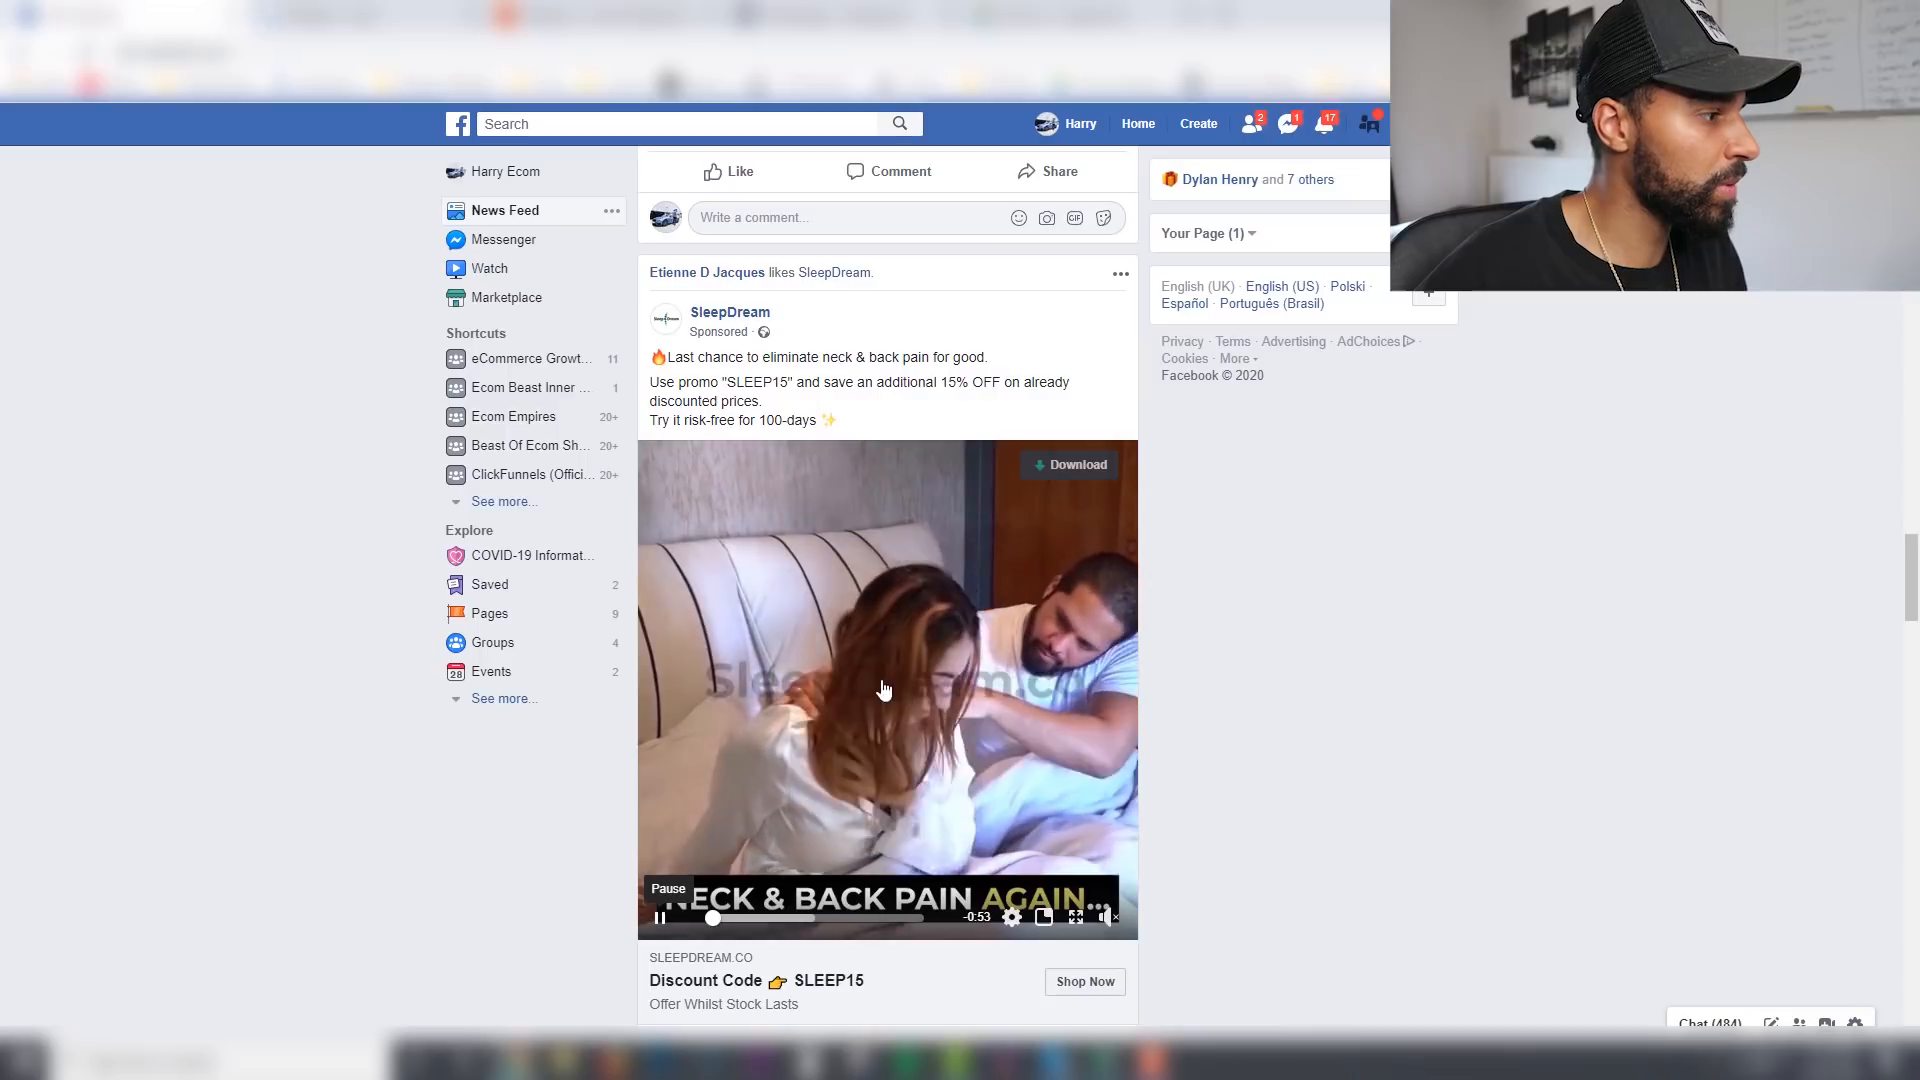
Step: Preview the SleepDream ad's video, pause it and open the advertiser's page in a separate tab
click(818, 657)
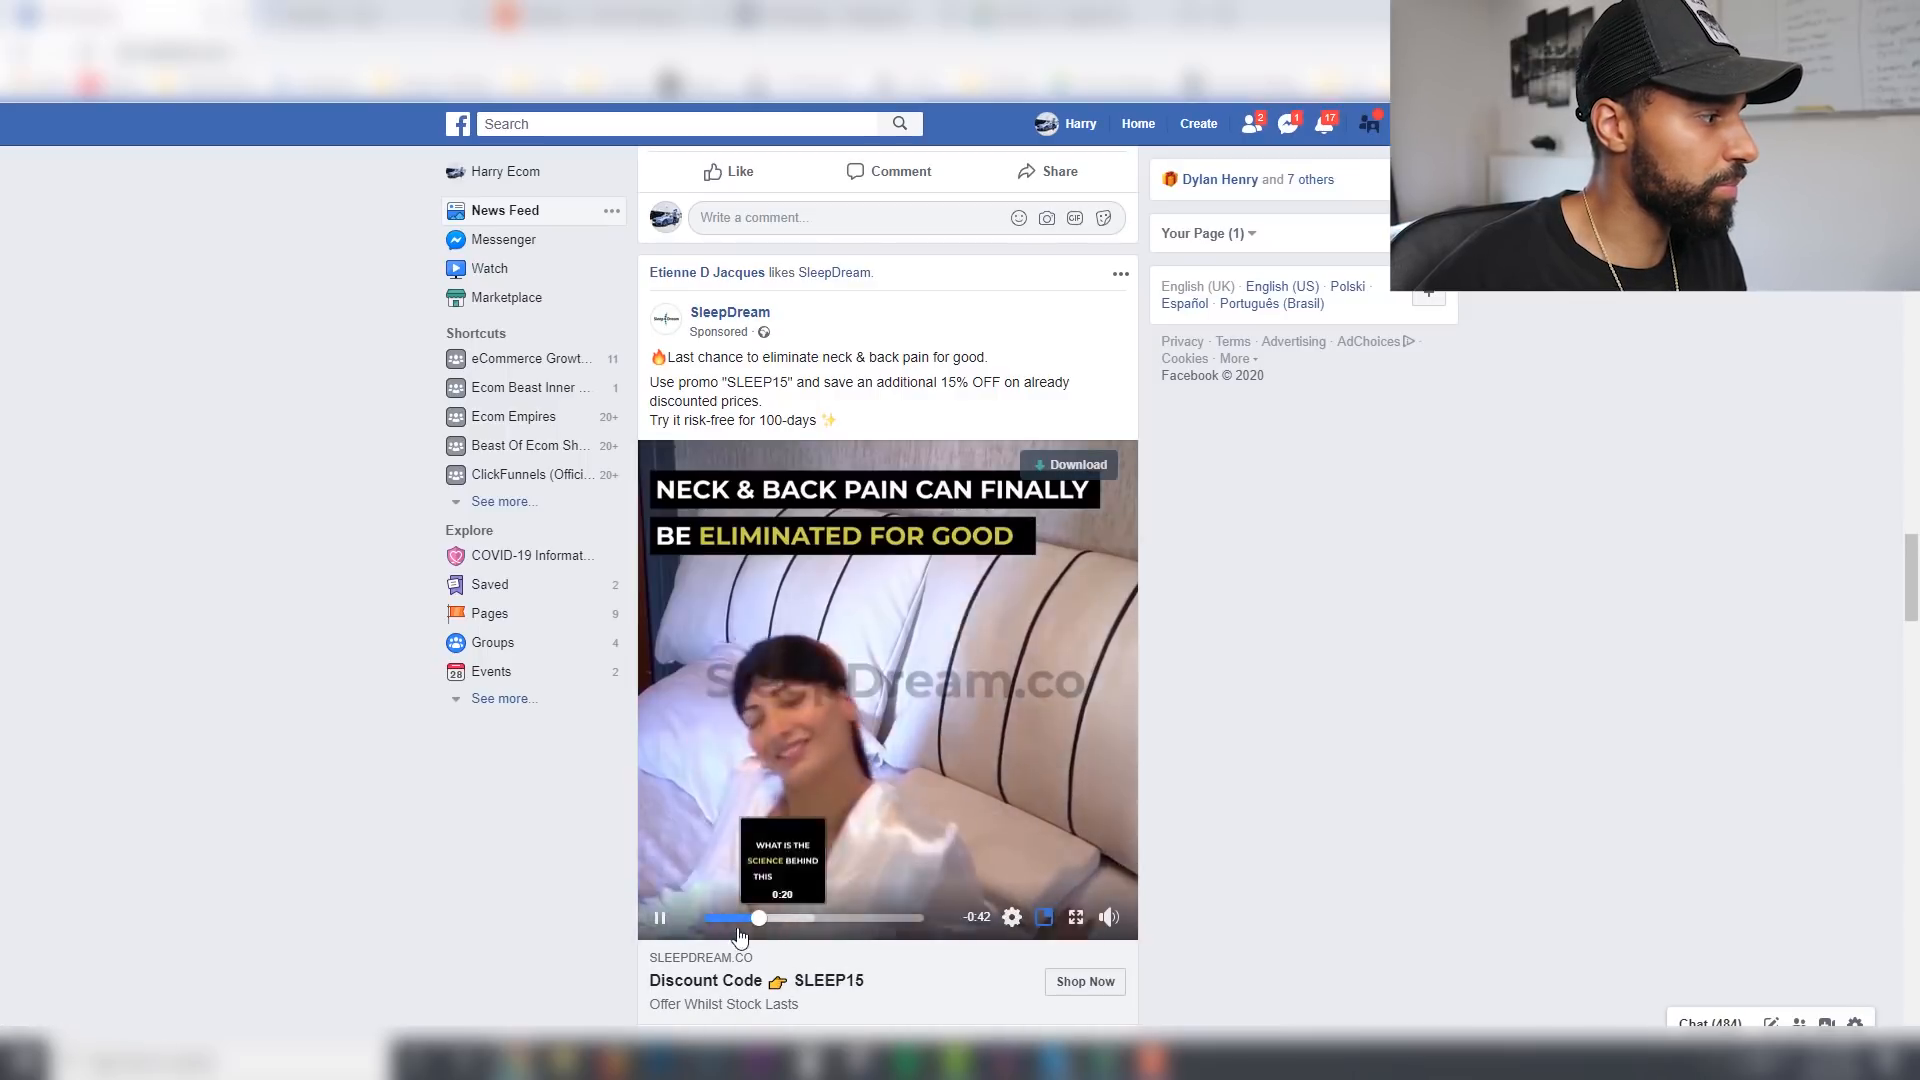
click(659, 919)
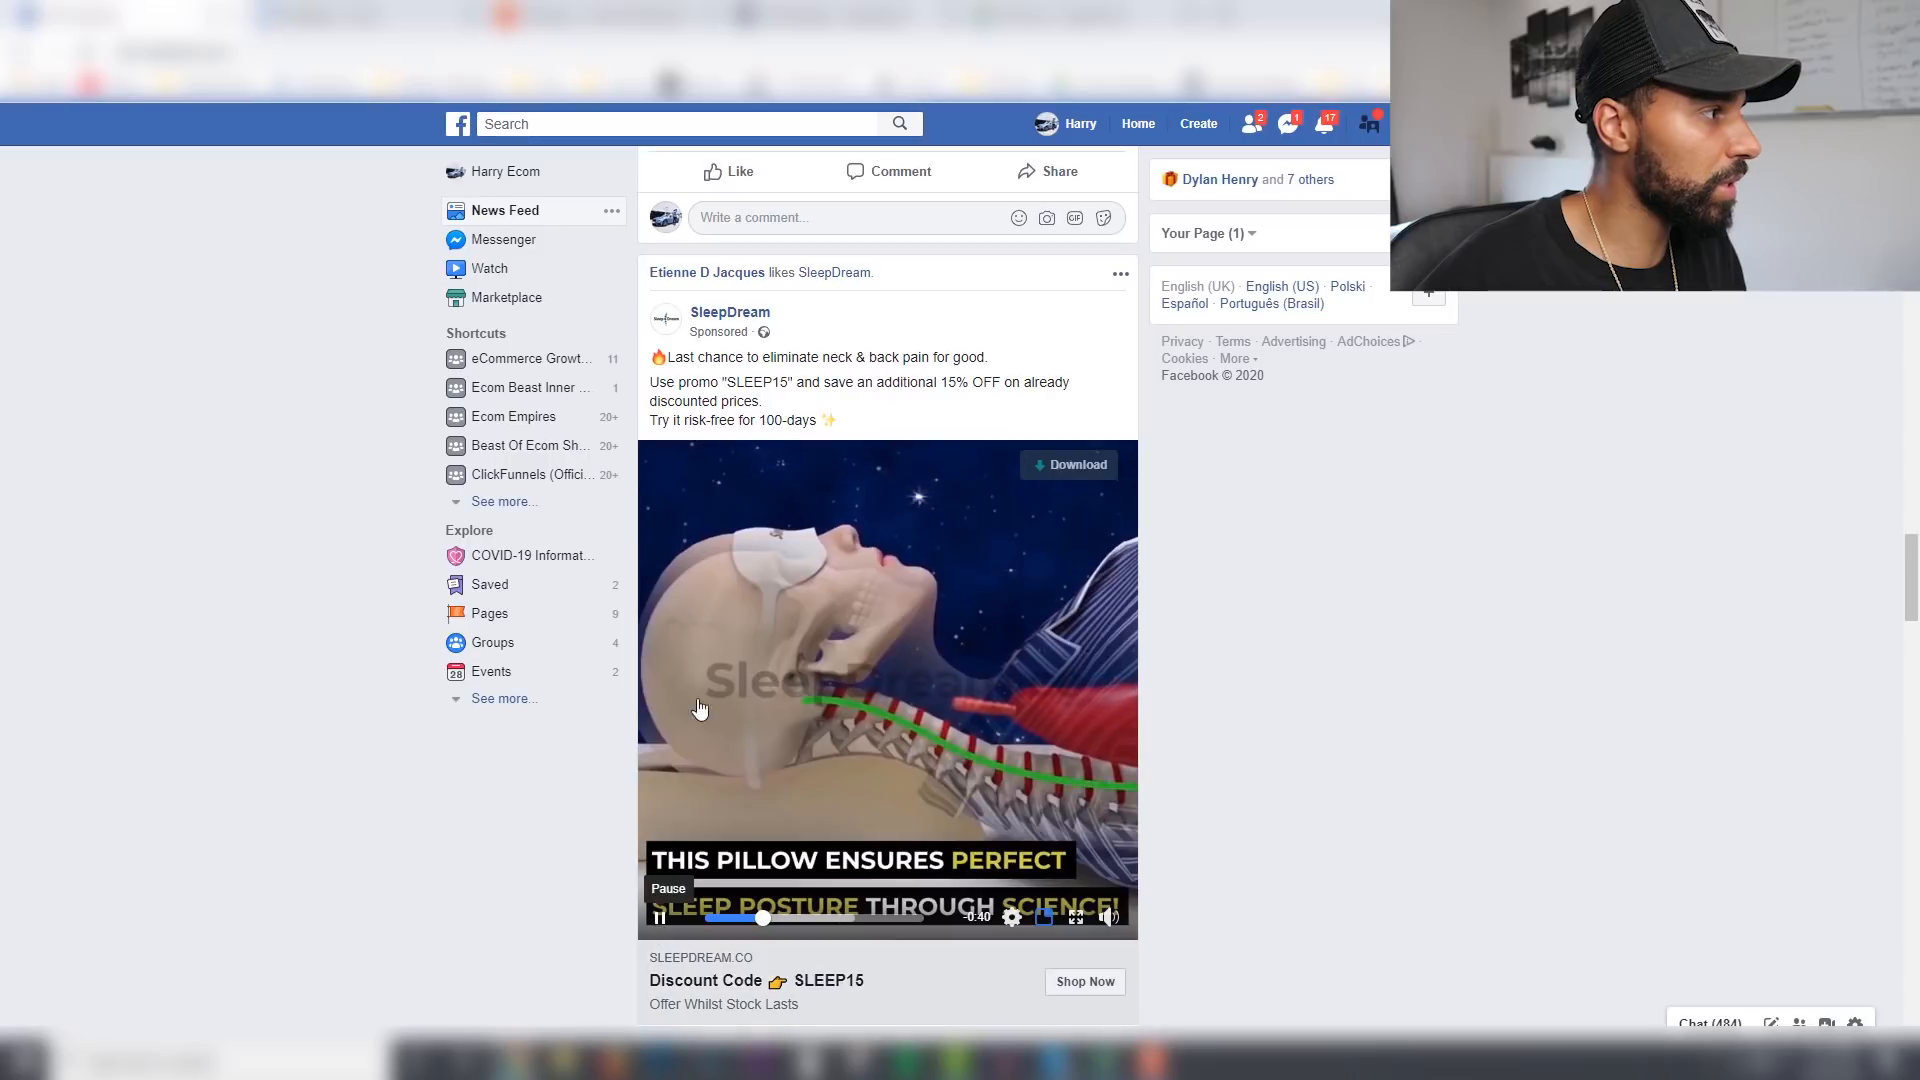
right_click(717, 318)
click(760, 322)
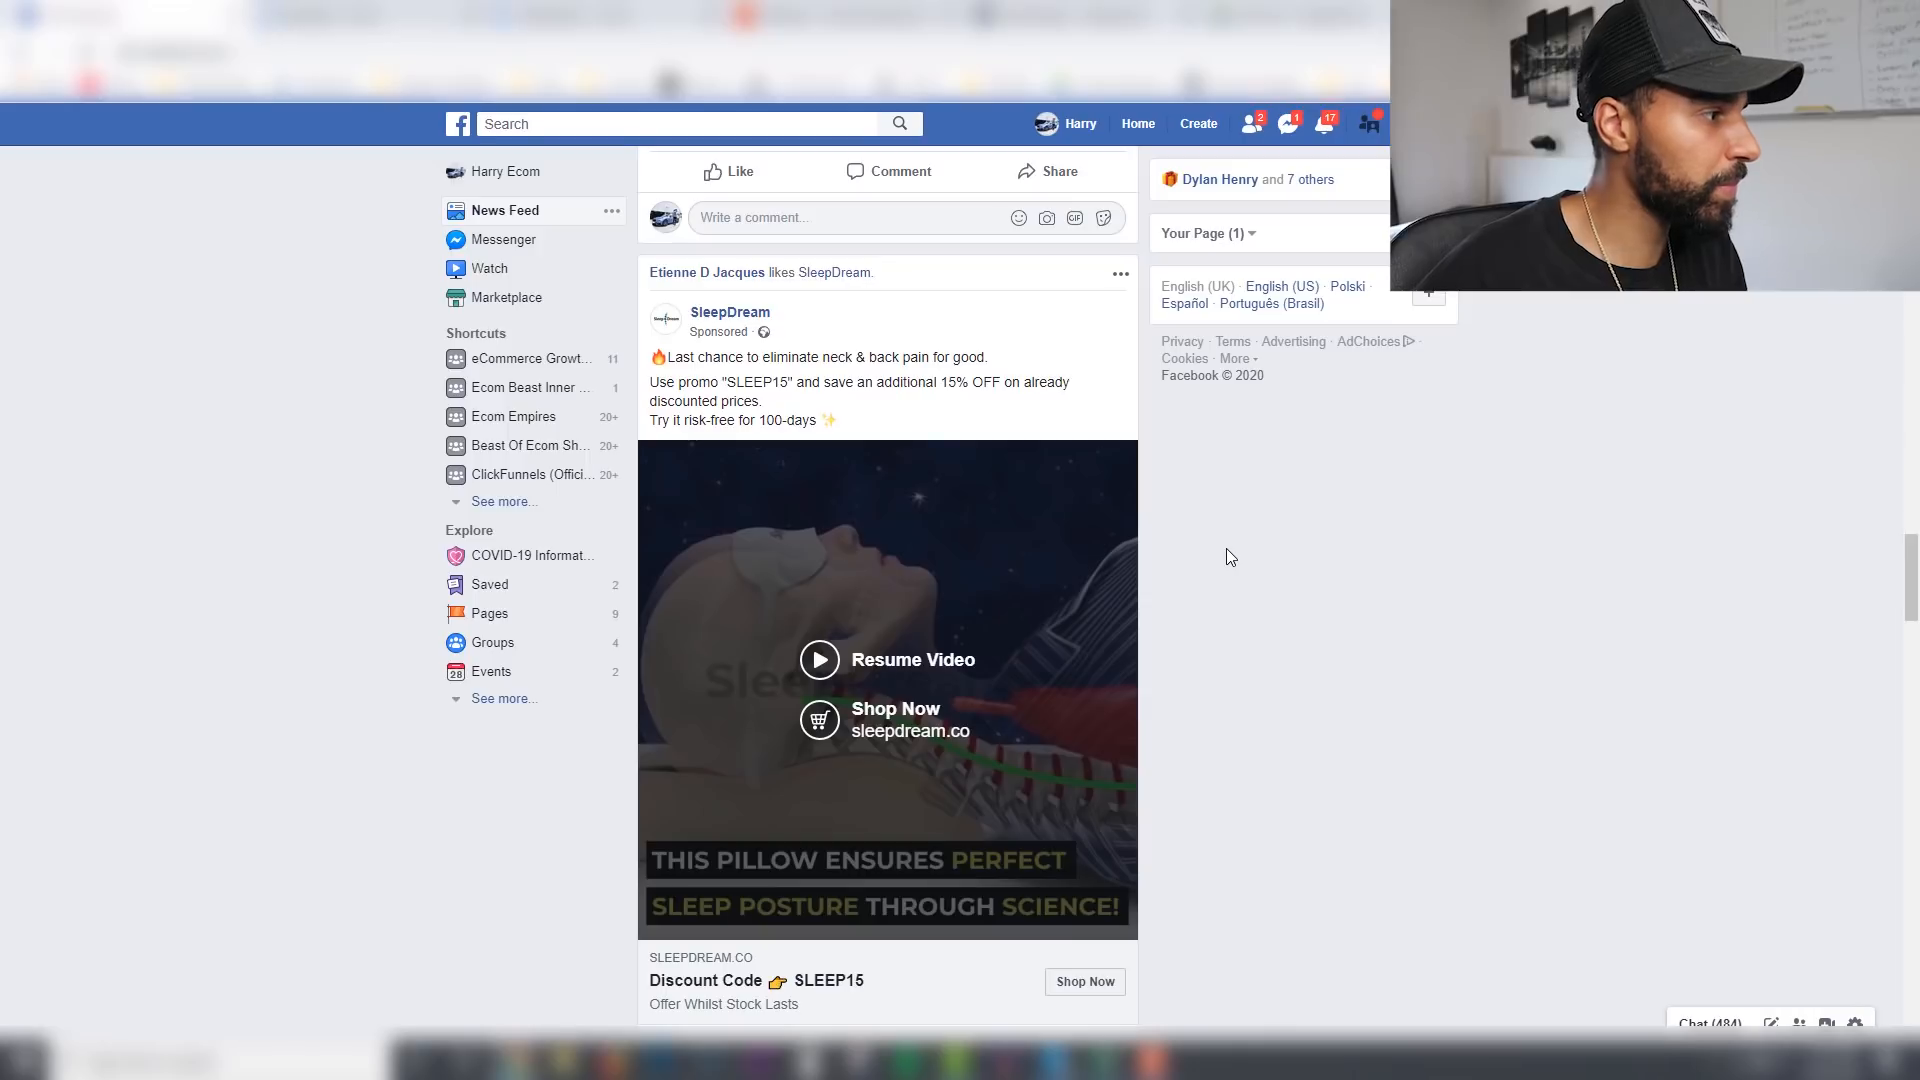
Step: Find the POGS kids' headphones ad in the news feed and check the list of people who reacted to it
scroll(1230, 557, down, 12)
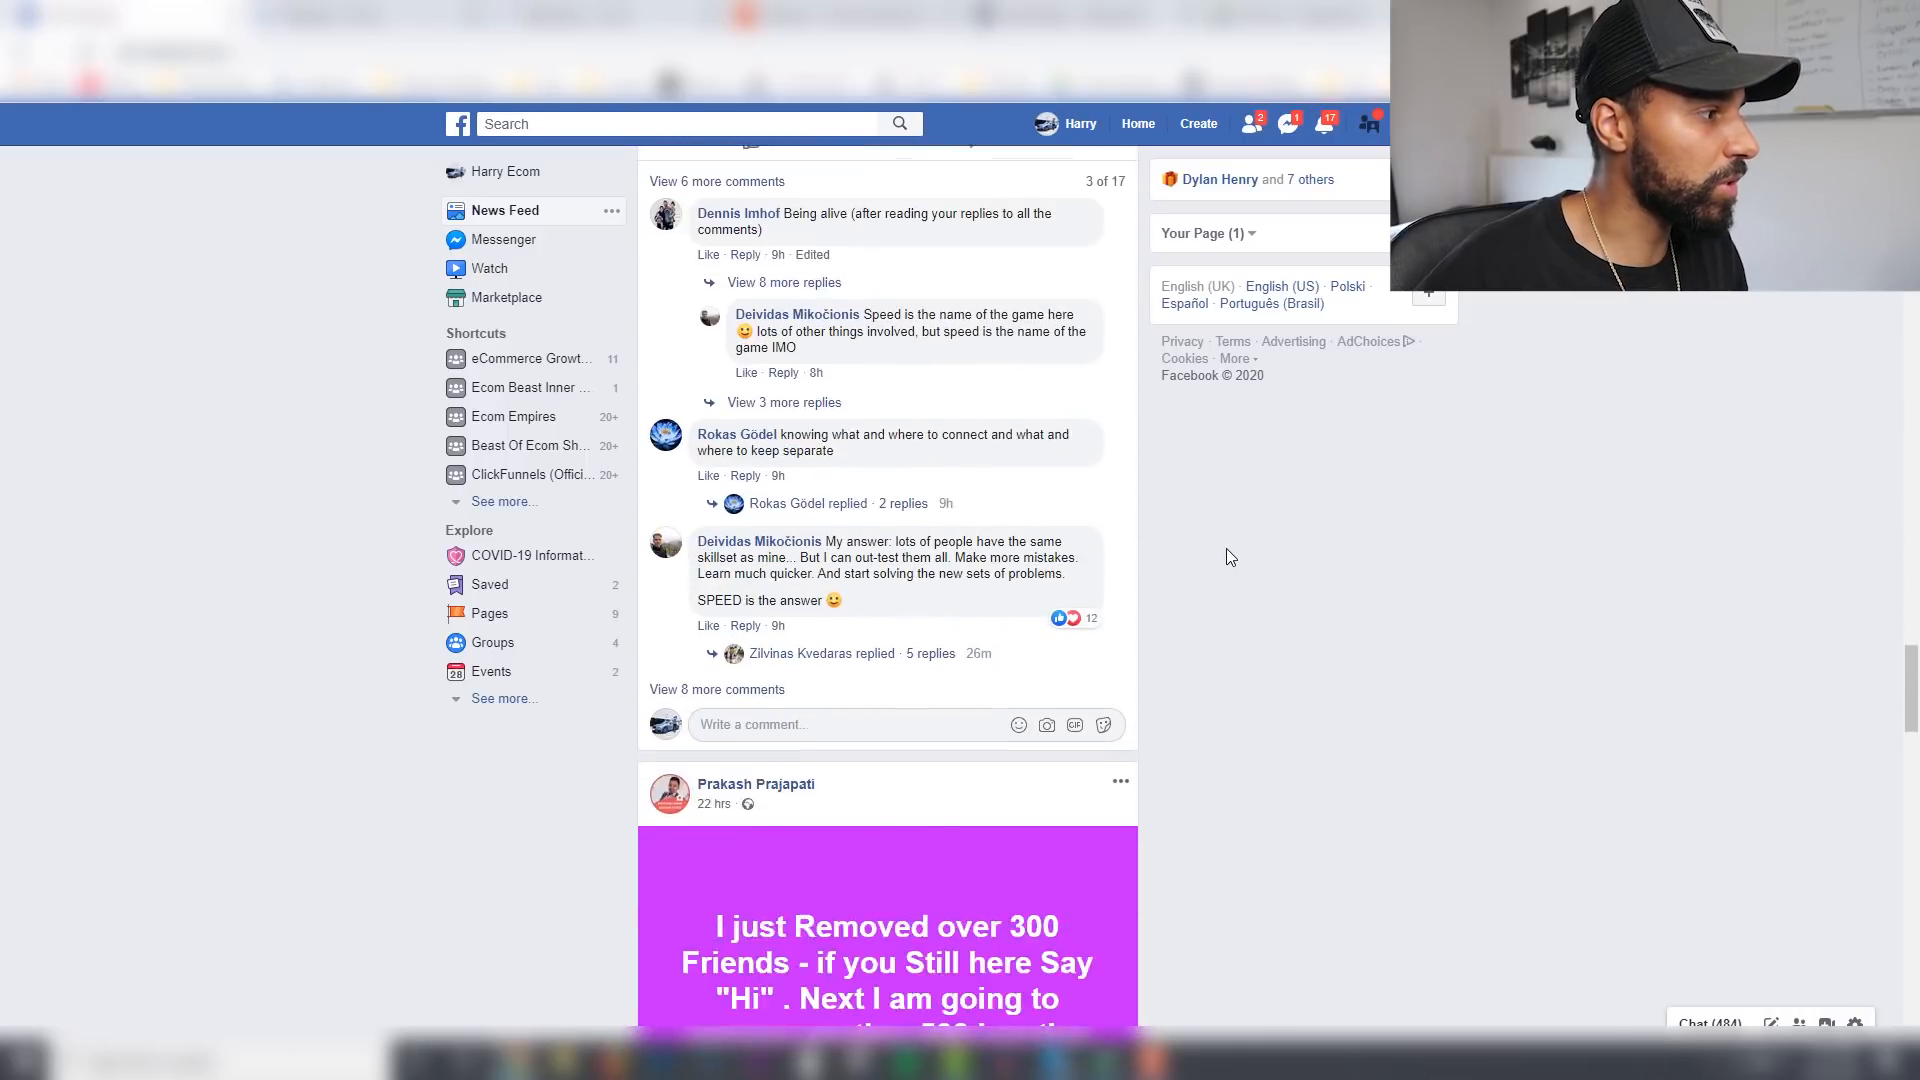
scroll(1229, 556, down, 15)
scroll(1237, 548, down, 8)
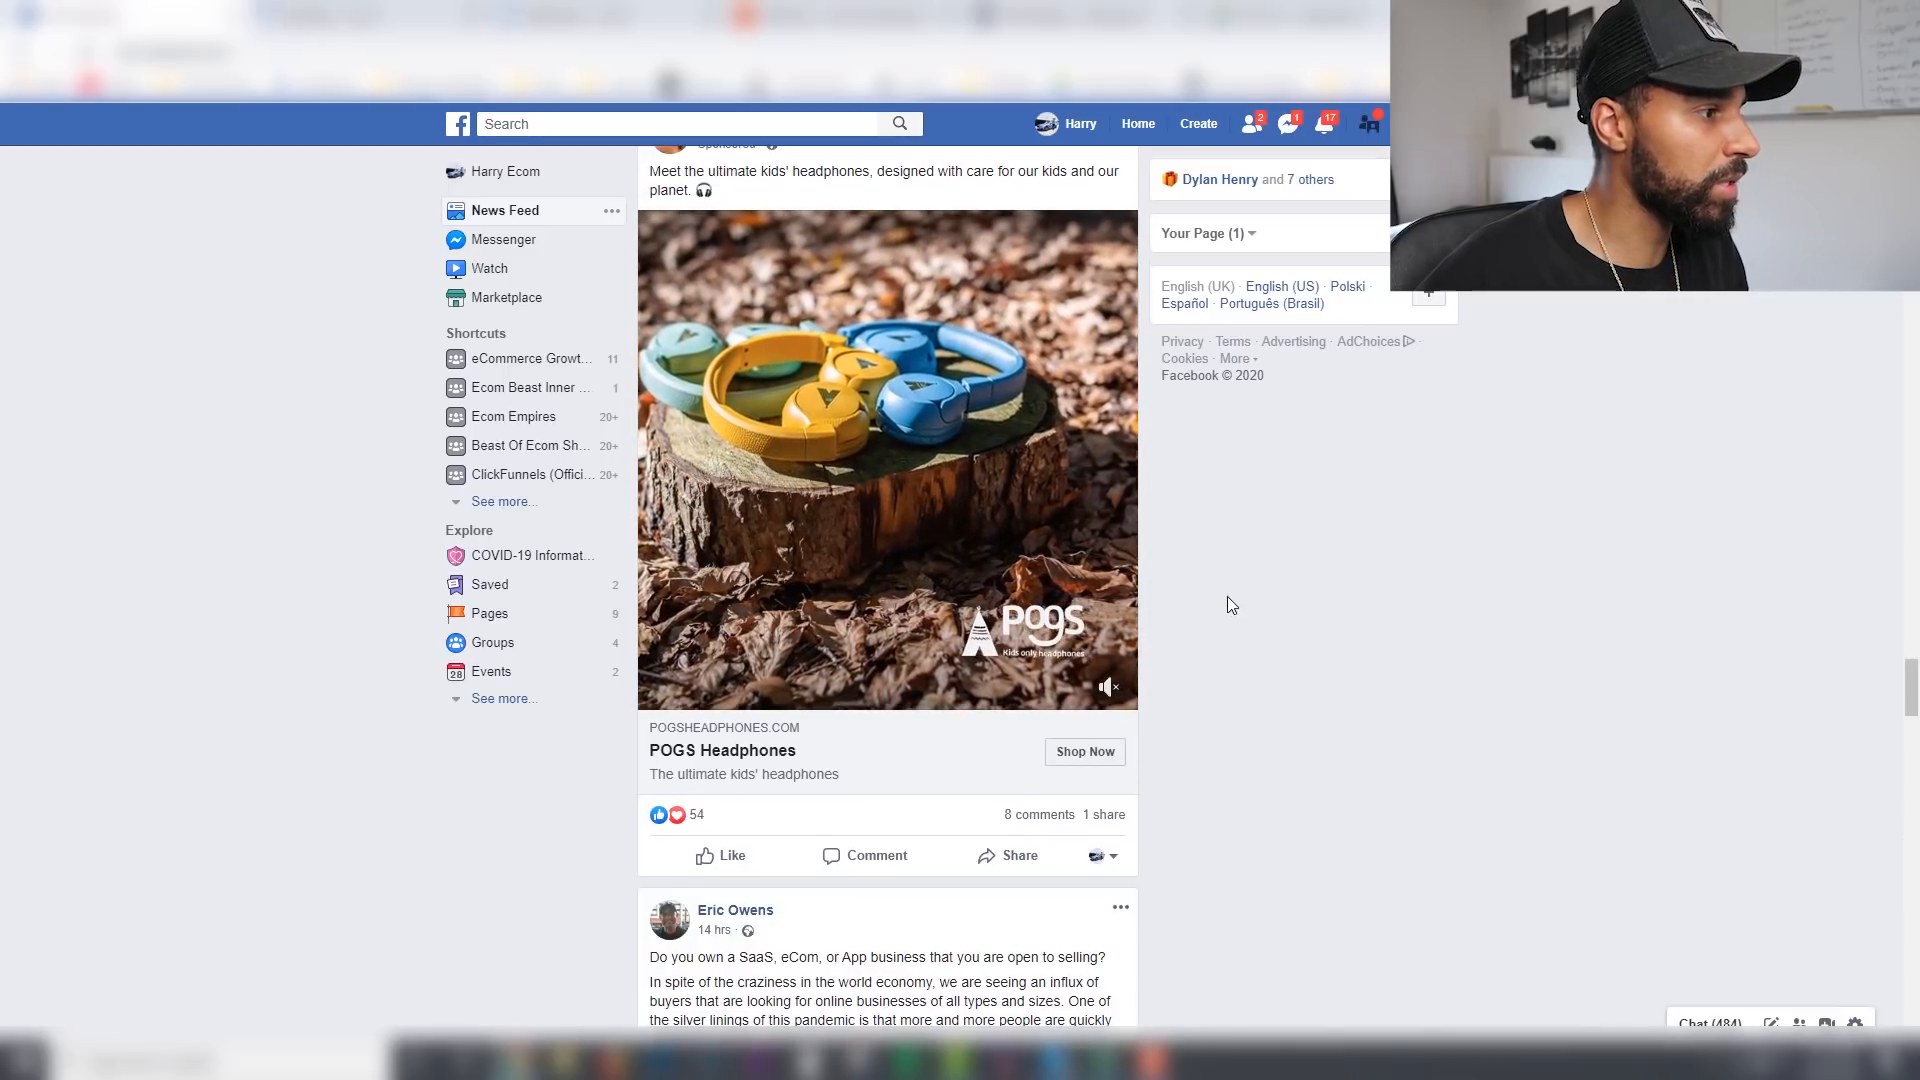
scroll(1228, 599, up, 1)
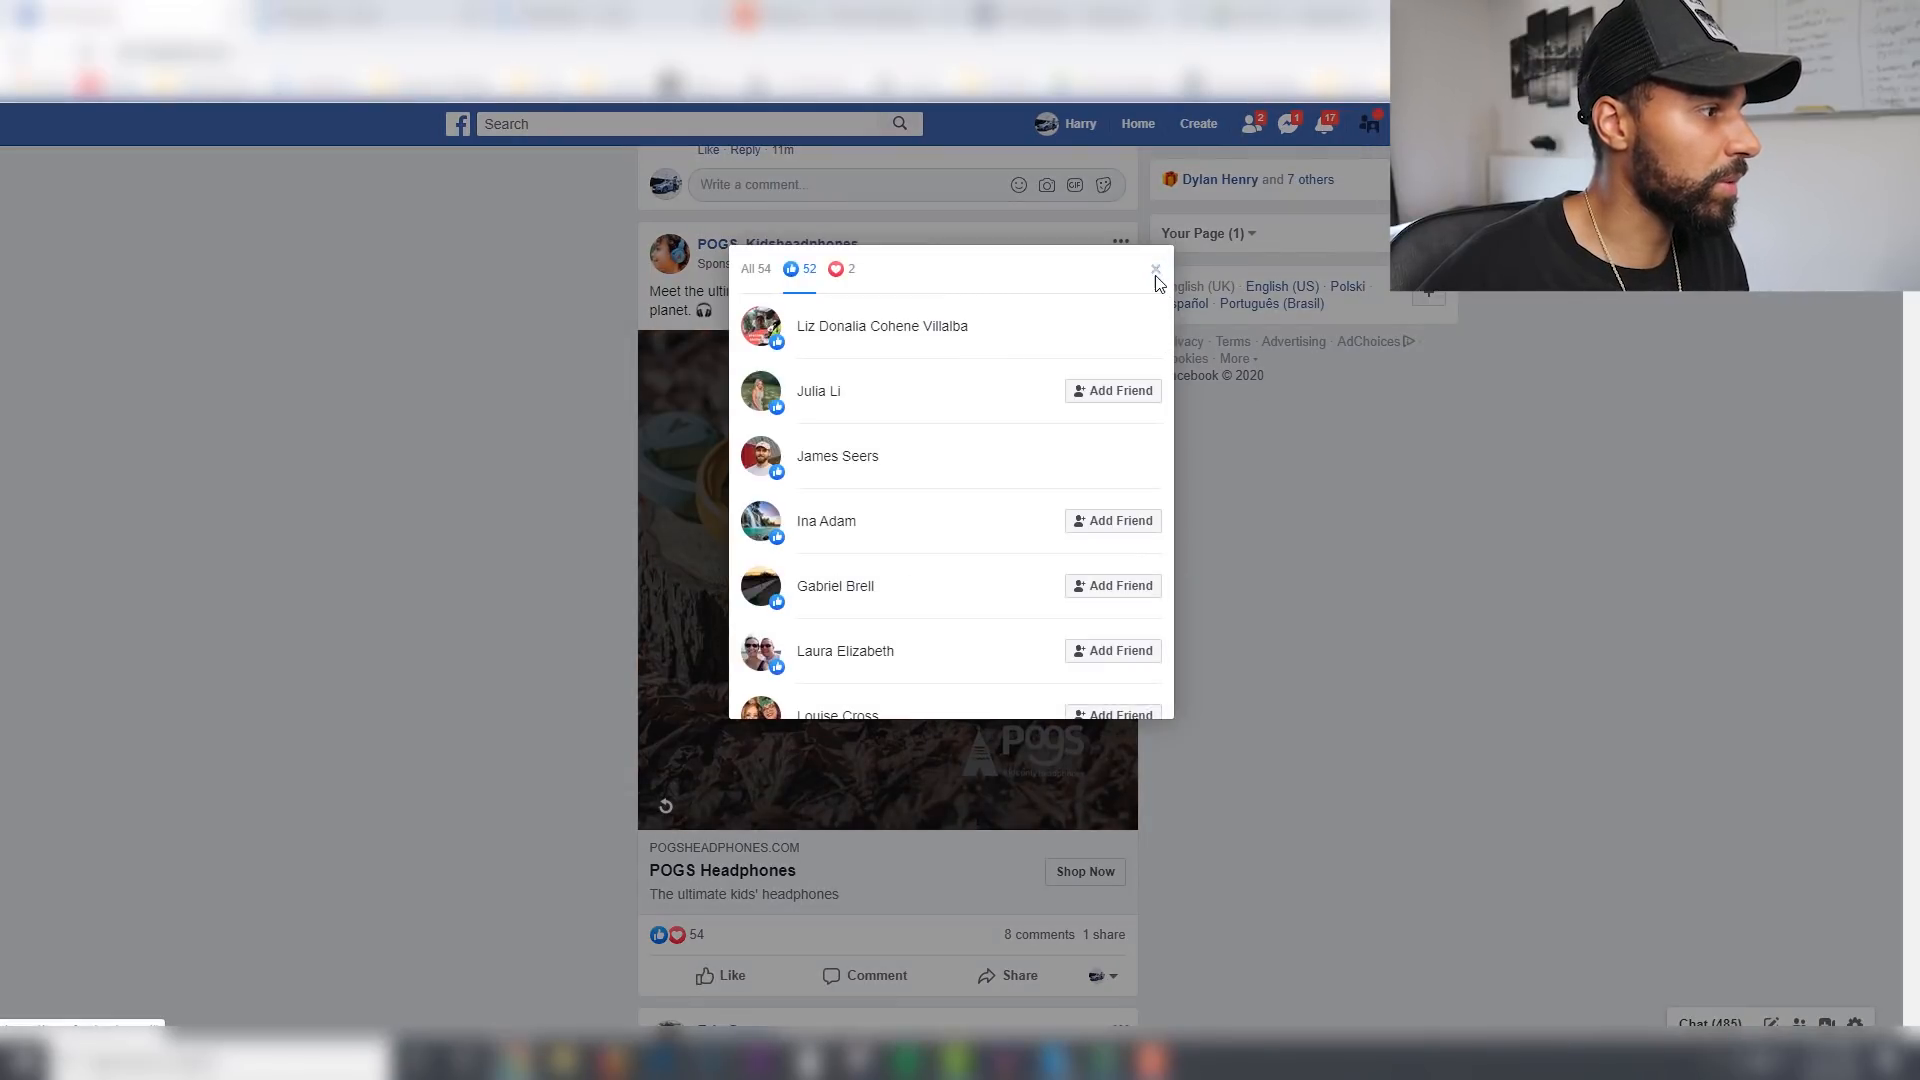
click(1156, 272)
Step: Find the WhiteSmile teeth whitening ad further along the news feed and pause its video
scroll(1245, 620, down, 3)
scroll(1250, 610, down, 7)
scroll(1250, 610, down, 7)
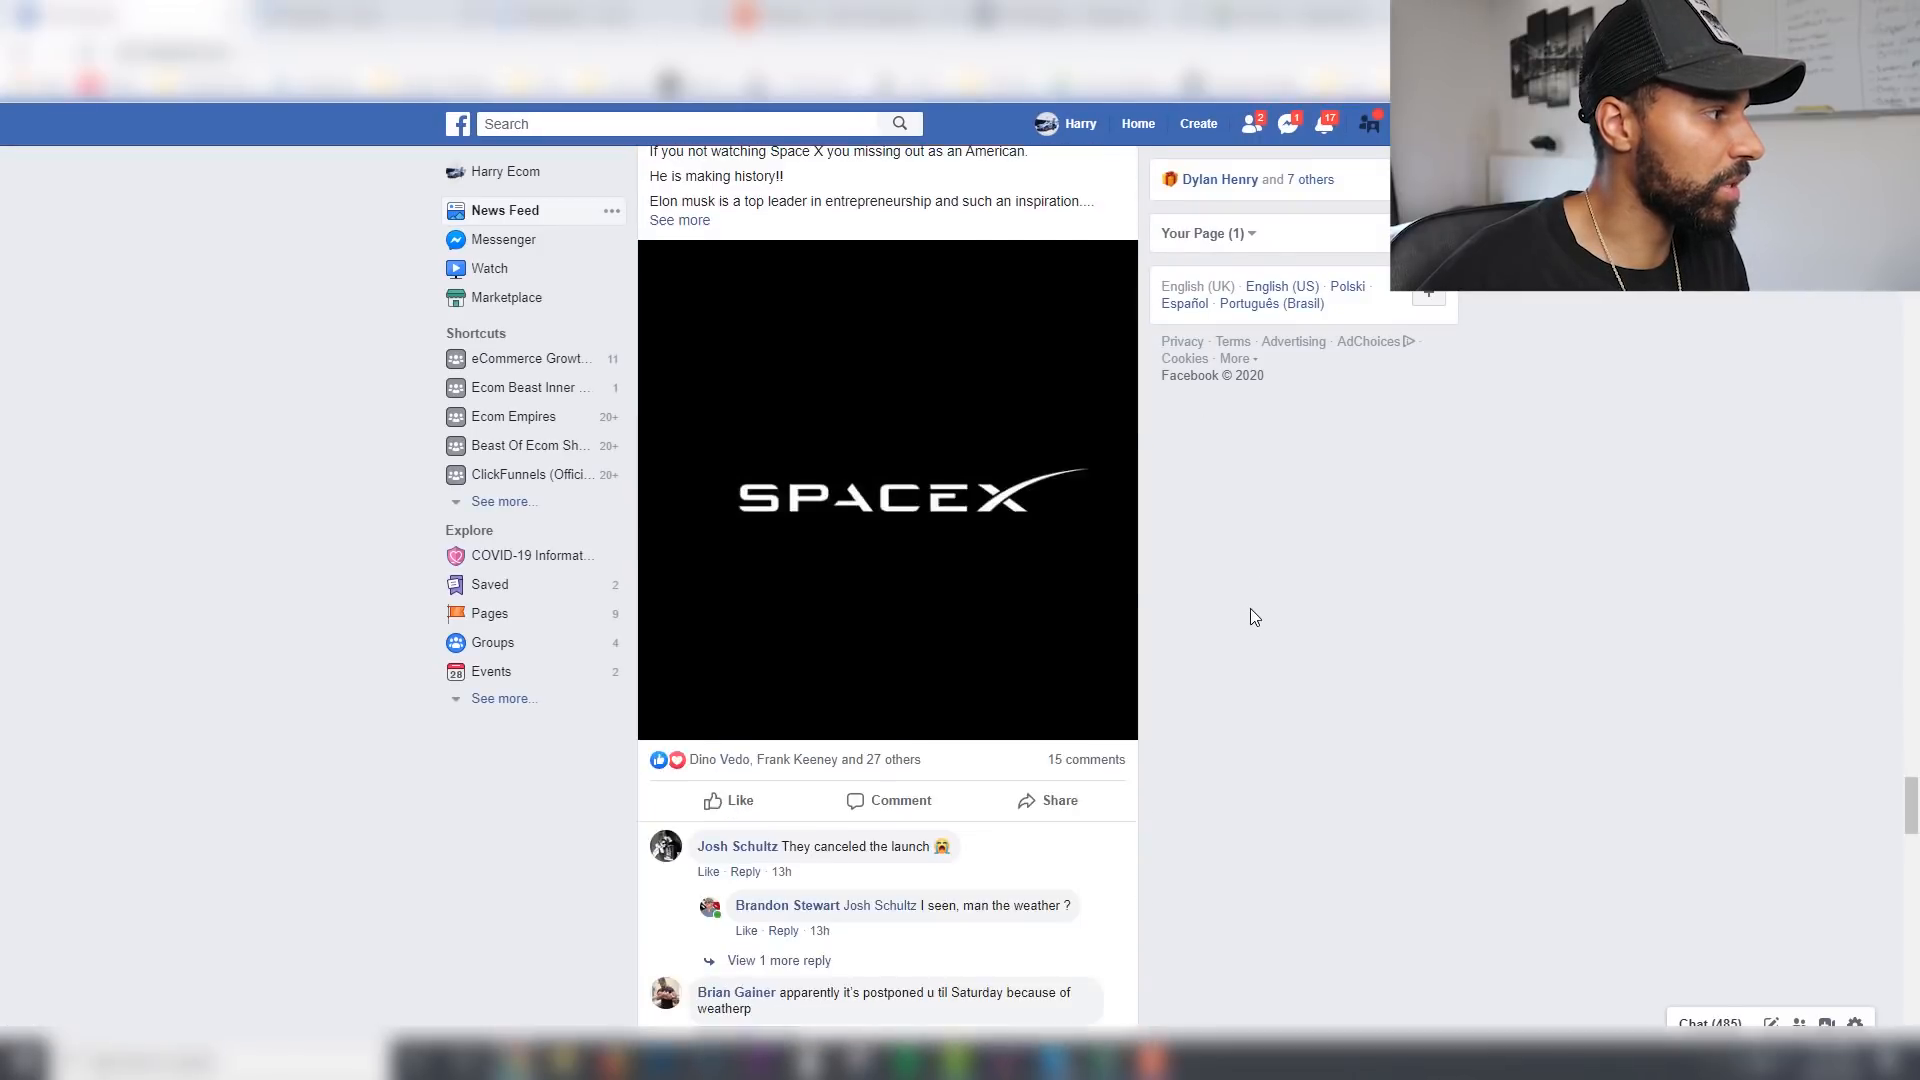
scroll(1250, 610, down, 15)
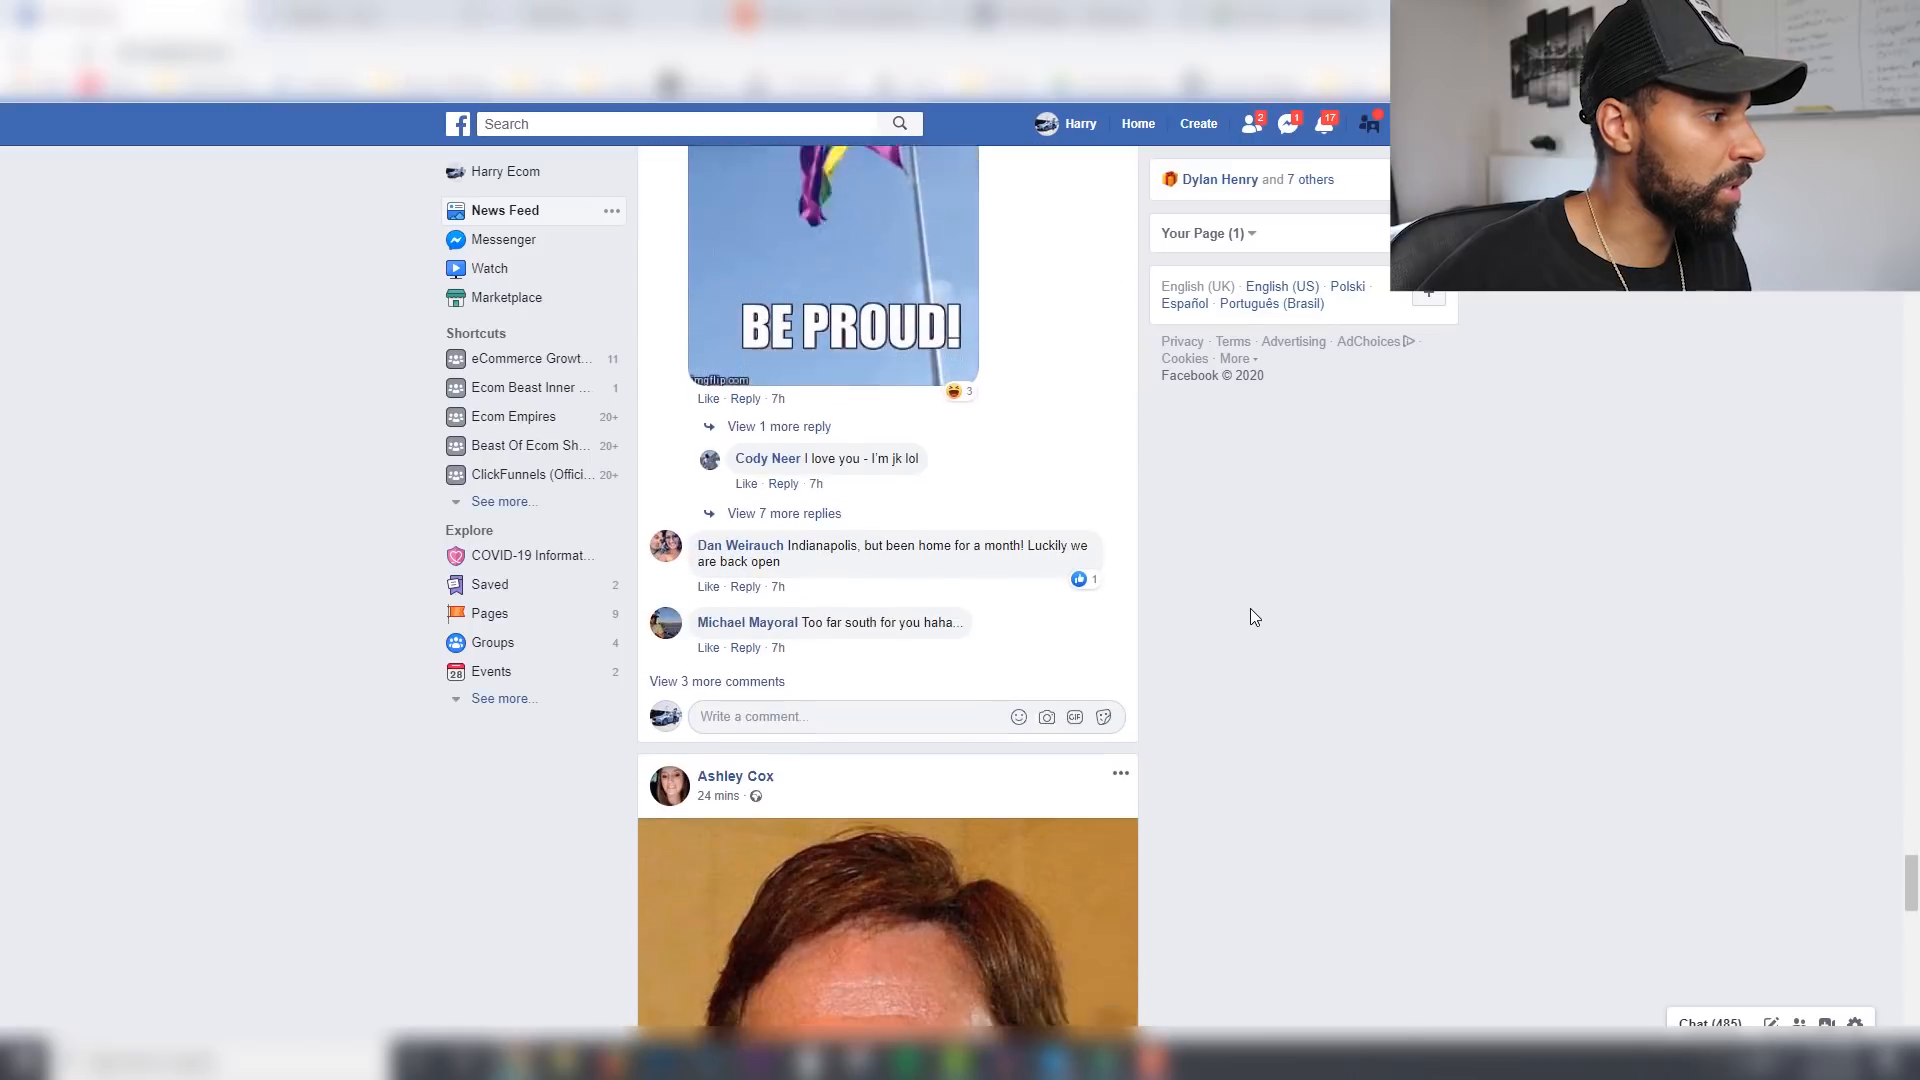
scroll(1252, 616, down, 20)
scroll(1251, 609, up, 4)
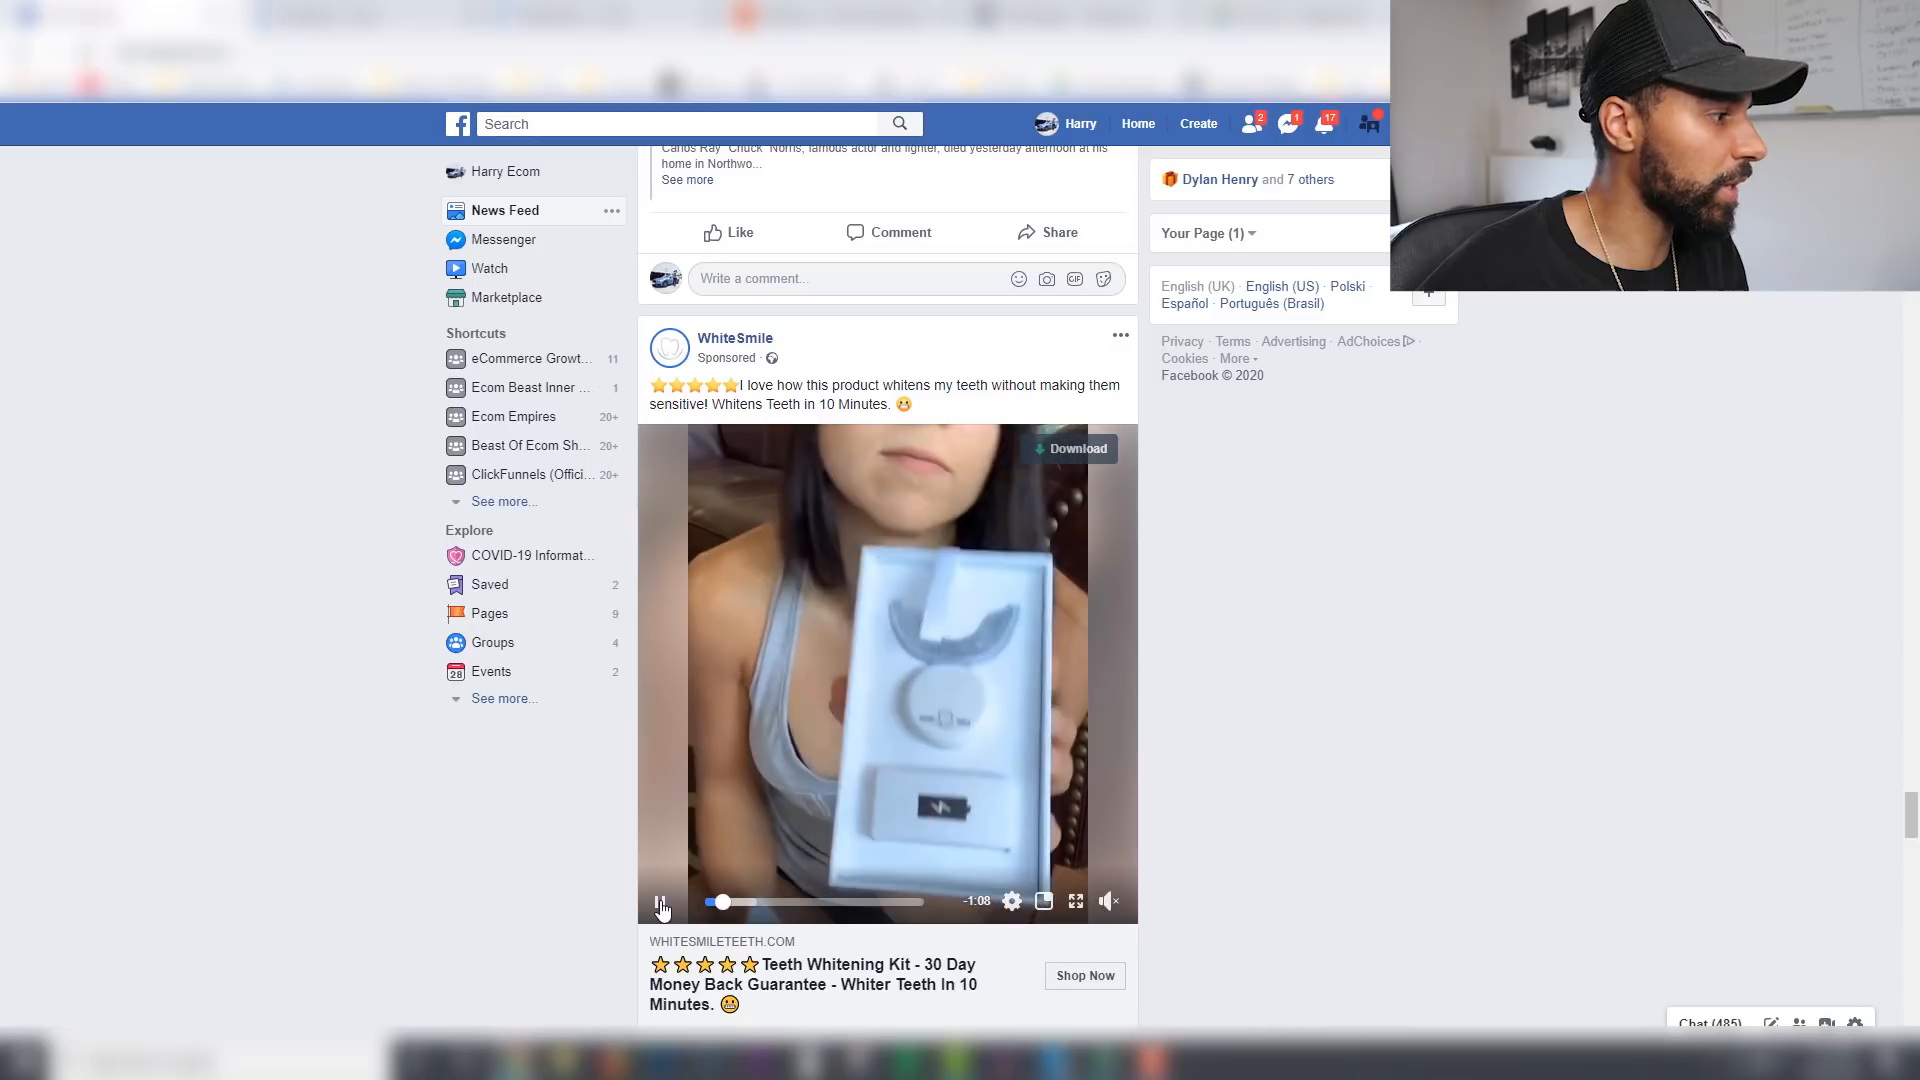
click(661, 903)
Step: Switch to the RosaLight page, dismiss its chat window and look over its posts and page information
click(328, 18)
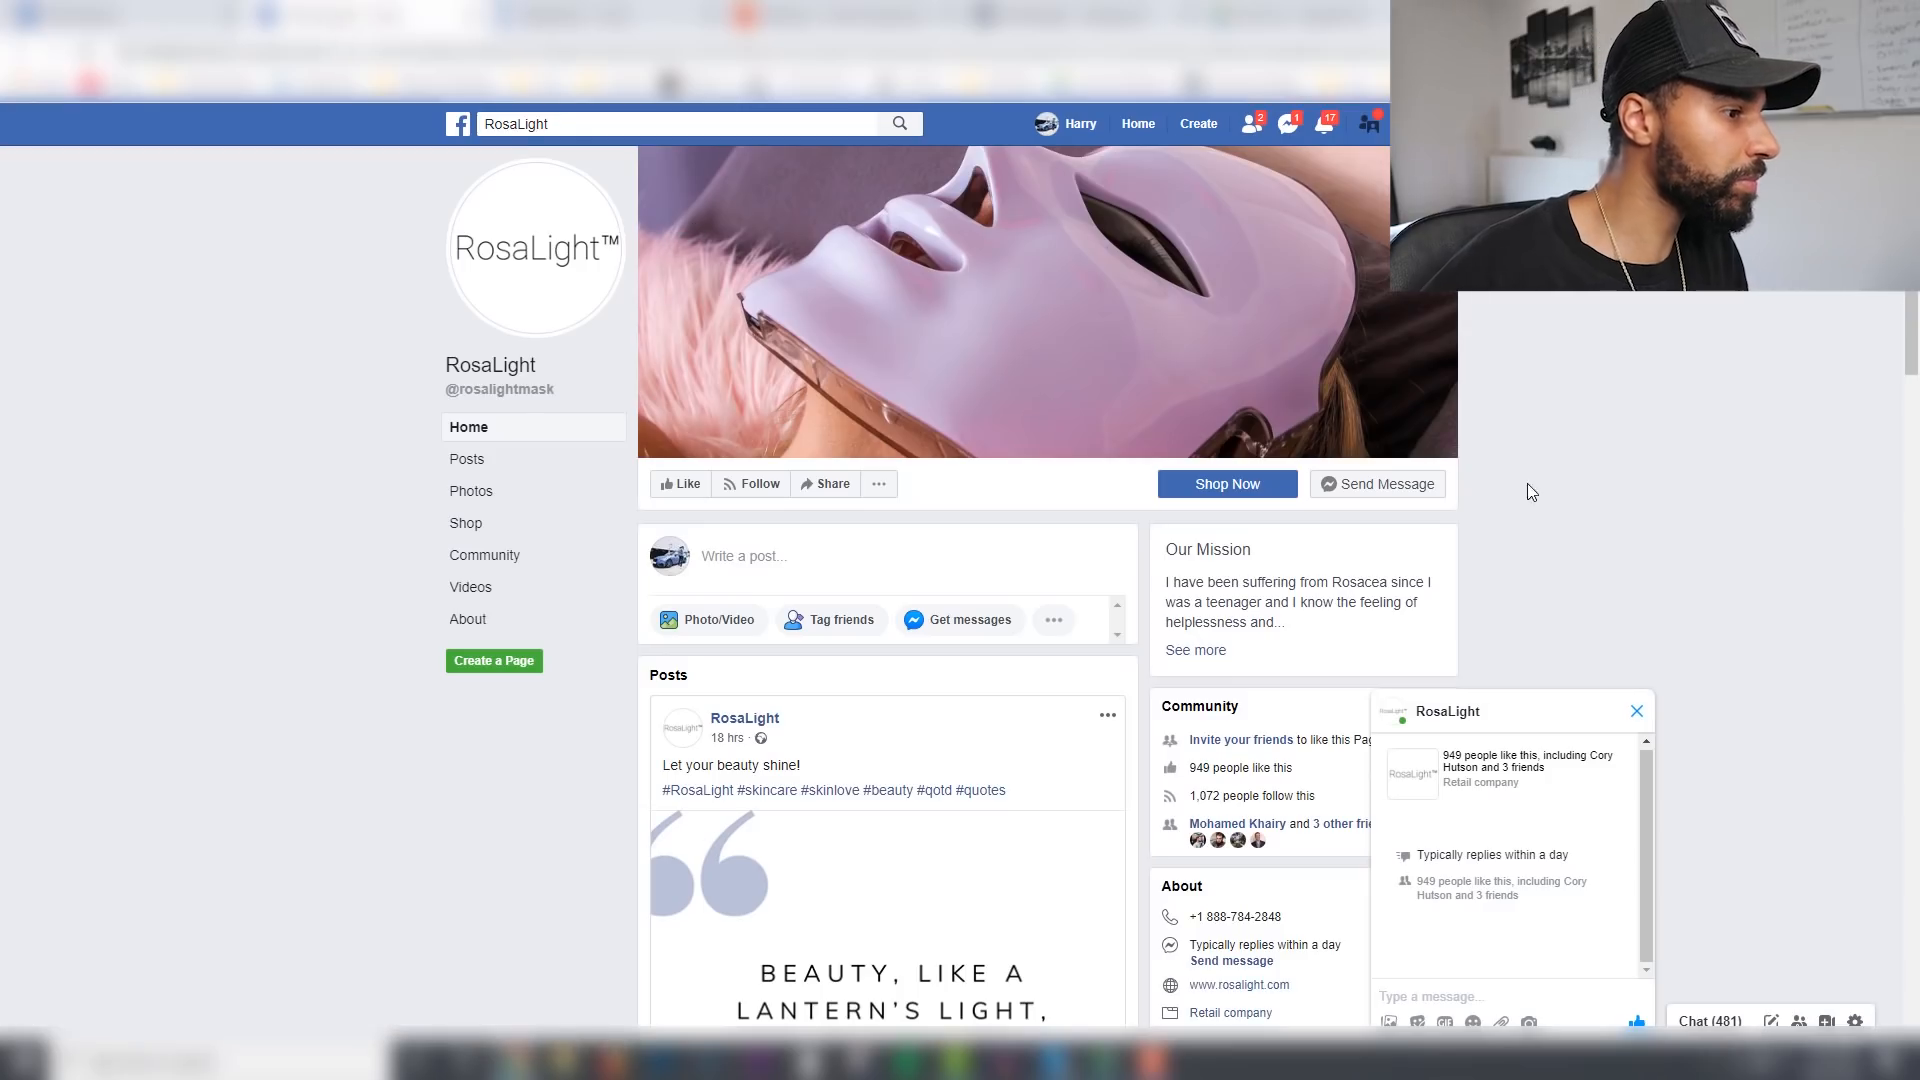
click(1636, 711)
scroll(1579, 560, down, 7)
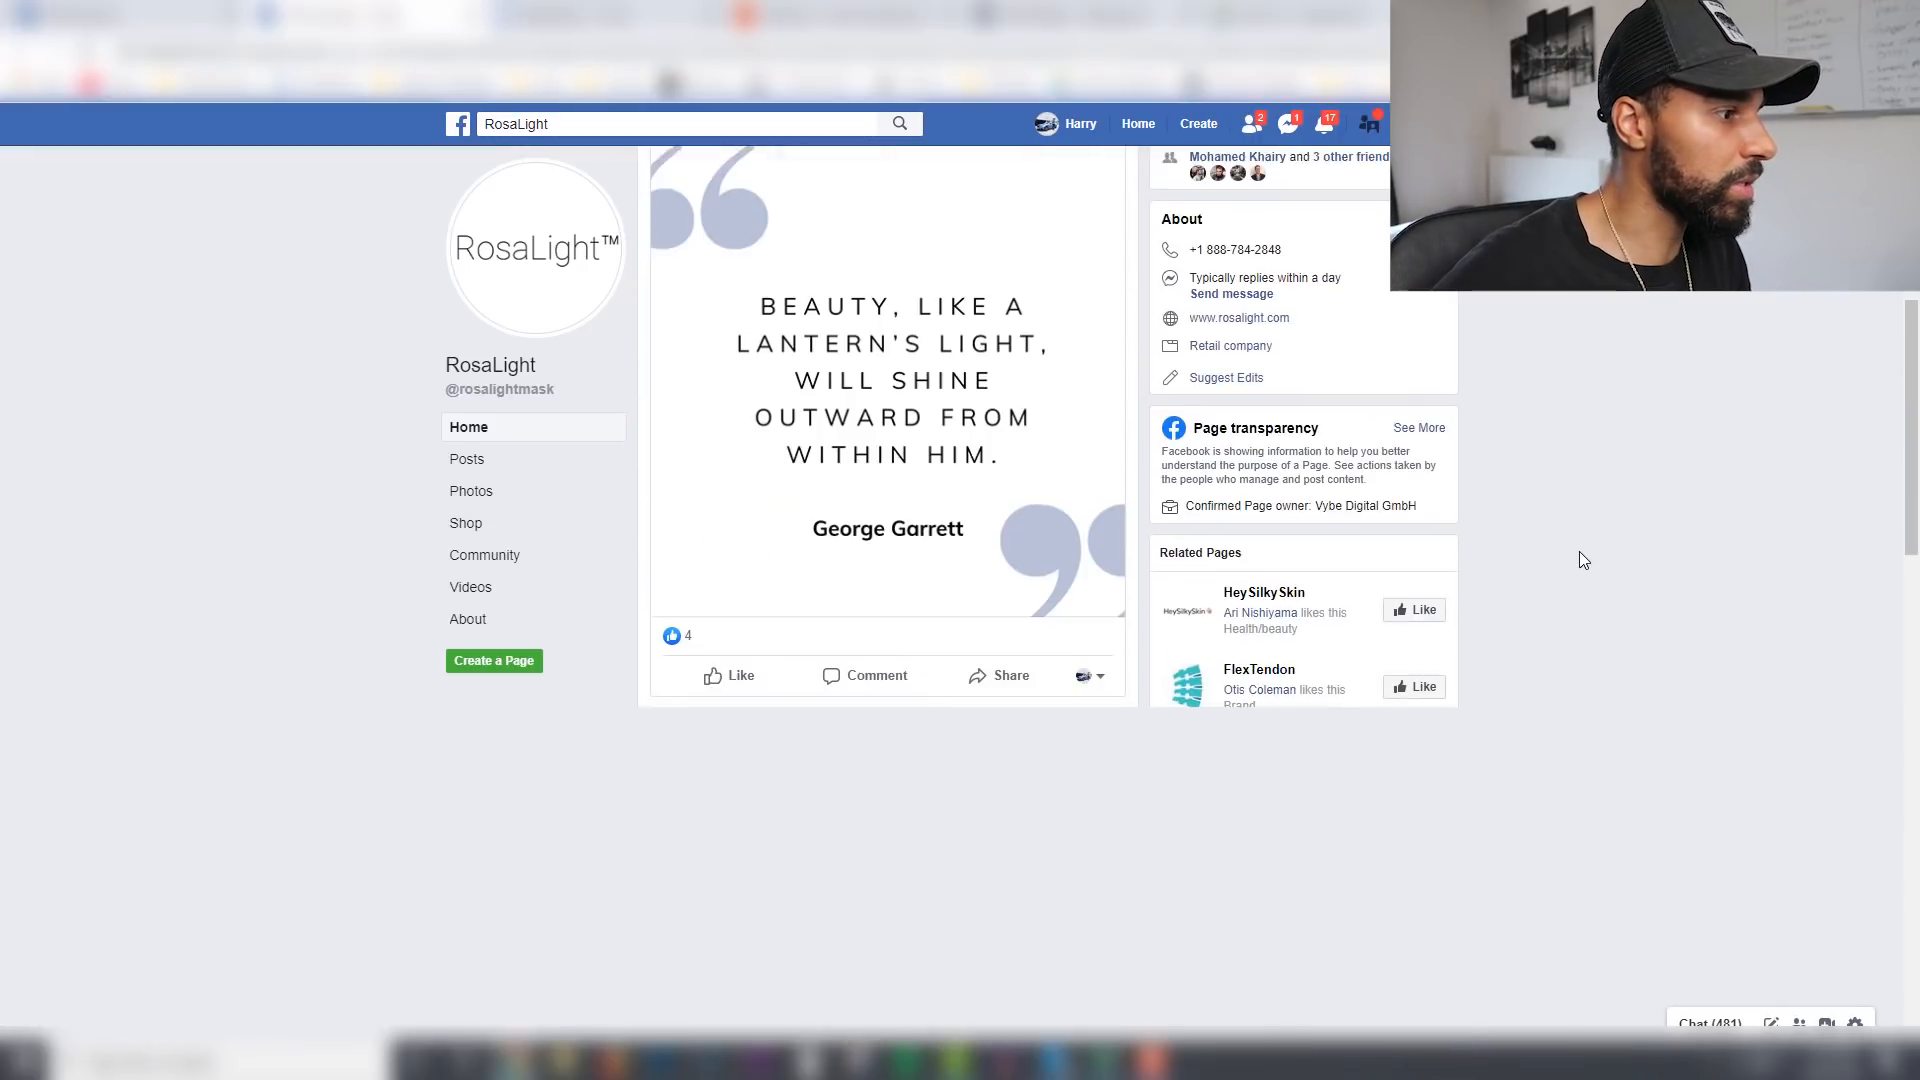
scroll(1500, 490, up, 2)
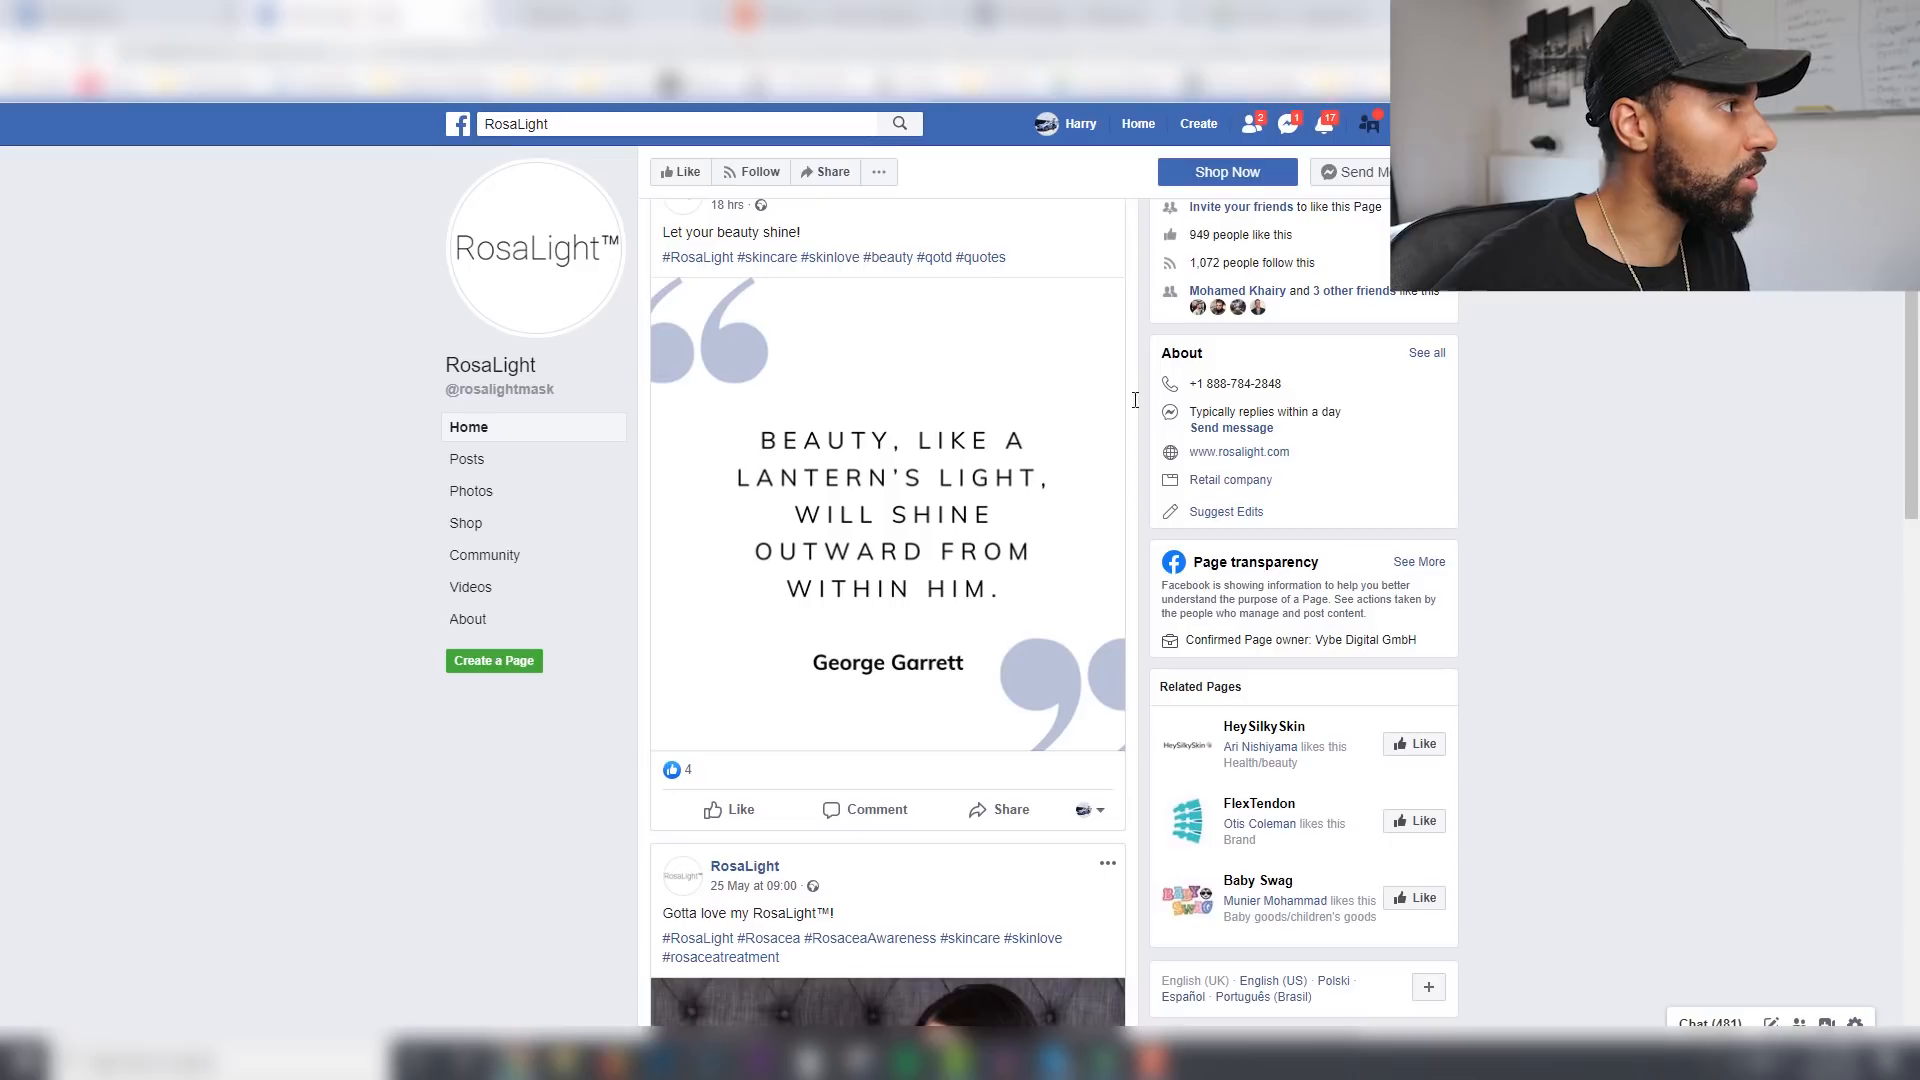
click(629, 26)
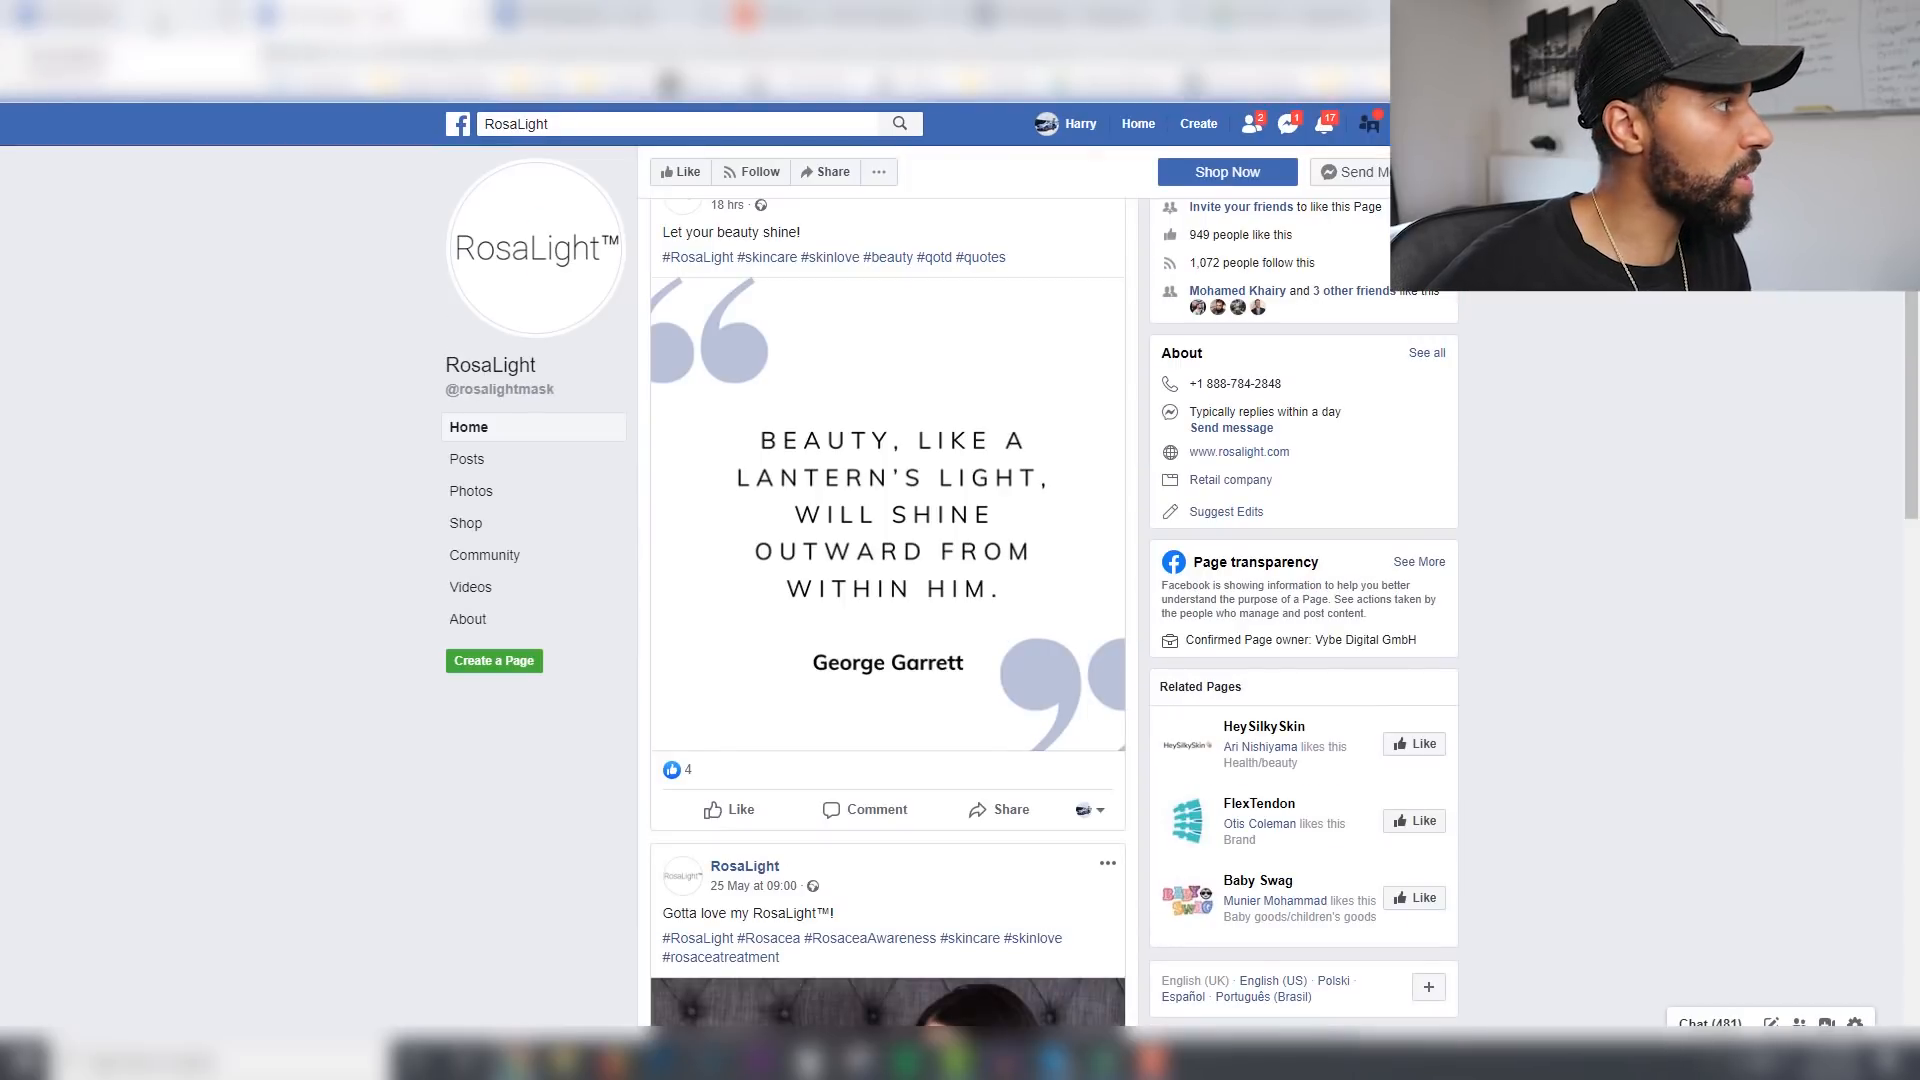
Step: Return to the news feed and look back through its sponsored posts, including the POGS and SleepDream ads
click(180, 20)
scroll(1108, 507, up, 20)
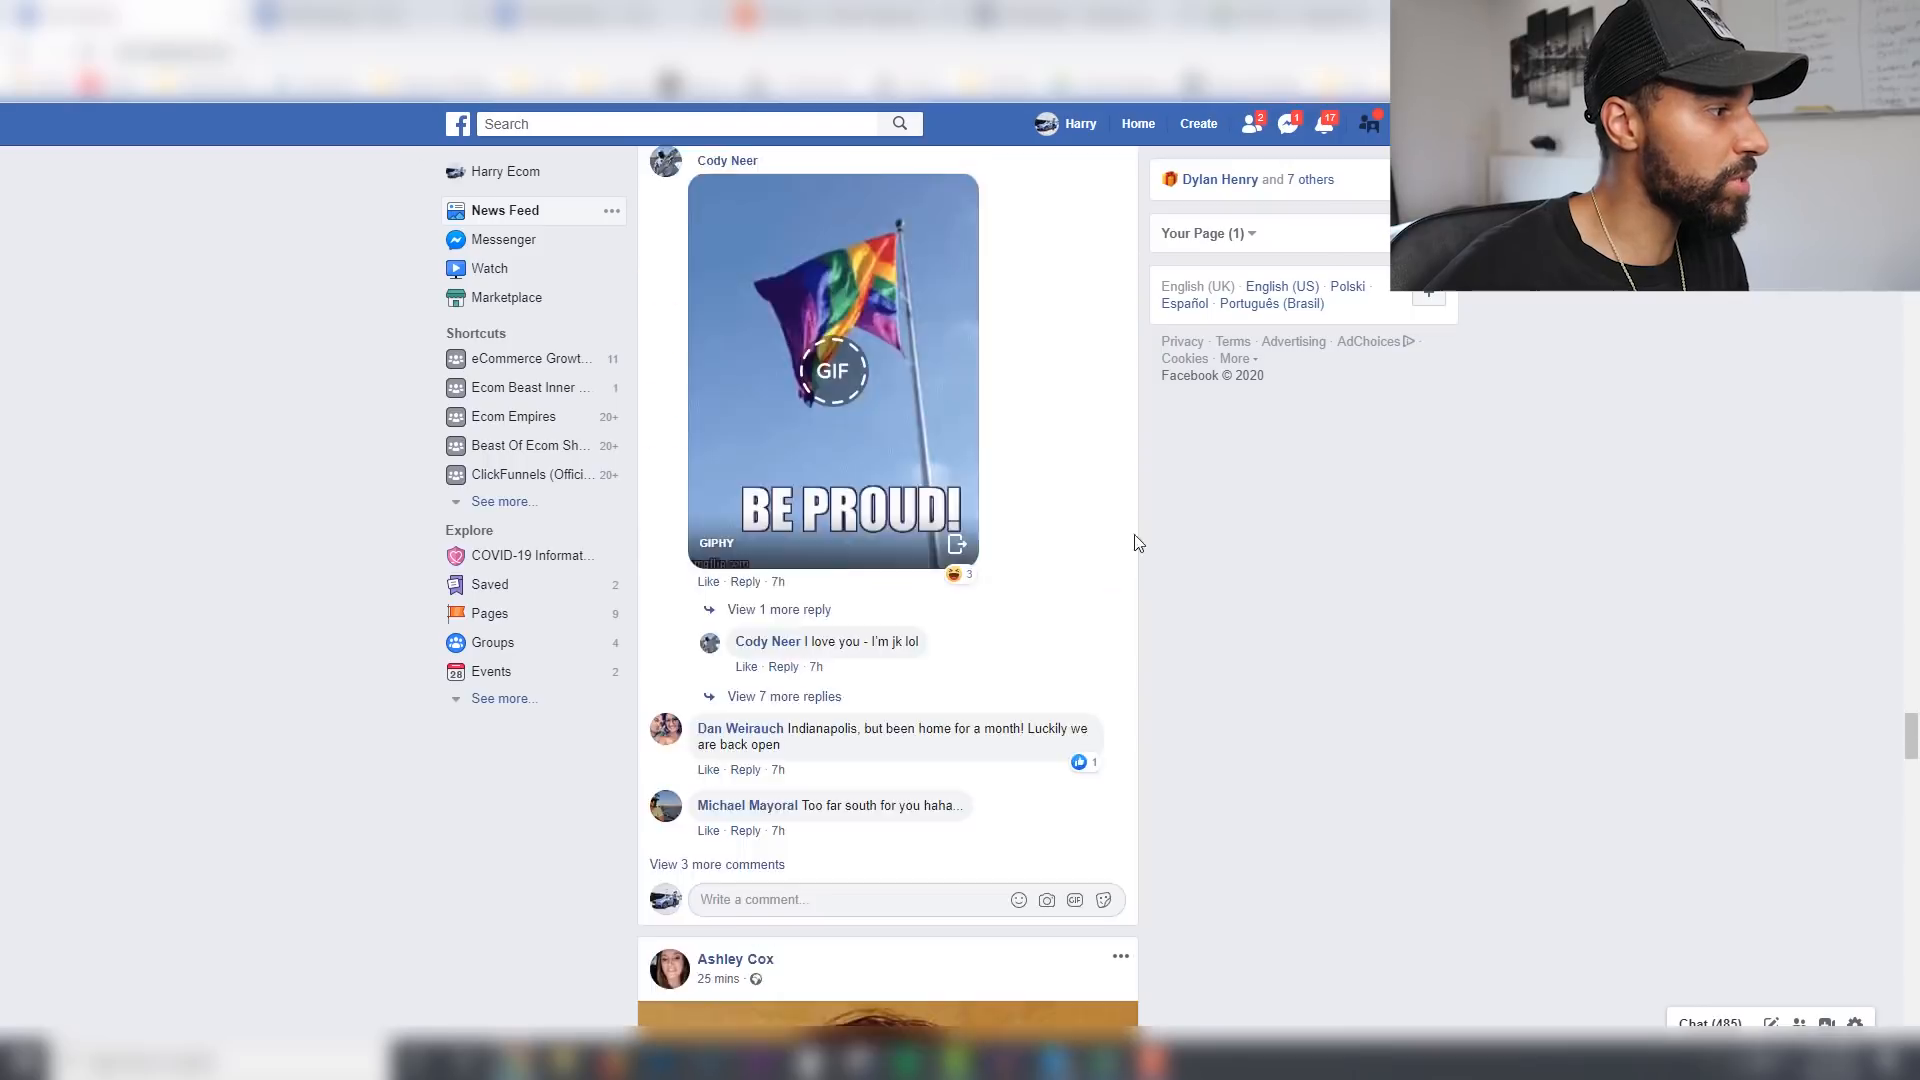
scroll(1180, 568, up, 8)
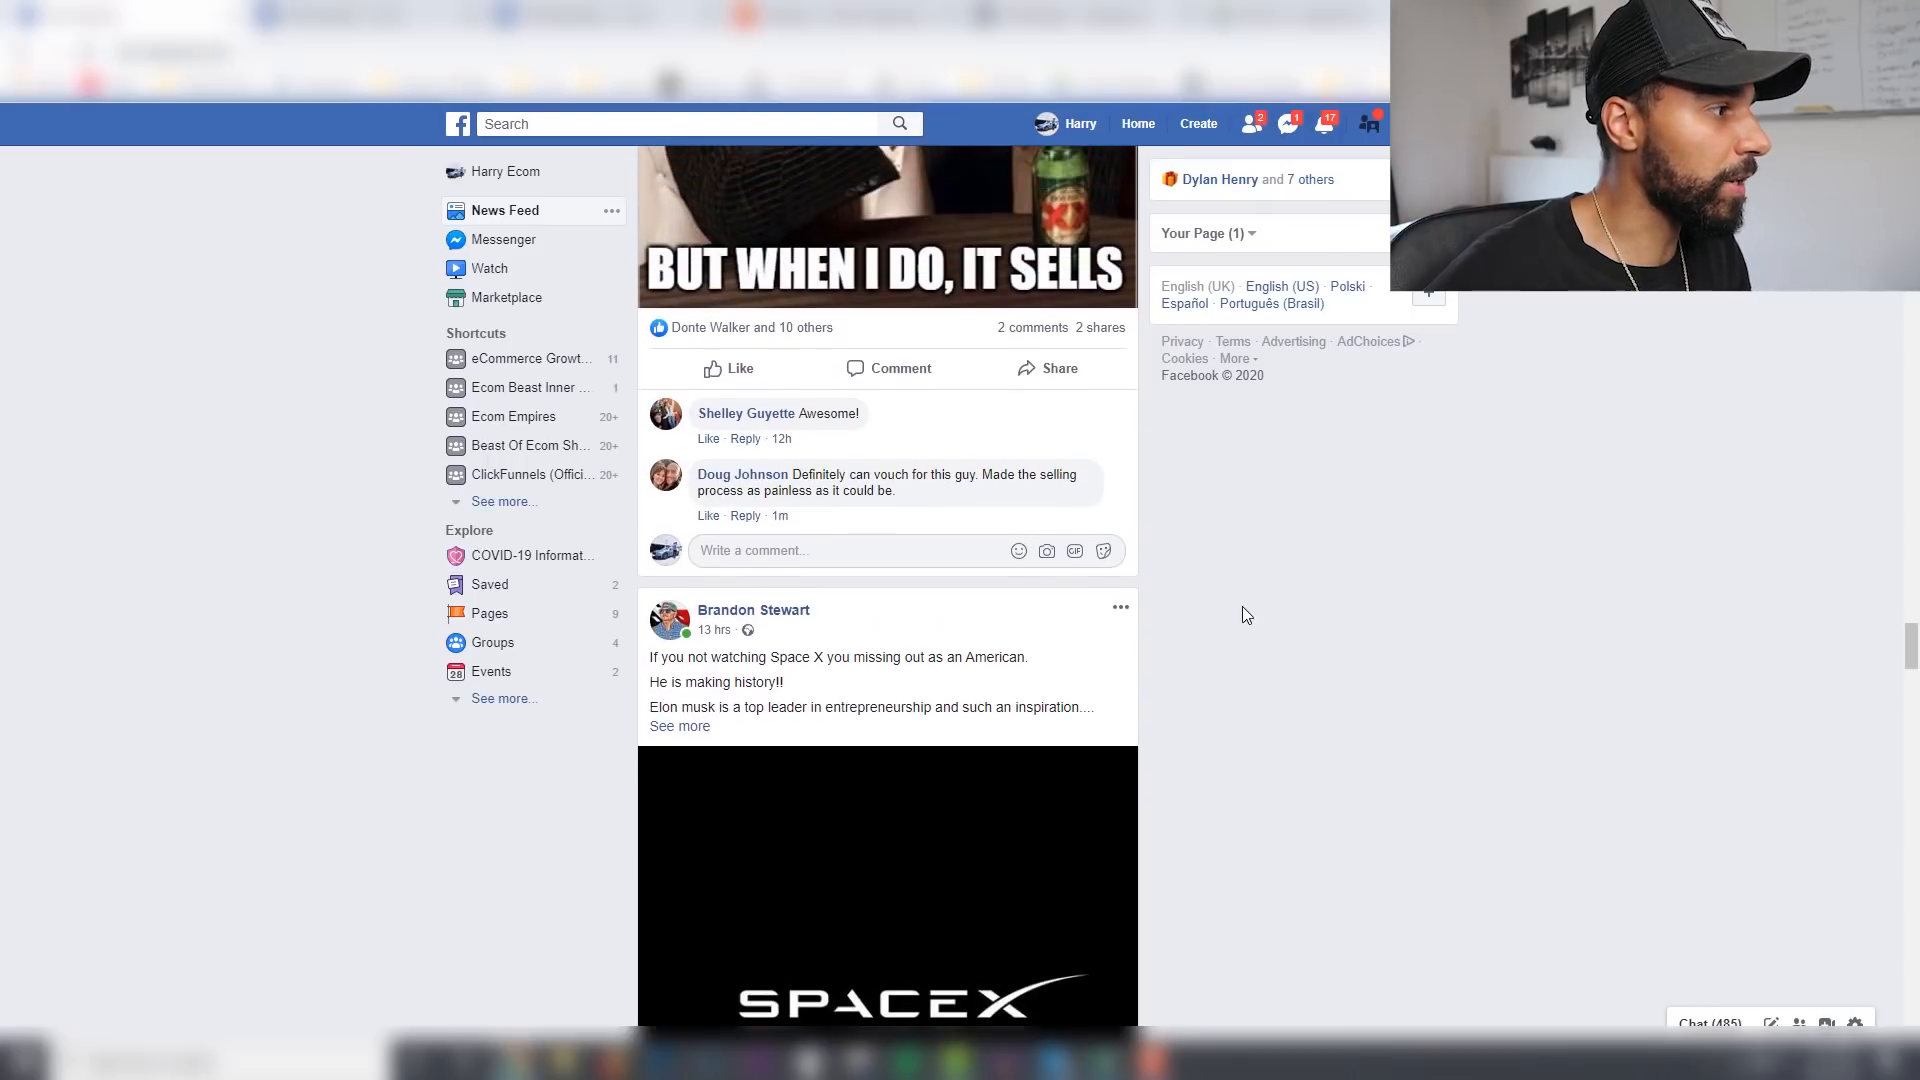
scroll(1245, 600, up, 15)
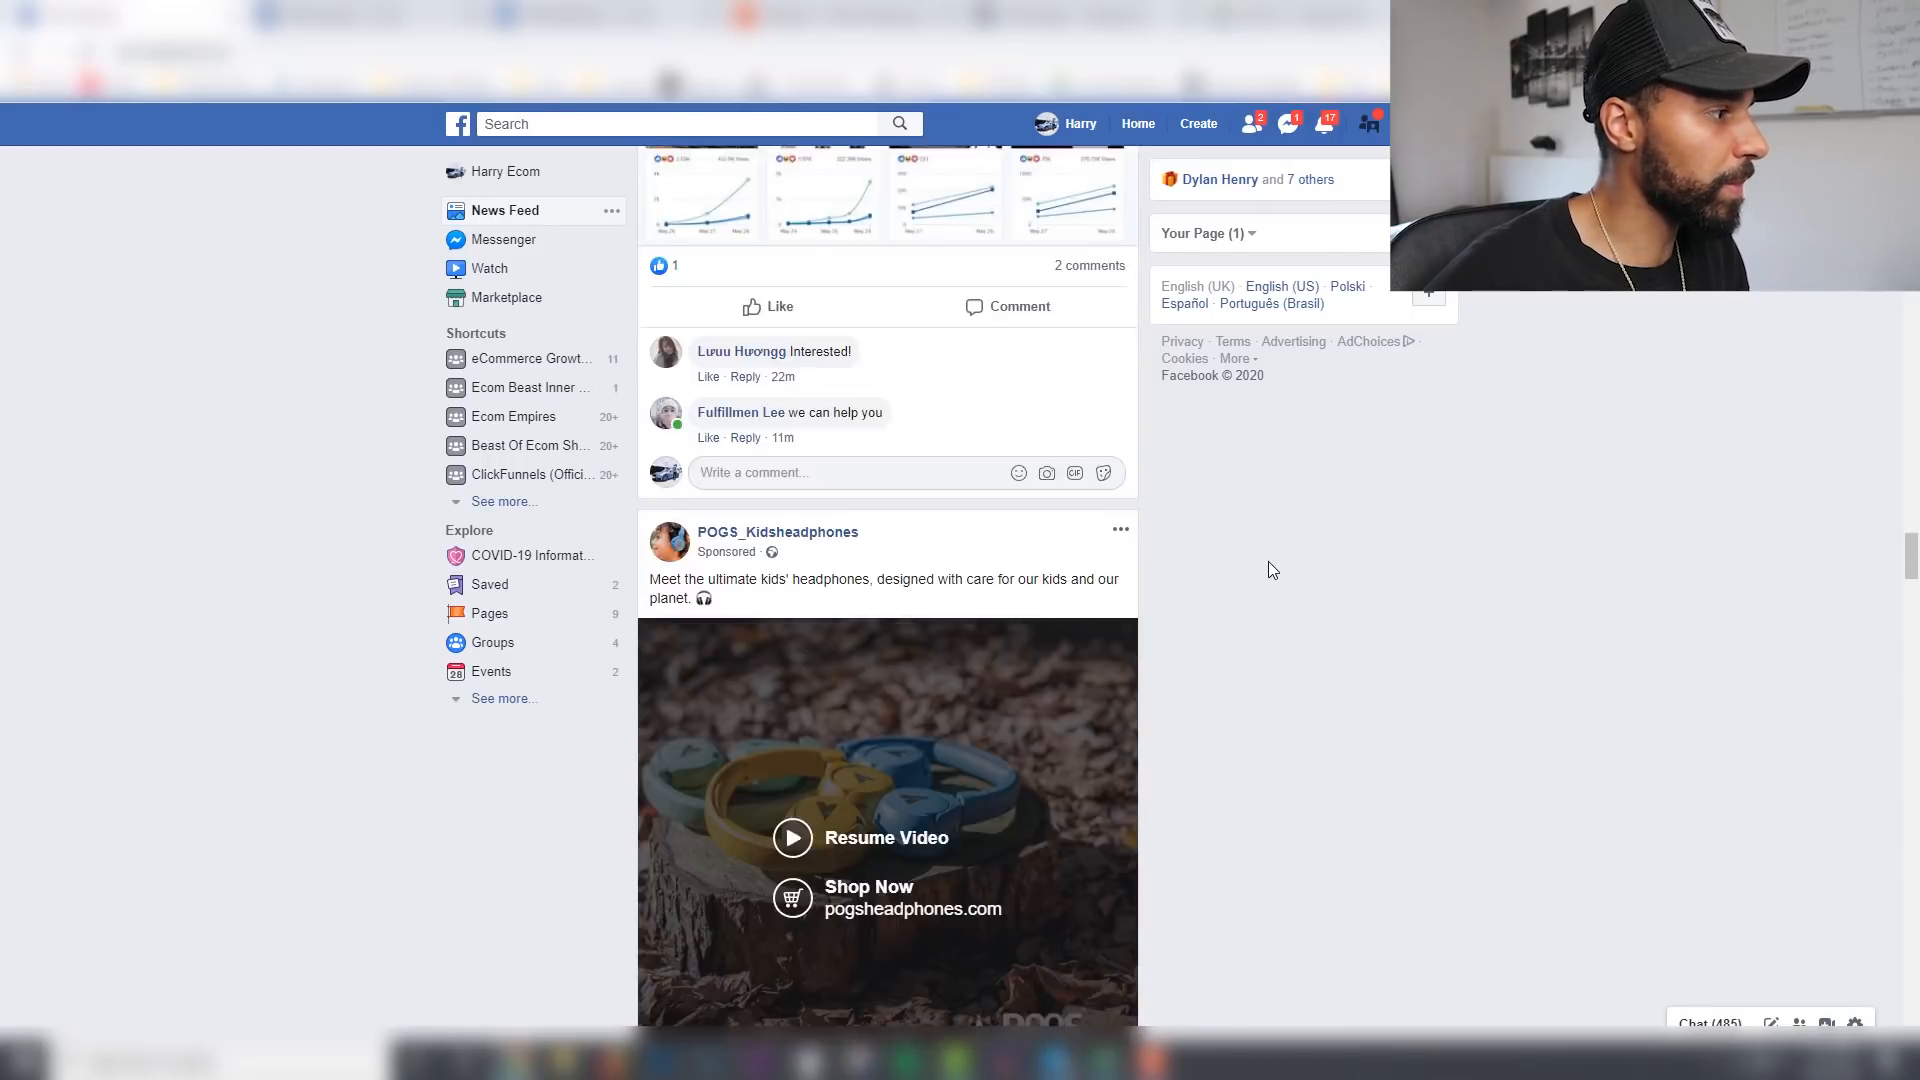
scroll(1267, 562, up, 15)
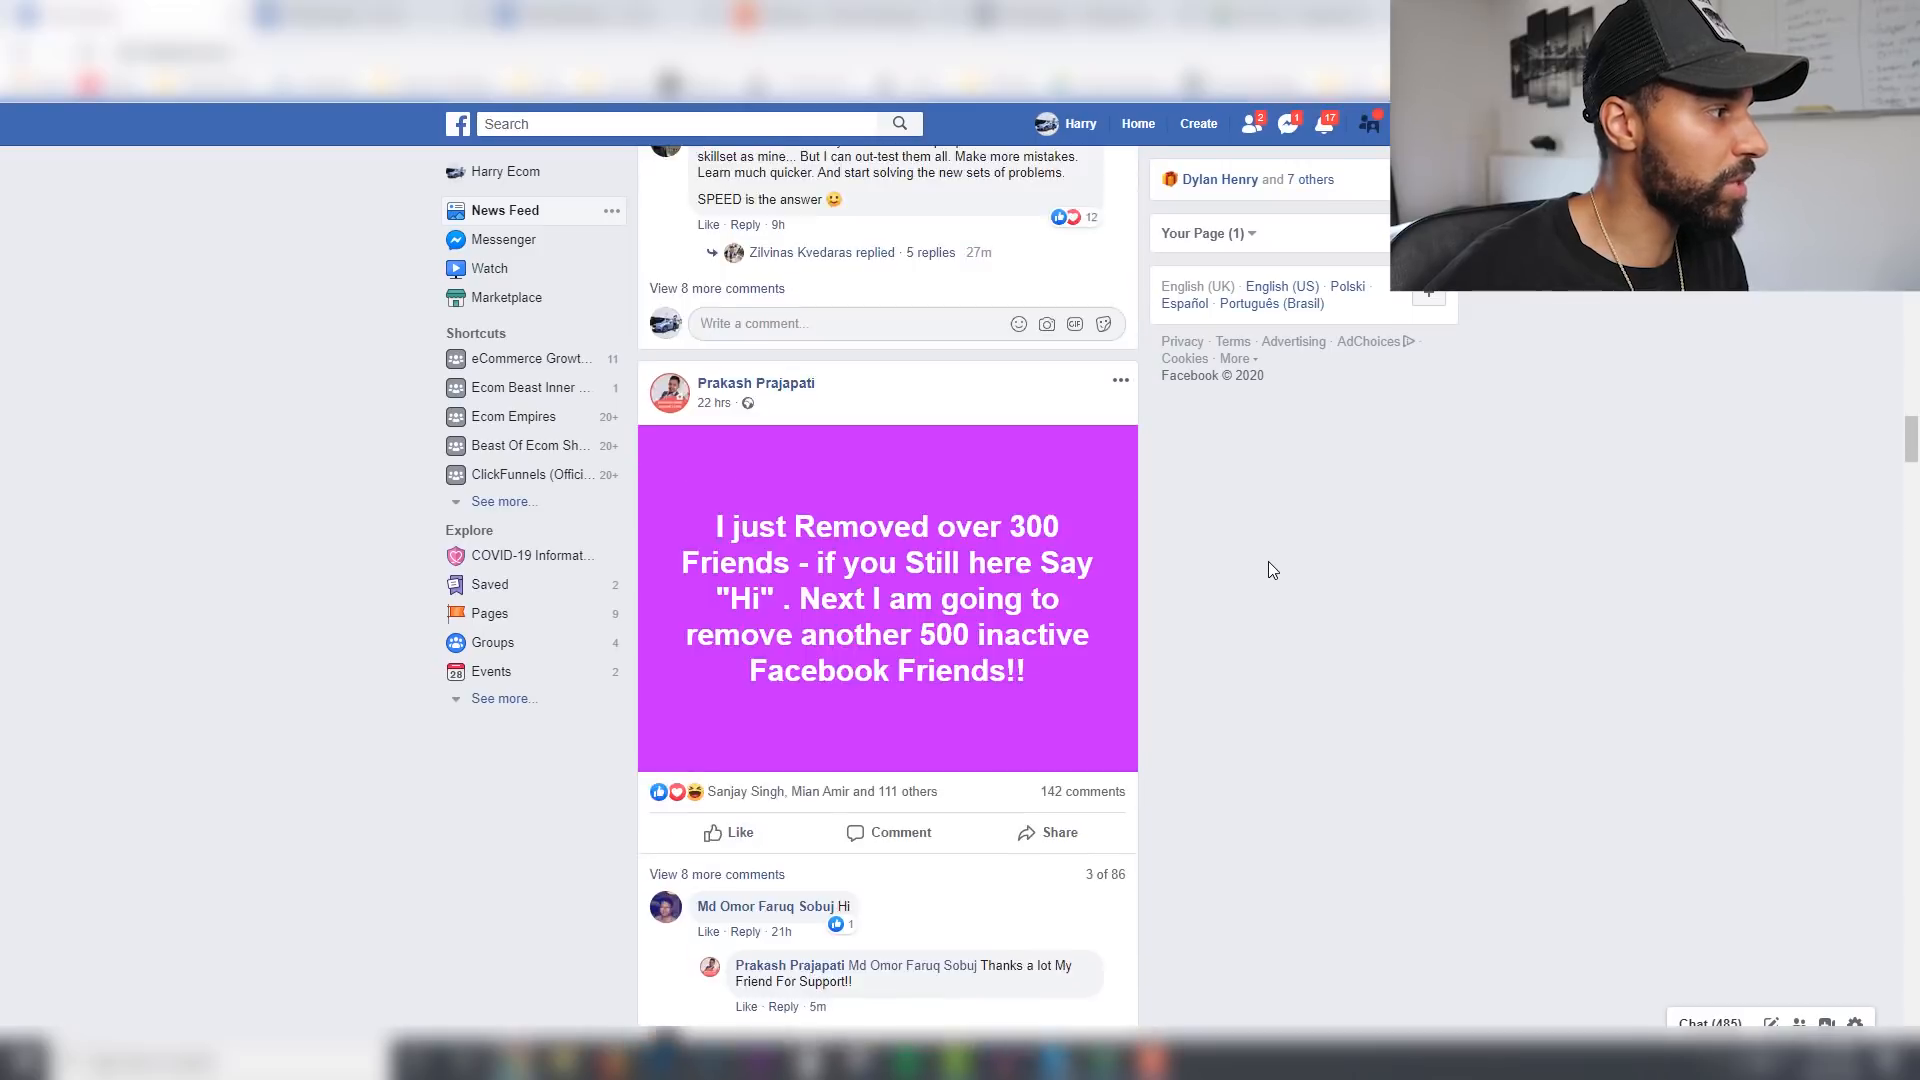
scroll(1267, 568, up, 15)
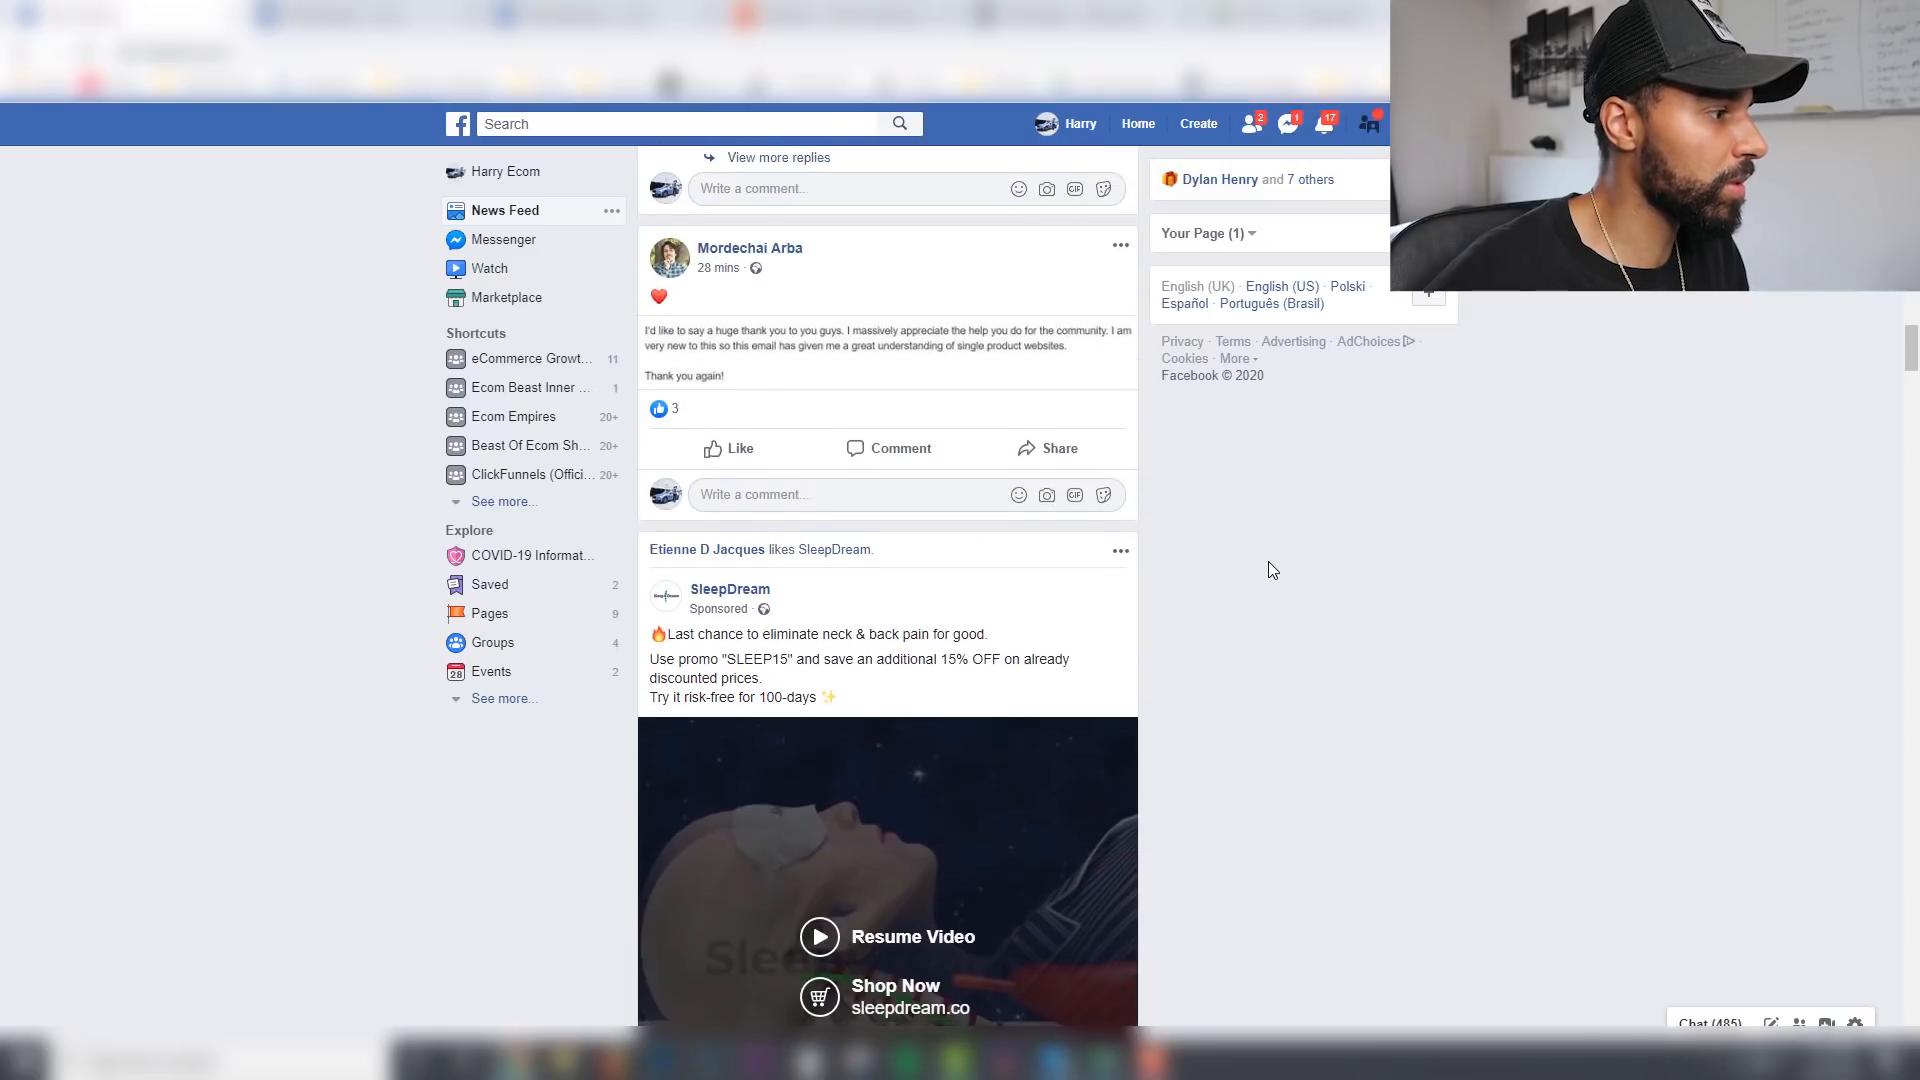
scroll(1268, 568, down, 5)
scroll(1270, 570, down, 3)
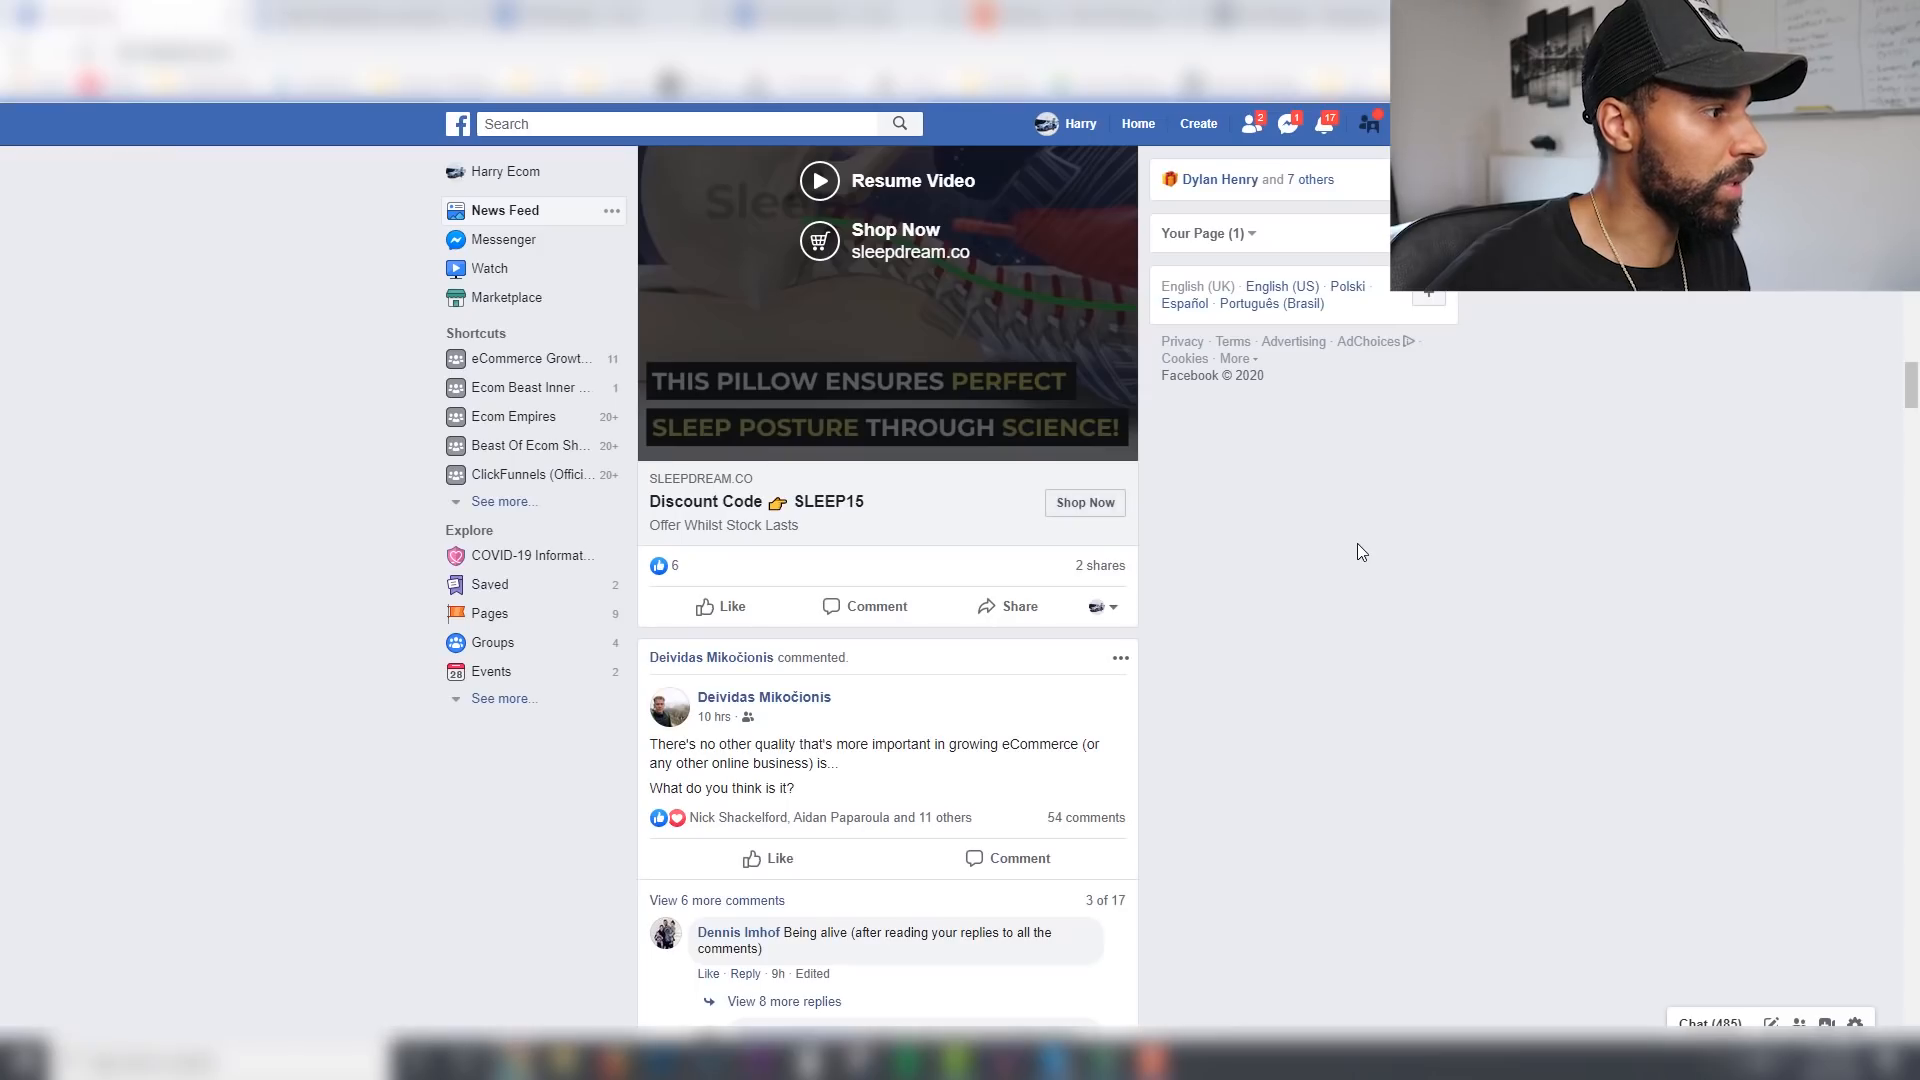
scroll(1344, 562, up, 5)
scroll(1345, 562, down, 15)
scroll(1345, 562, up, 5)
scroll(1342, 560, up, 20)
scroll(1340, 567, down, 3)
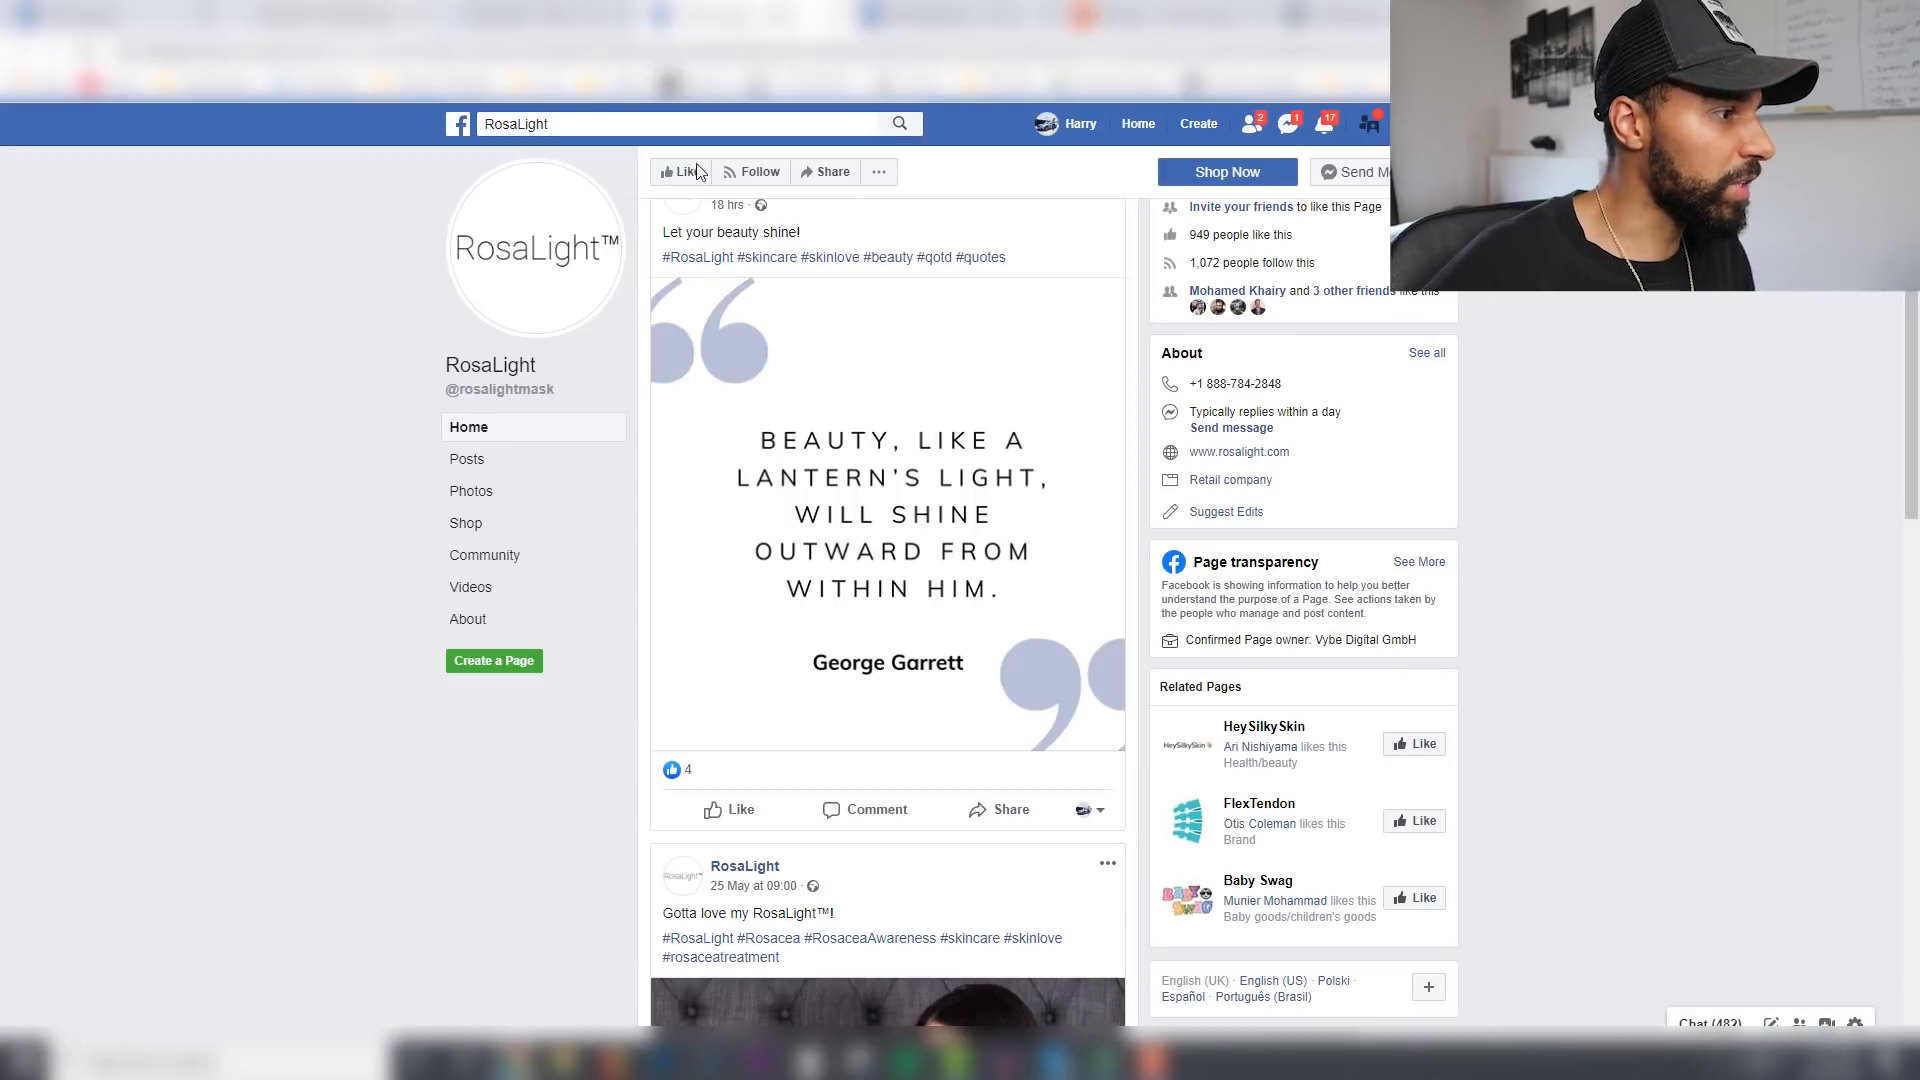
Step: Open RosaLight's ads in the Ad Library from its page transparency details and set the country filter to All
click(1430, 565)
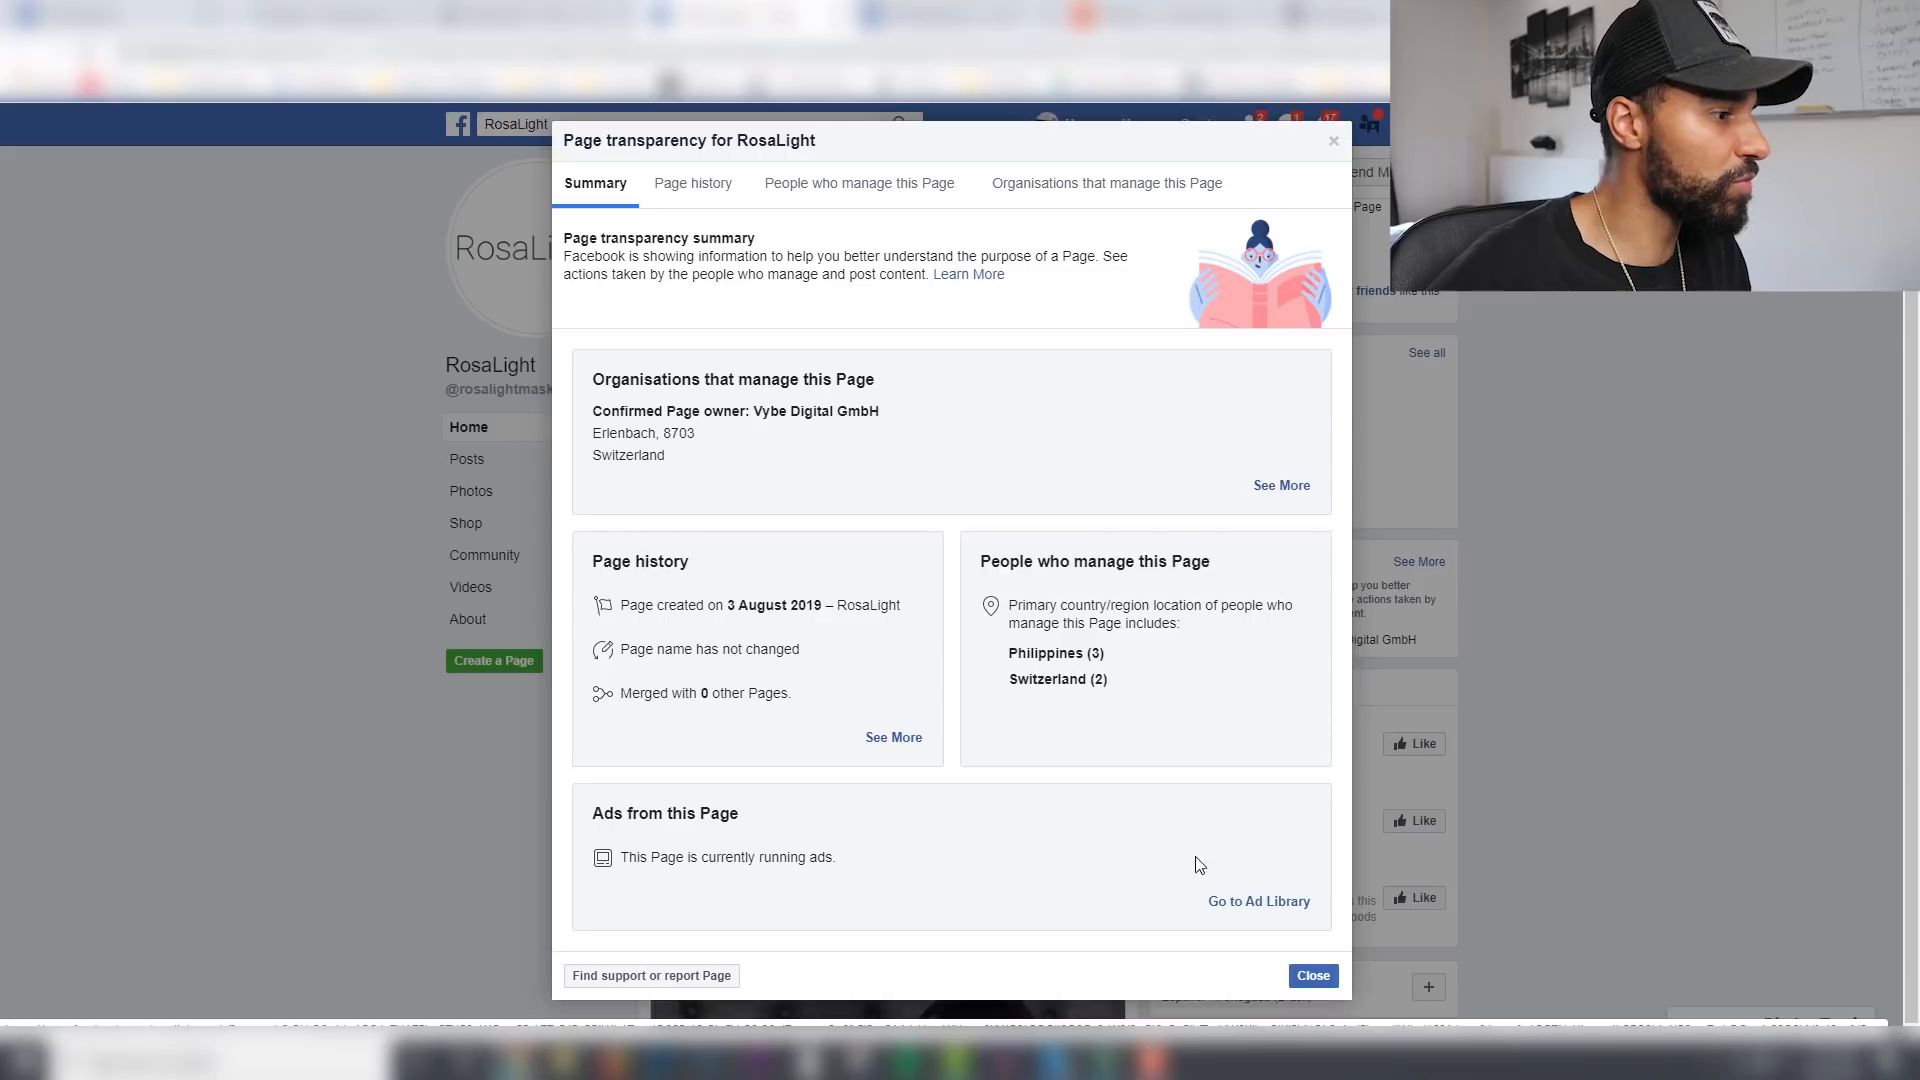
click(1266, 904)
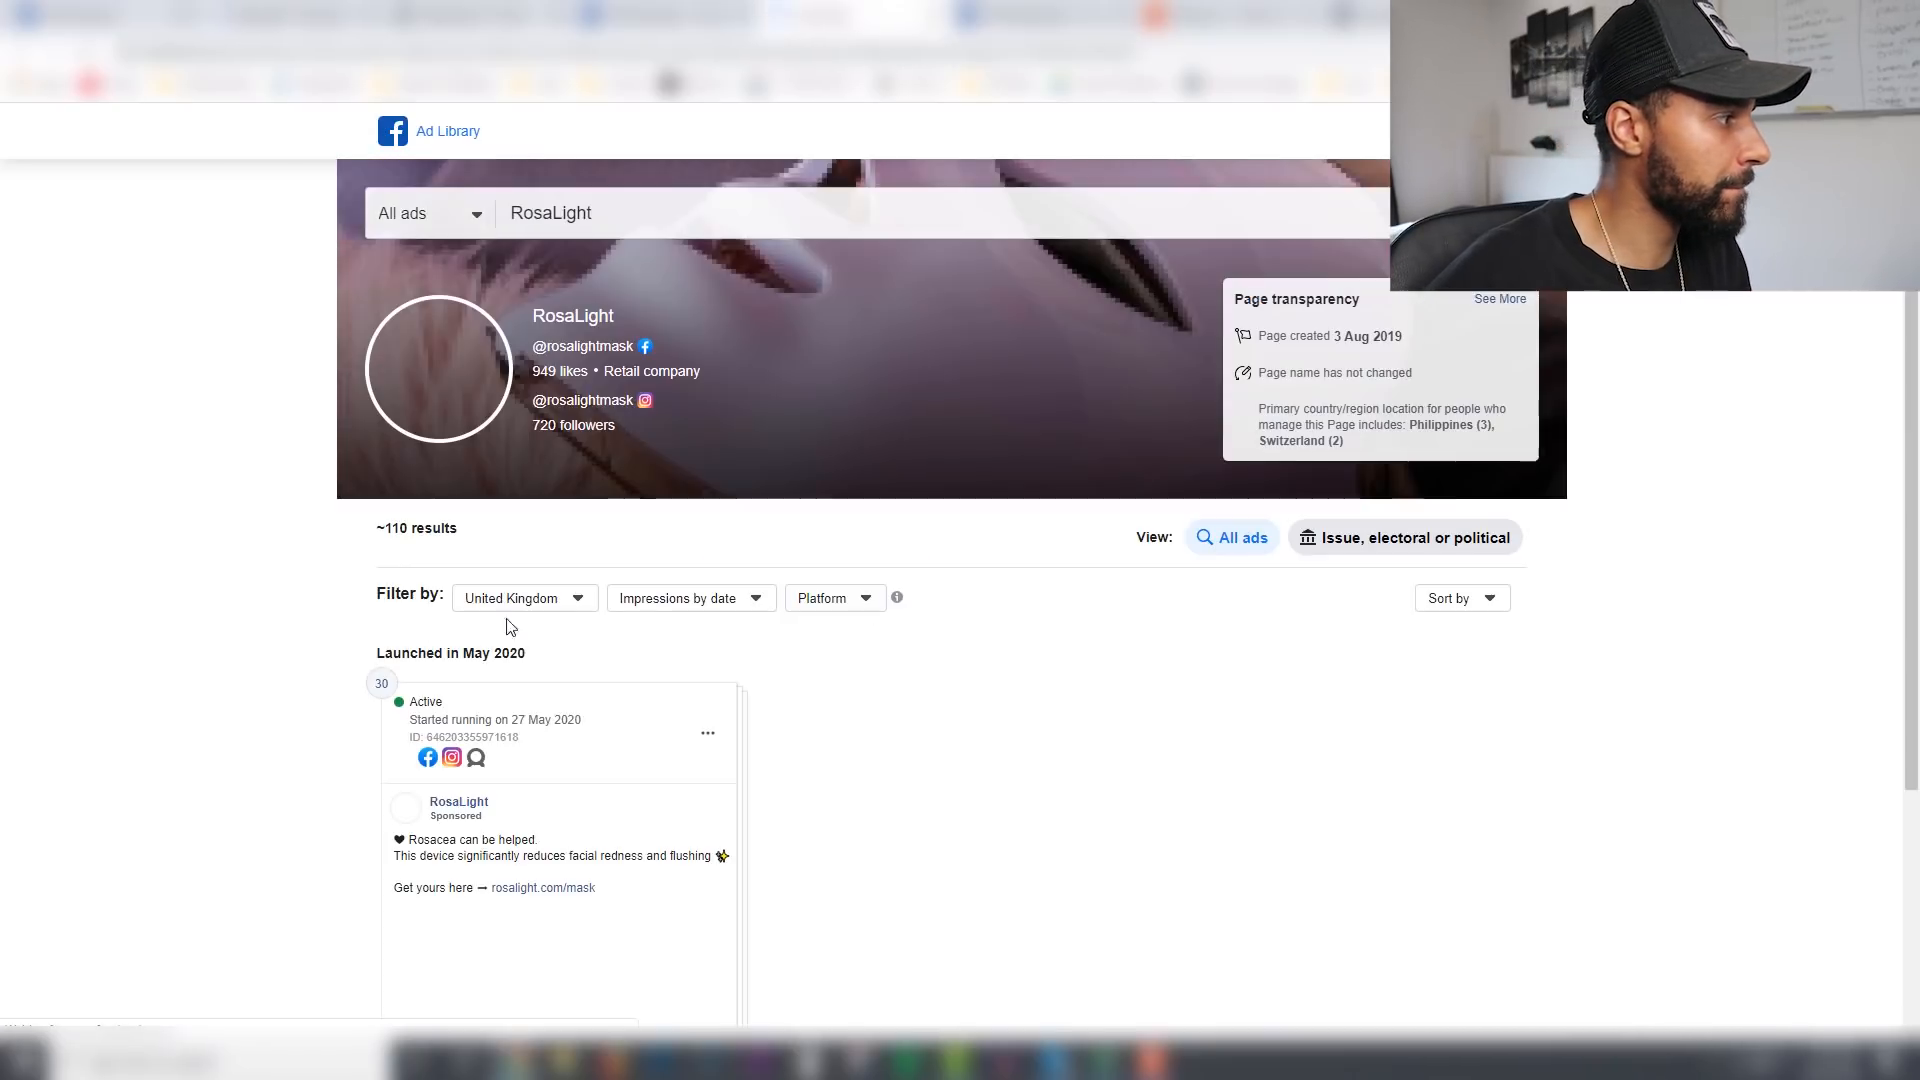
scroll(363, 640, down, 4)
scroll(519, 330, up, 1)
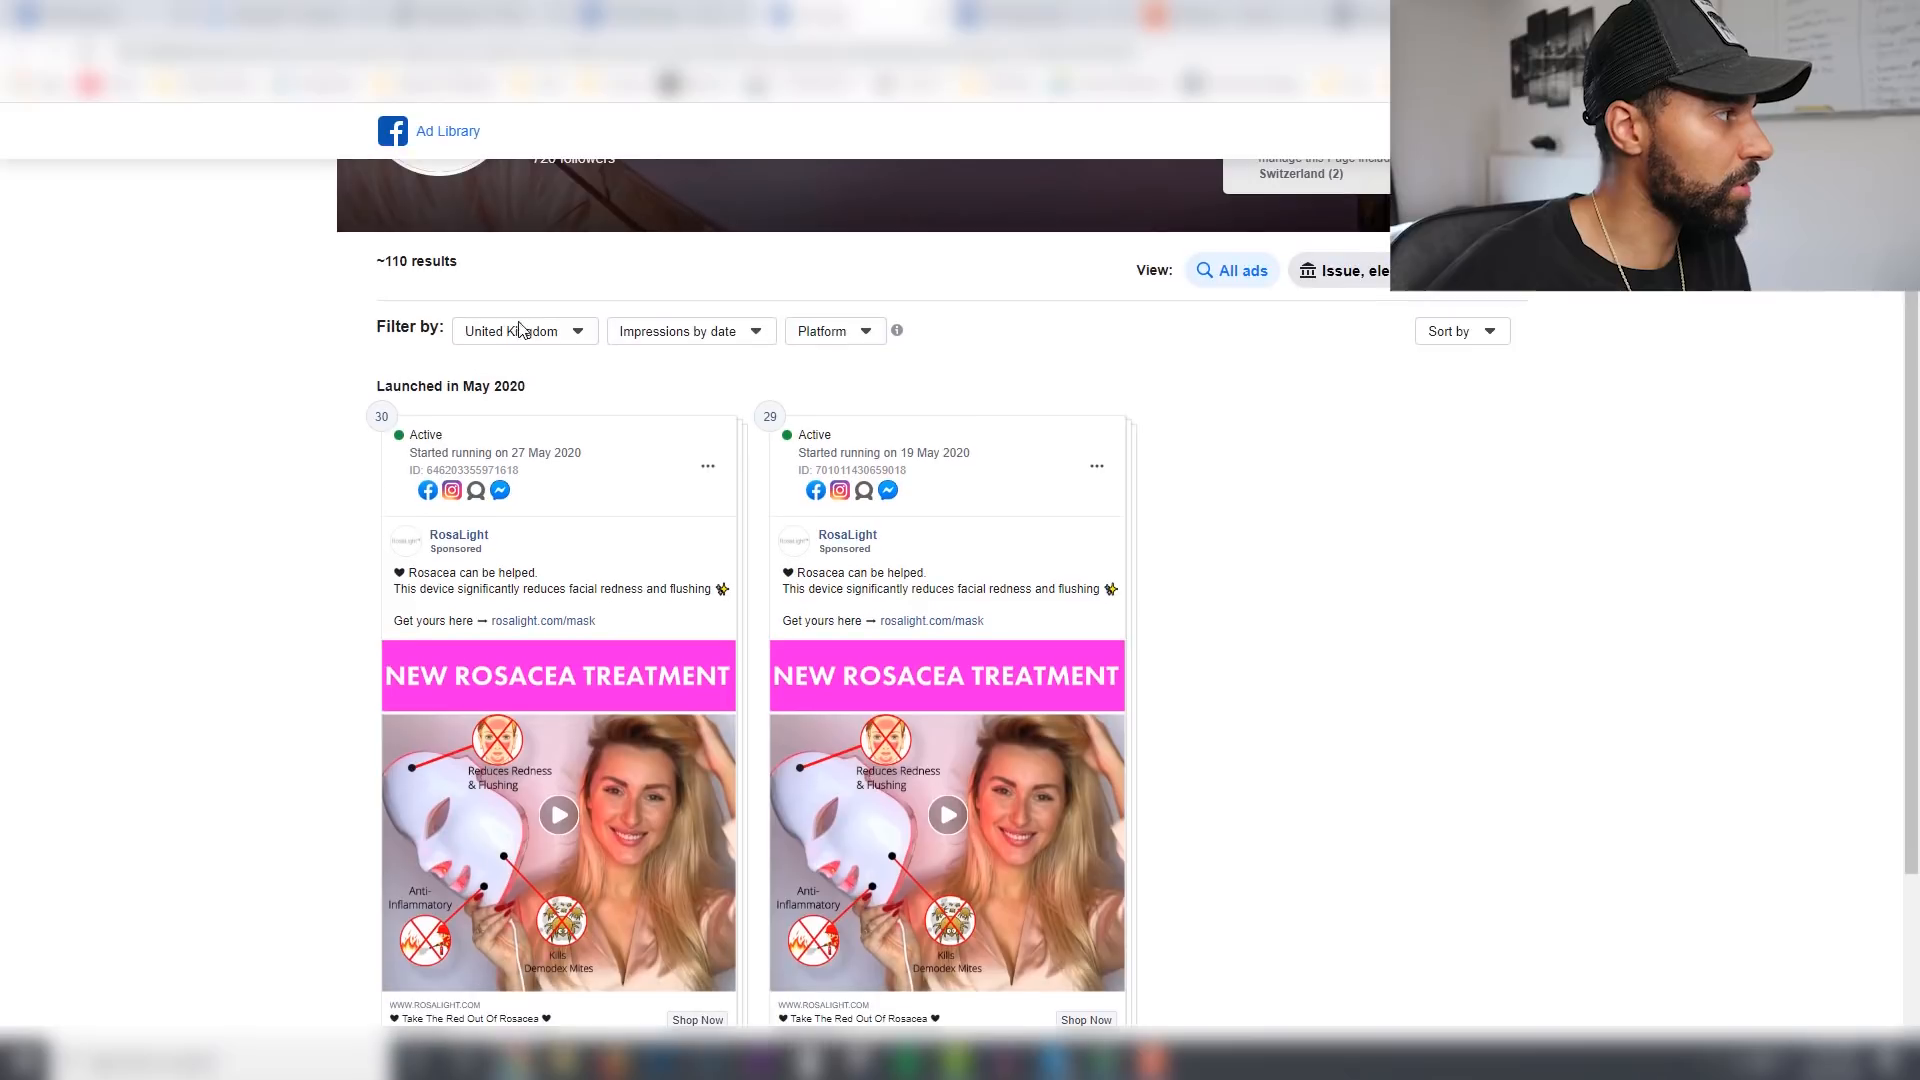
click(565, 339)
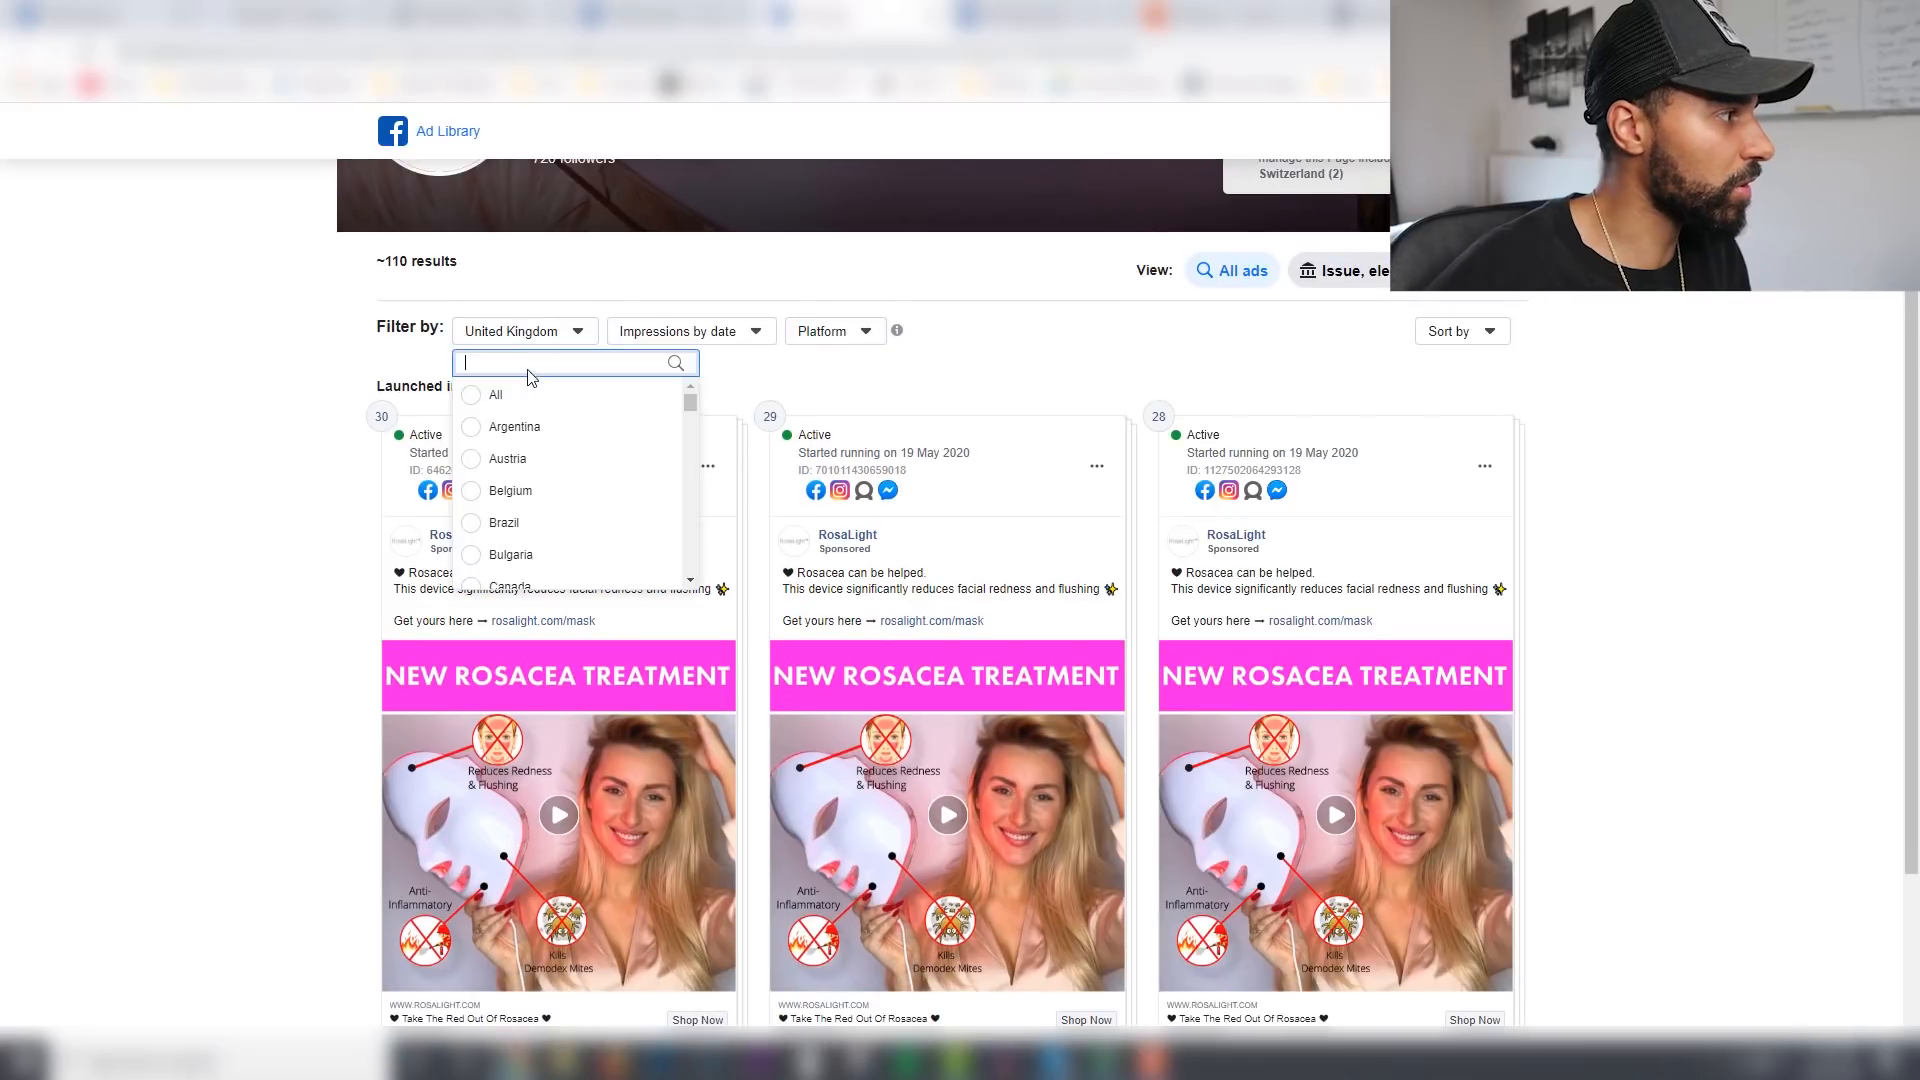
click(470, 395)
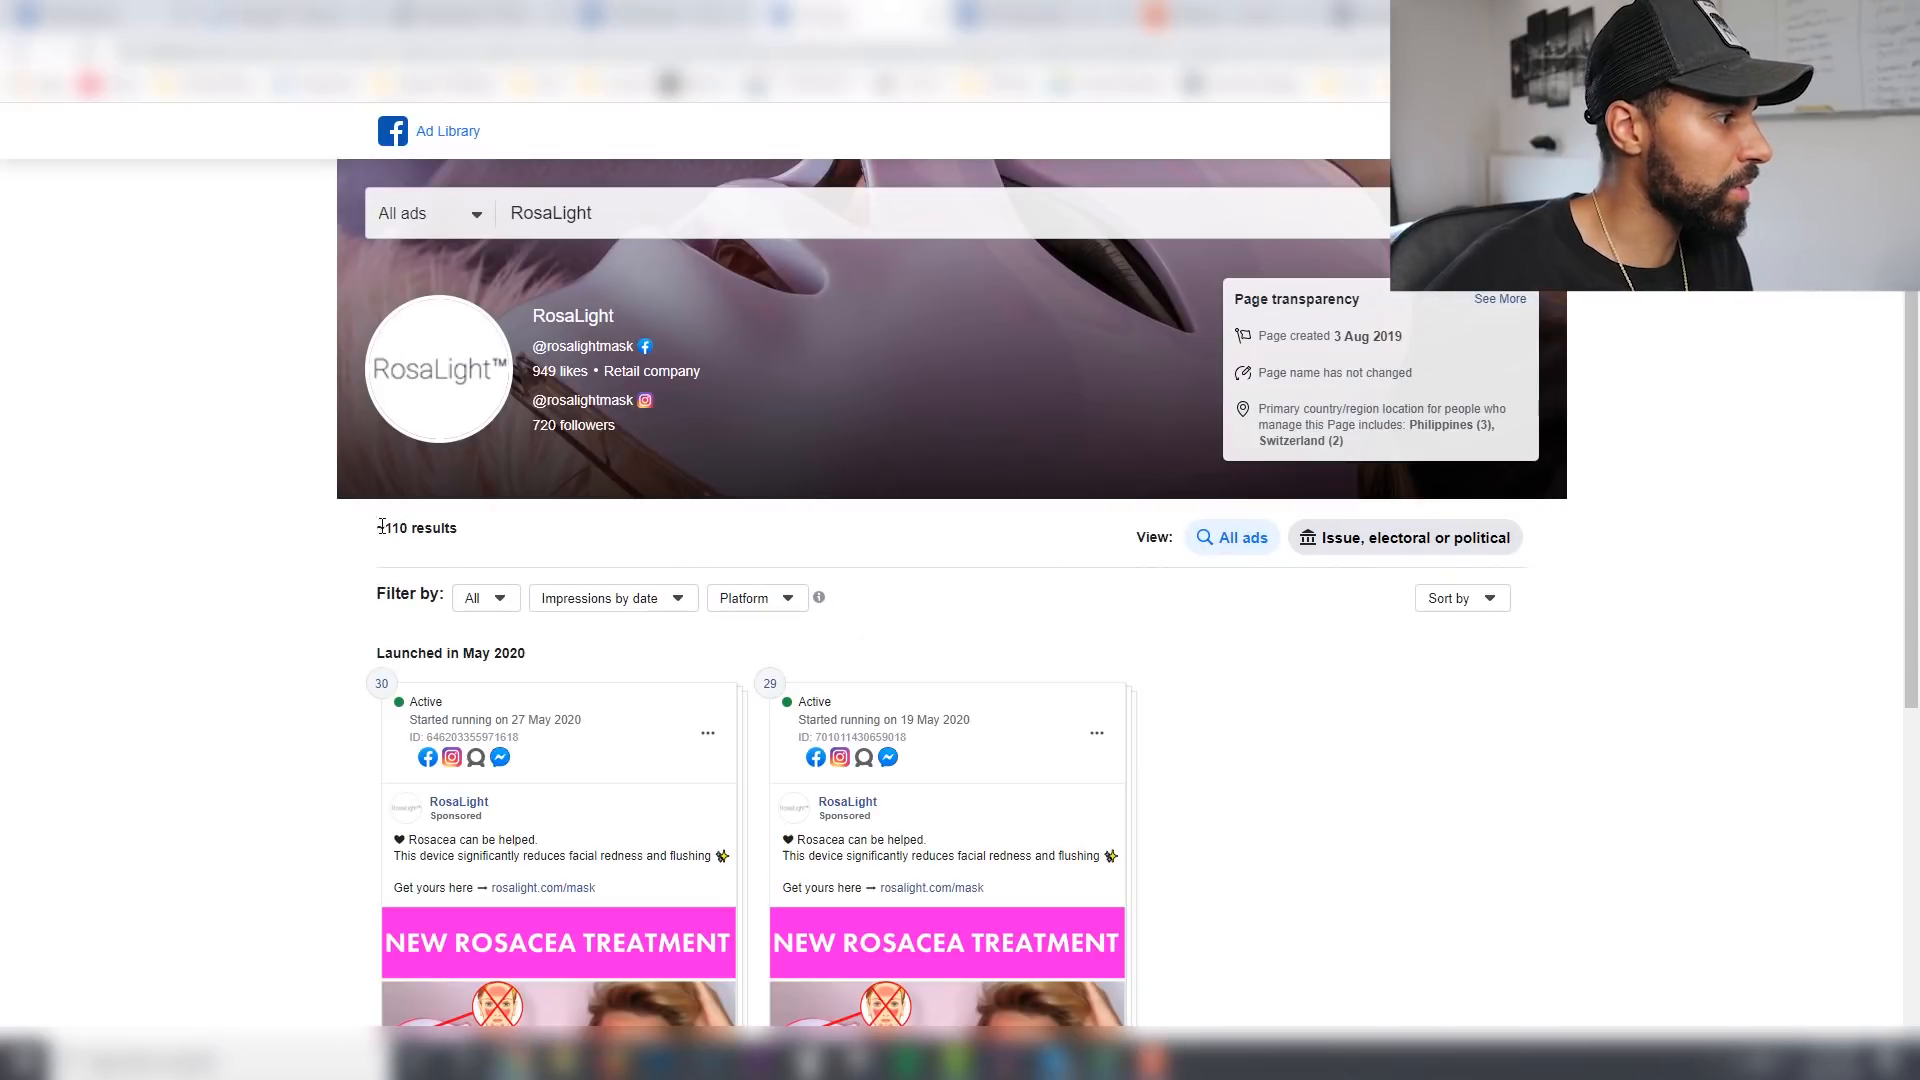
Step: Examine RosaLight's active ads in the Ad Library, comparing their creatives, offers and start dates
scroll(321, 620, down, 5)
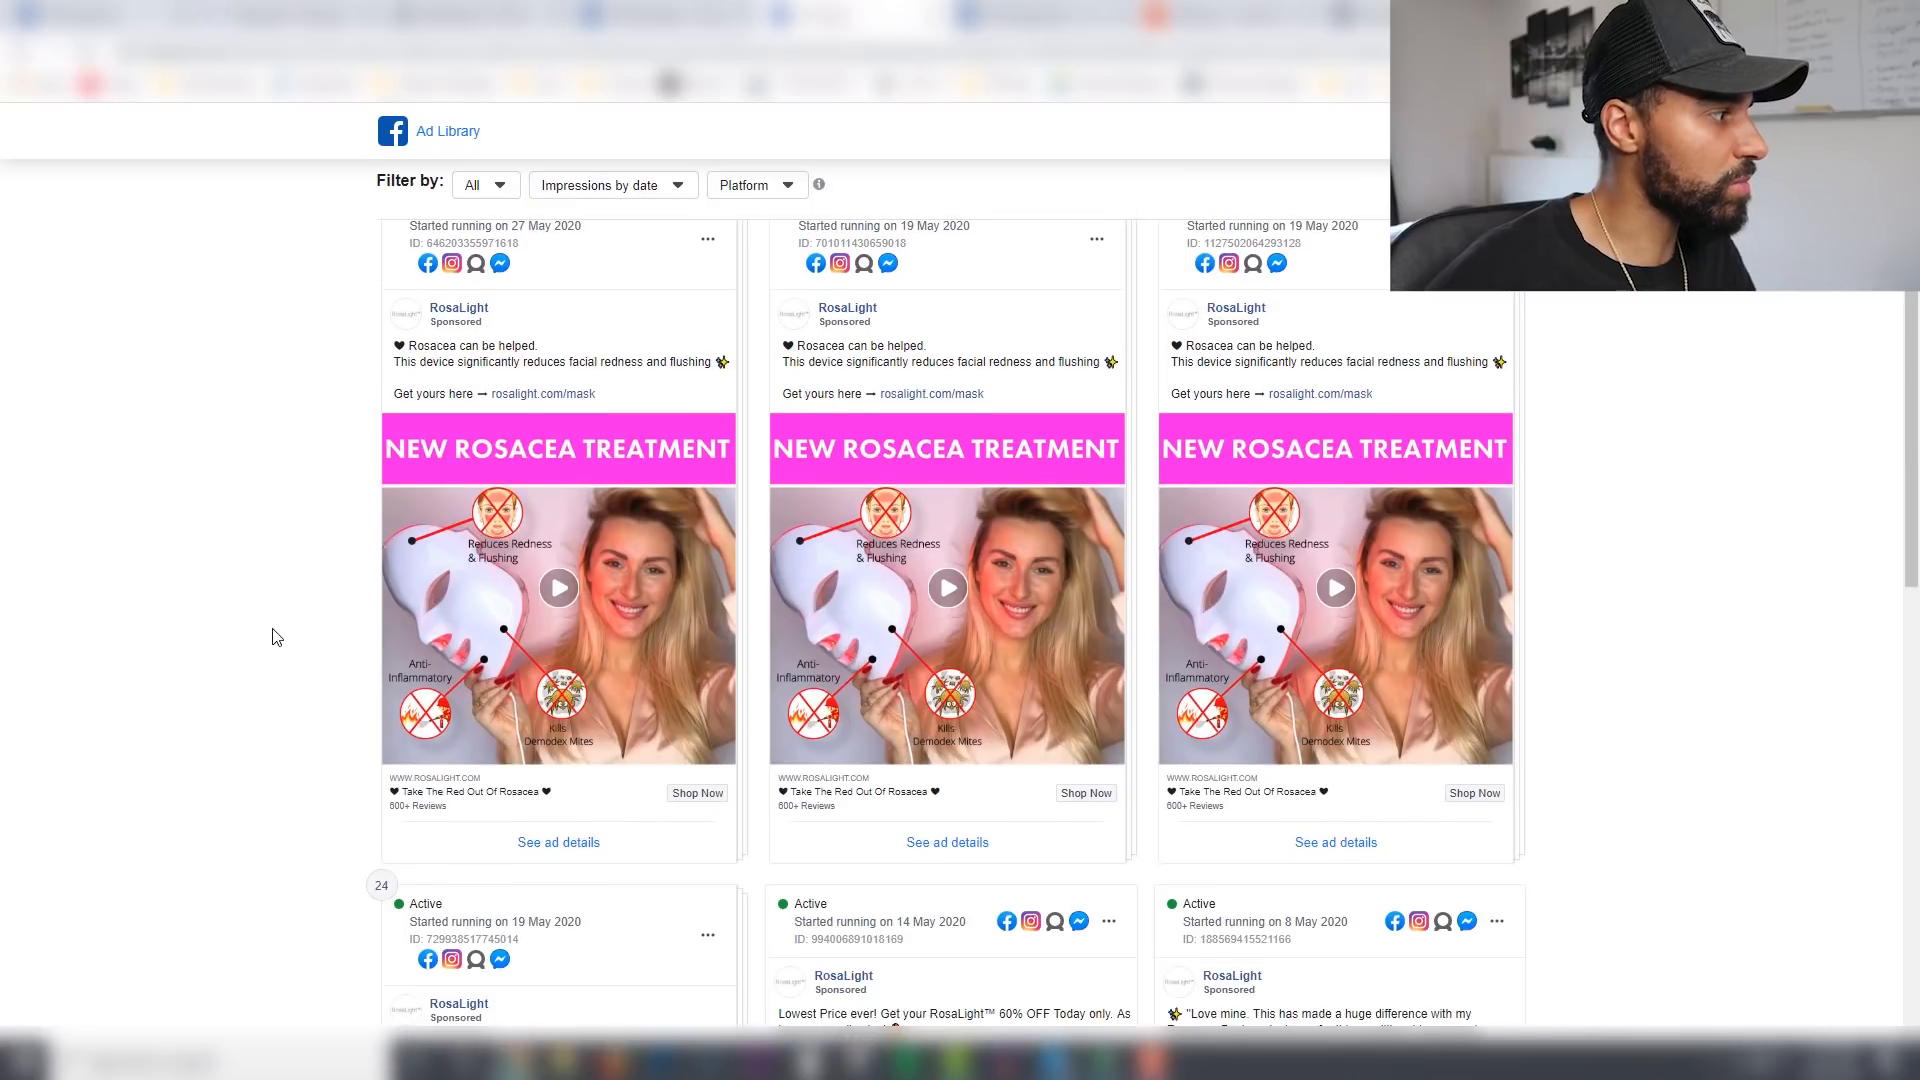
scroll(279, 635, down, 1)
scroll(279, 631, down, 10)
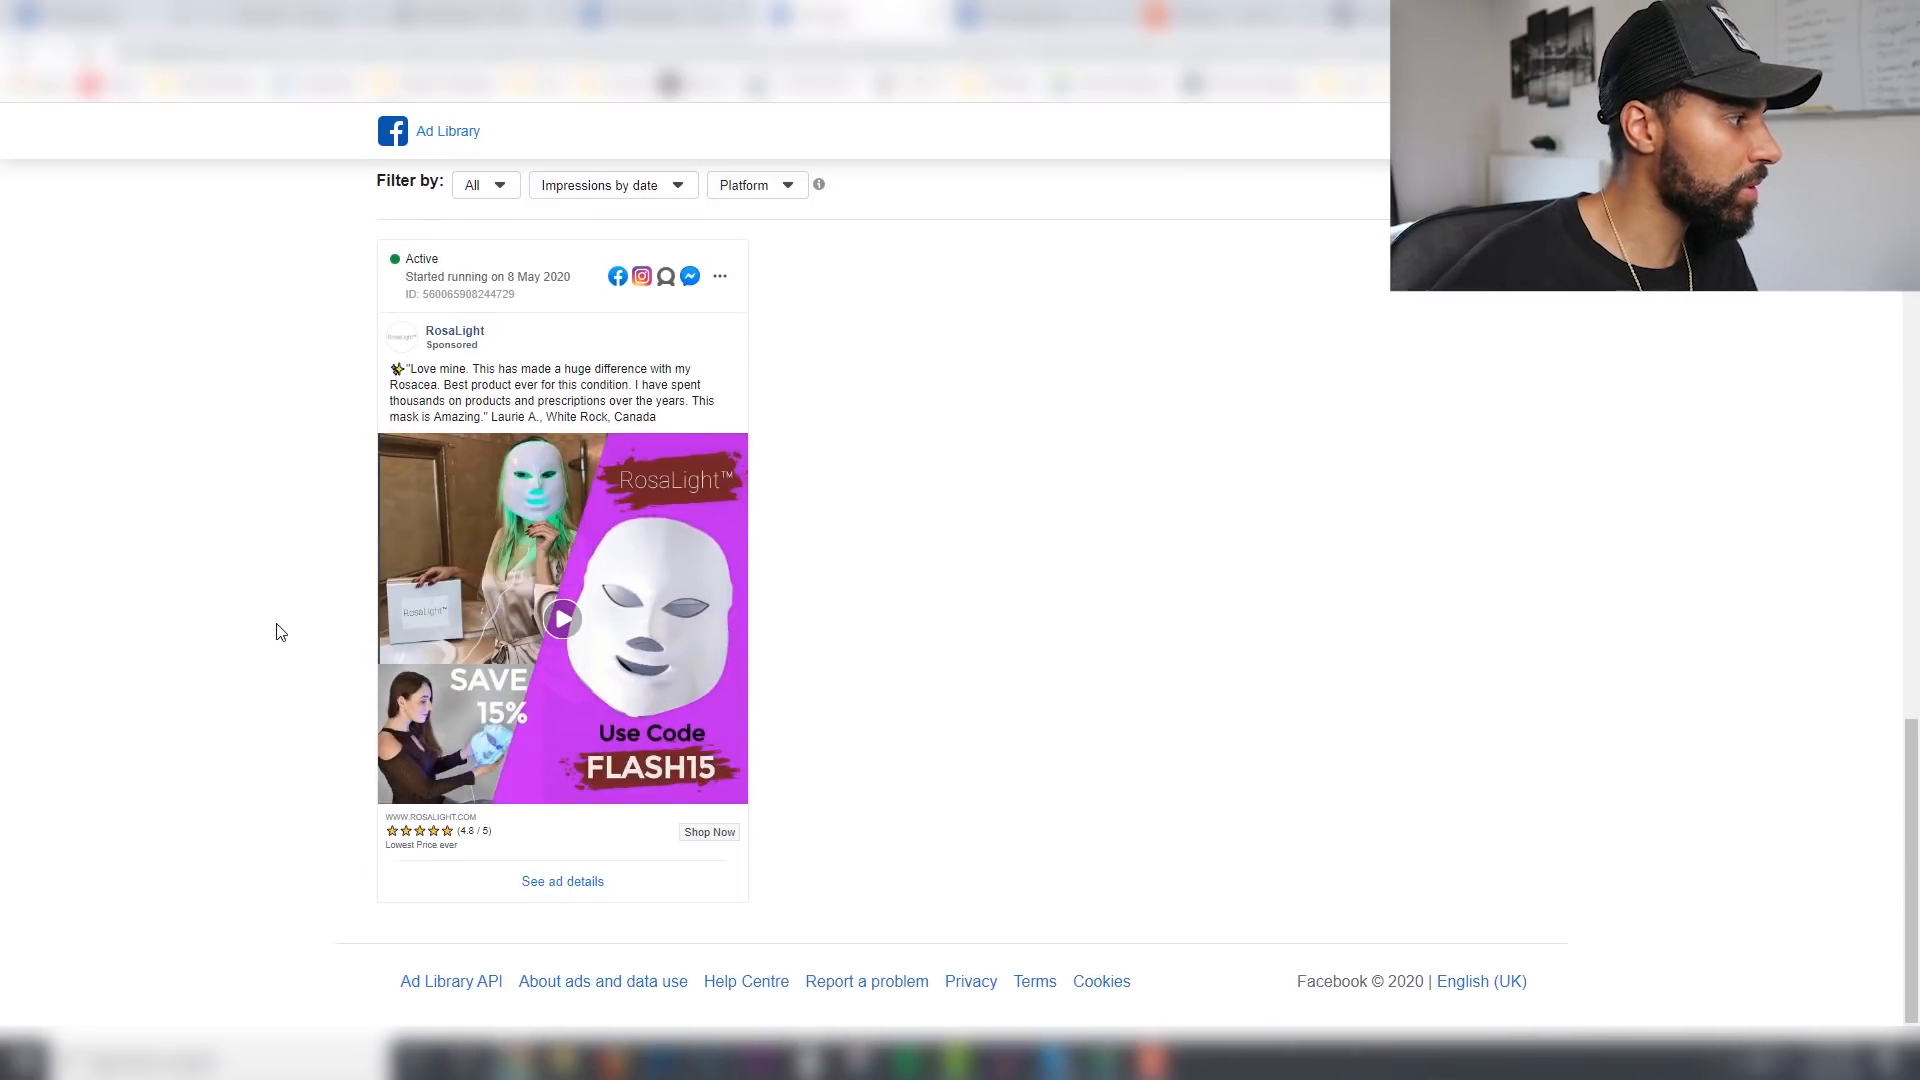
scroll(281, 630, up, 5)
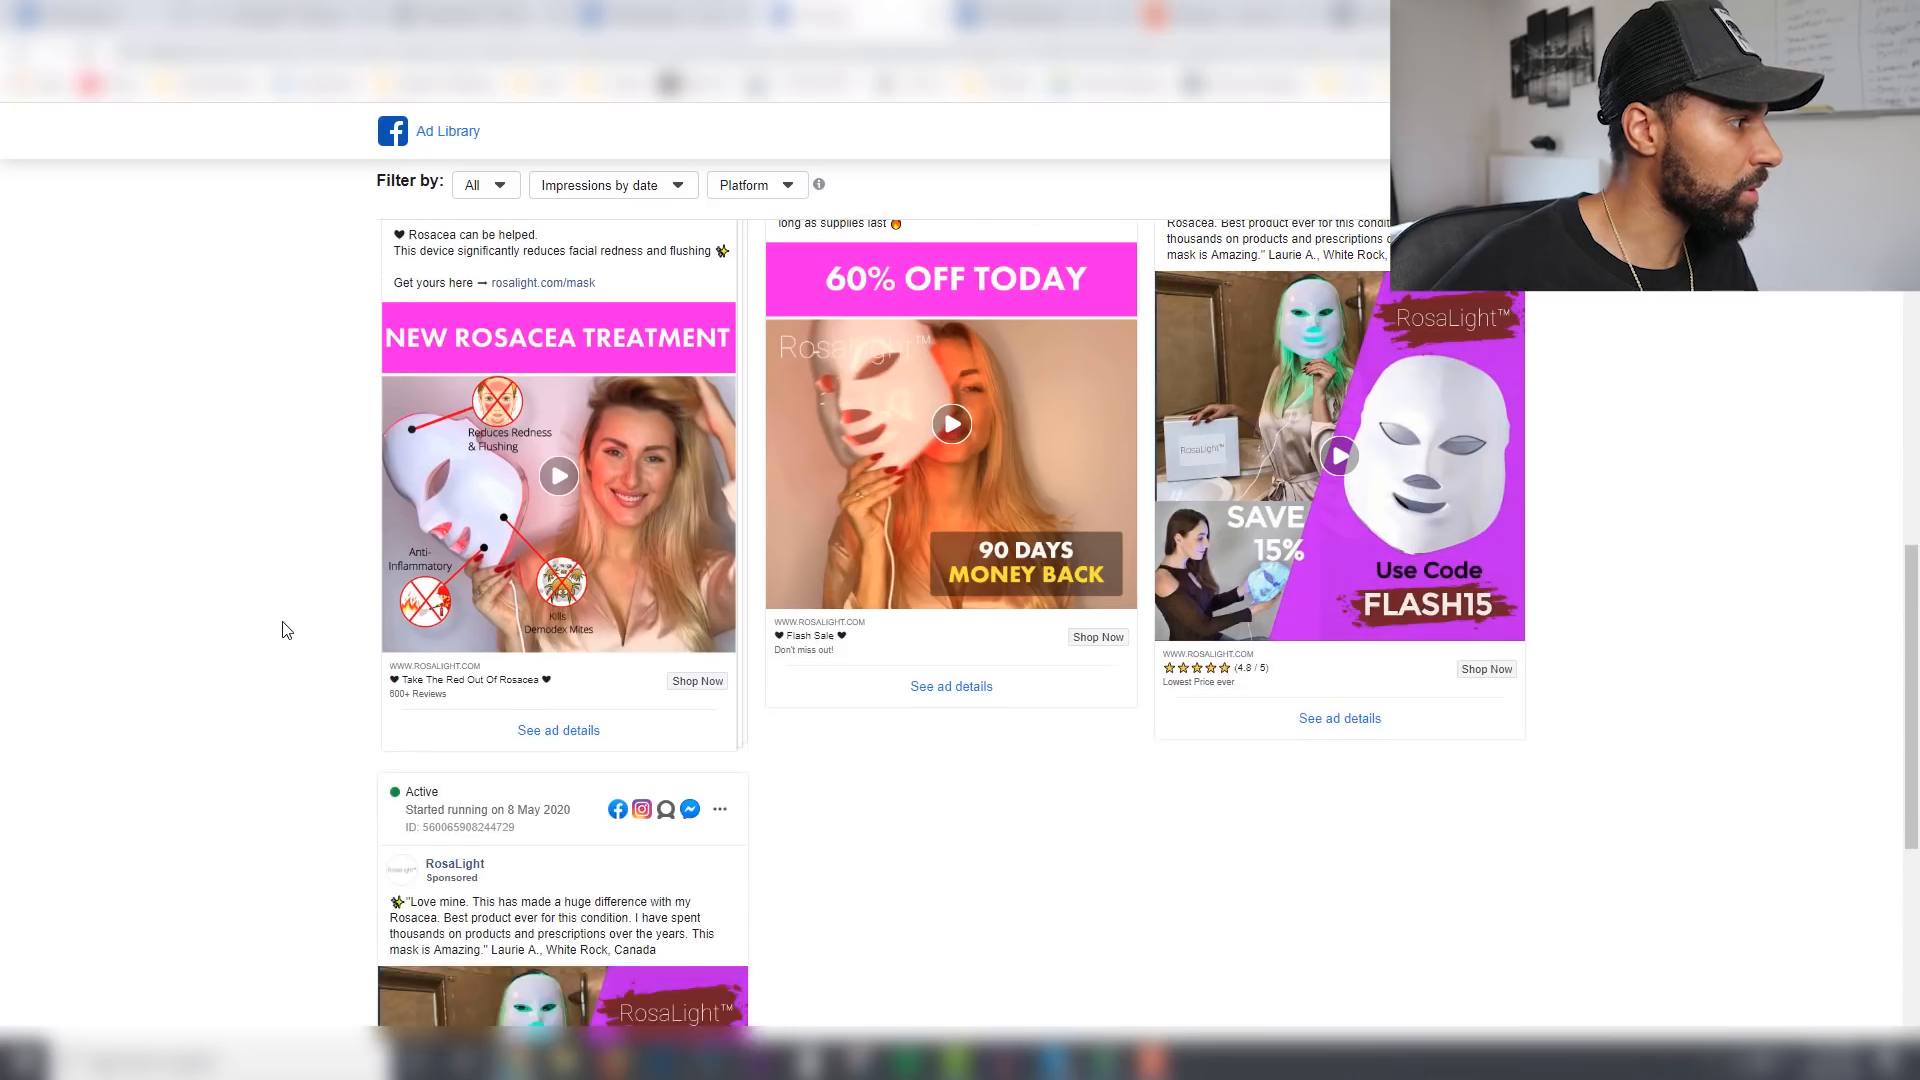
scroll(281, 630, down, 4)
scroll(336, 556, down, 2)
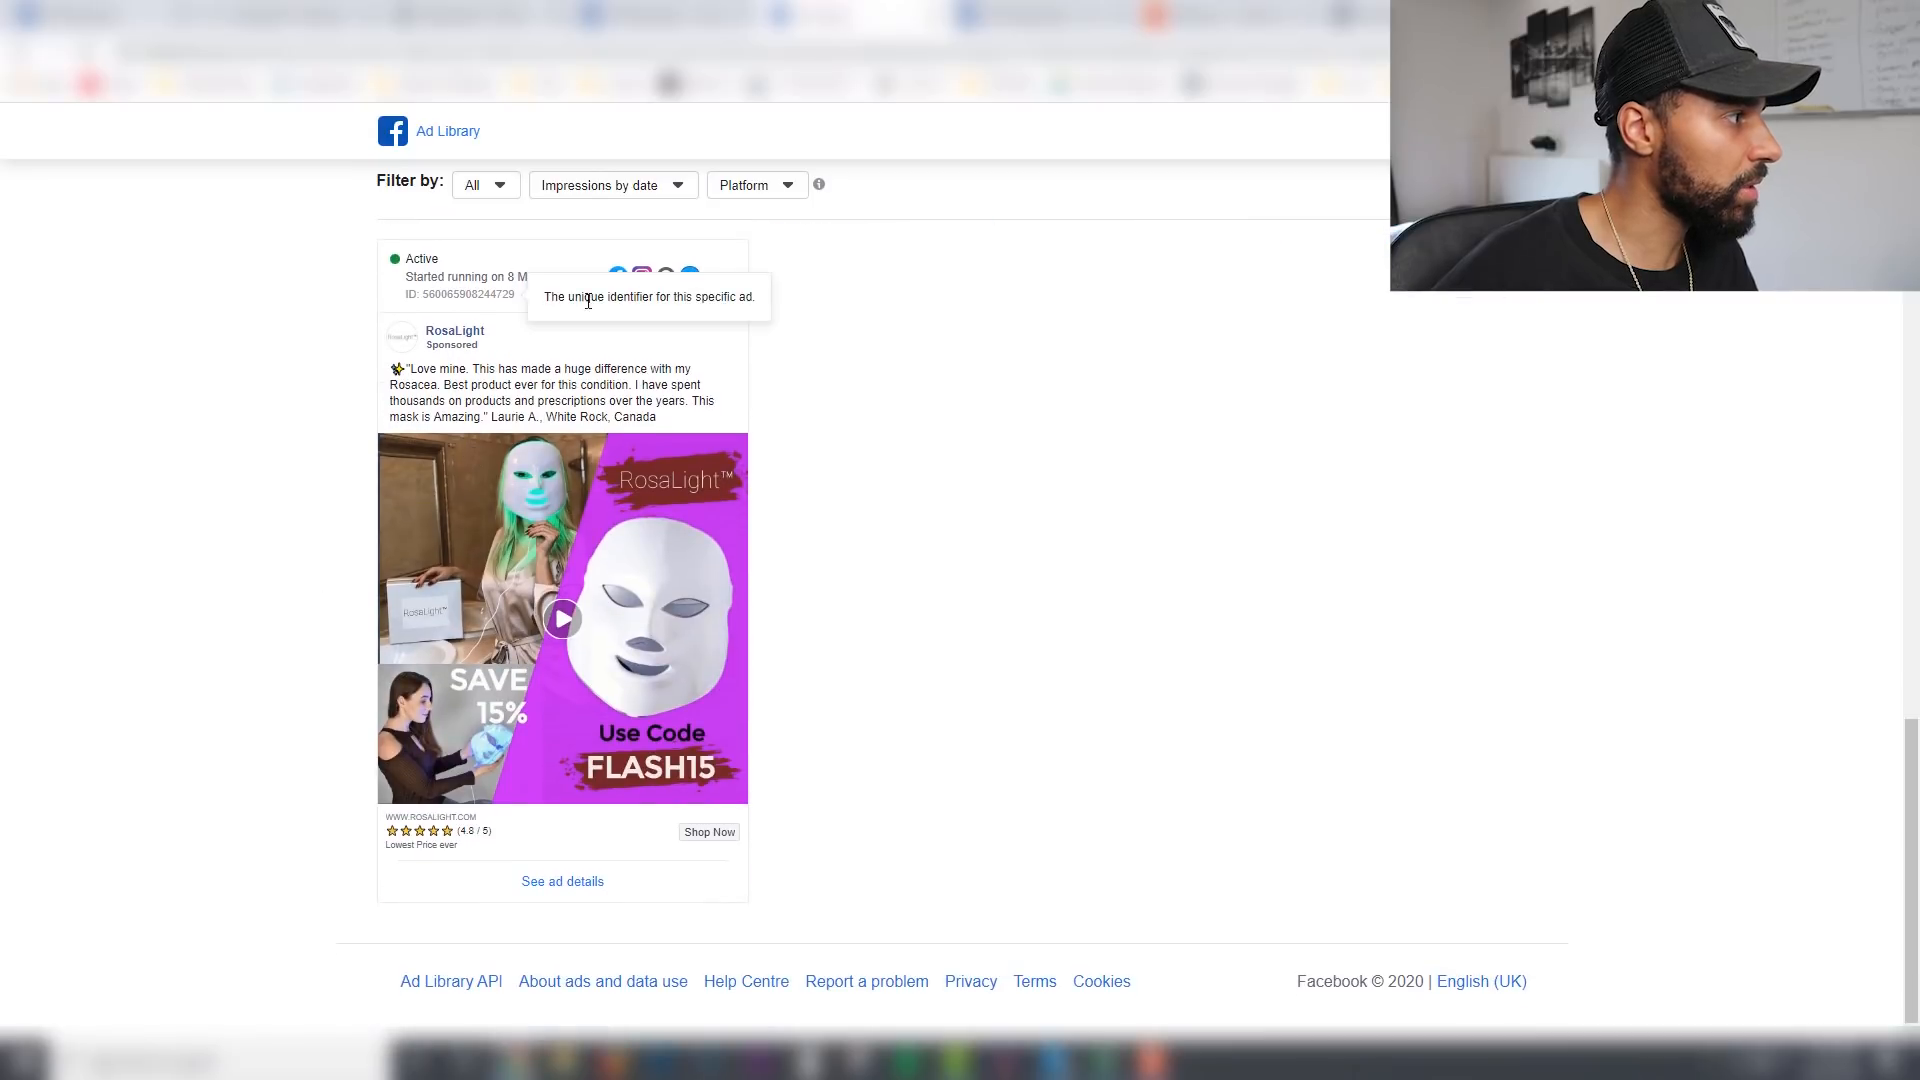
scroll(811, 588, up, 3)
scroll(812, 588, up, 15)
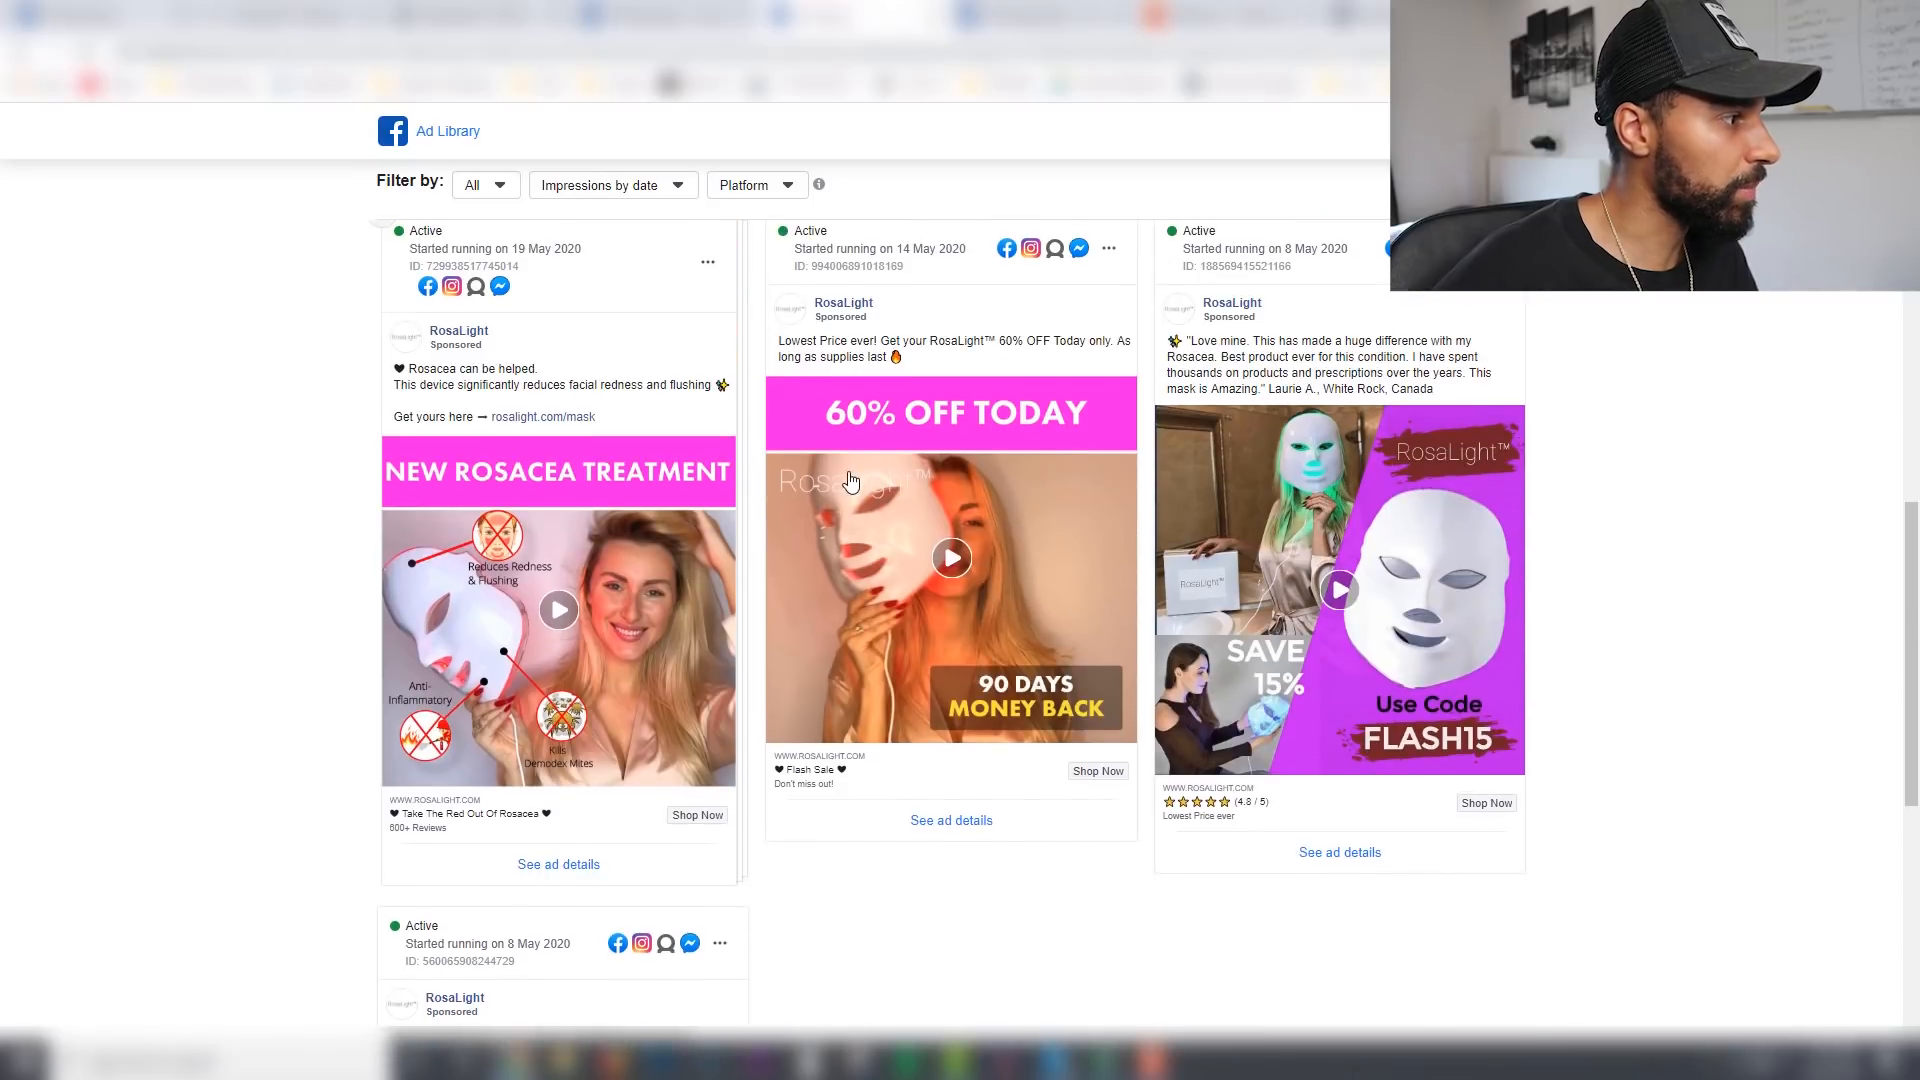
scroll(873, 590, up, 4)
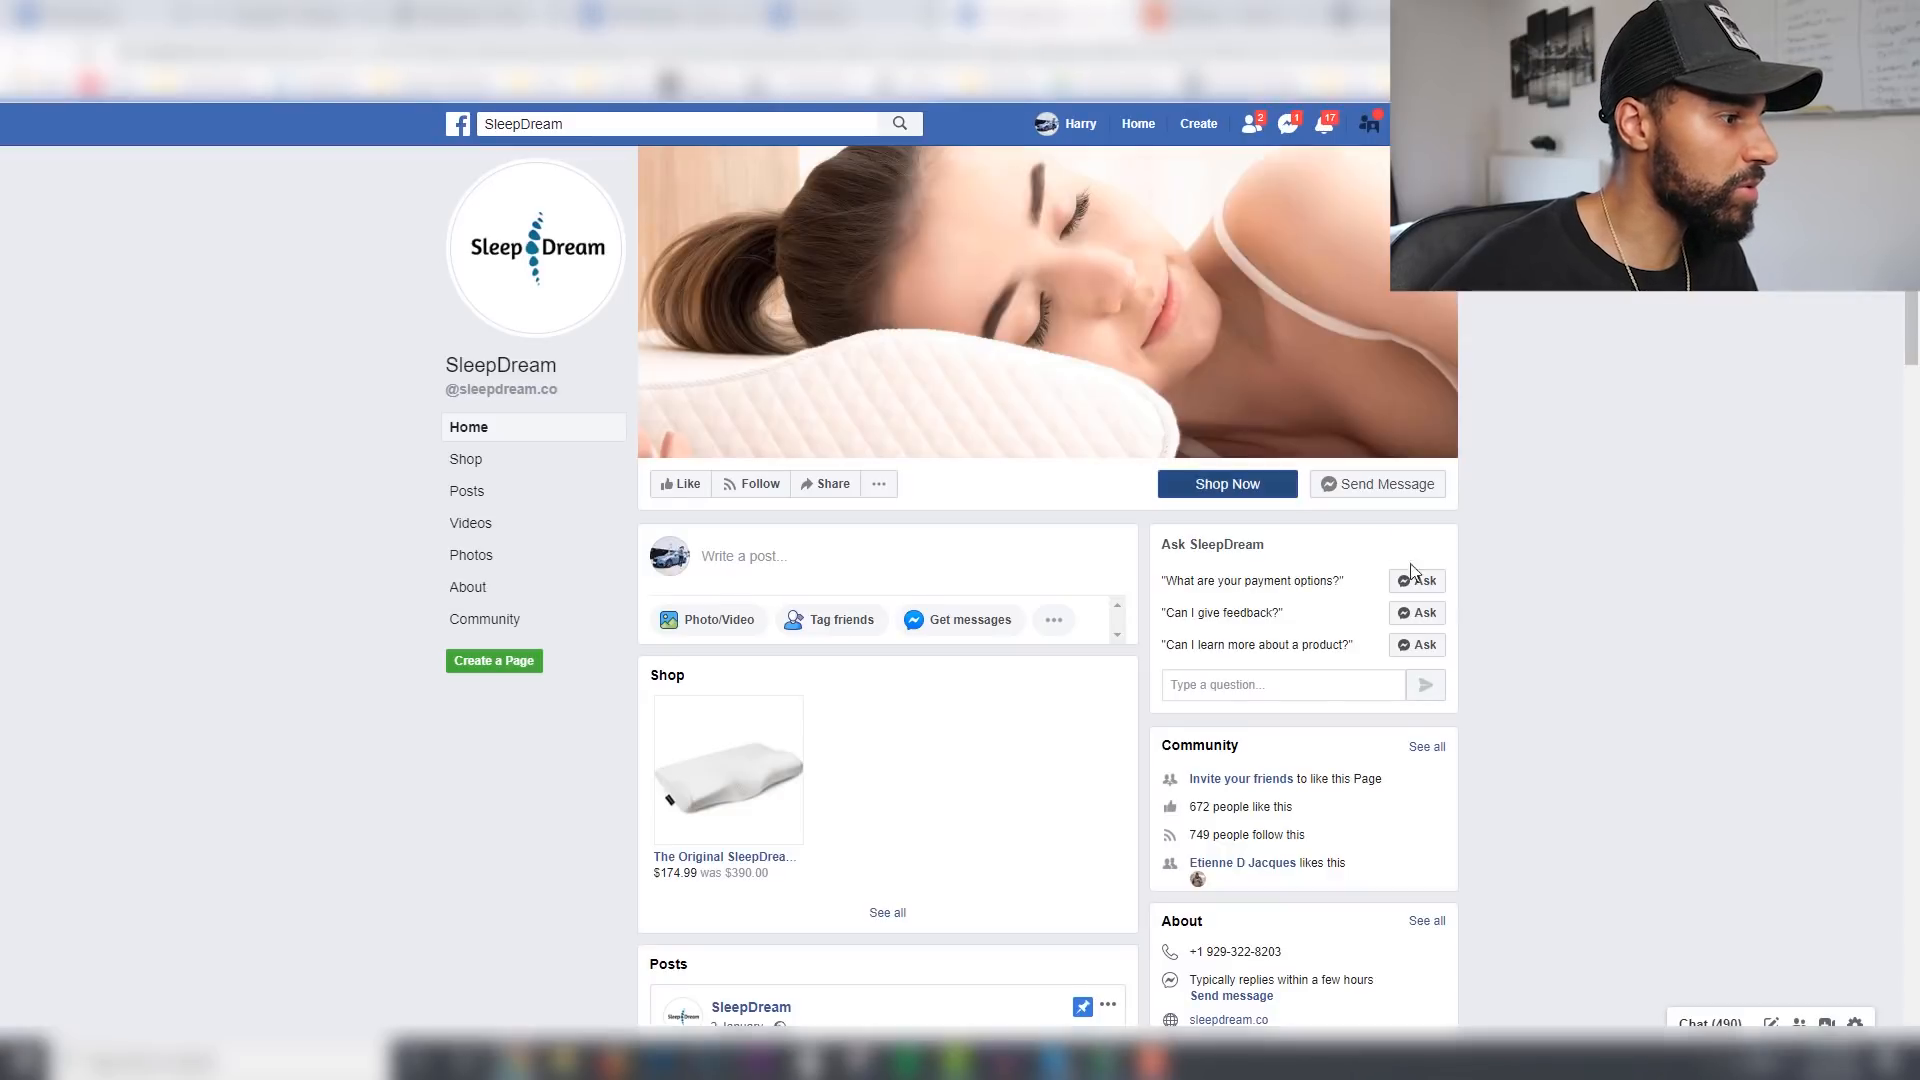
Step: Open SleepDream's ads in the Ad Library from its page transparency details
scroll(1524, 674, down, 5)
click(1410, 598)
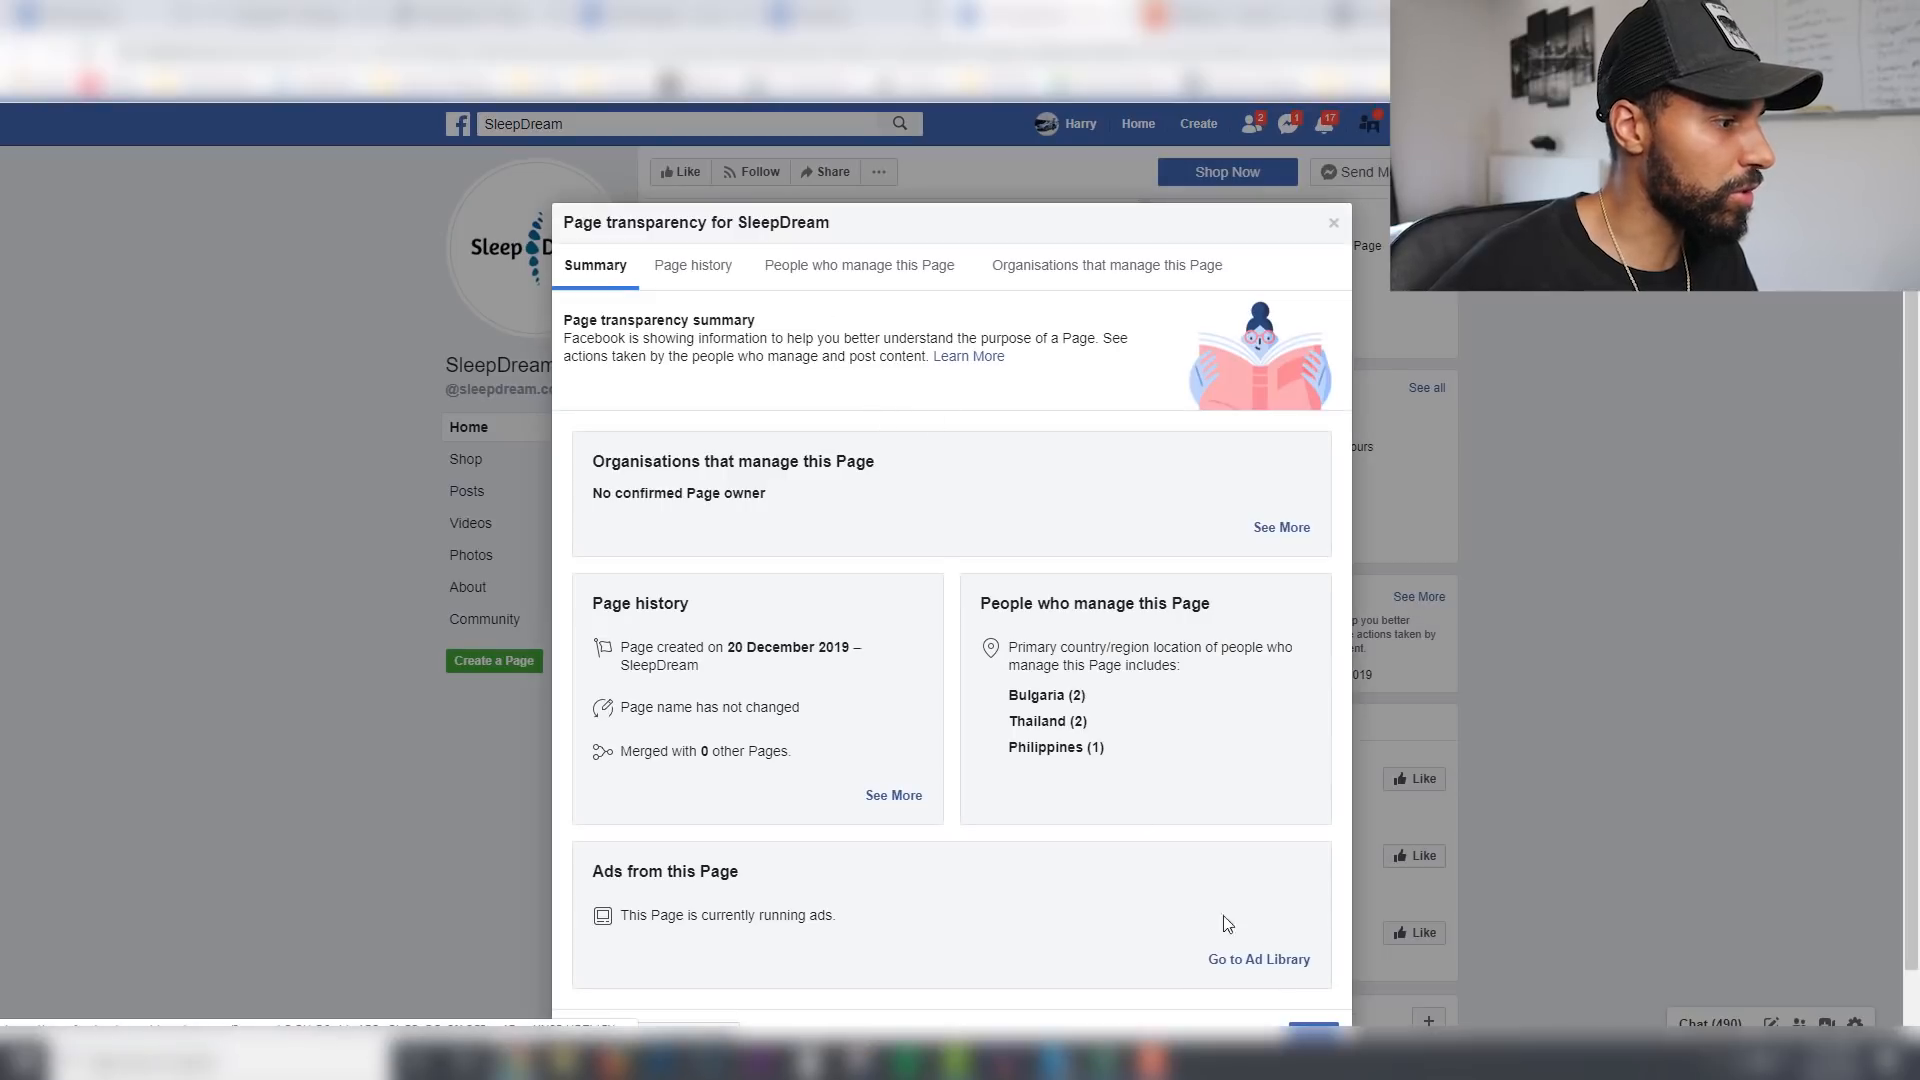
click(1266, 960)
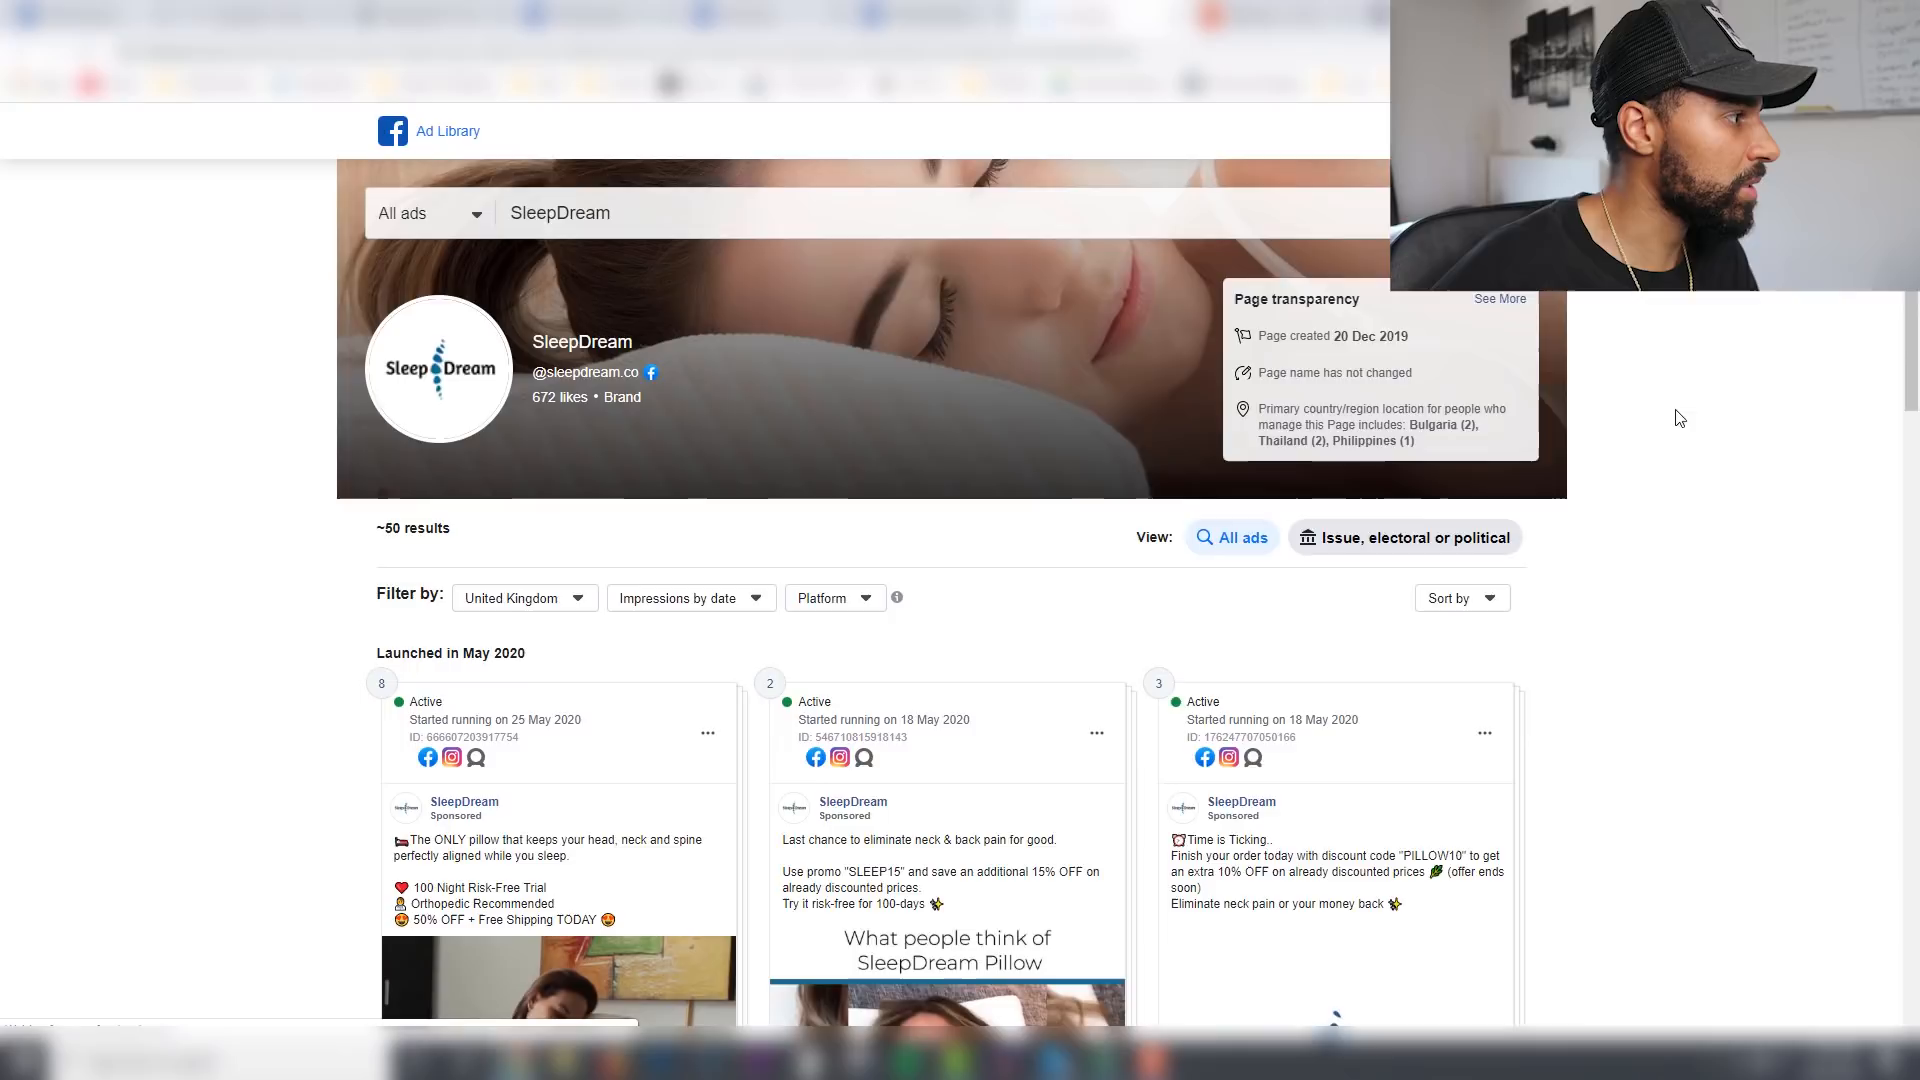
Step: Set the country filter for SleepDream's ads in the Ad Library to All
scroll(531, 596, down, 9)
scroll(611, 341, up, 5)
scroll(613, 309, up, 3)
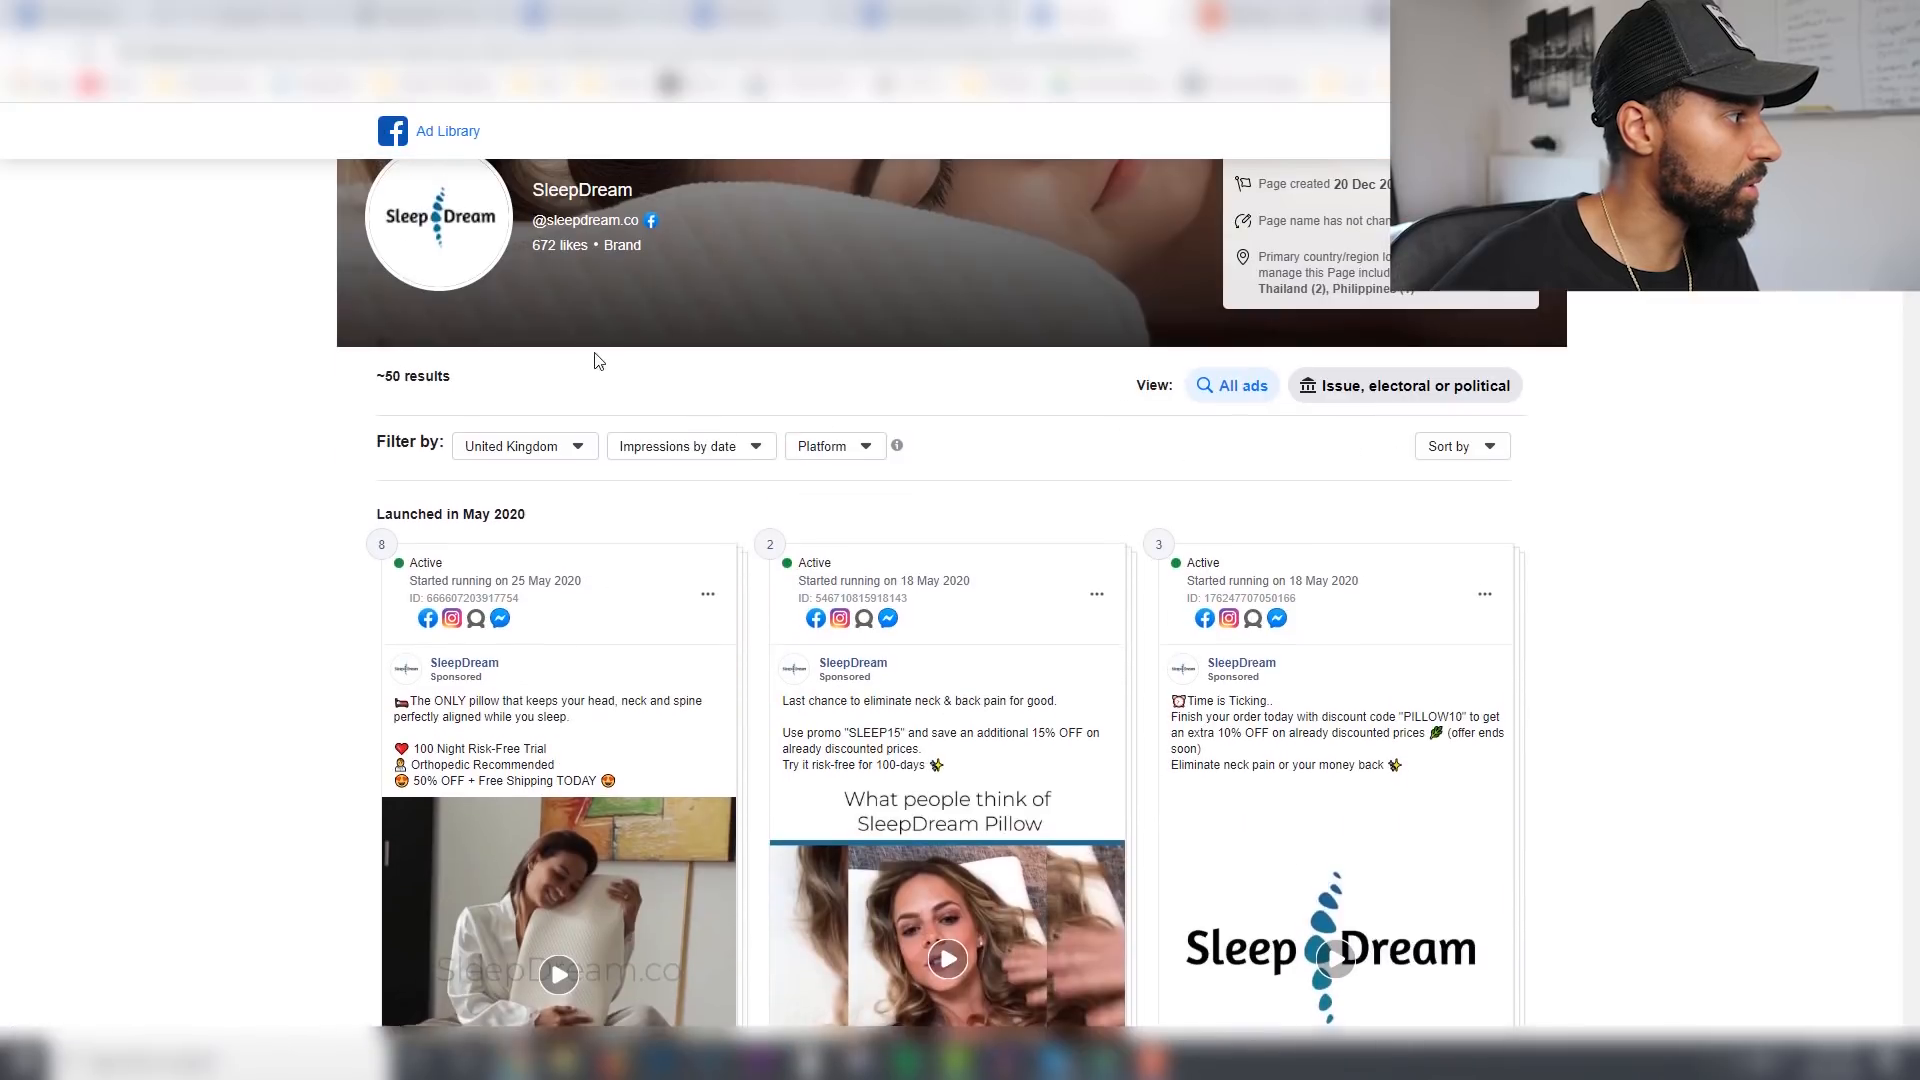
click(525, 449)
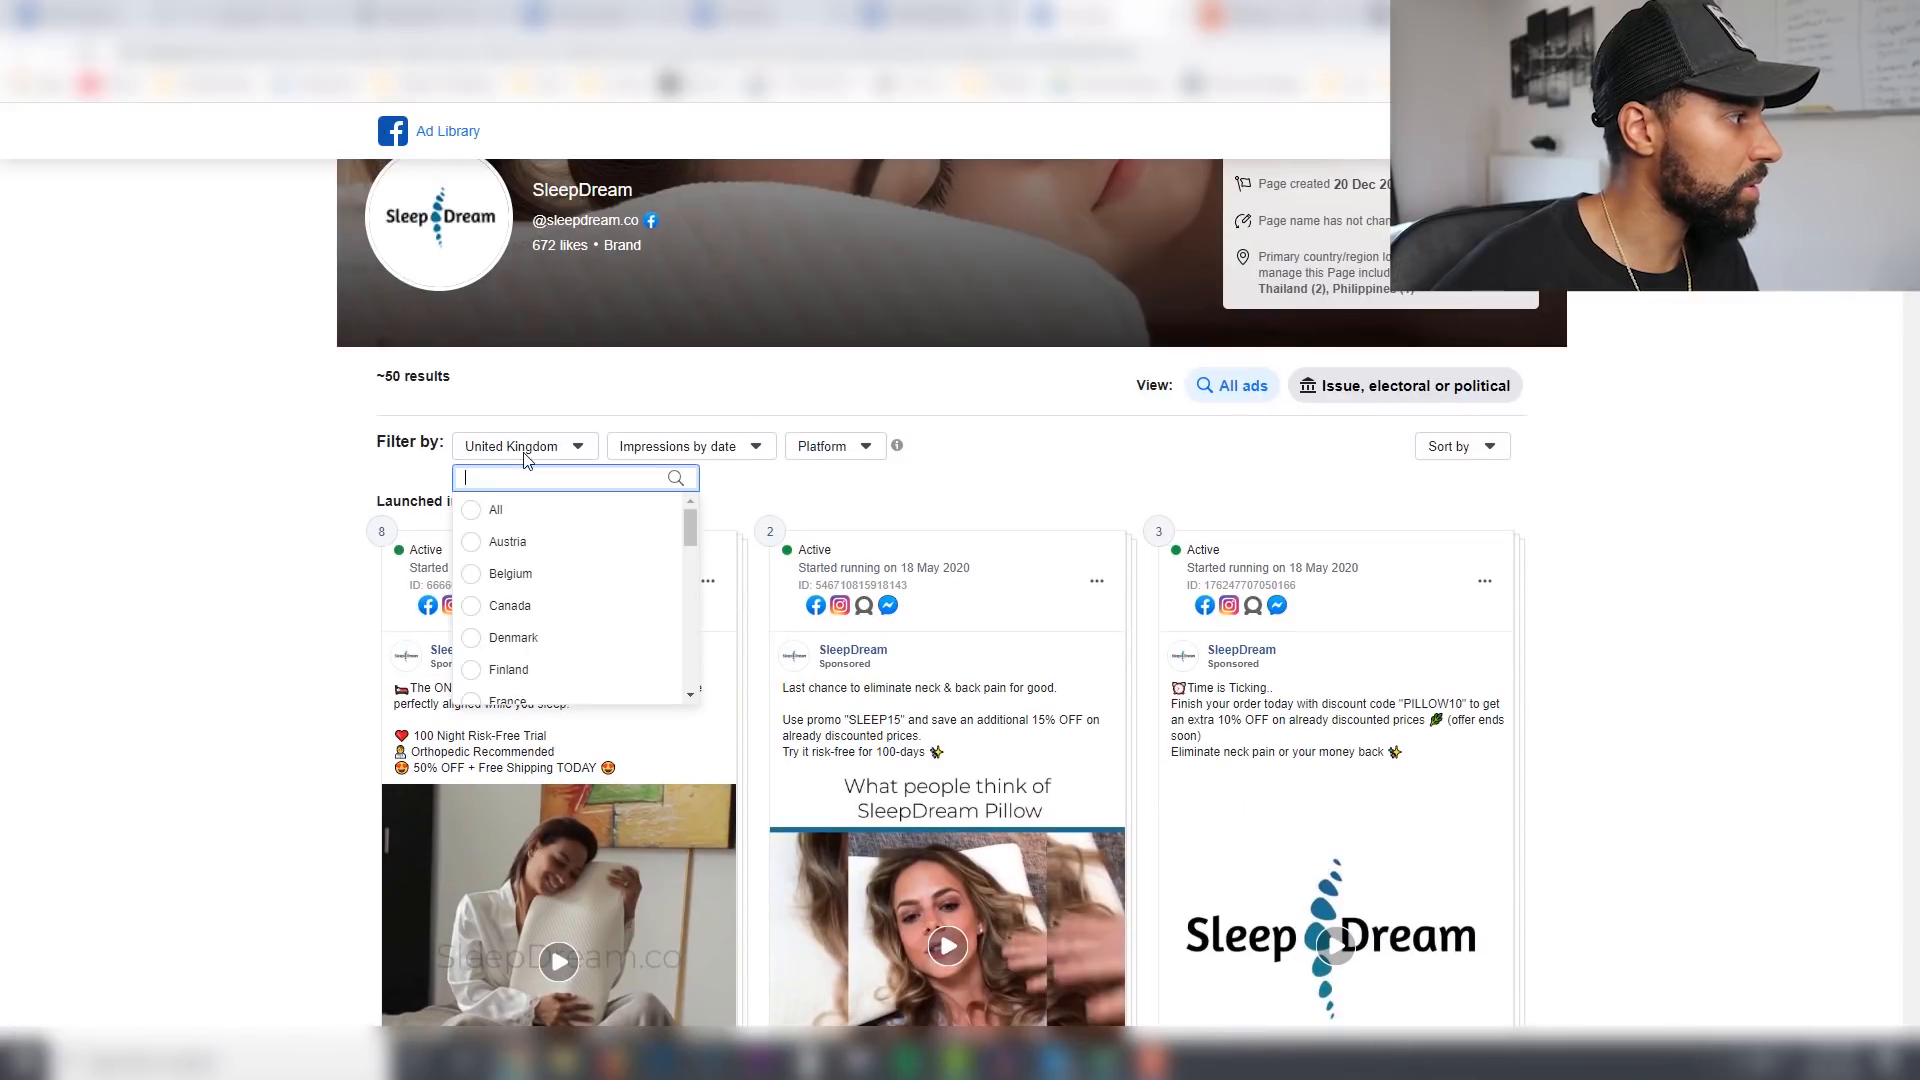
click(472, 512)
Step: Examine SleepDream's active ads in the Ad Library, comparing their creatives, promo codes and start dates
scroll(250, 543, down, 8)
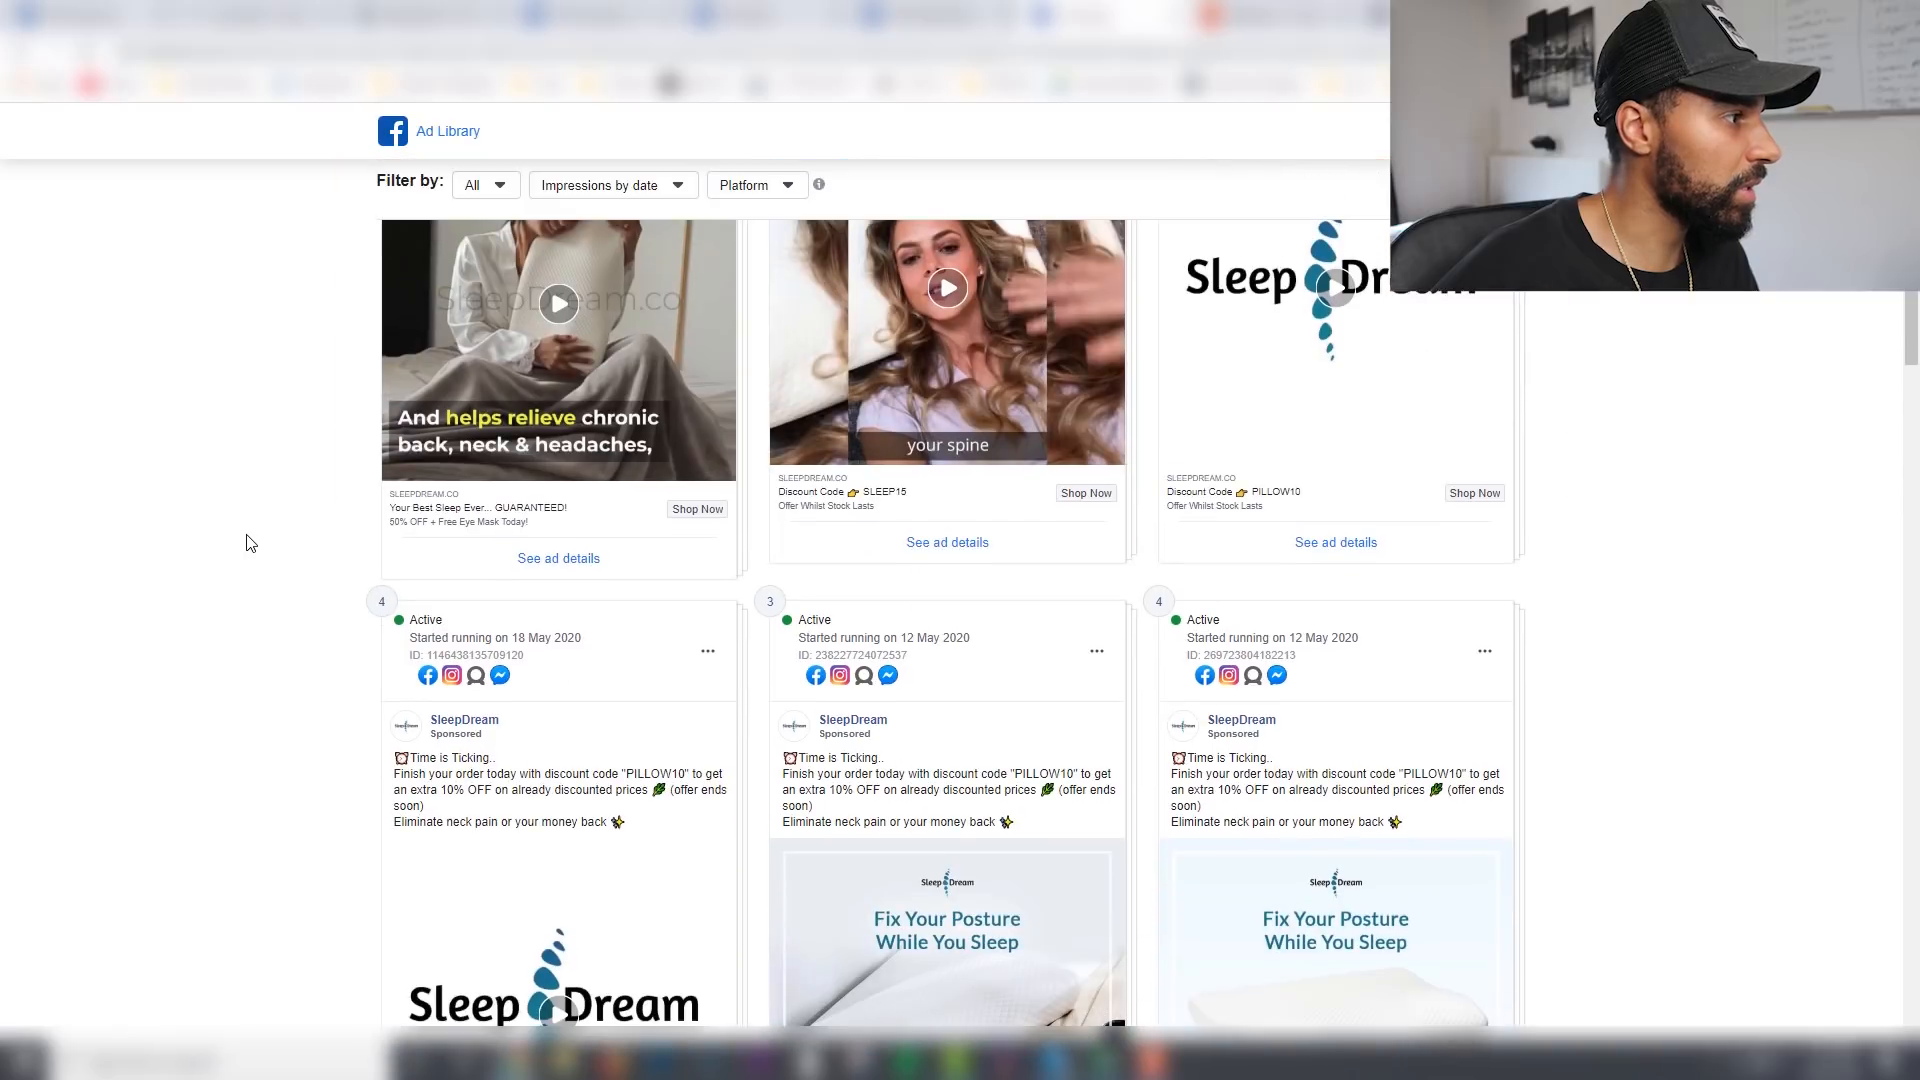
scroll(250, 545, up, 4)
scroll(250, 549, down, 8)
scroll(250, 548, down, 10)
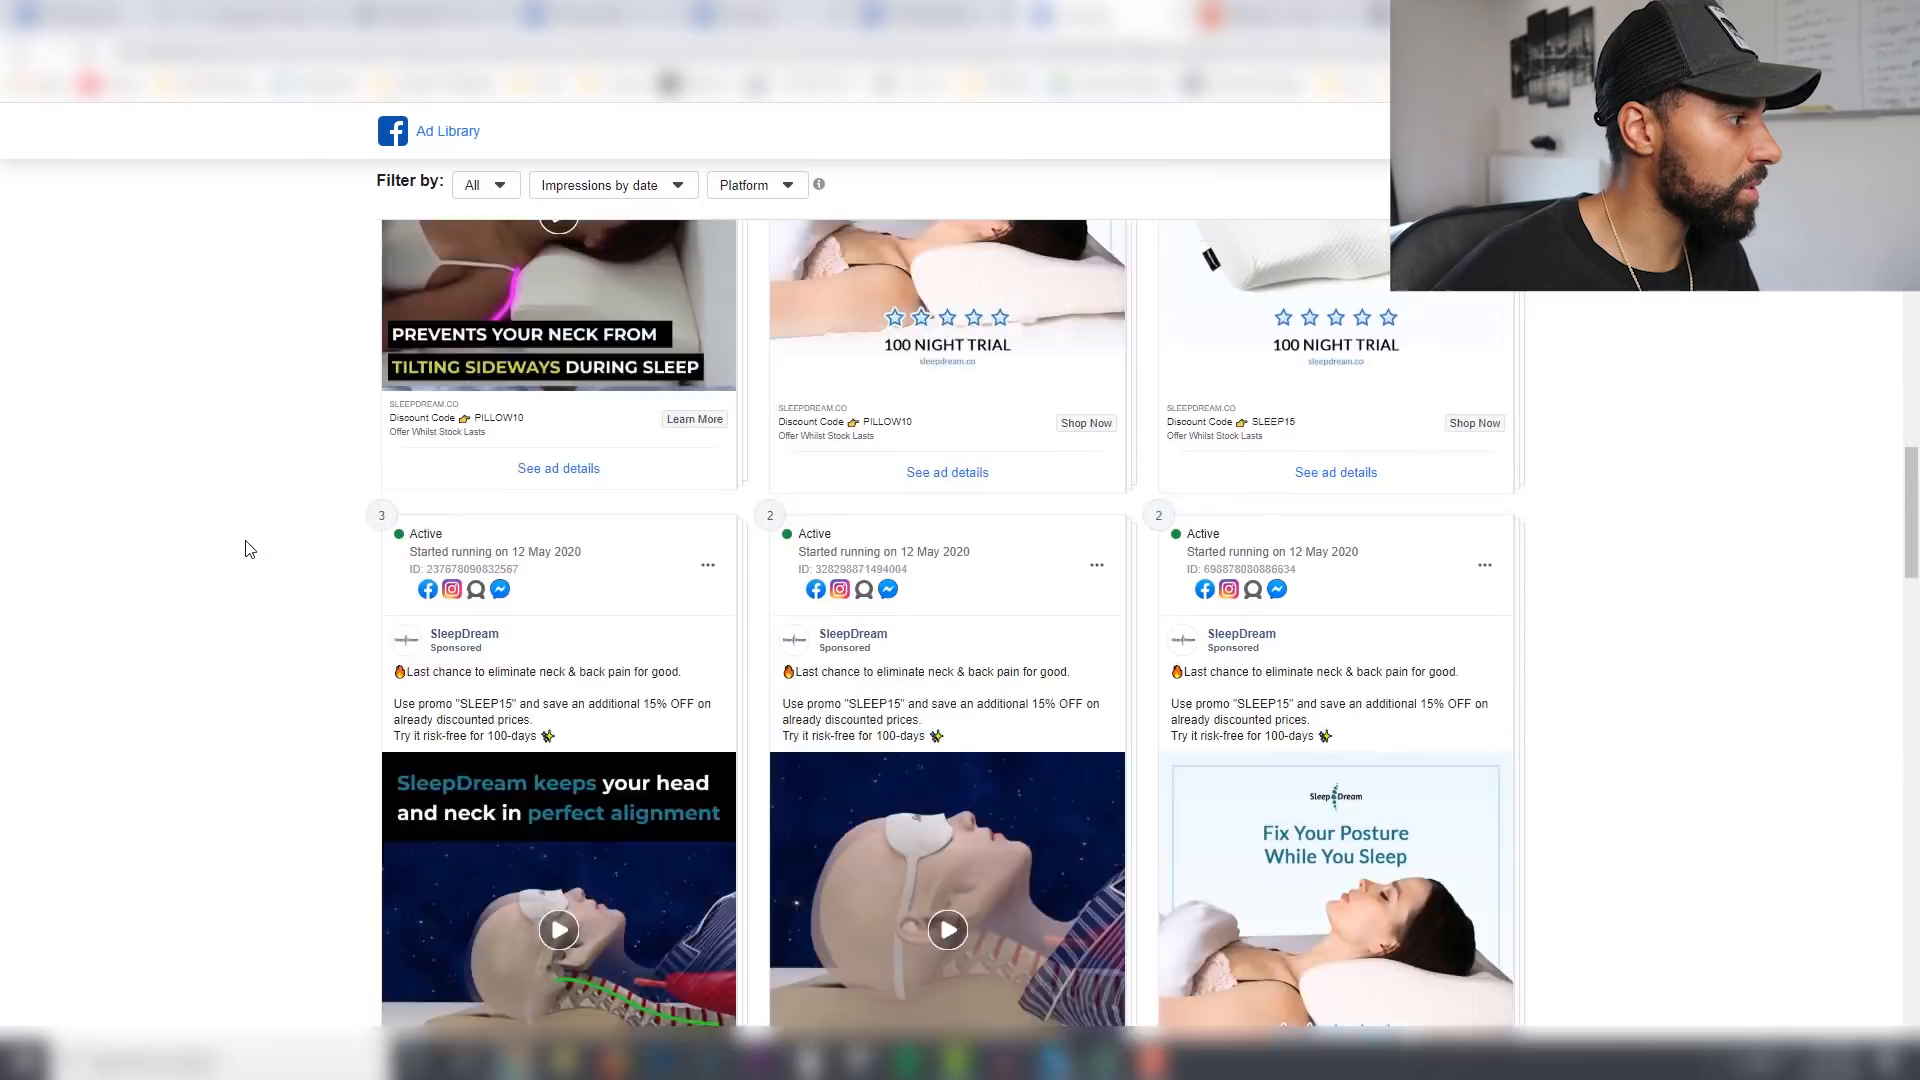
scroll(250, 549, up, 1)
scroll(250, 549, down, 1)
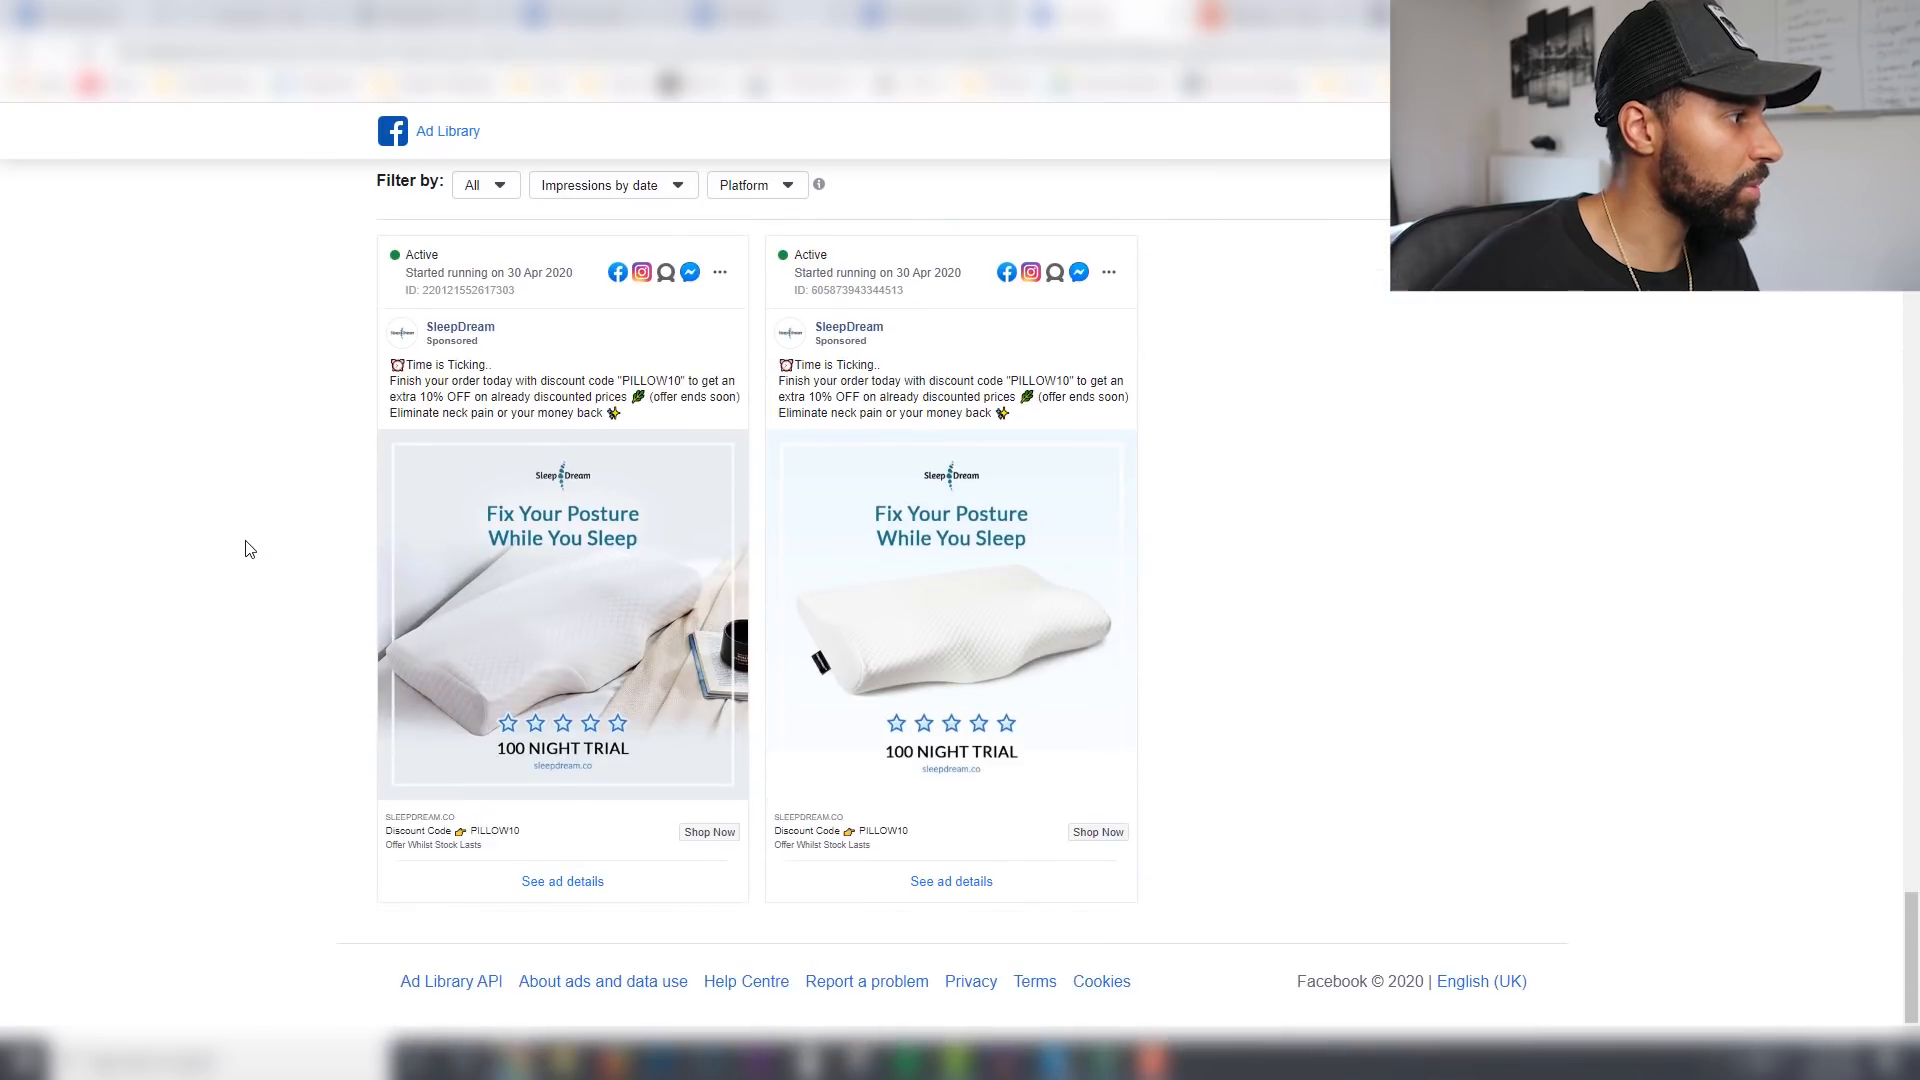
scroll(250, 549, up, 1)
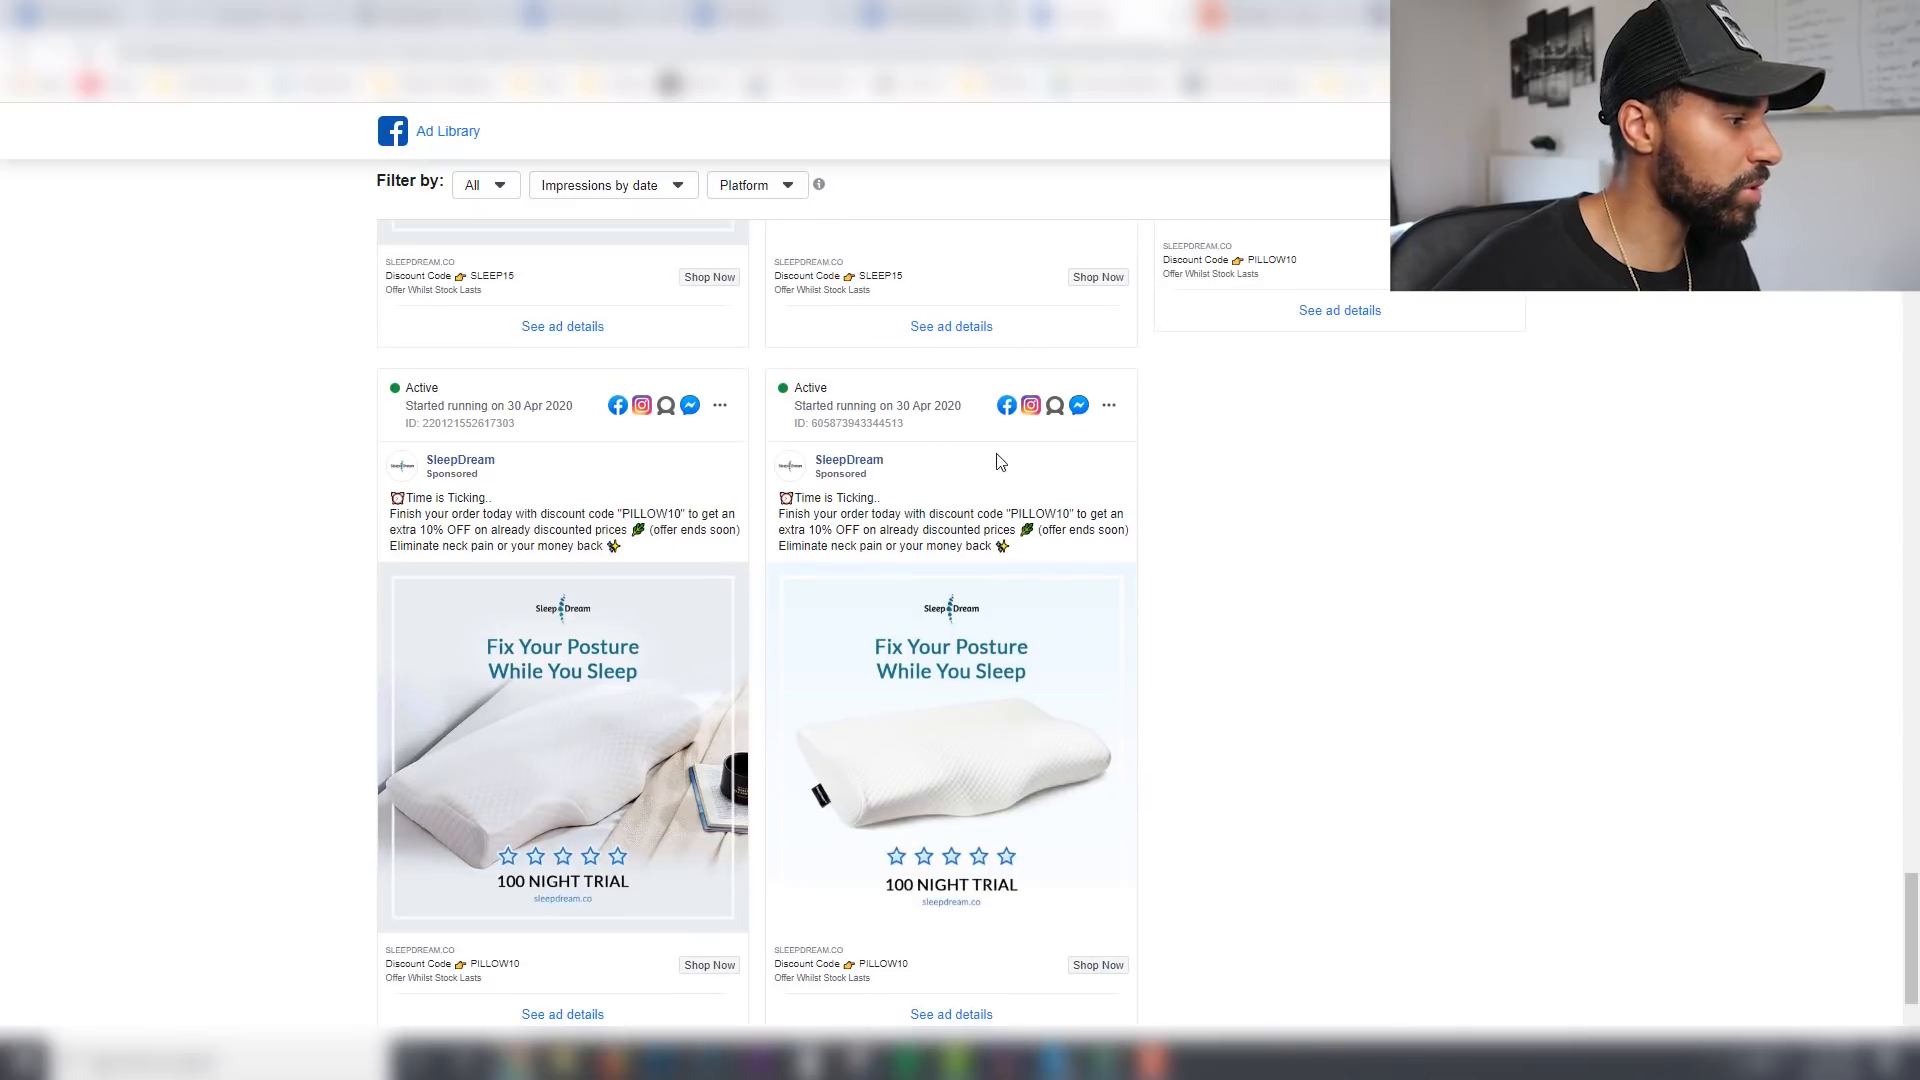
scroll(998, 465, up, 1)
scroll(1010, 500, down, 2)
scroll(999, 495, up, 1)
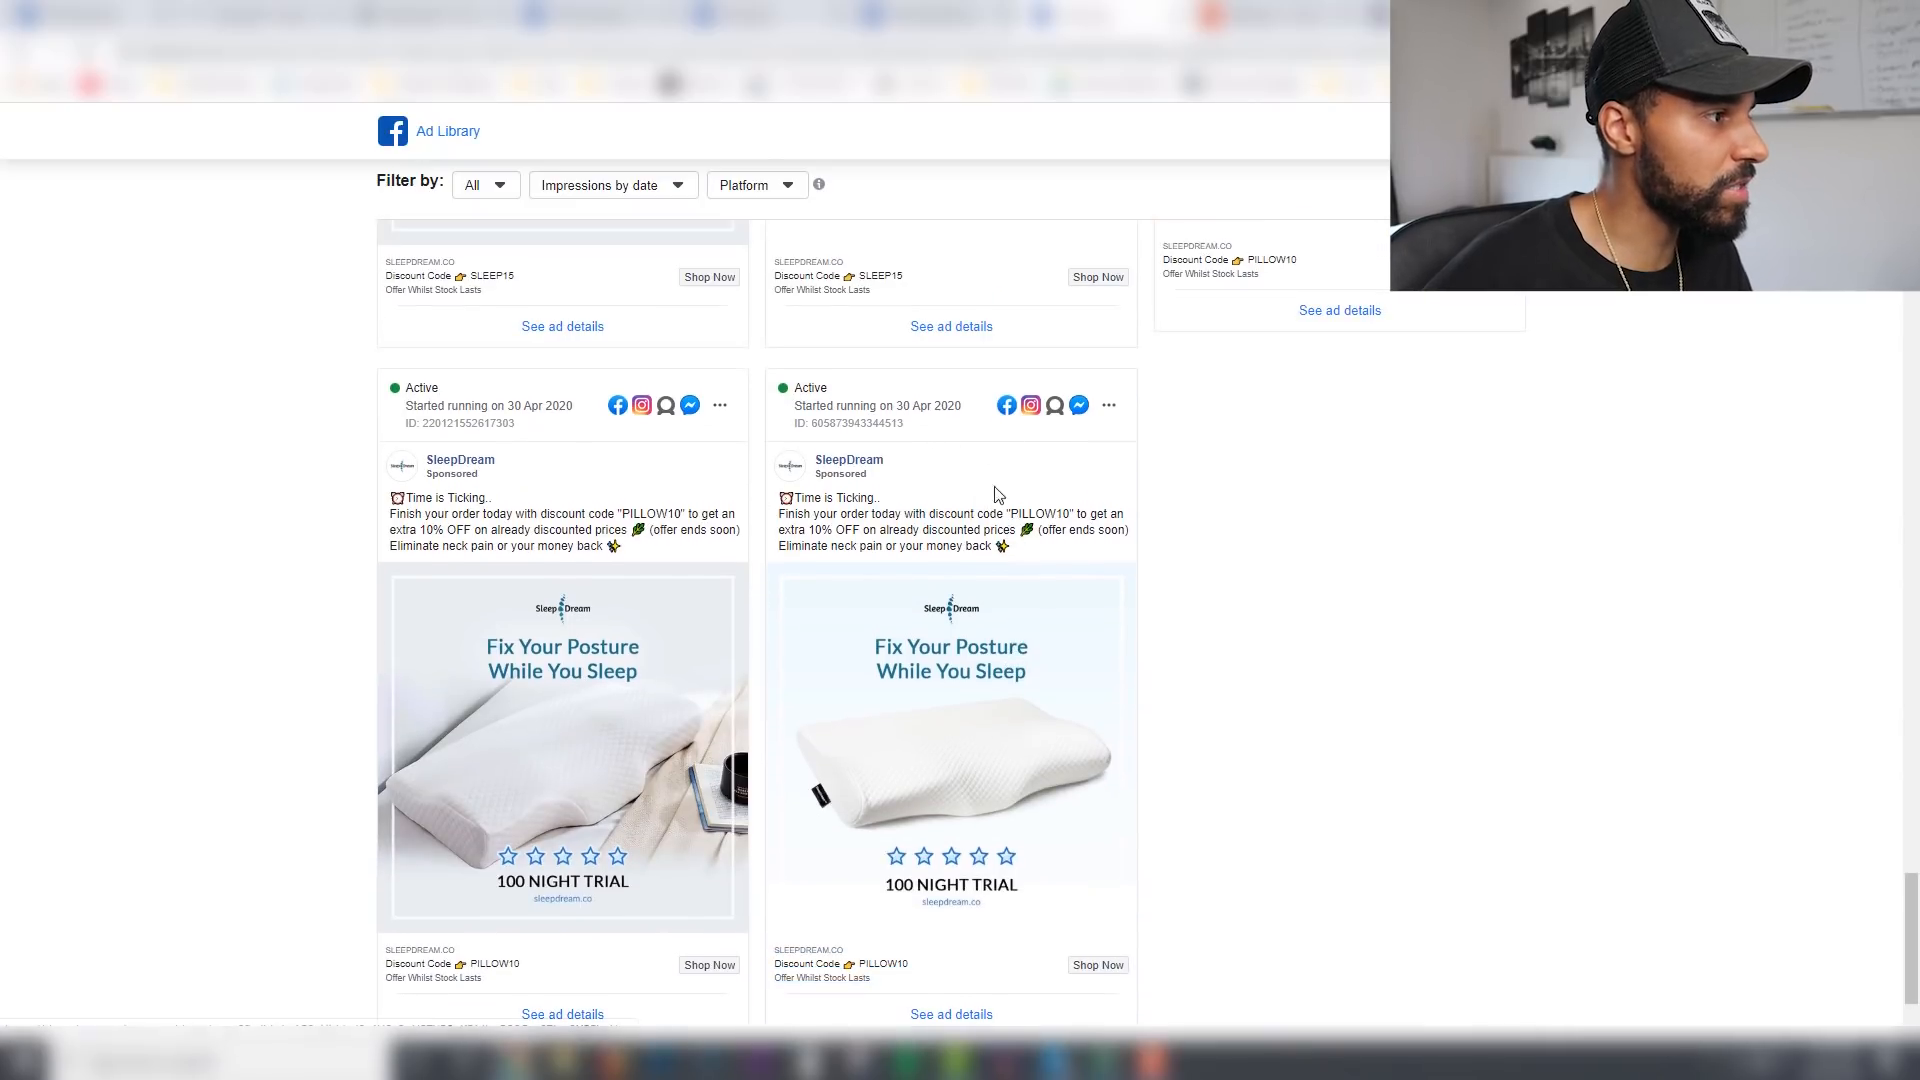
scroll(964, 480, up, 5)
scroll(945, 608, down, 7)
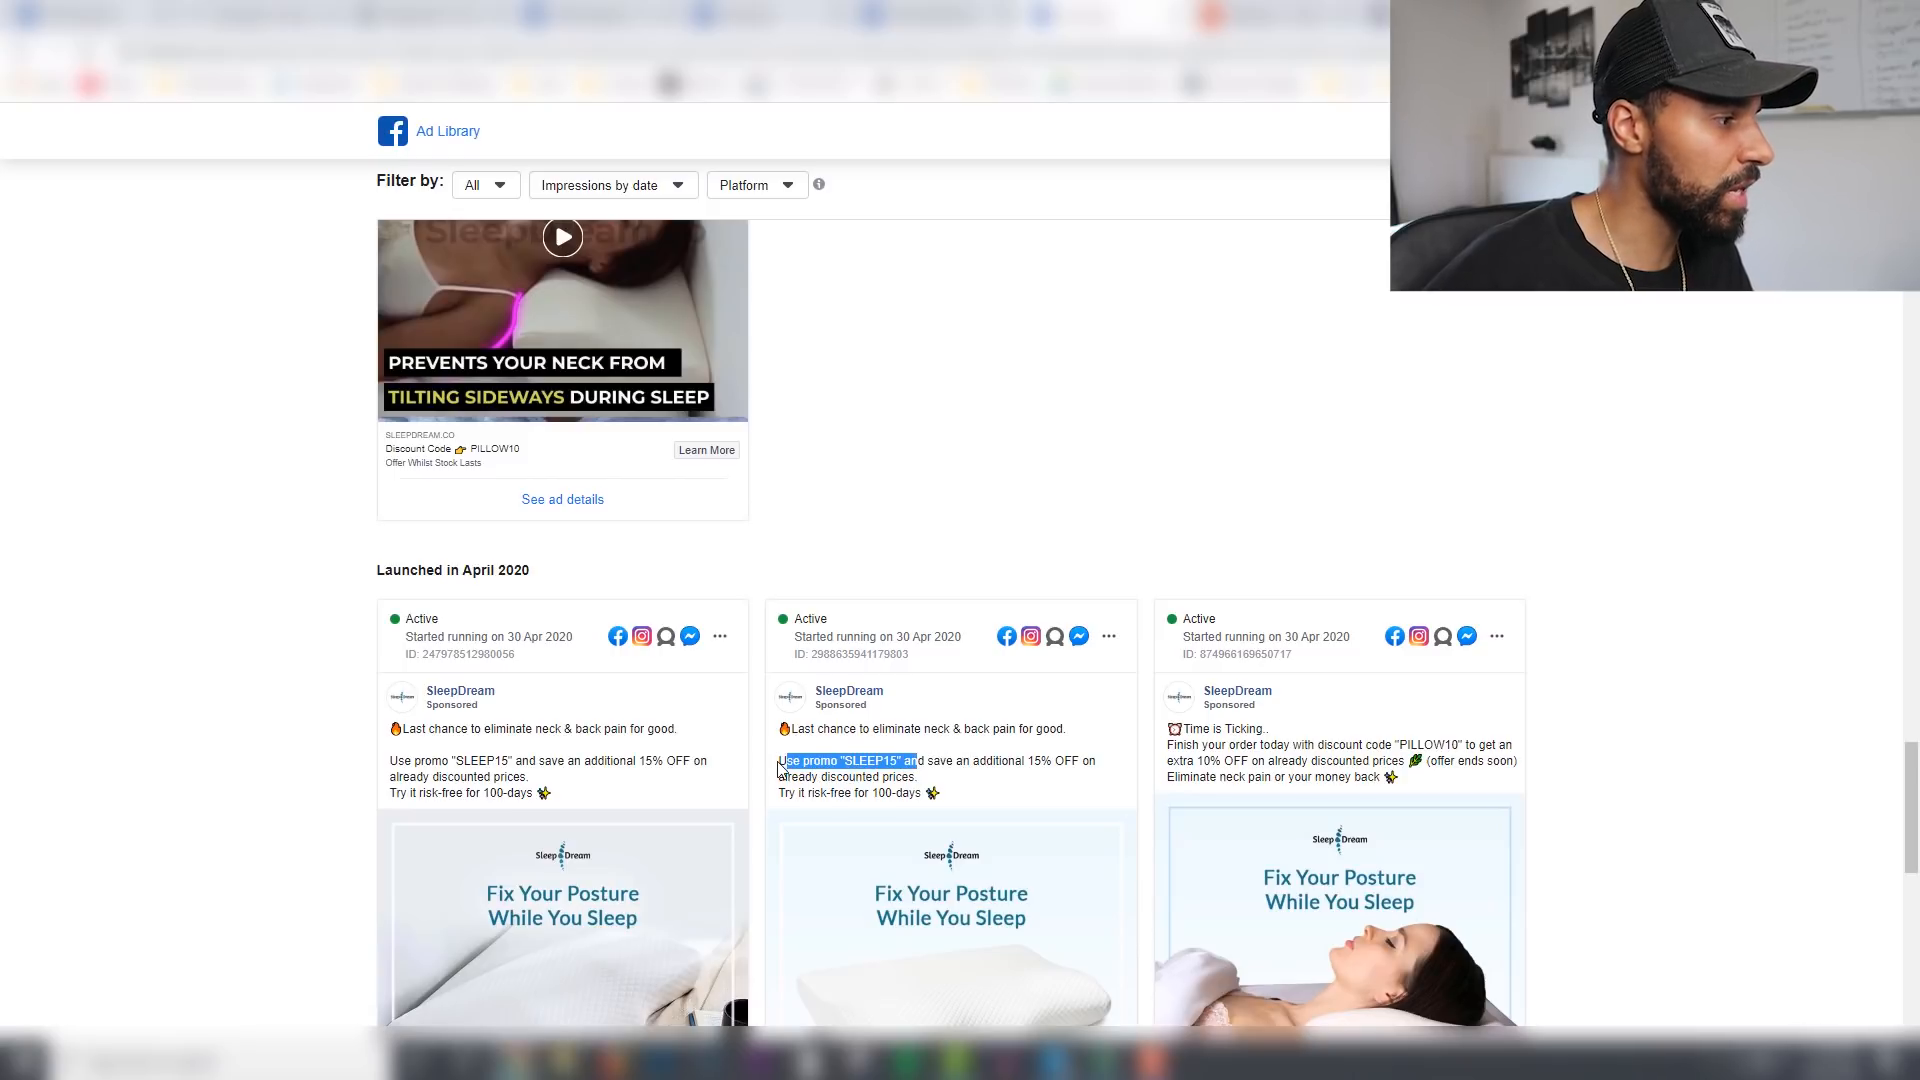
click(1163, 548)
scroll(1162, 548, up, 10)
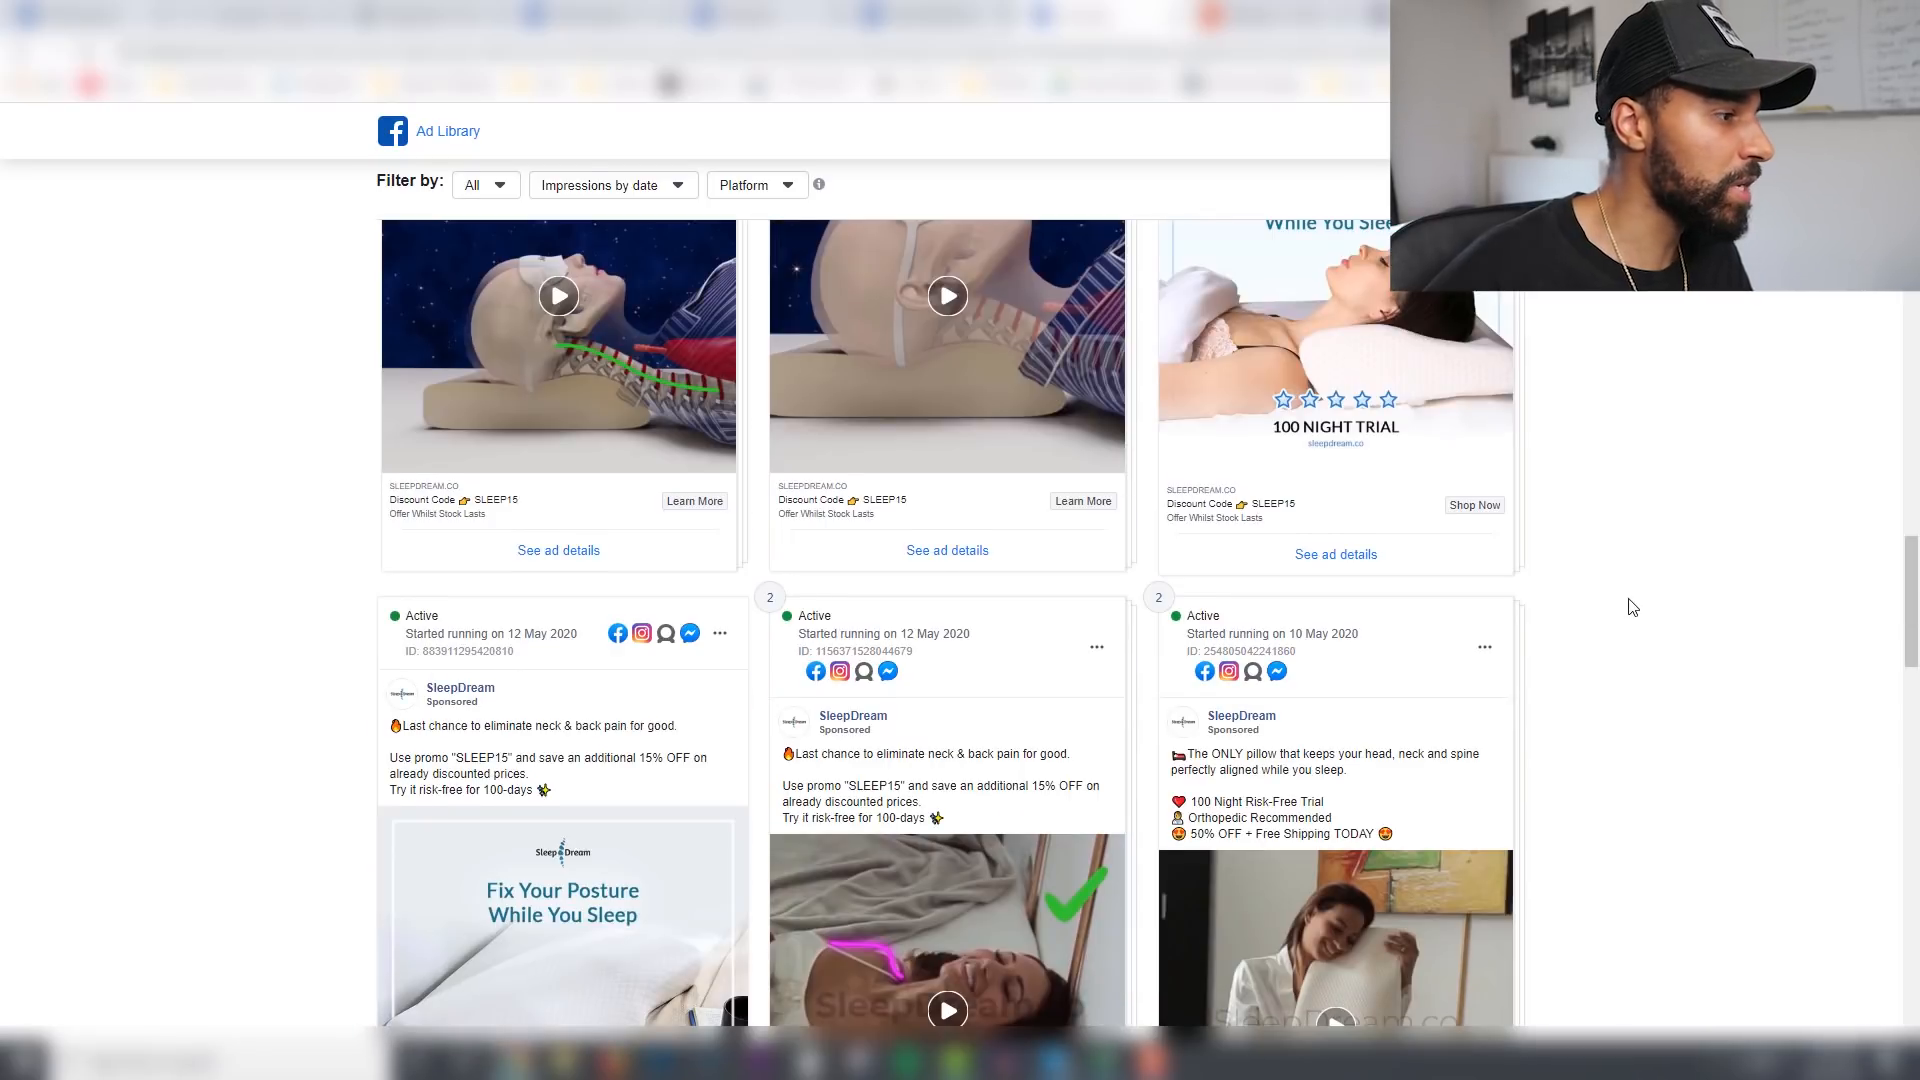
scroll(1632, 607, up, 8)
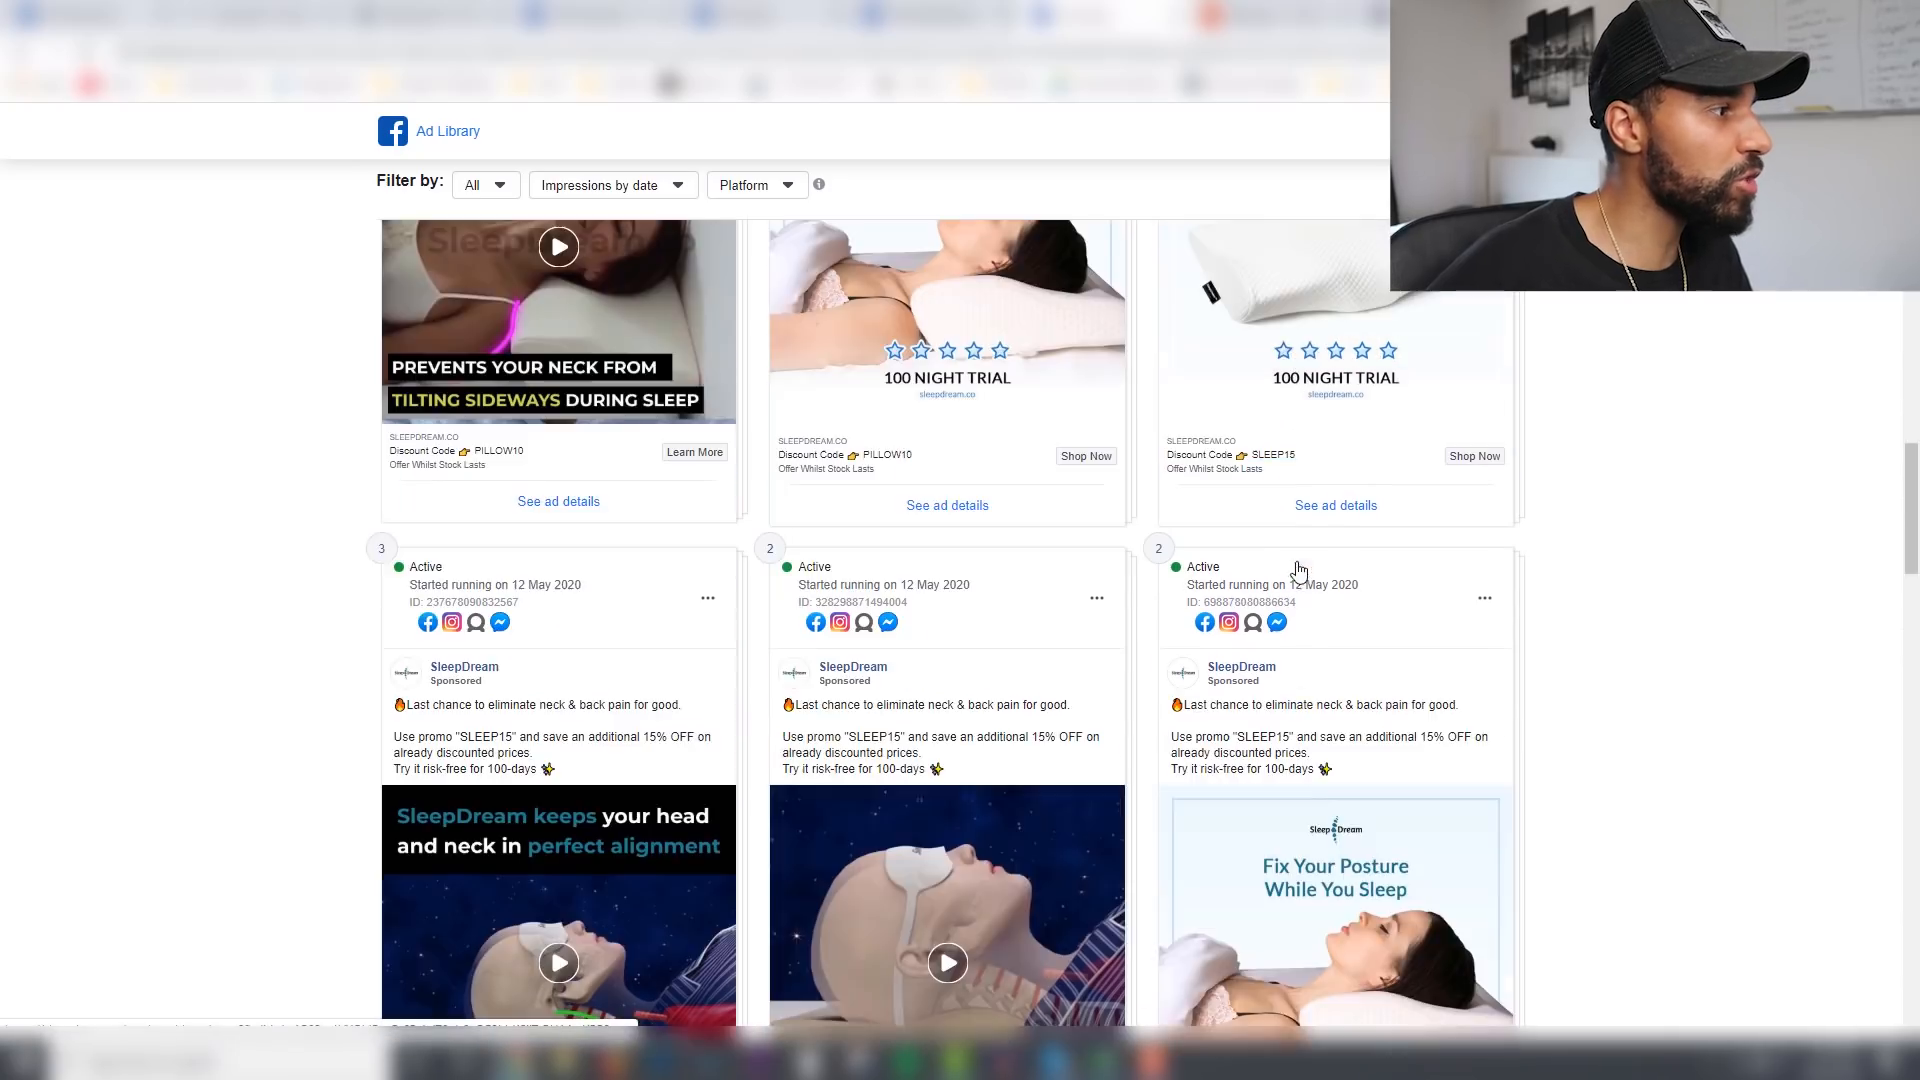
scroll(1298, 570, up, 8)
scroll(1370, 588, up, 10)
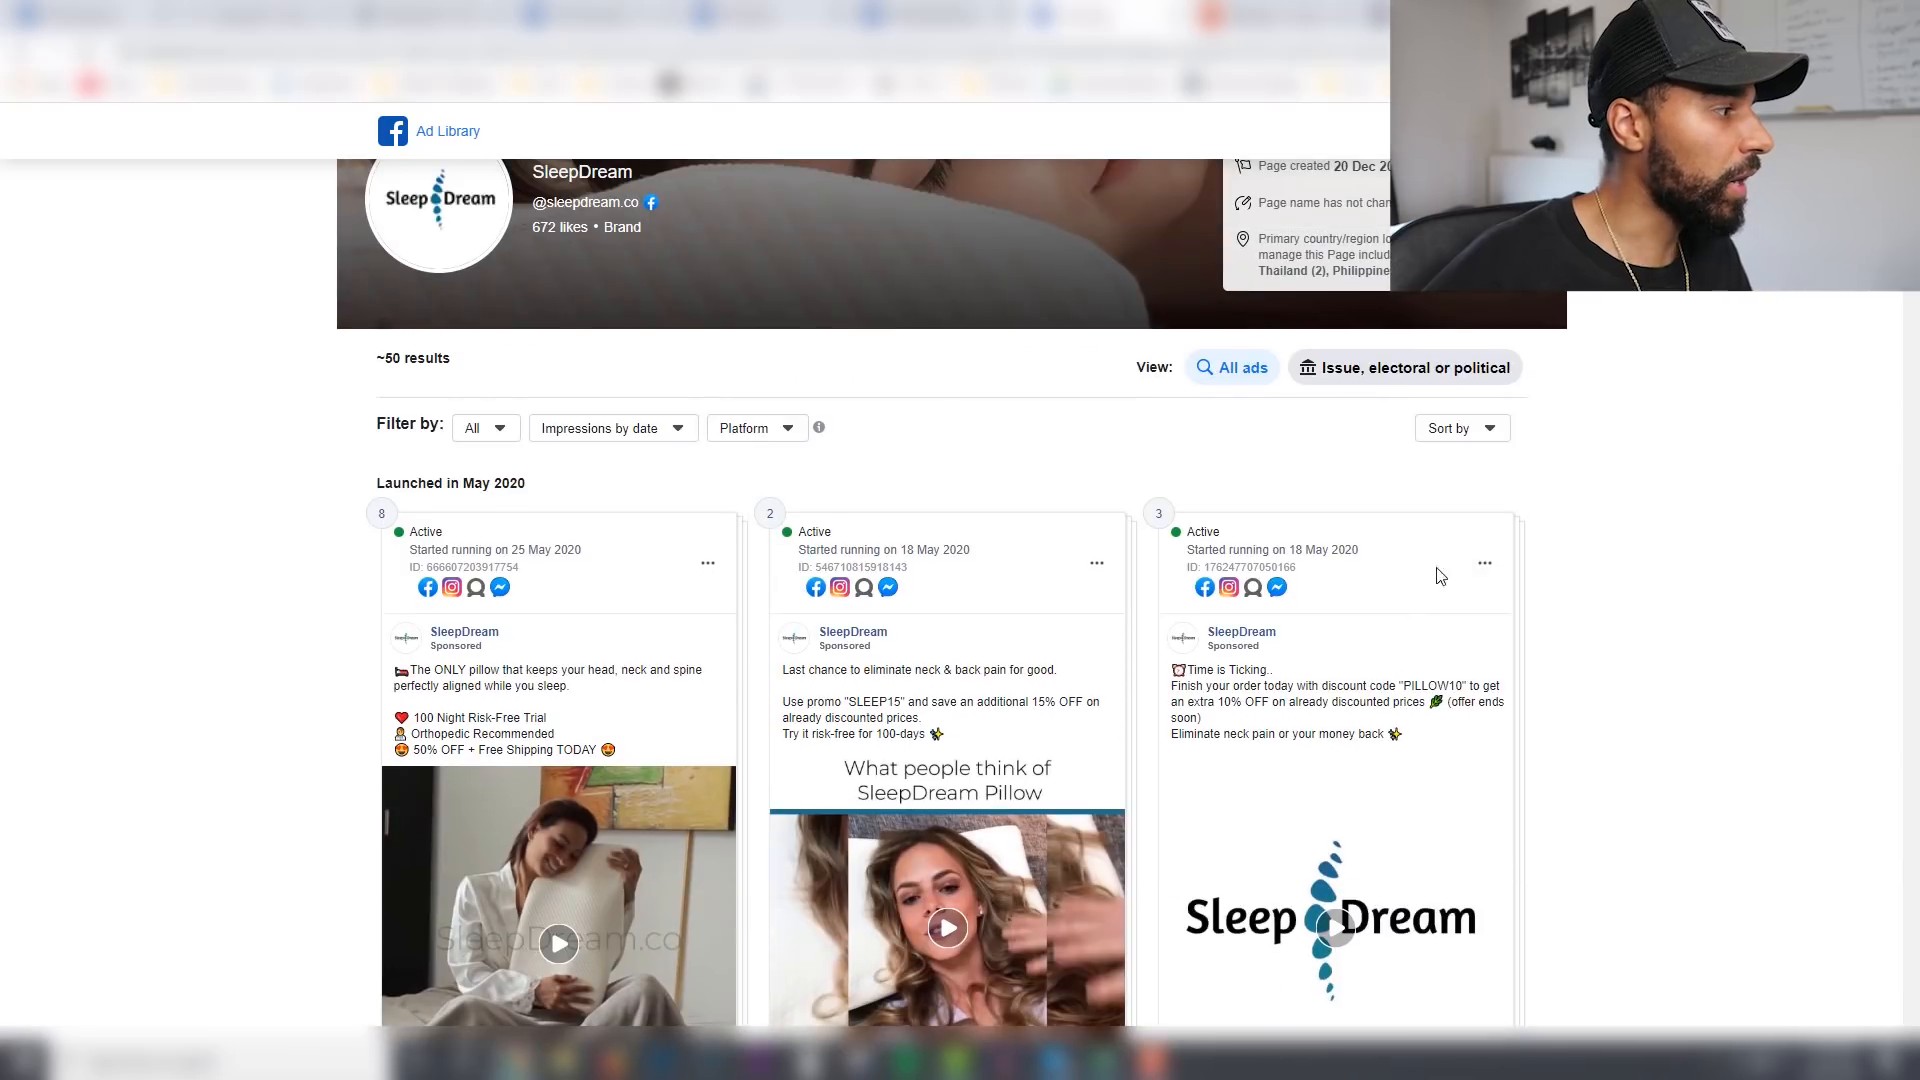
scroll(1596, 602, up, 2)
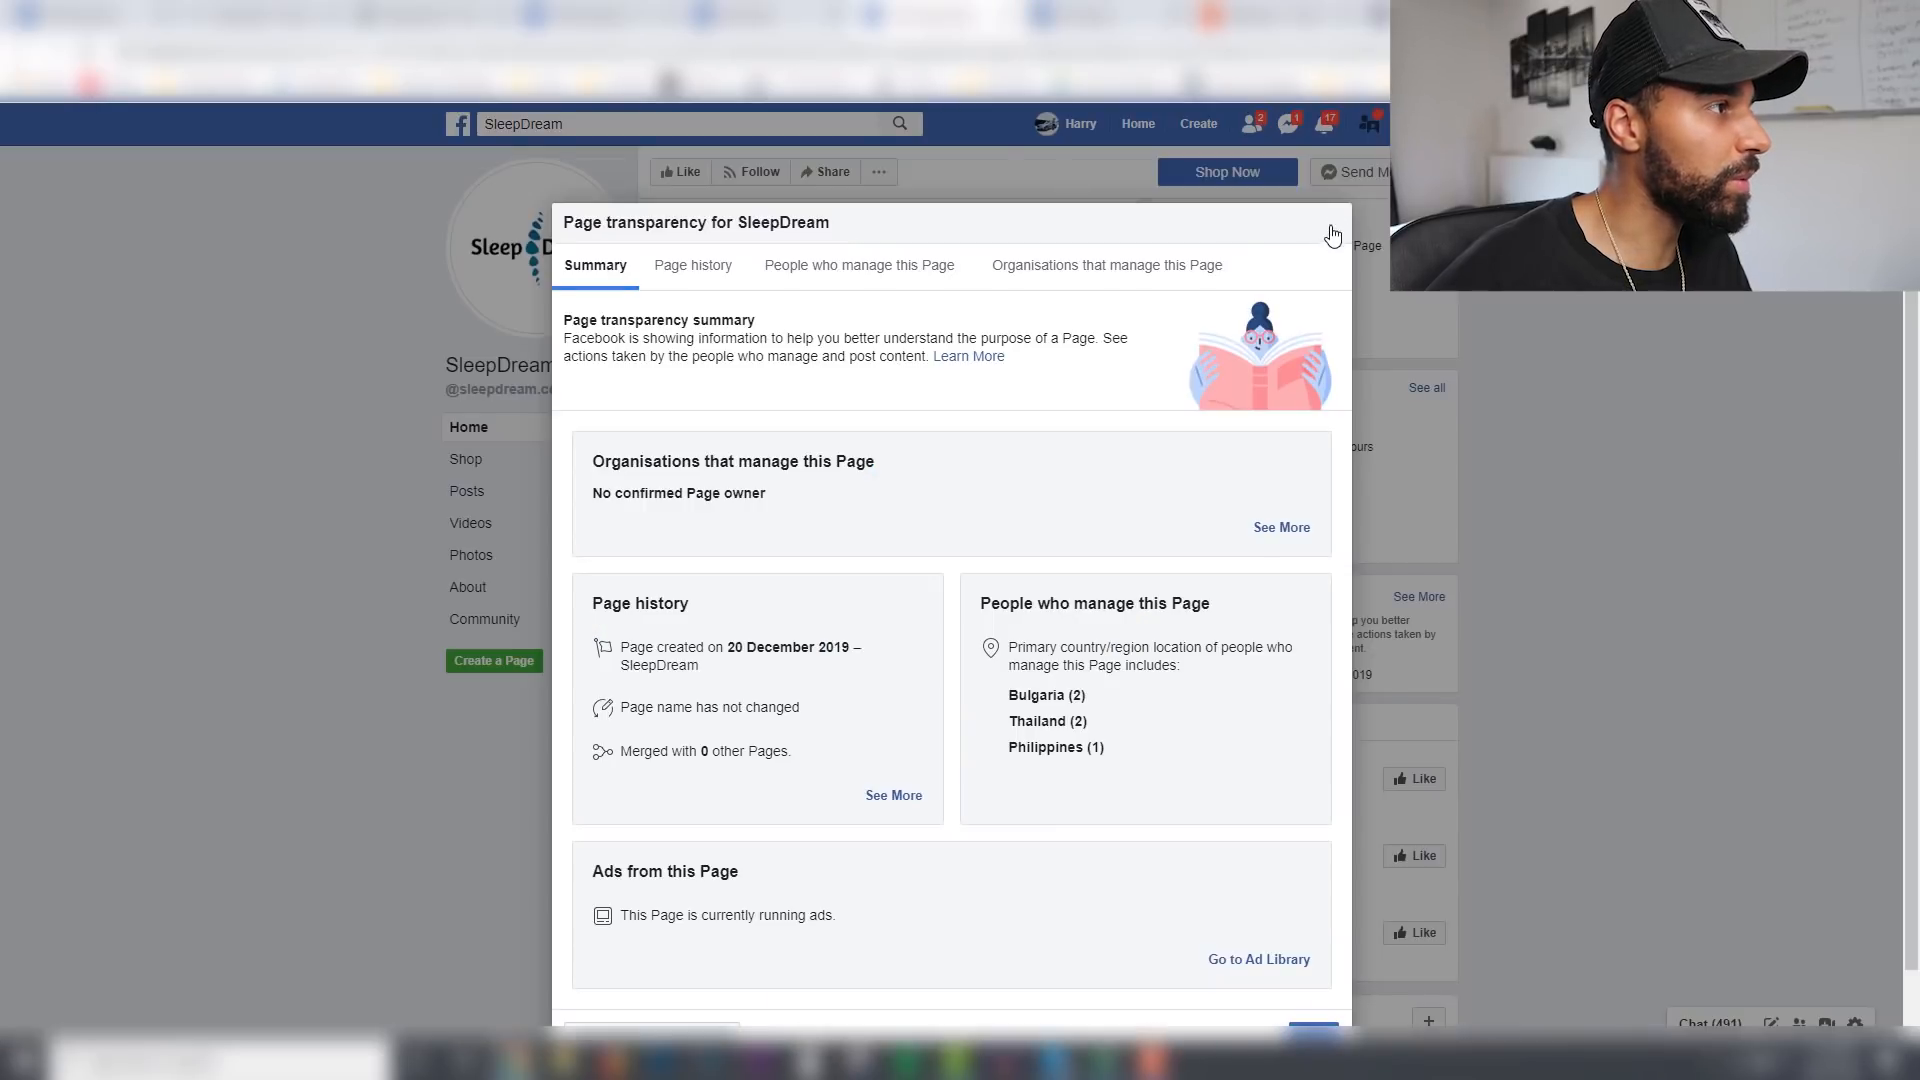
Step: Close SleepDream's page transparency details and review the Original SleepDream Pillow 2.0 product page in its store
click(1332, 236)
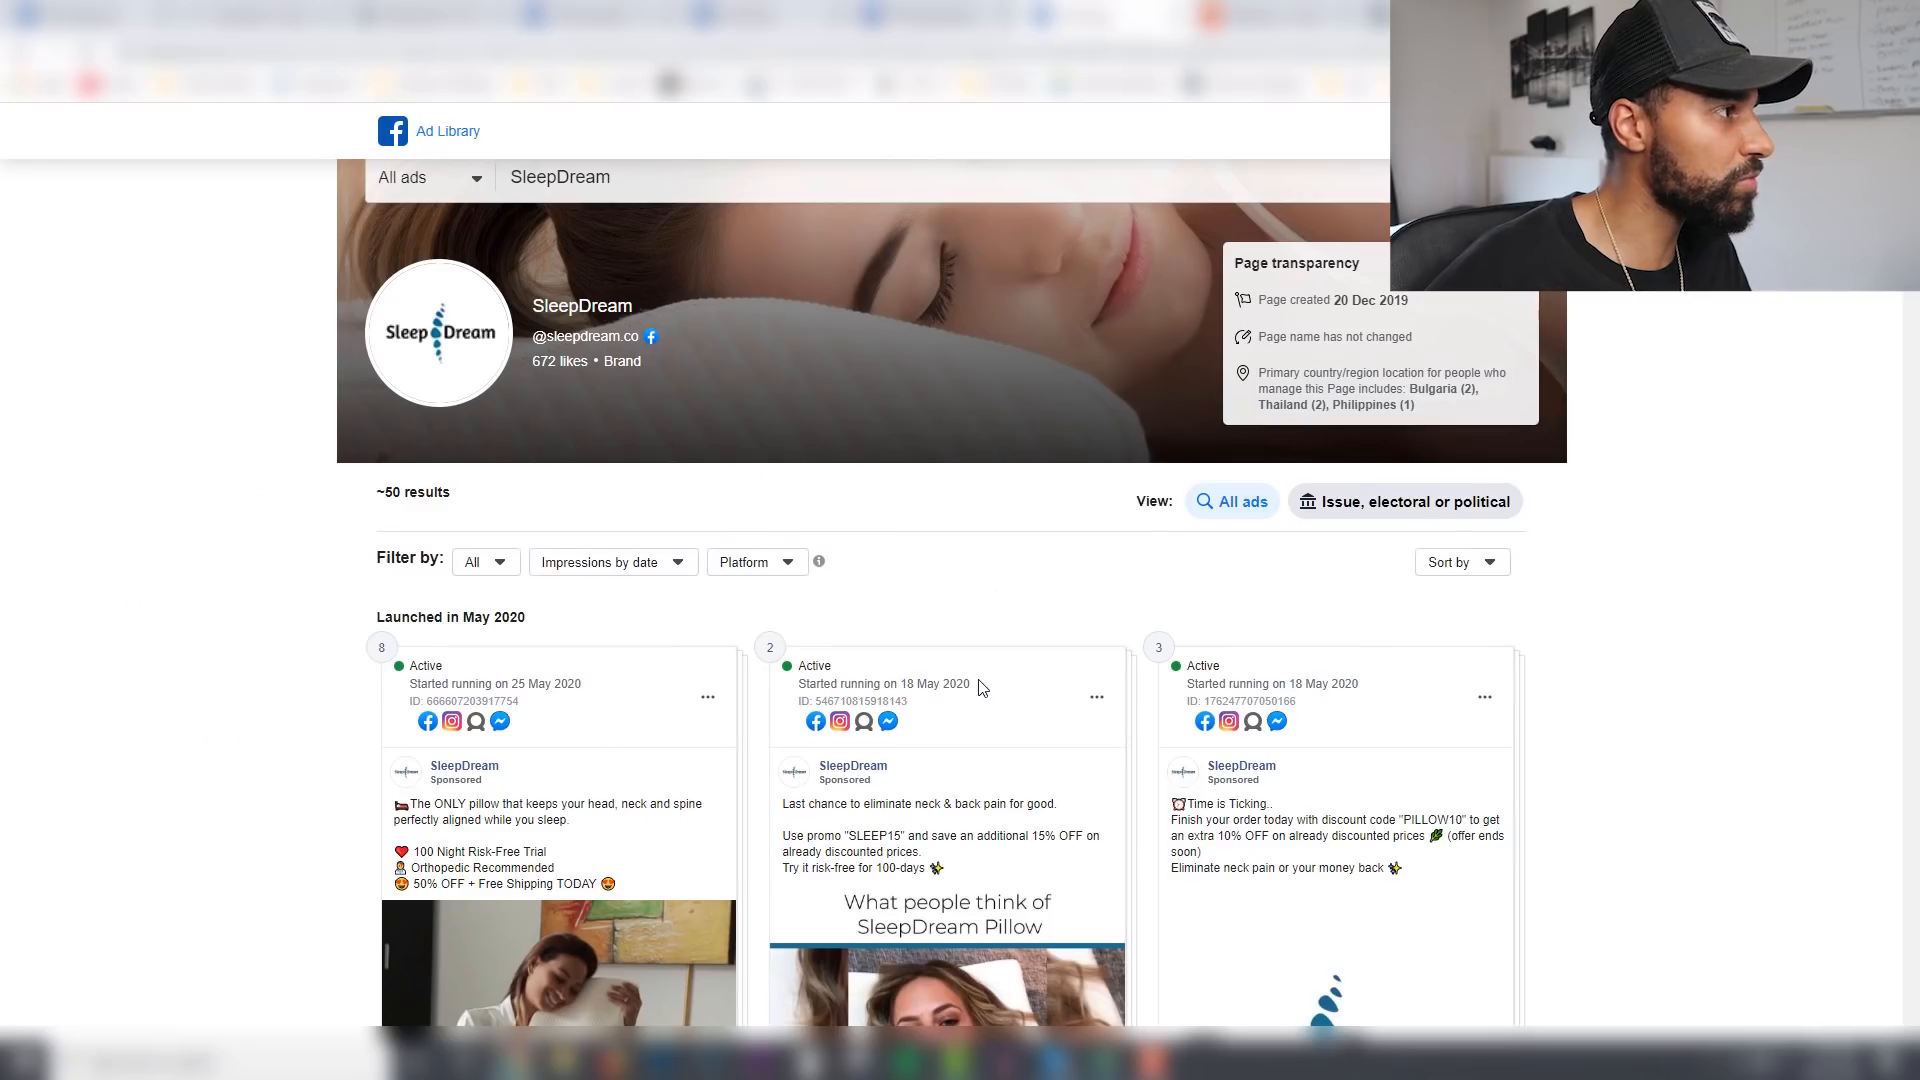
scroll(925, 549, down, 4)
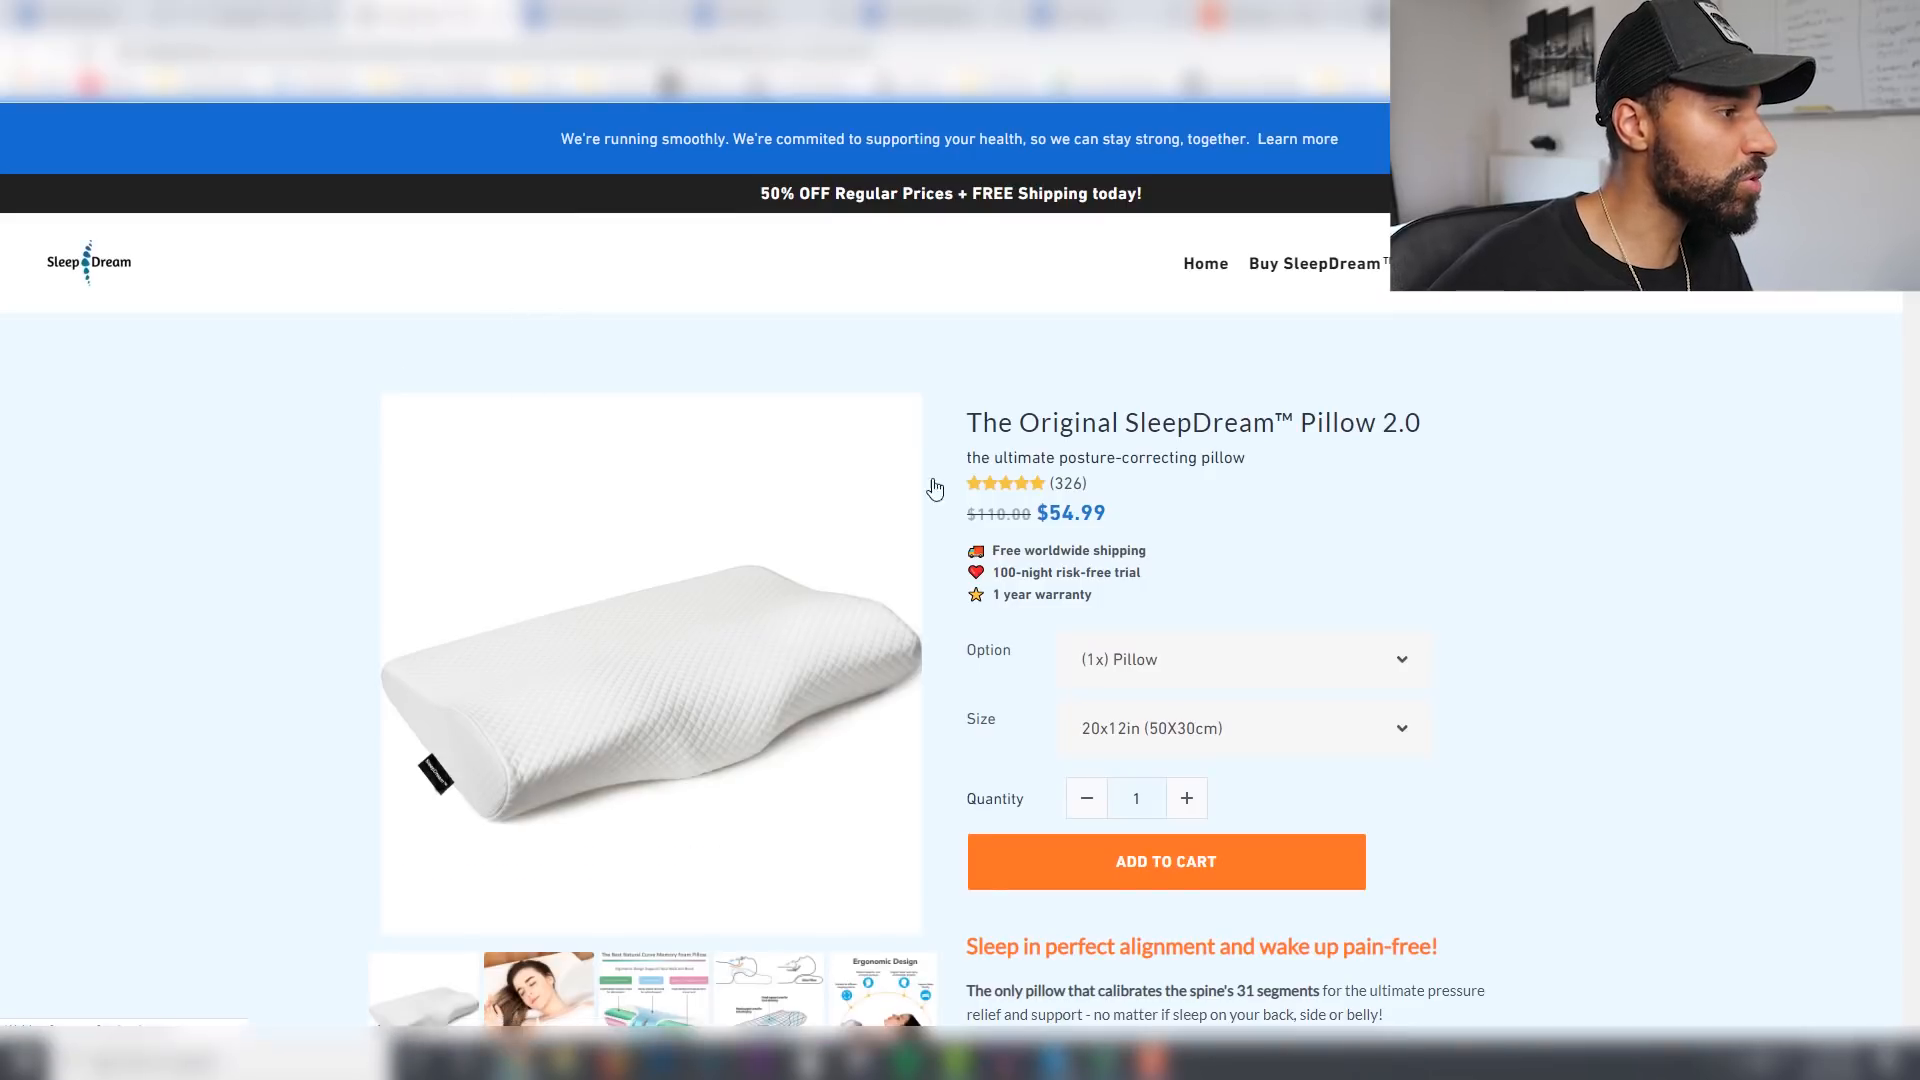
scroll(1399, 527, down, 3)
scroll(1544, 543, up, 3)
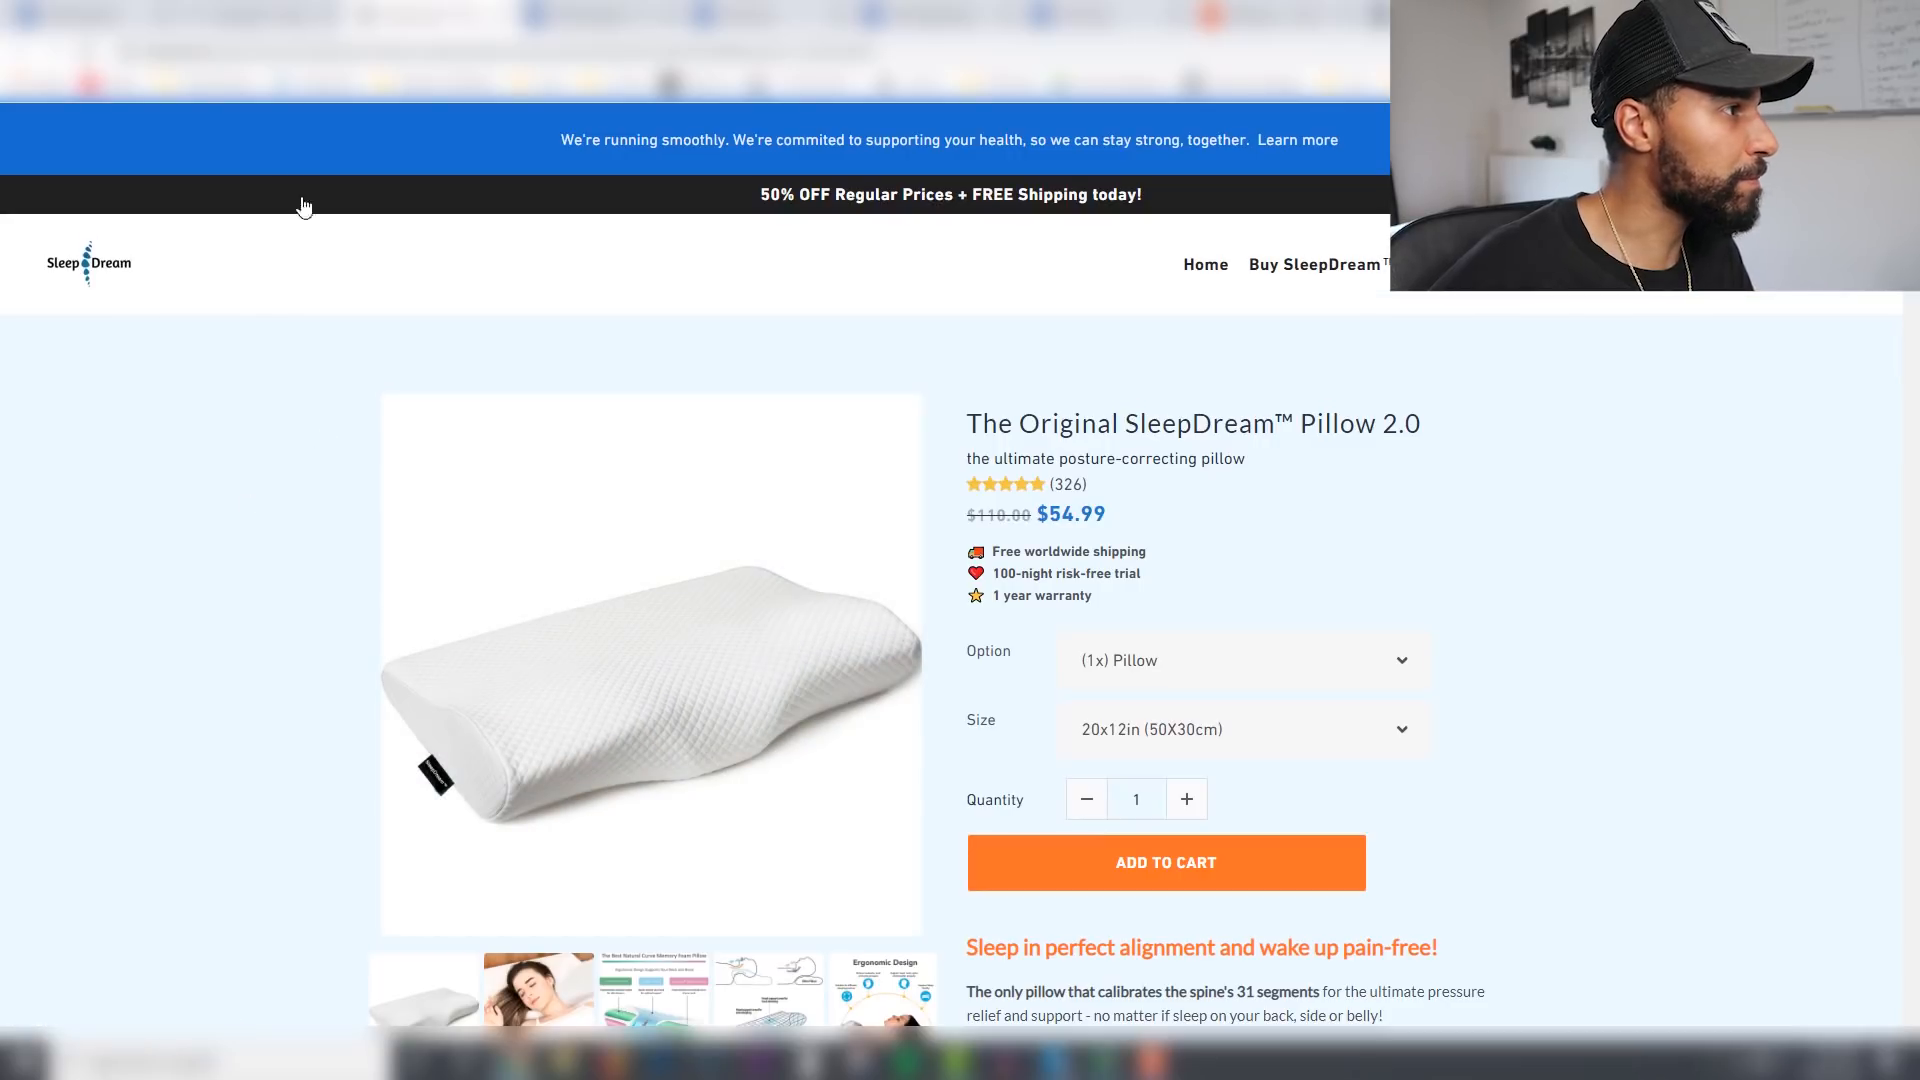
Step: Review the price and offers on RosaLight's Rosacea Phototherapy Mask product page and close the page
click(314, 26)
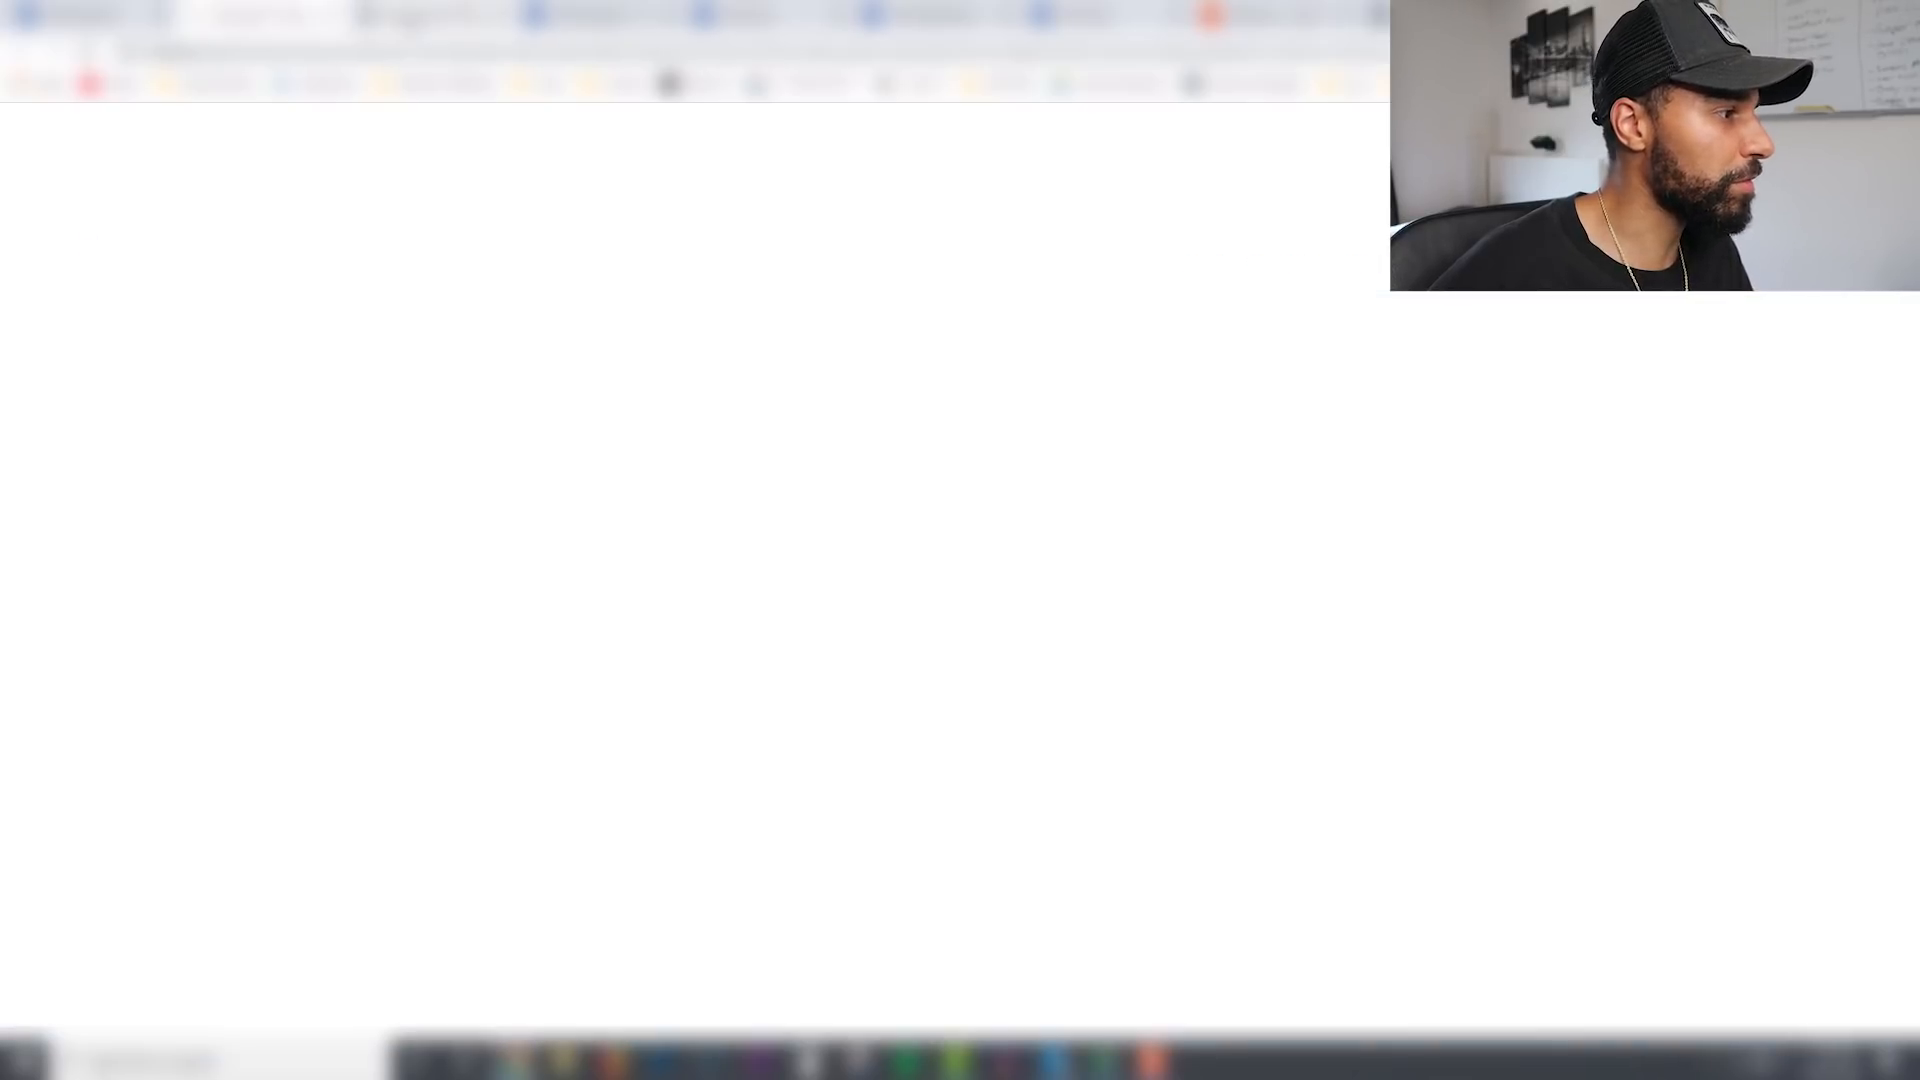
drag(1116, 570, 1045, 568)
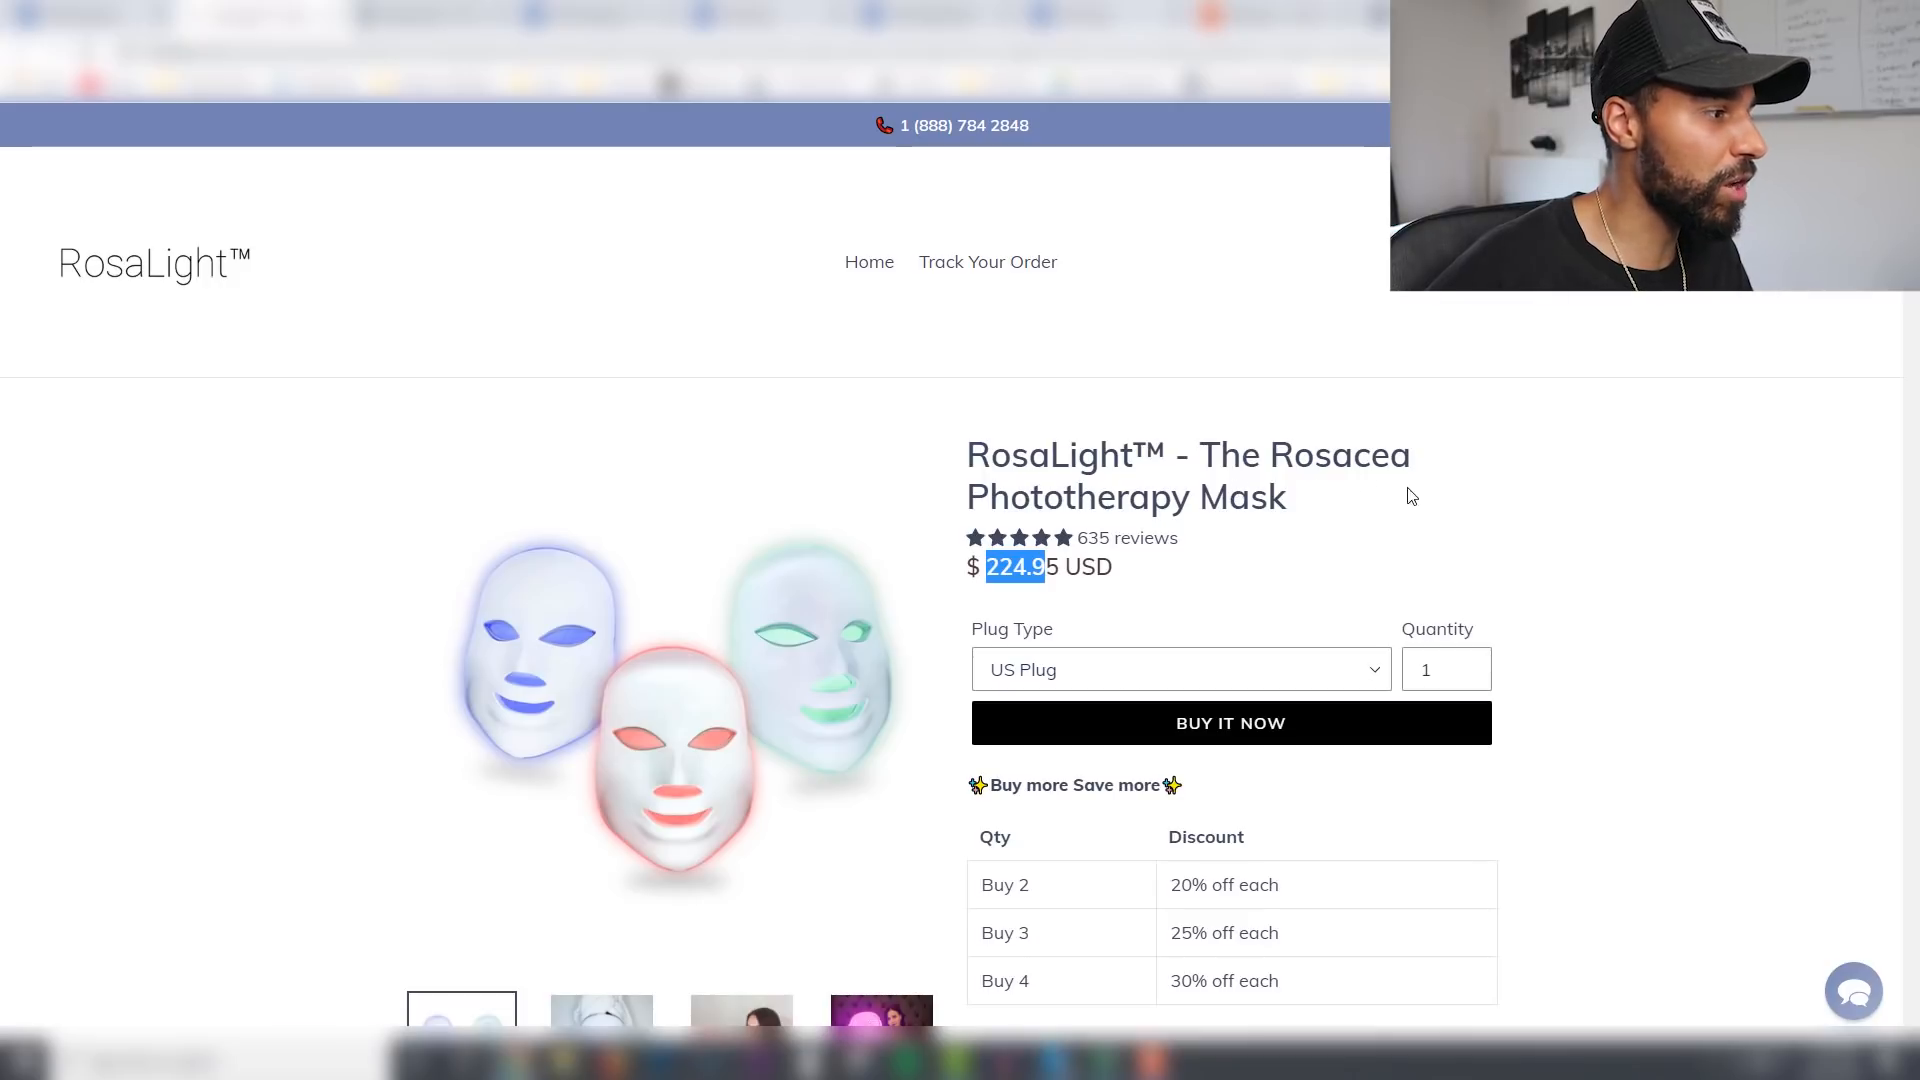
scroll(1292, 516, down, 4)
scroll(1265, 531, up, 4)
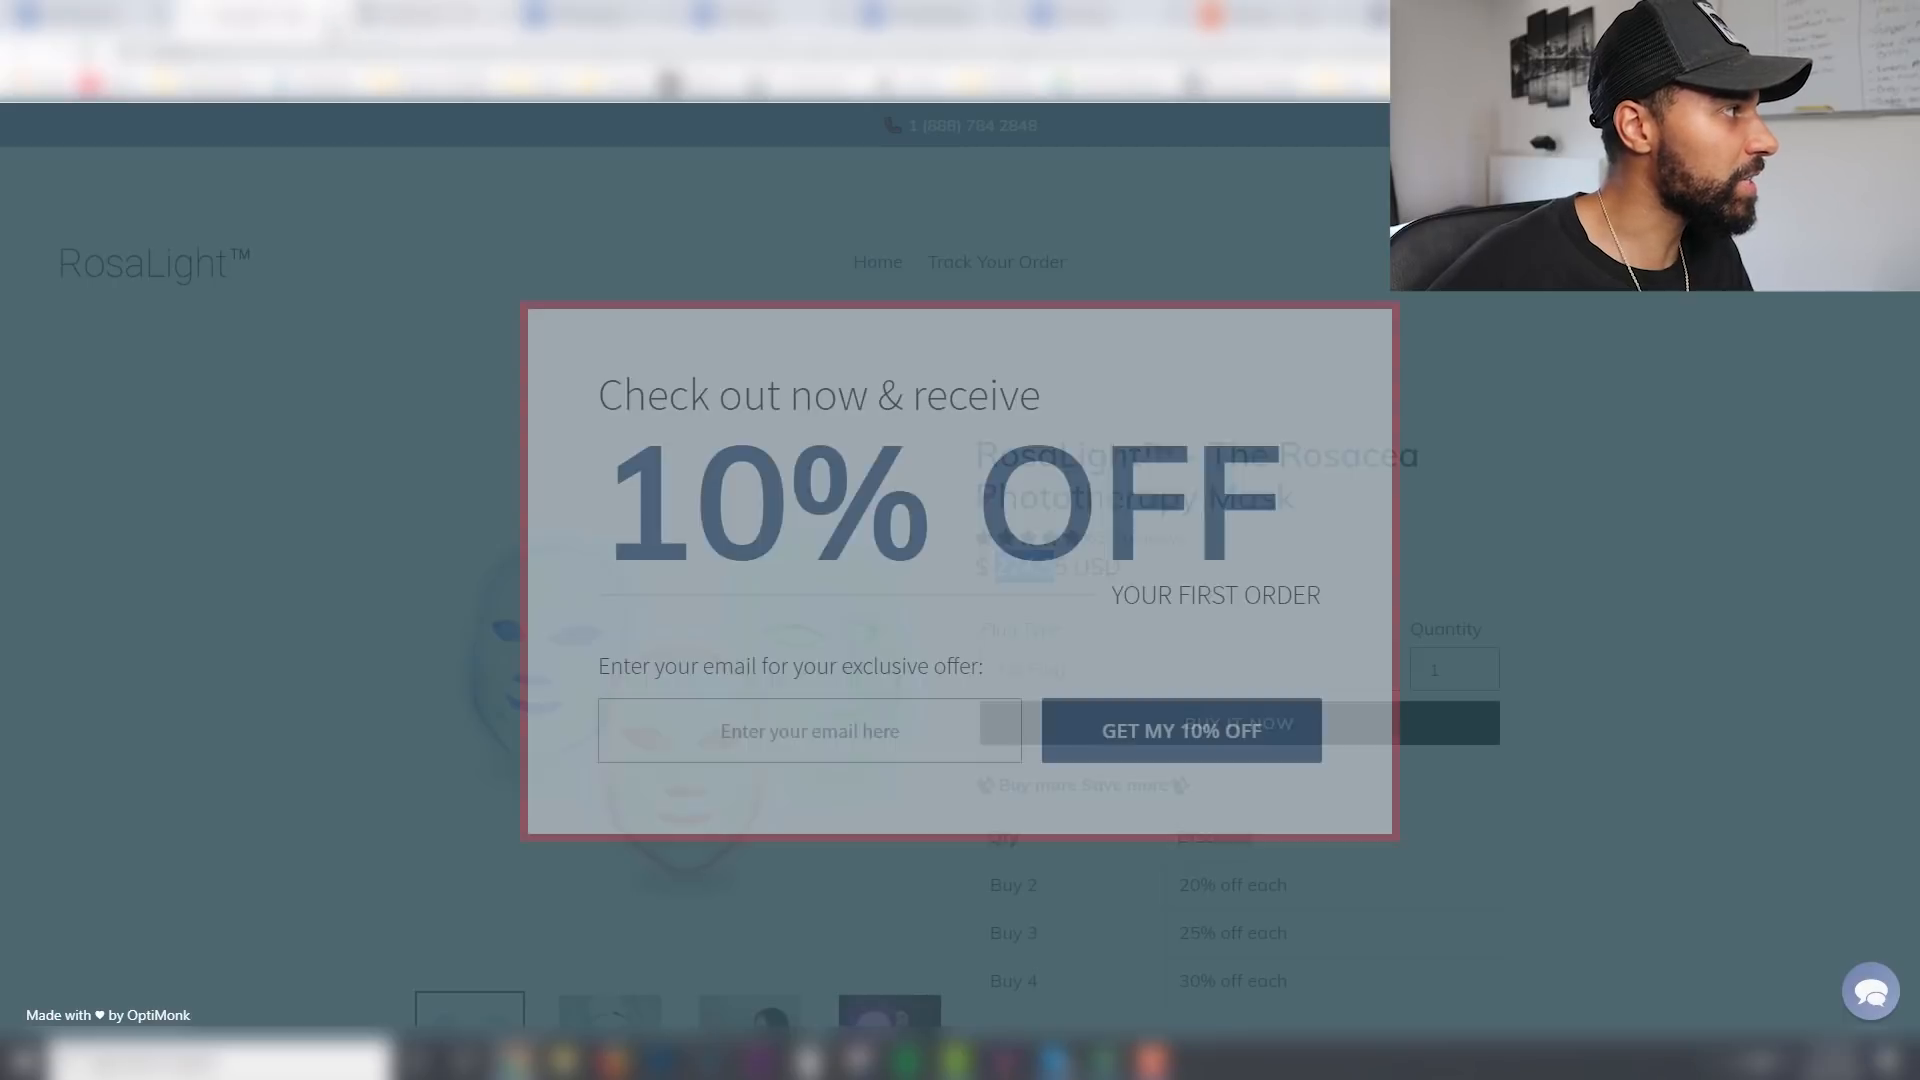
click(335, 15)
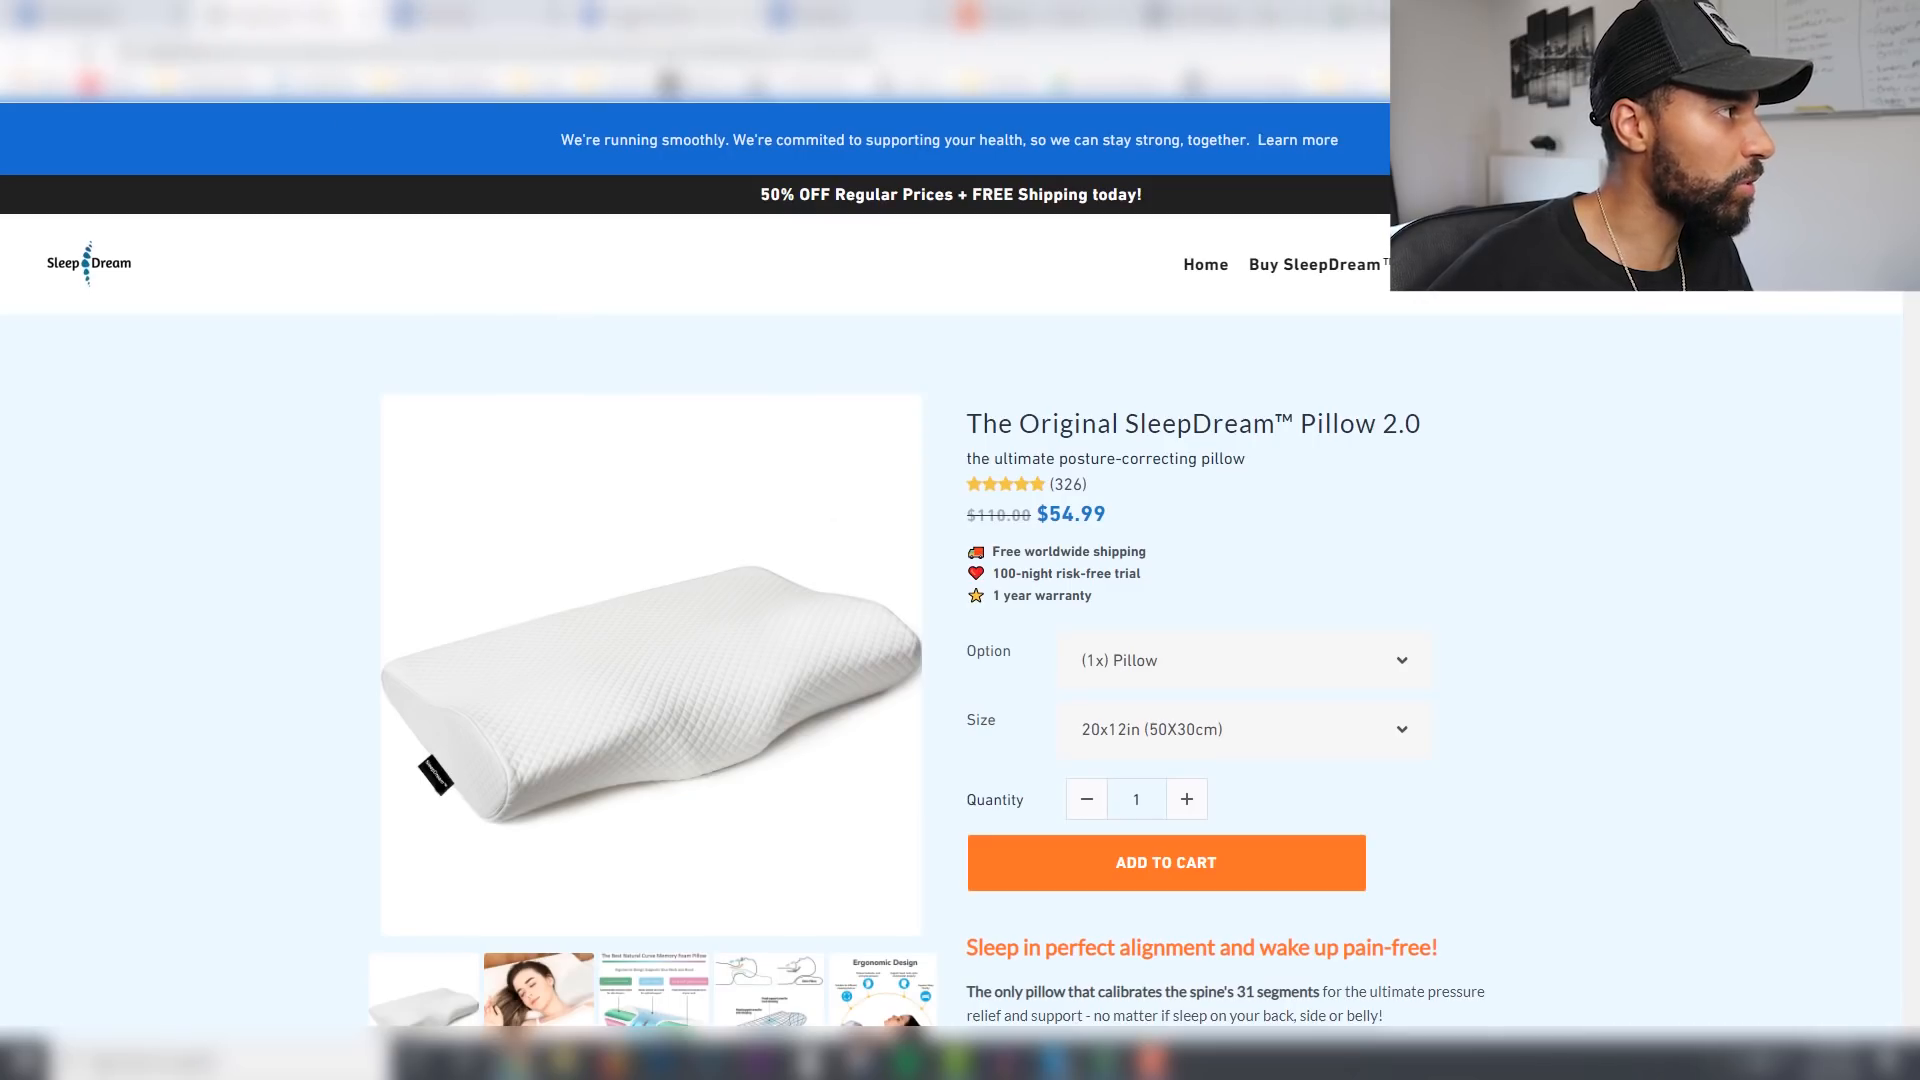
click(620, 15)
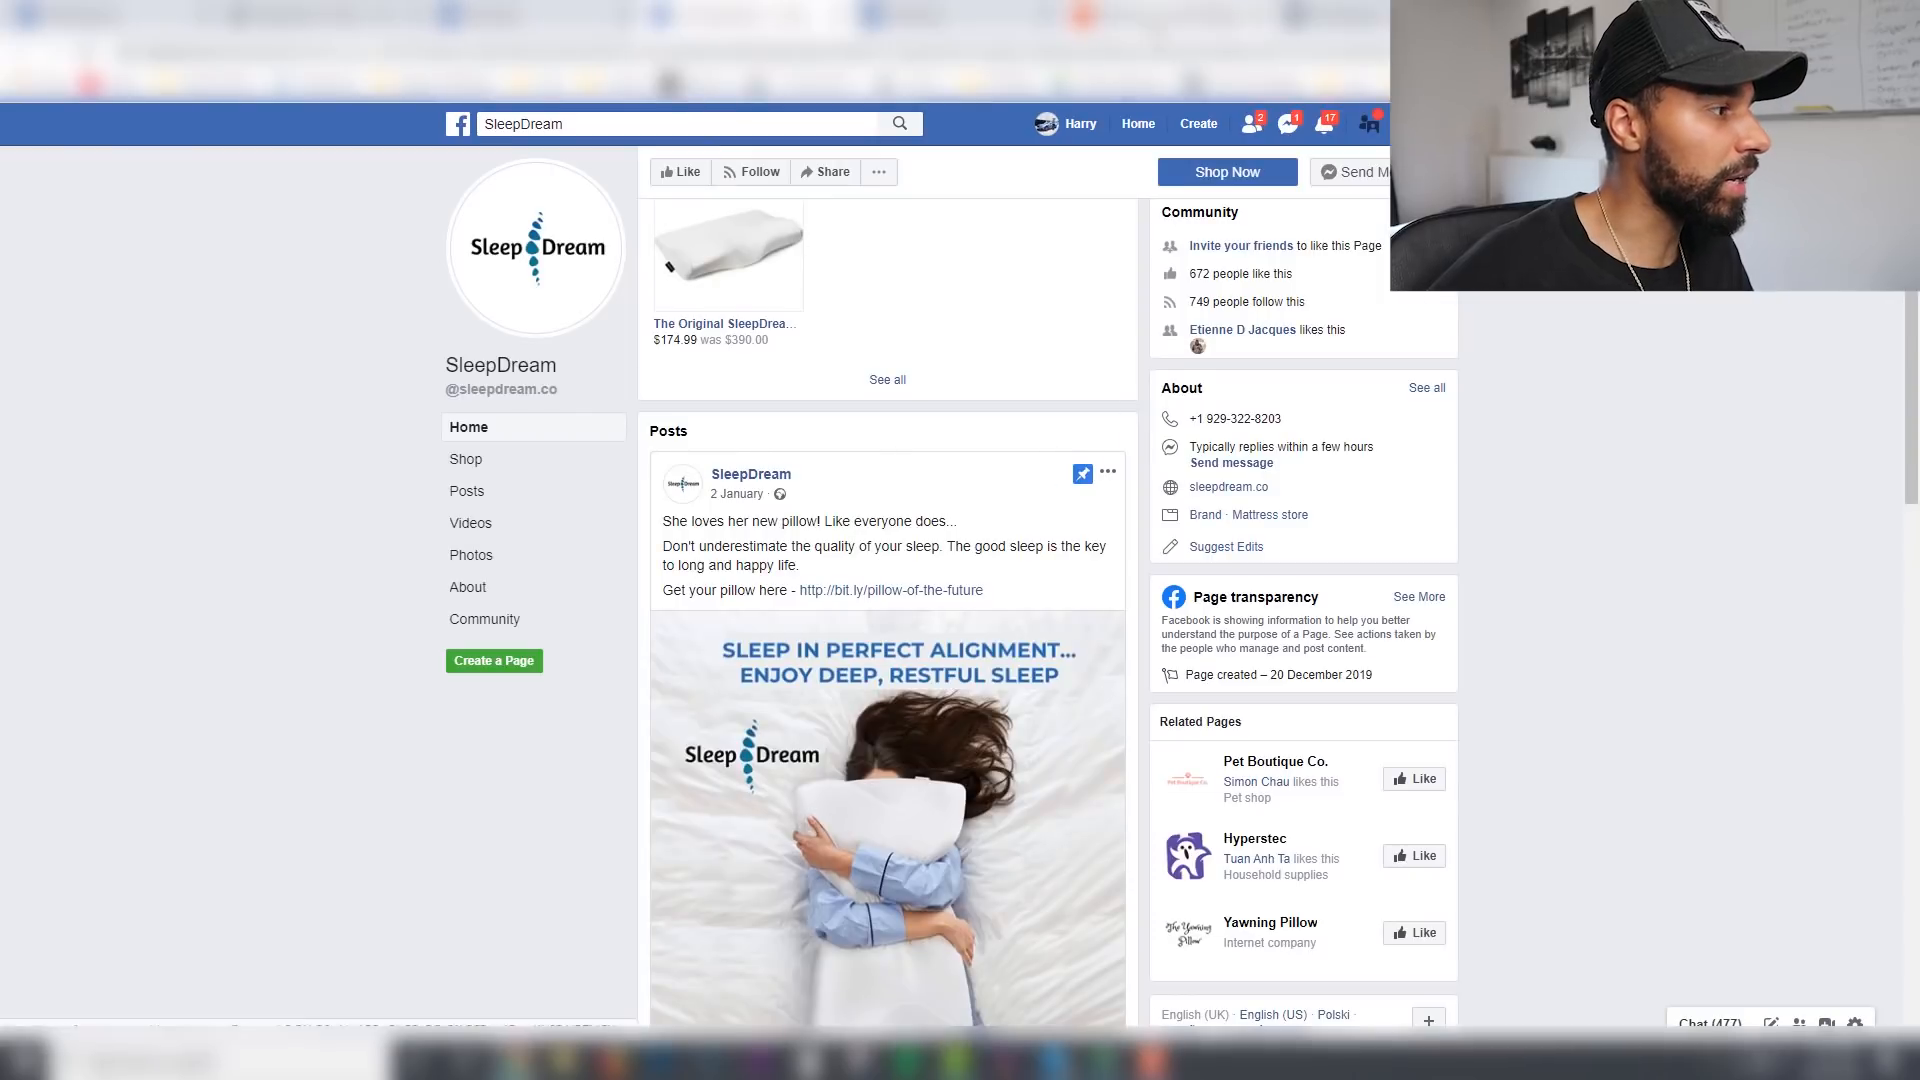
click(1149, 17)
click(824, 254)
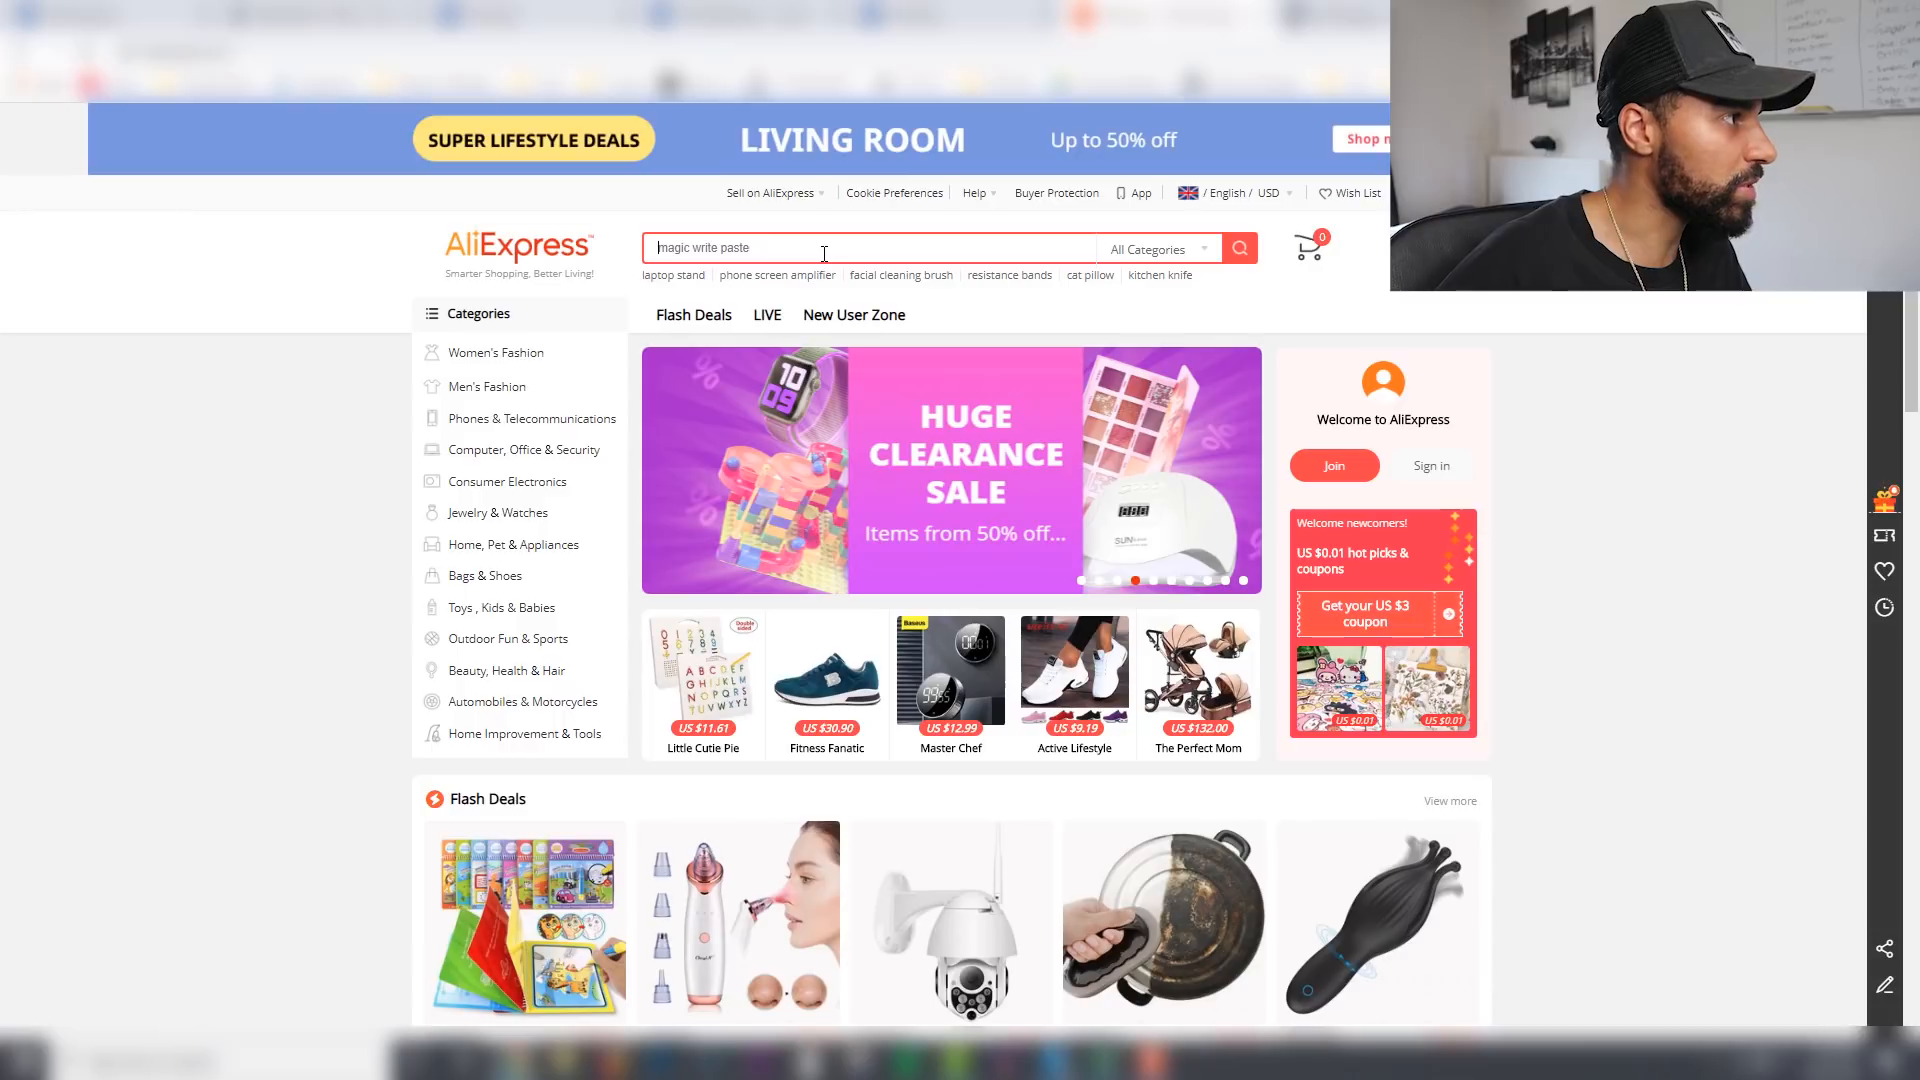
click(739, 24)
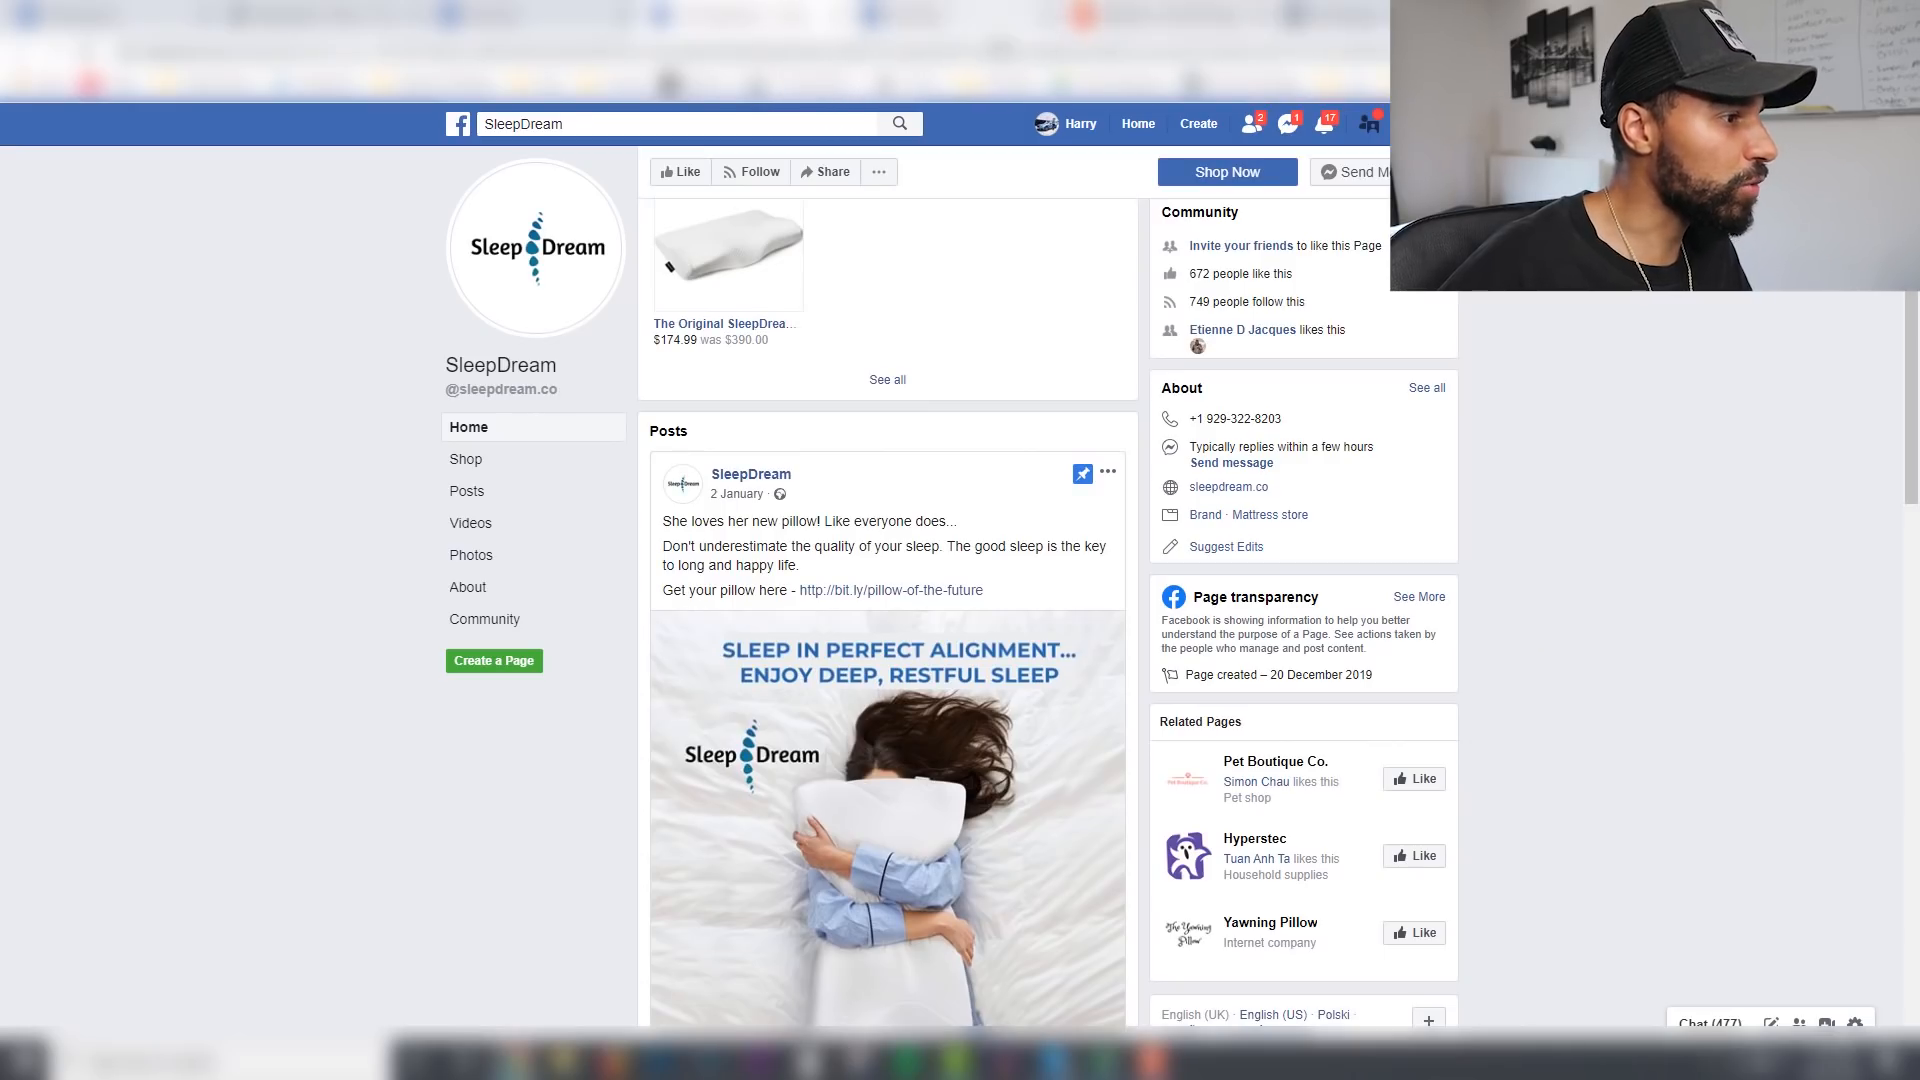
click(960, 20)
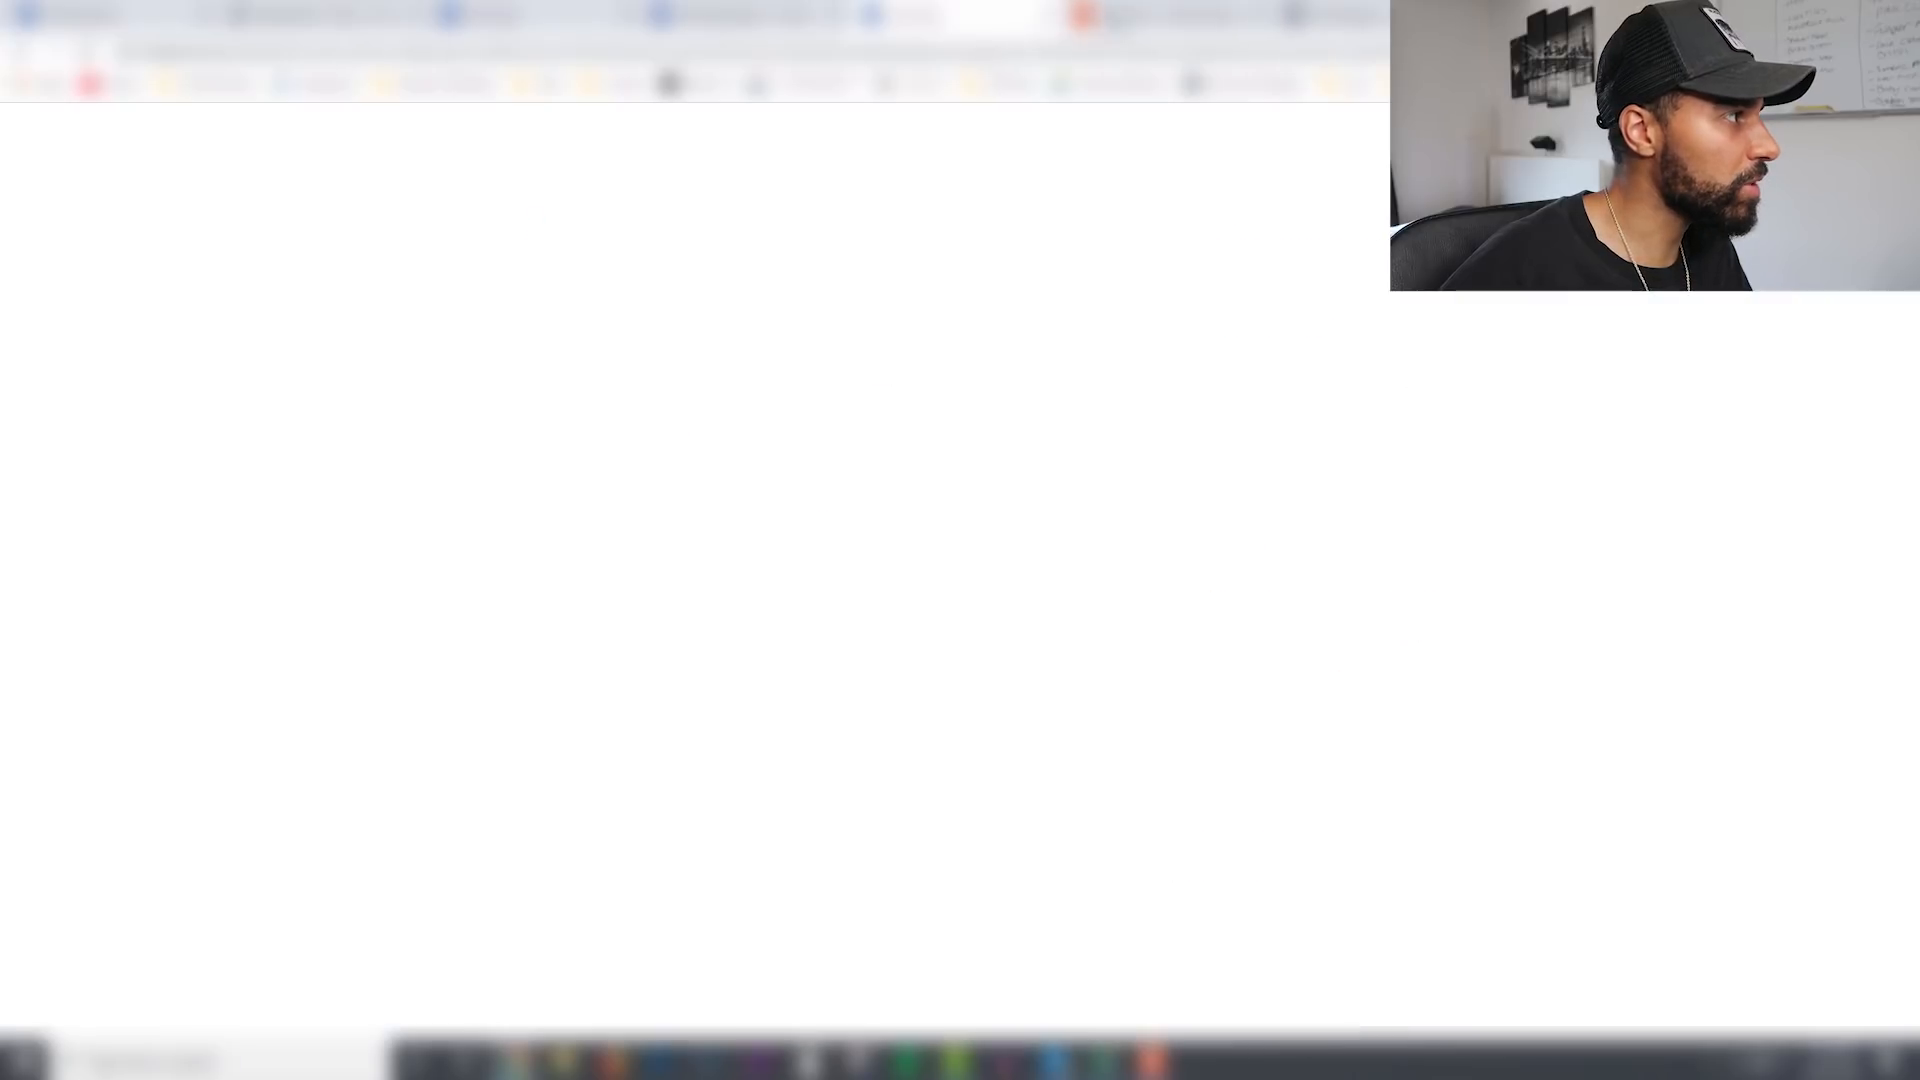
click(1130, 20)
click(940, 21)
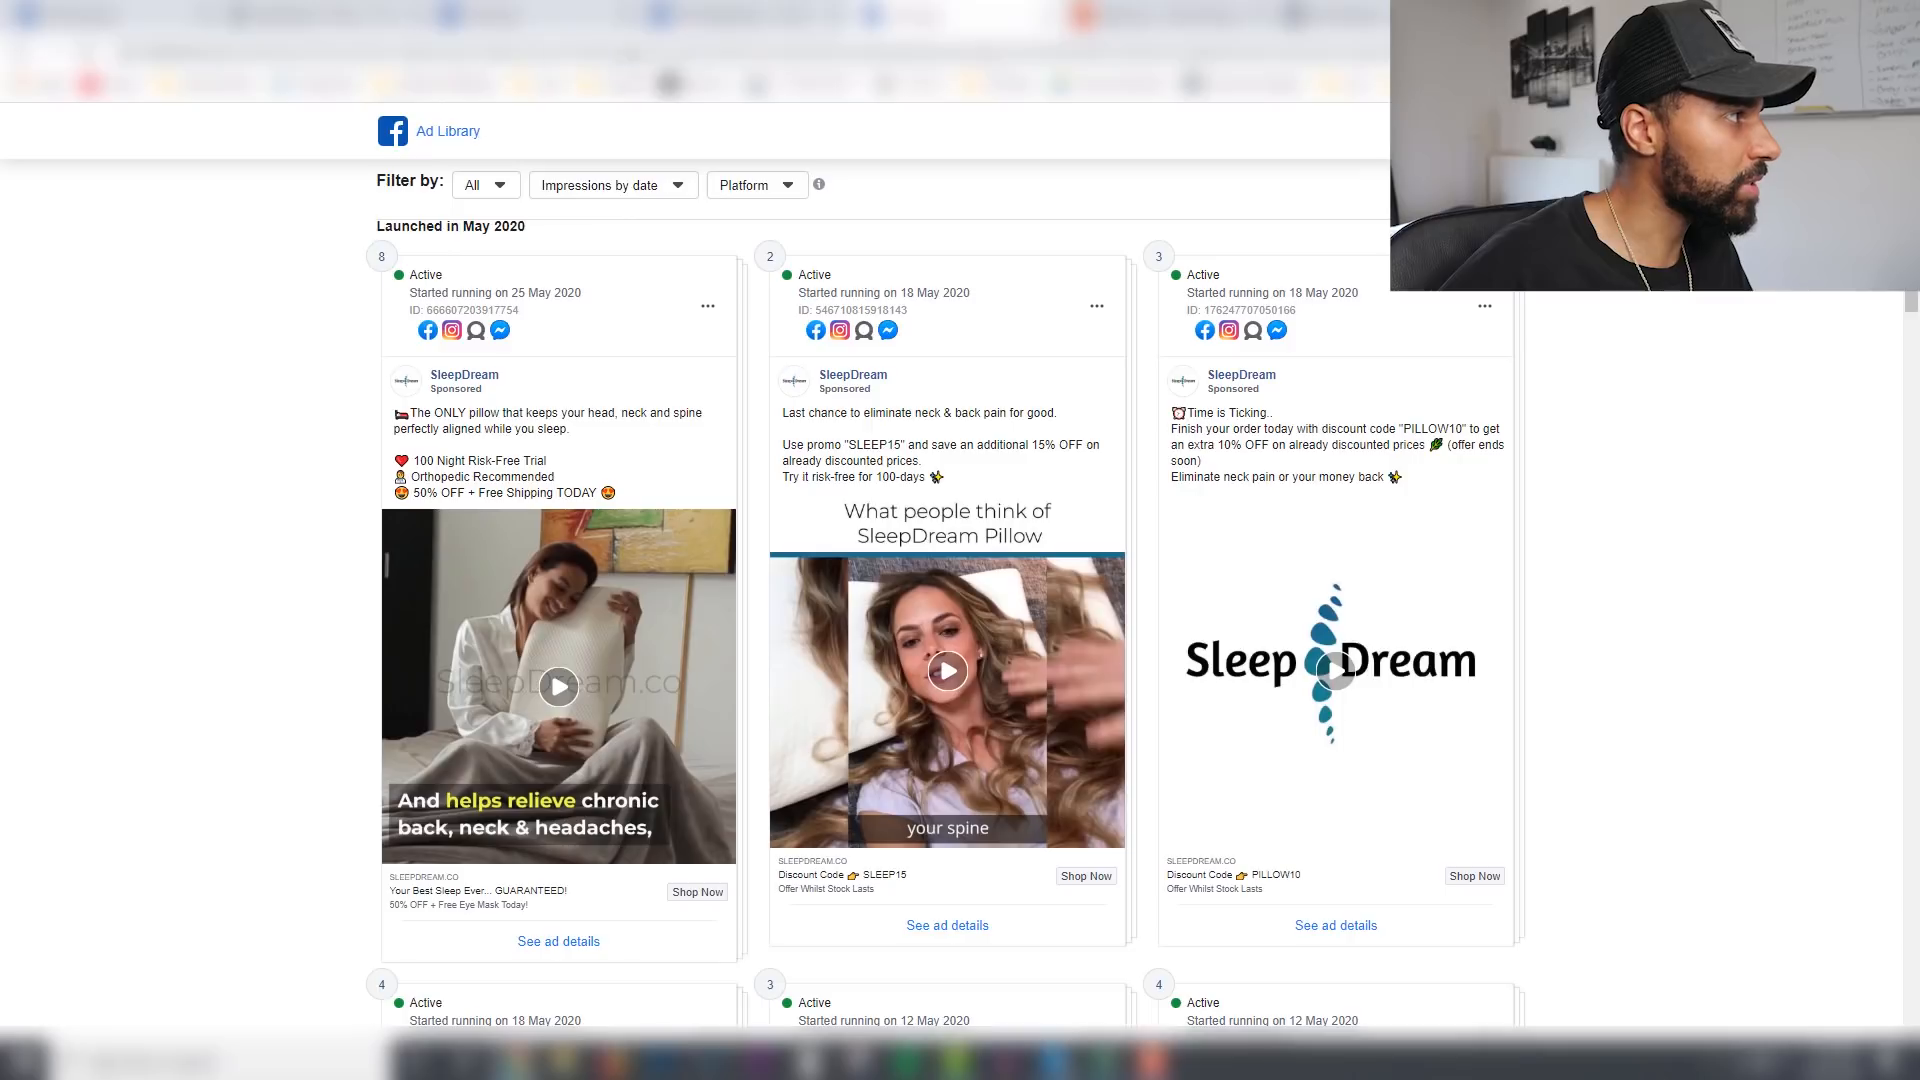
Step: Read the pillow description further down SleepDream's store product page
click(357, 30)
scroll(1243, 517, down, 5)
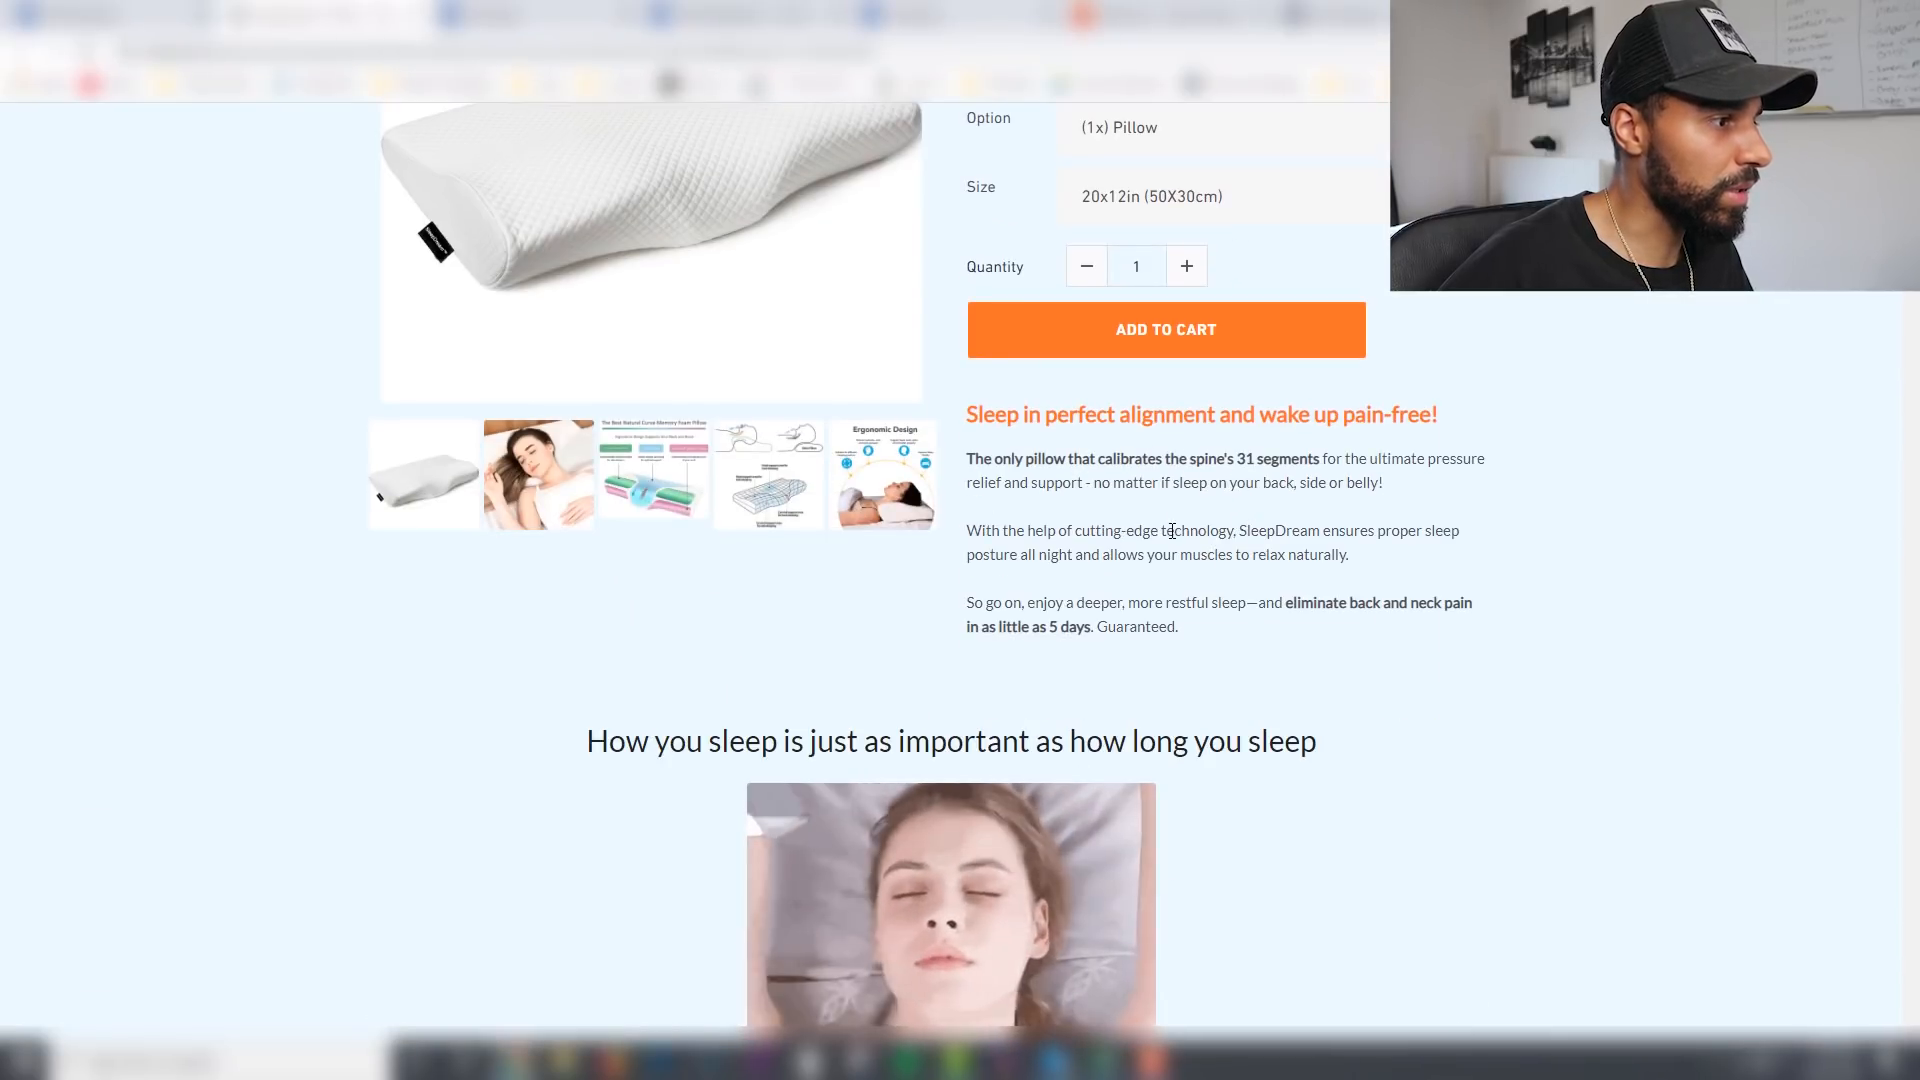
scroll(1172, 530, down, 1)
Step: Switch to AliExpress and search for "cervical pillow"
click(1130, 16)
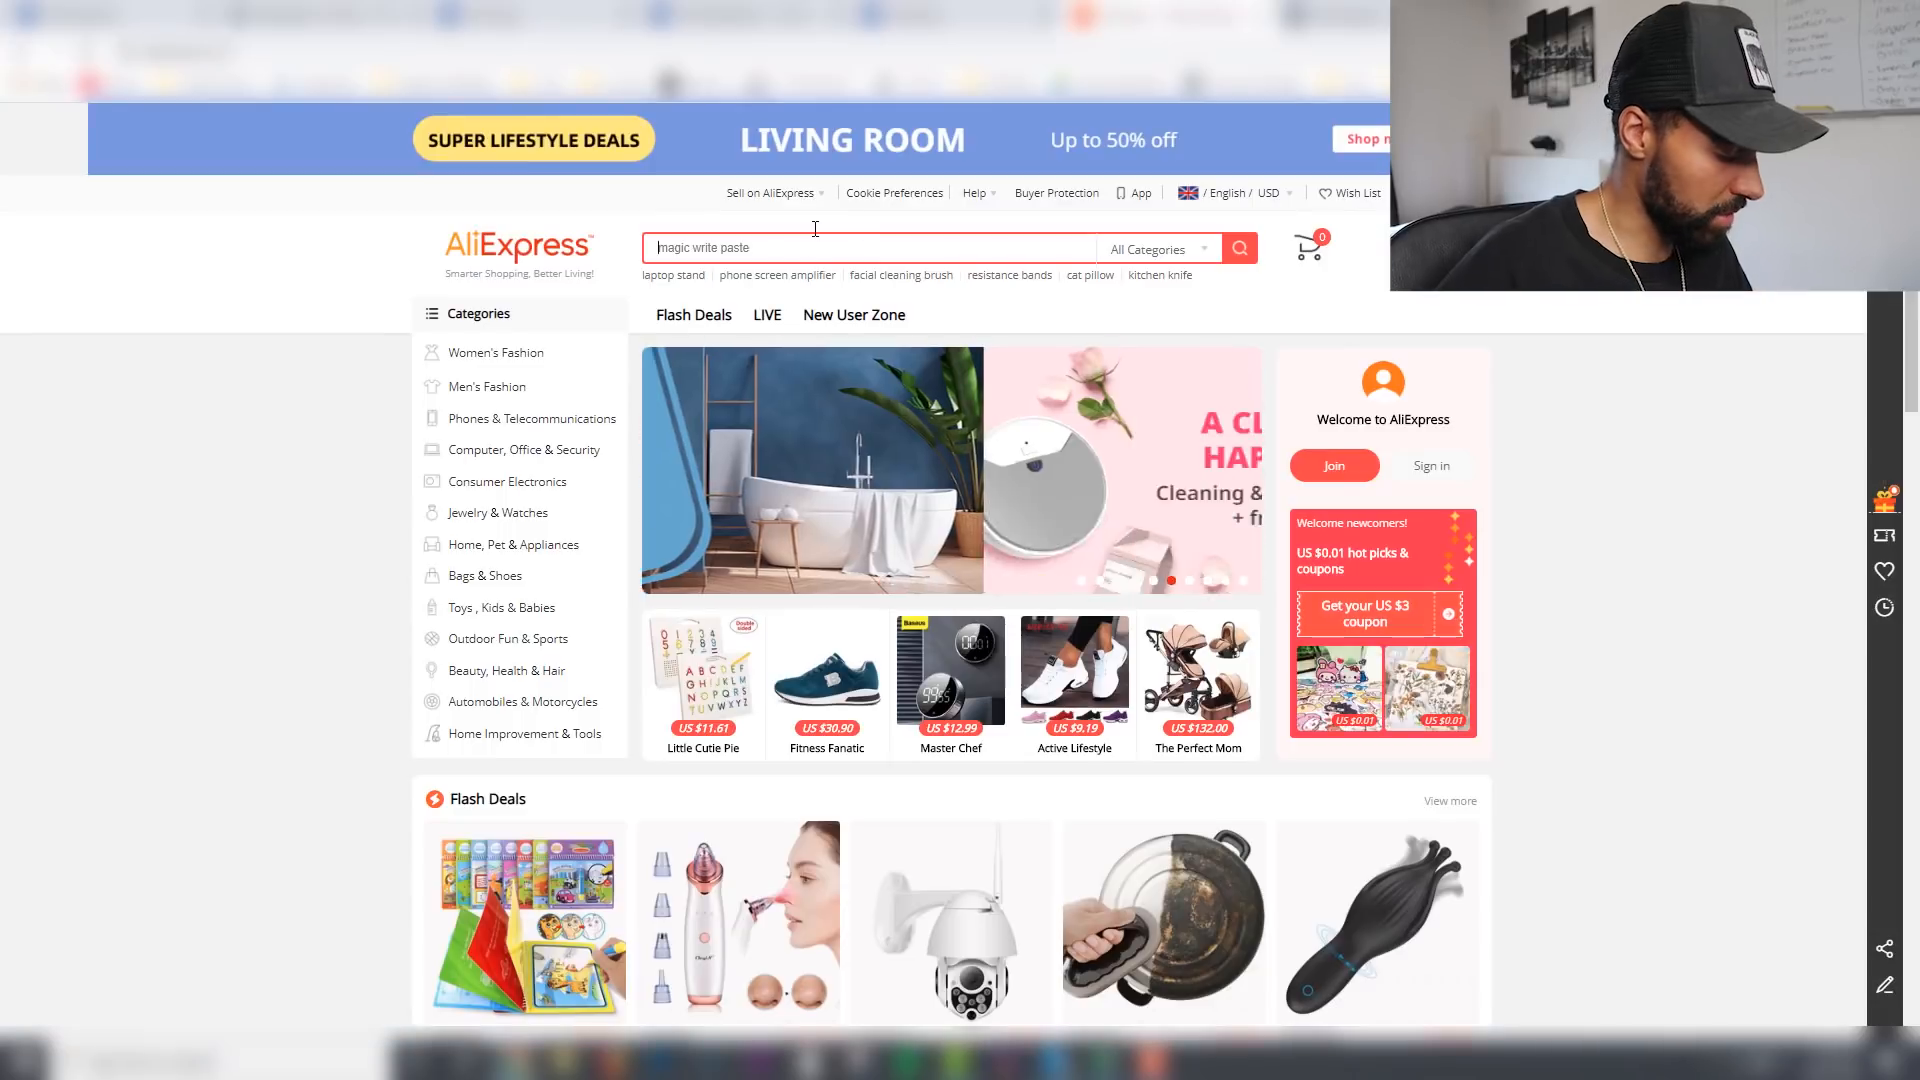
click(813, 238)
text(cer)
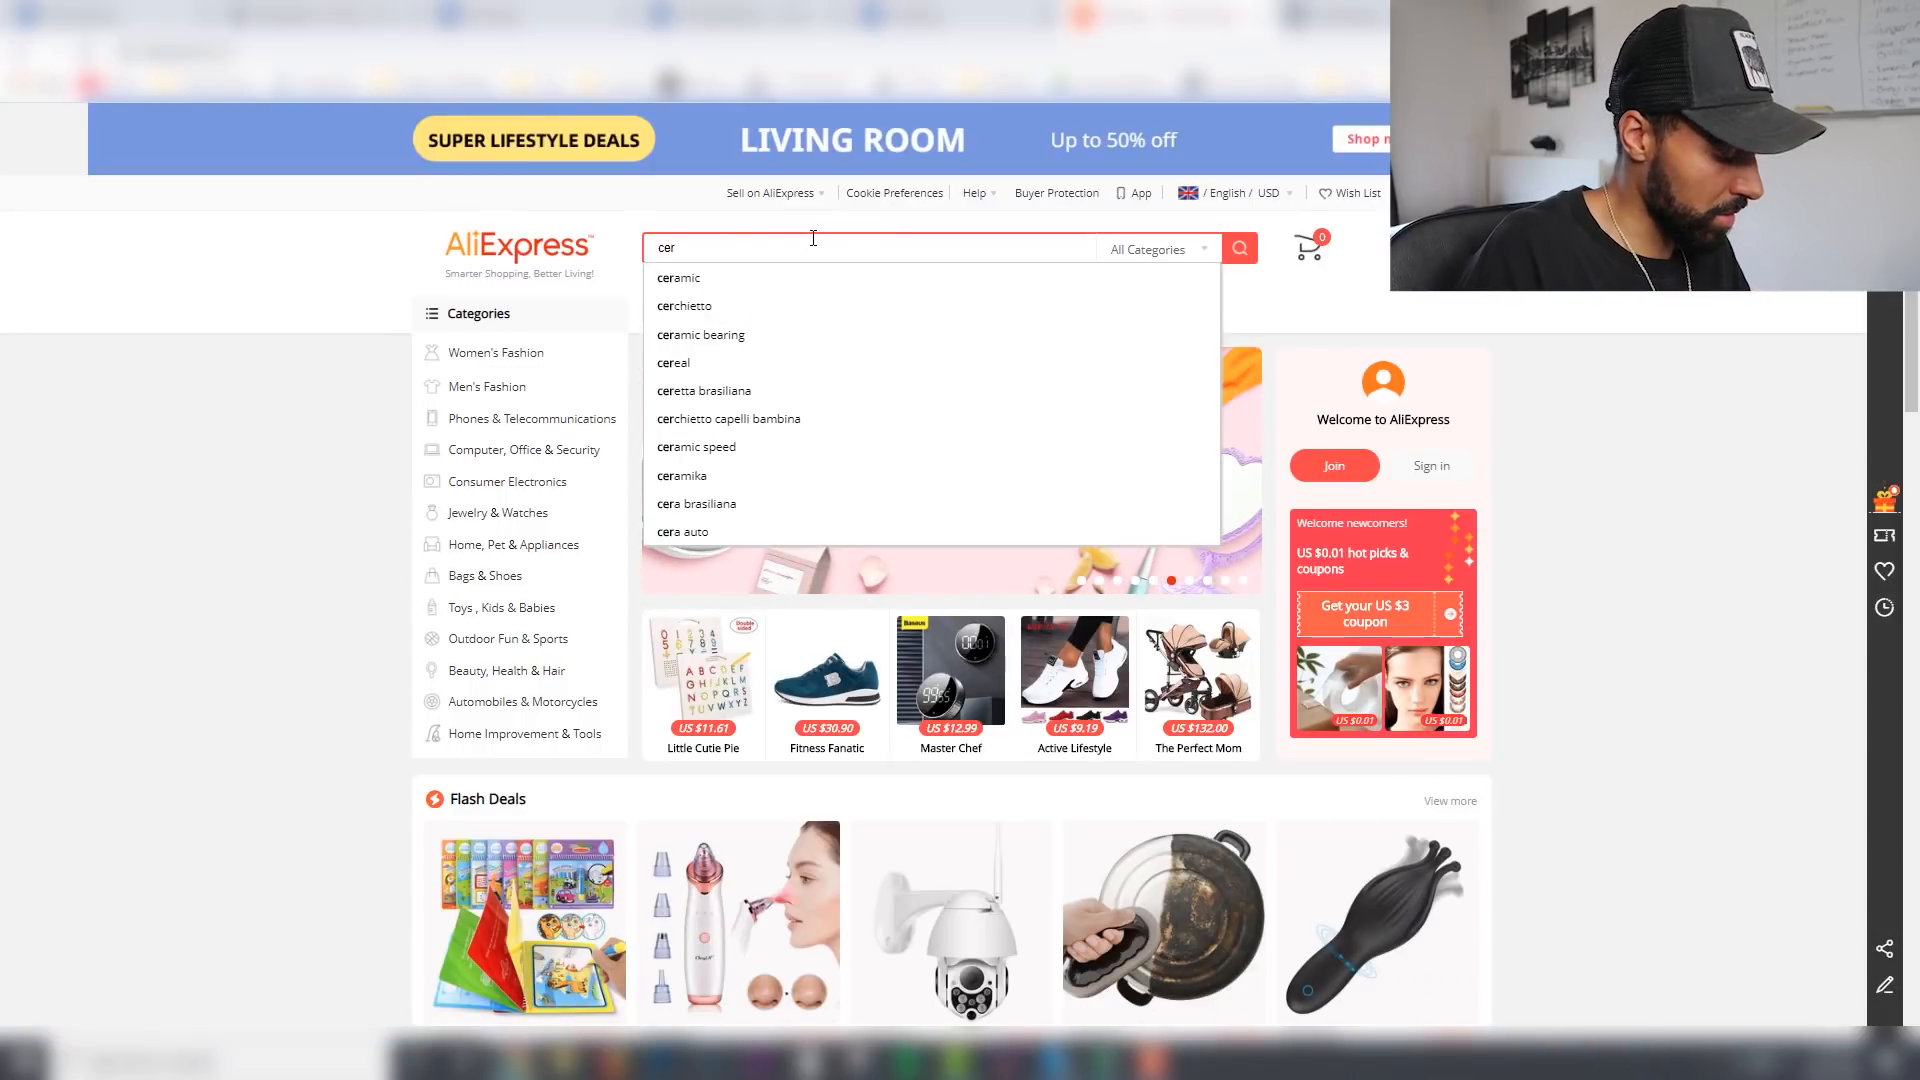
text(vical pillow)
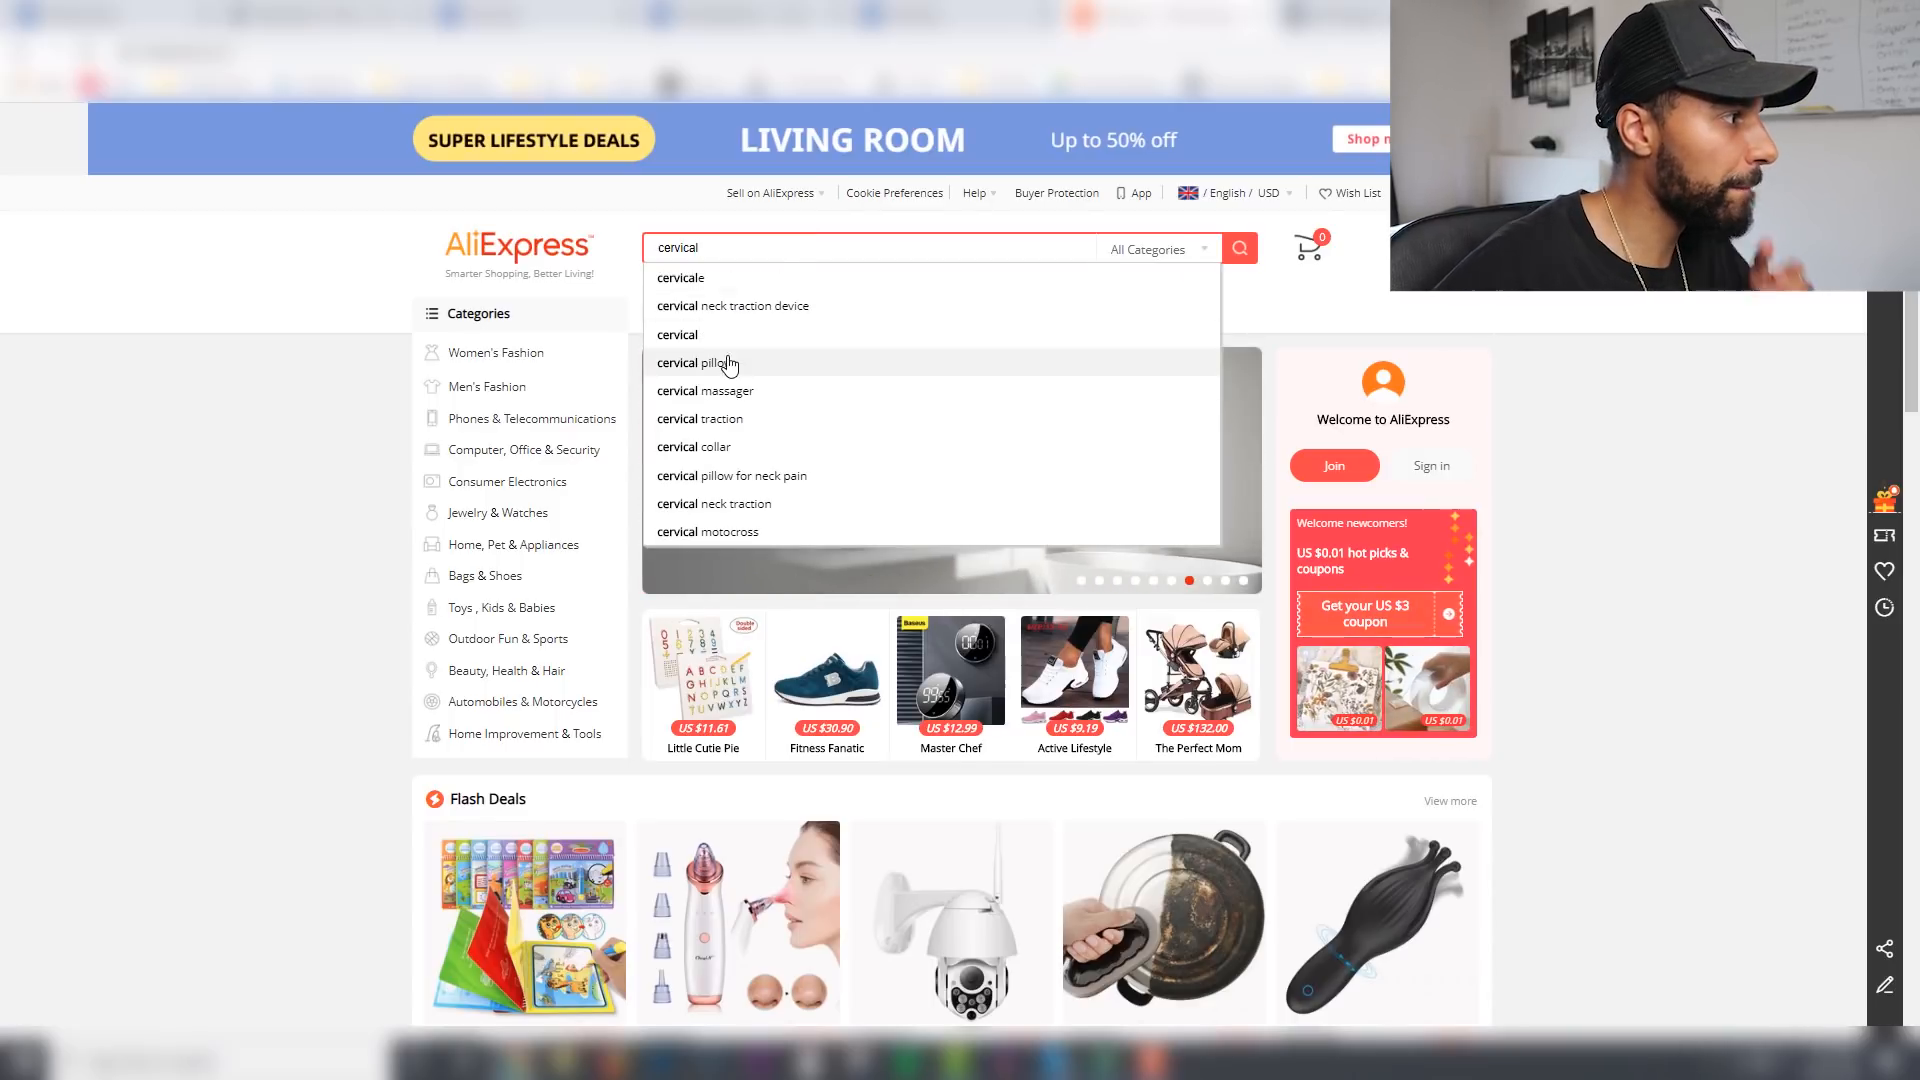
click(729, 364)
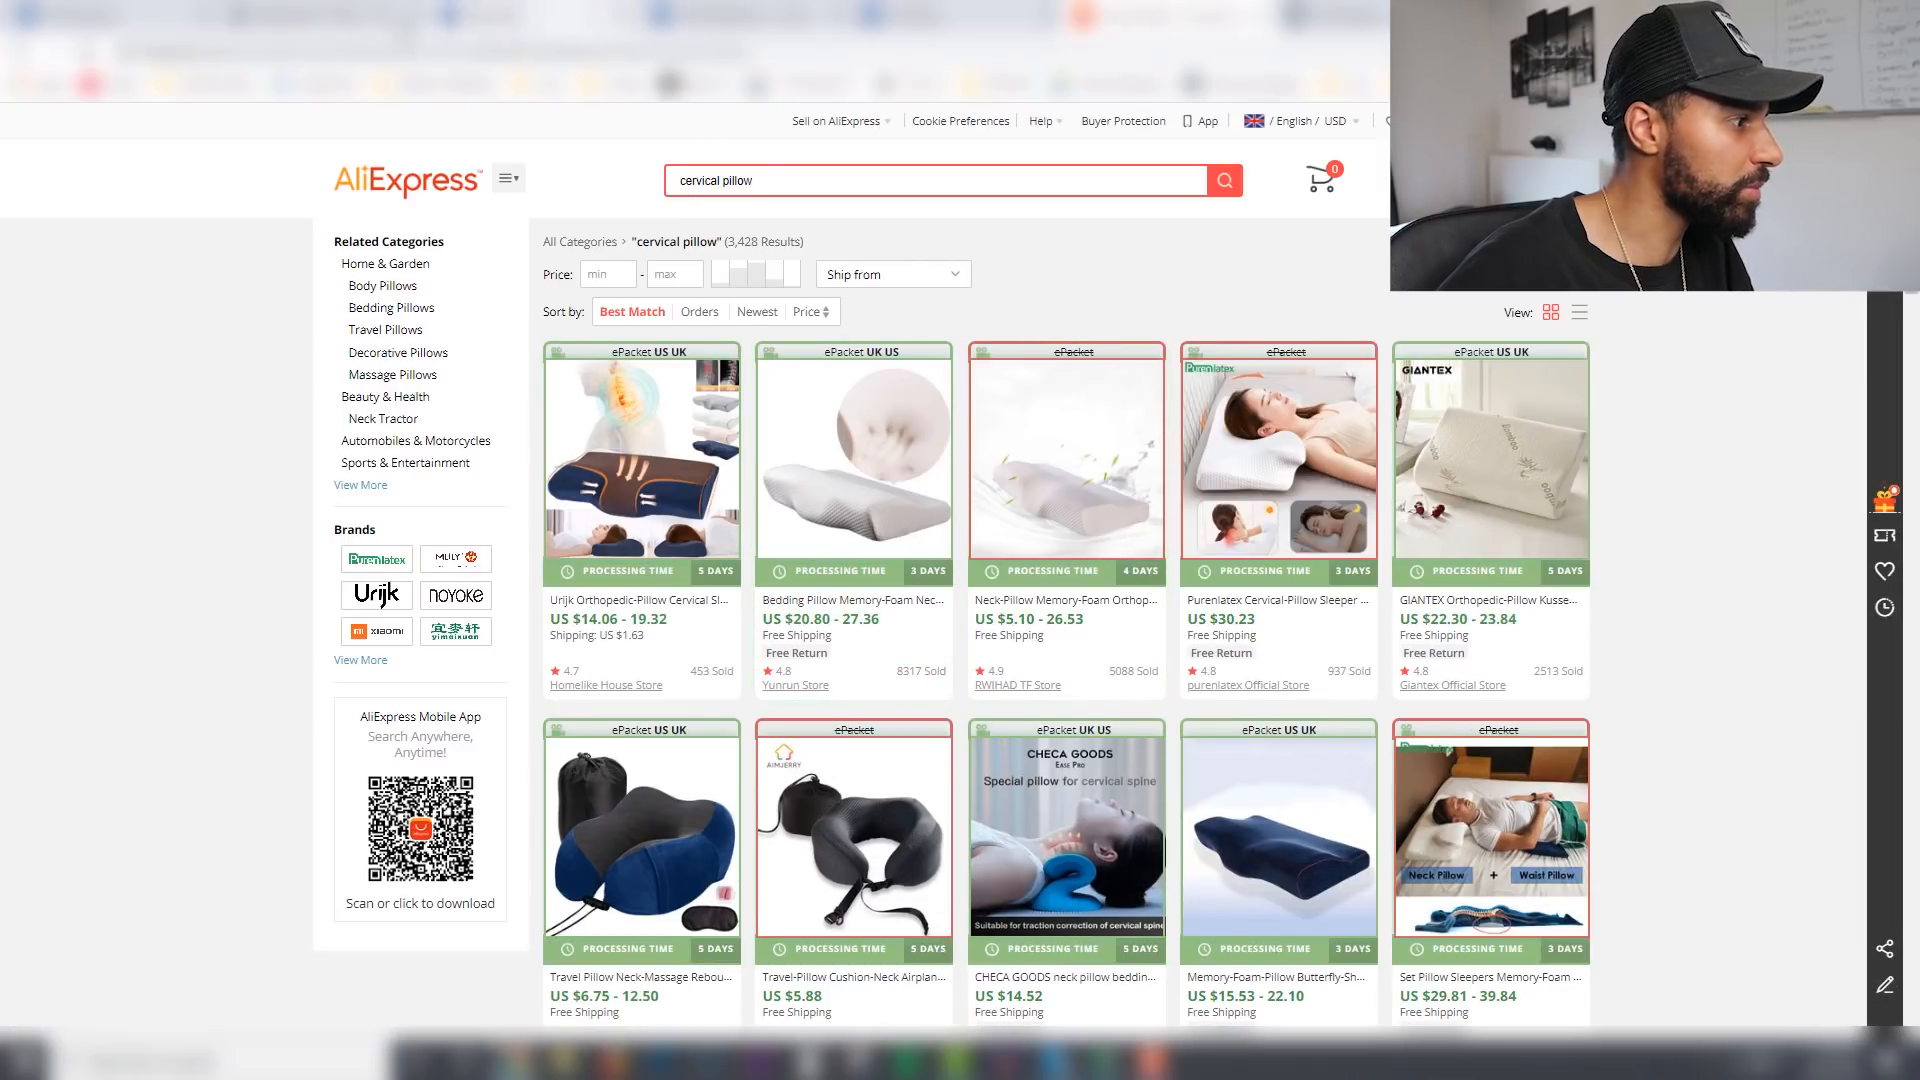
Step: Check the pillow photos on SleepDream's product page and its Ad Library ads for comparison with the AliExpress results
click(385, 22)
scroll(790, 505, up, 3)
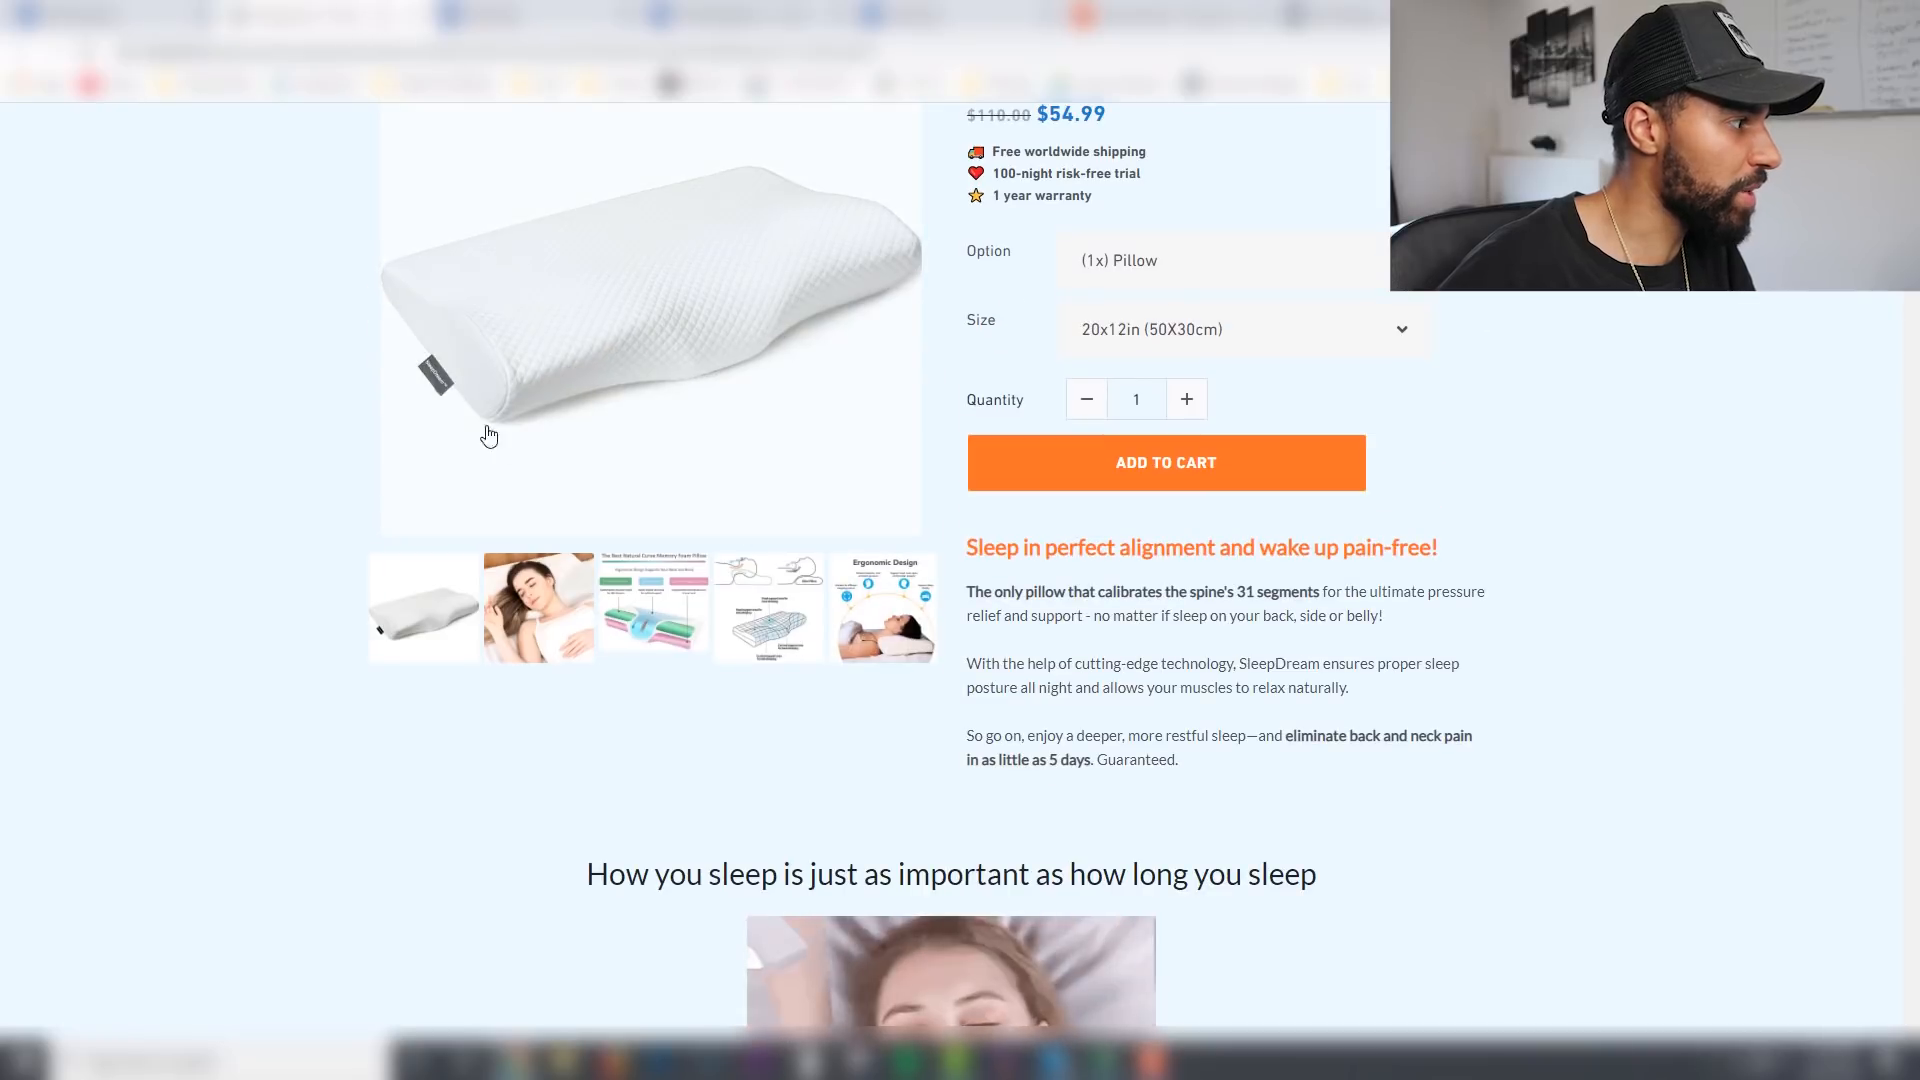
click(905, 18)
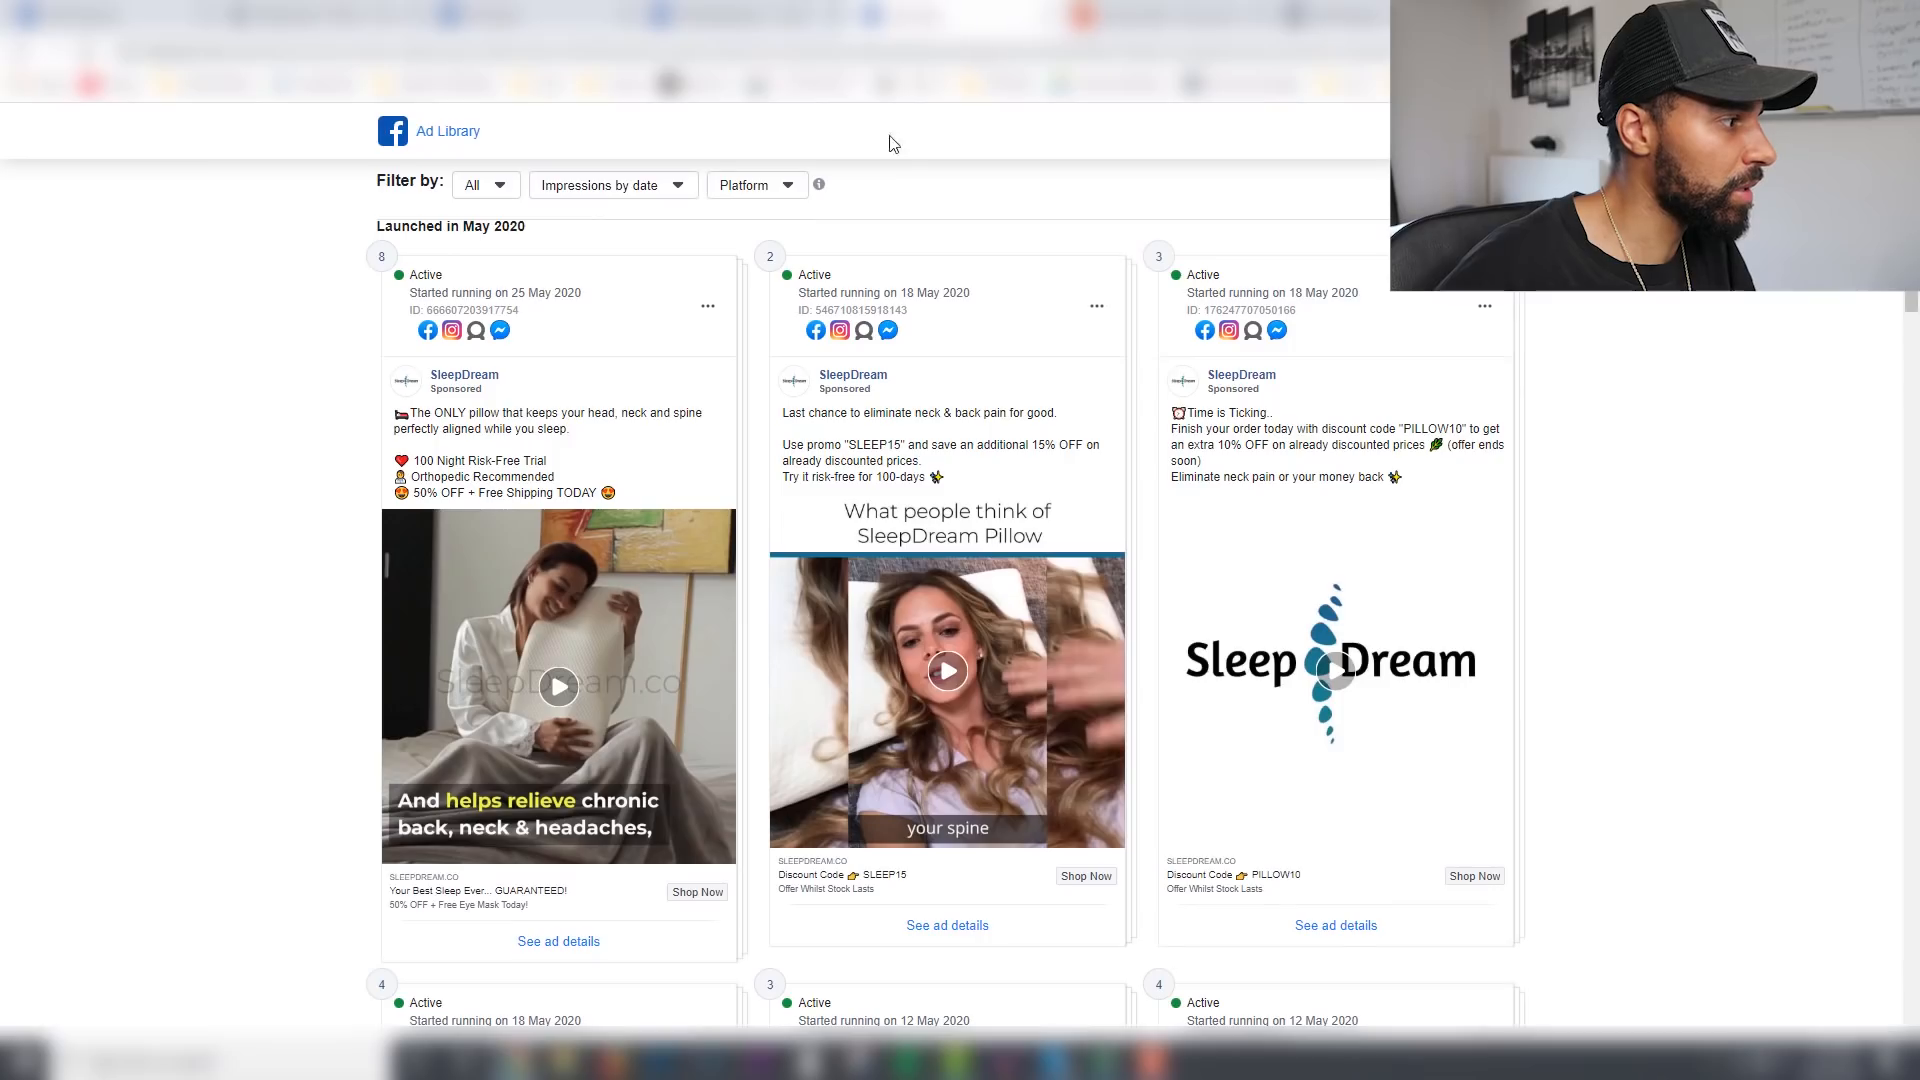
Step: Sort the AliExpress cervical pillow results by orders and open the first memory-foam bedding pillow listing to compare with SleepDream's product
click(1130, 16)
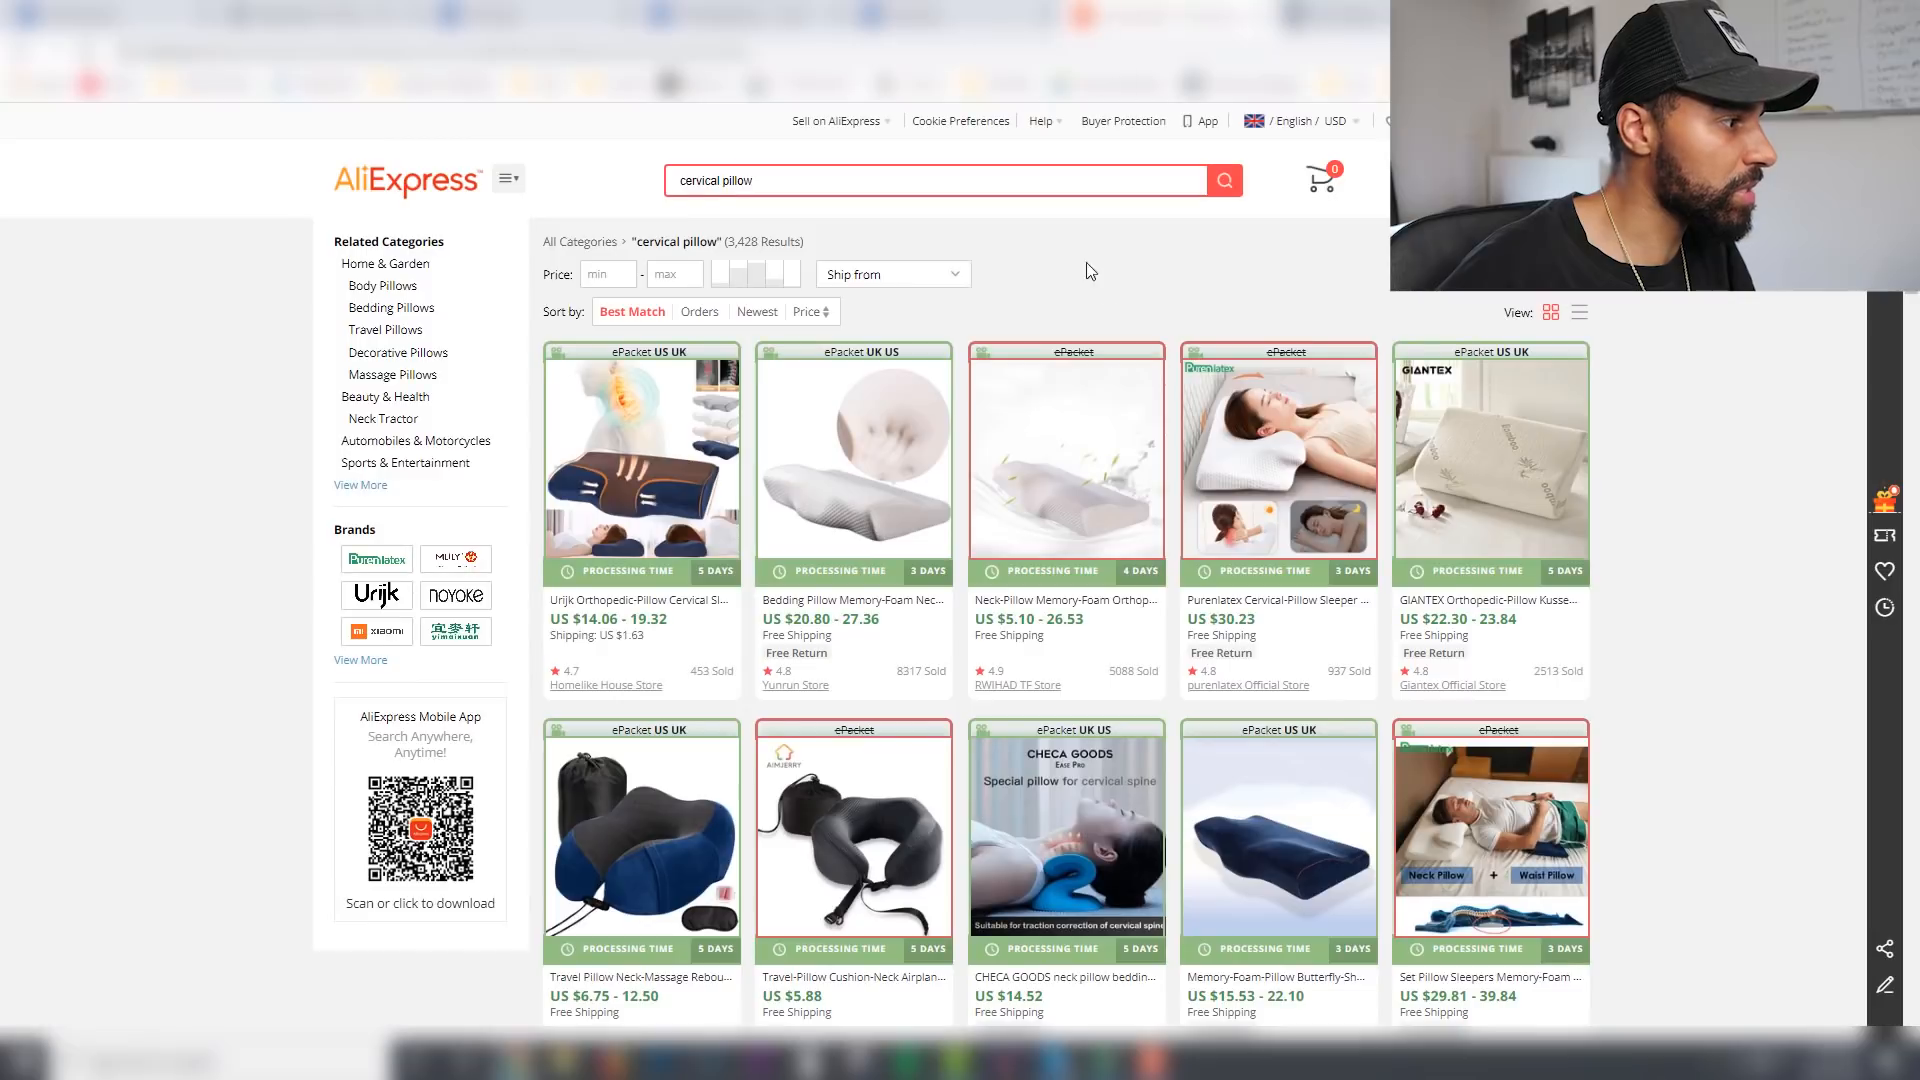
click(697, 316)
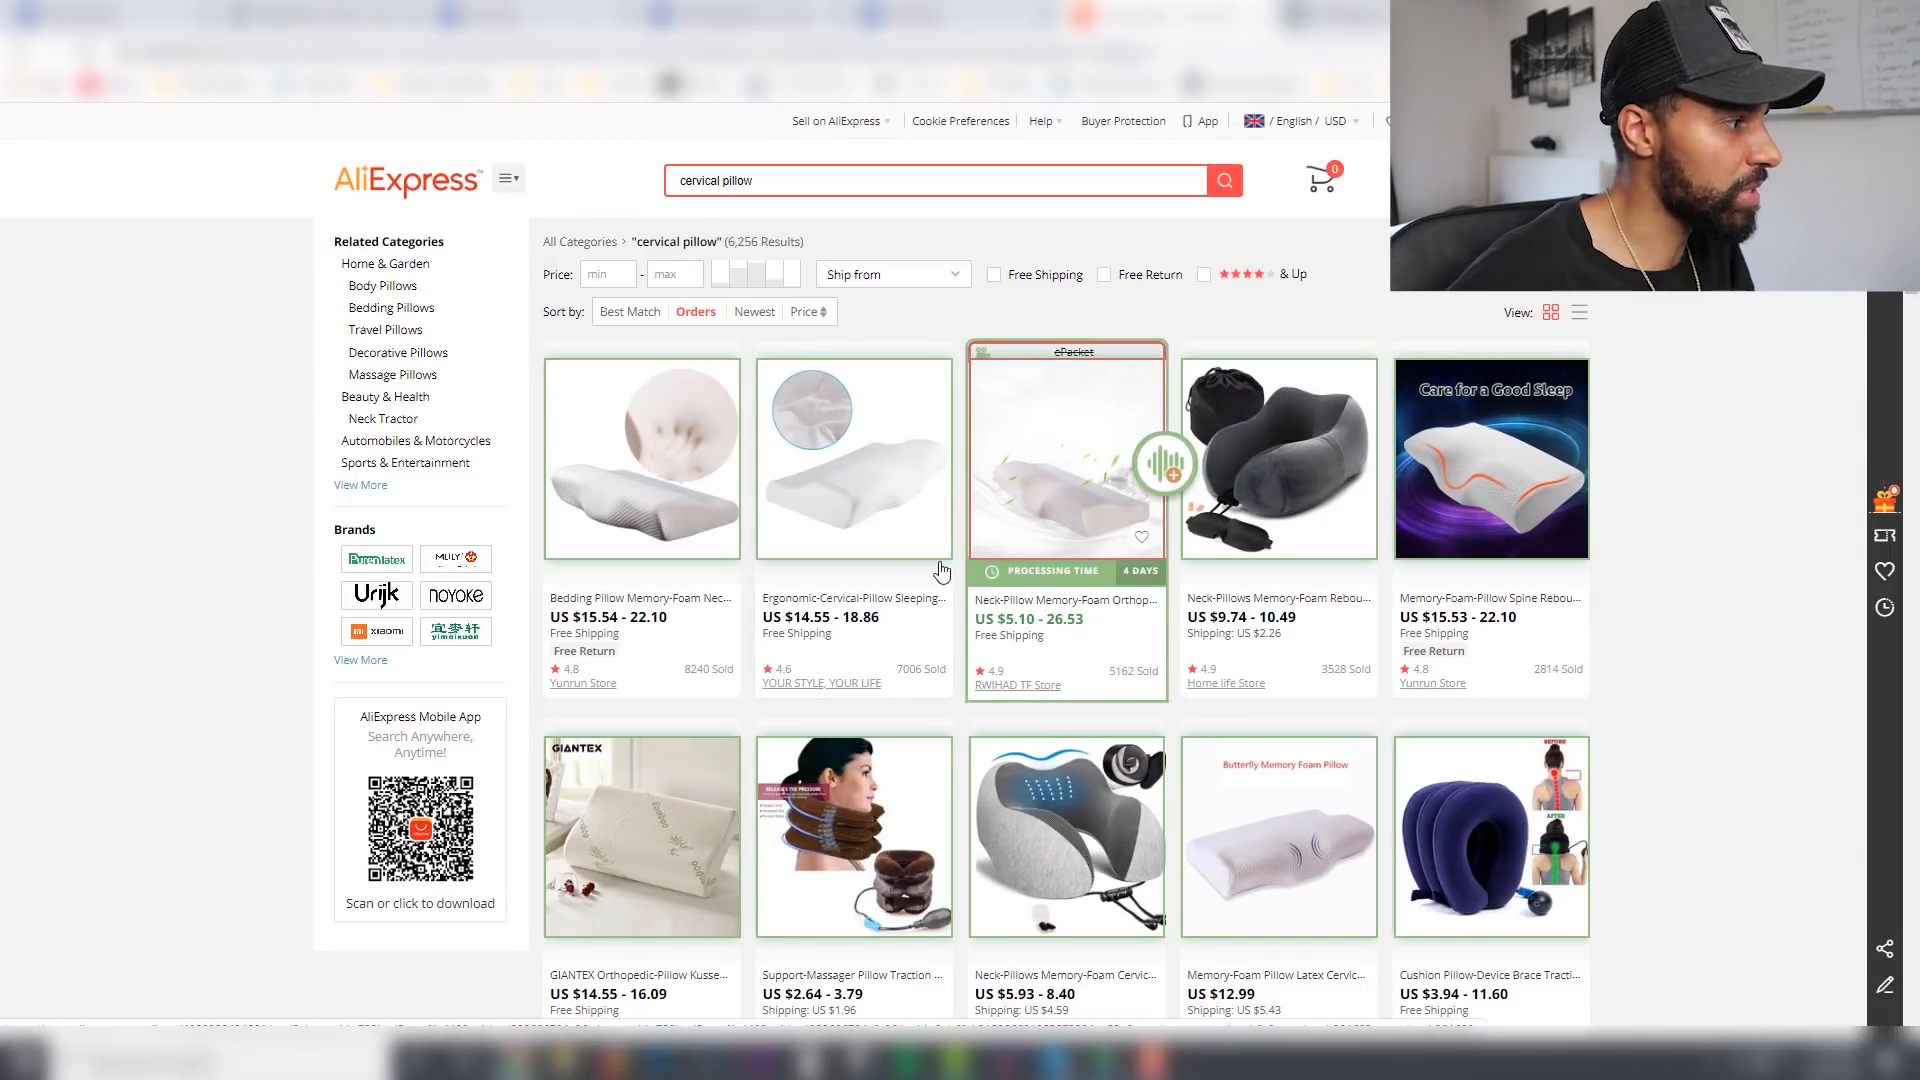
click(675, 605)
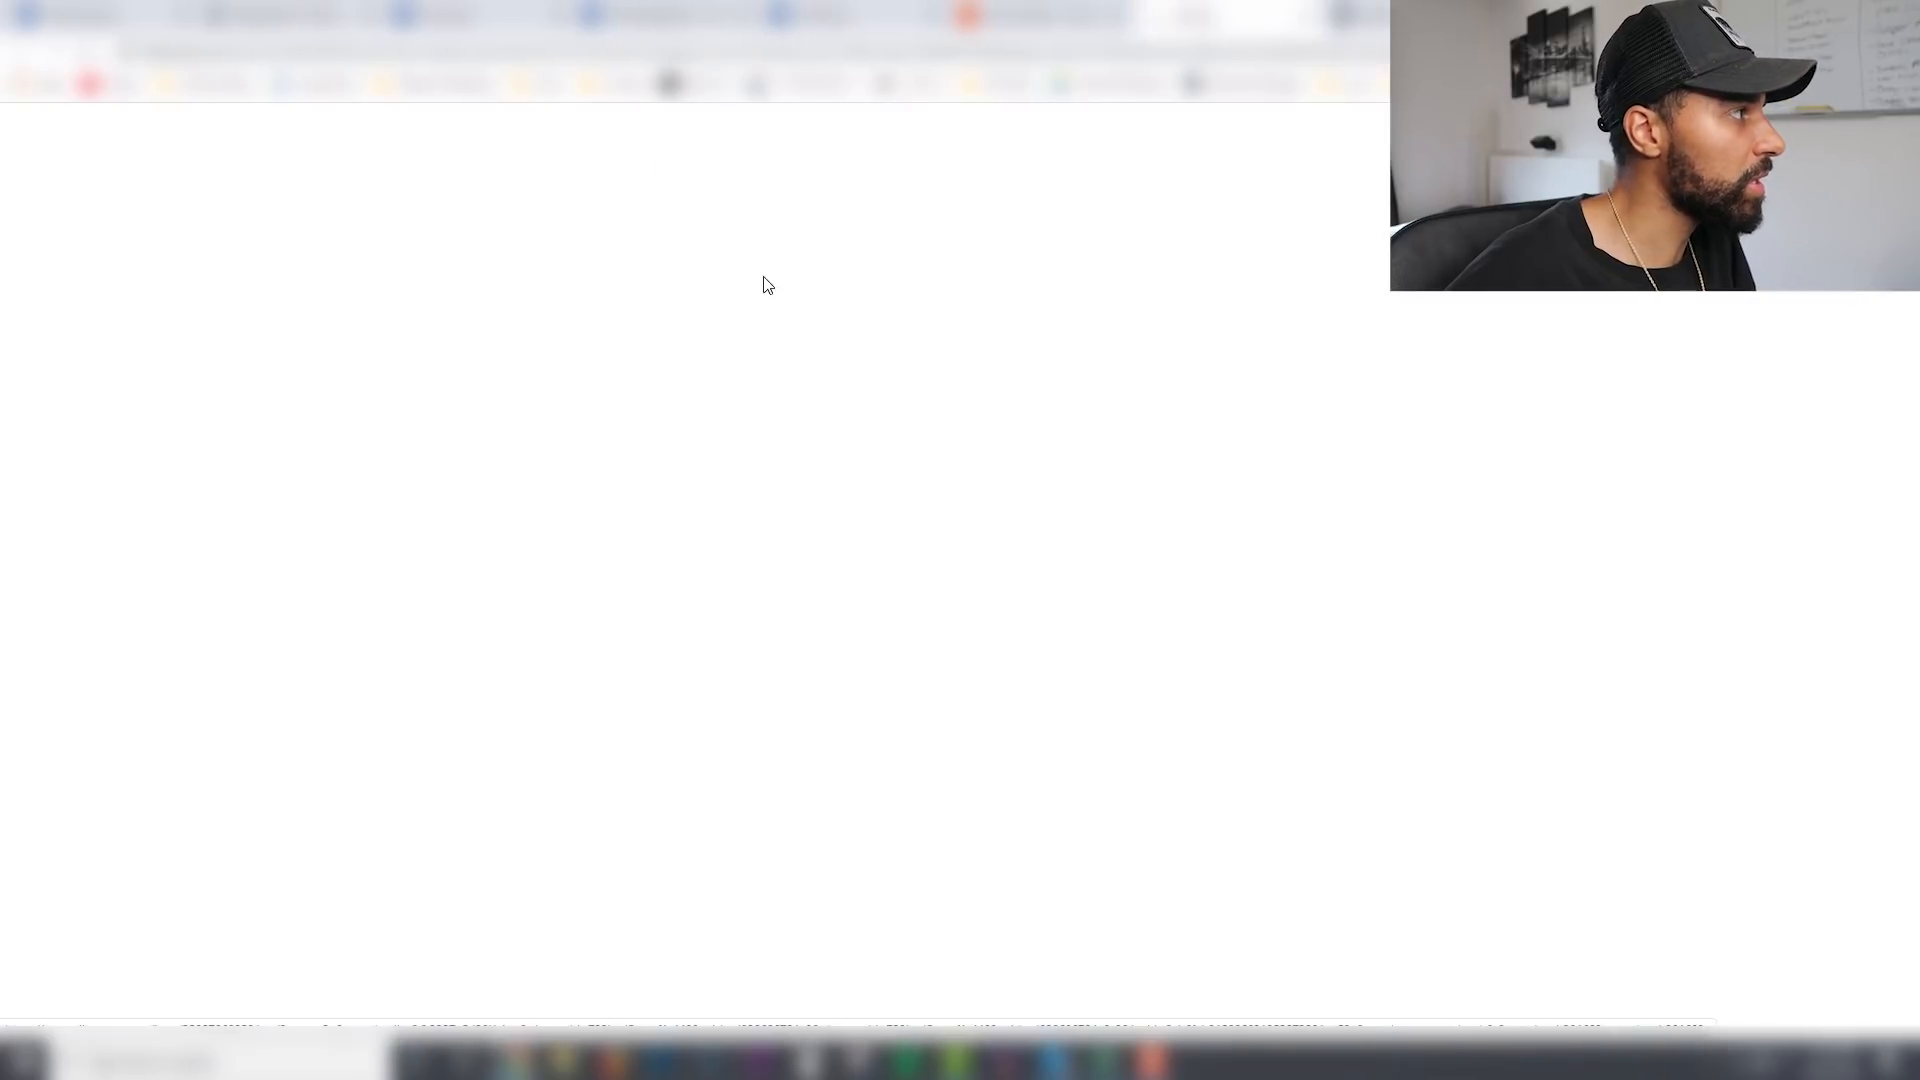
click(305, 18)
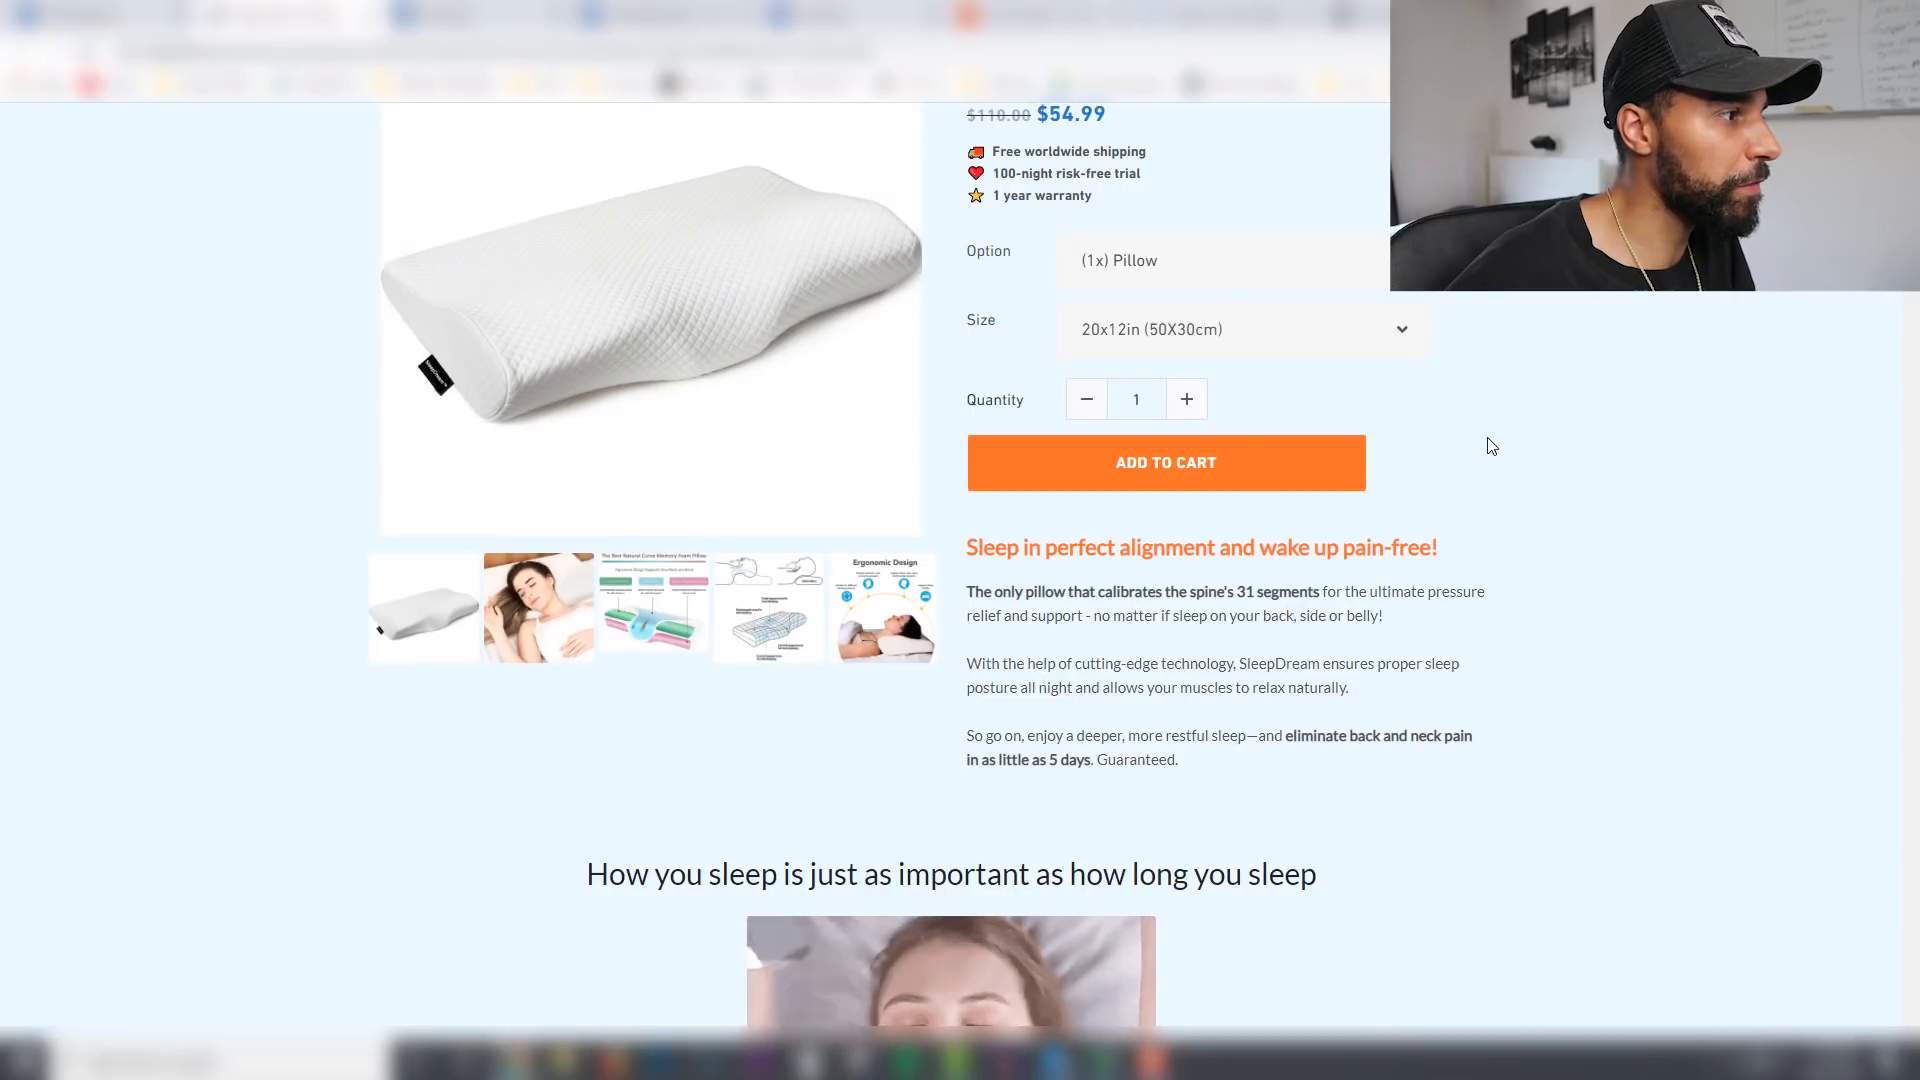
Step: View the pack options offered for the pillow on SleepDream's product page
scroll(1141, 283, up, 2)
click(1256, 397)
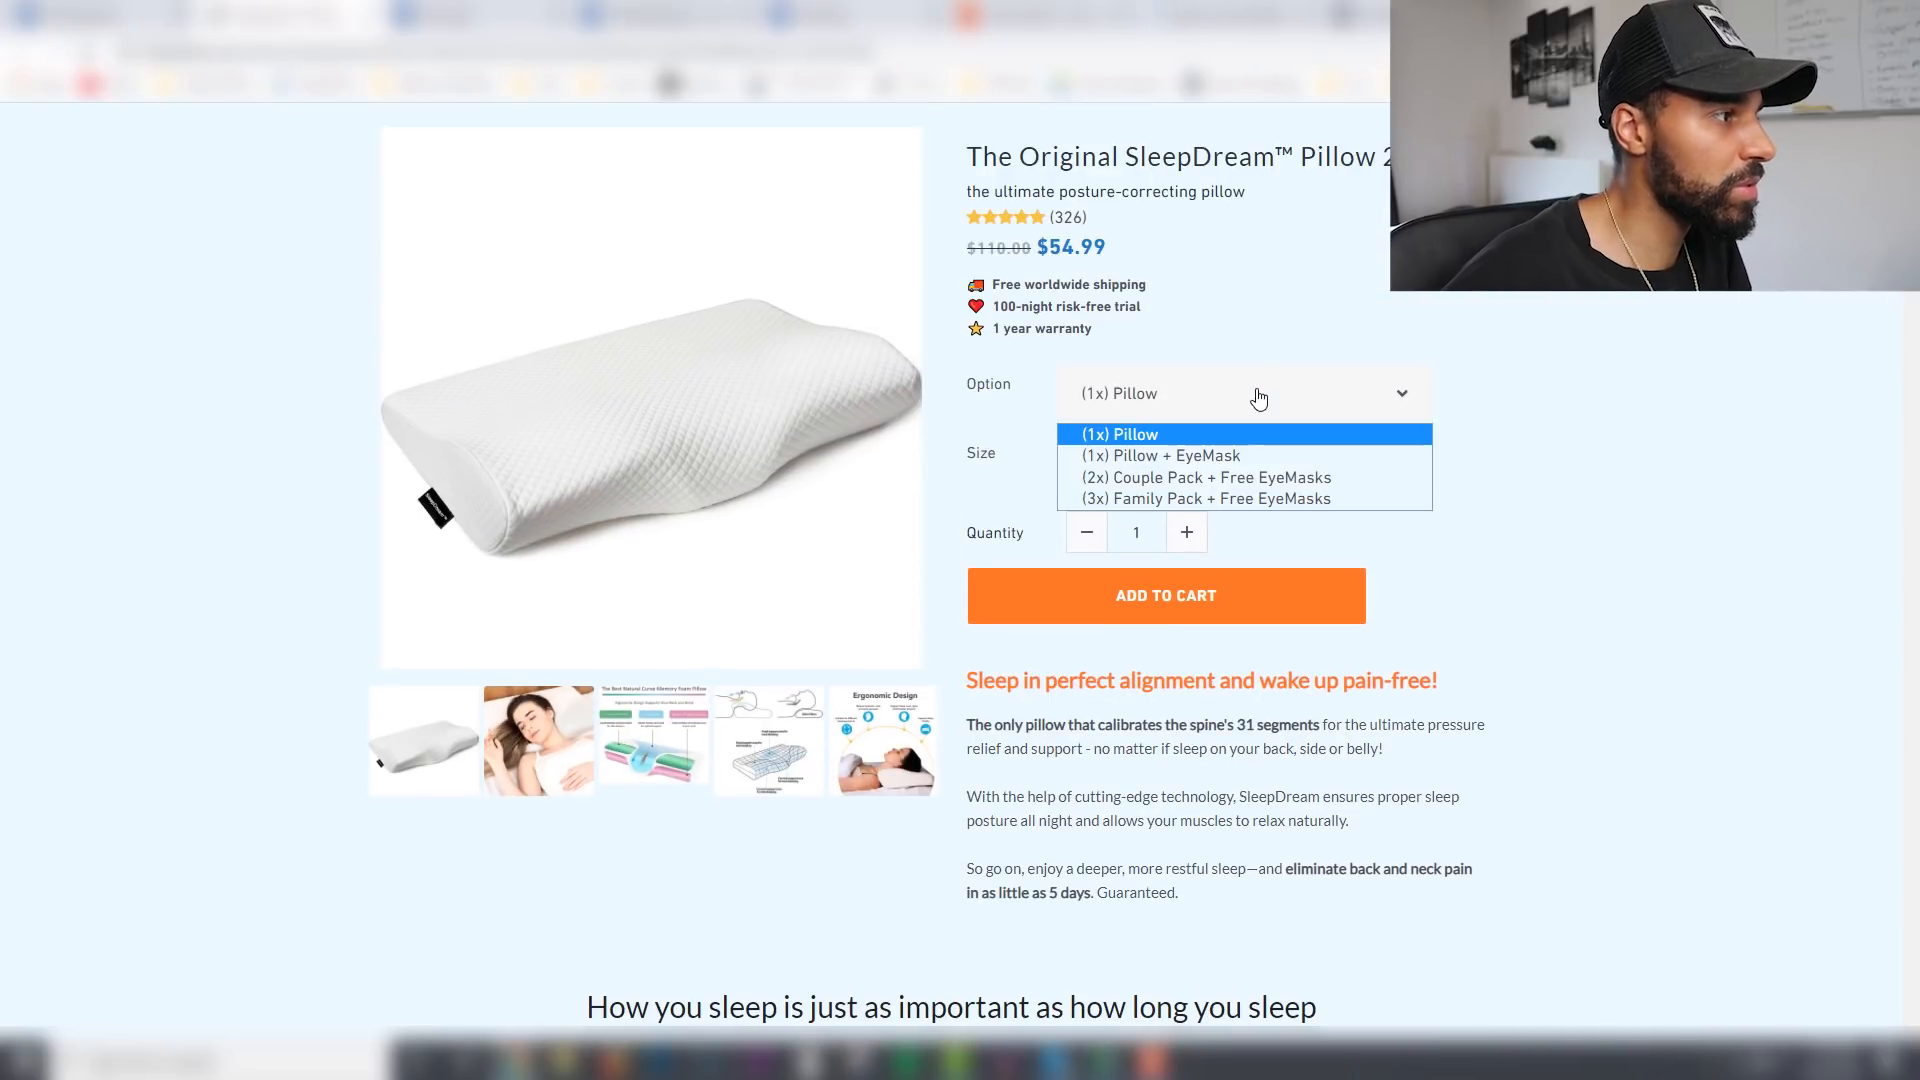
click(1251, 388)
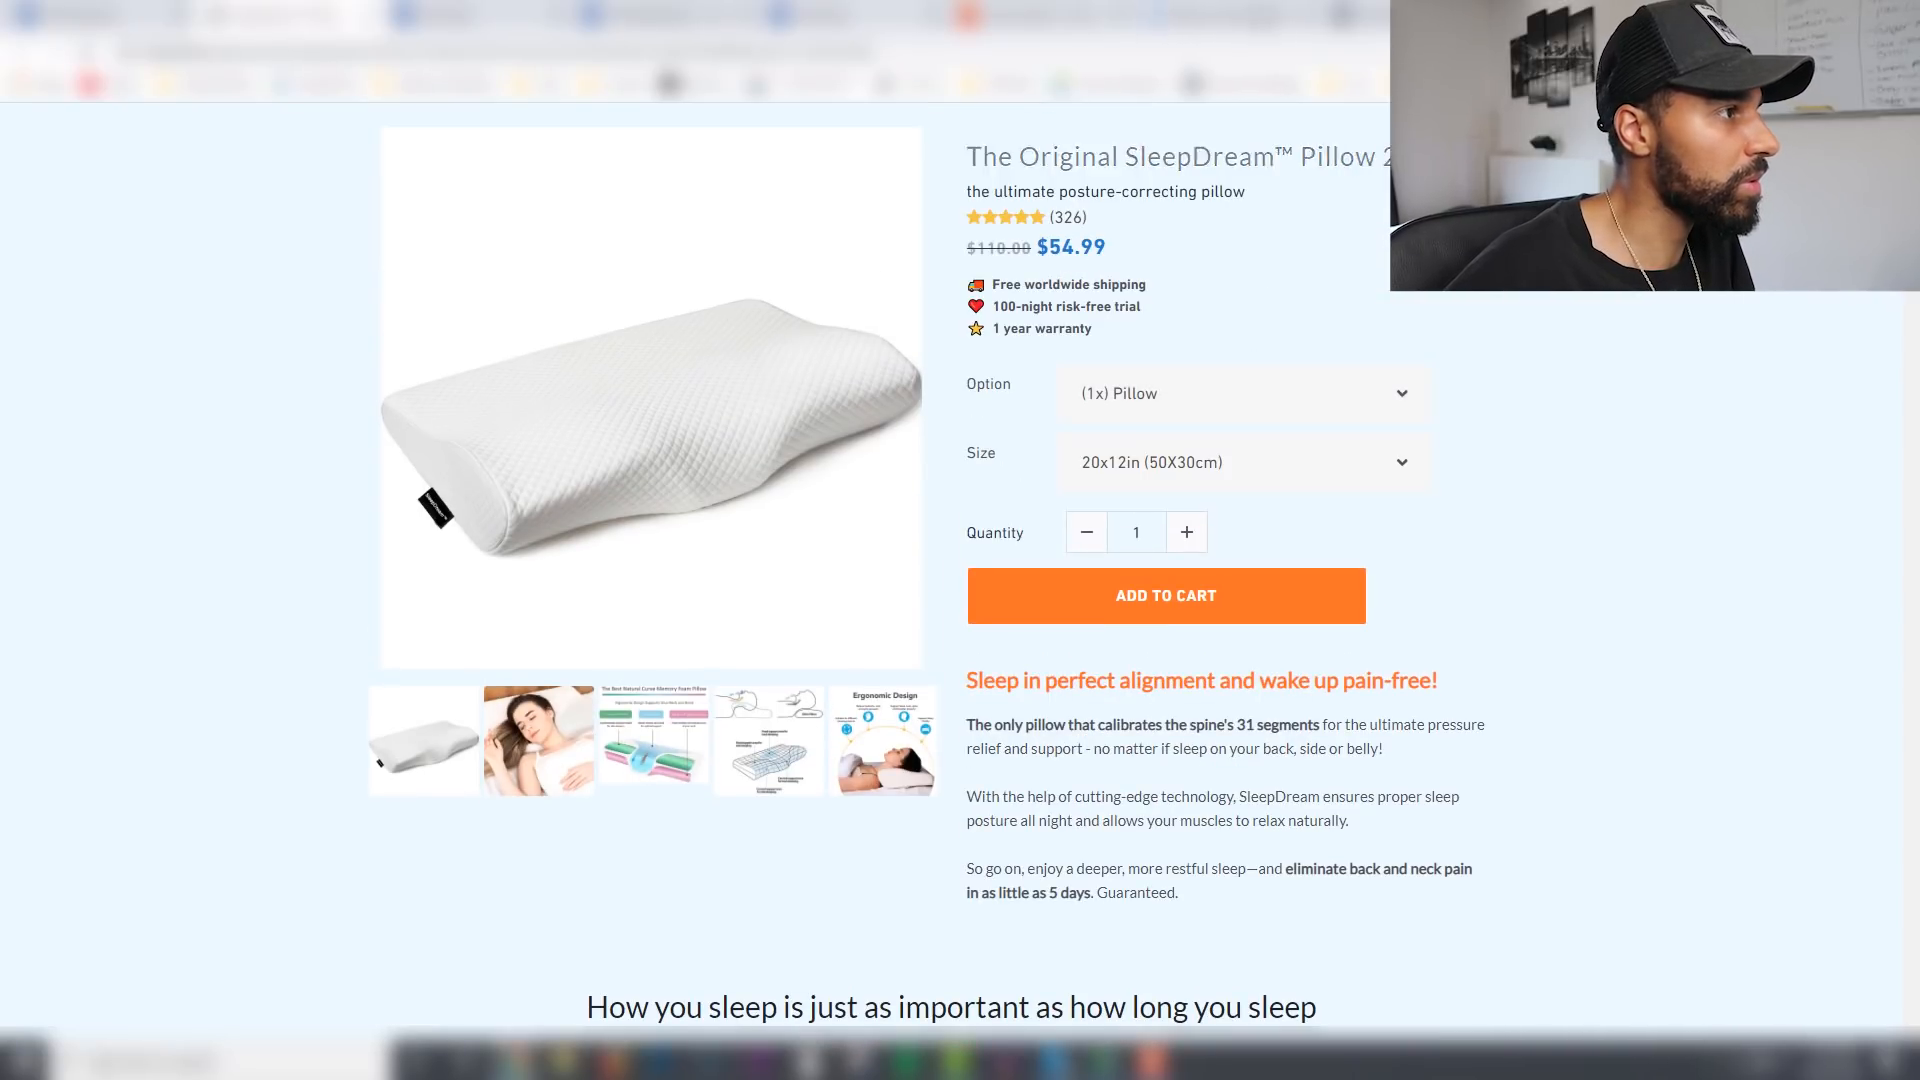
Step: Check the AliExpress pillow's prices when shipped from China in sizes 50 x 30 x 10 cm and 60 x 34 x 11 cm
click(1213, 17)
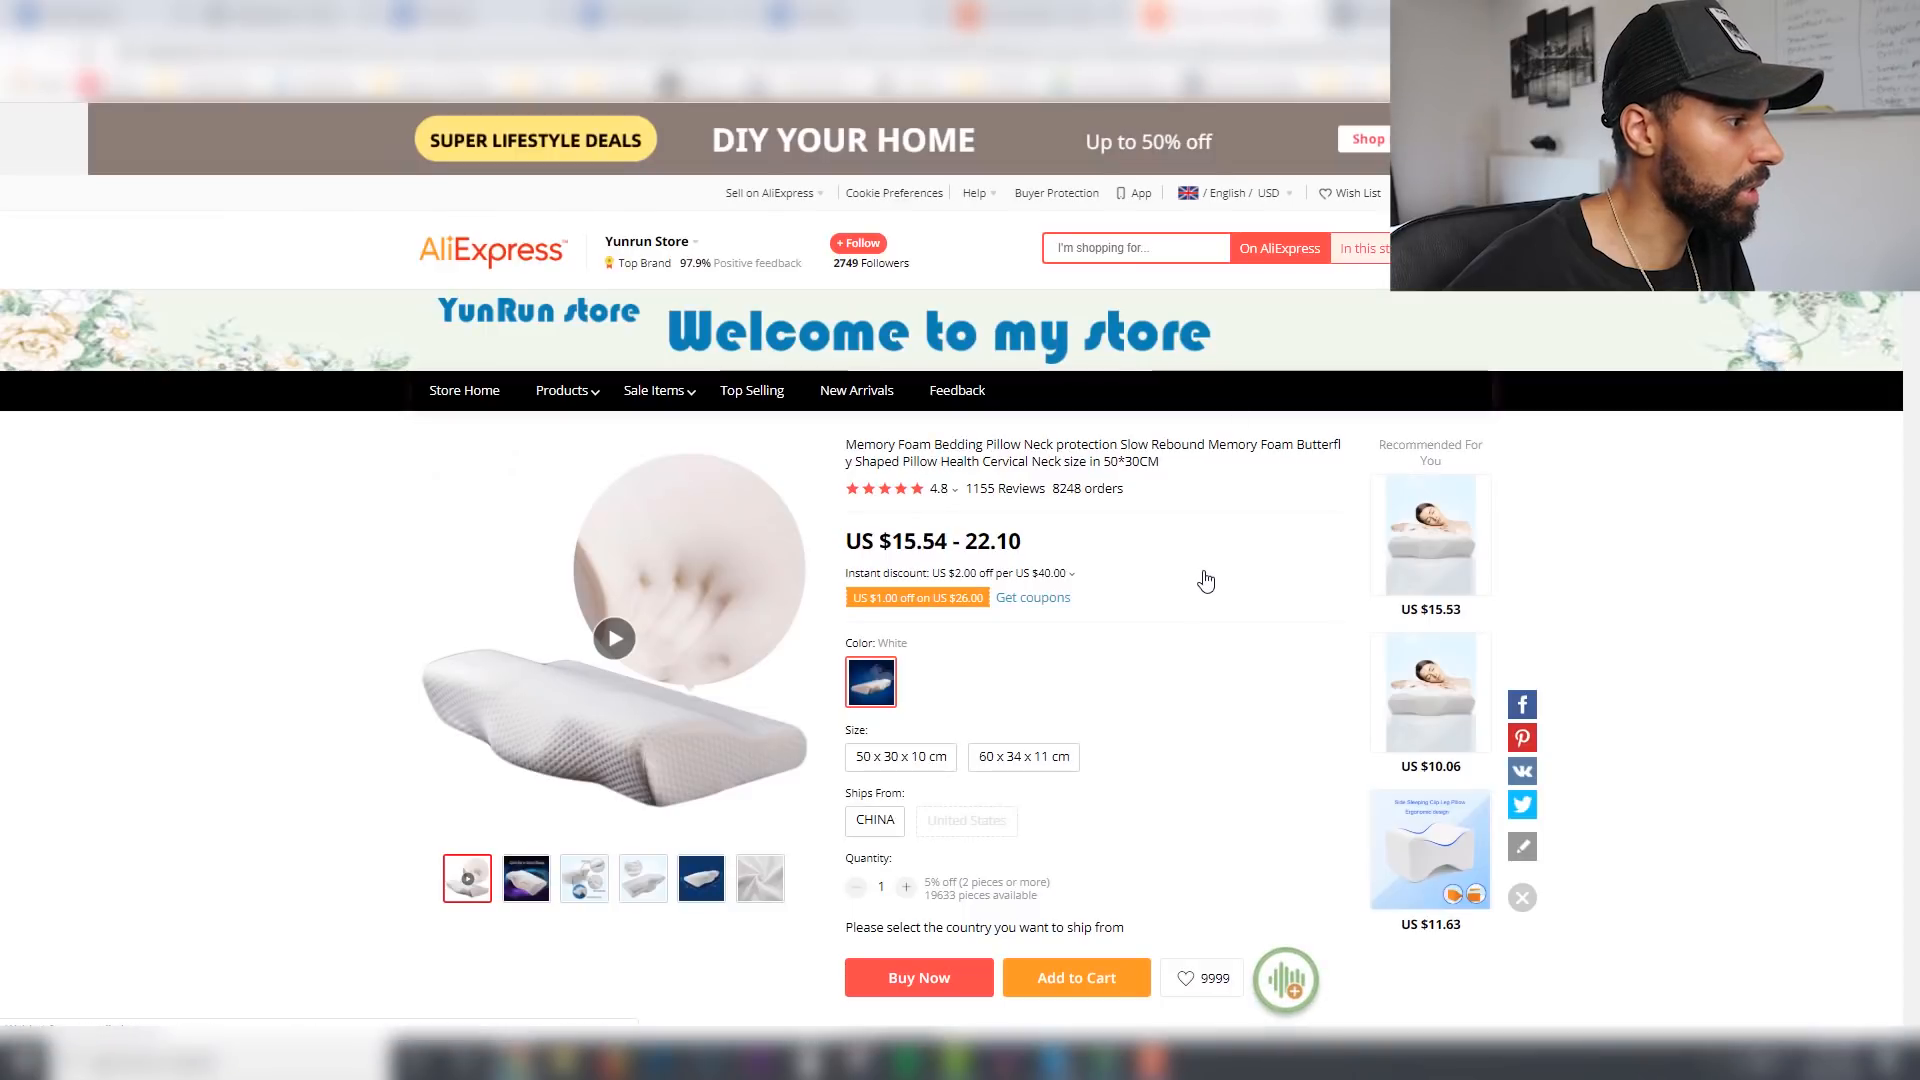
click(930, 762)
click(875, 820)
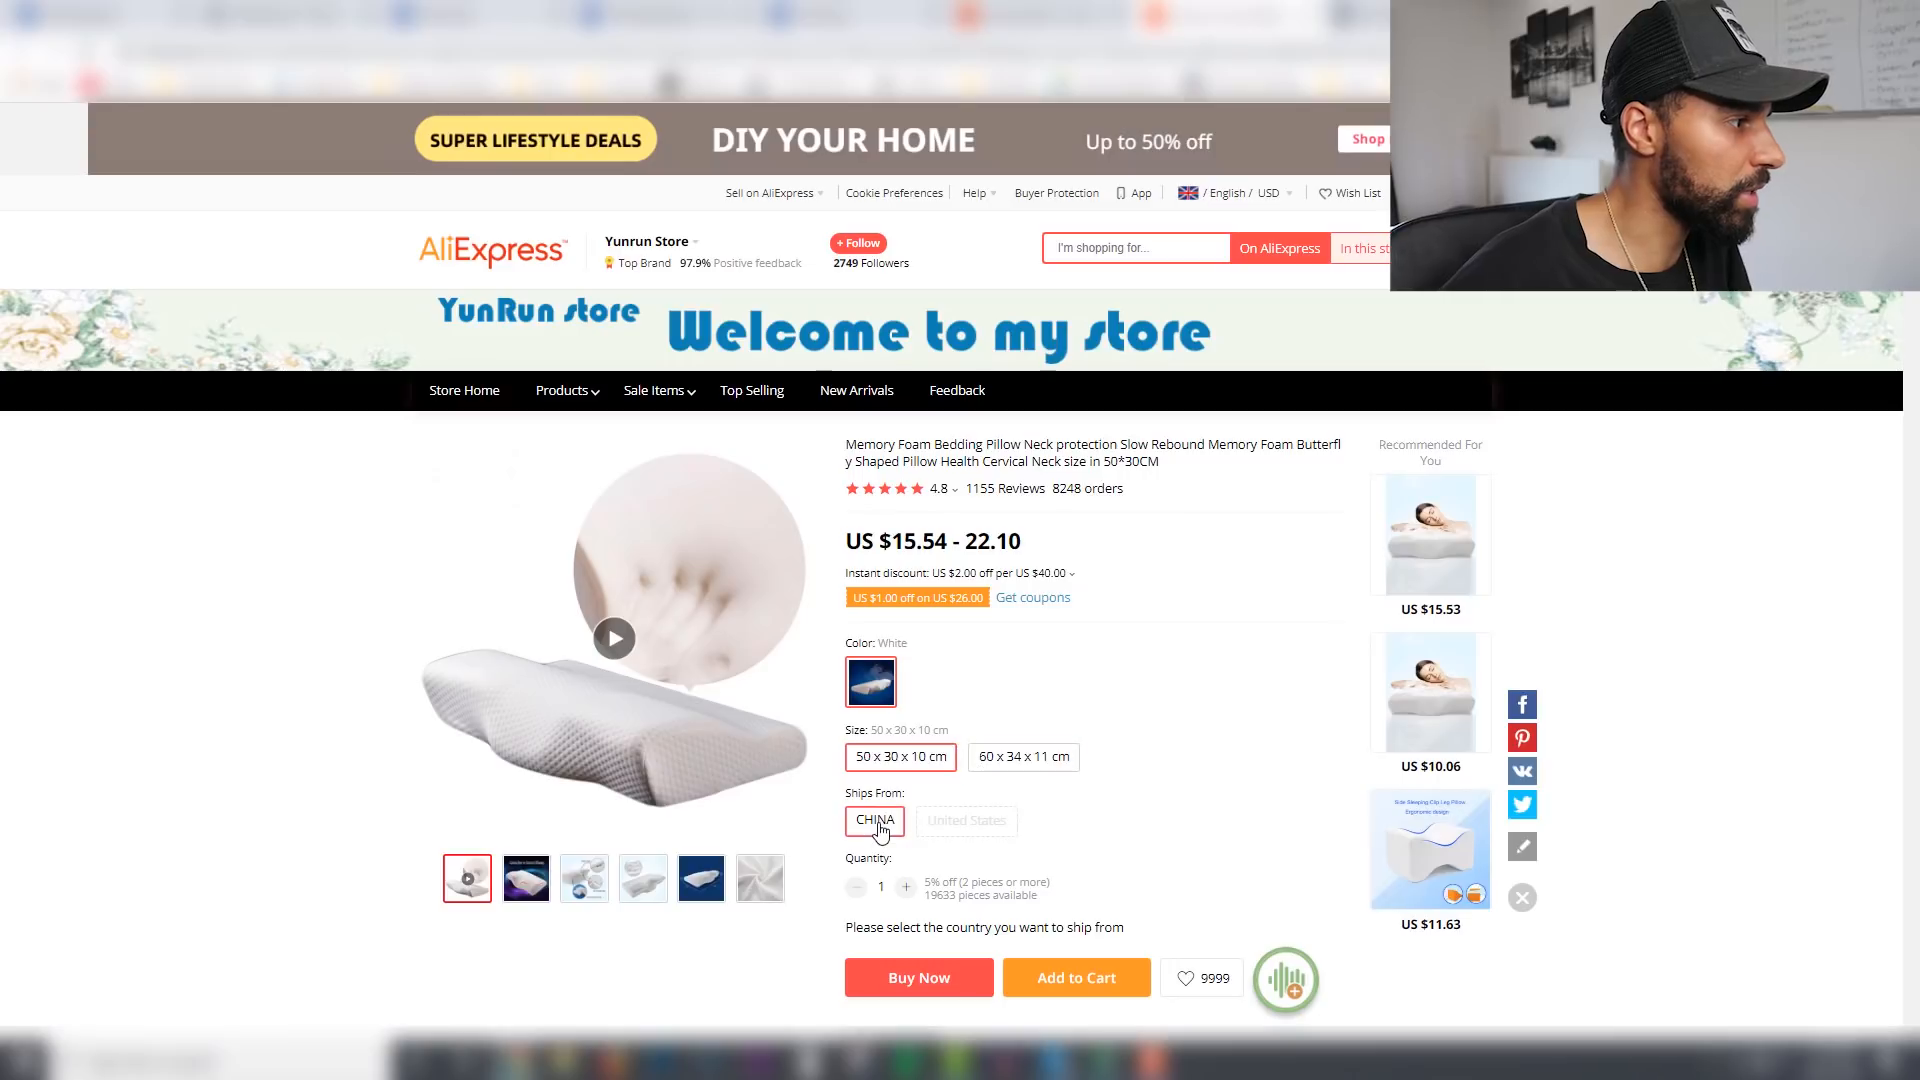
scroll(1200, 694, down, 2)
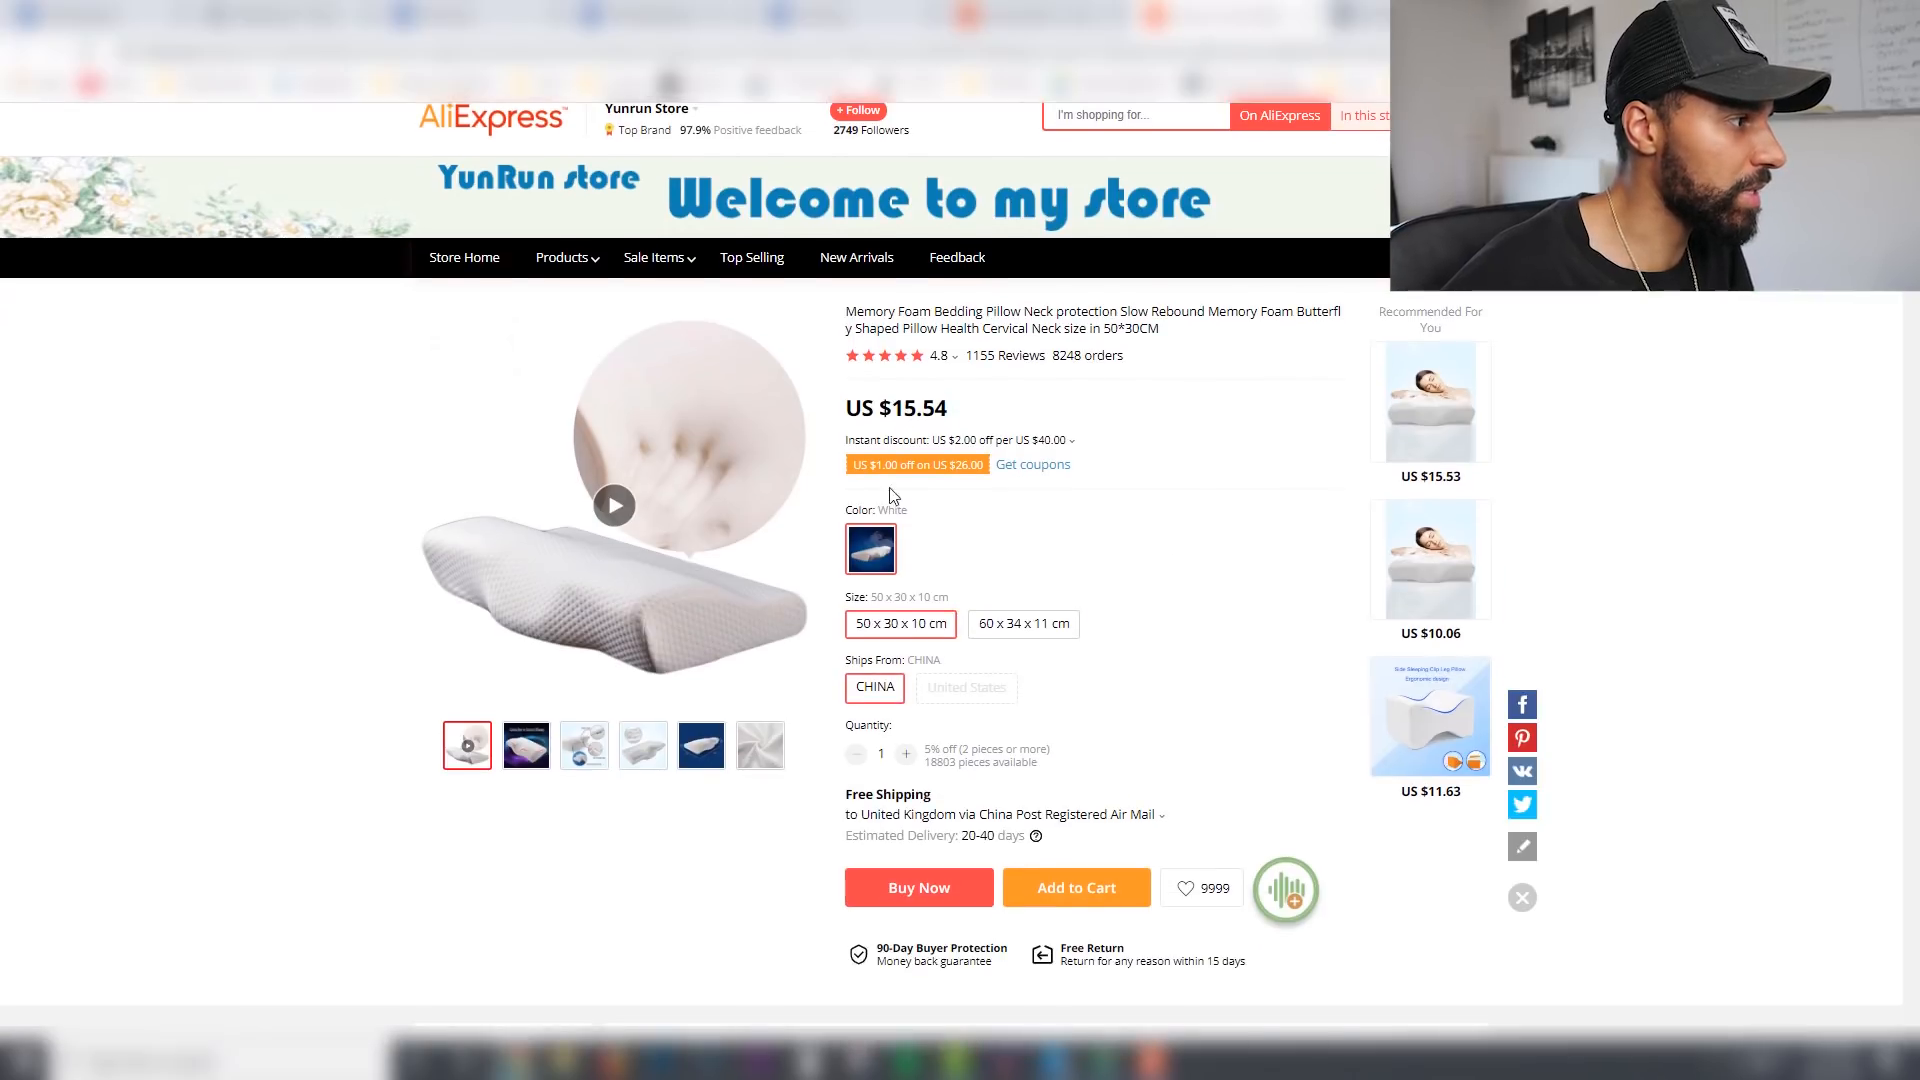
click(1000, 630)
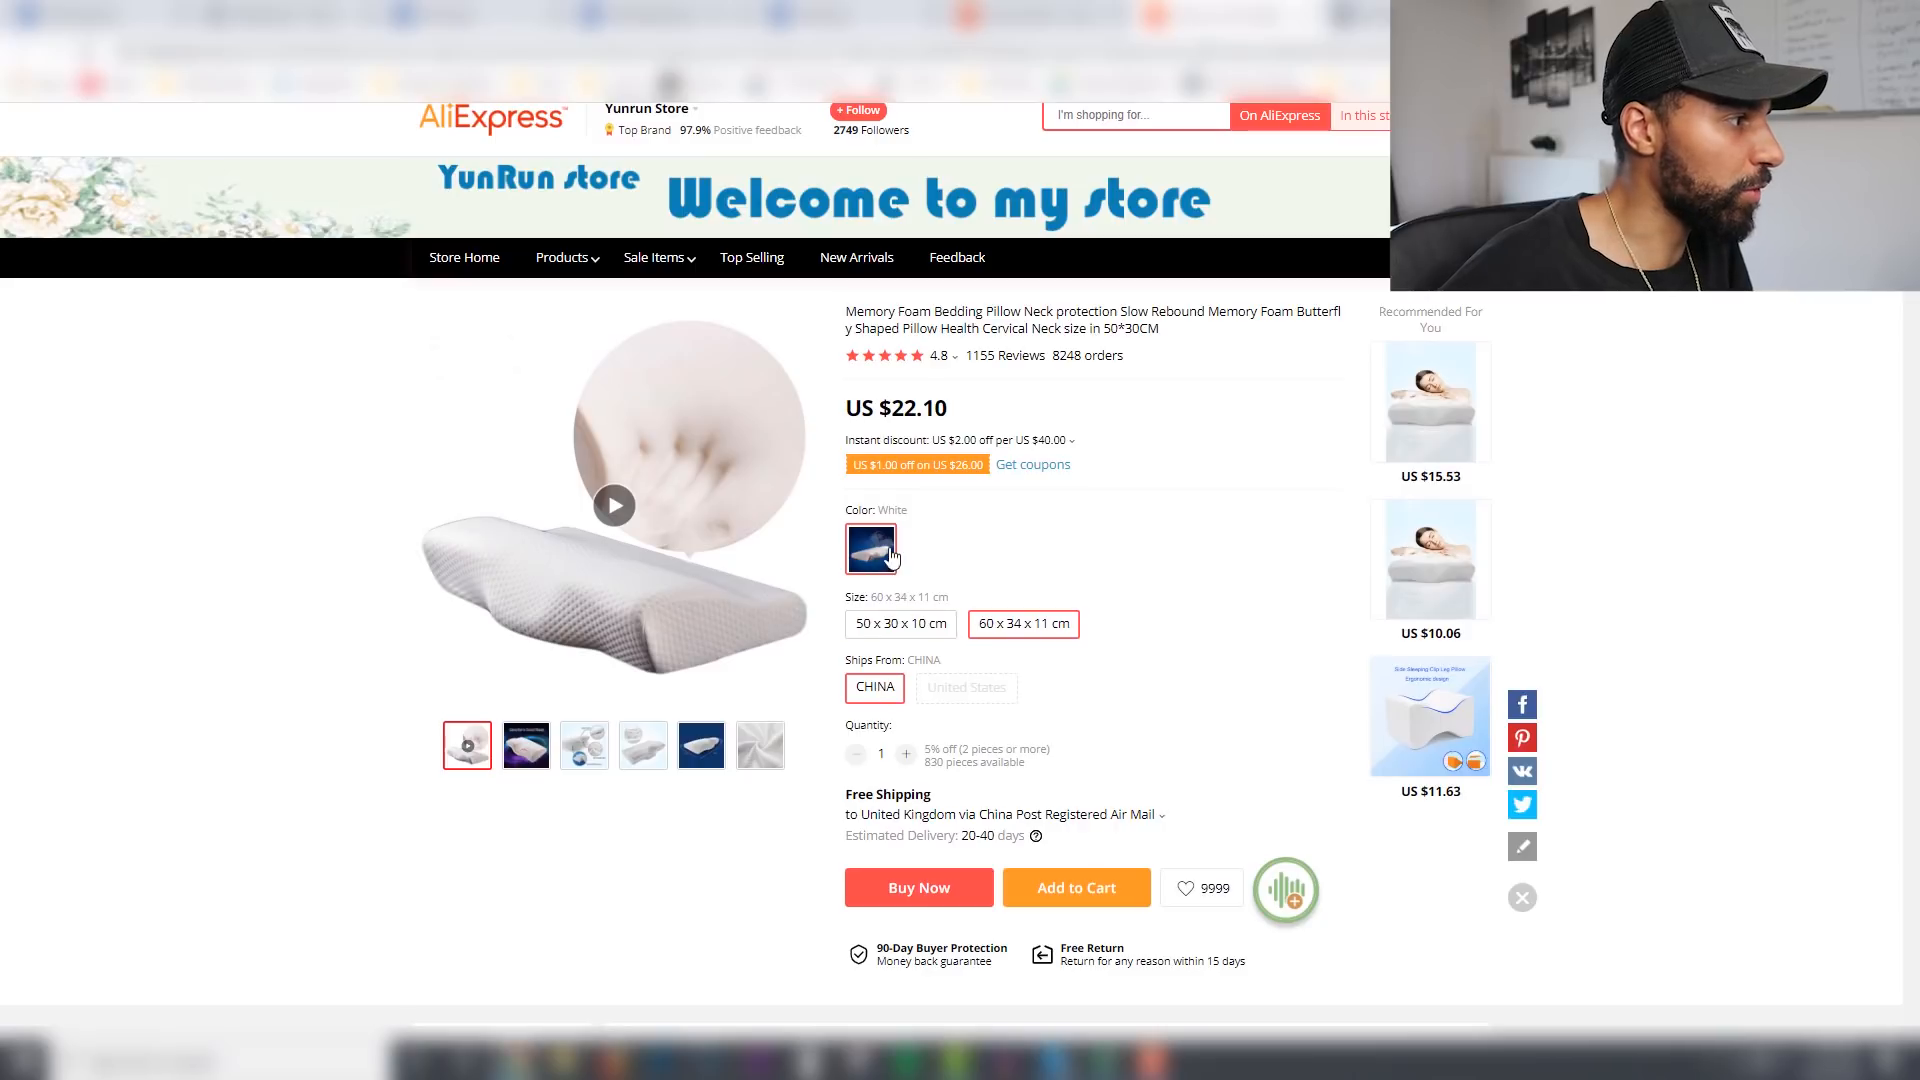
Step: Select size 24x13in (60X32cm) on SleepDream's product page and compare its price with the AliExpress listing
key(ctrl+Tab)
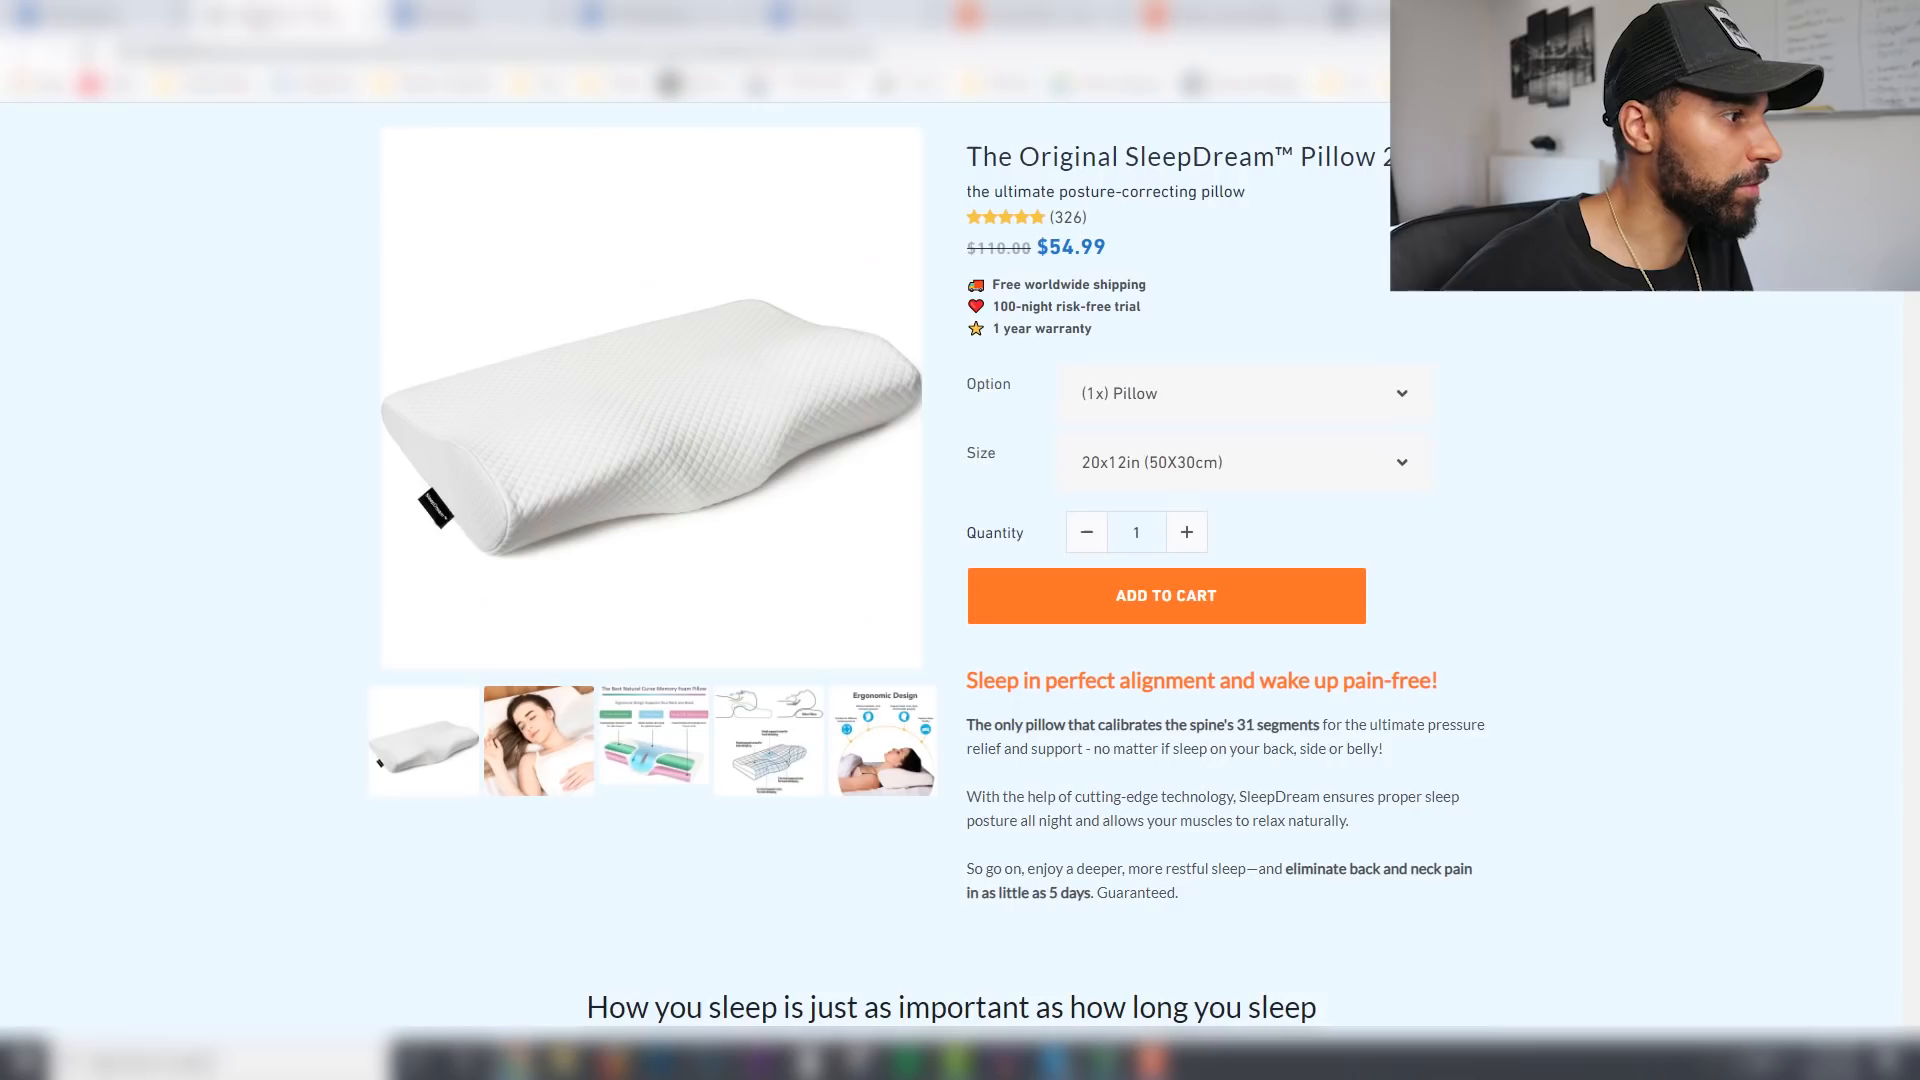
click(1256, 470)
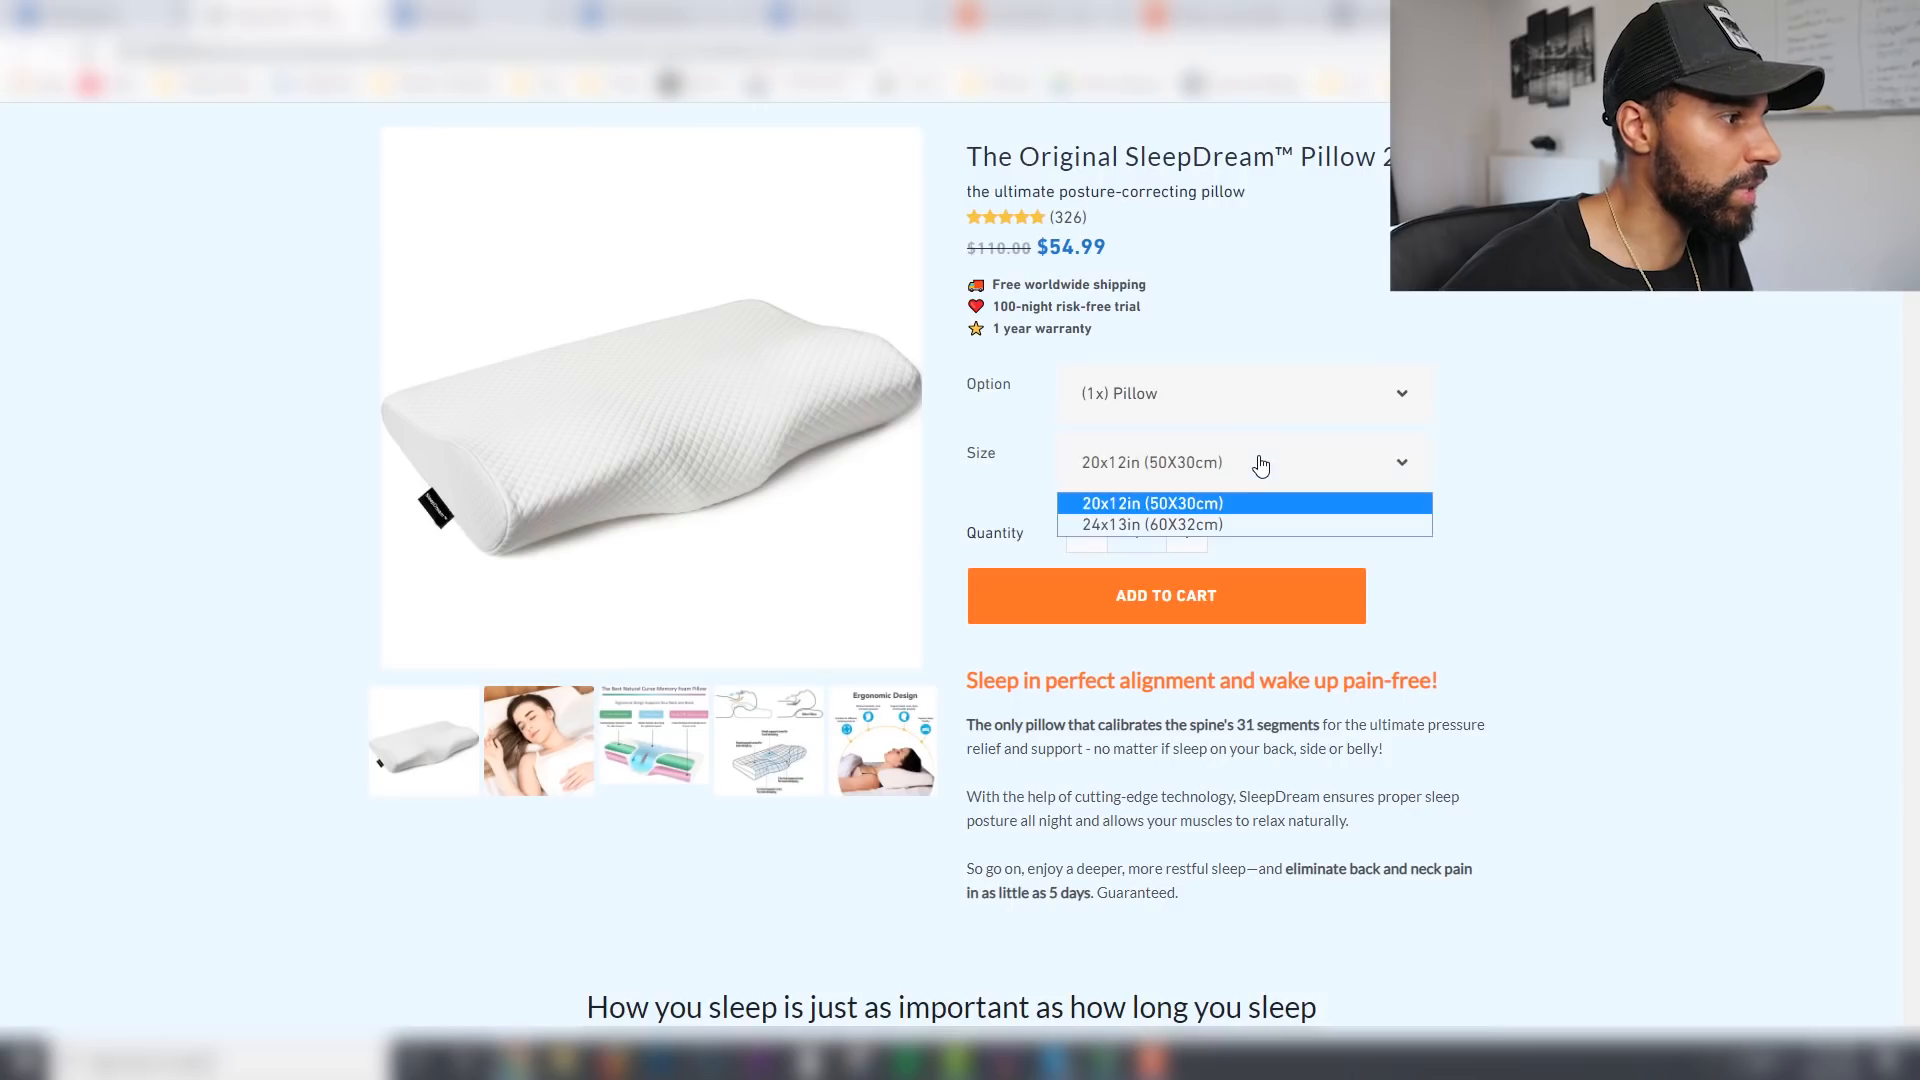
click(1195, 520)
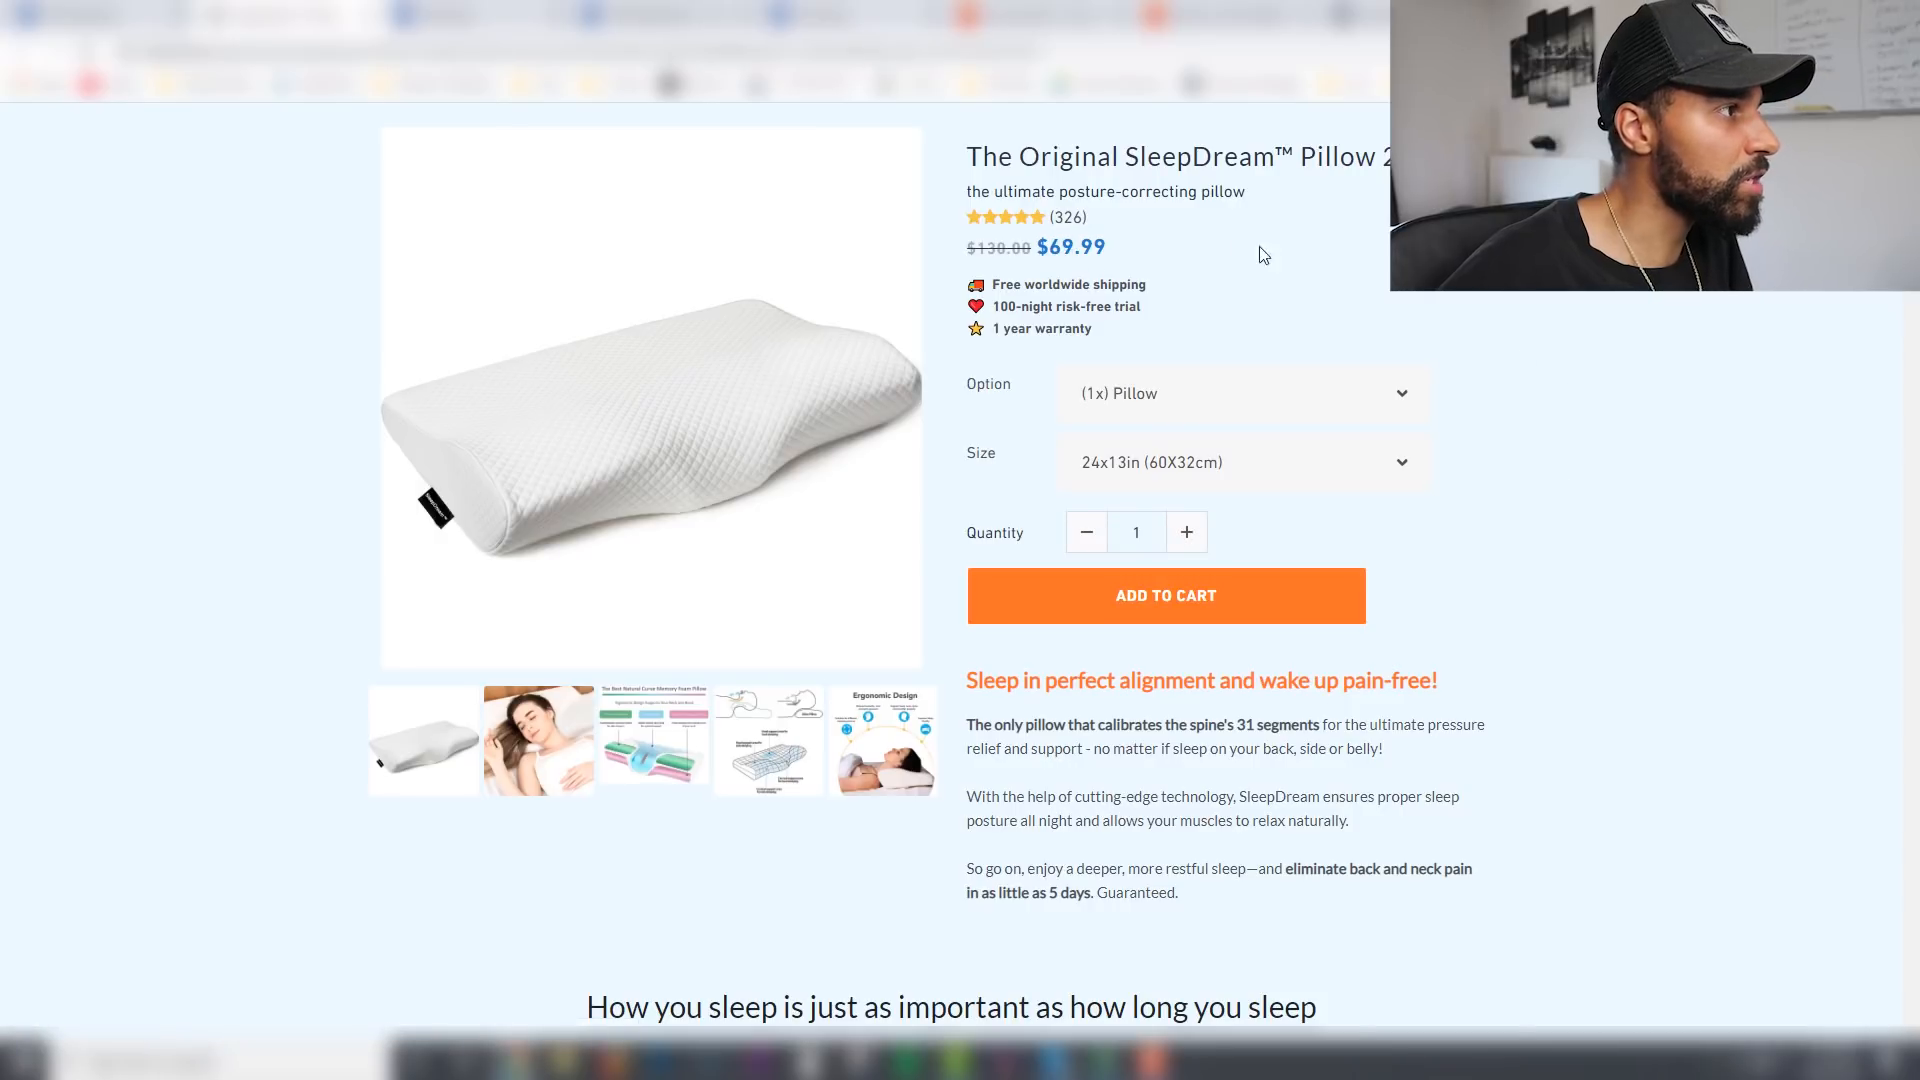
key(ctrl+shift+Tab)
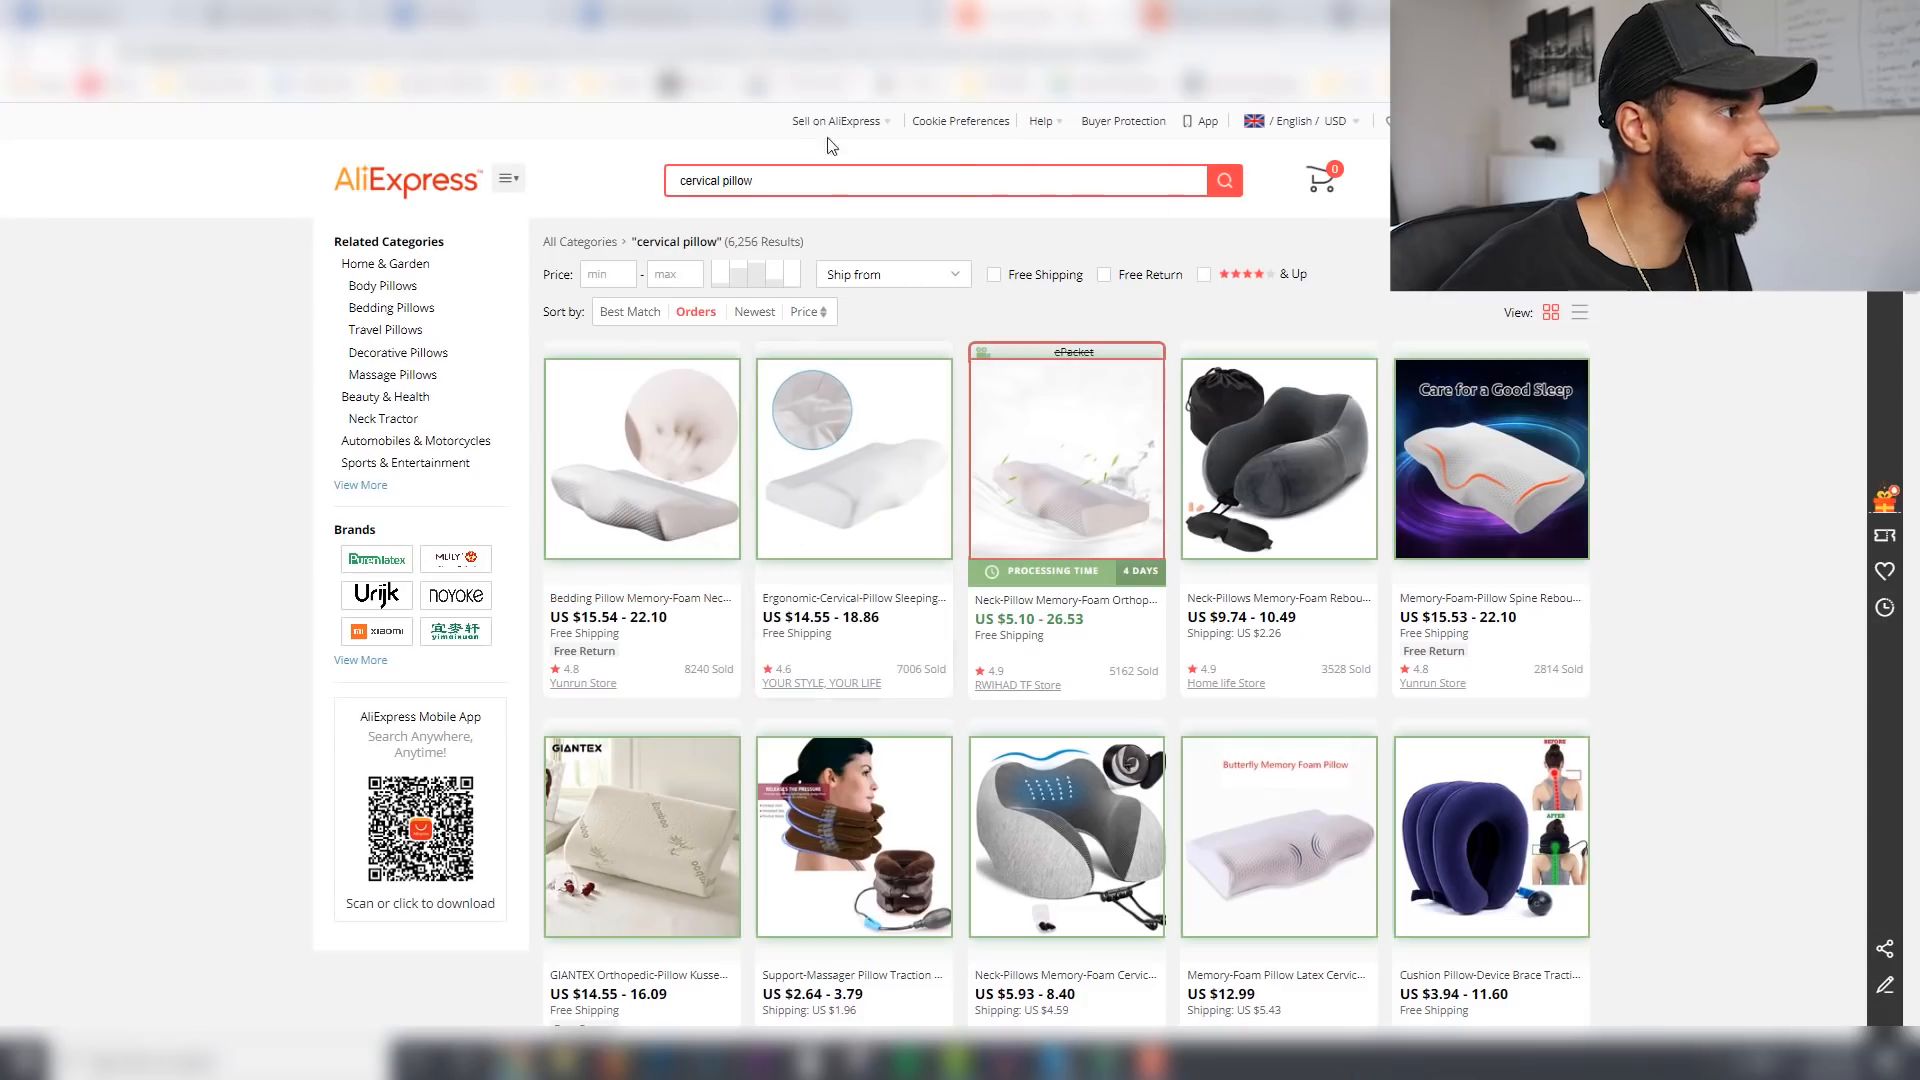
click(1202, 28)
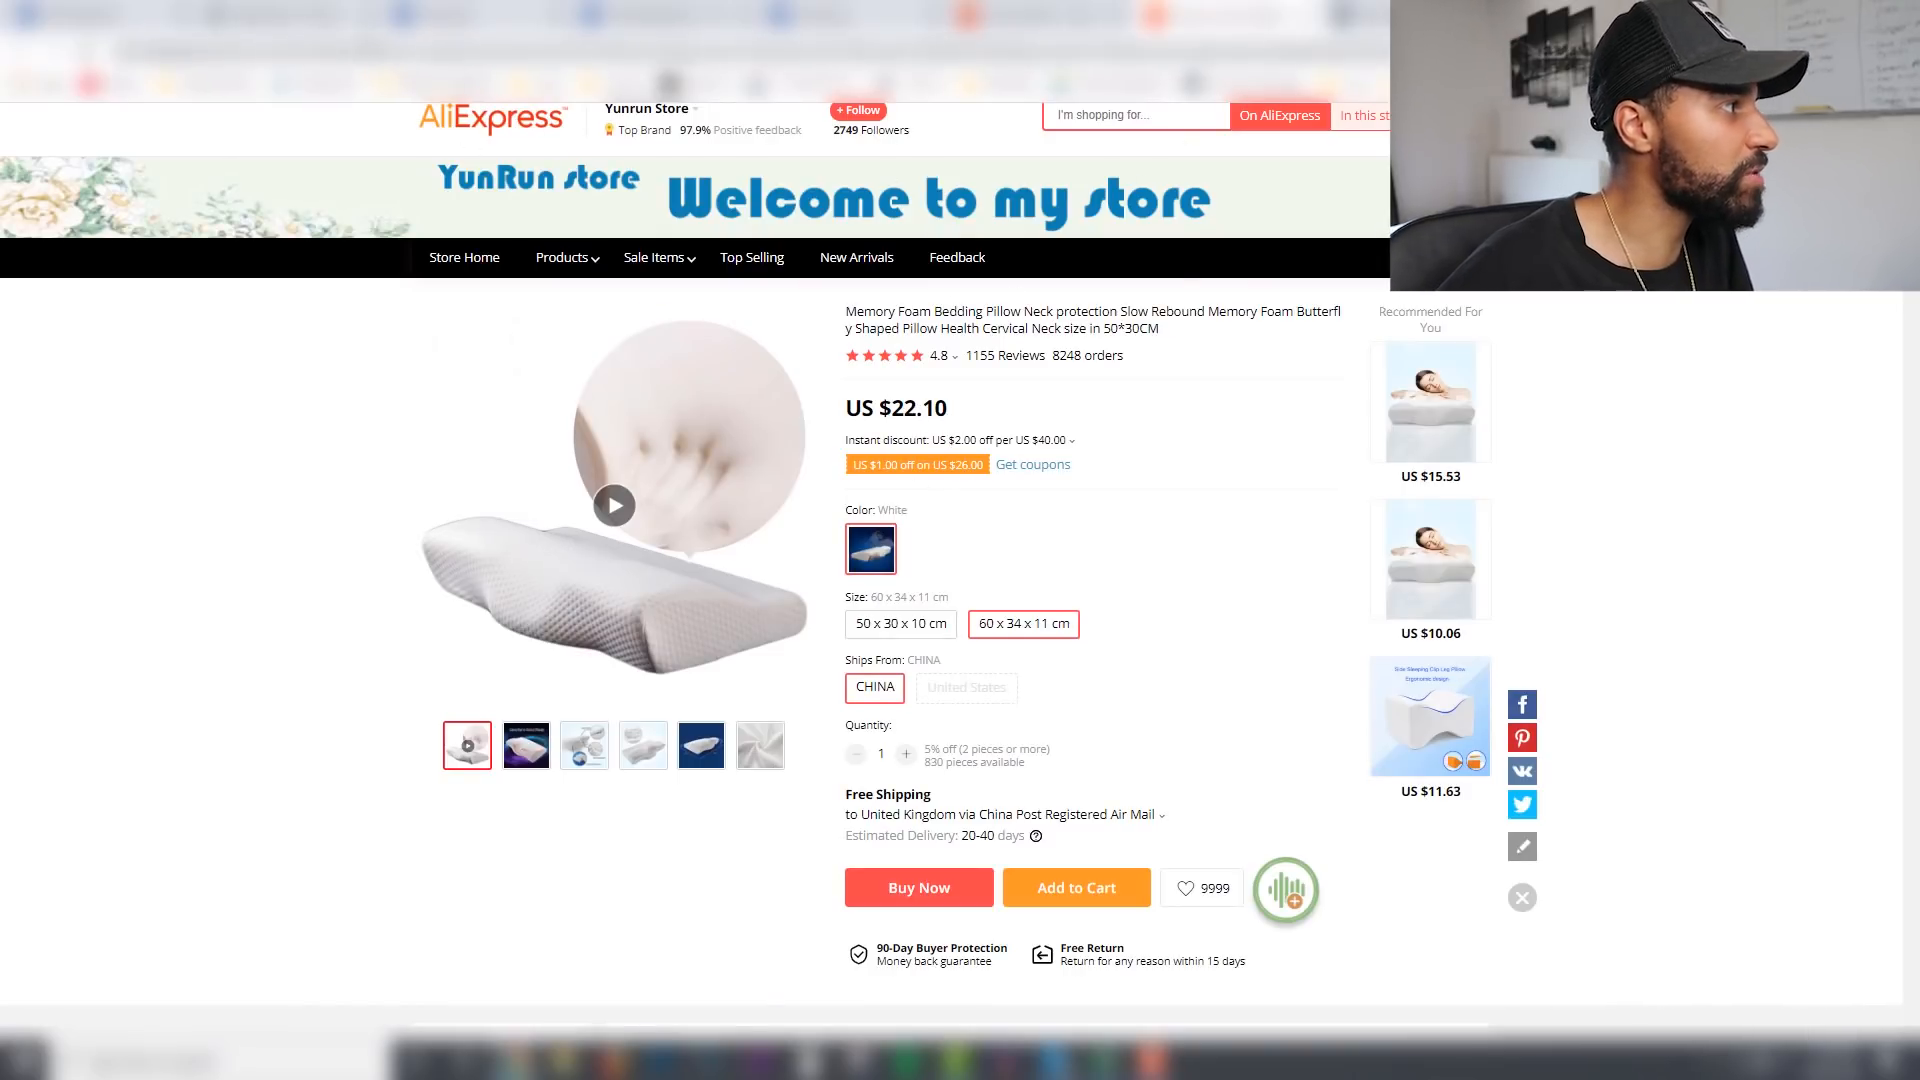
click(290, 16)
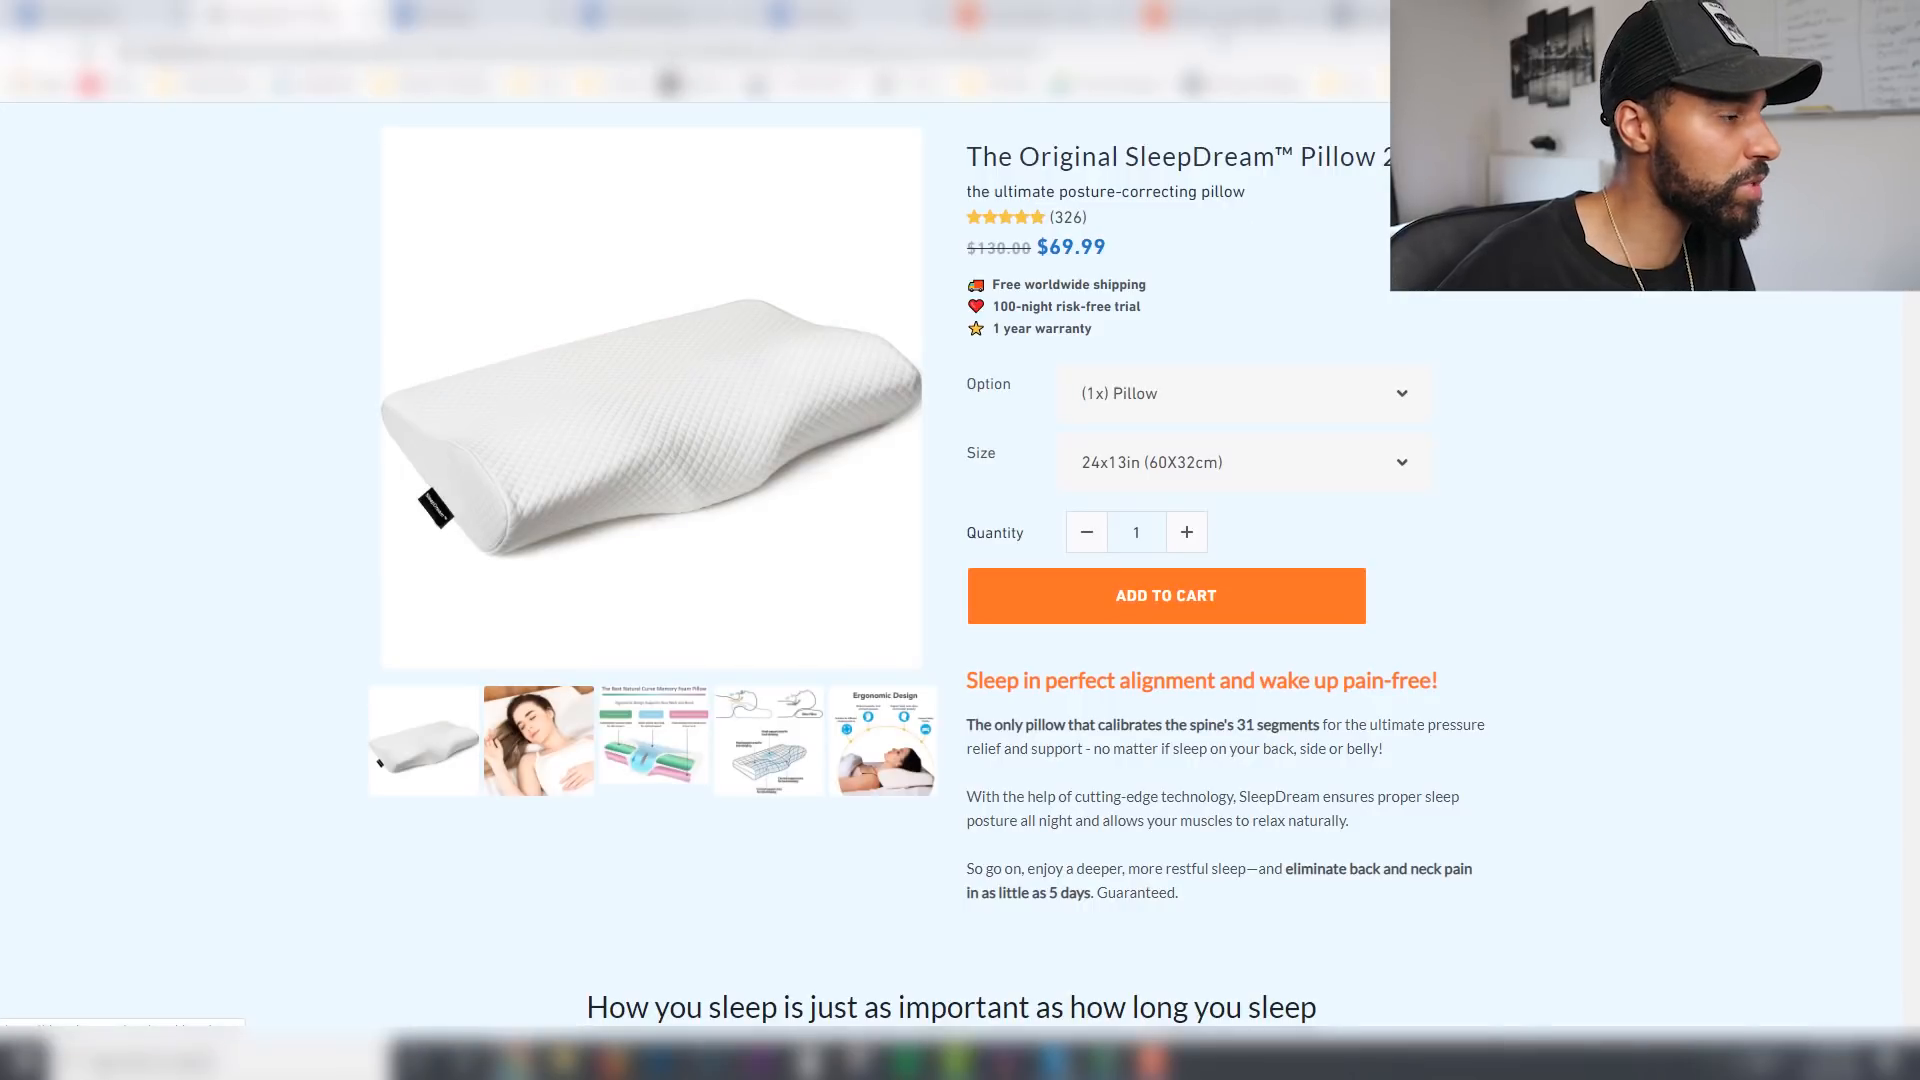
click(1230, 16)
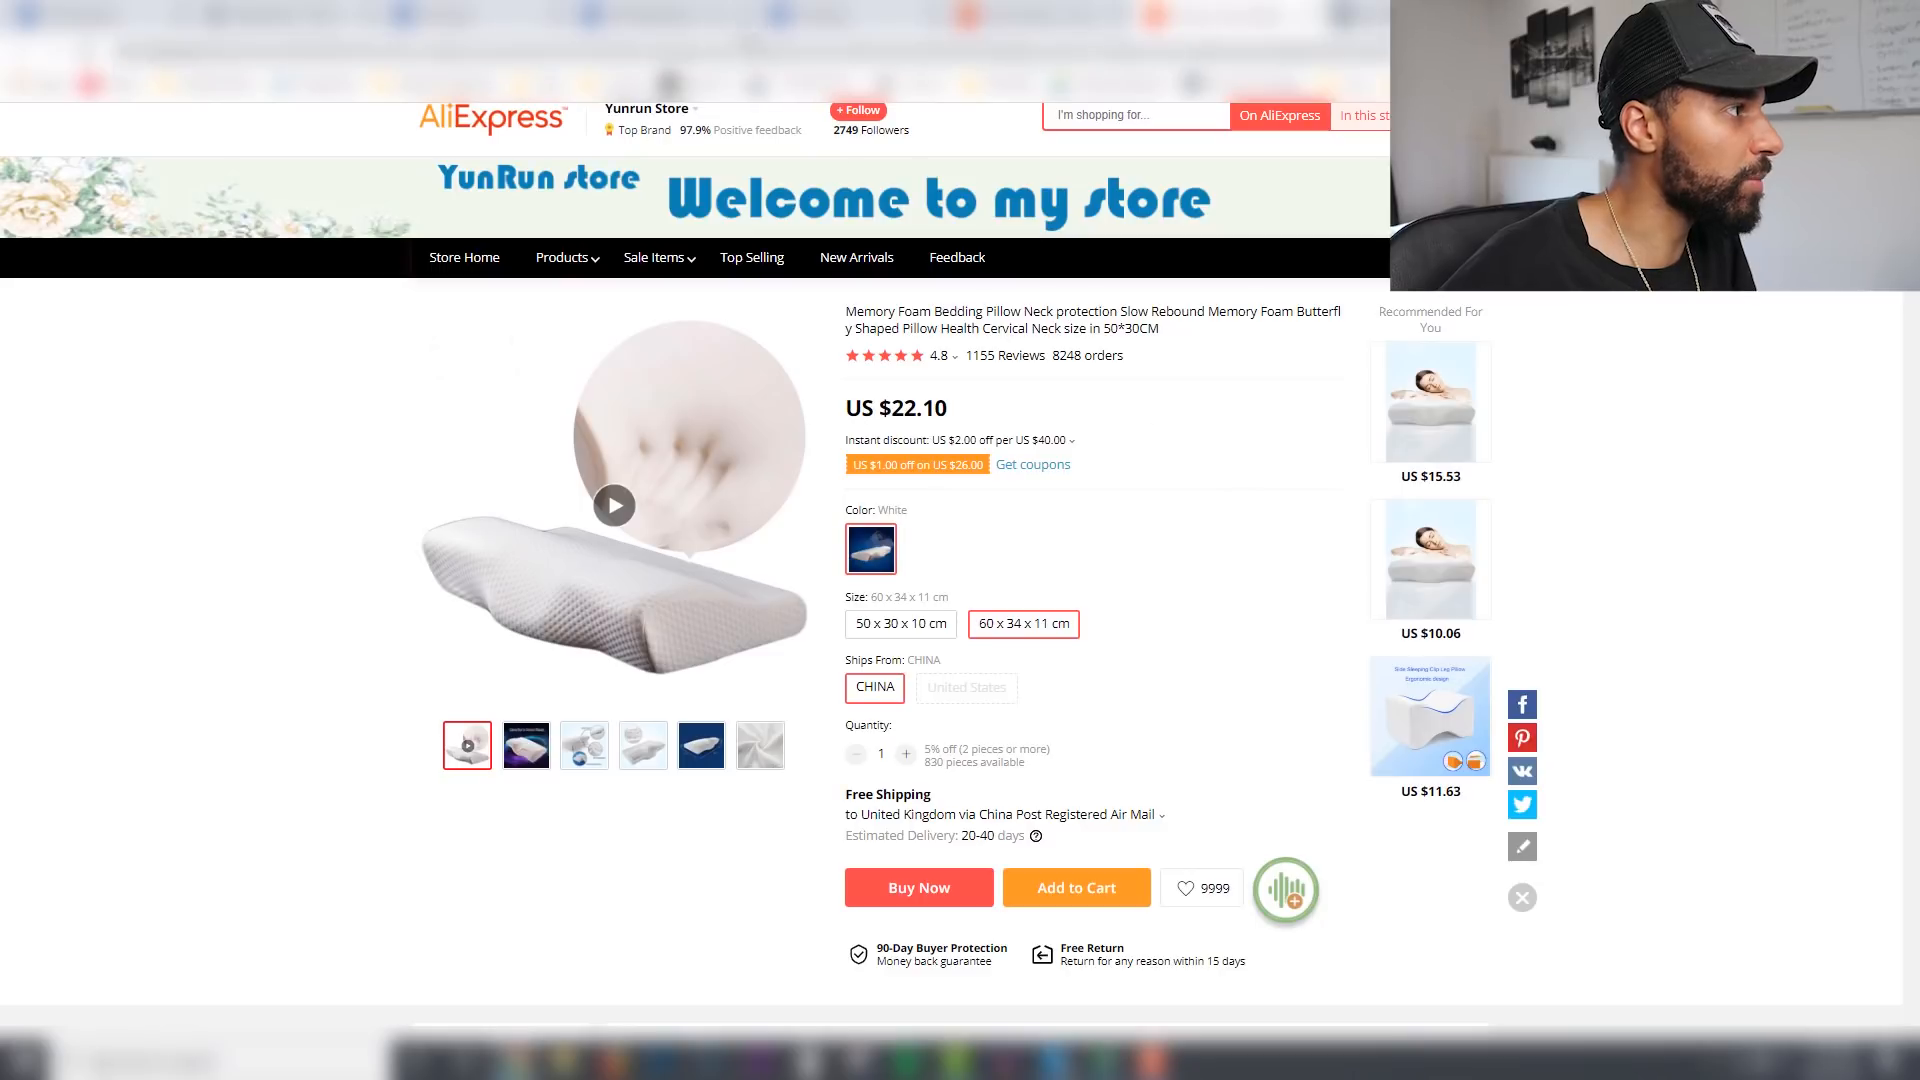
Step: Review SleepDream's active ads in the Facebook Ad Library, examining their creatives, promo texts and start dates
click(706, 24)
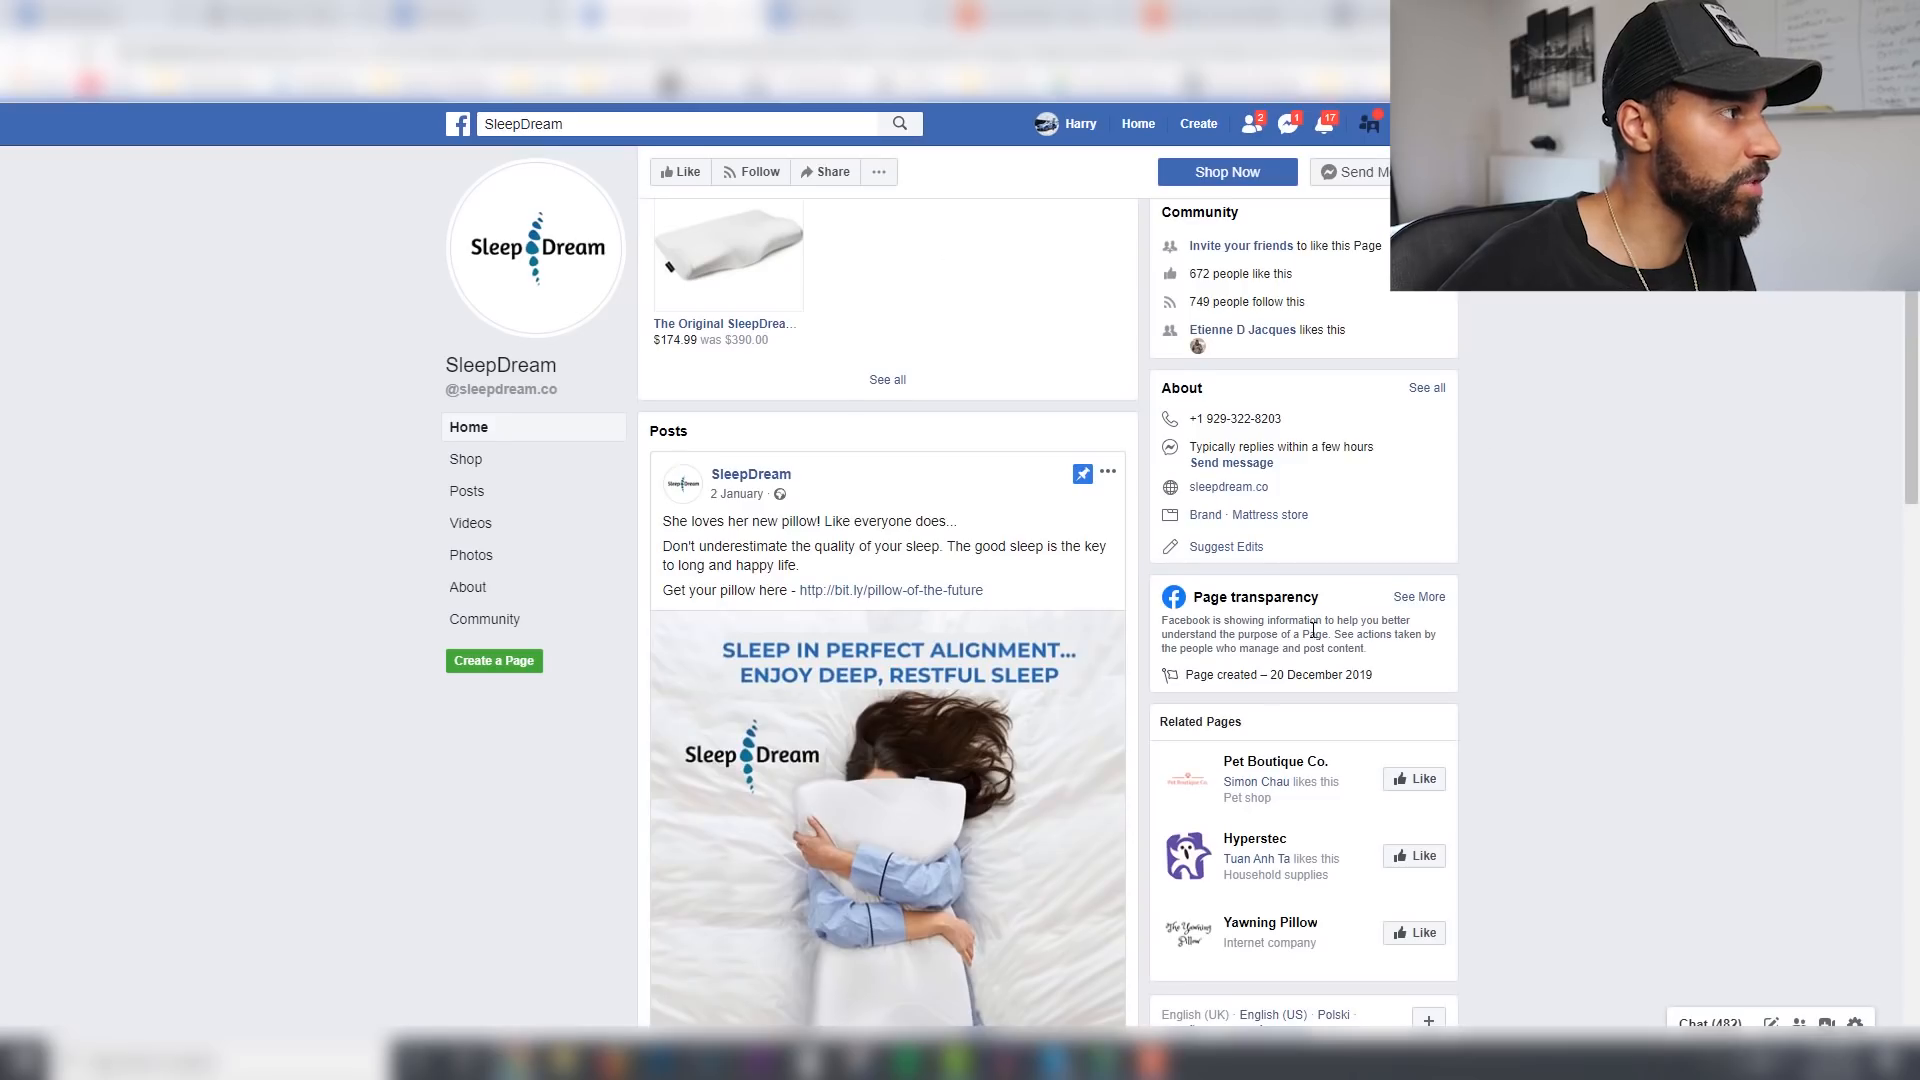
click(868, 24)
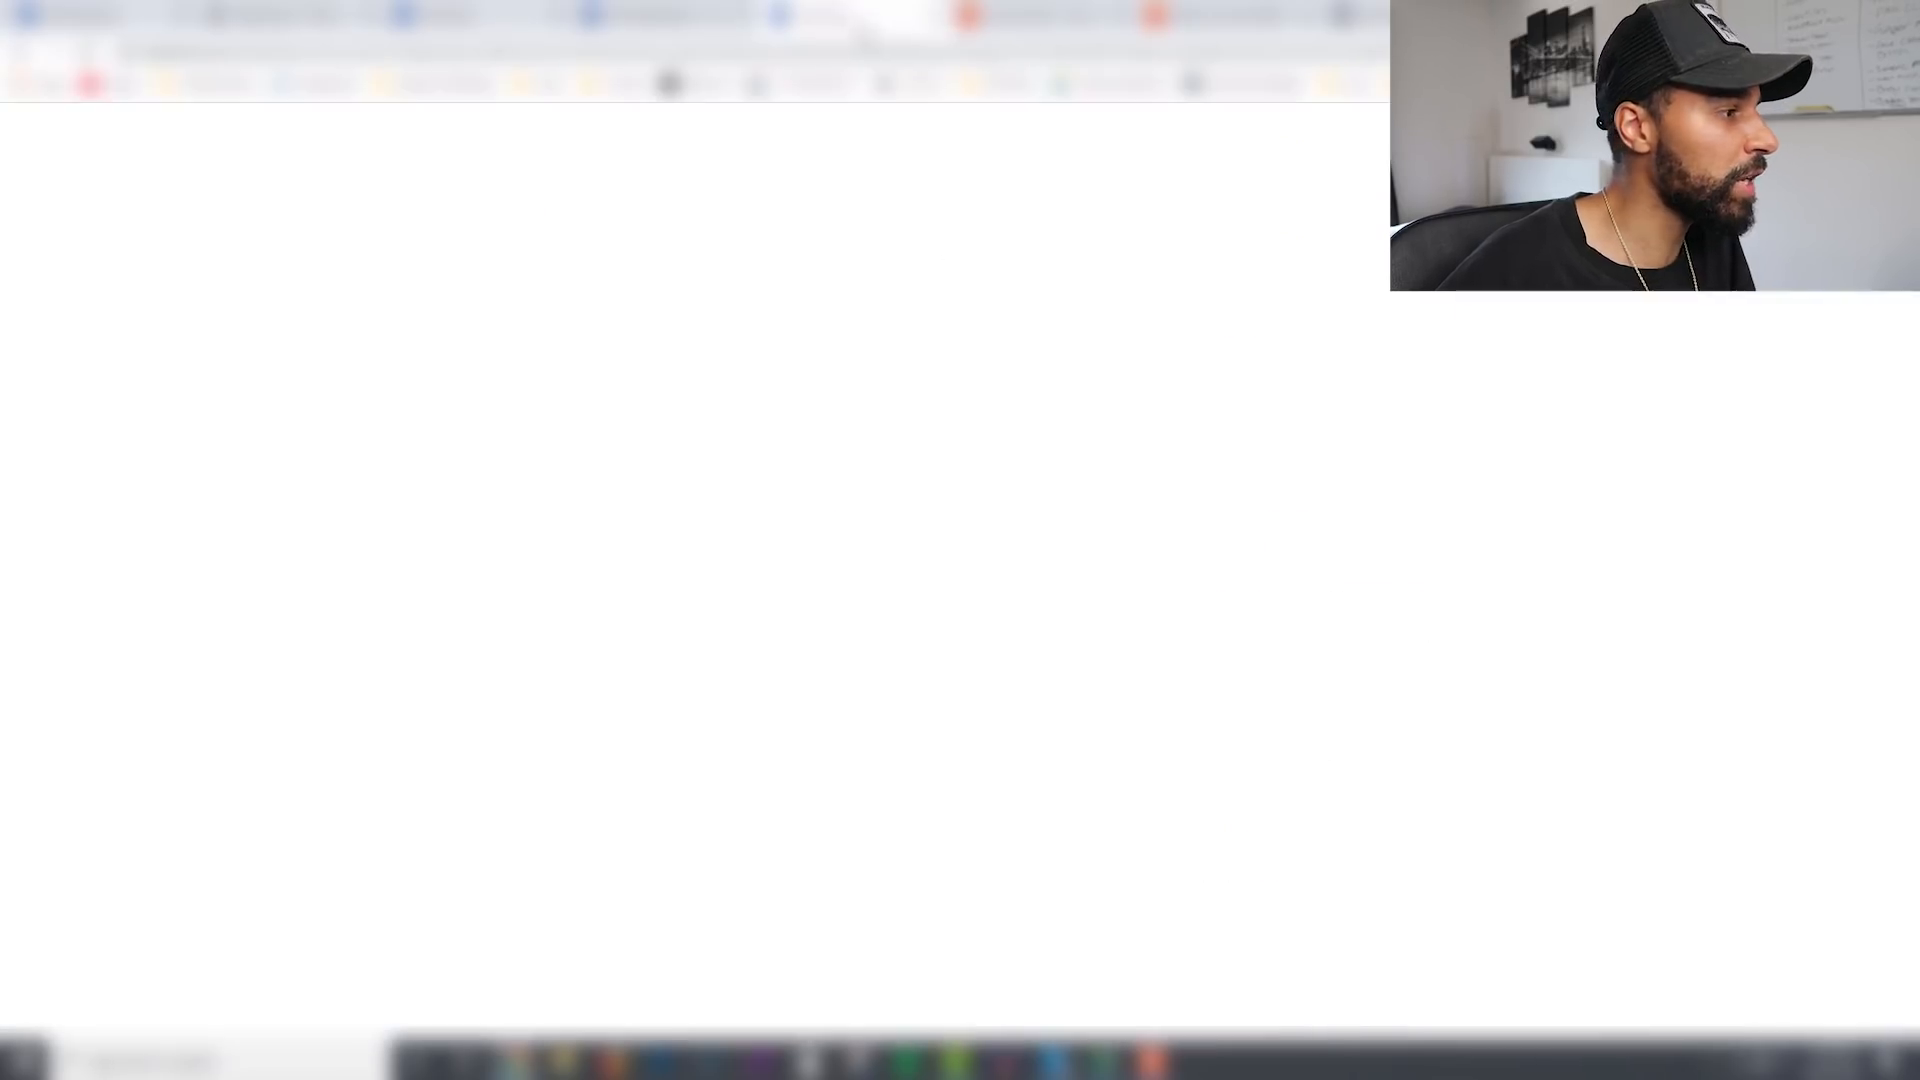
scroll(1563, 523, down, 20)
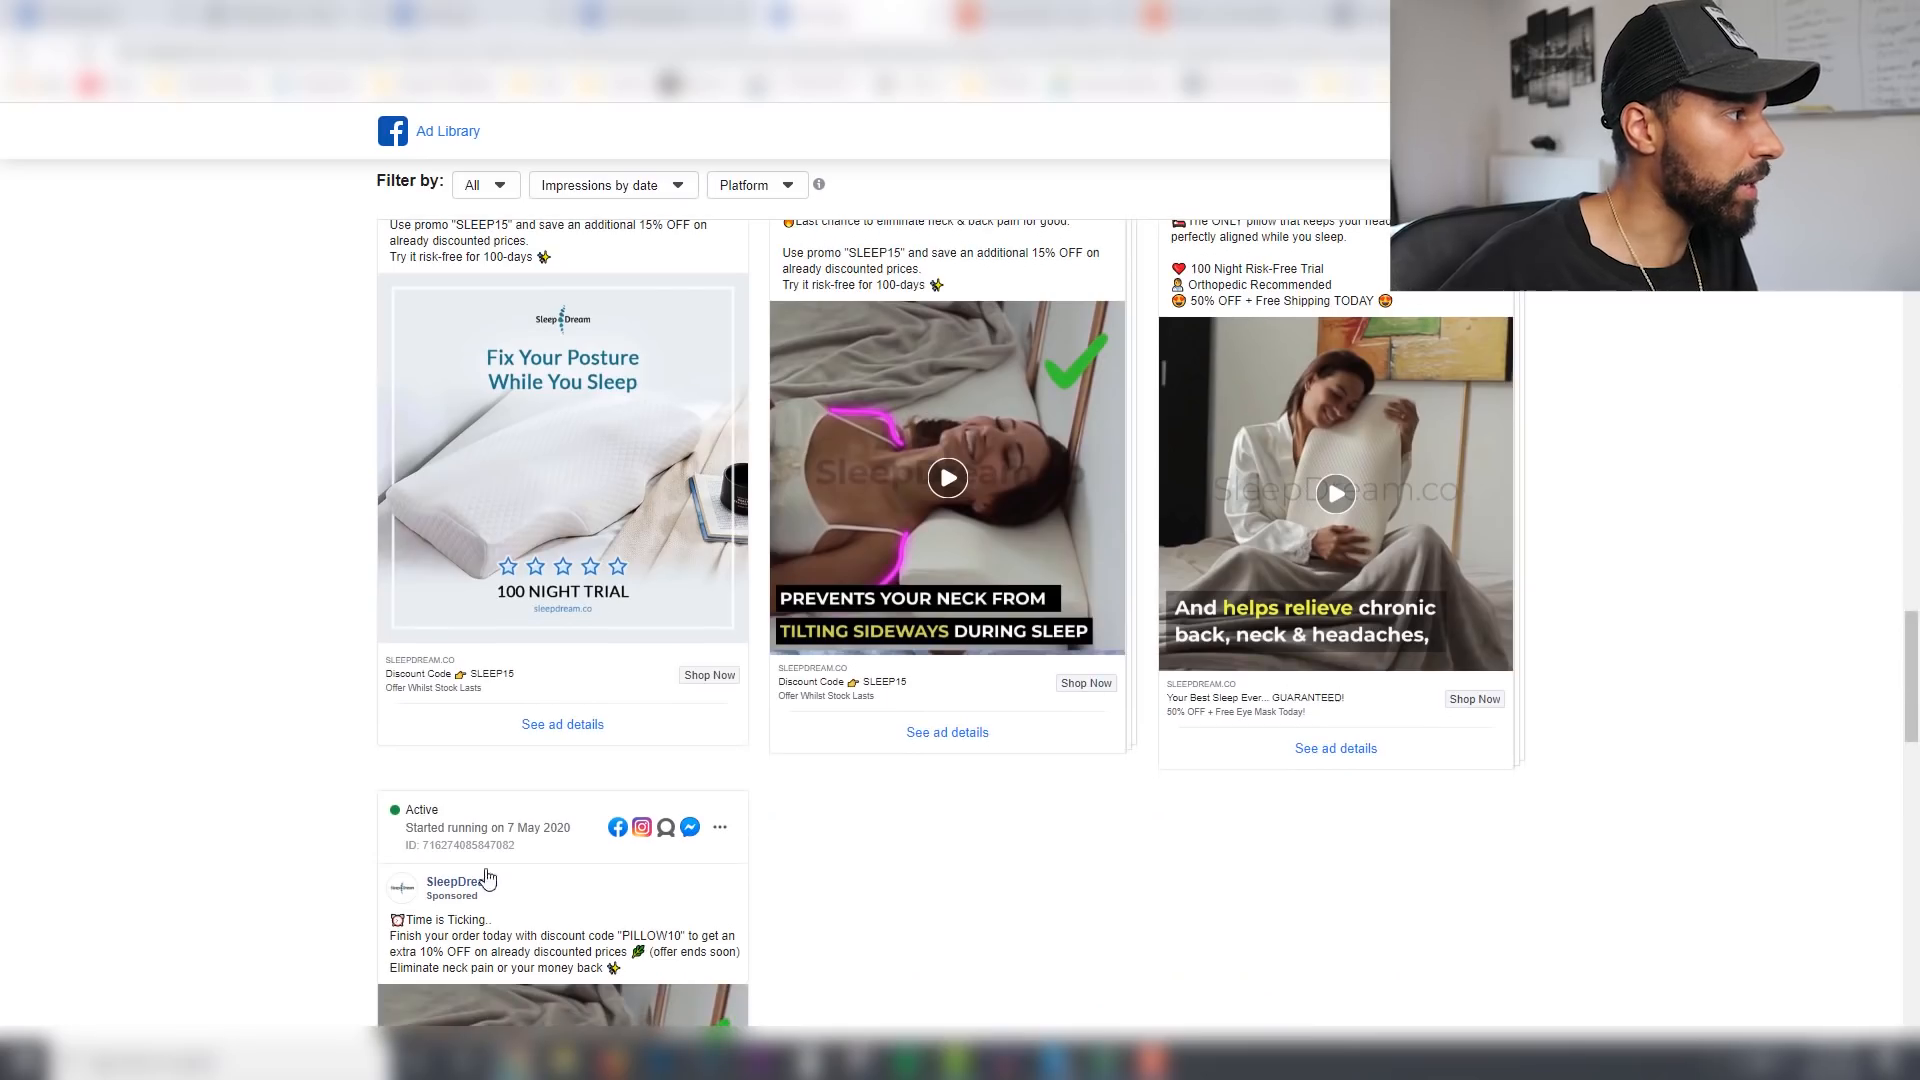
scroll(827, 763, up, 3)
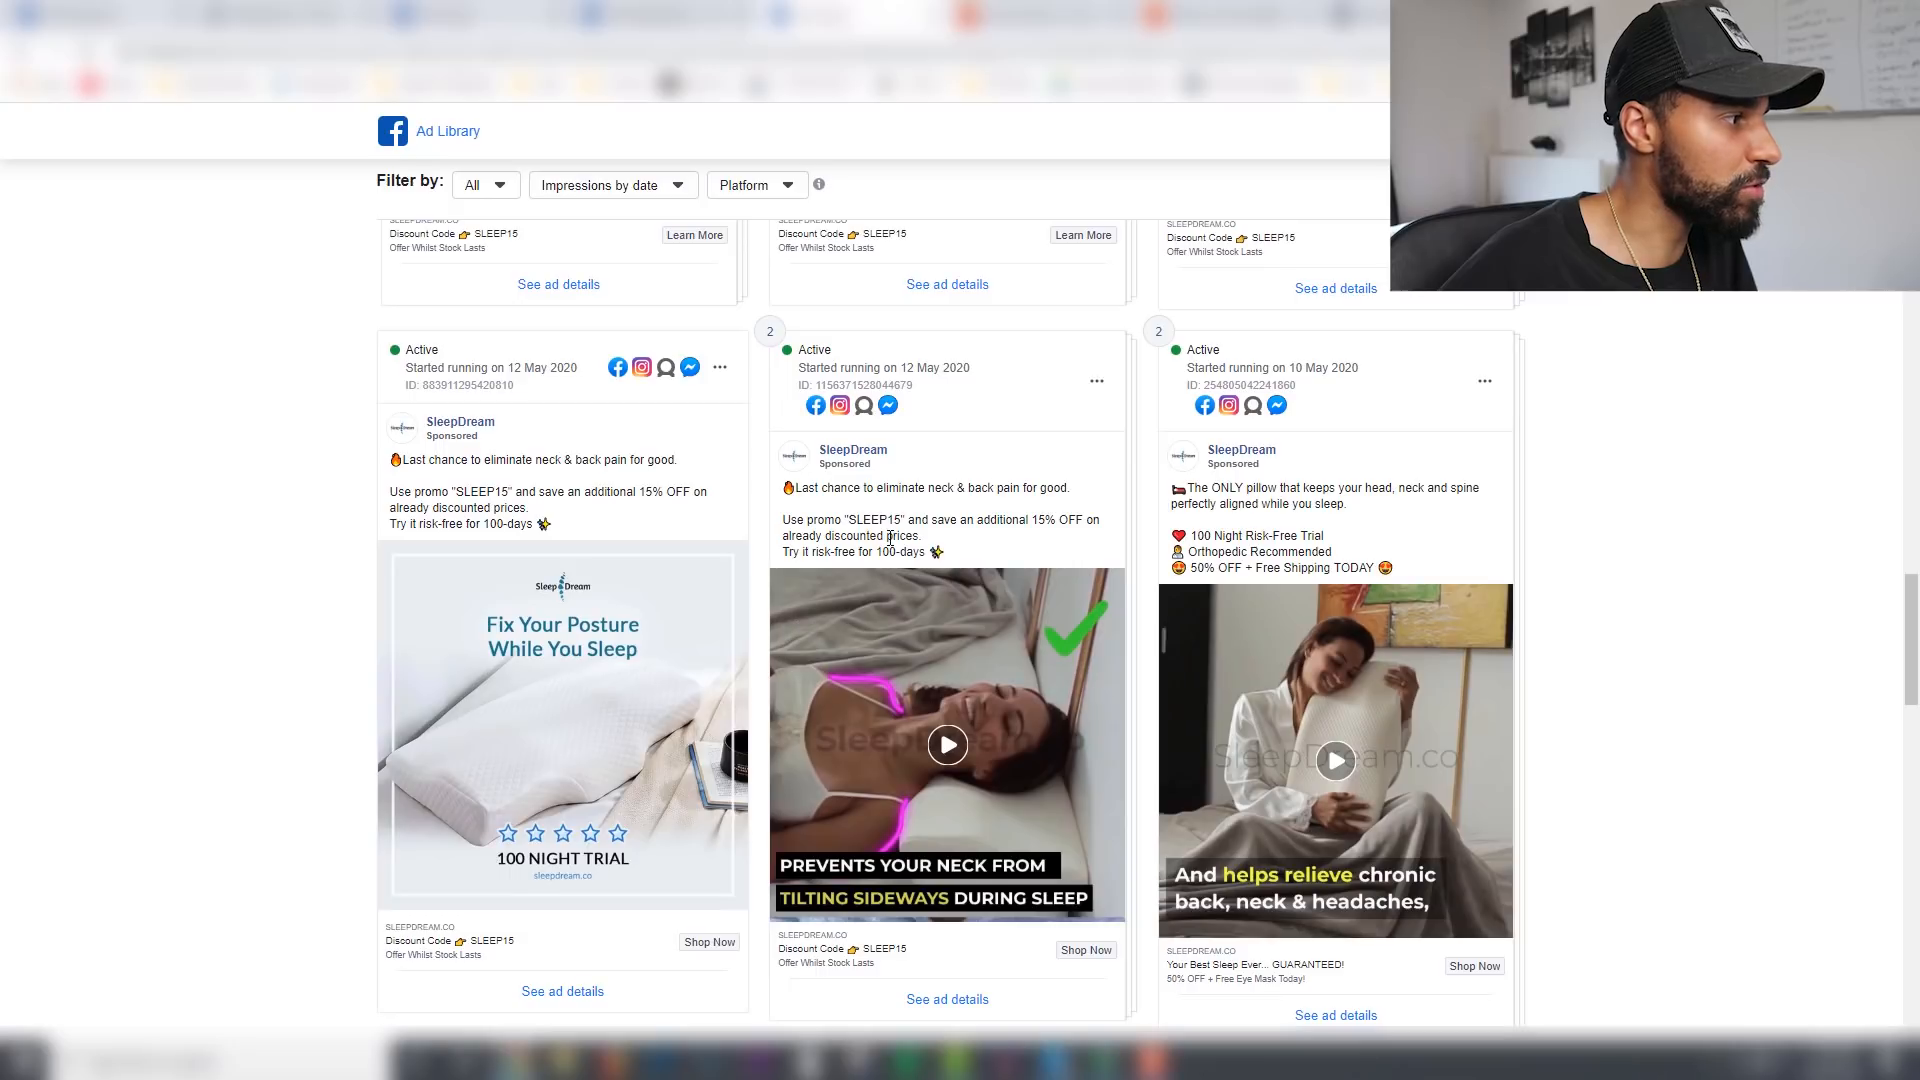
drag(821, 488, 977, 553)
click(1617, 508)
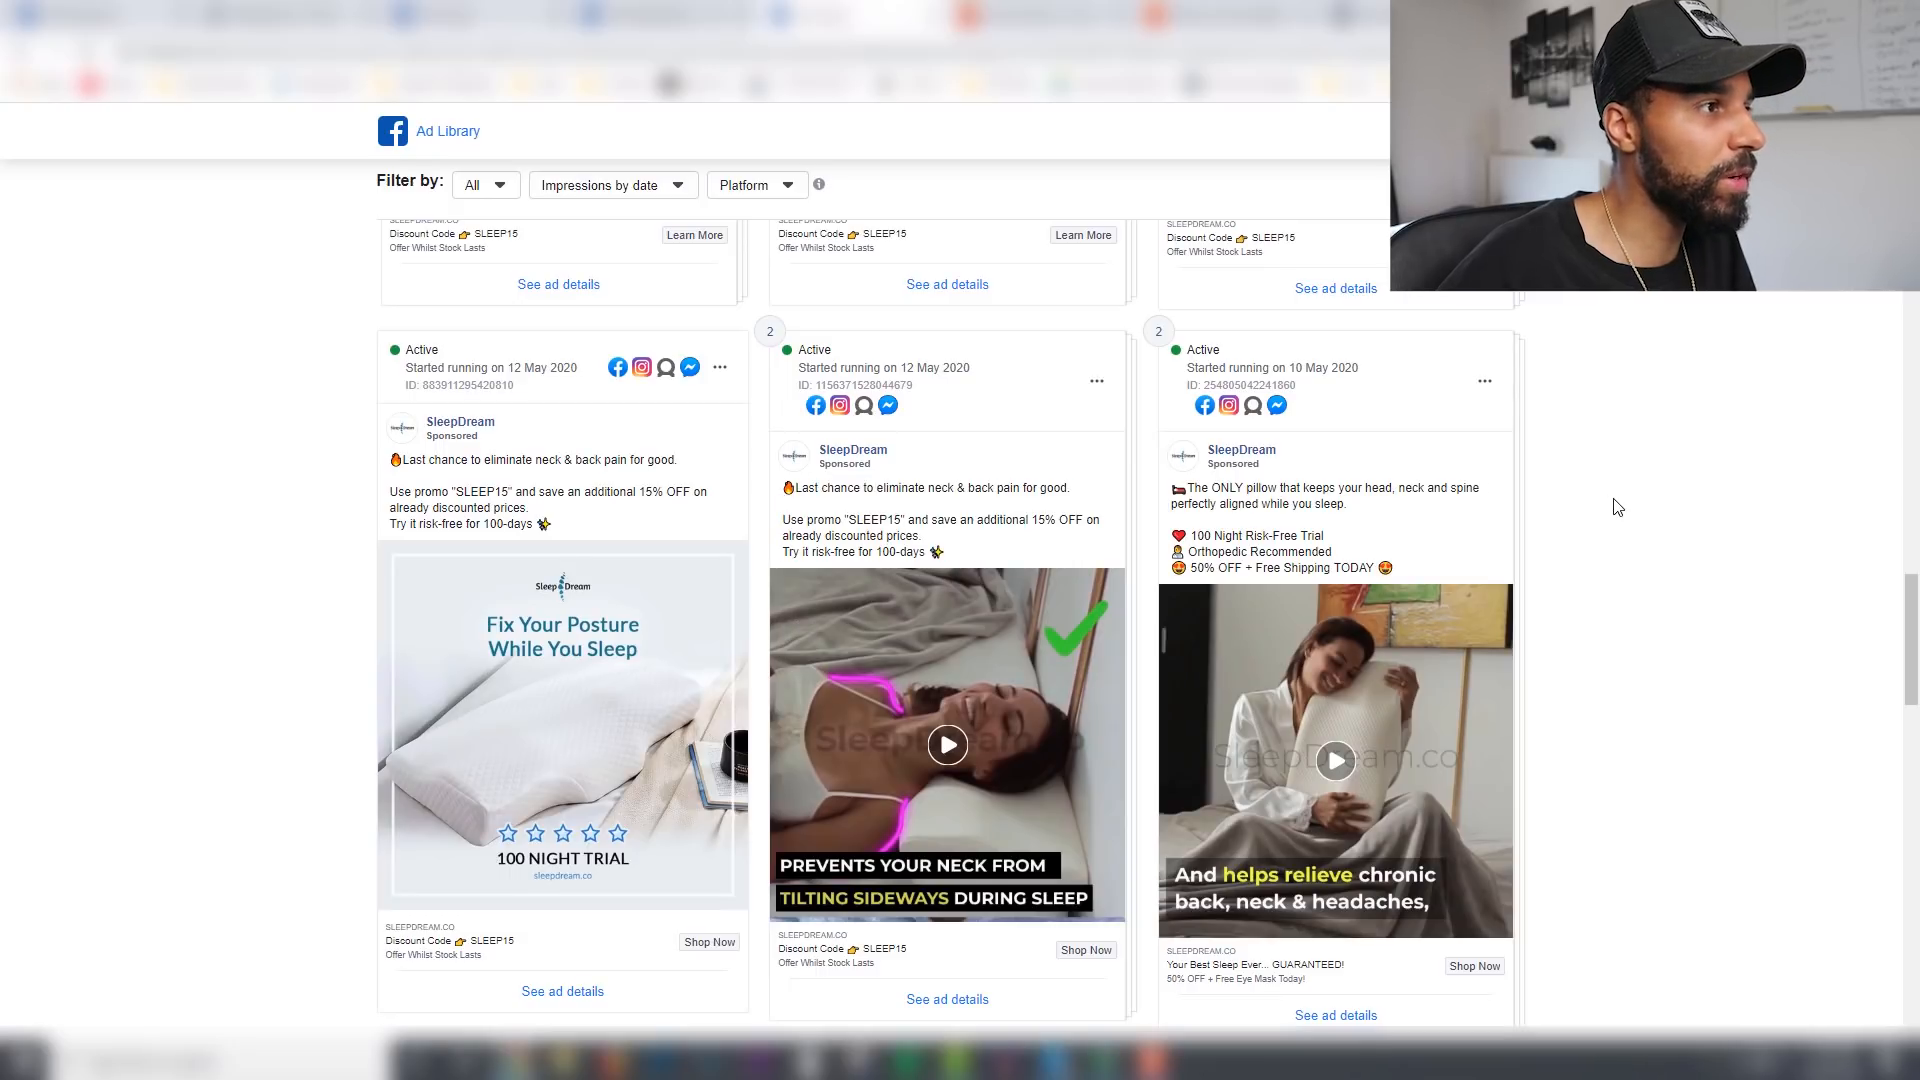
scroll(1618, 508, up, 10)
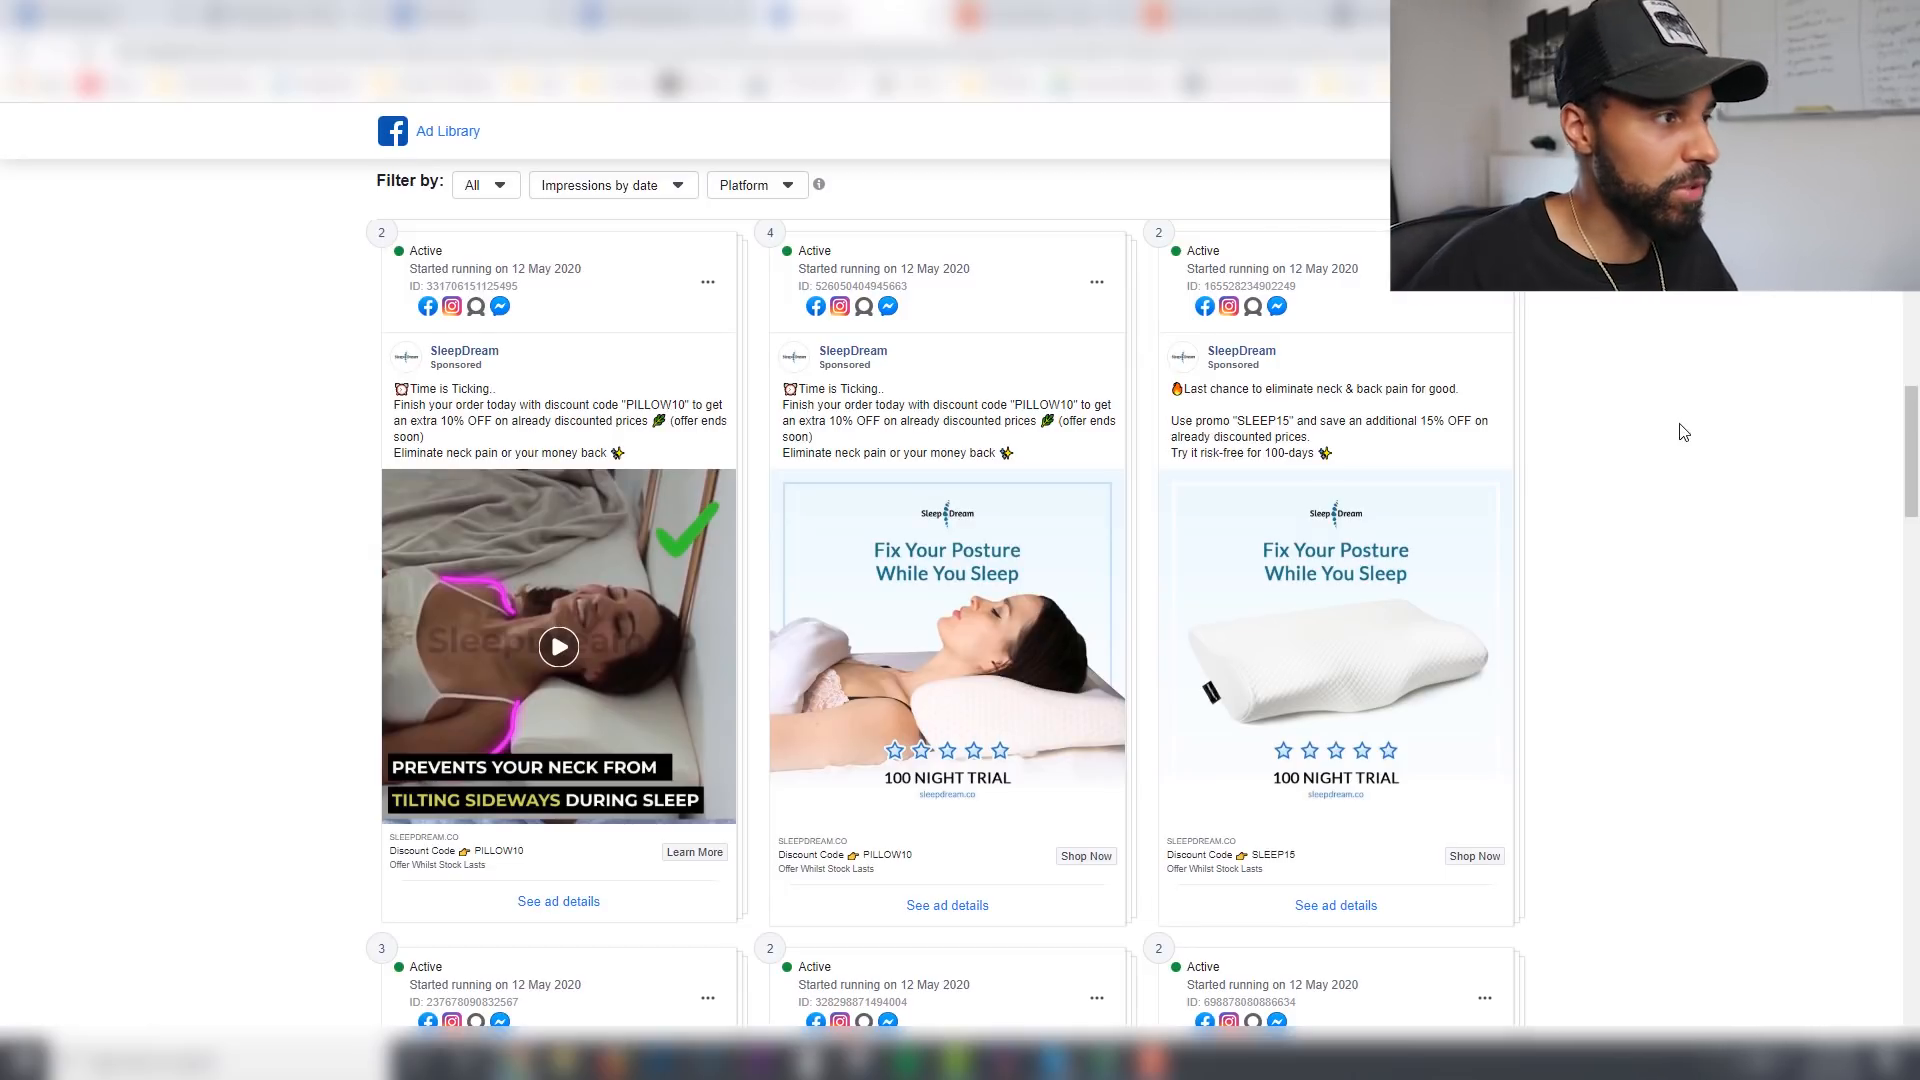
scroll(1676, 472, down, 12)
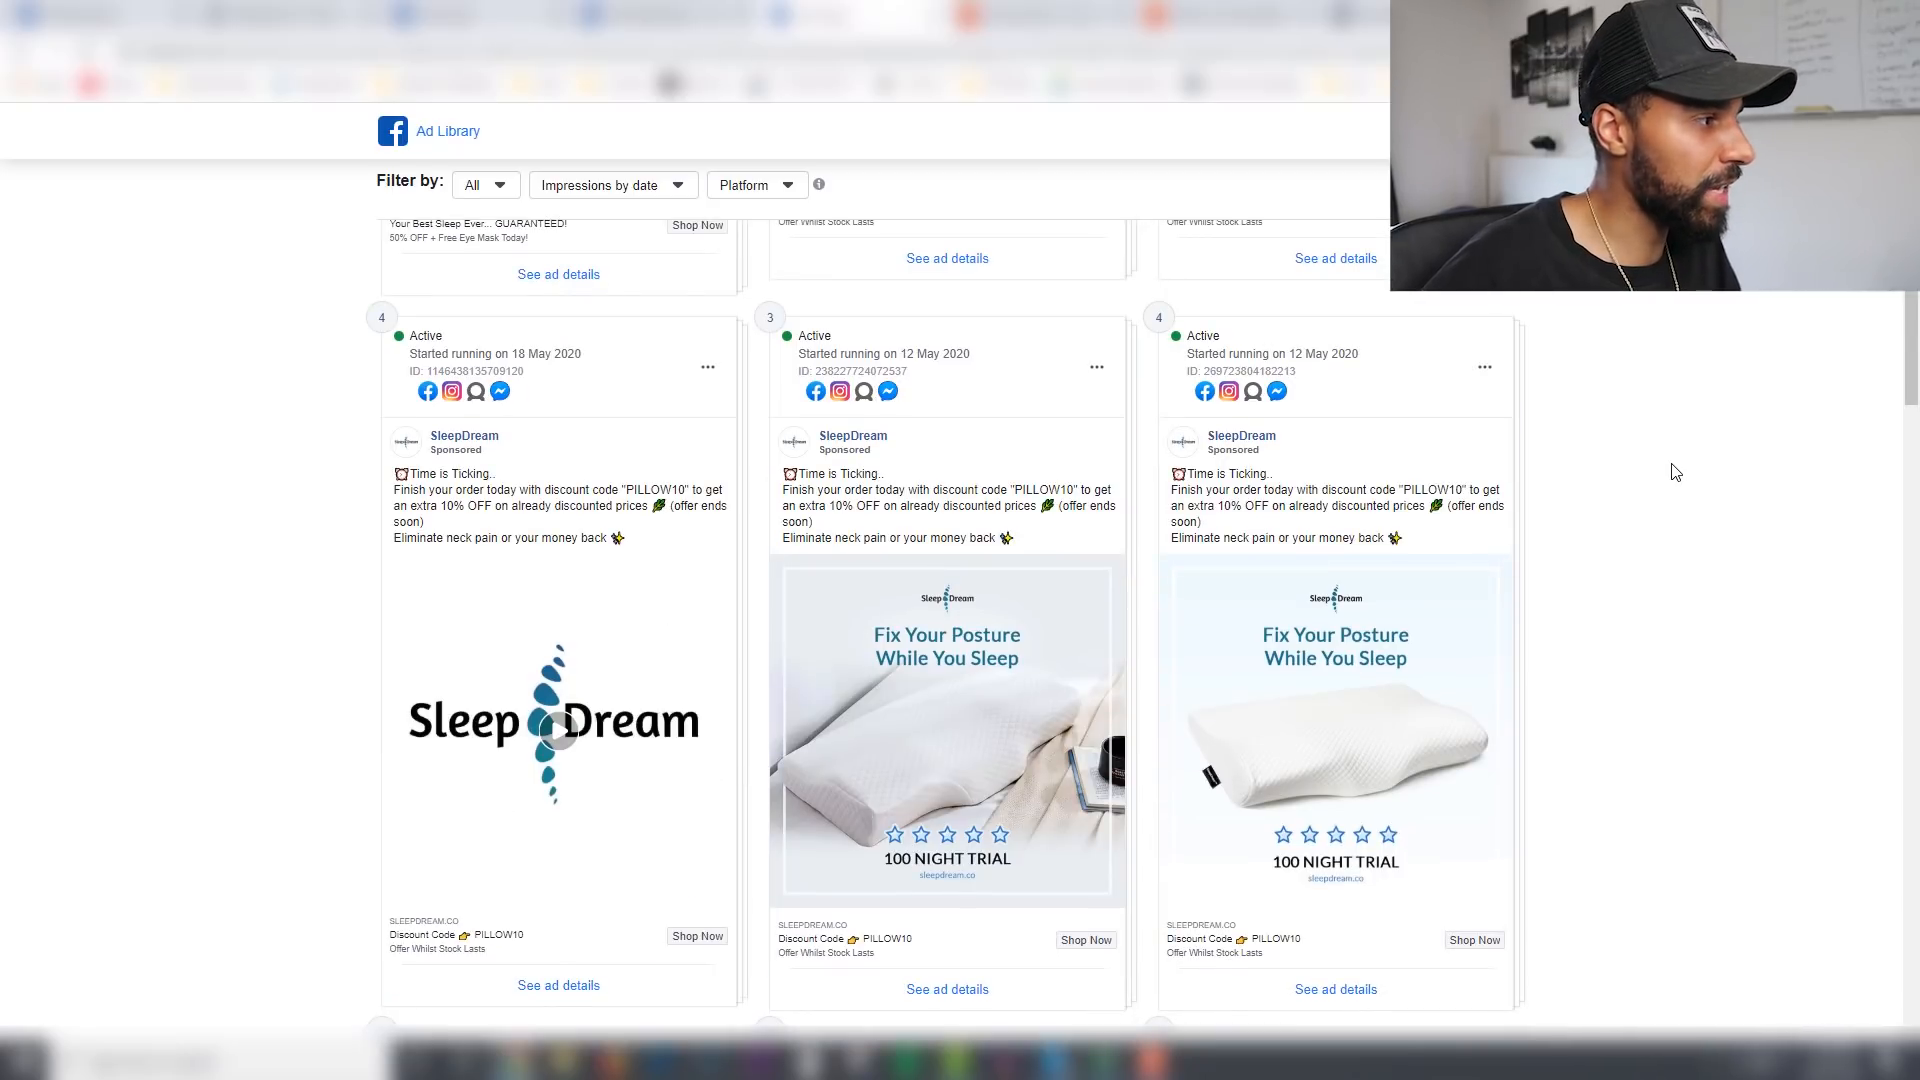
scroll(1676, 472, up, 15)
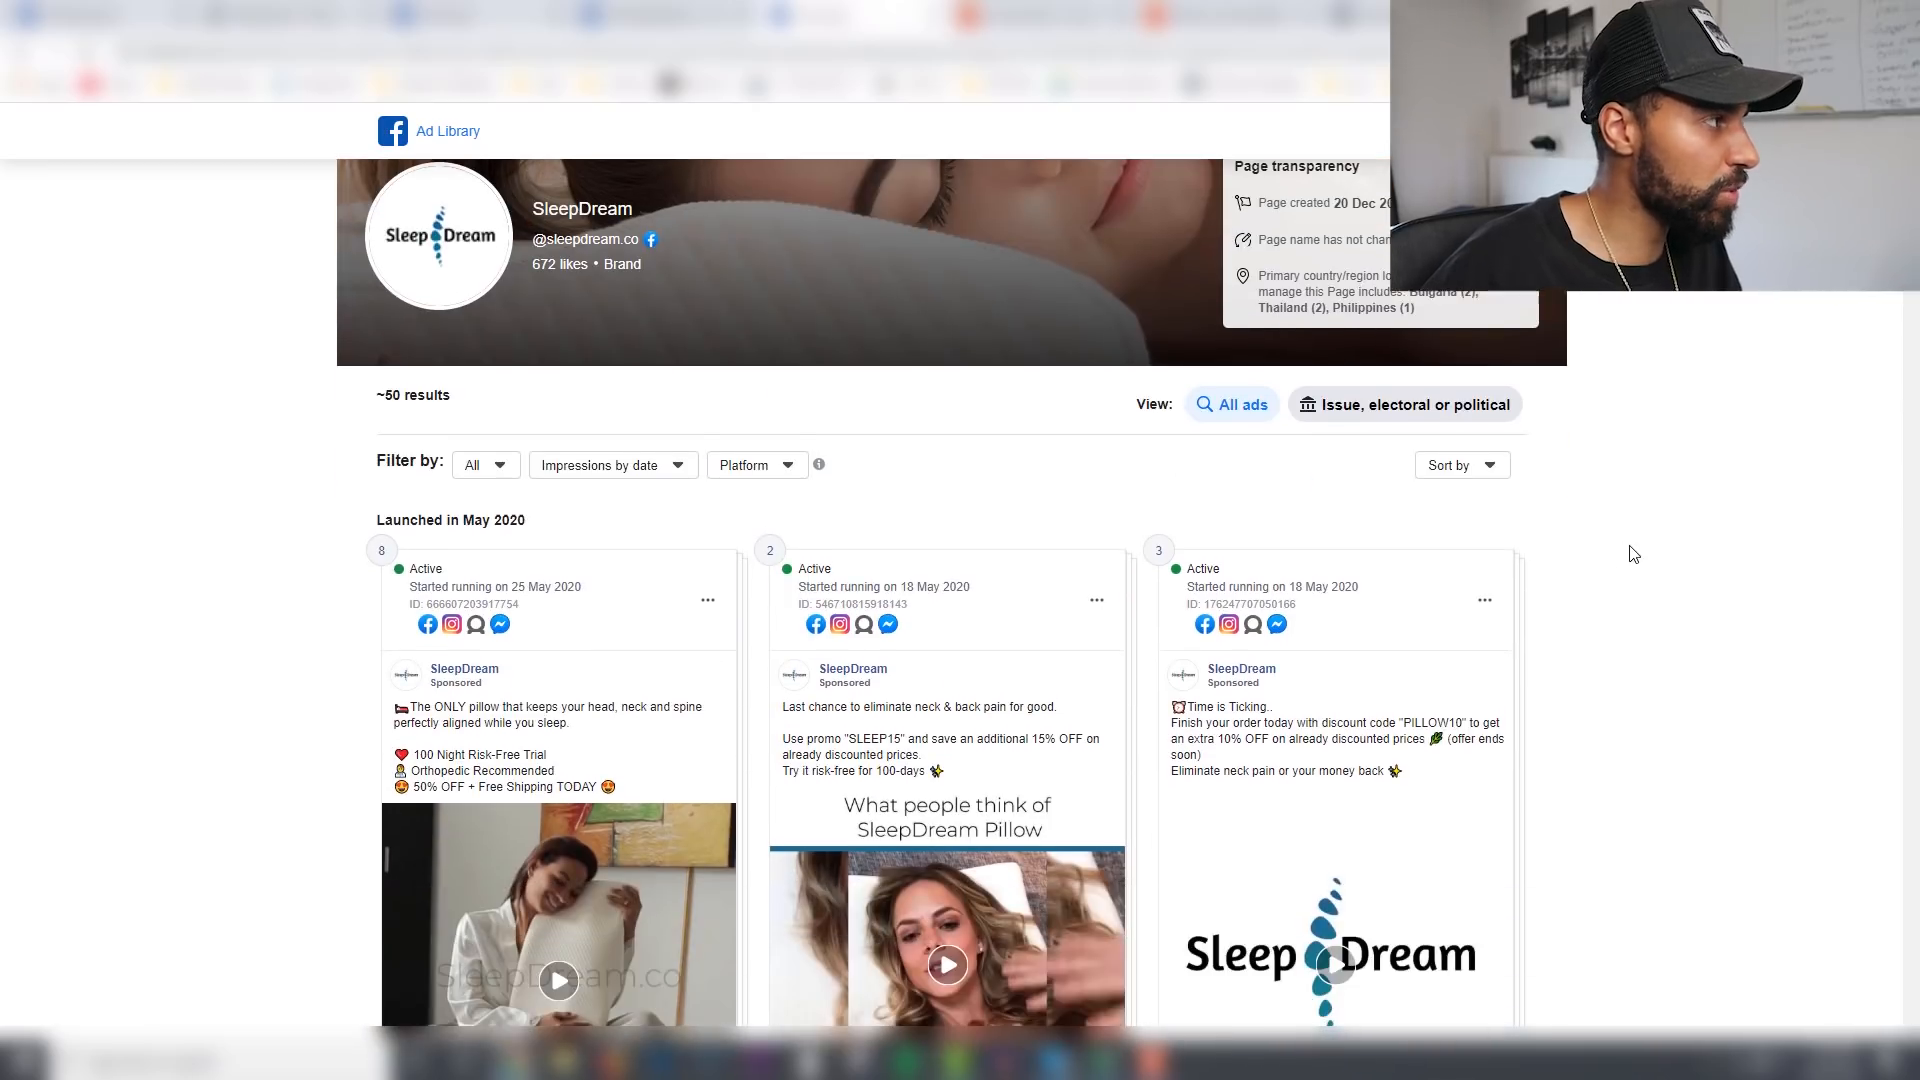
Step: Revisit SleepDream's product page and check the AliExpress pillow's price in size 50 x 30 x 10 cm
click(300, 20)
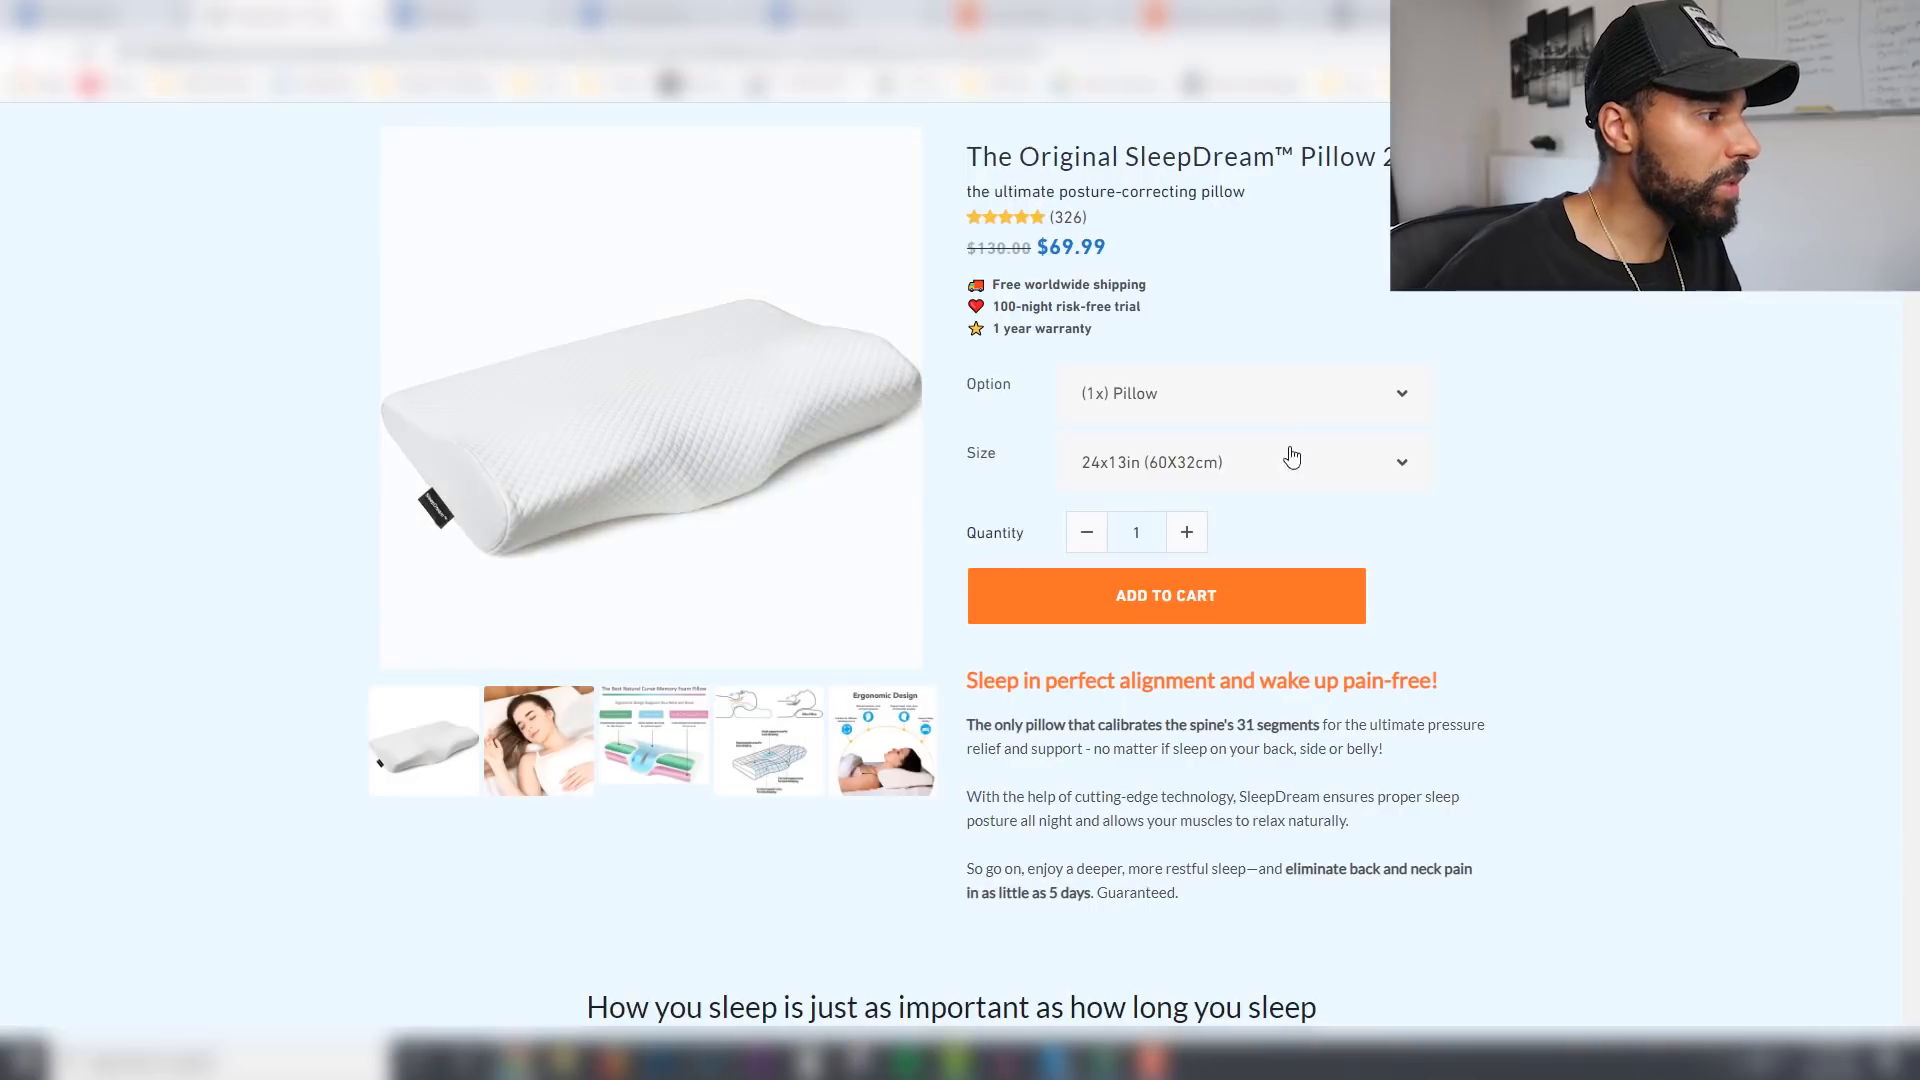
scroll(1396, 508, down, 5)
drag(1911, 270, 1911, 185)
click(1233, 17)
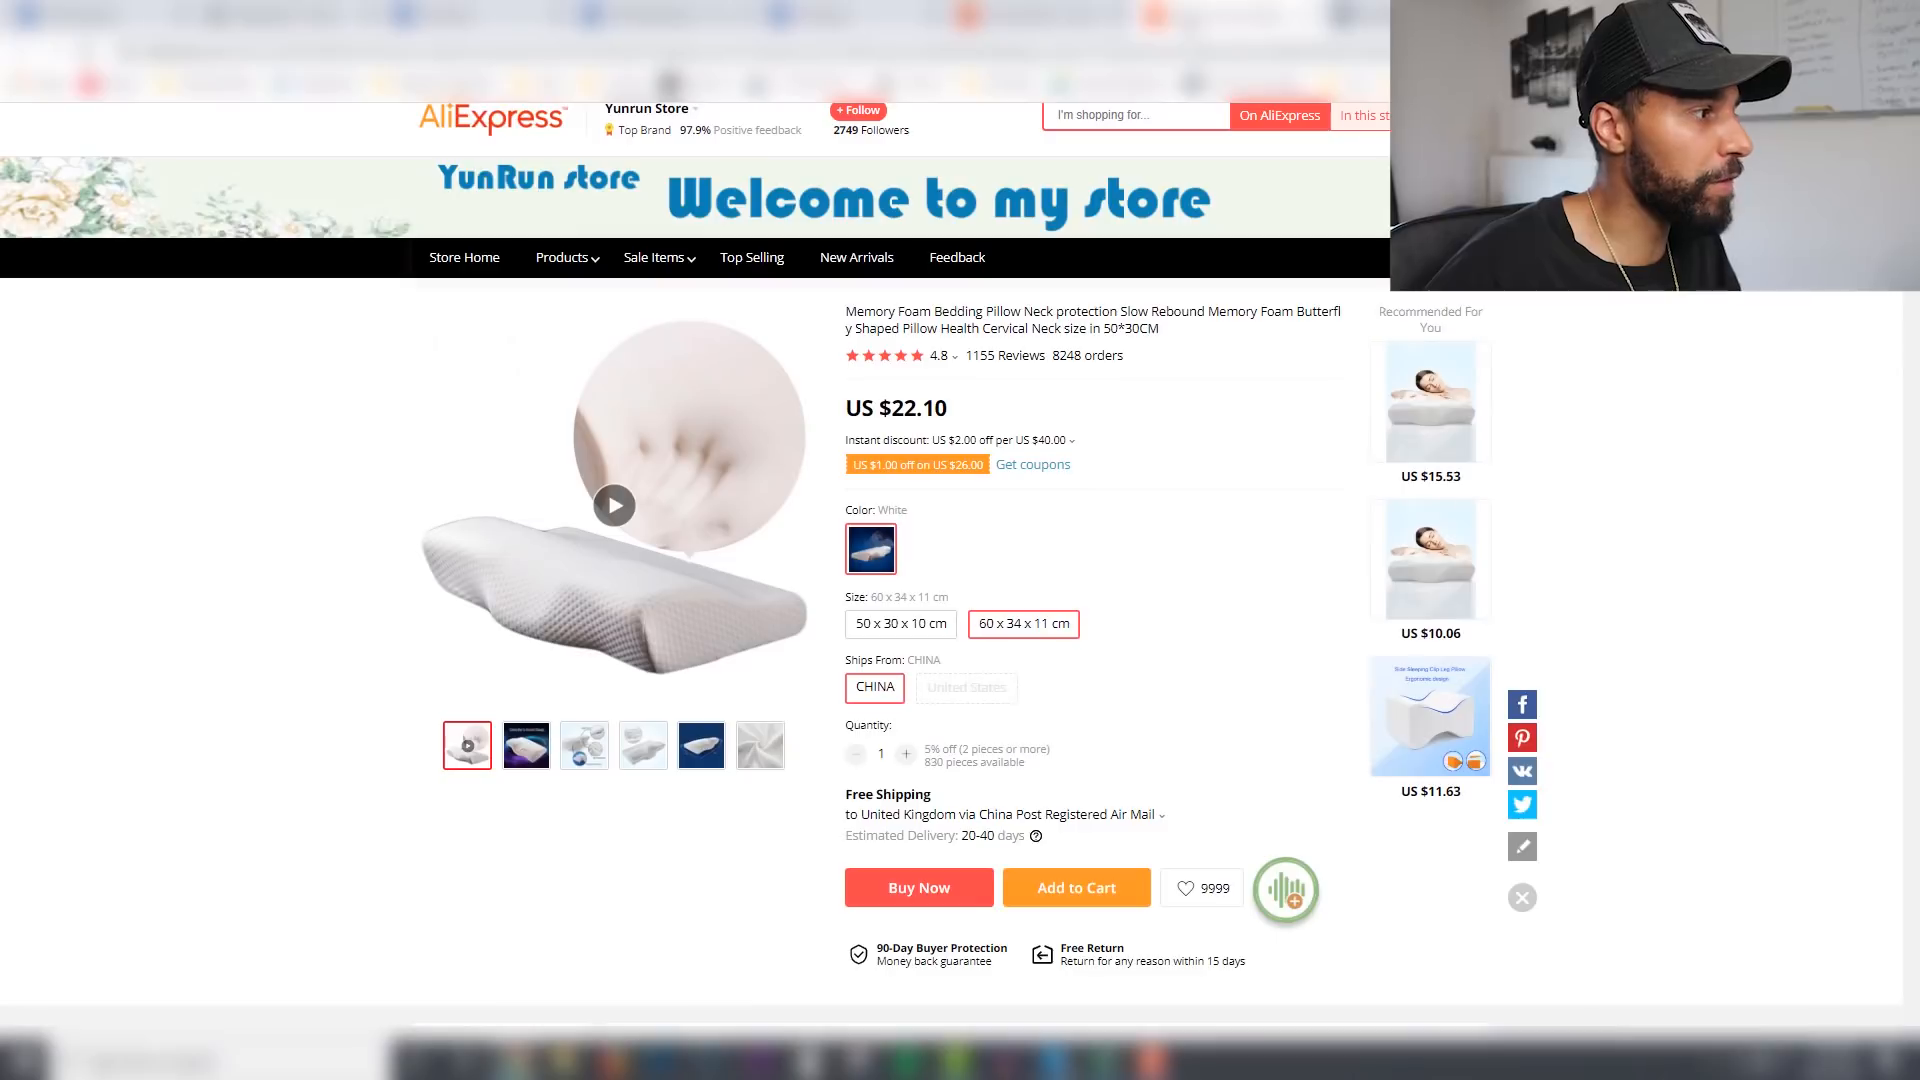
click(933, 628)
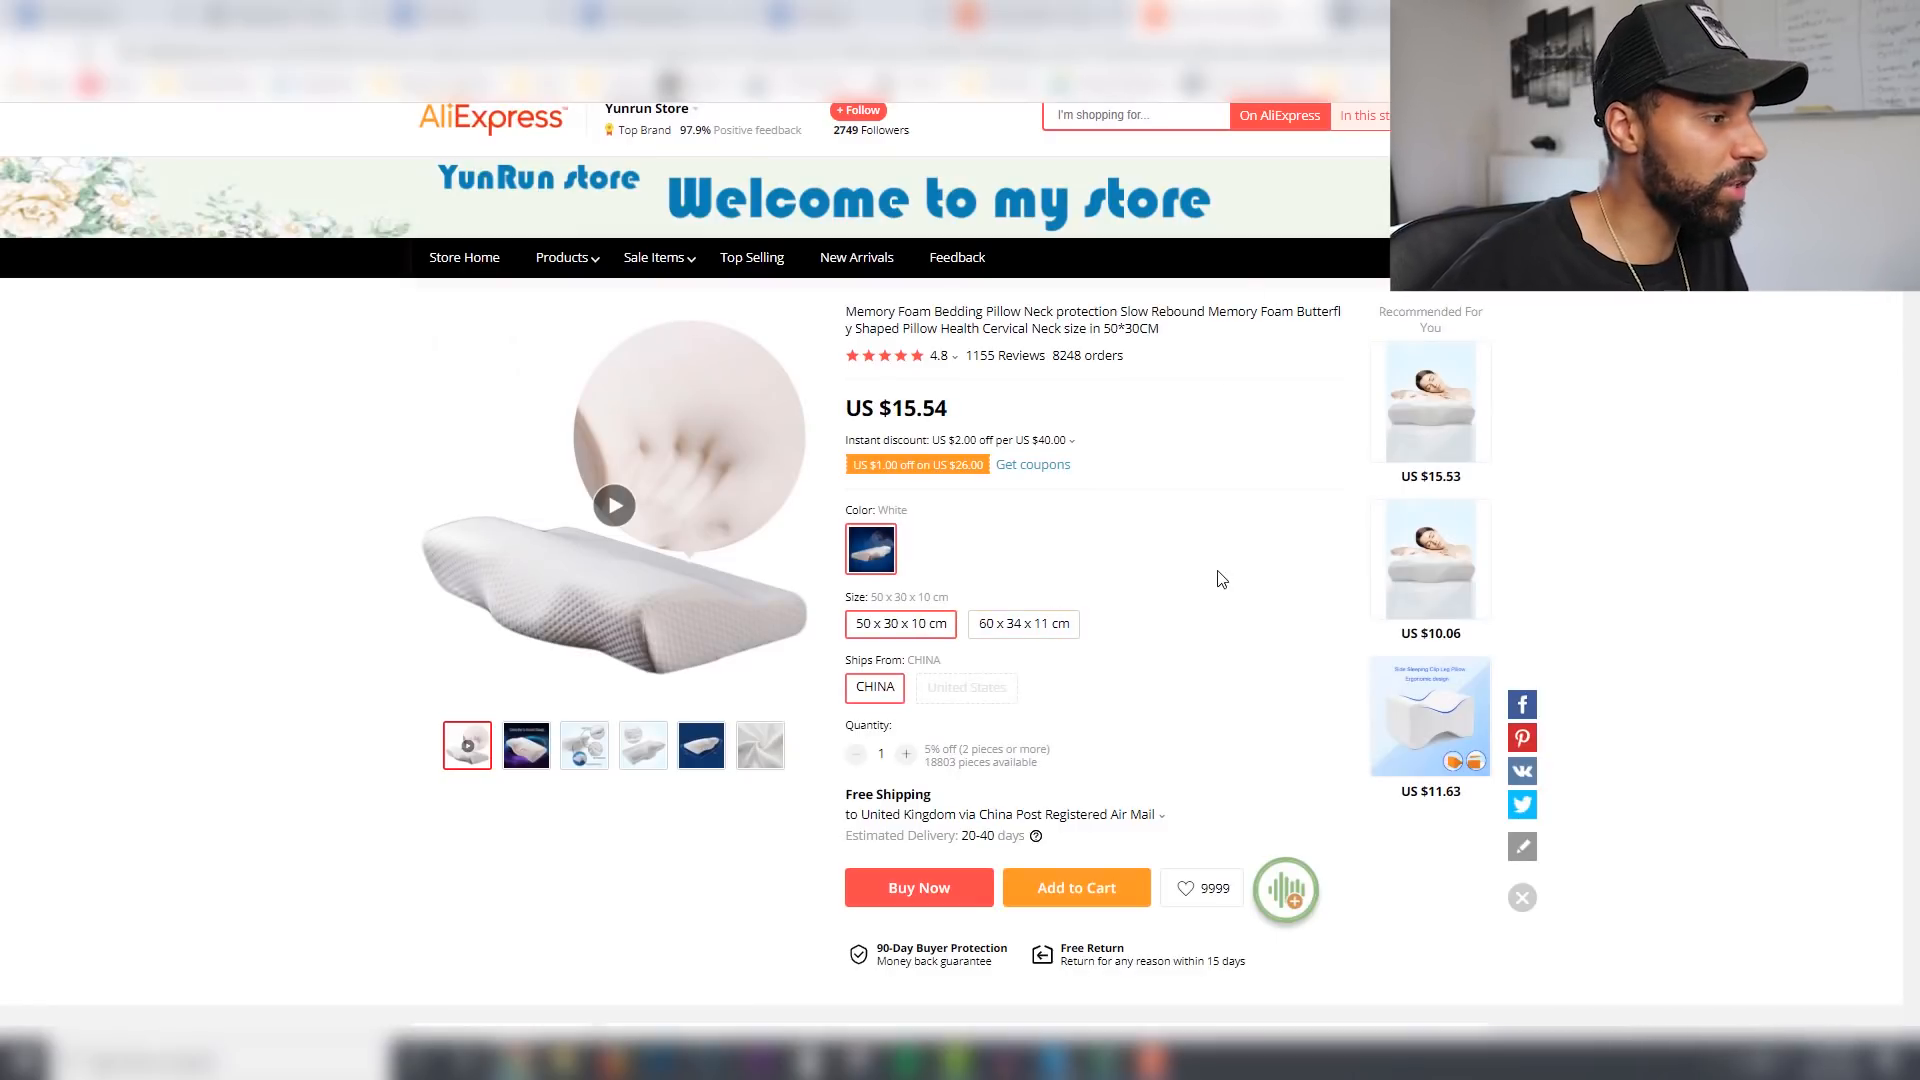
Step: Examine the shipping methods, costs and delivery times to the United Kingdom for the AliExpress pillow, and close the overview
click(1162, 814)
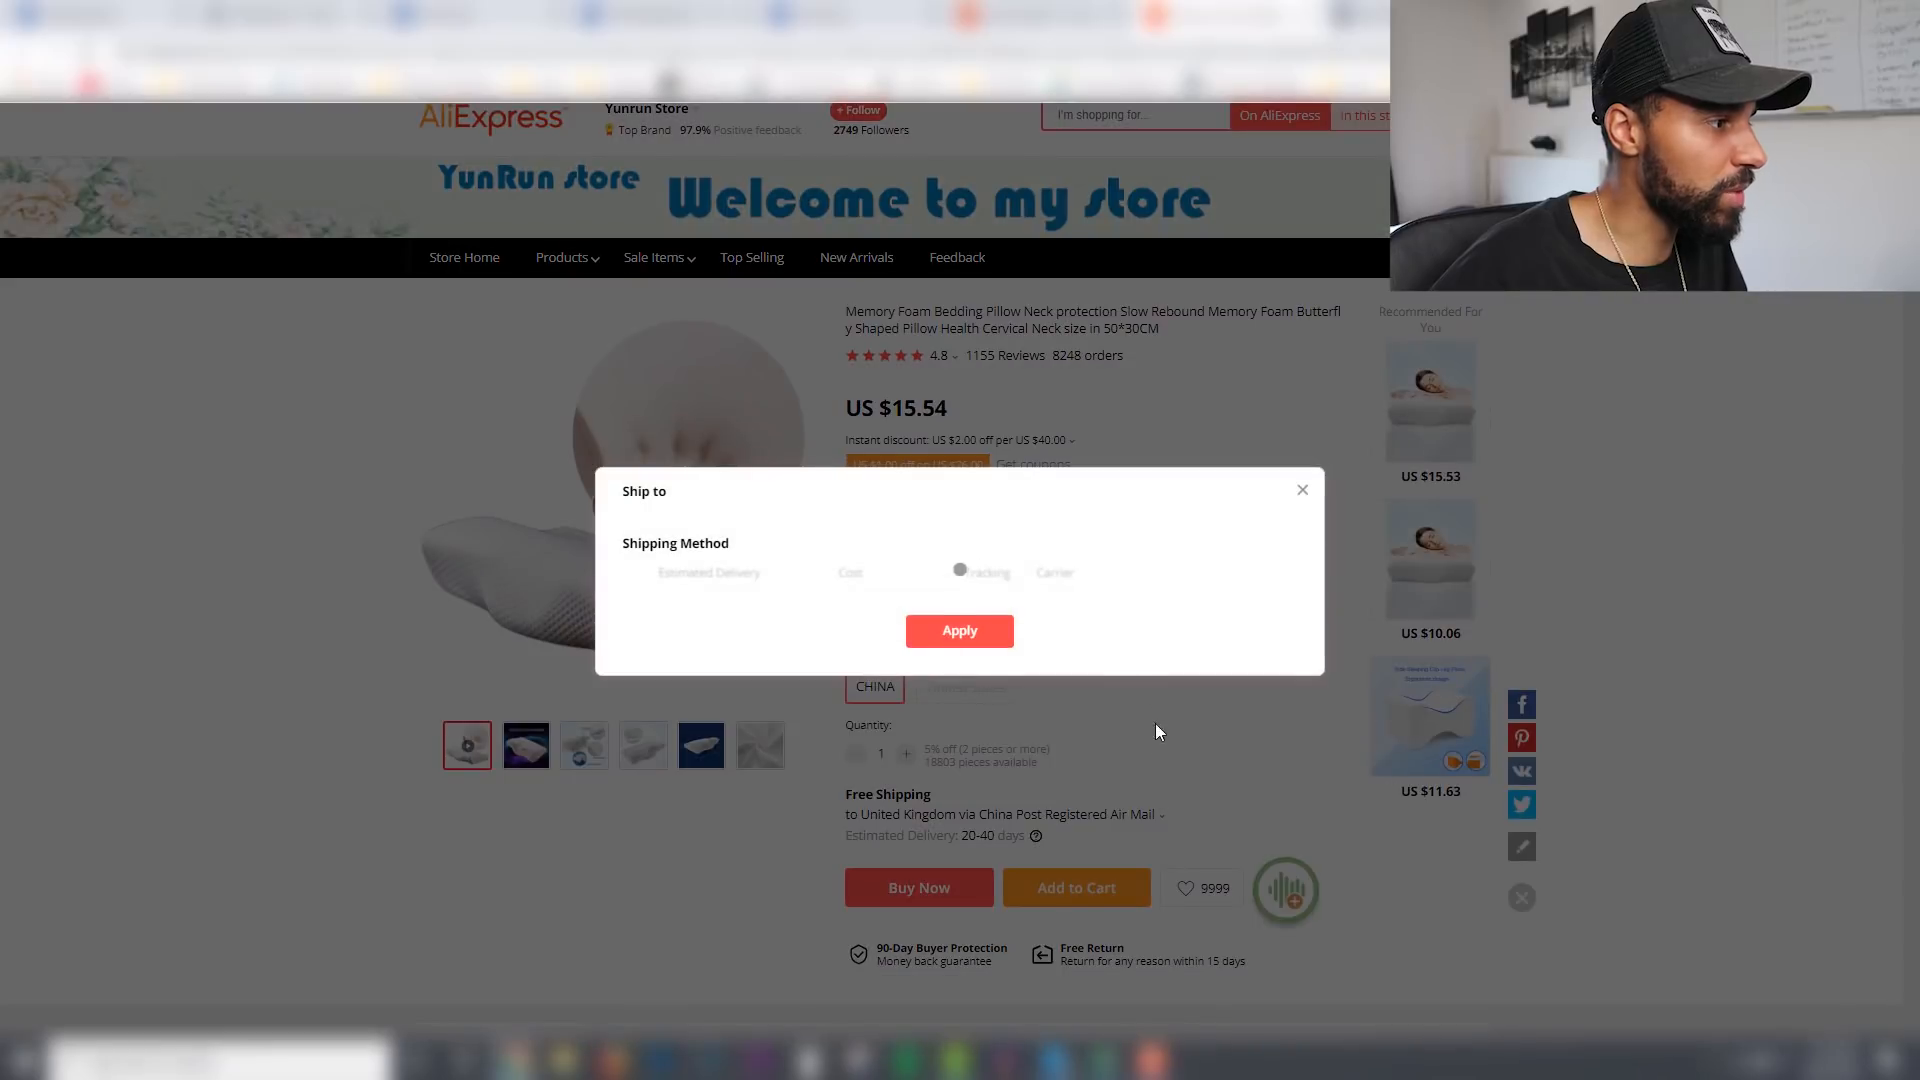
click(633, 489)
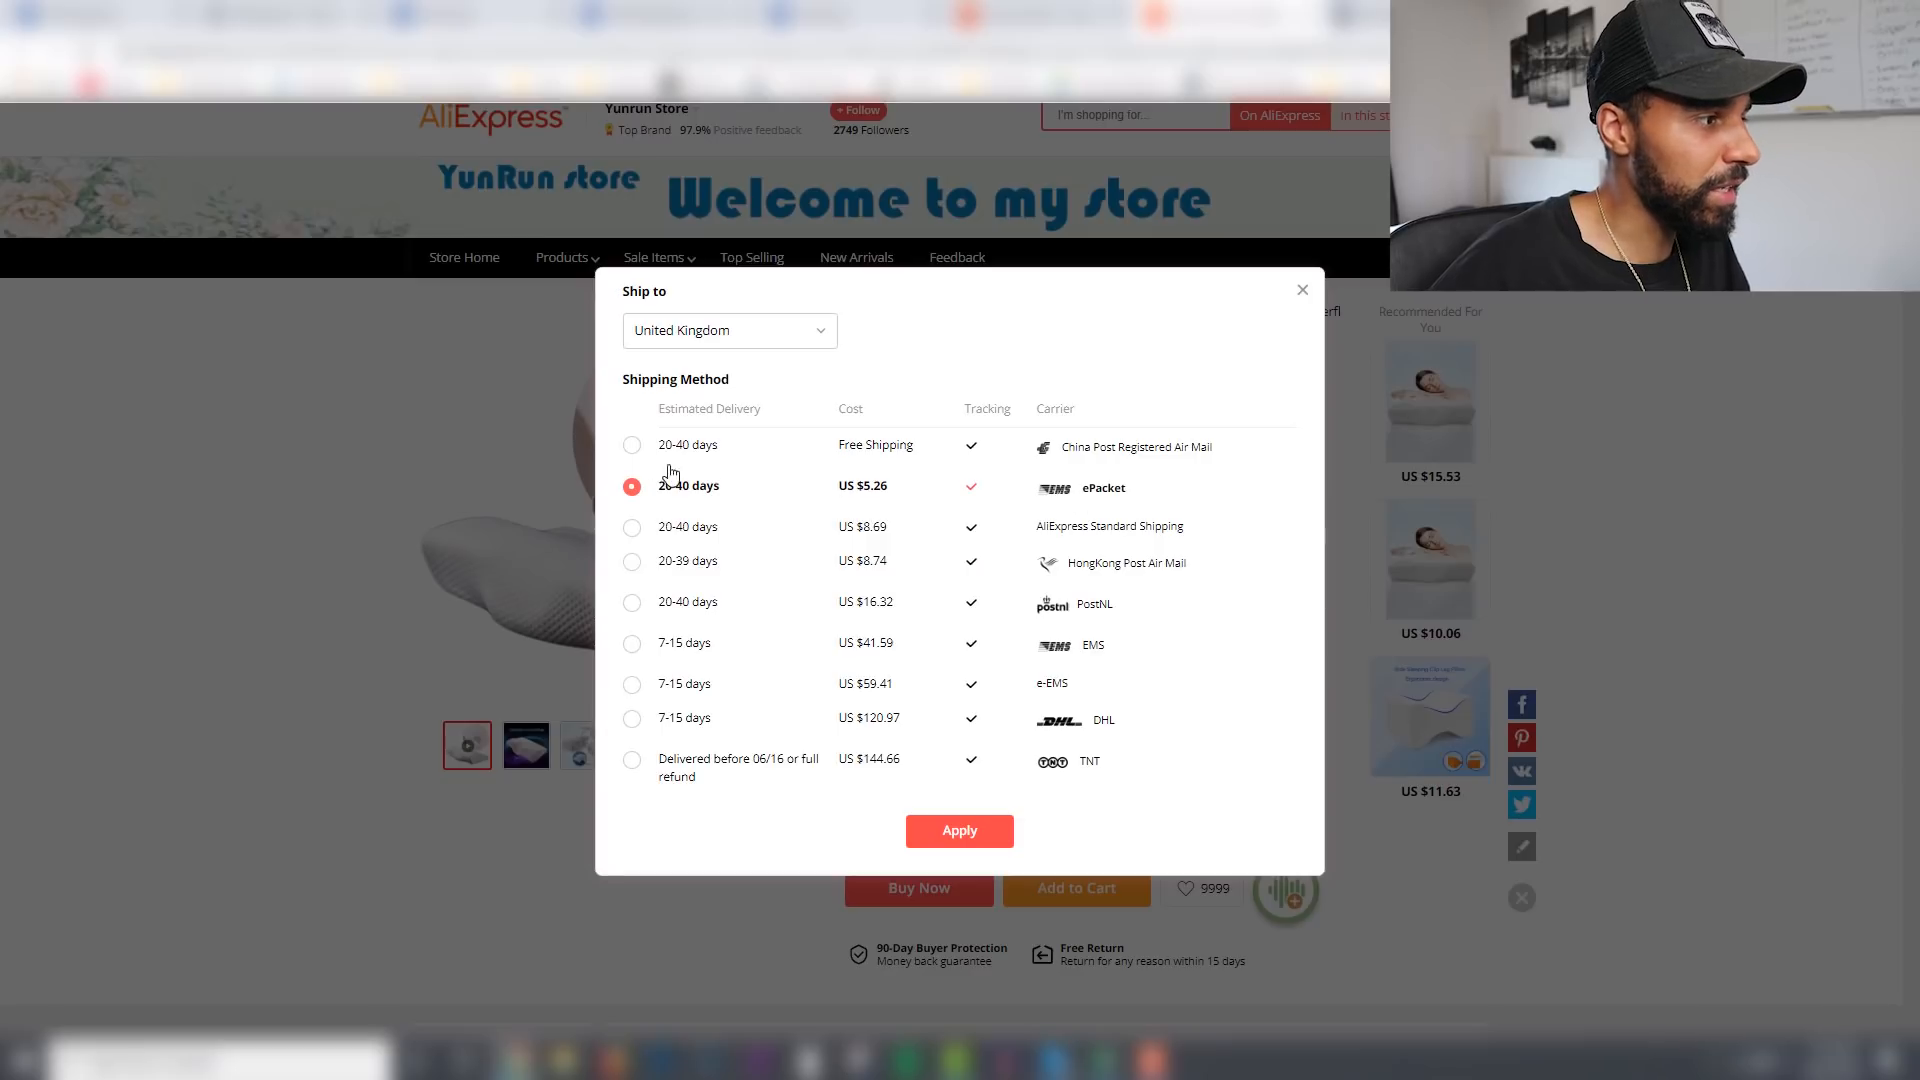
click(1302, 290)
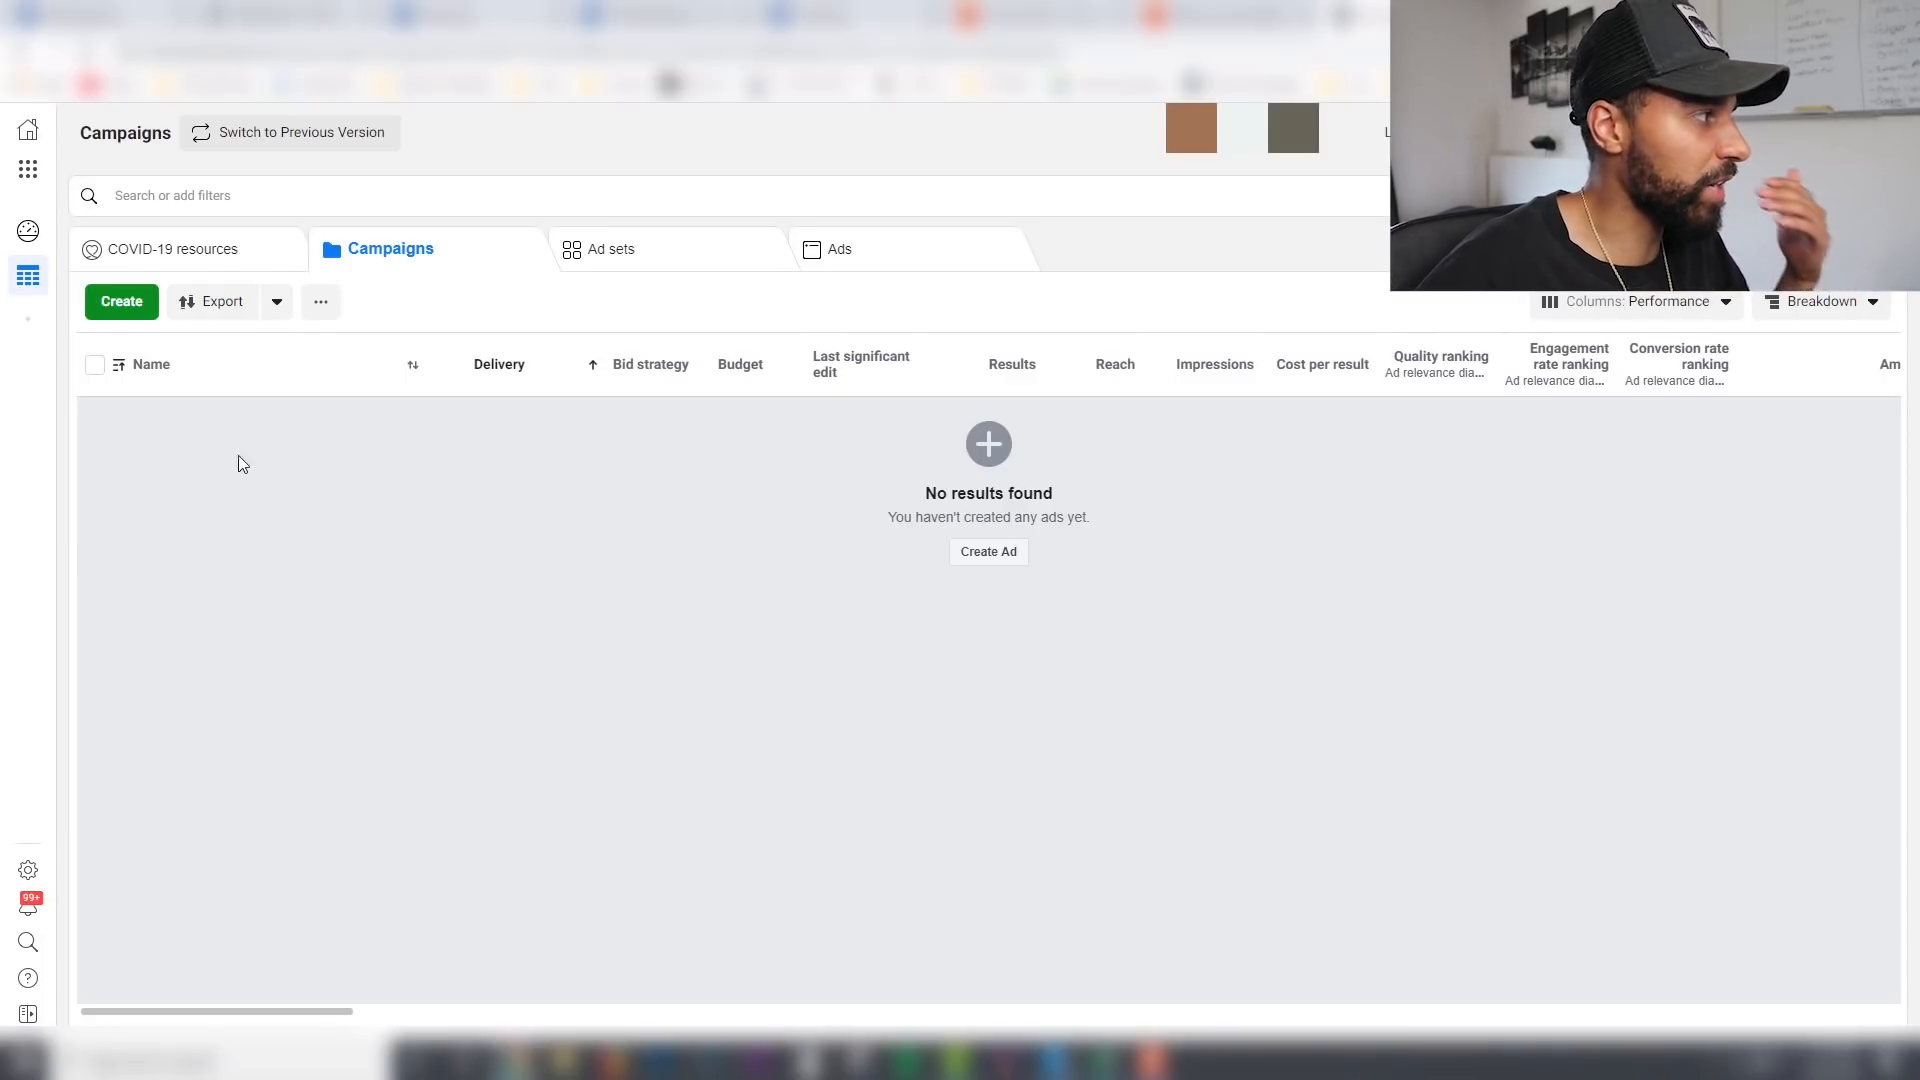
Step: In Facebook Ads Manager, set up a new campaign "WC - Sleep Pillow" with the Conversions objective and campaign budget optimisation off
click(137, 314)
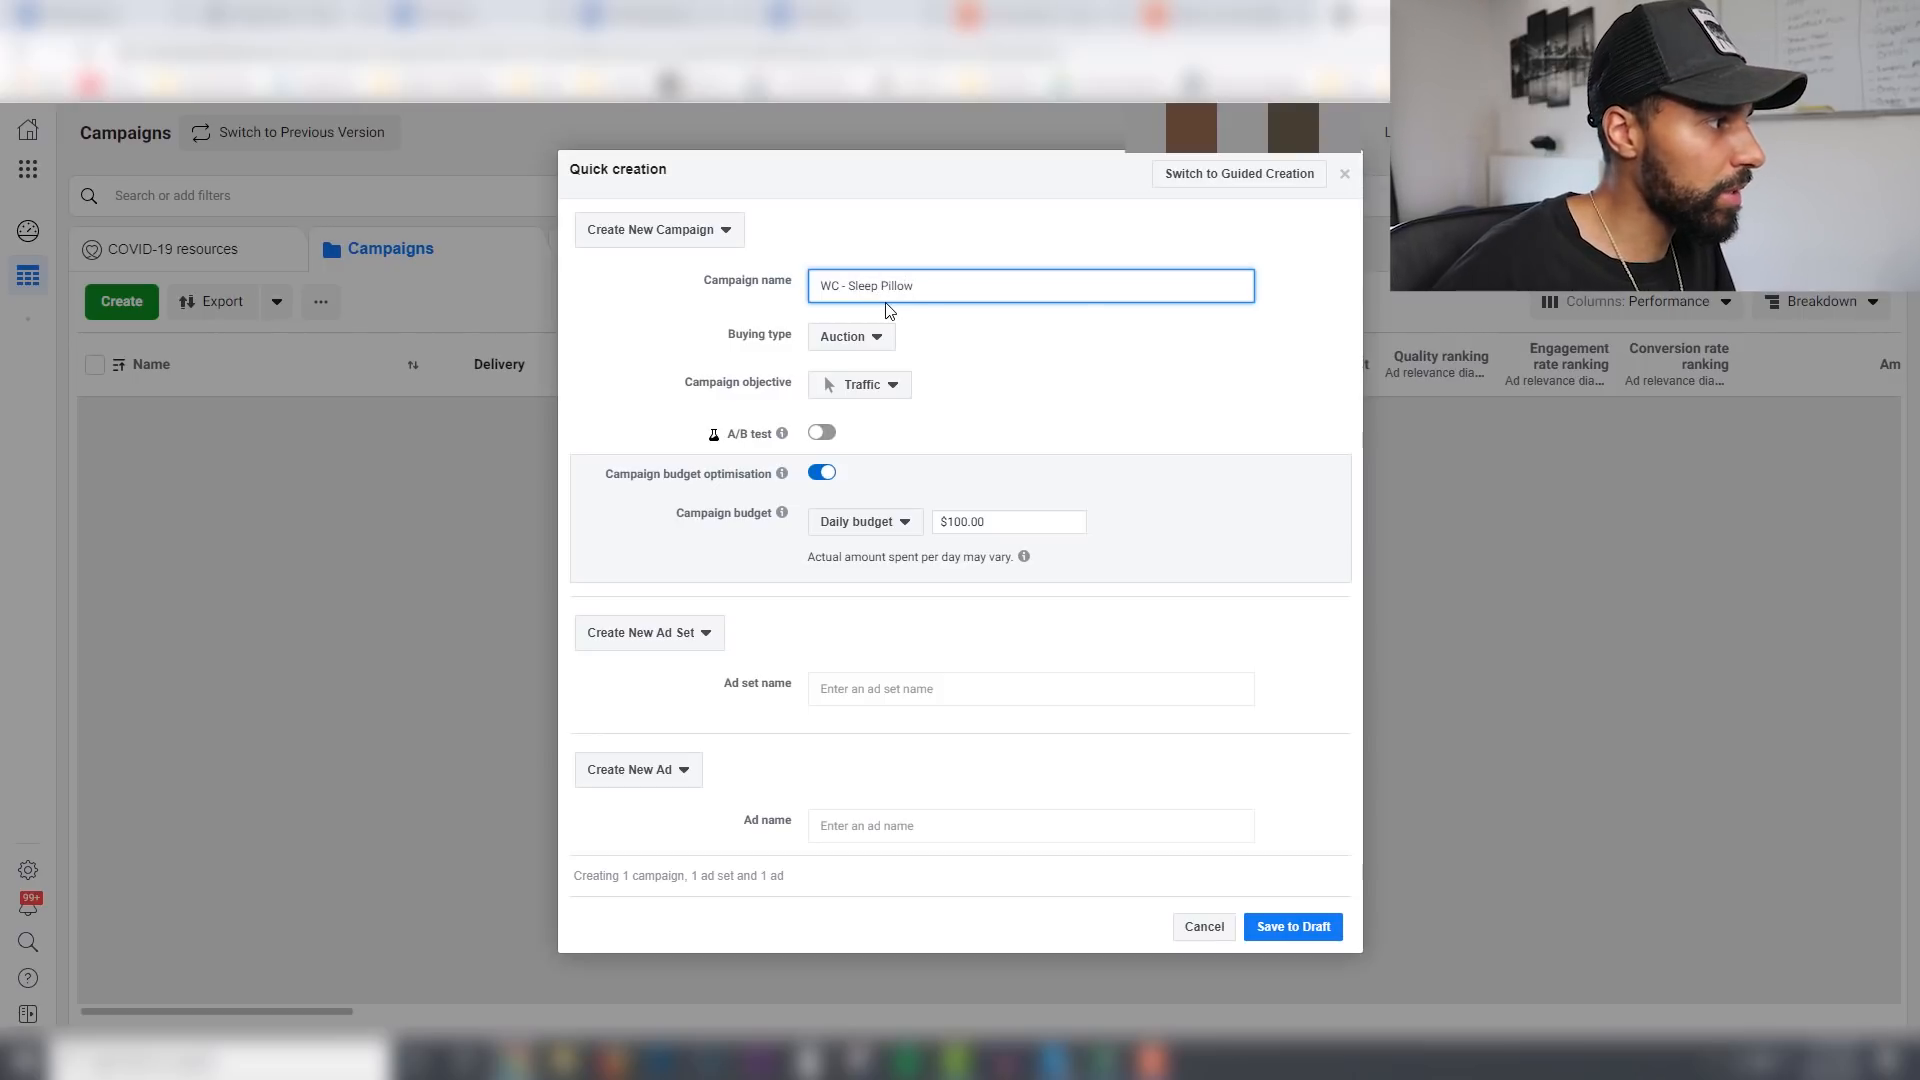
click(892, 387)
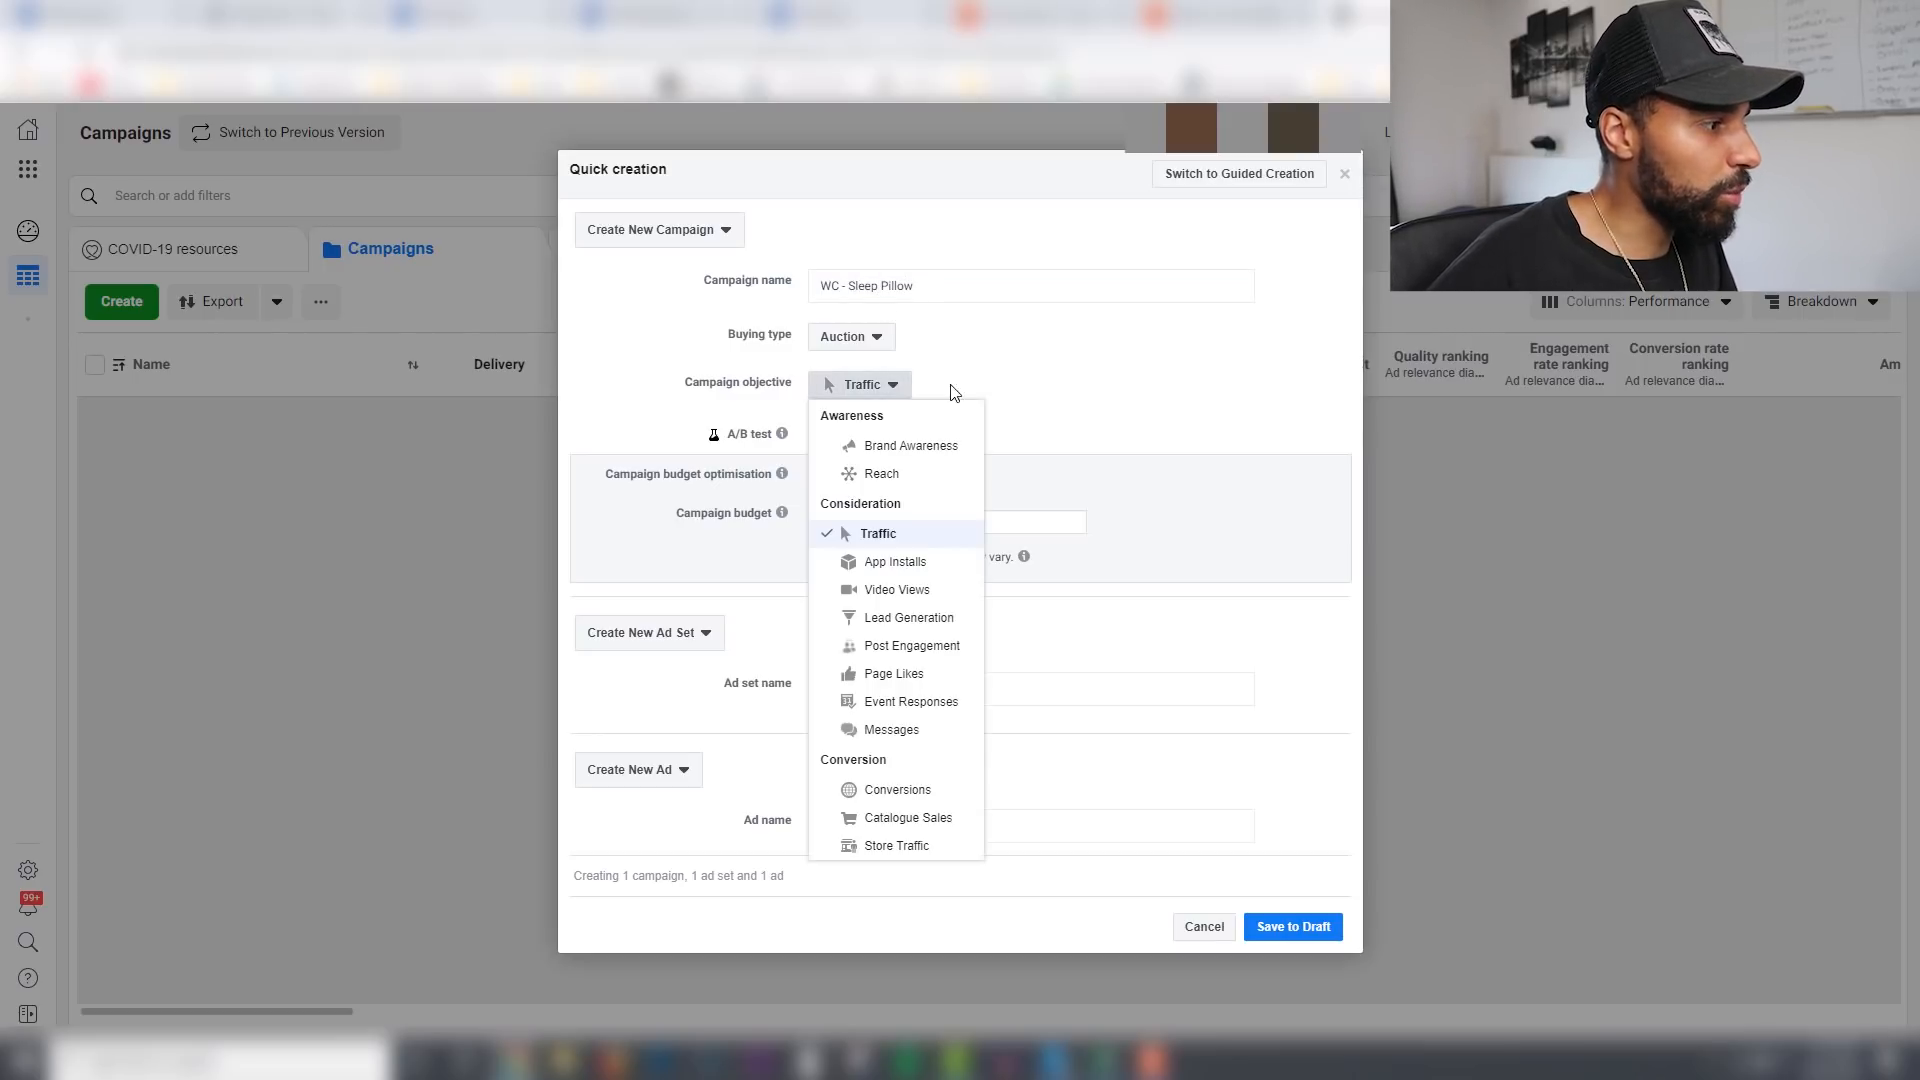
click(905, 788)
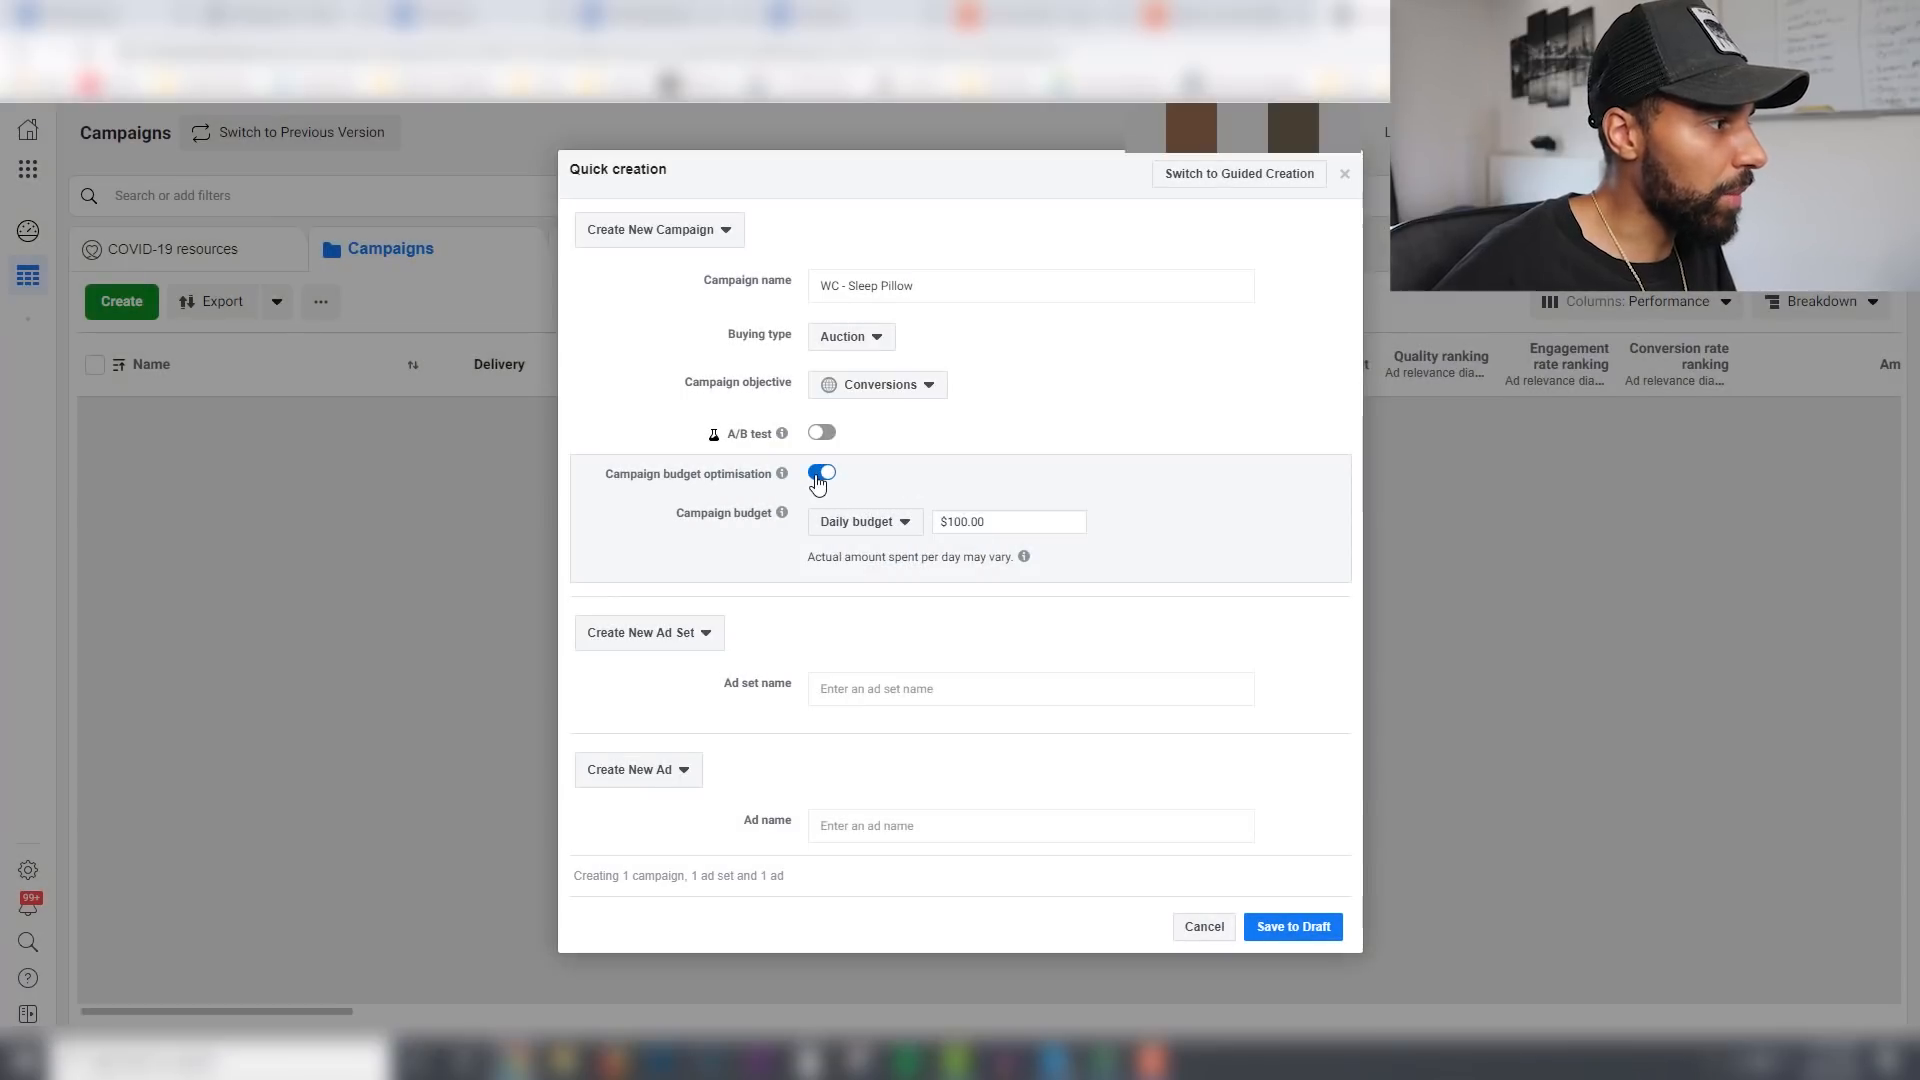
click(820, 476)
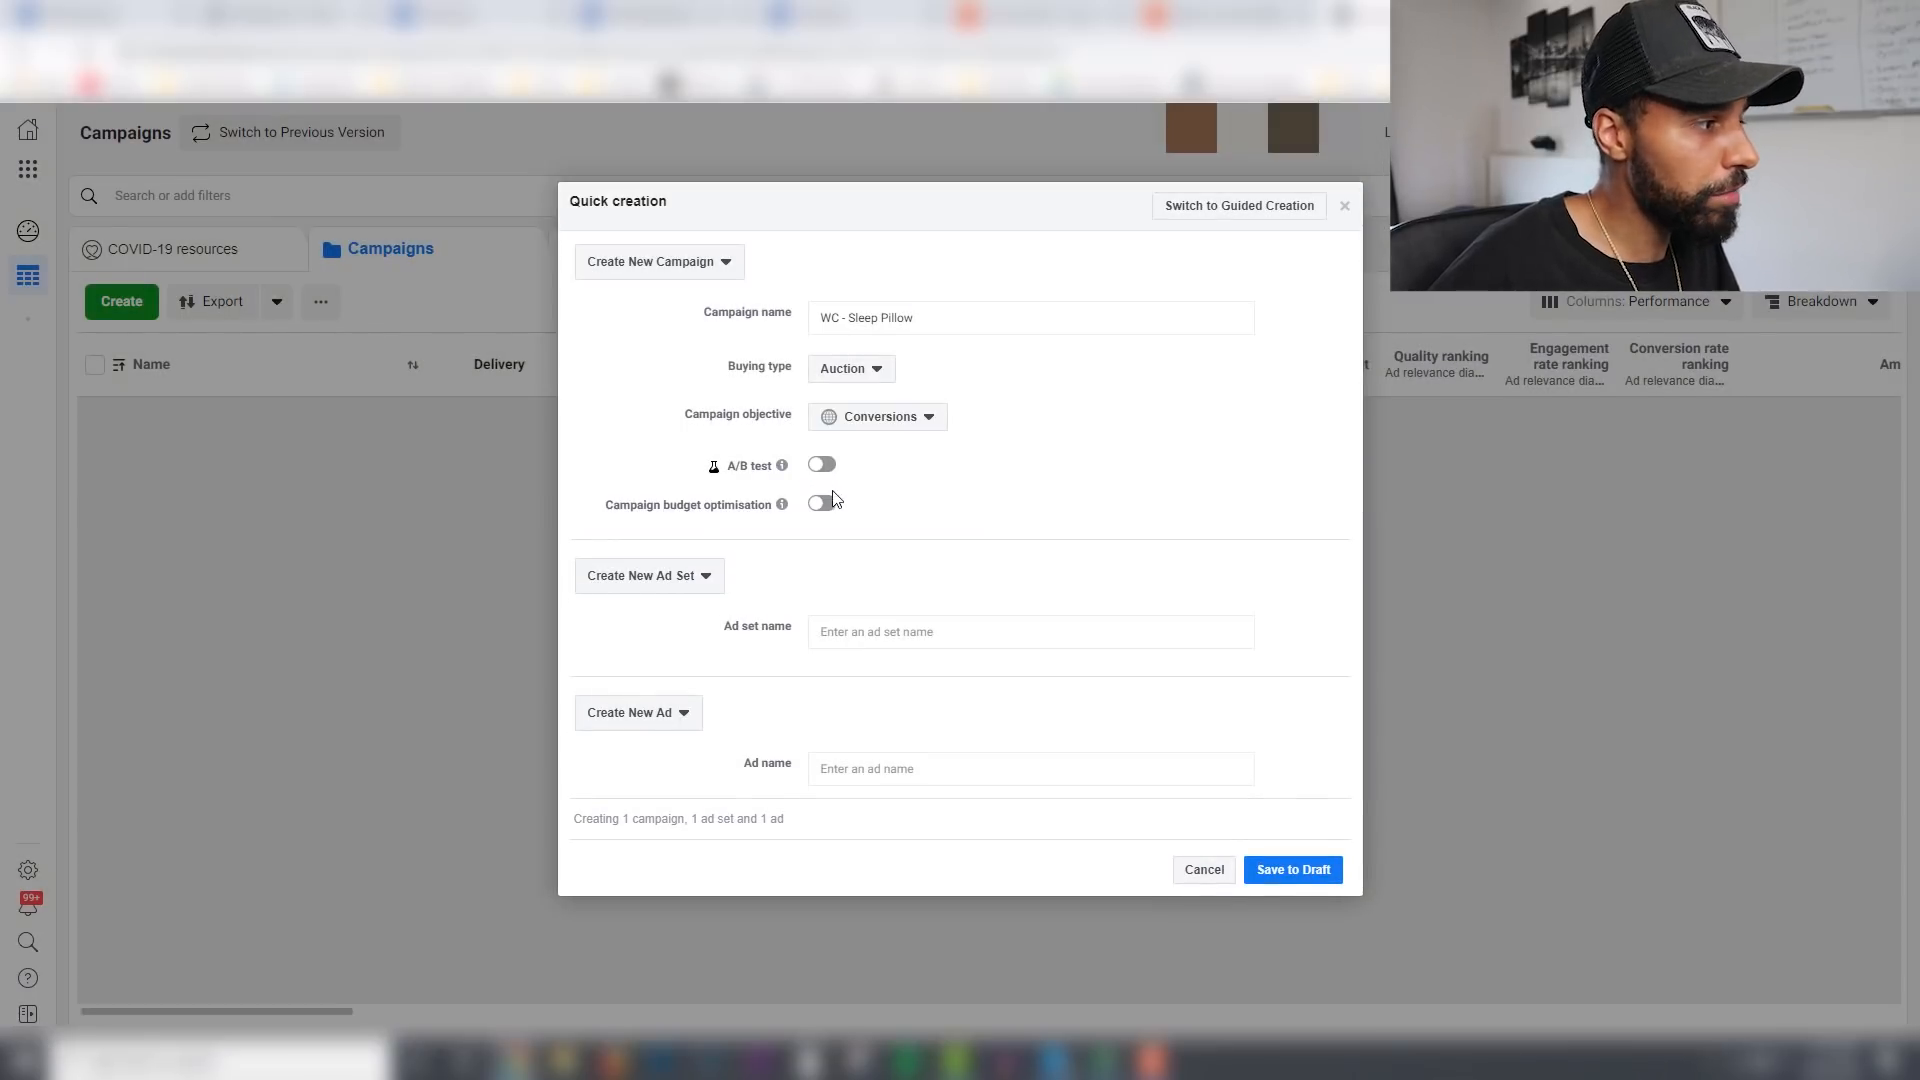
Step: Name the ad set "TOP ENG - 35-65 - (interest) - FB & IG - []" and the ad "Creative 1", and save to draft
click(852, 636)
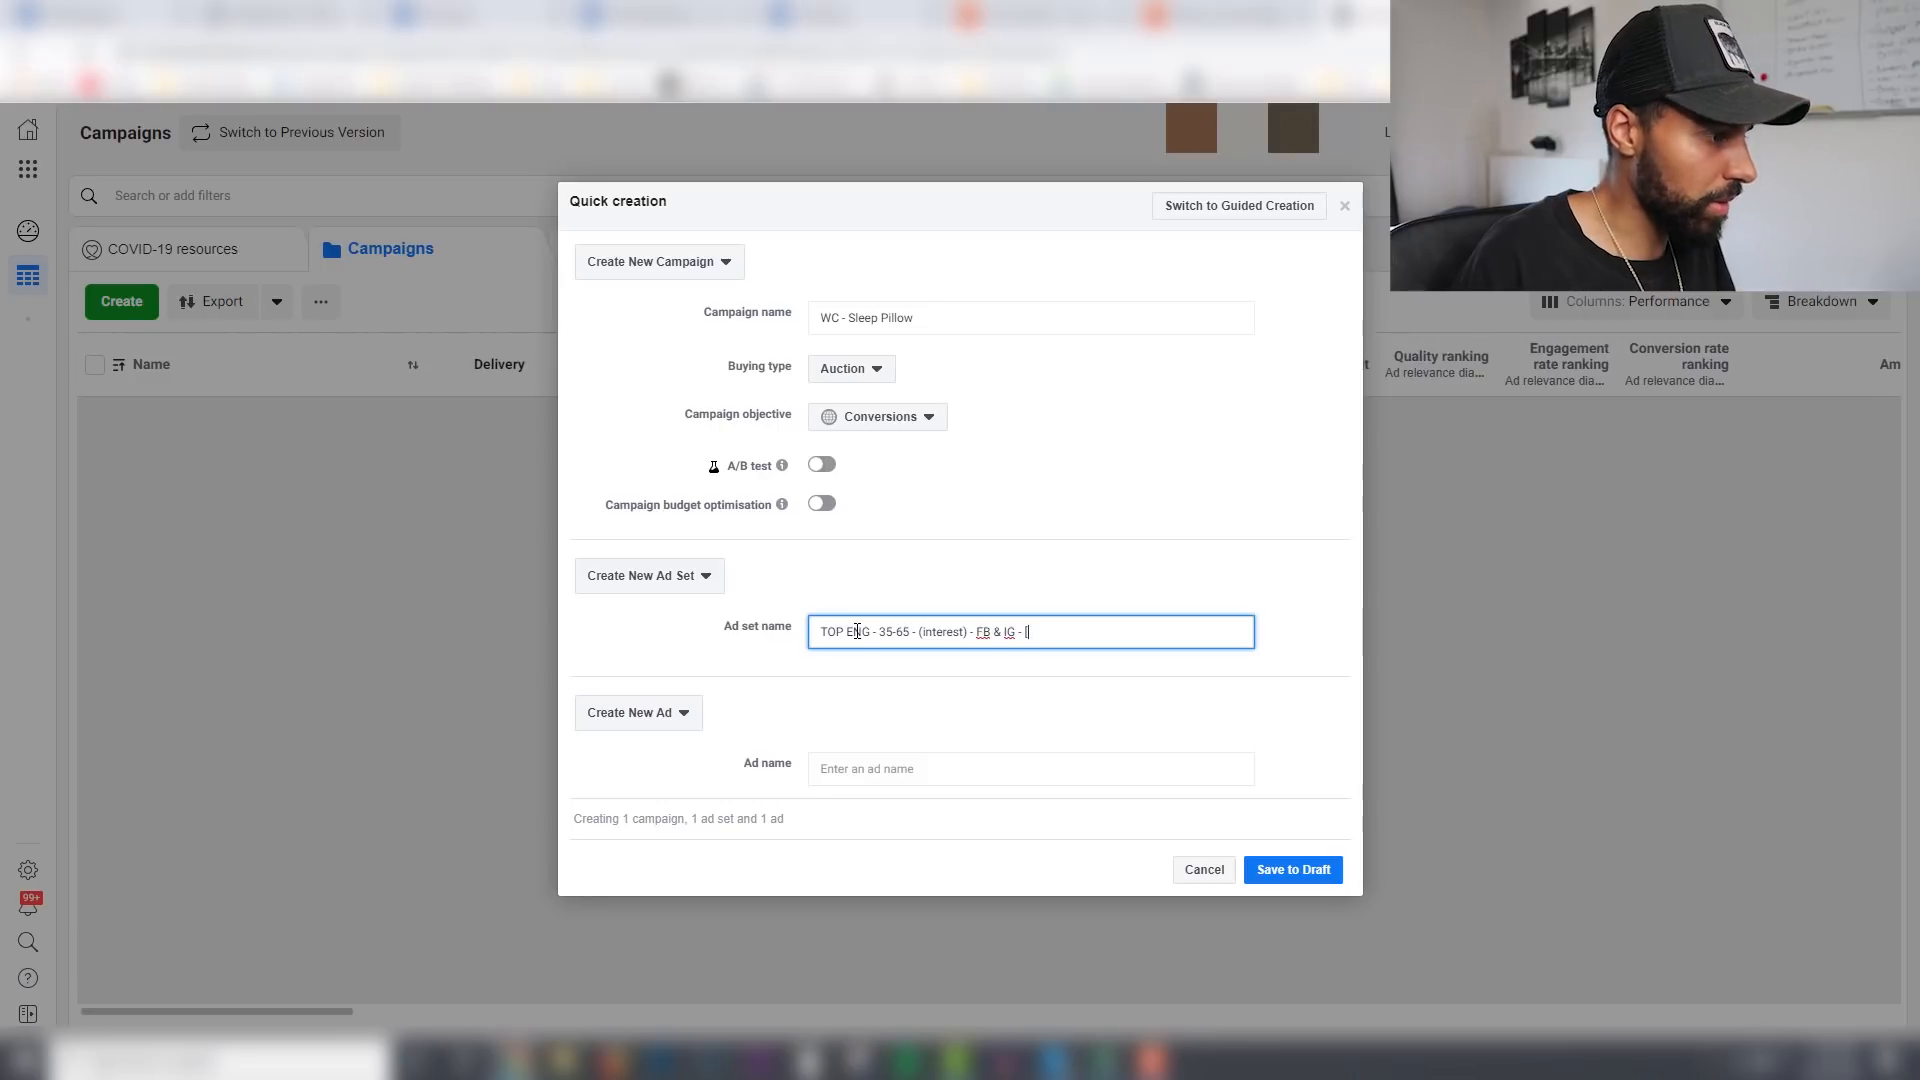
text(])
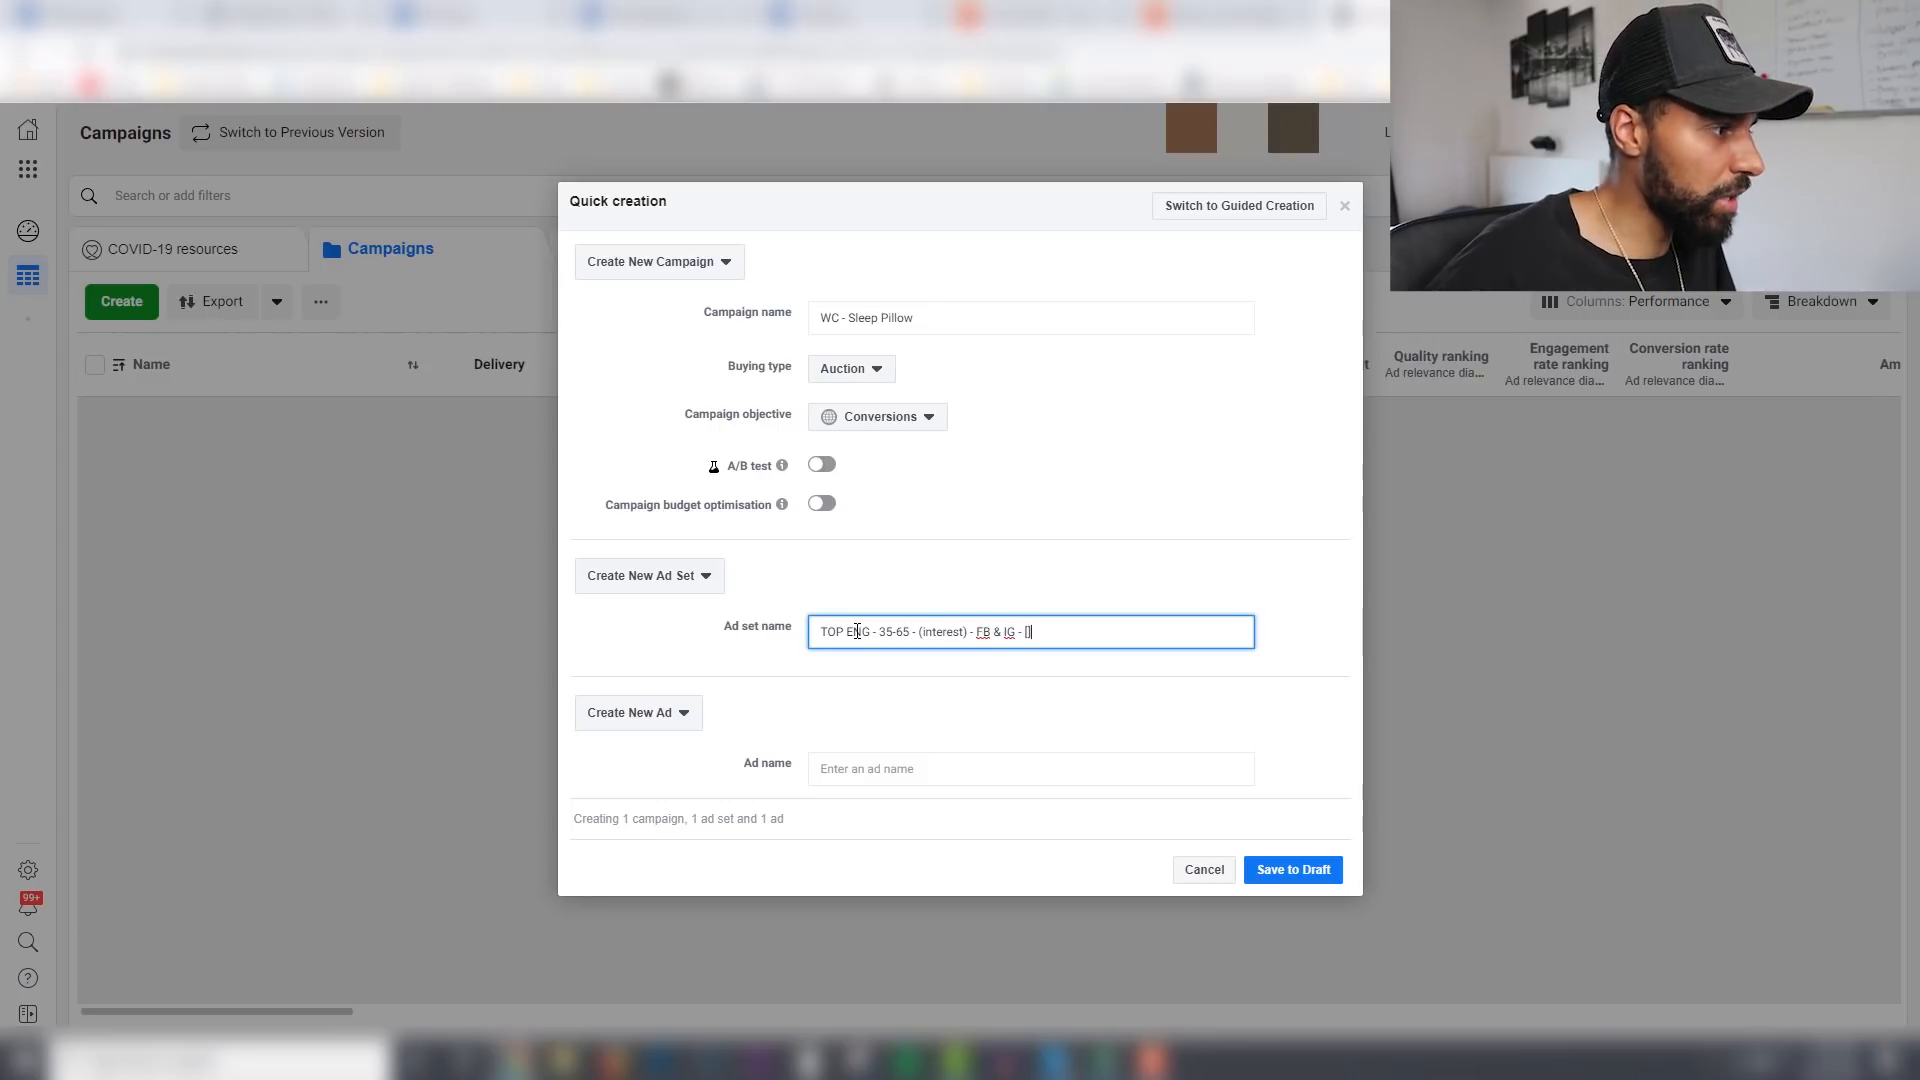
click(845, 774)
text(Creatove 1)
double_click(861, 759)
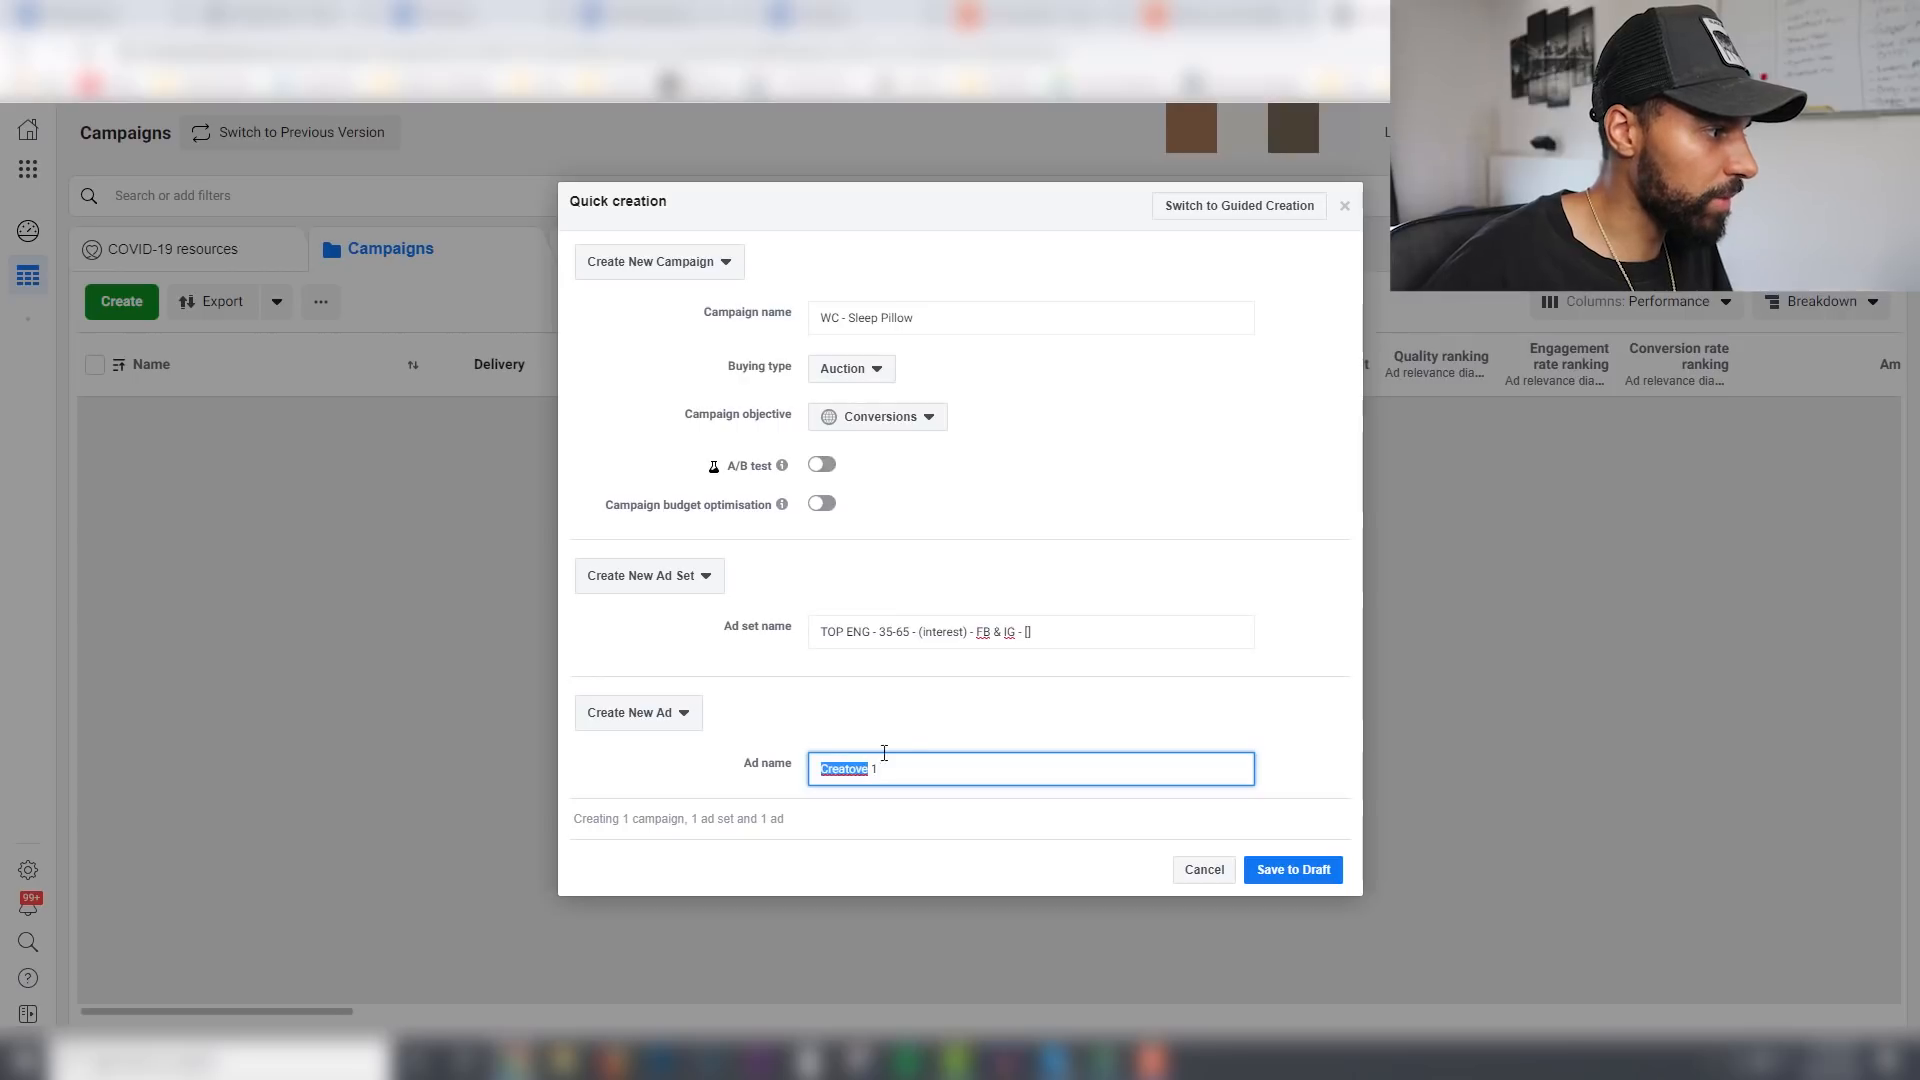
right_click(840, 768)
click(879, 470)
click(1273, 873)
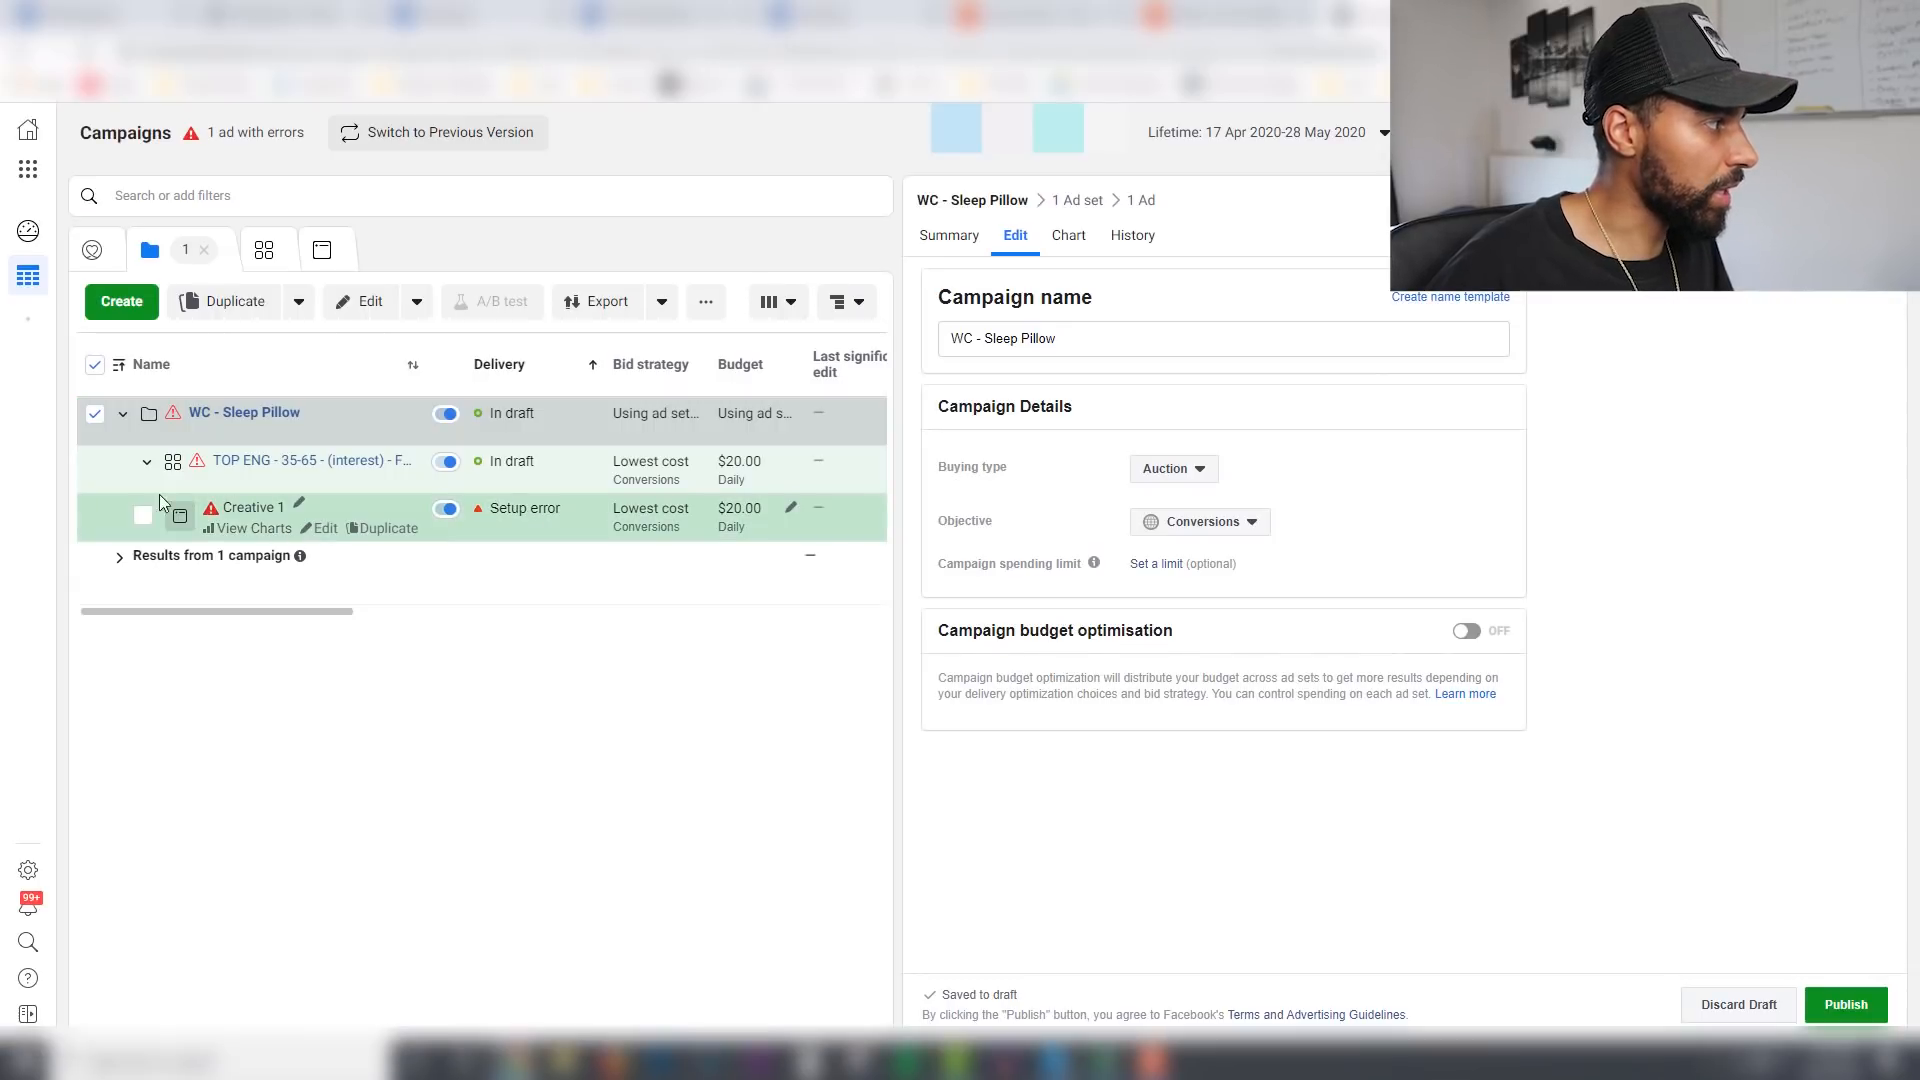
Step: Open the "TOP ENG - 35-65" ad set for editing and set its daily budget to $10
click(119, 463)
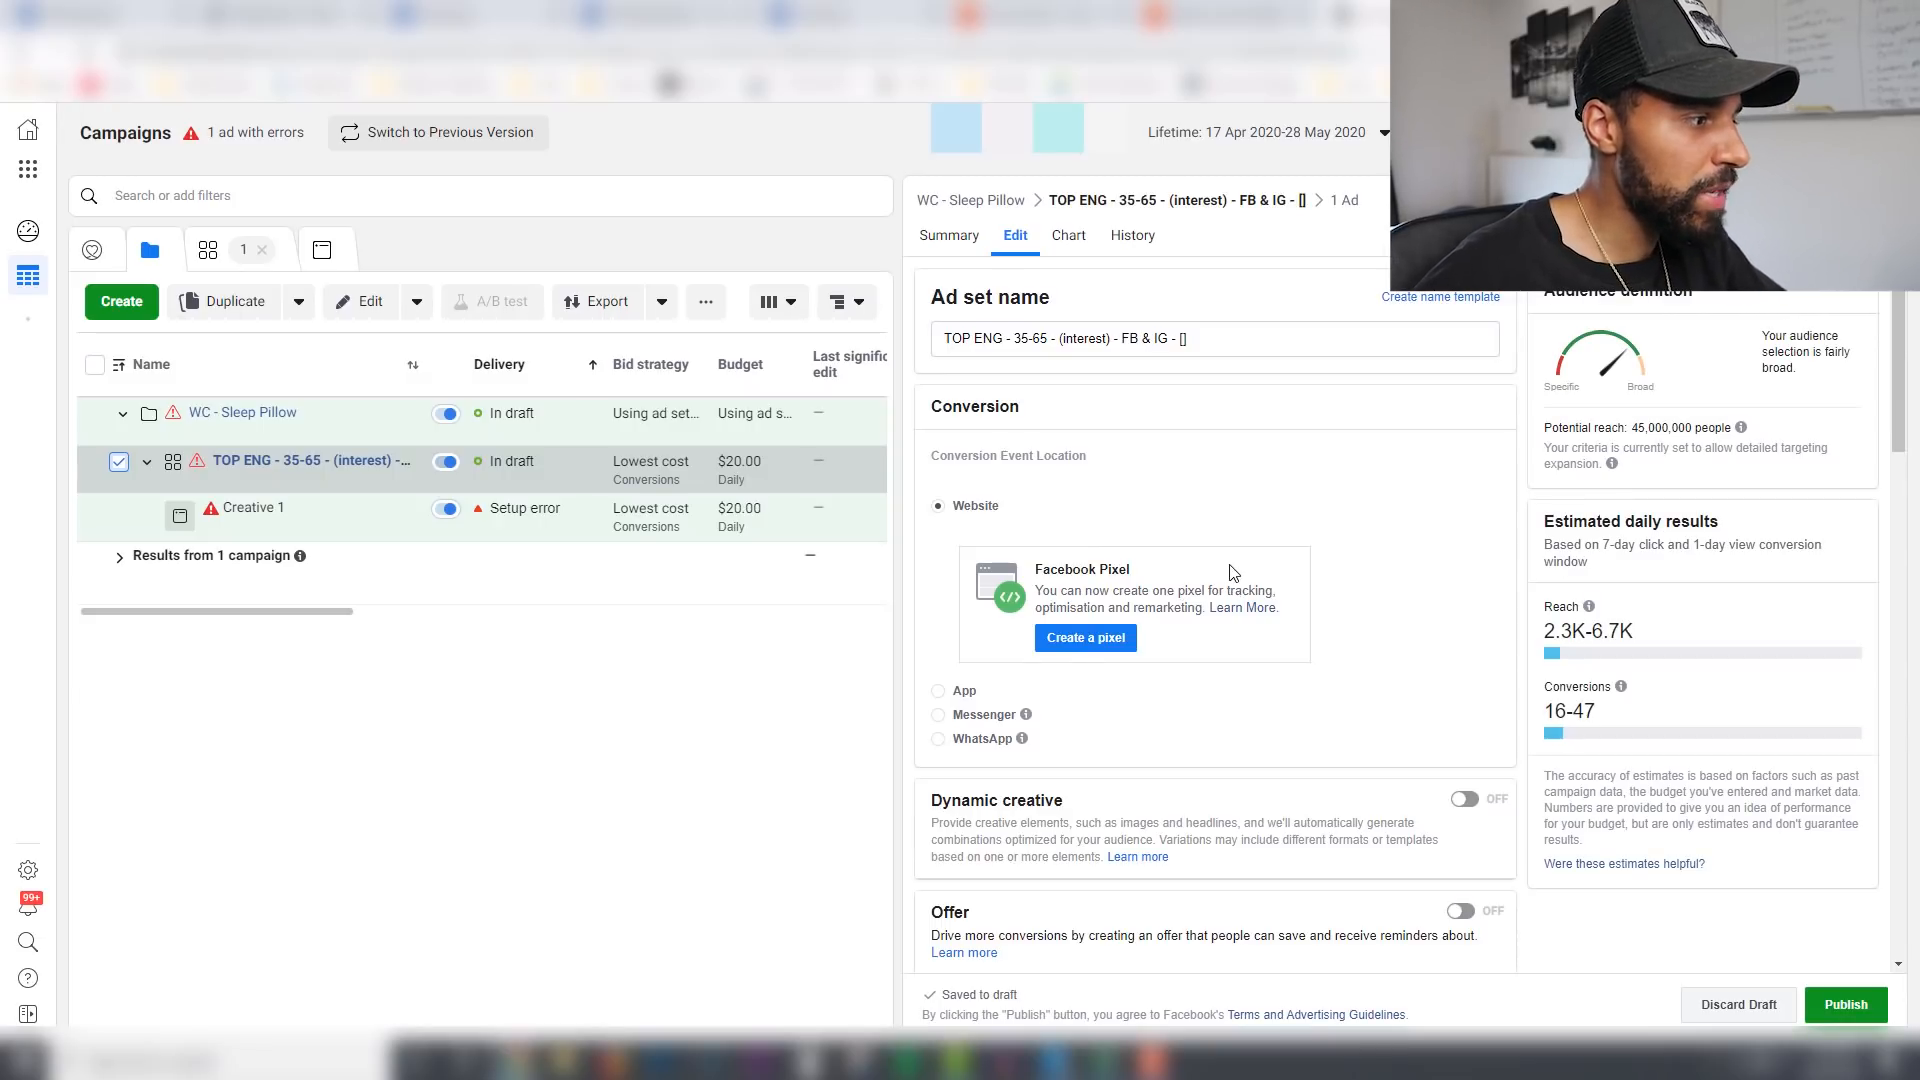
scroll(1456, 684, down, 4)
triple_click(1352, 671)
text(10)
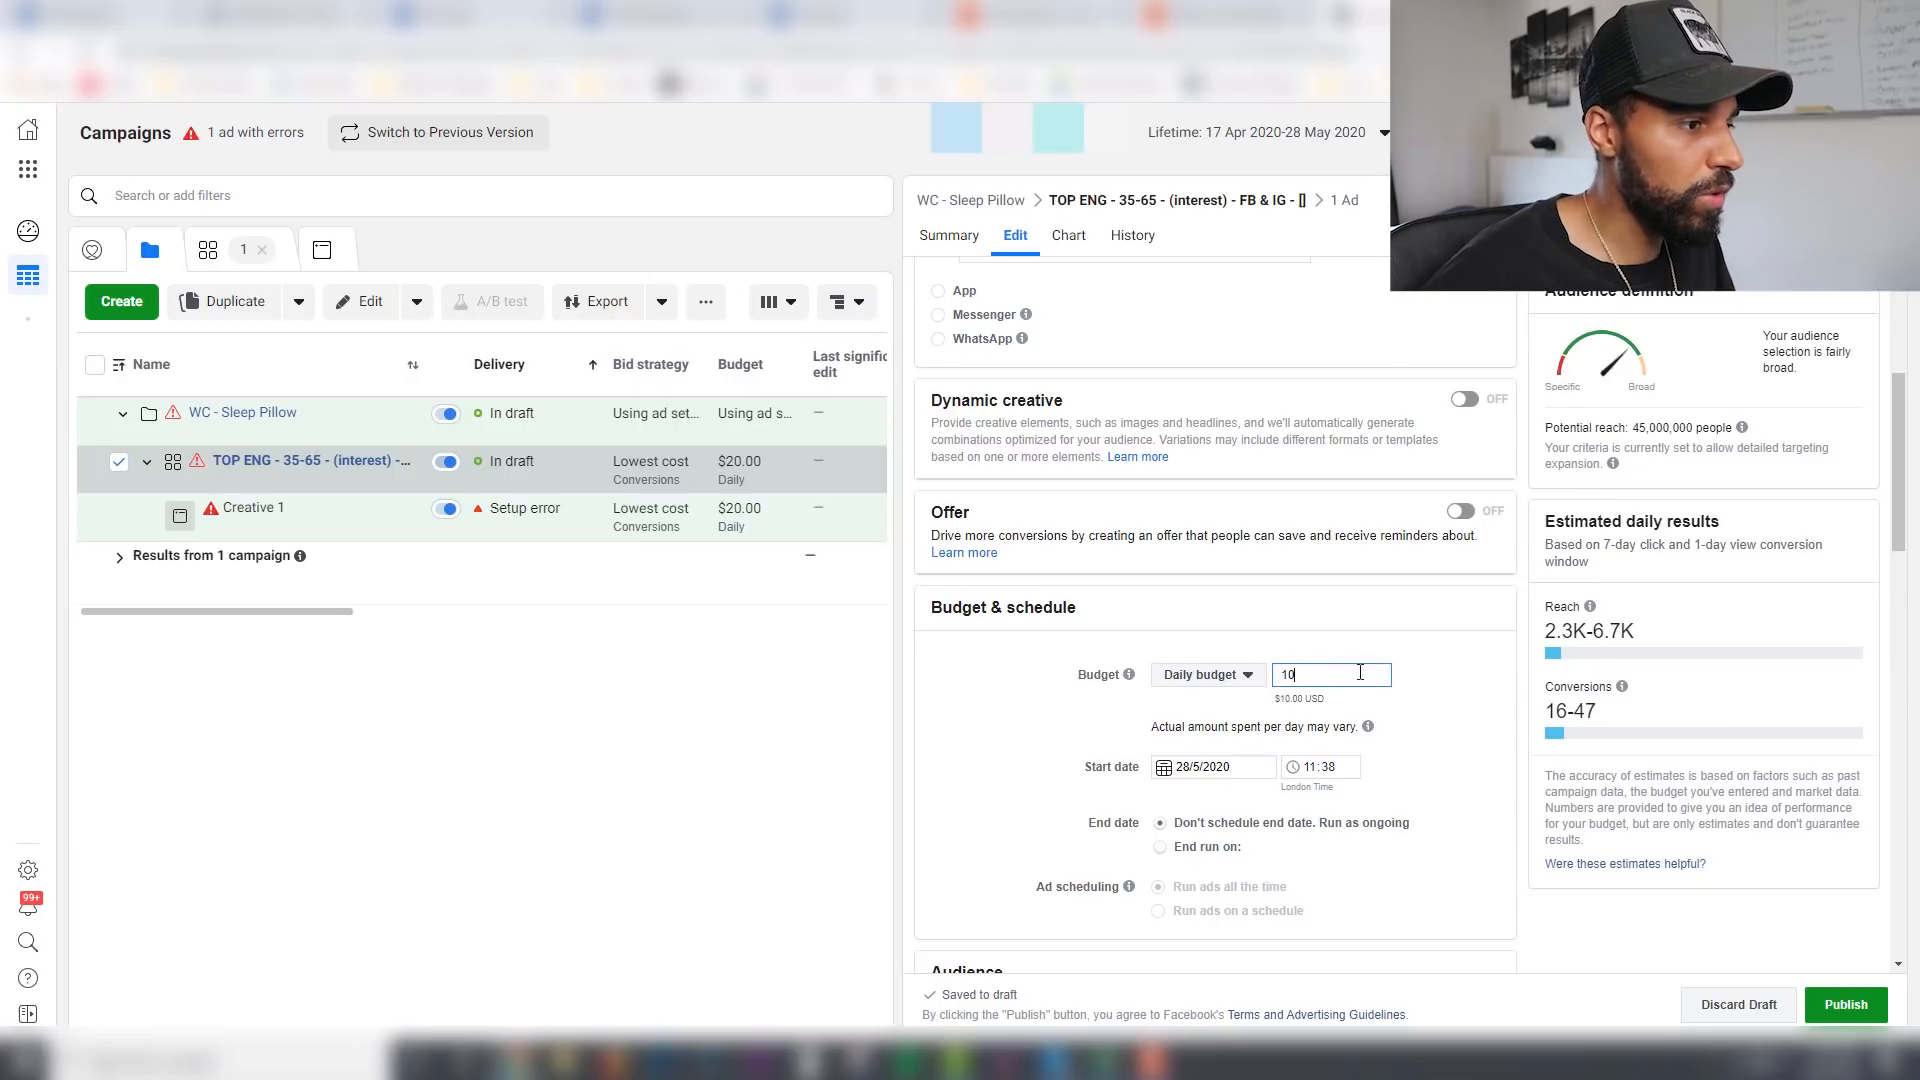
click(1522, 736)
Step: Add the United States and Australia to the ad set's audience locations alongside the United Kingdom
scroll(1507, 735, down, 5)
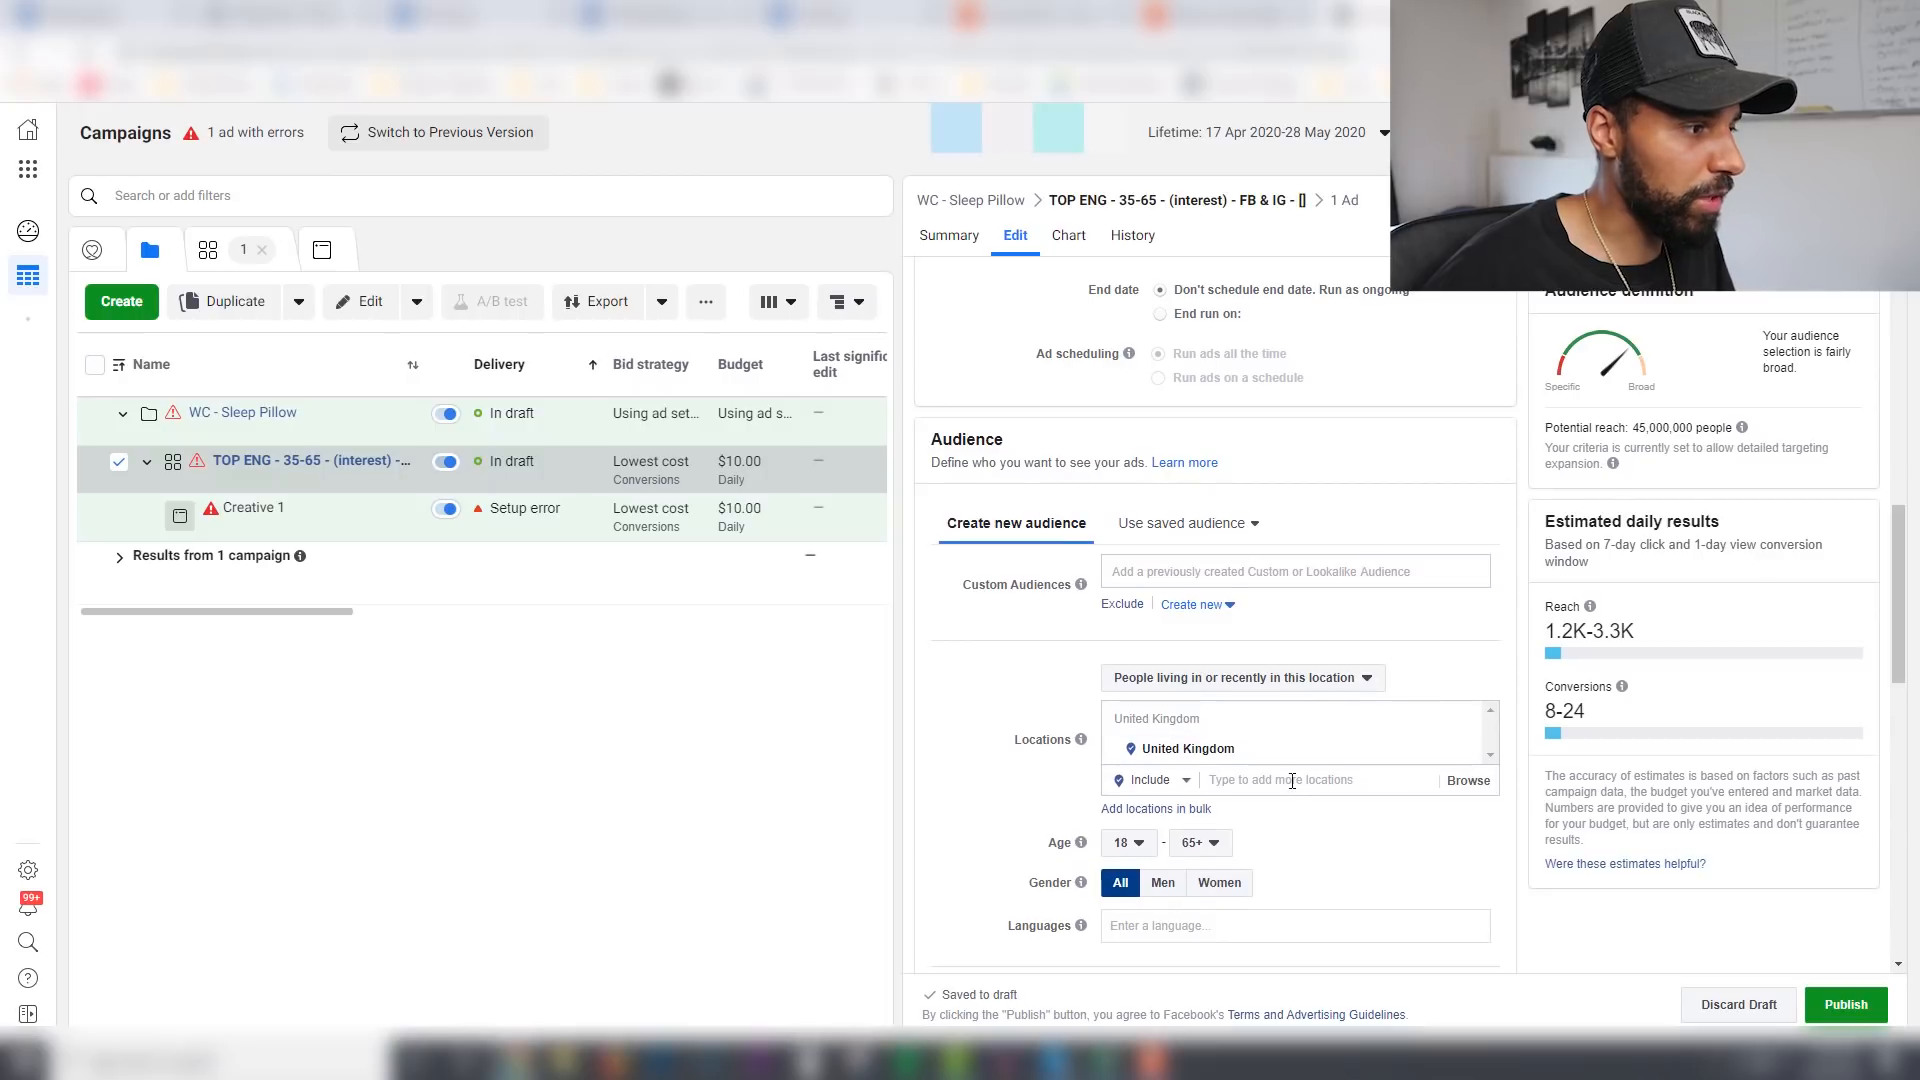
click(1294, 781)
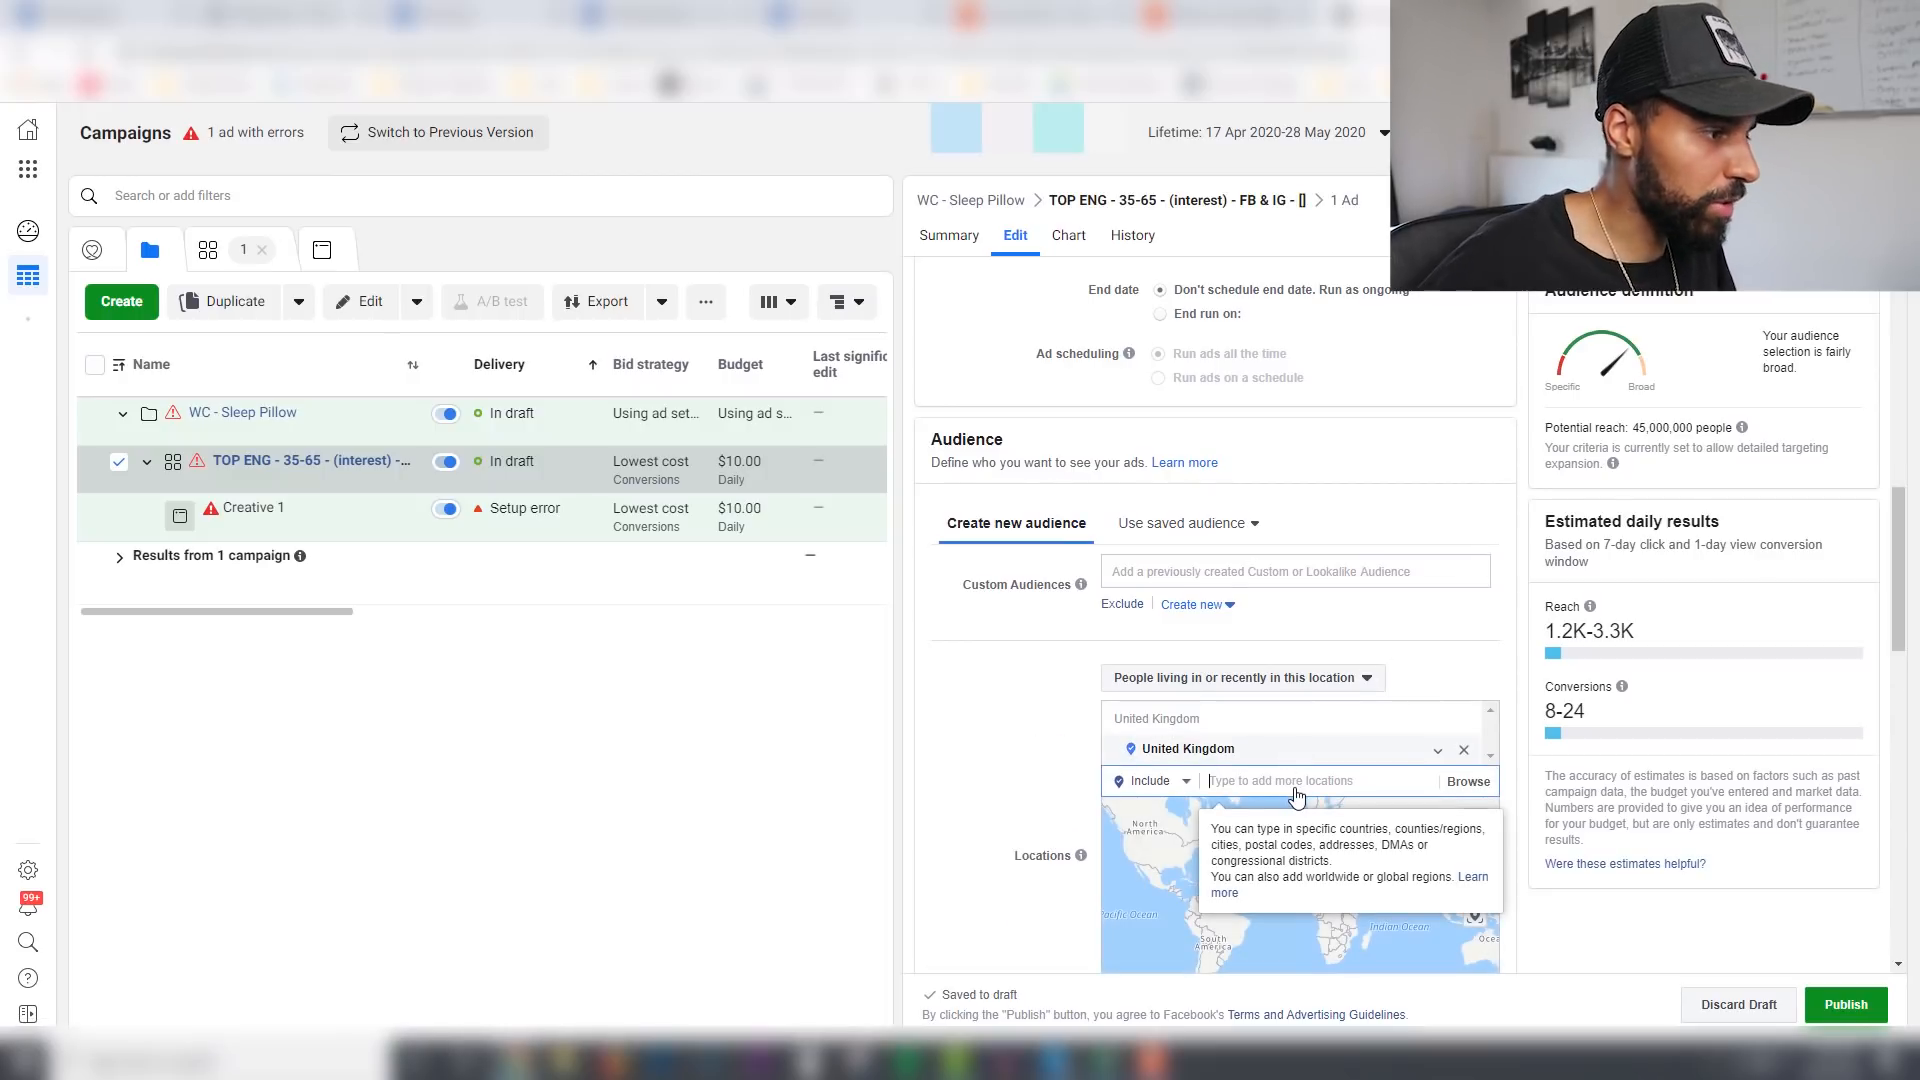
text(united)
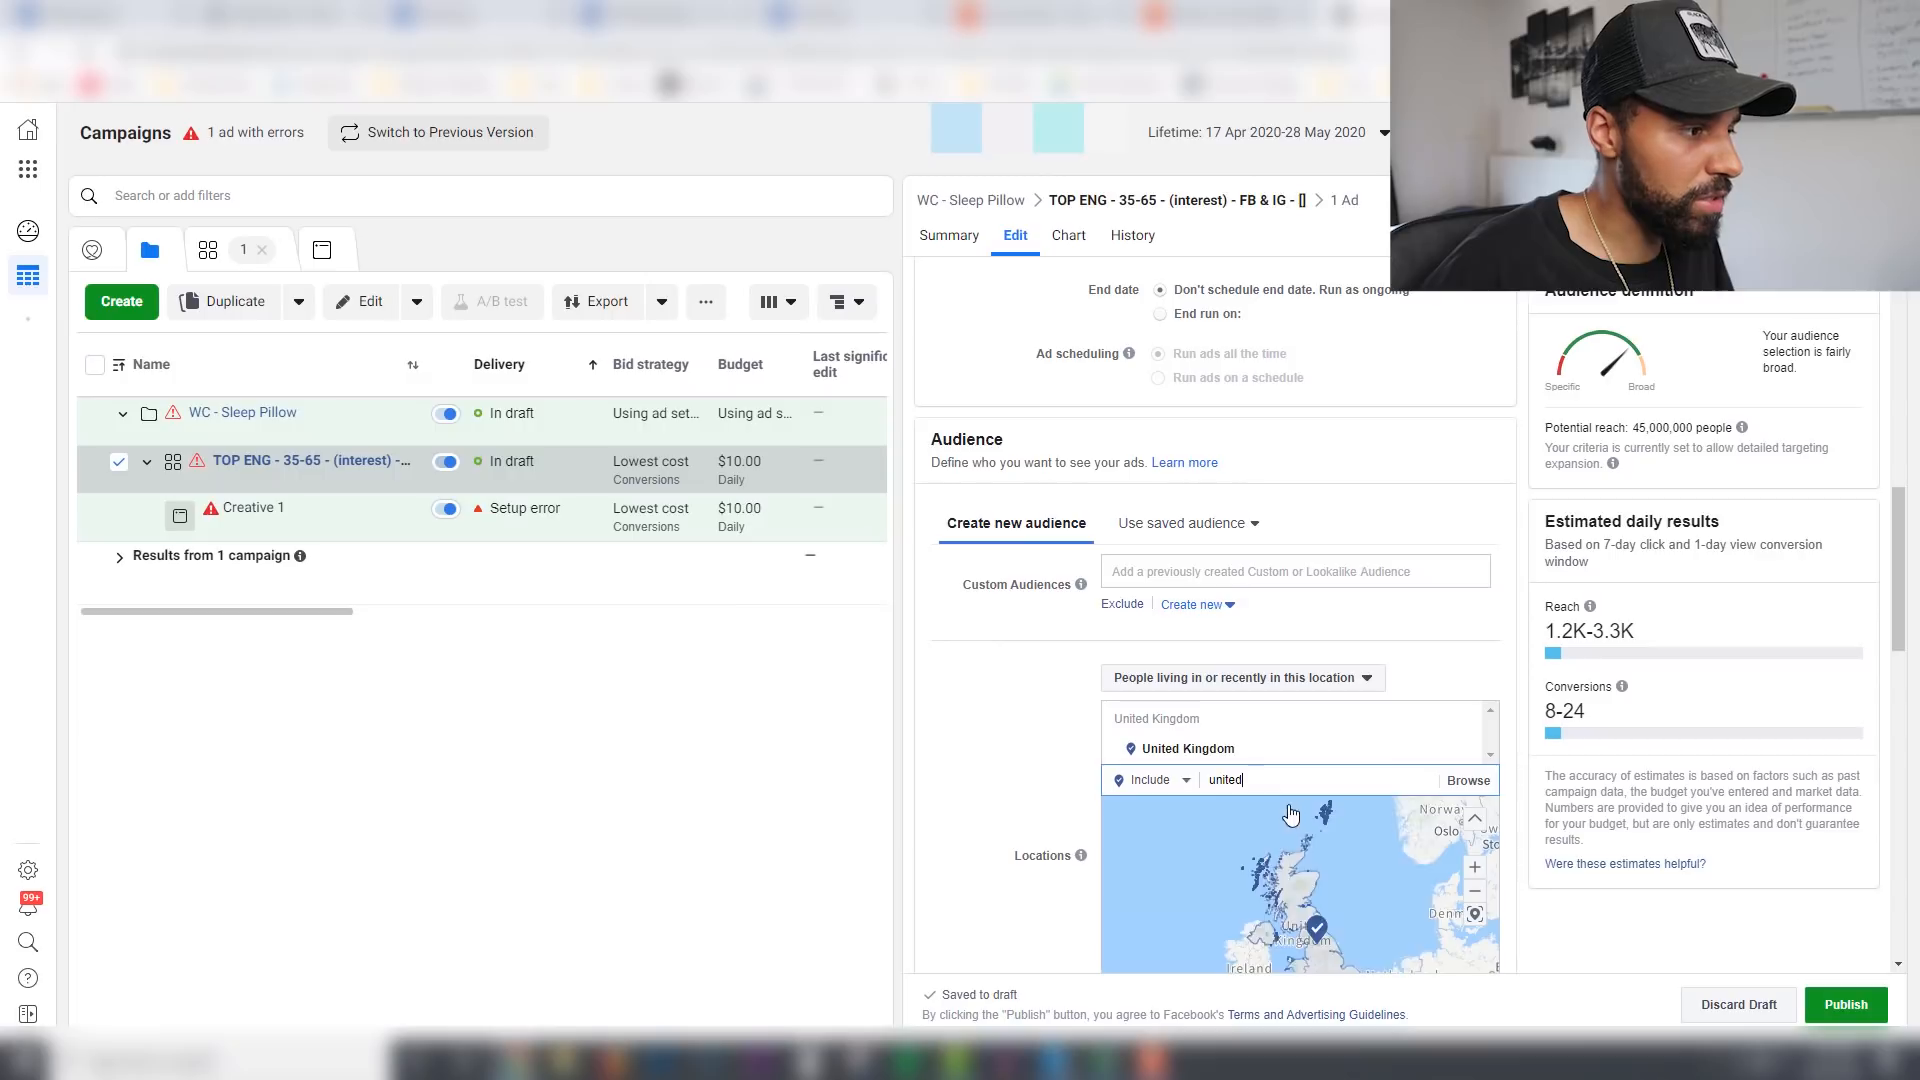
key(Return)
scroll(1130, 752, down, 1)
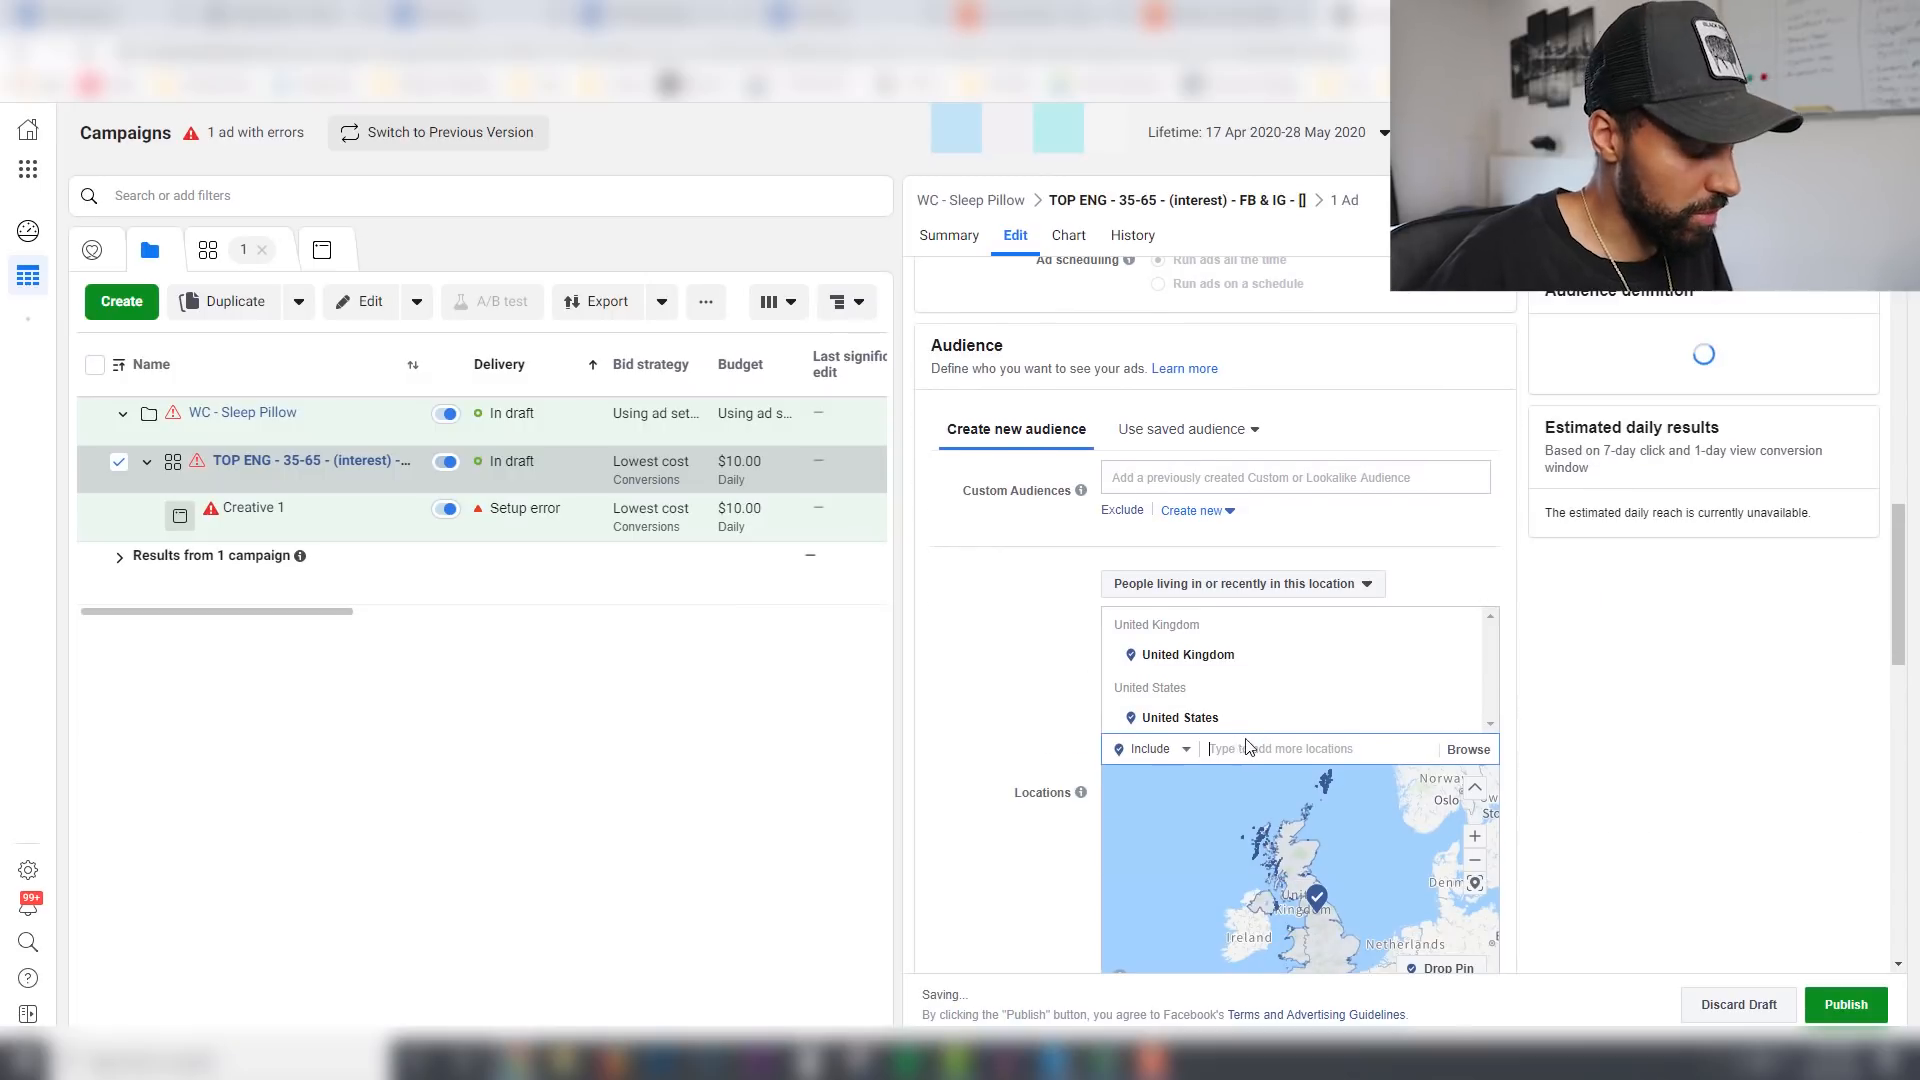
scroll(1245, 740, down, 1)
text(austral)
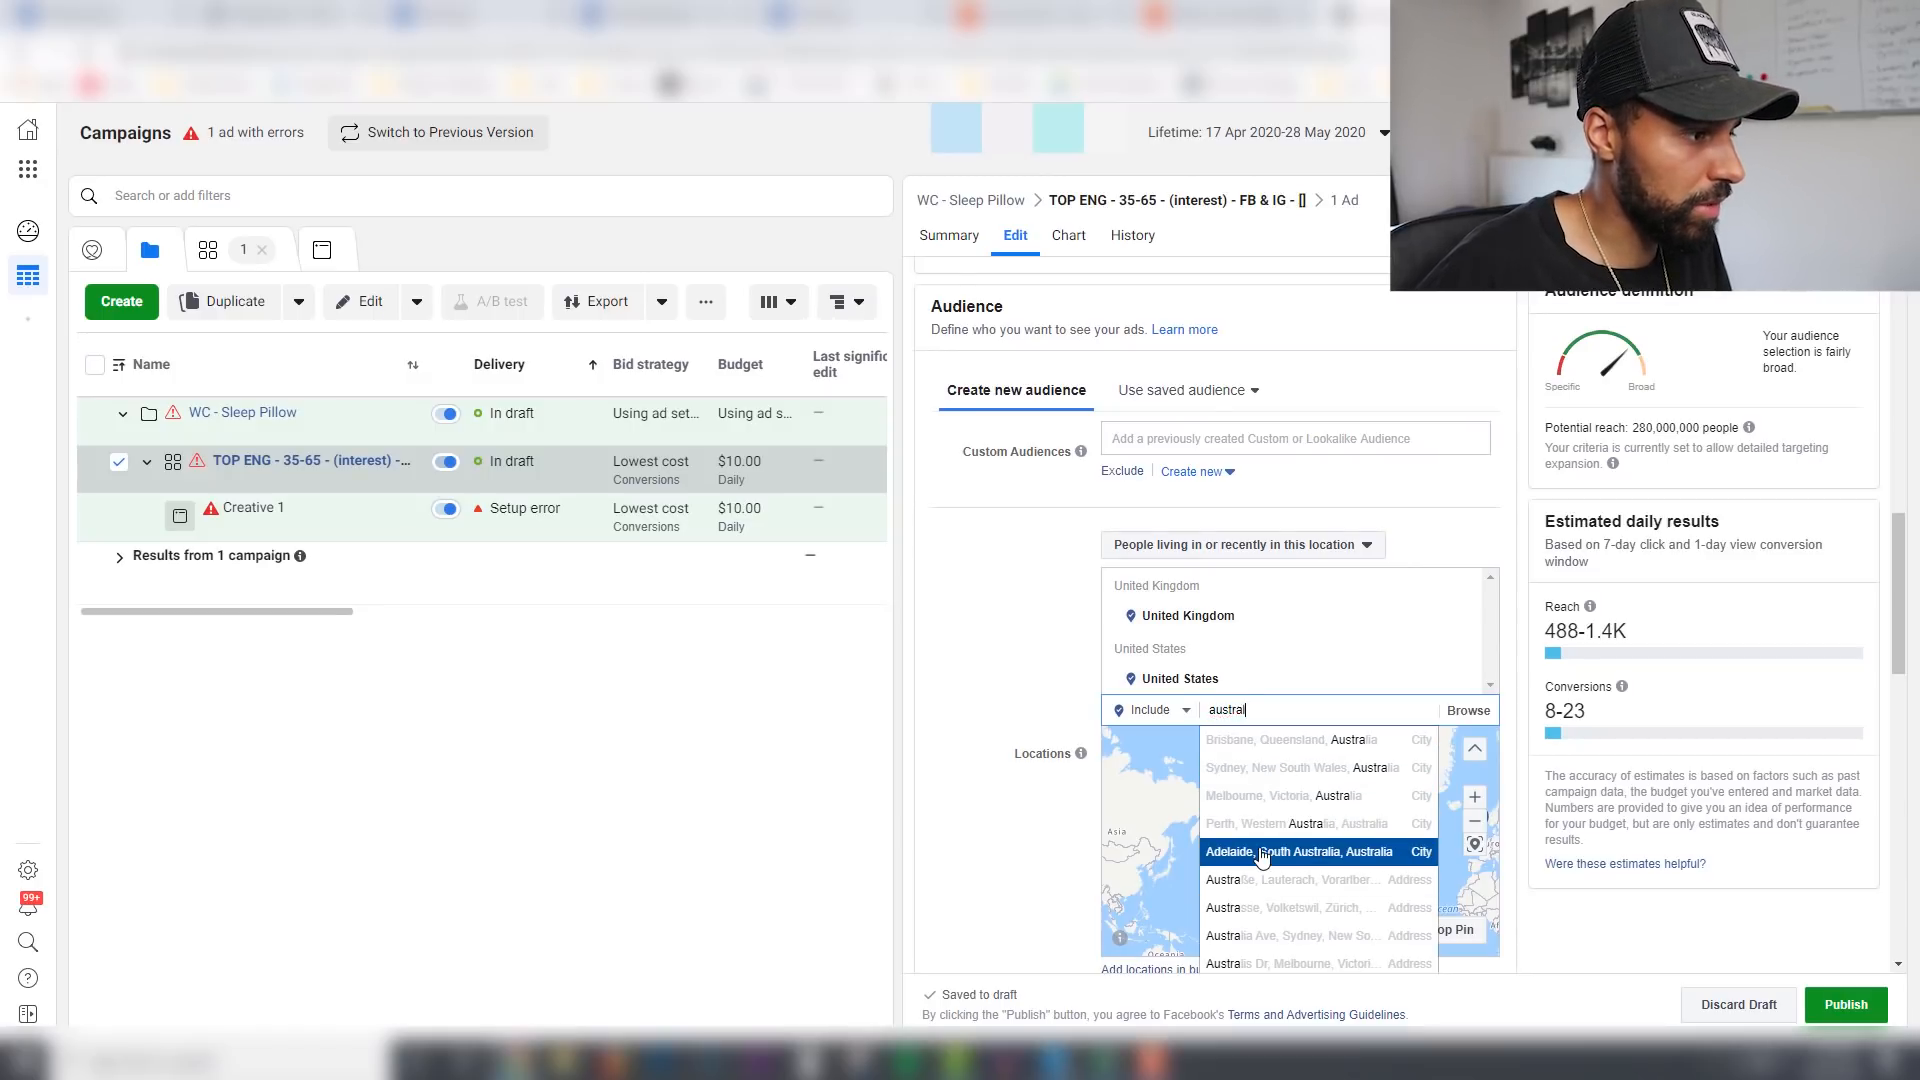
key(BackSpace)
key(BackSpace)
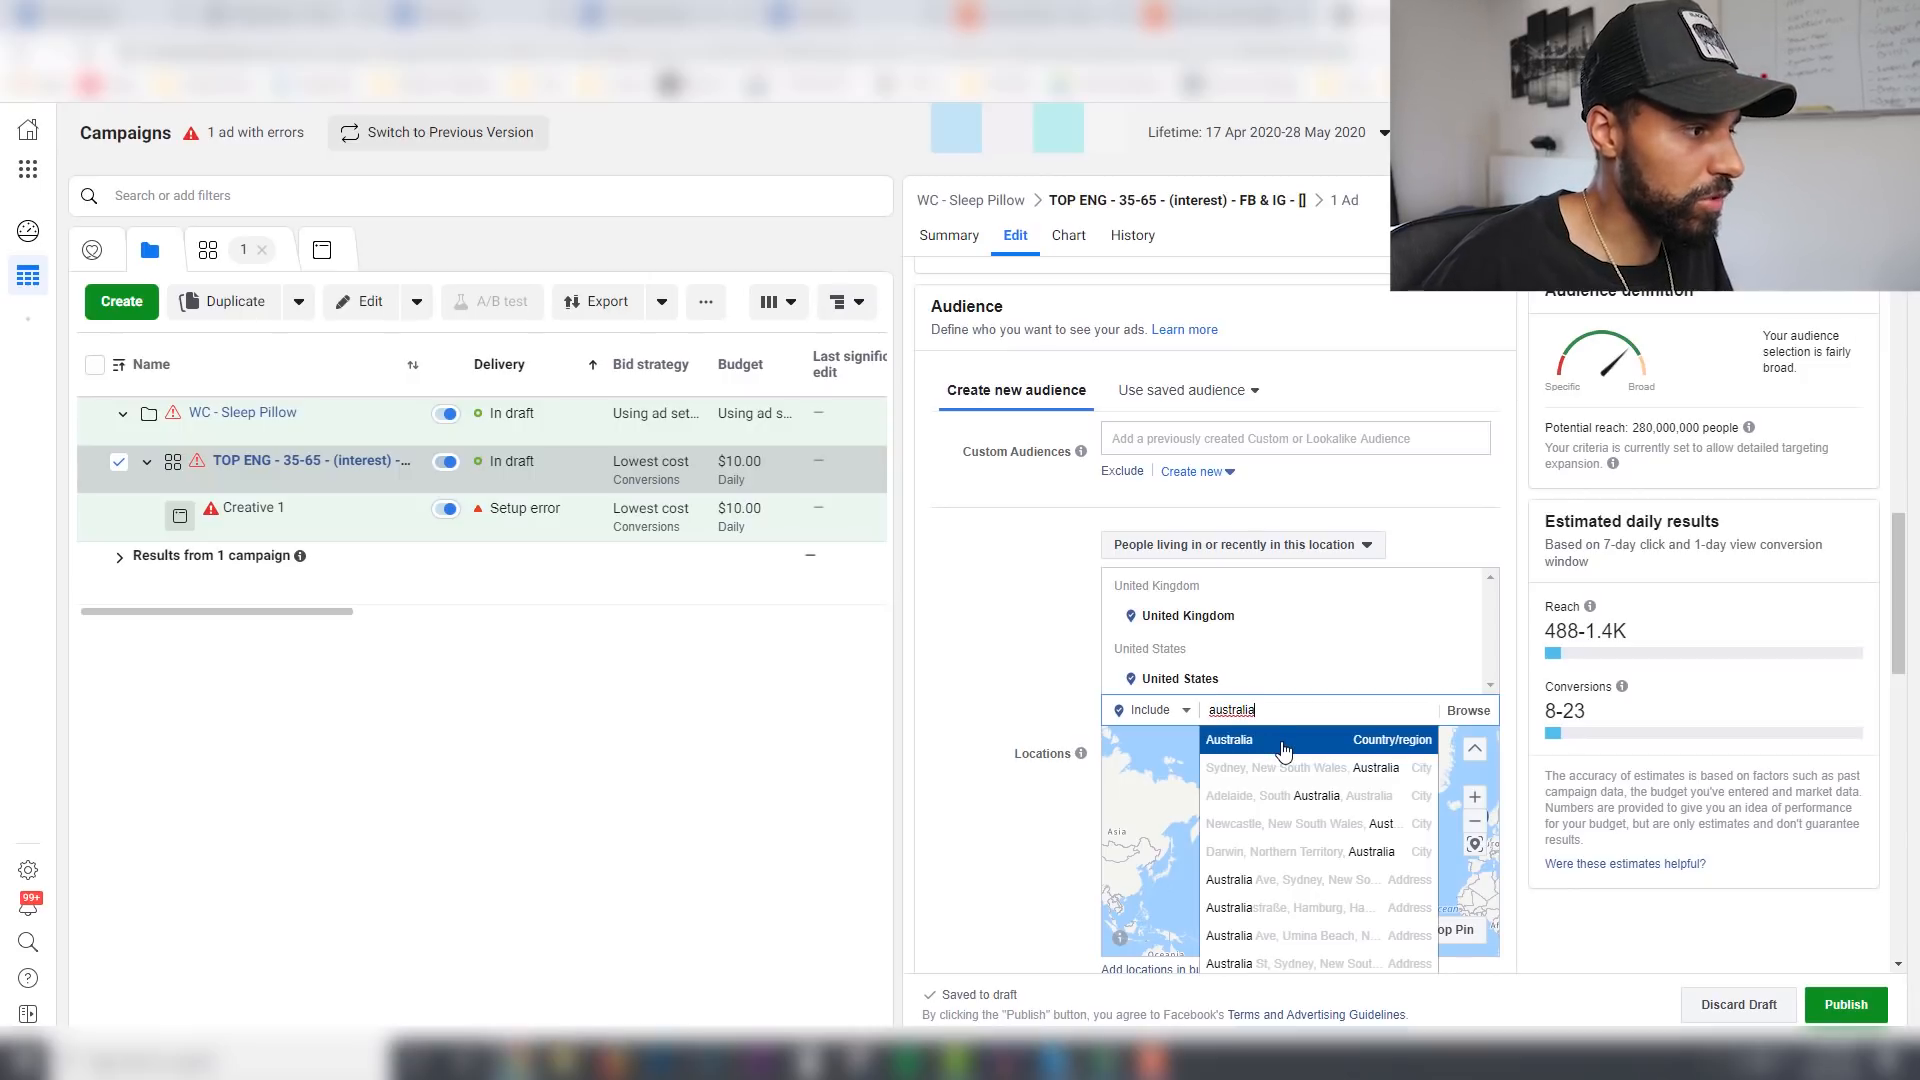
click(1284, 750)
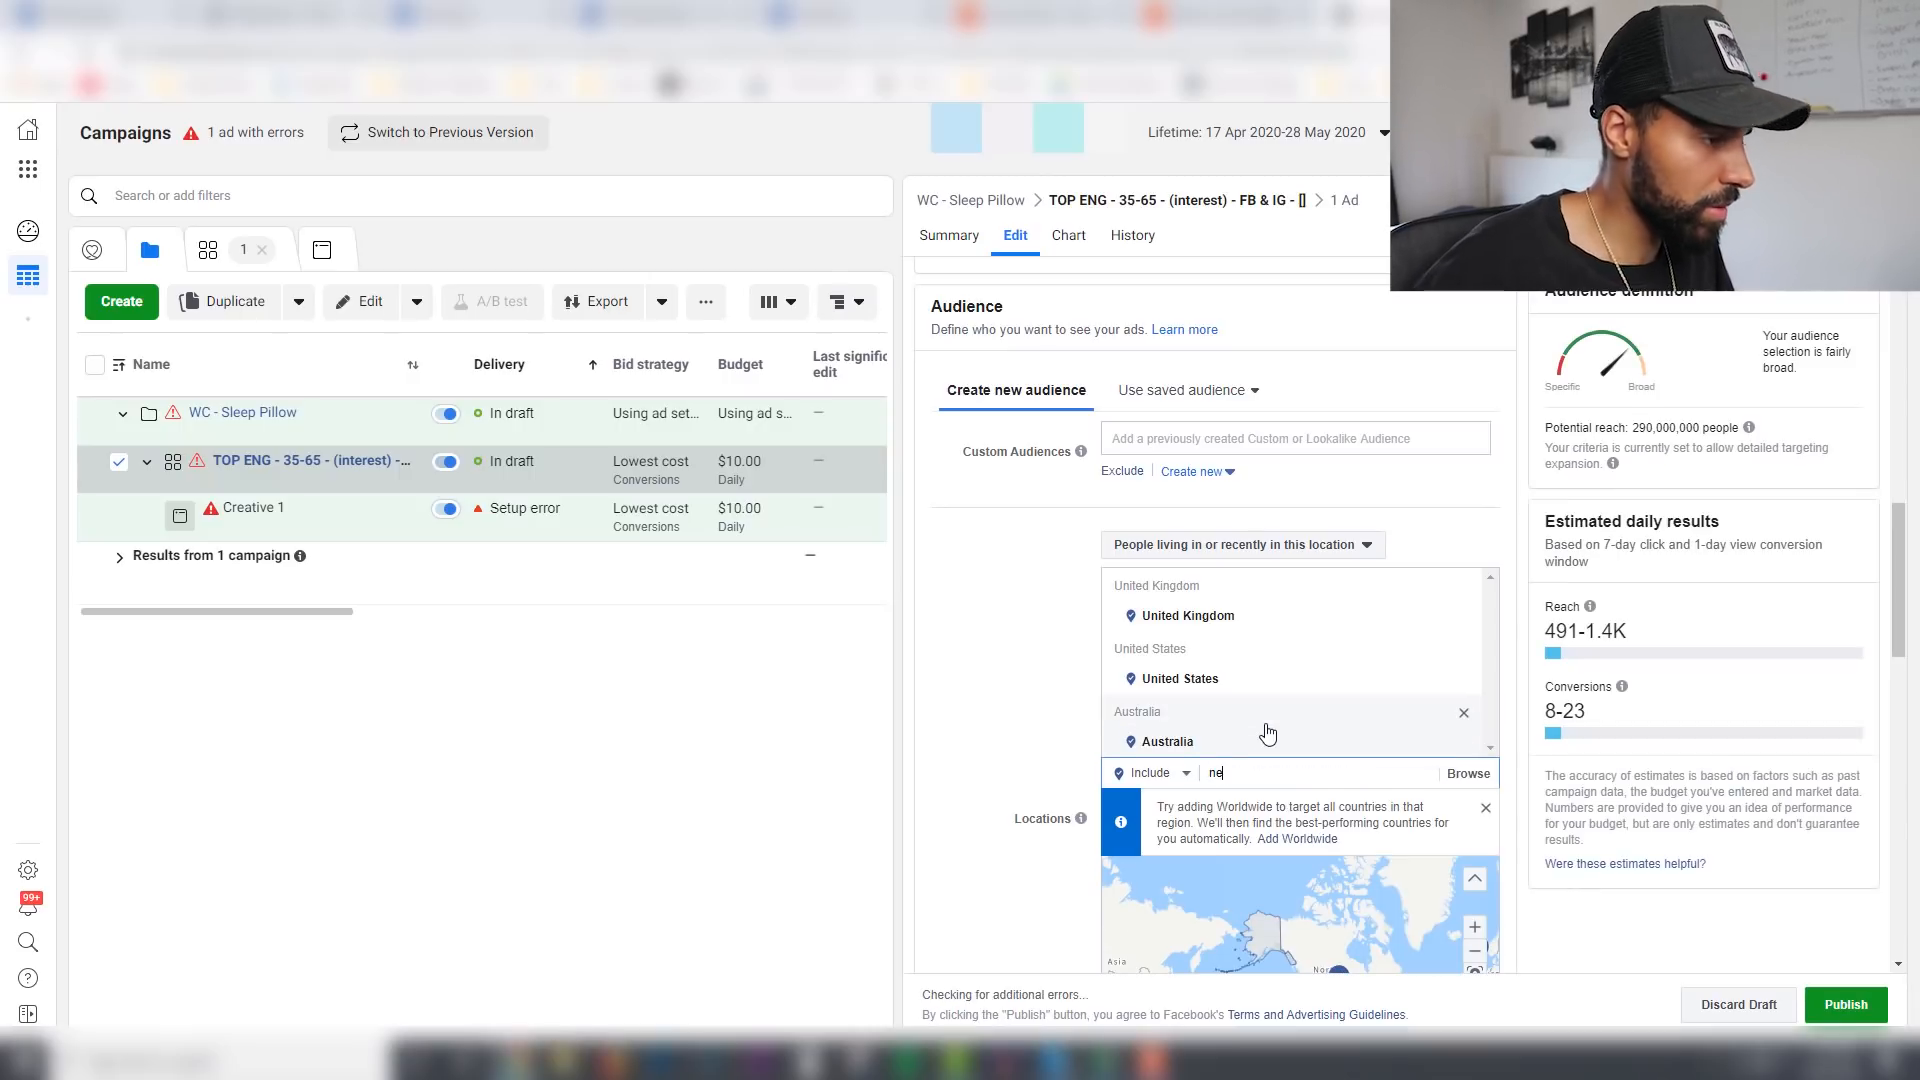
Step: Include New Zealand, Norway and Denmark as further countries in the audience locations
text(new ze)
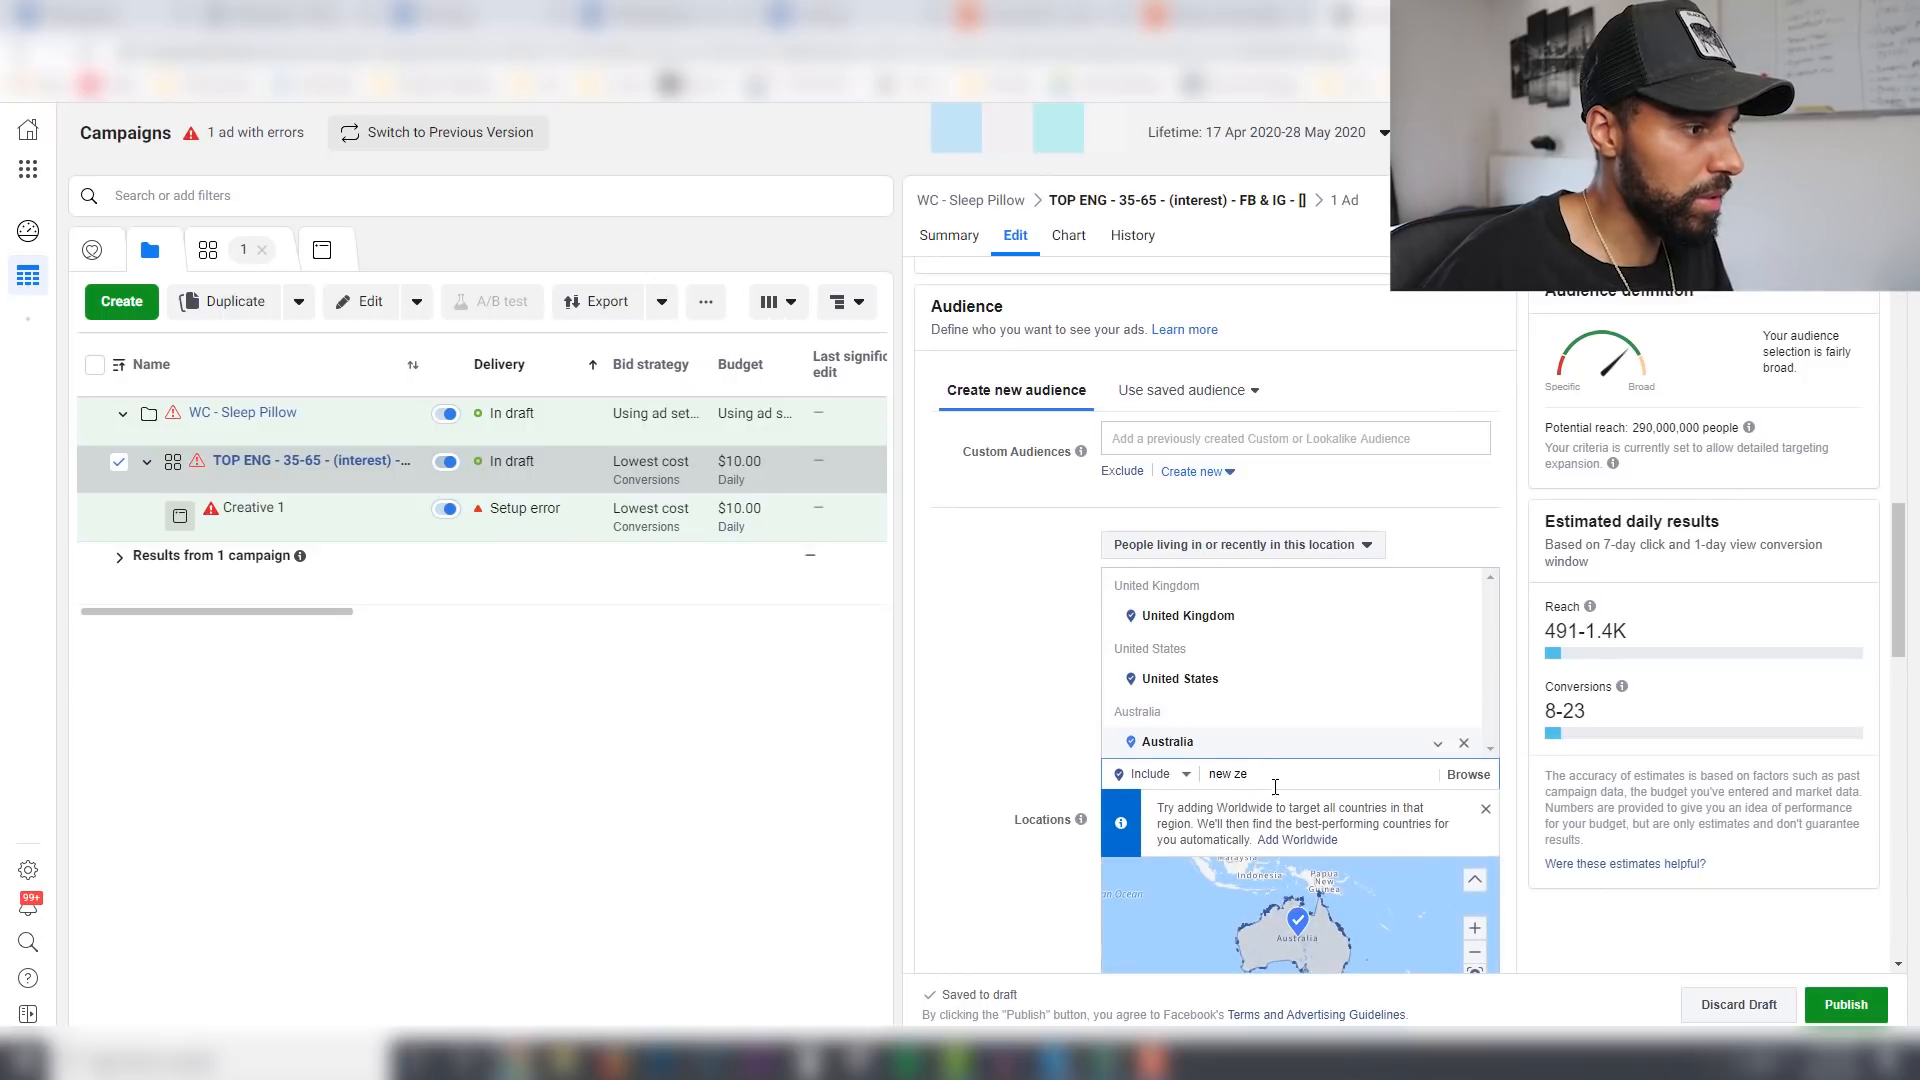
click(1268, 800)
scroll(1098, 639, down, 3)
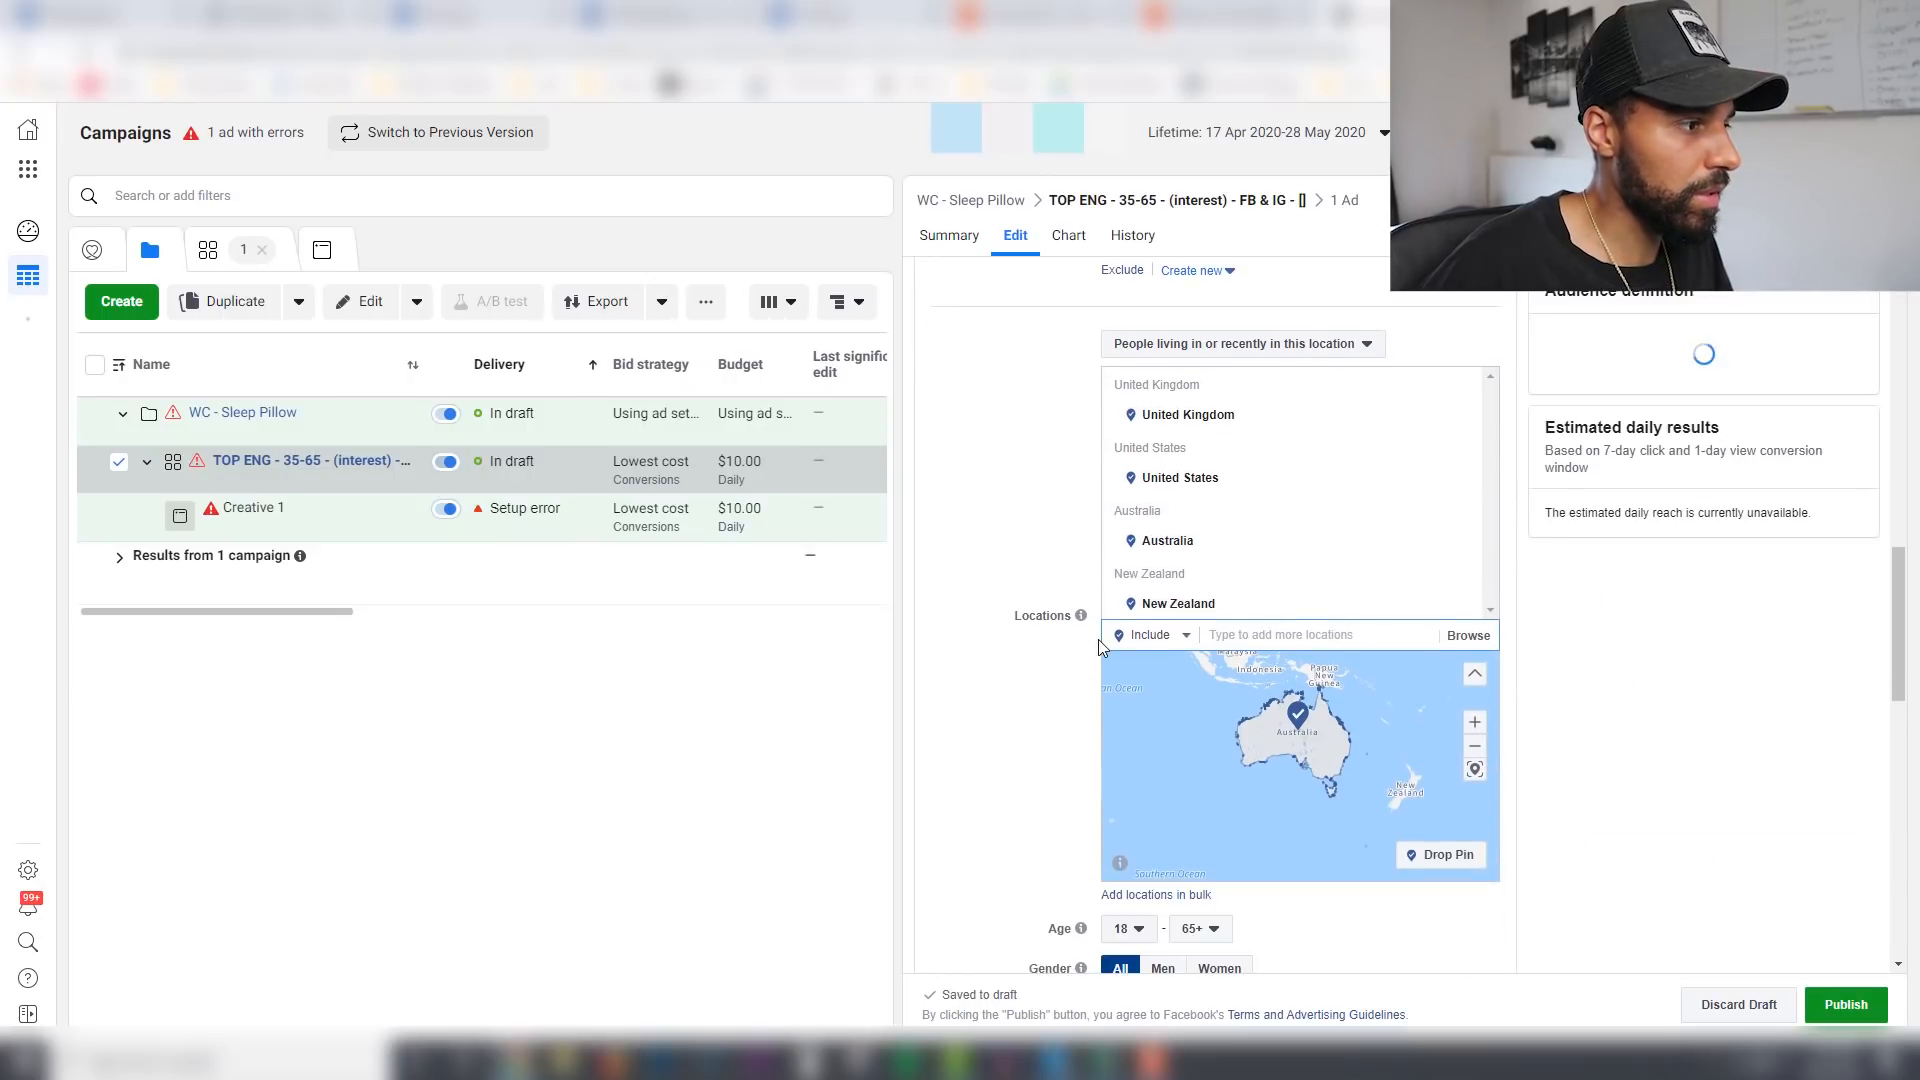
text(nor)
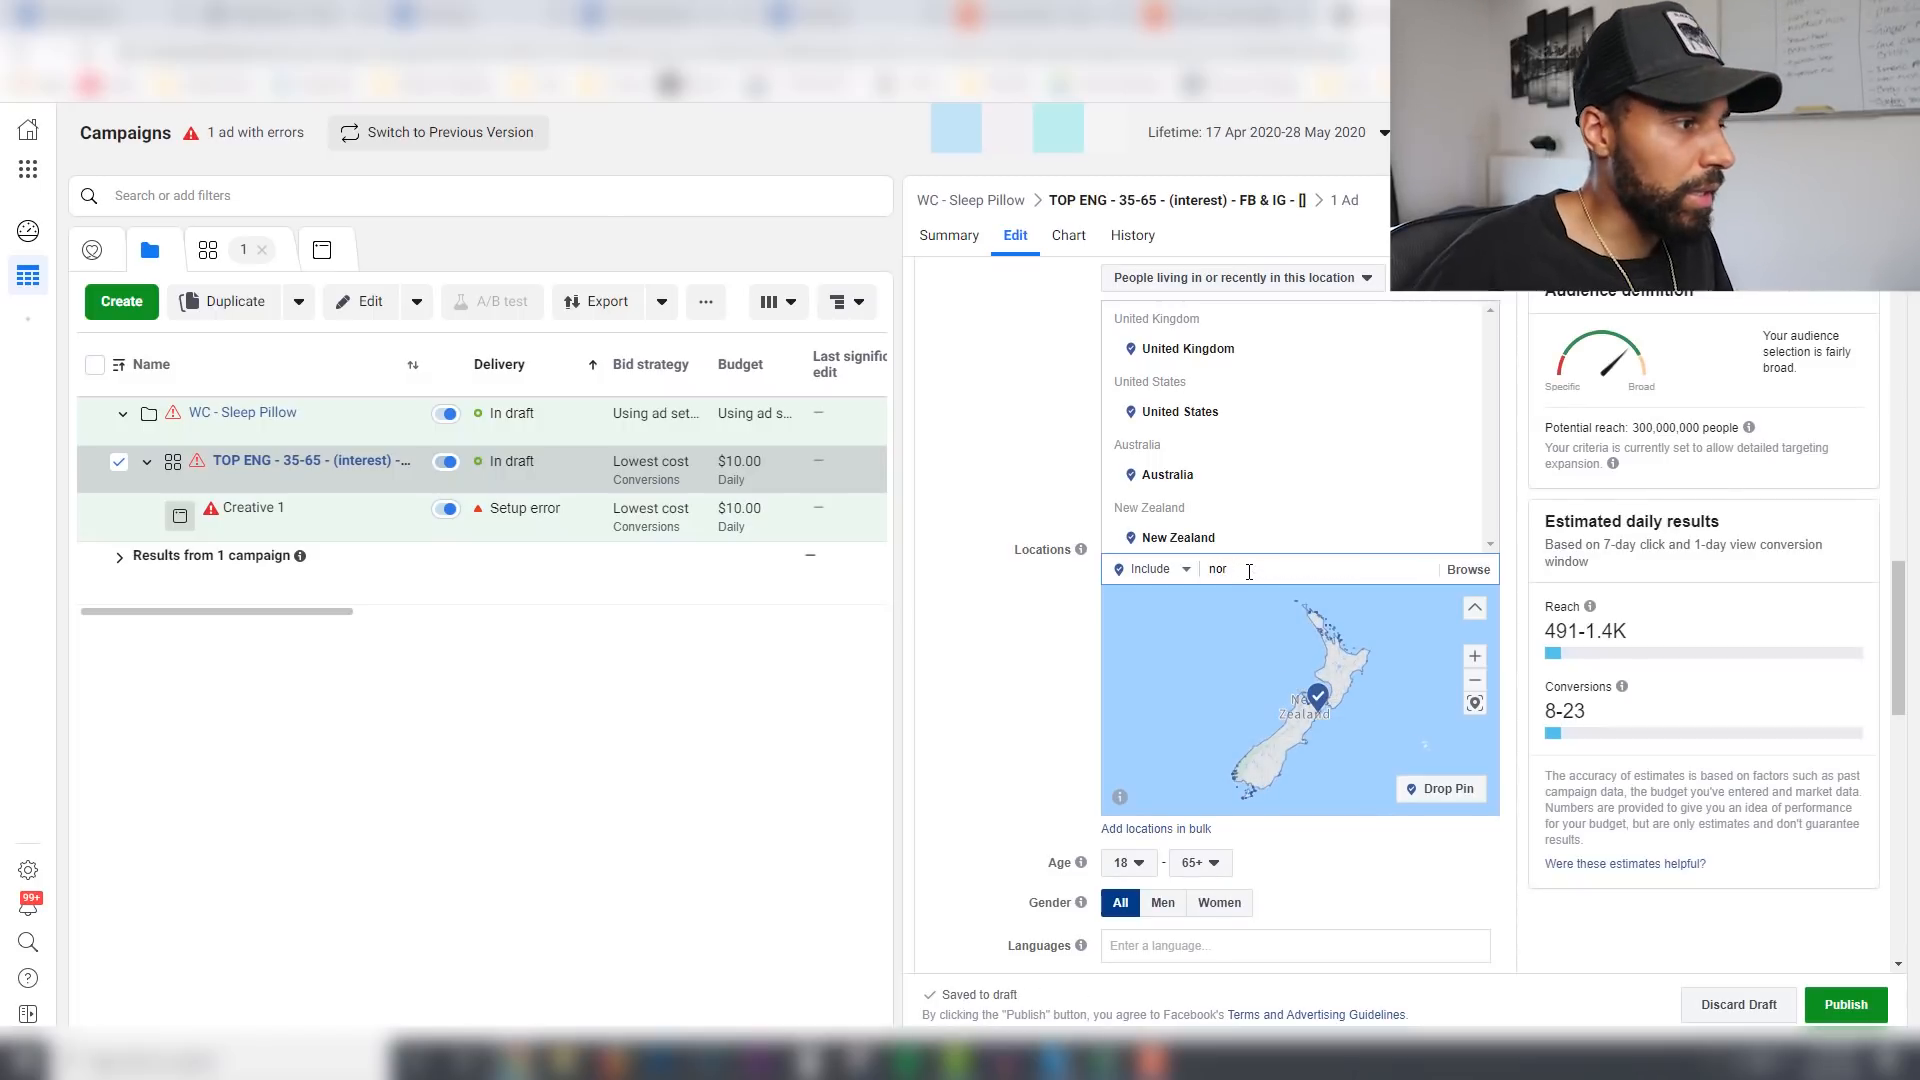
text(wa)
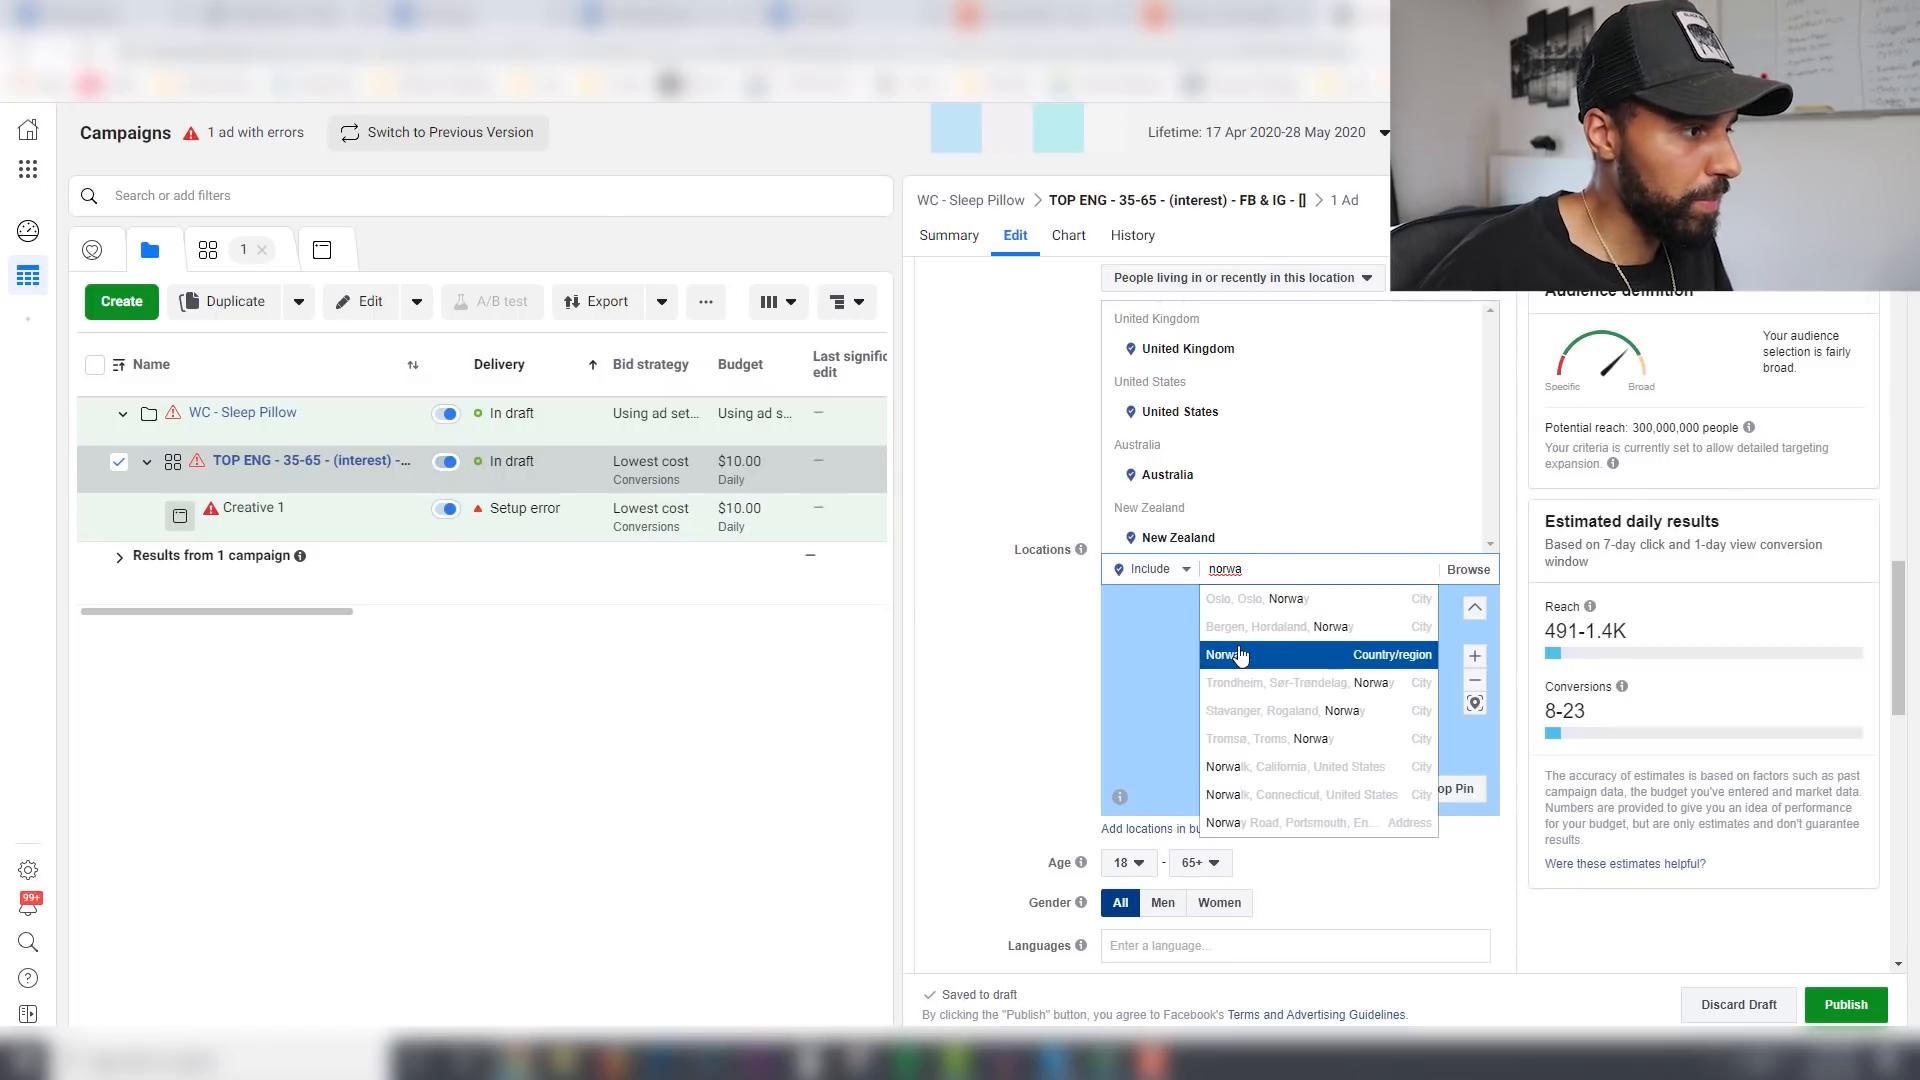
click(1244, 652)
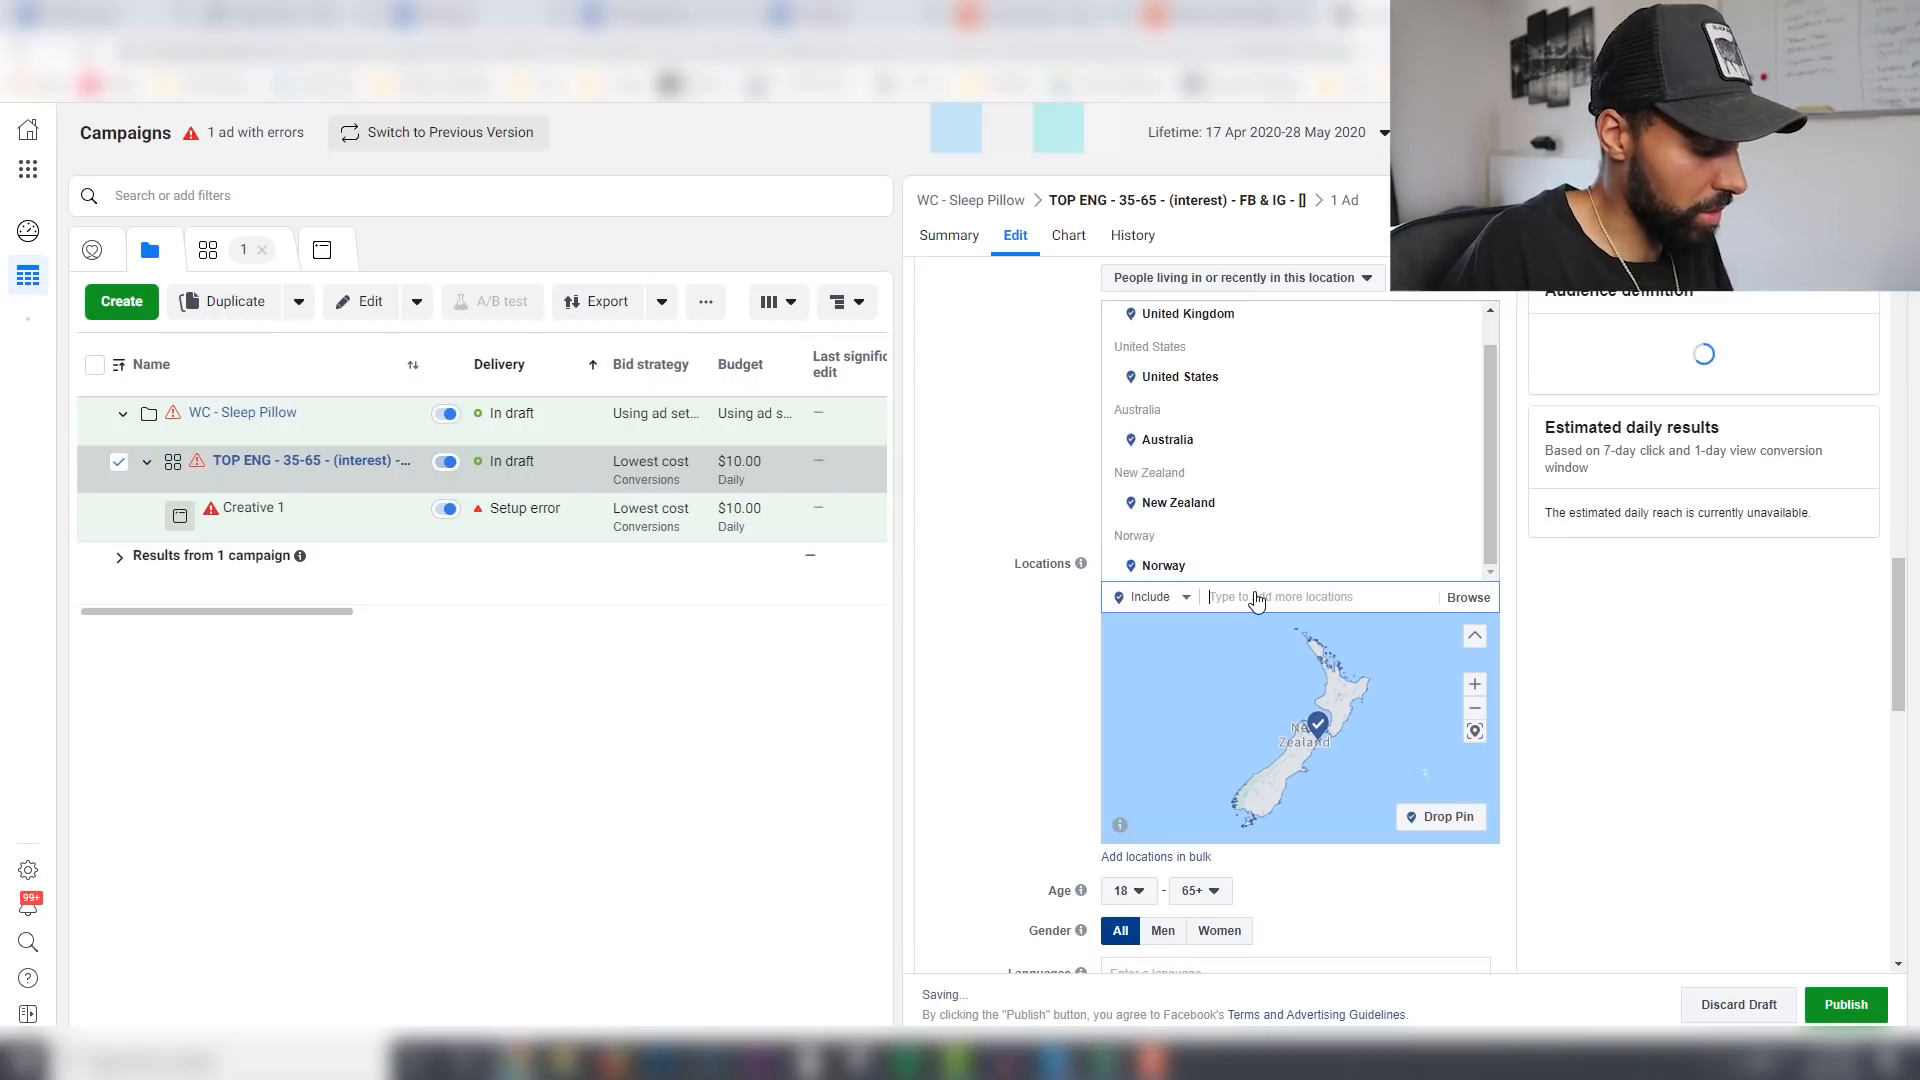
text(denmark)
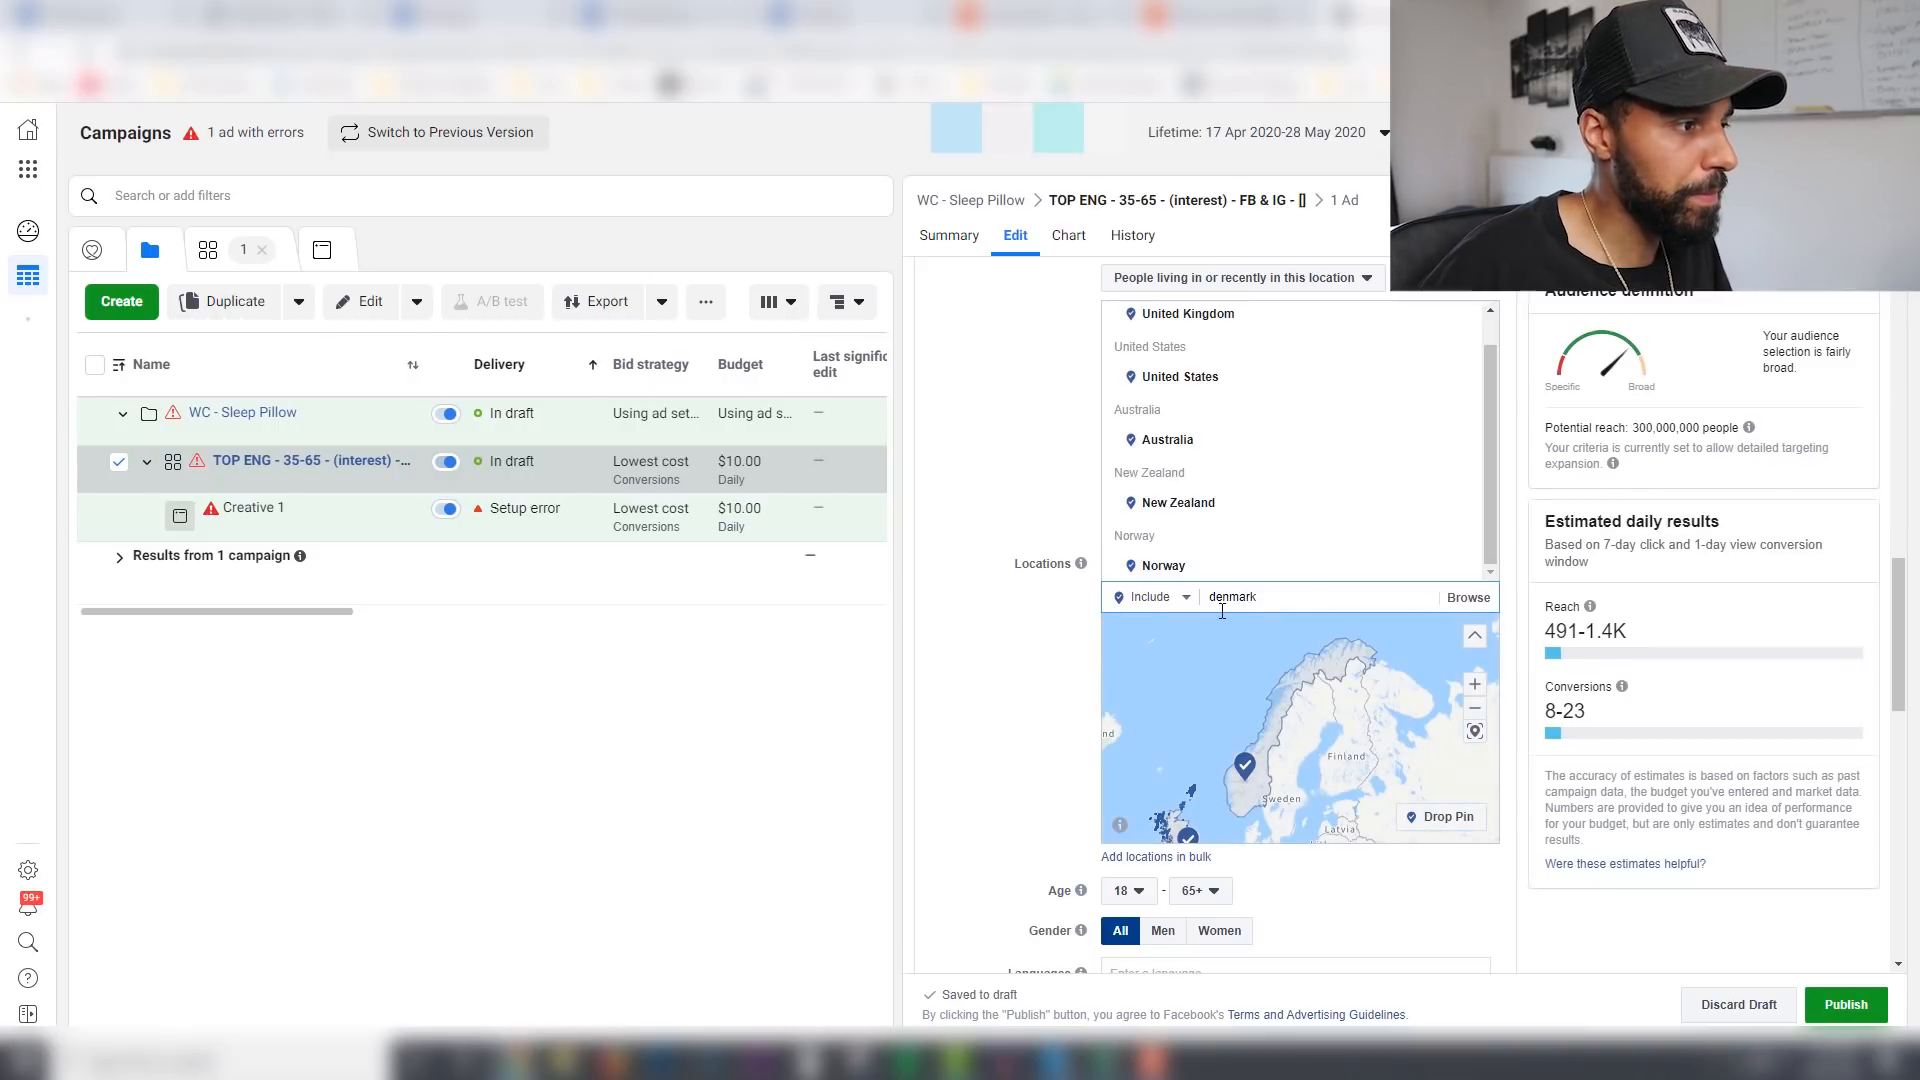
click(1262, 630)
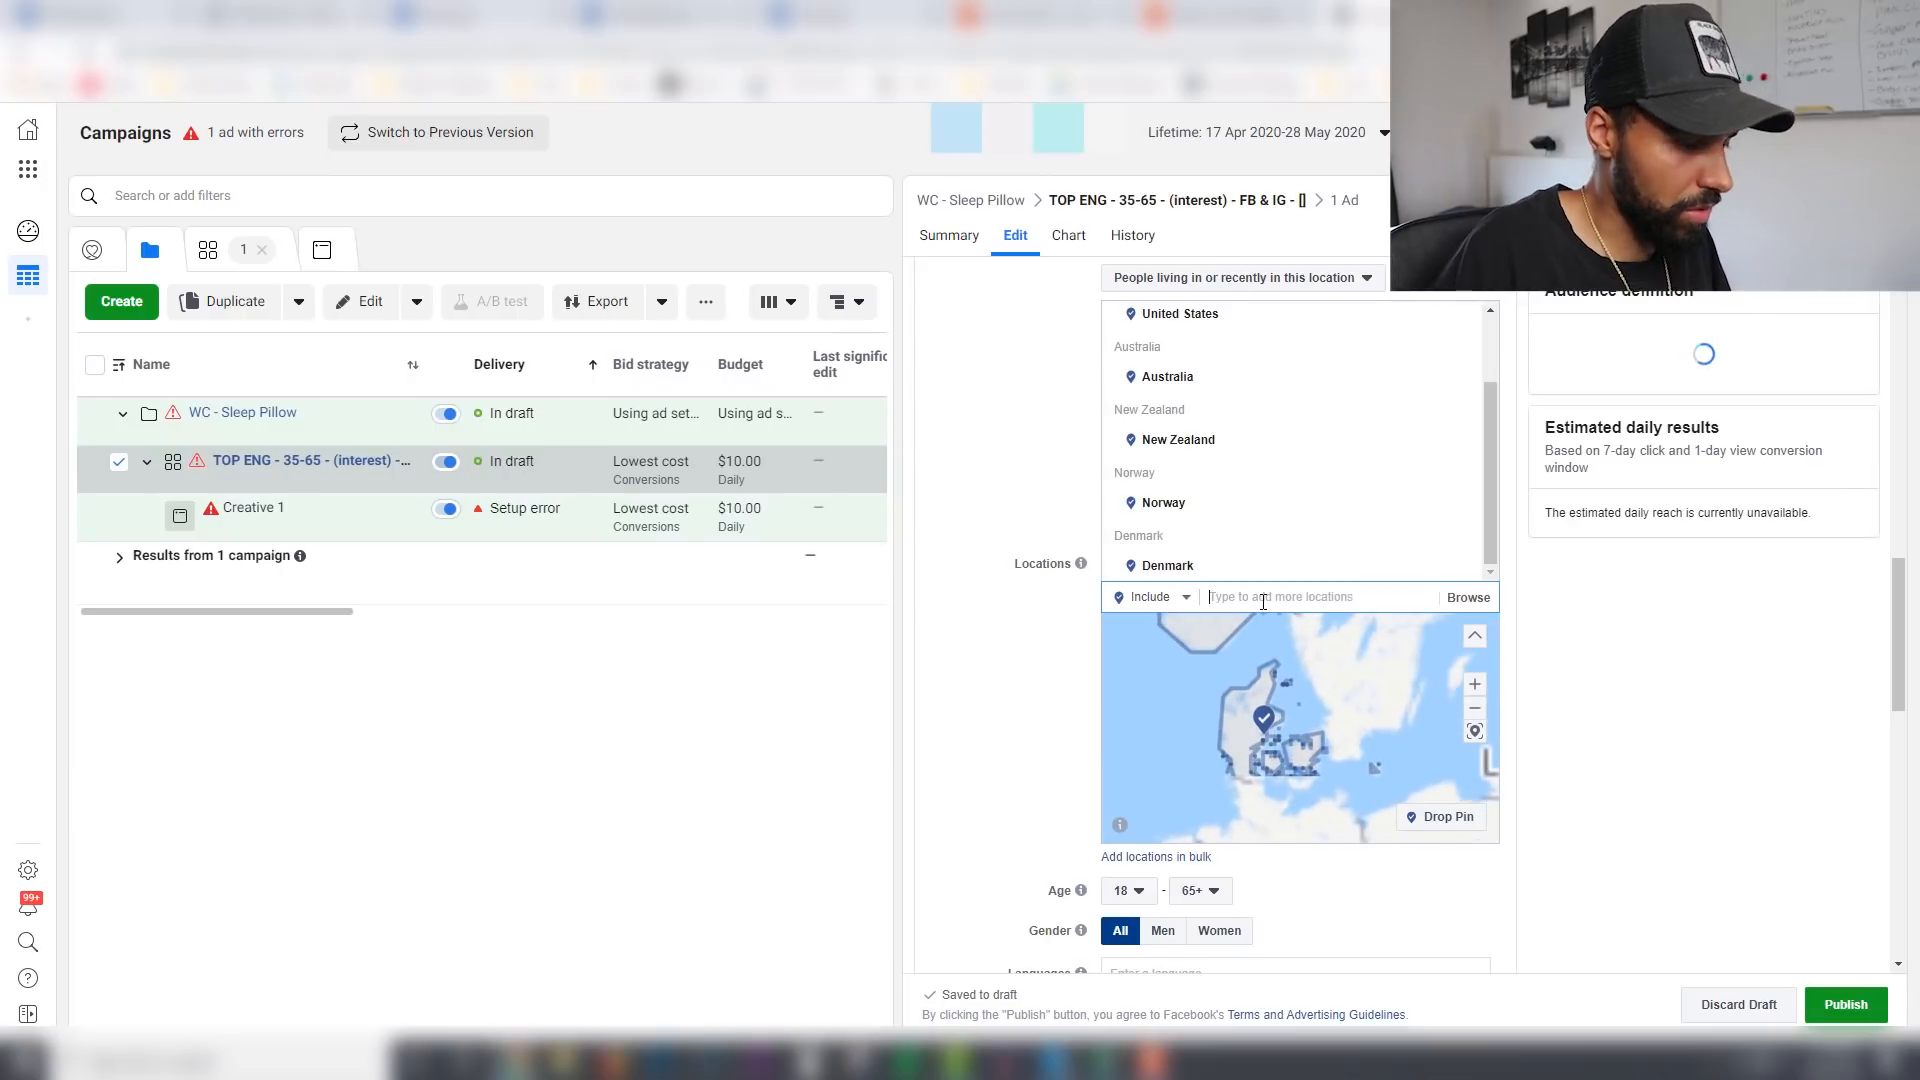
text(g)
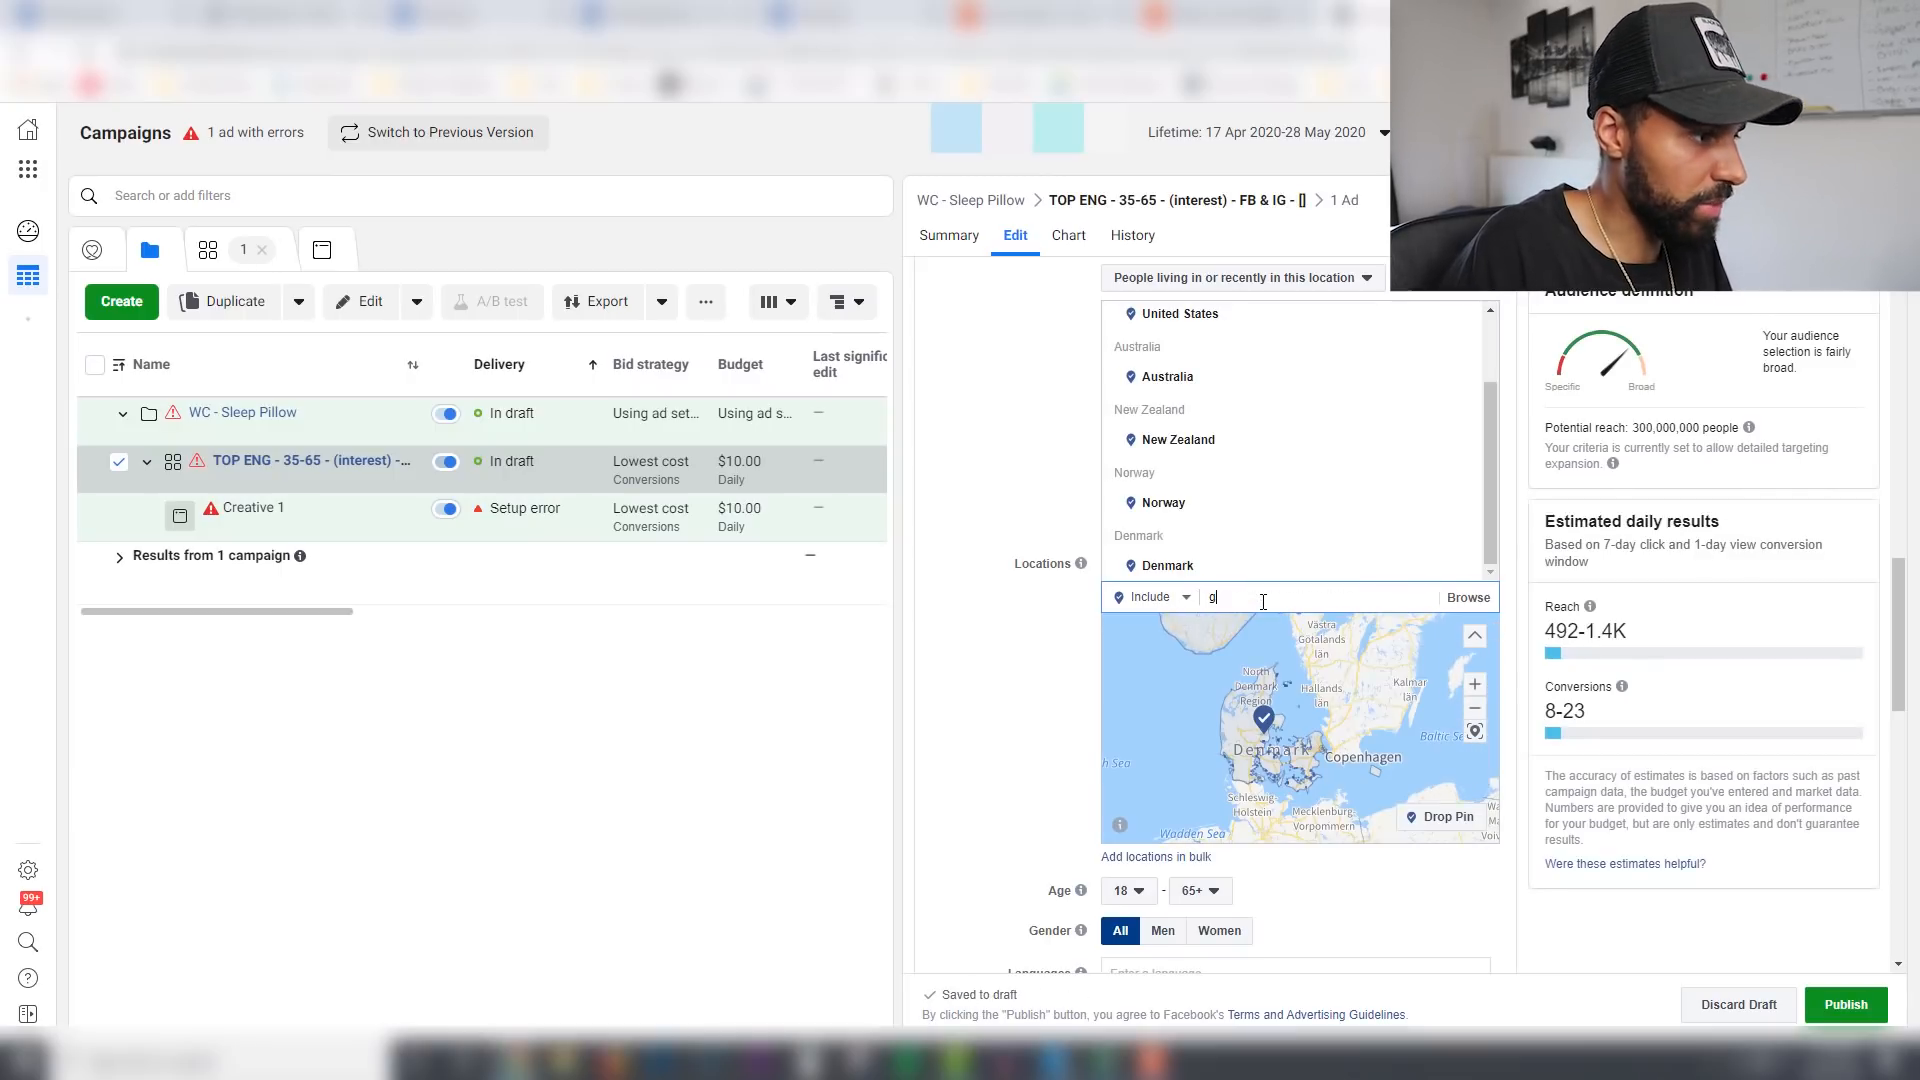
text(er)
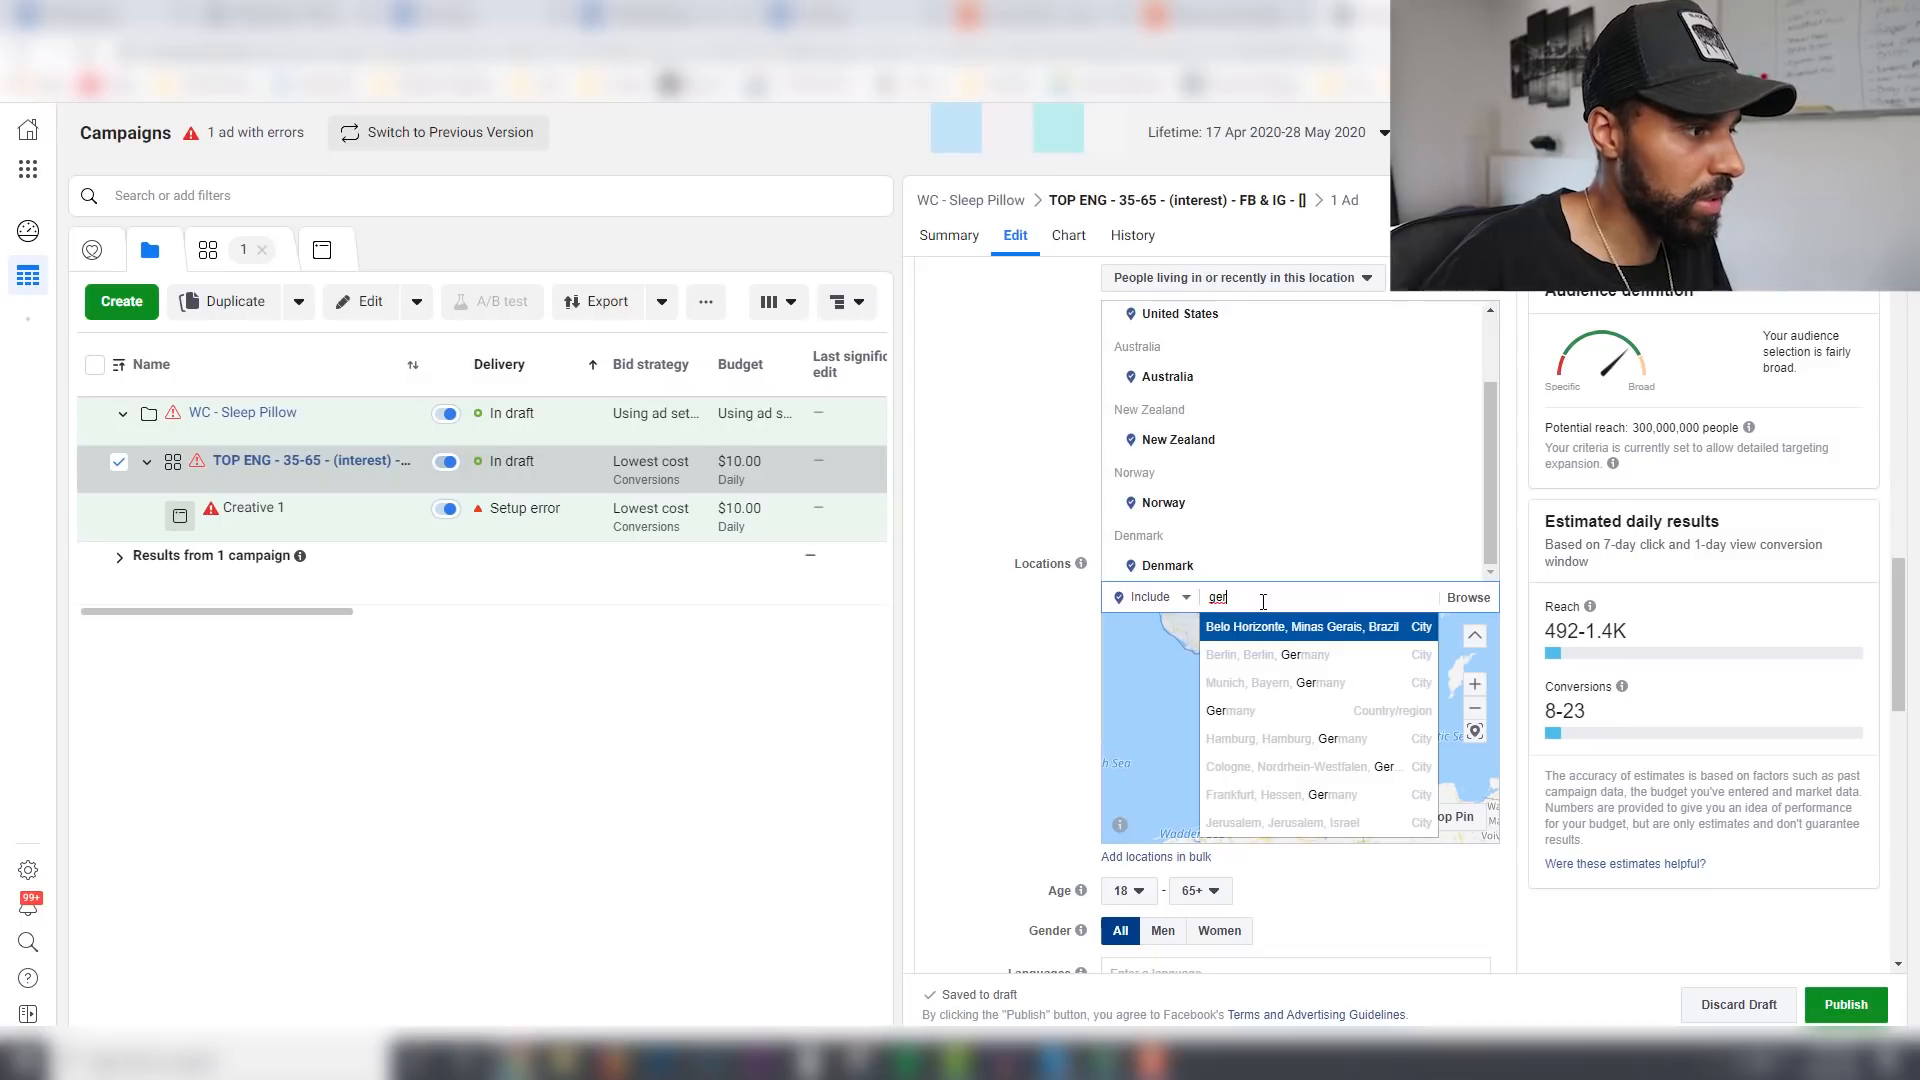
click(1240, 705)
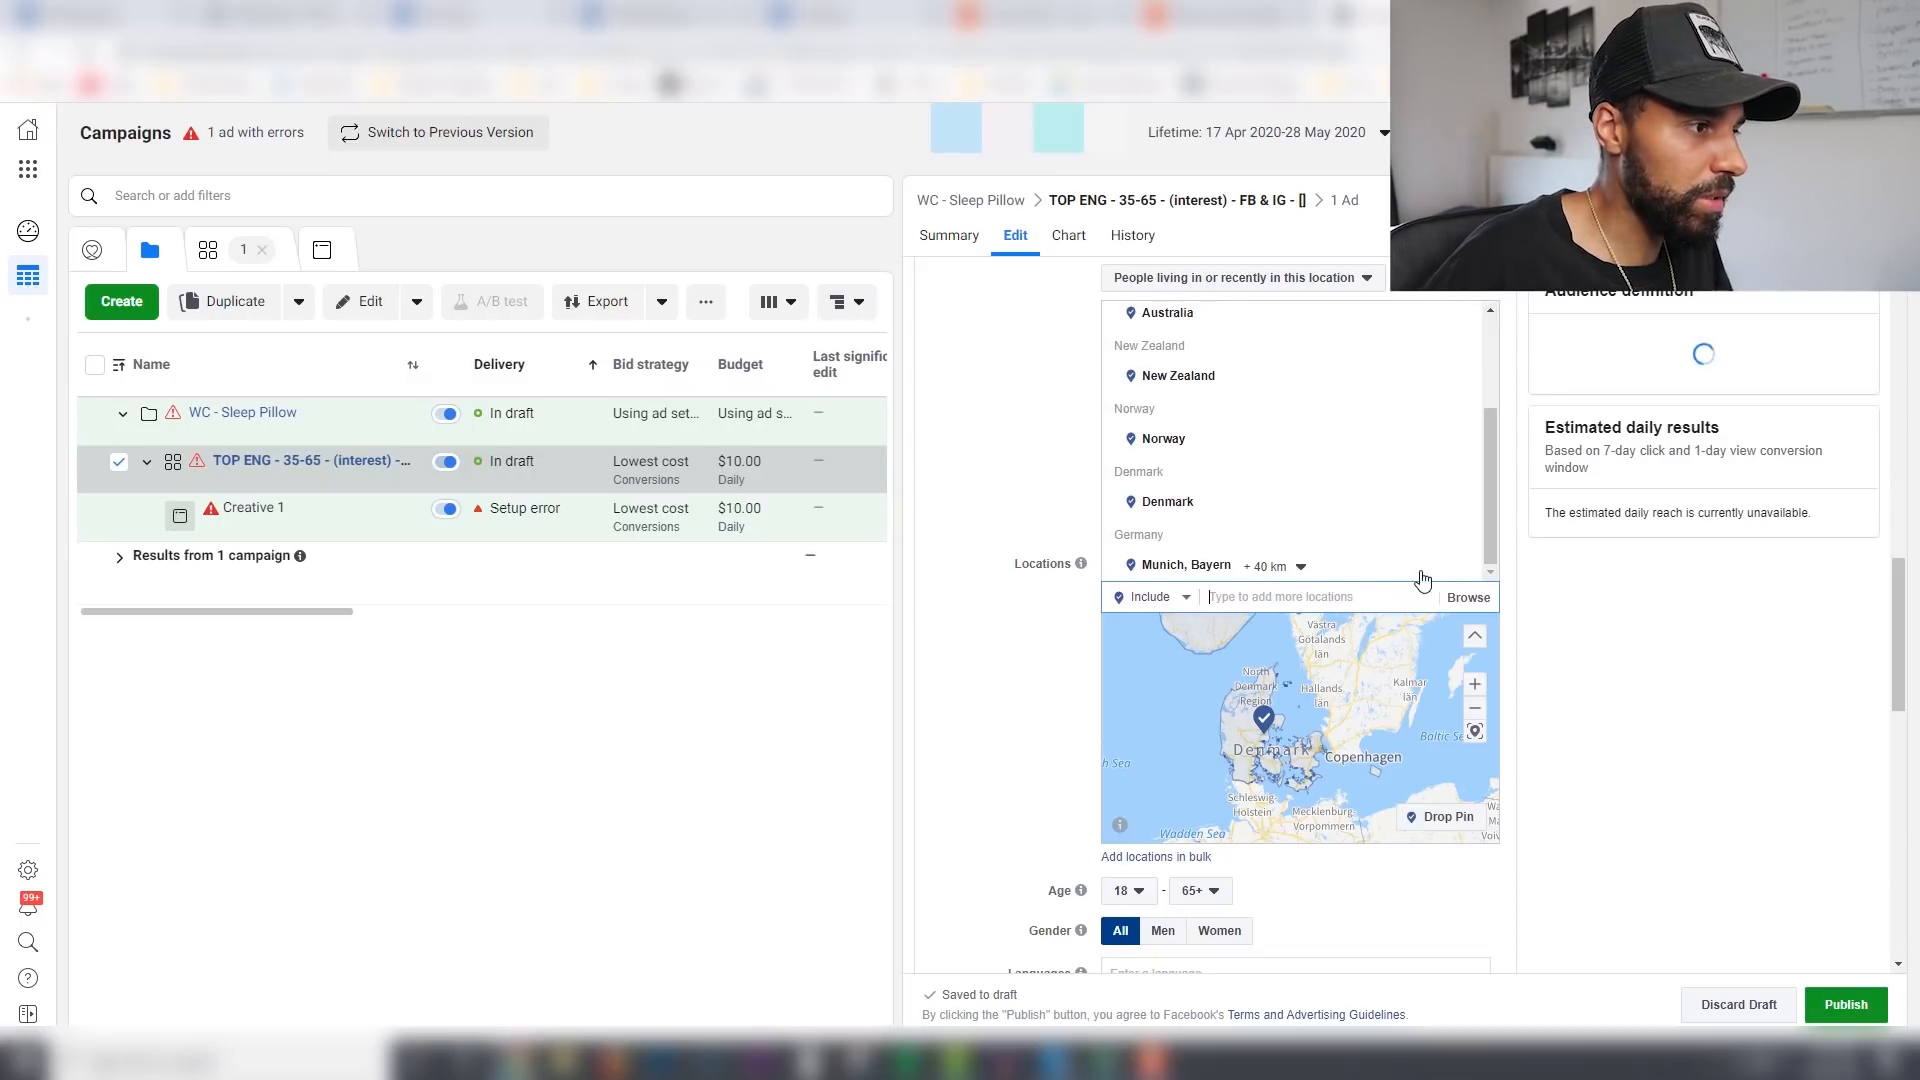
key(BackSpace)
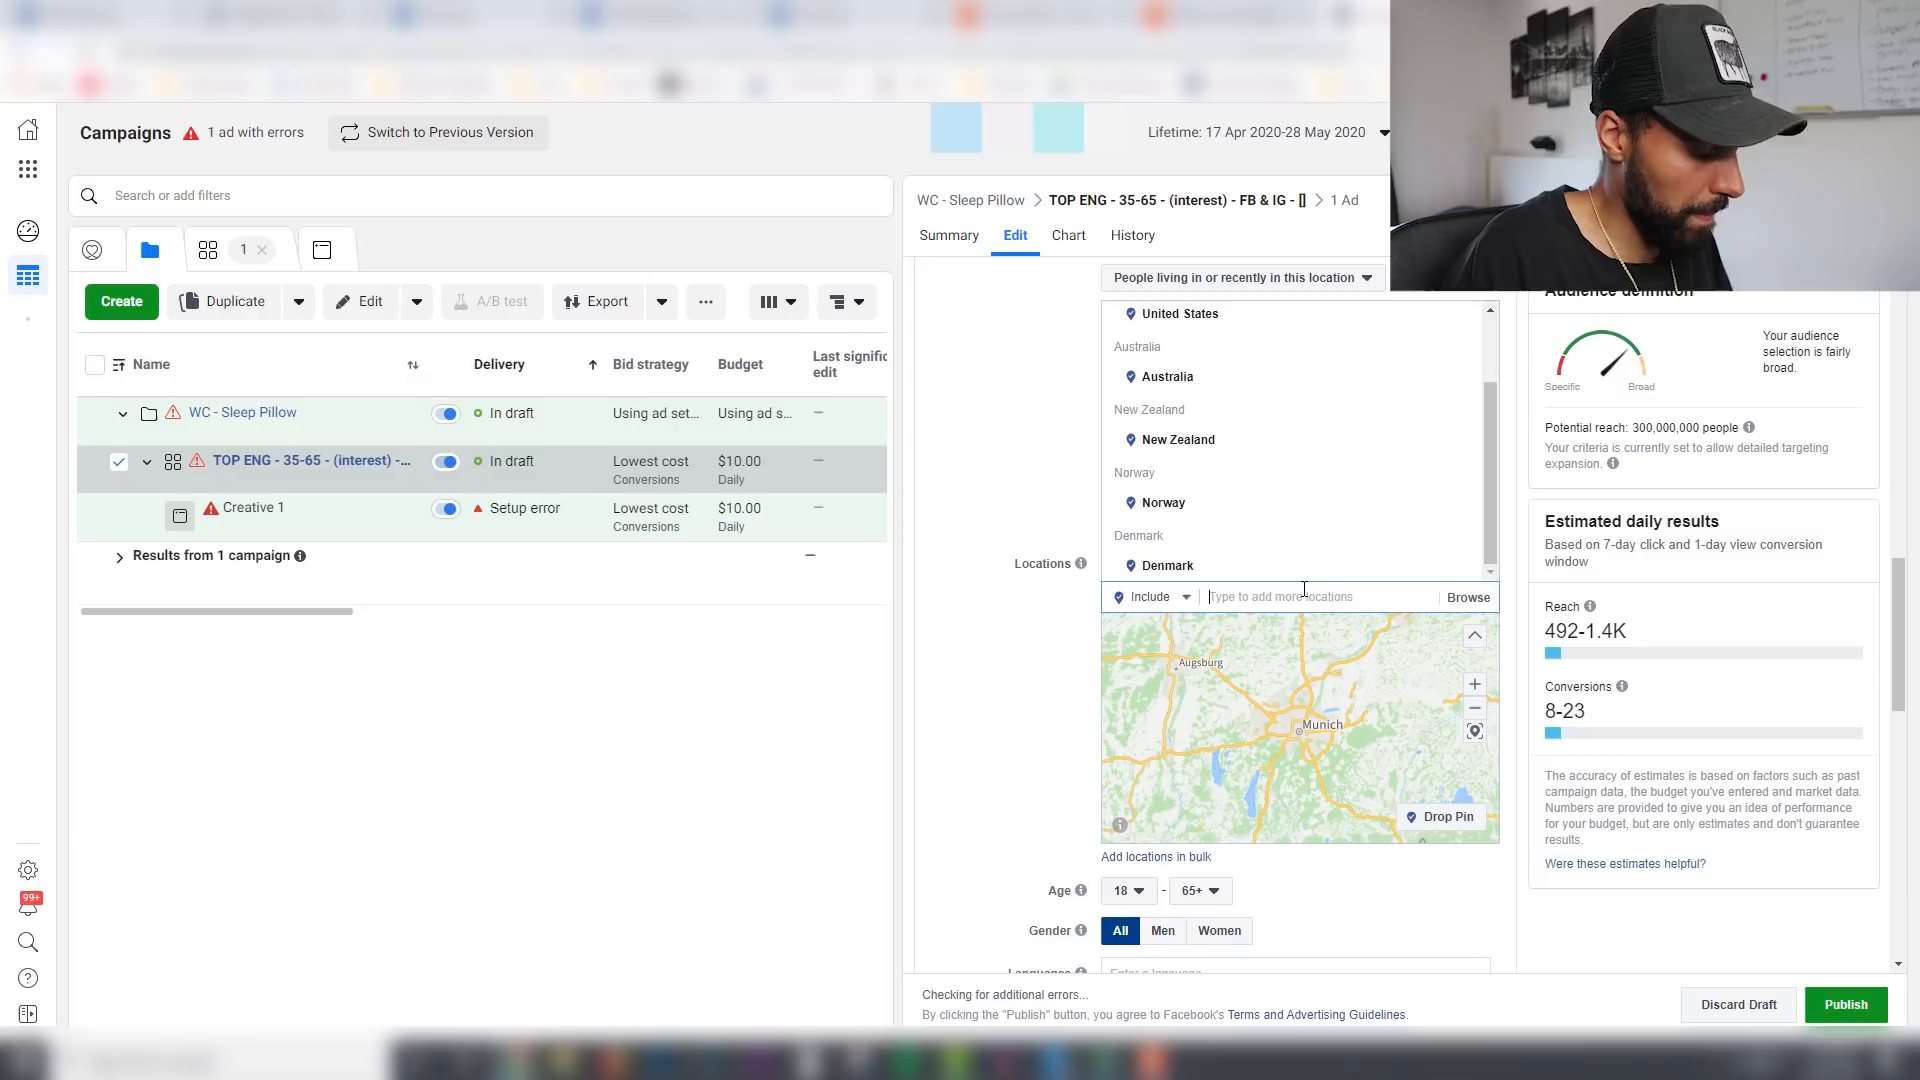
Step: Include the countries Germany, Netherlands and Ireland in the audience locations and review the location list from its beginning
text(germ)
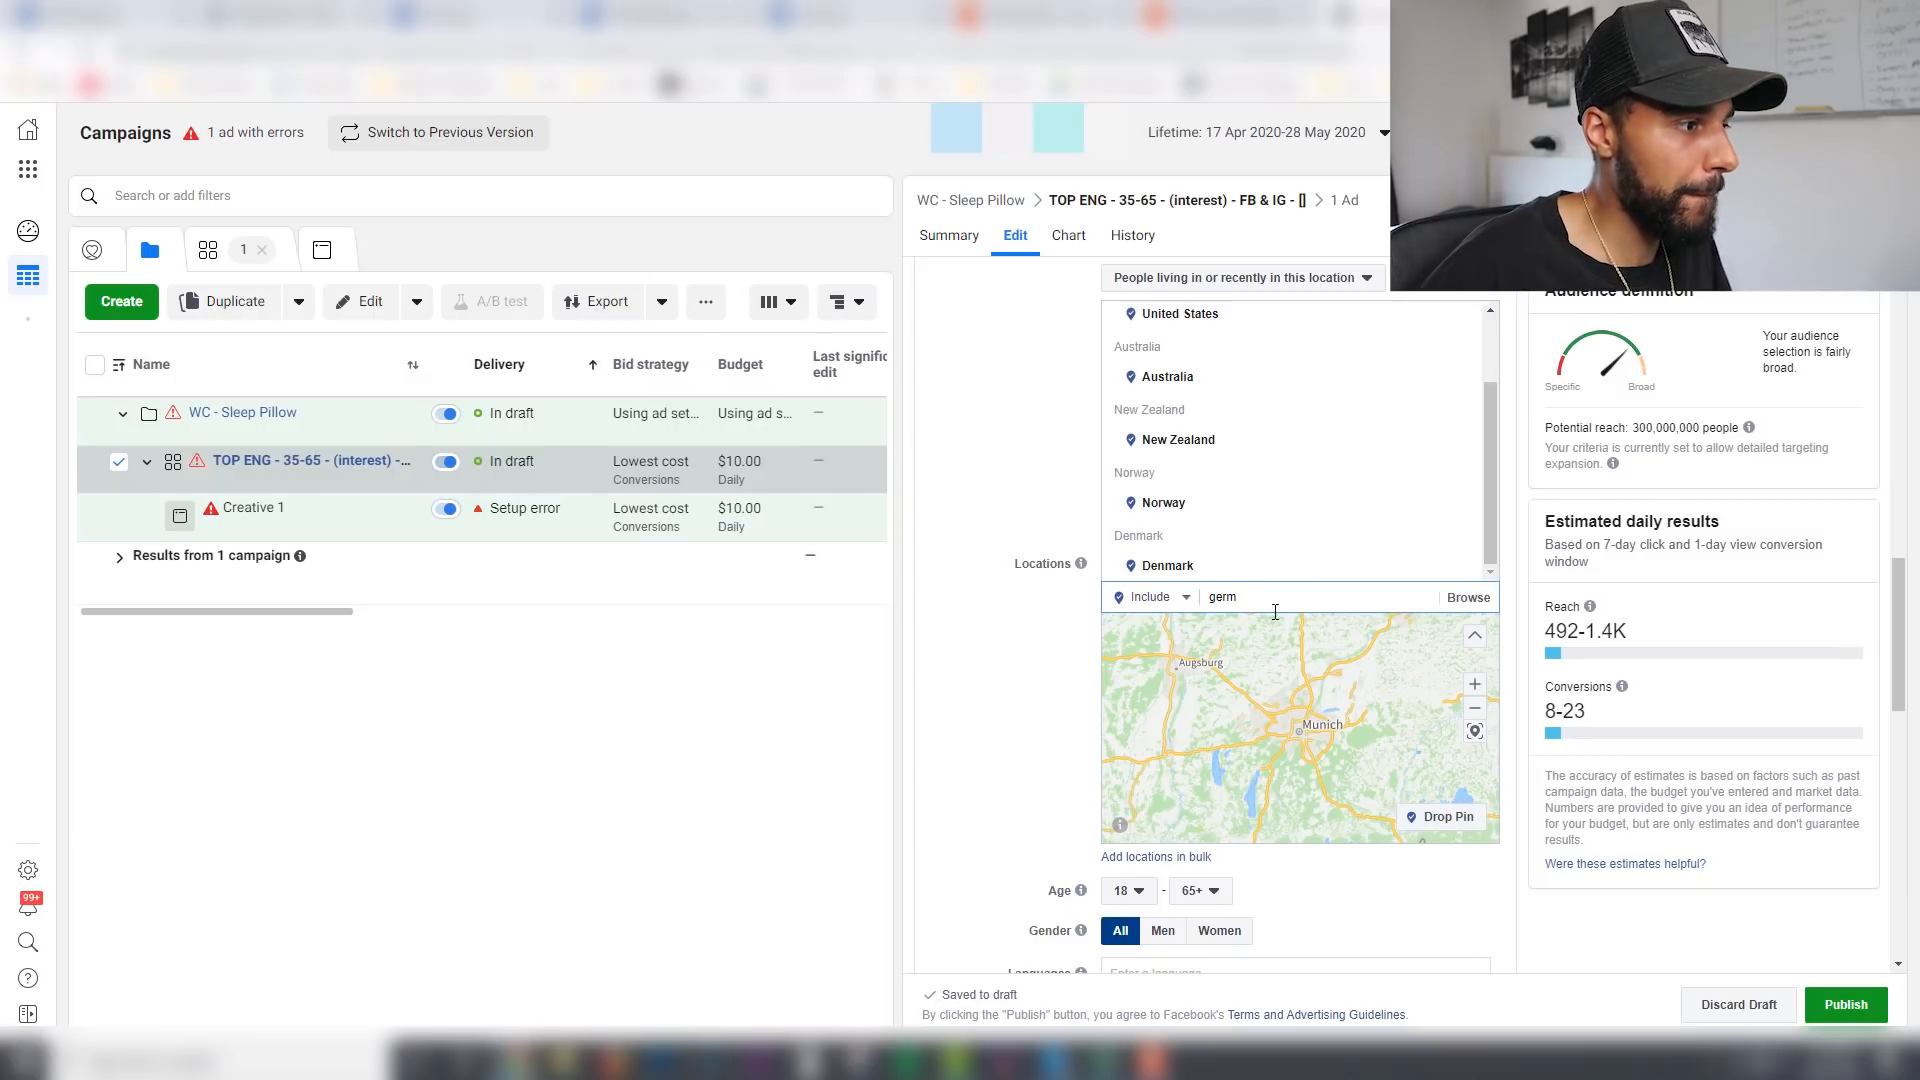
click(1248, 678)
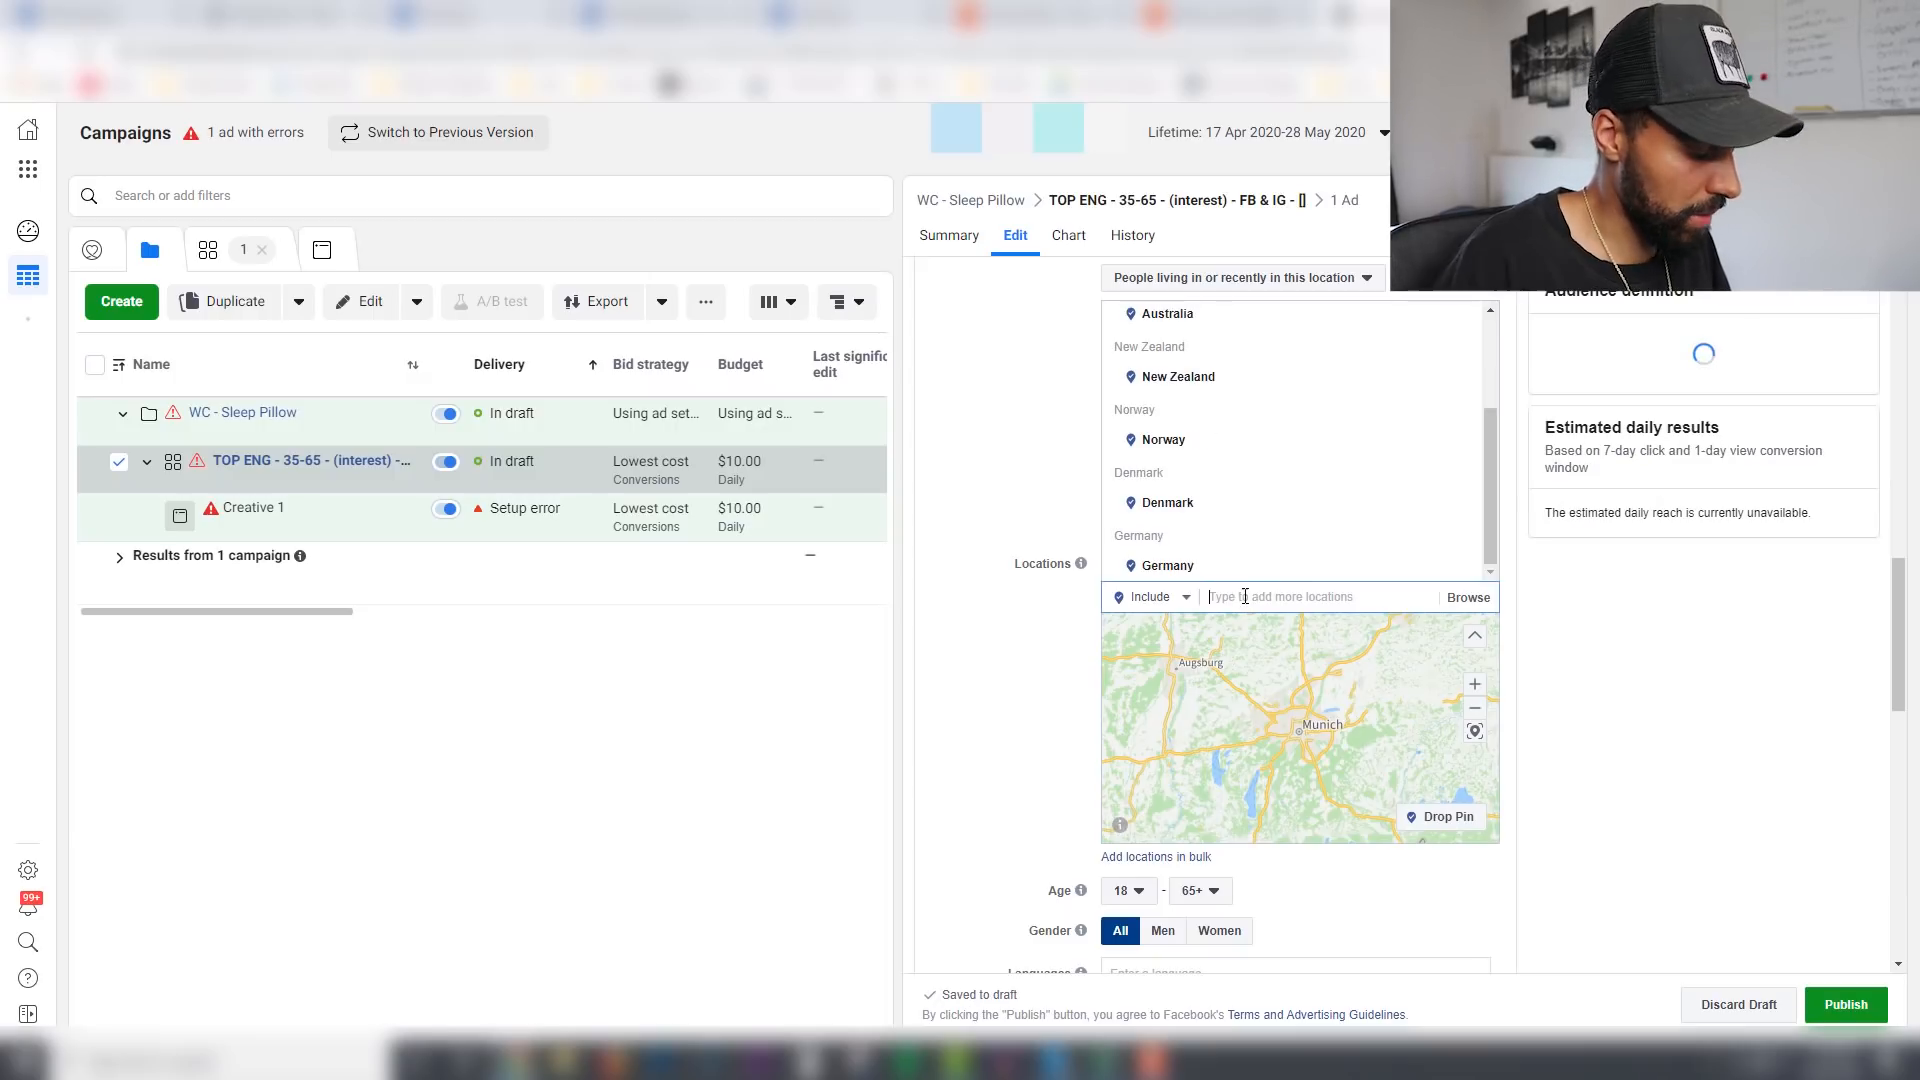
text(nether)
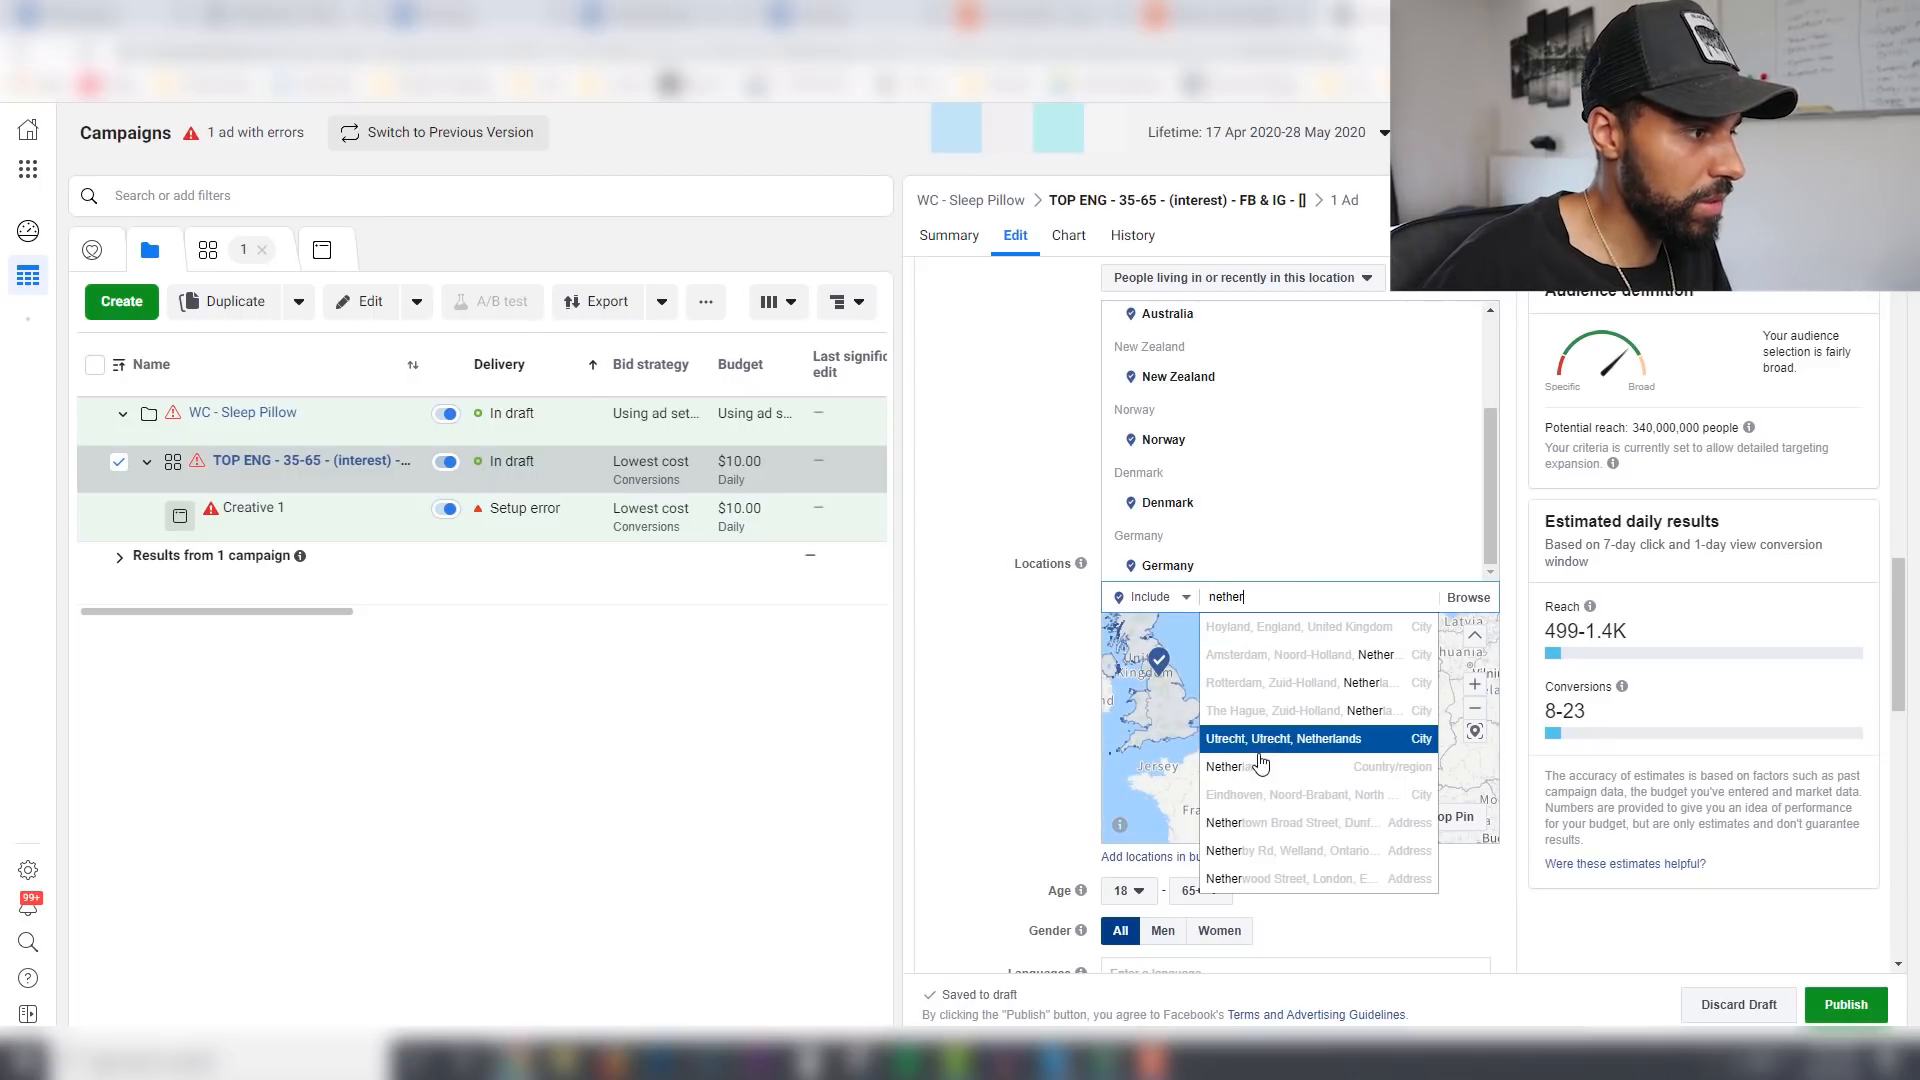
click(1258, 766)
text(irela)
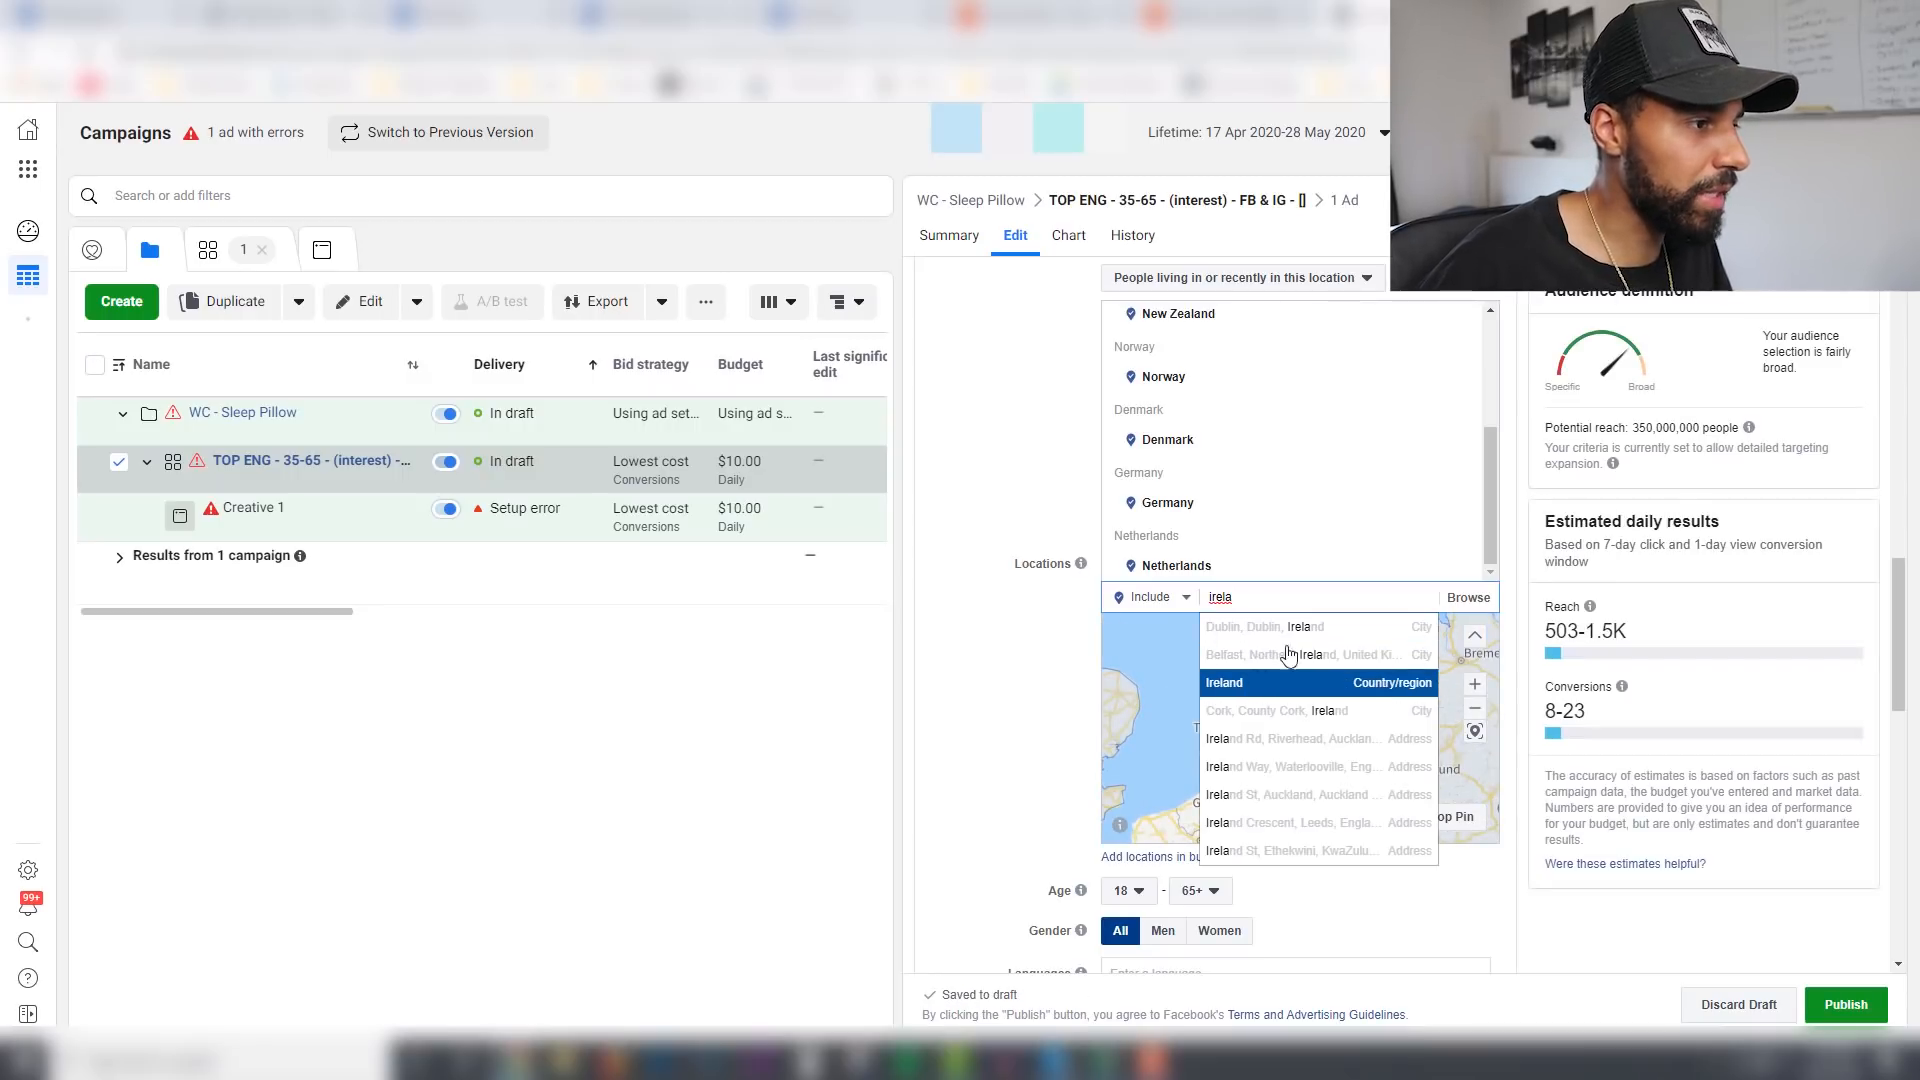
click(1287, 682)
drag(1492, 487, 1494, 330)
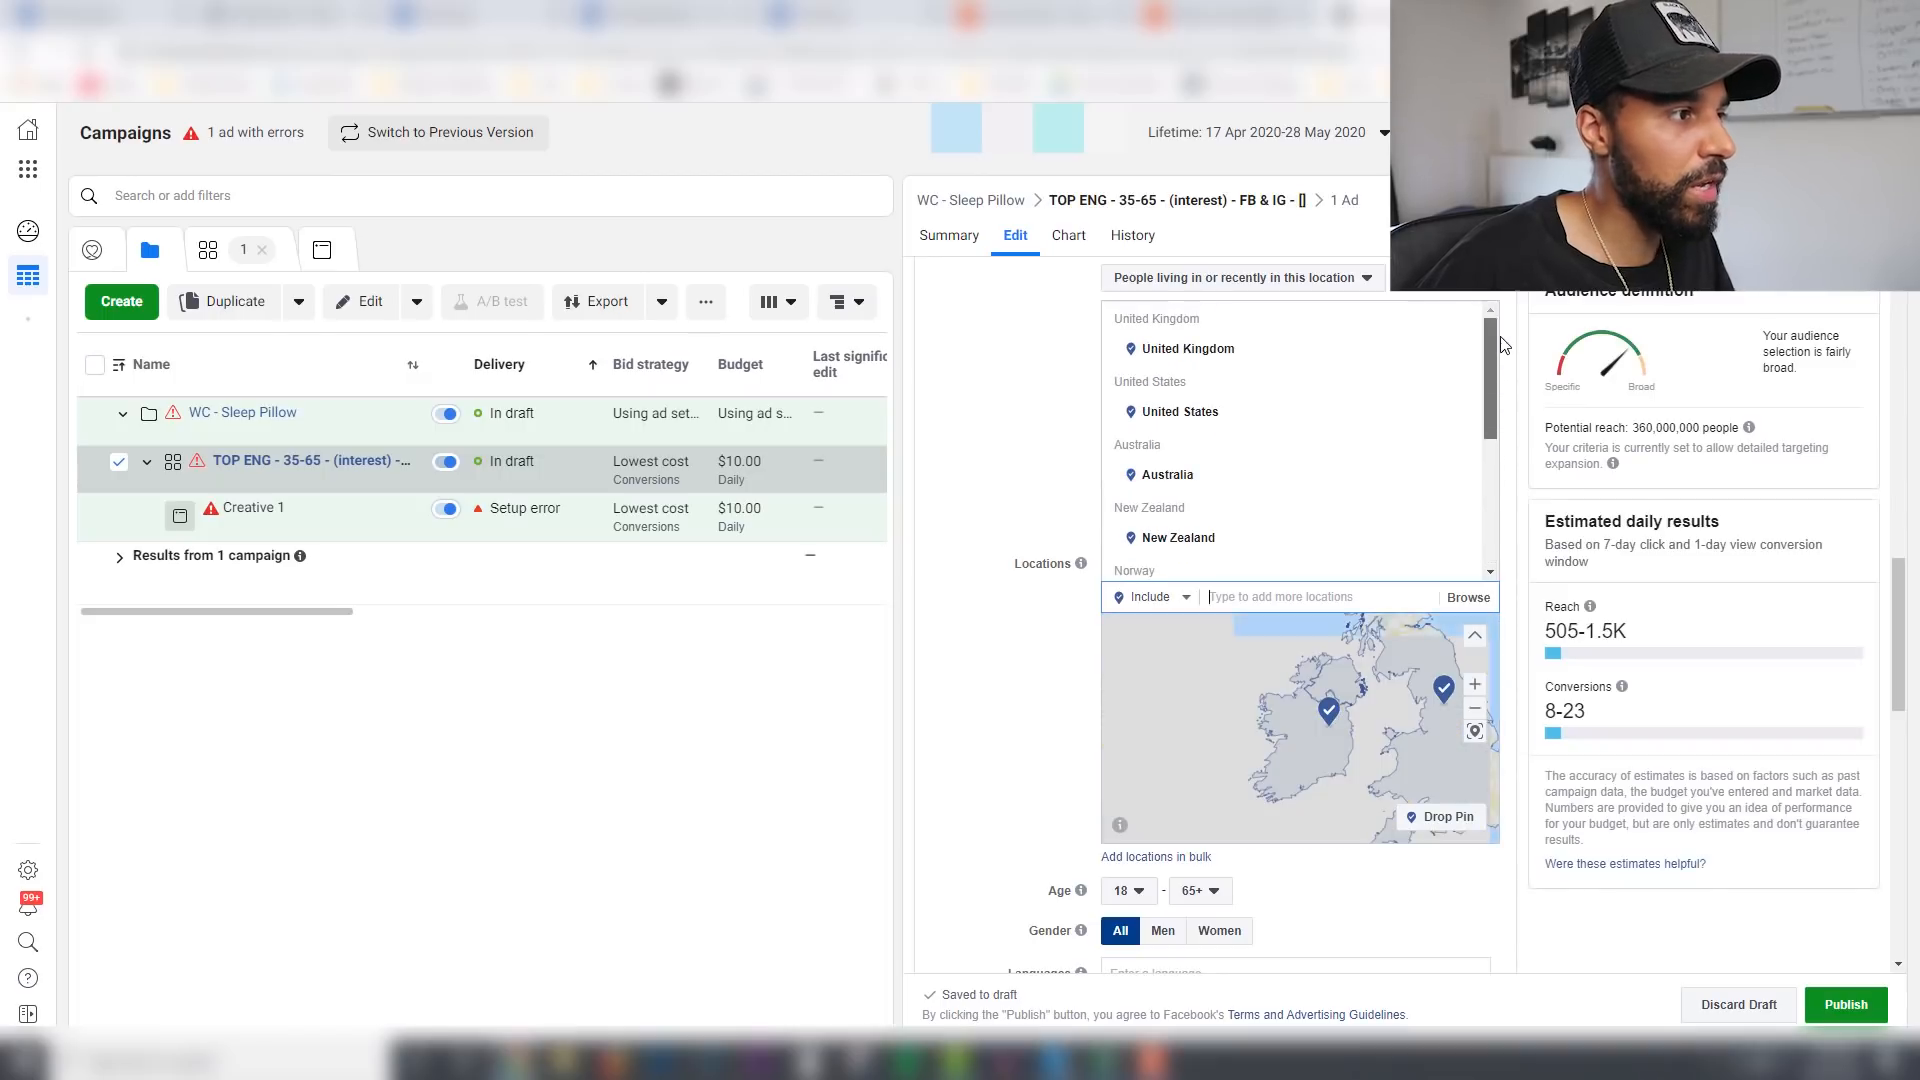
Step: Restrict the location targeting to "People living in this location"
click(1357, 285)
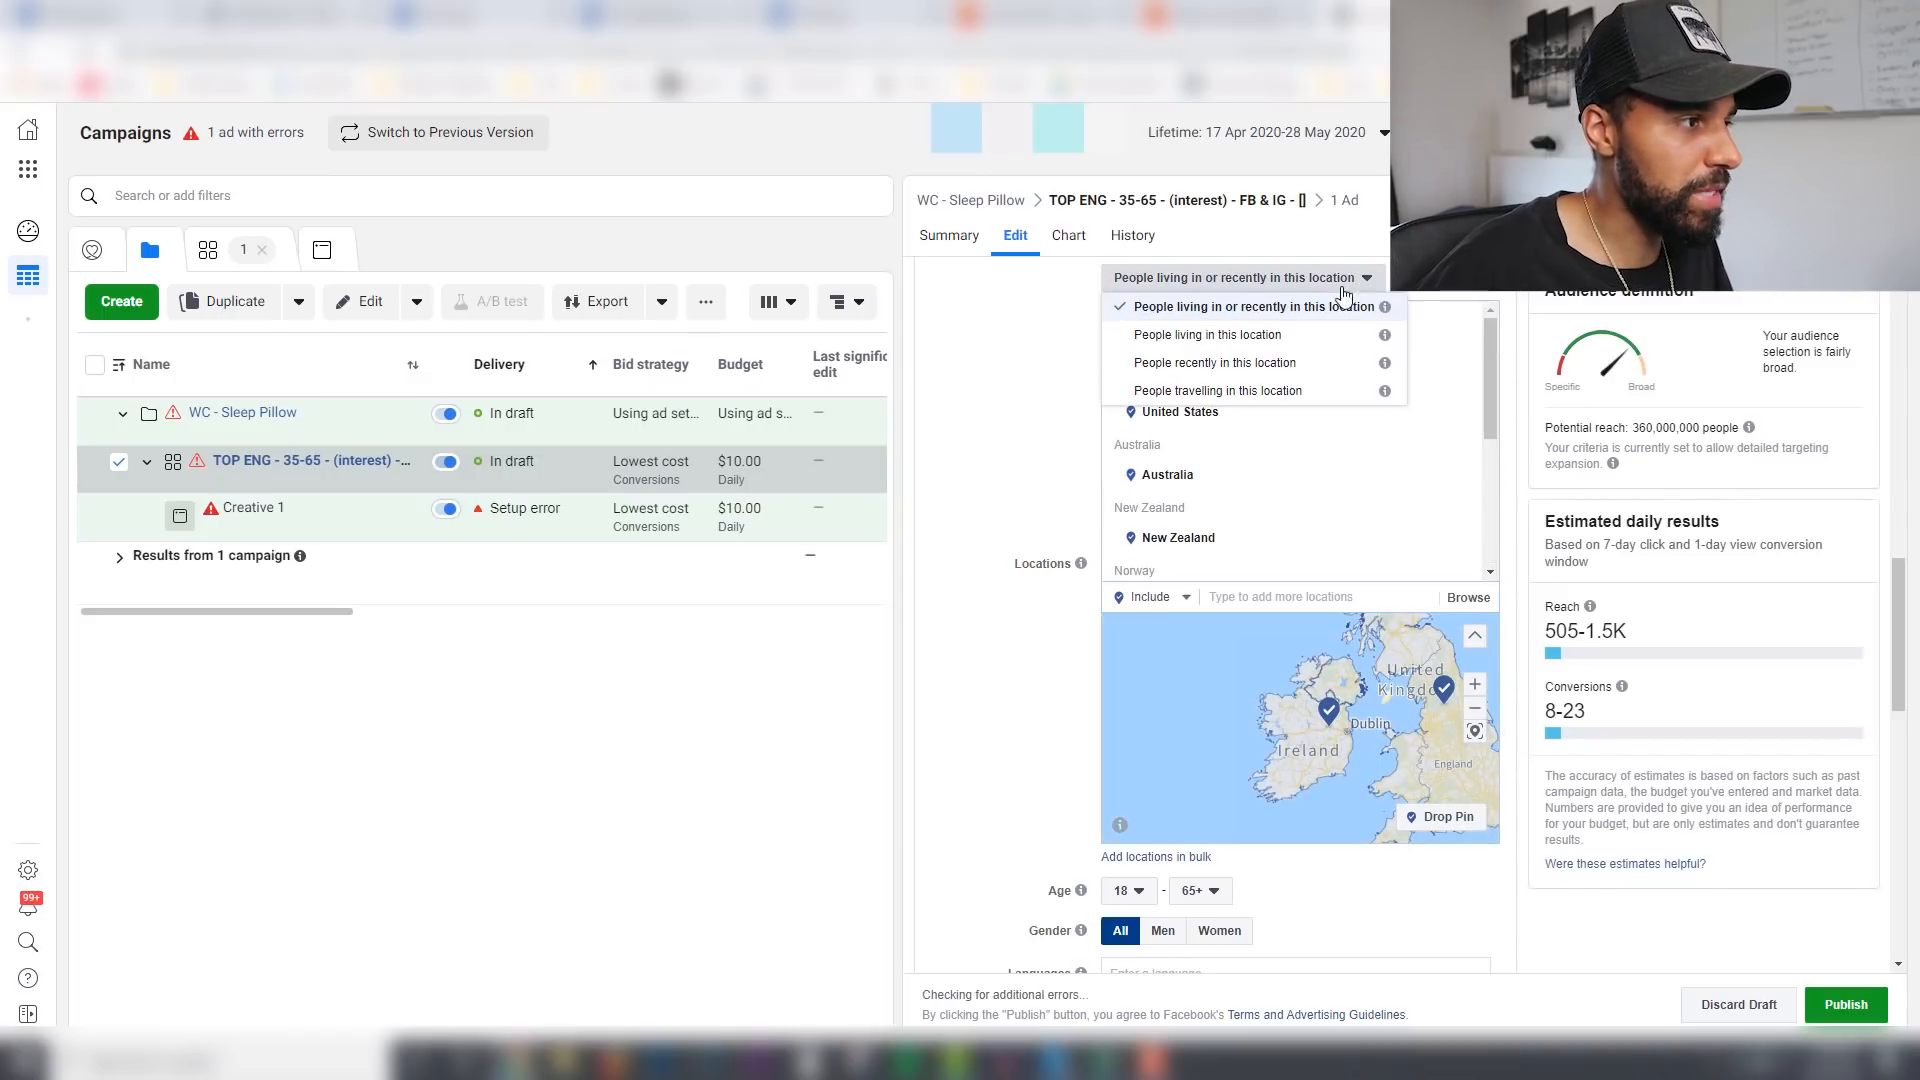
click(1244, 337)
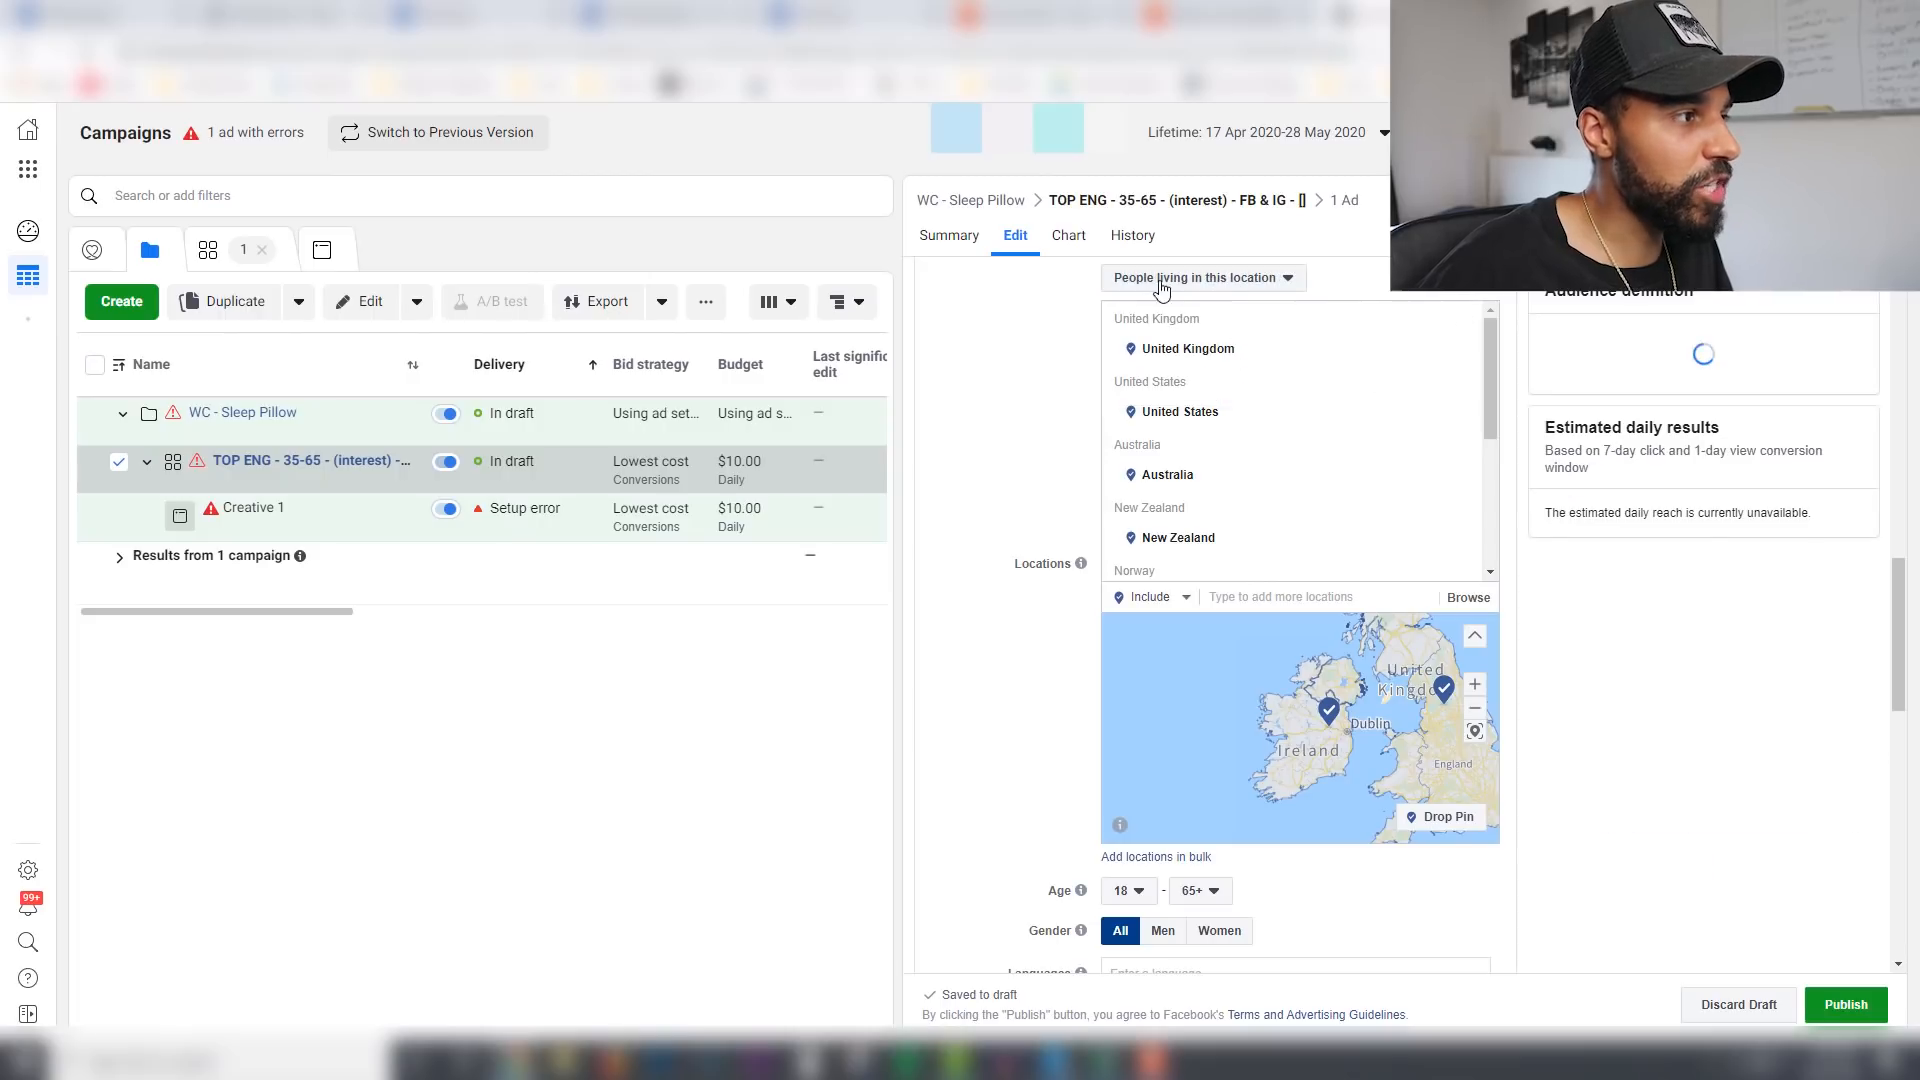
click(1282, 280)
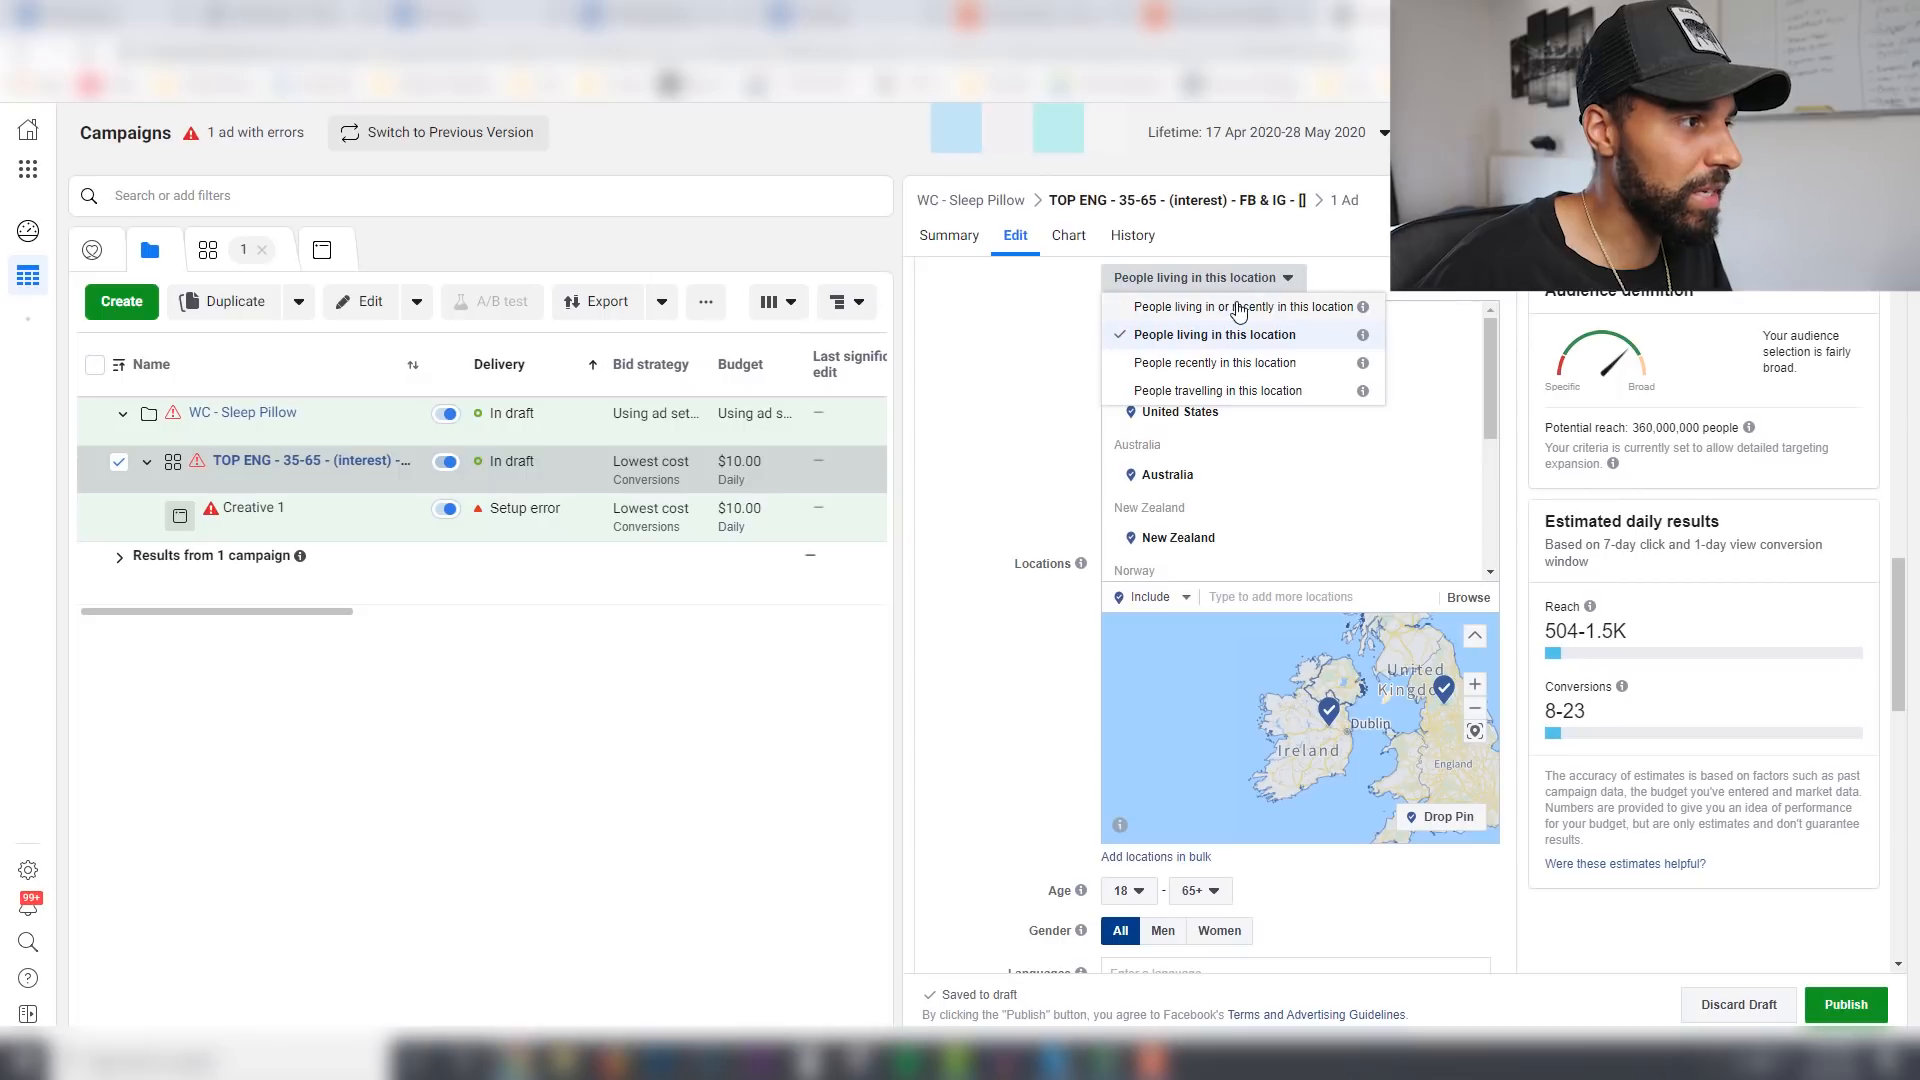
click(1515, 325)
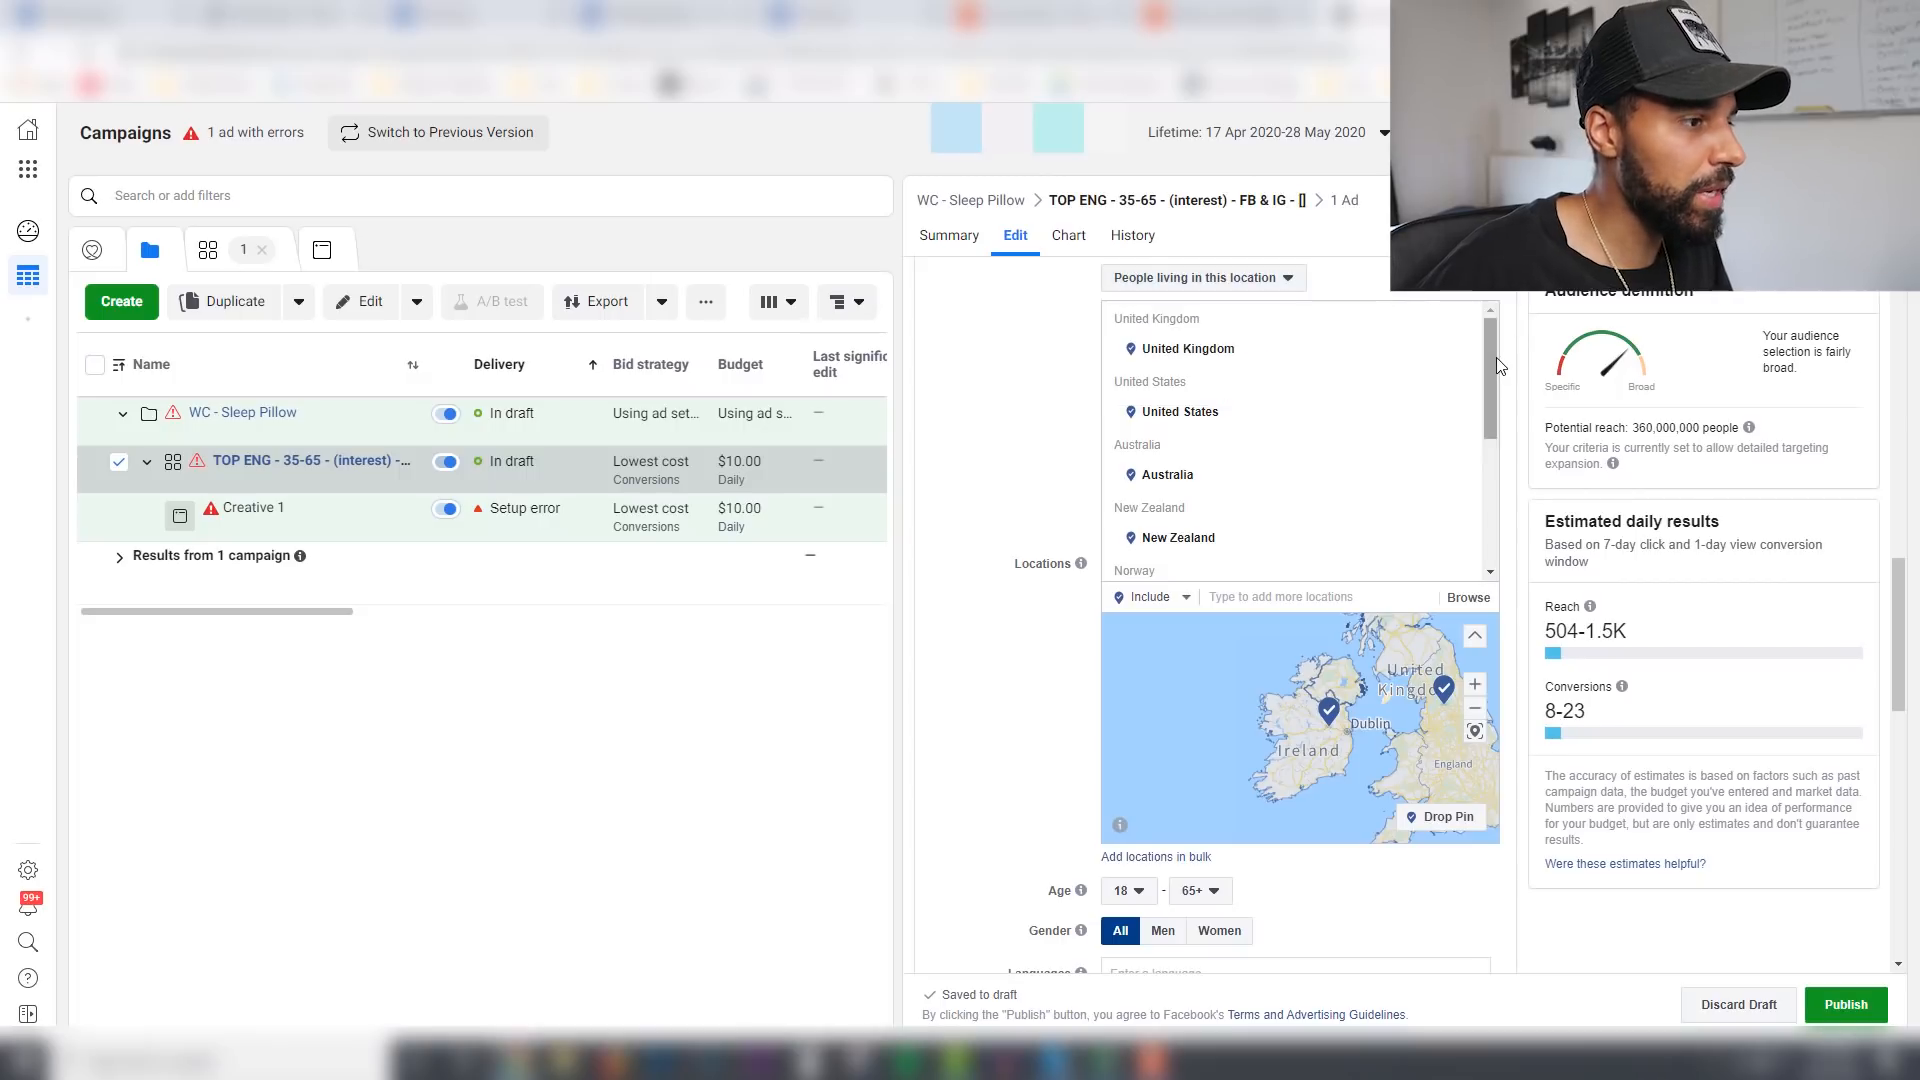
Step: Keep the audience gender on All and set the minimum age to 35
scroll(1263, 693, down, 3)
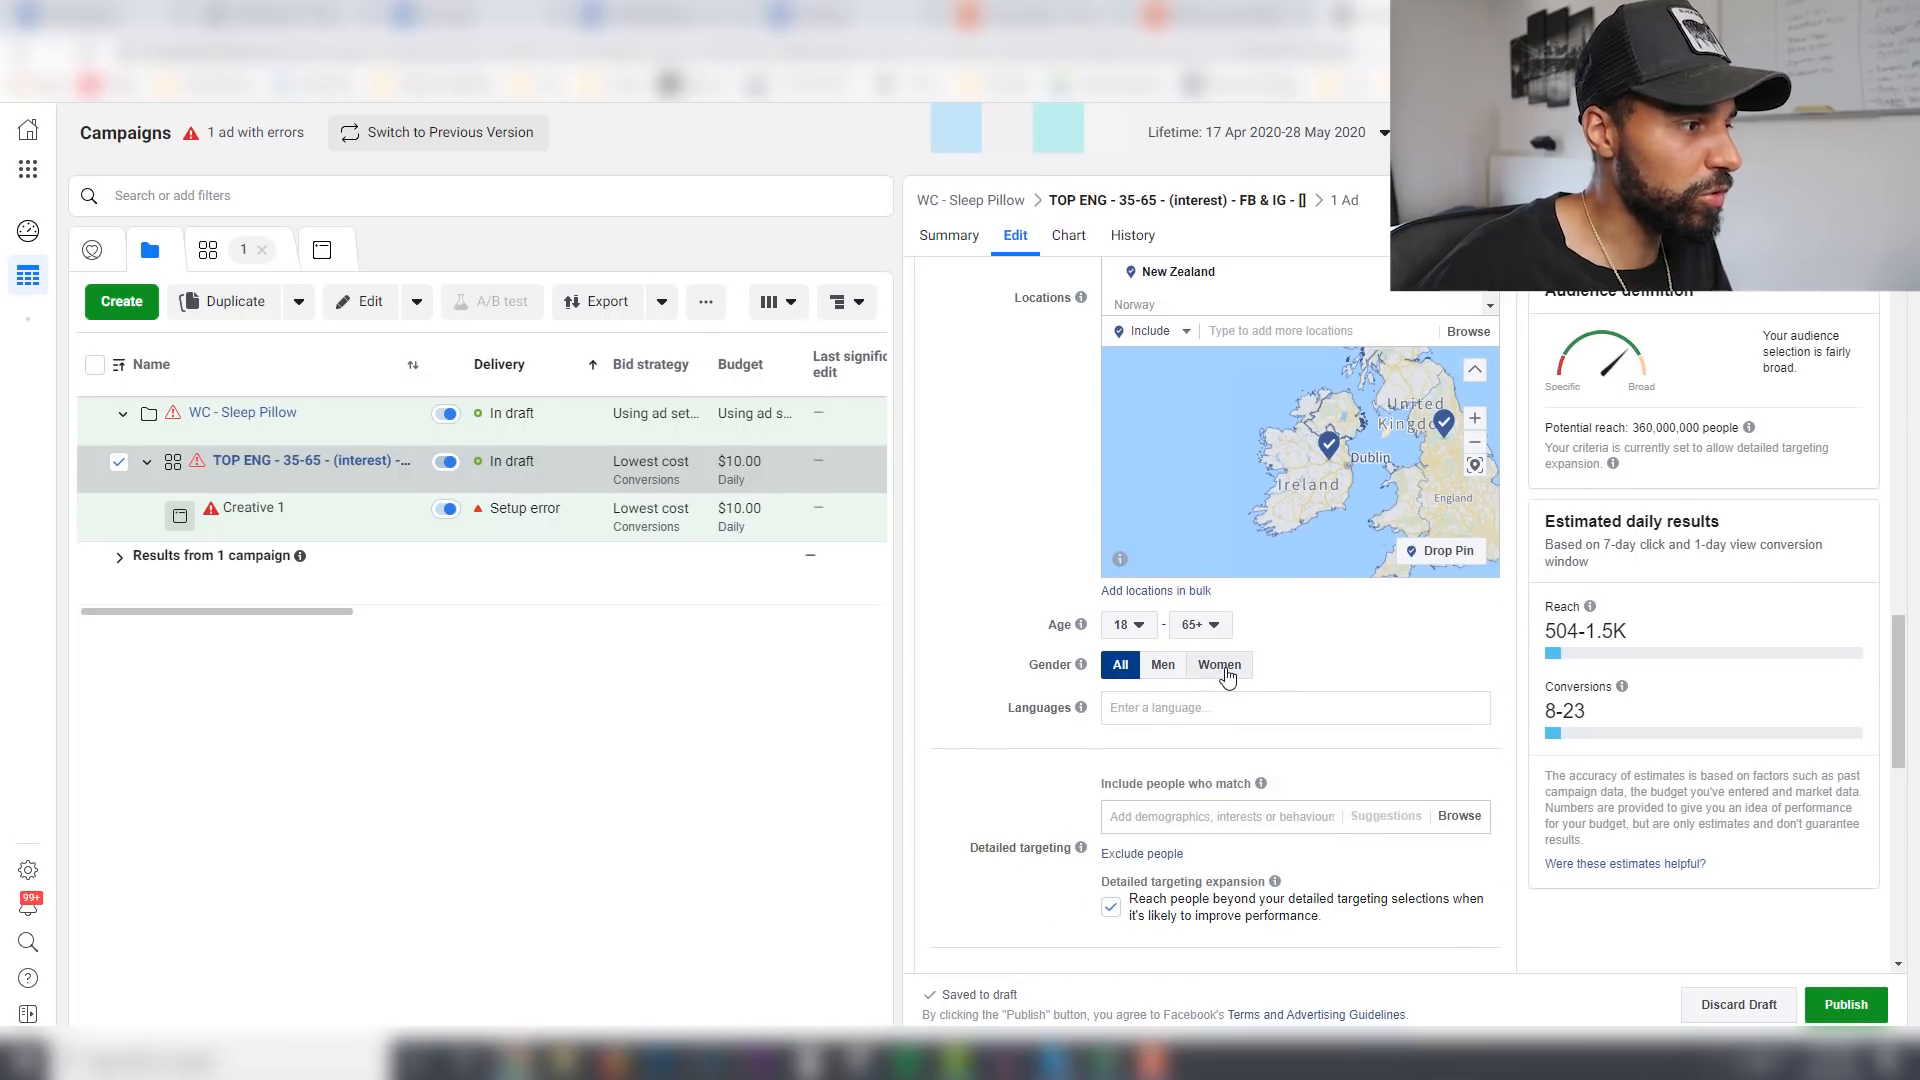
click(1226, 670)
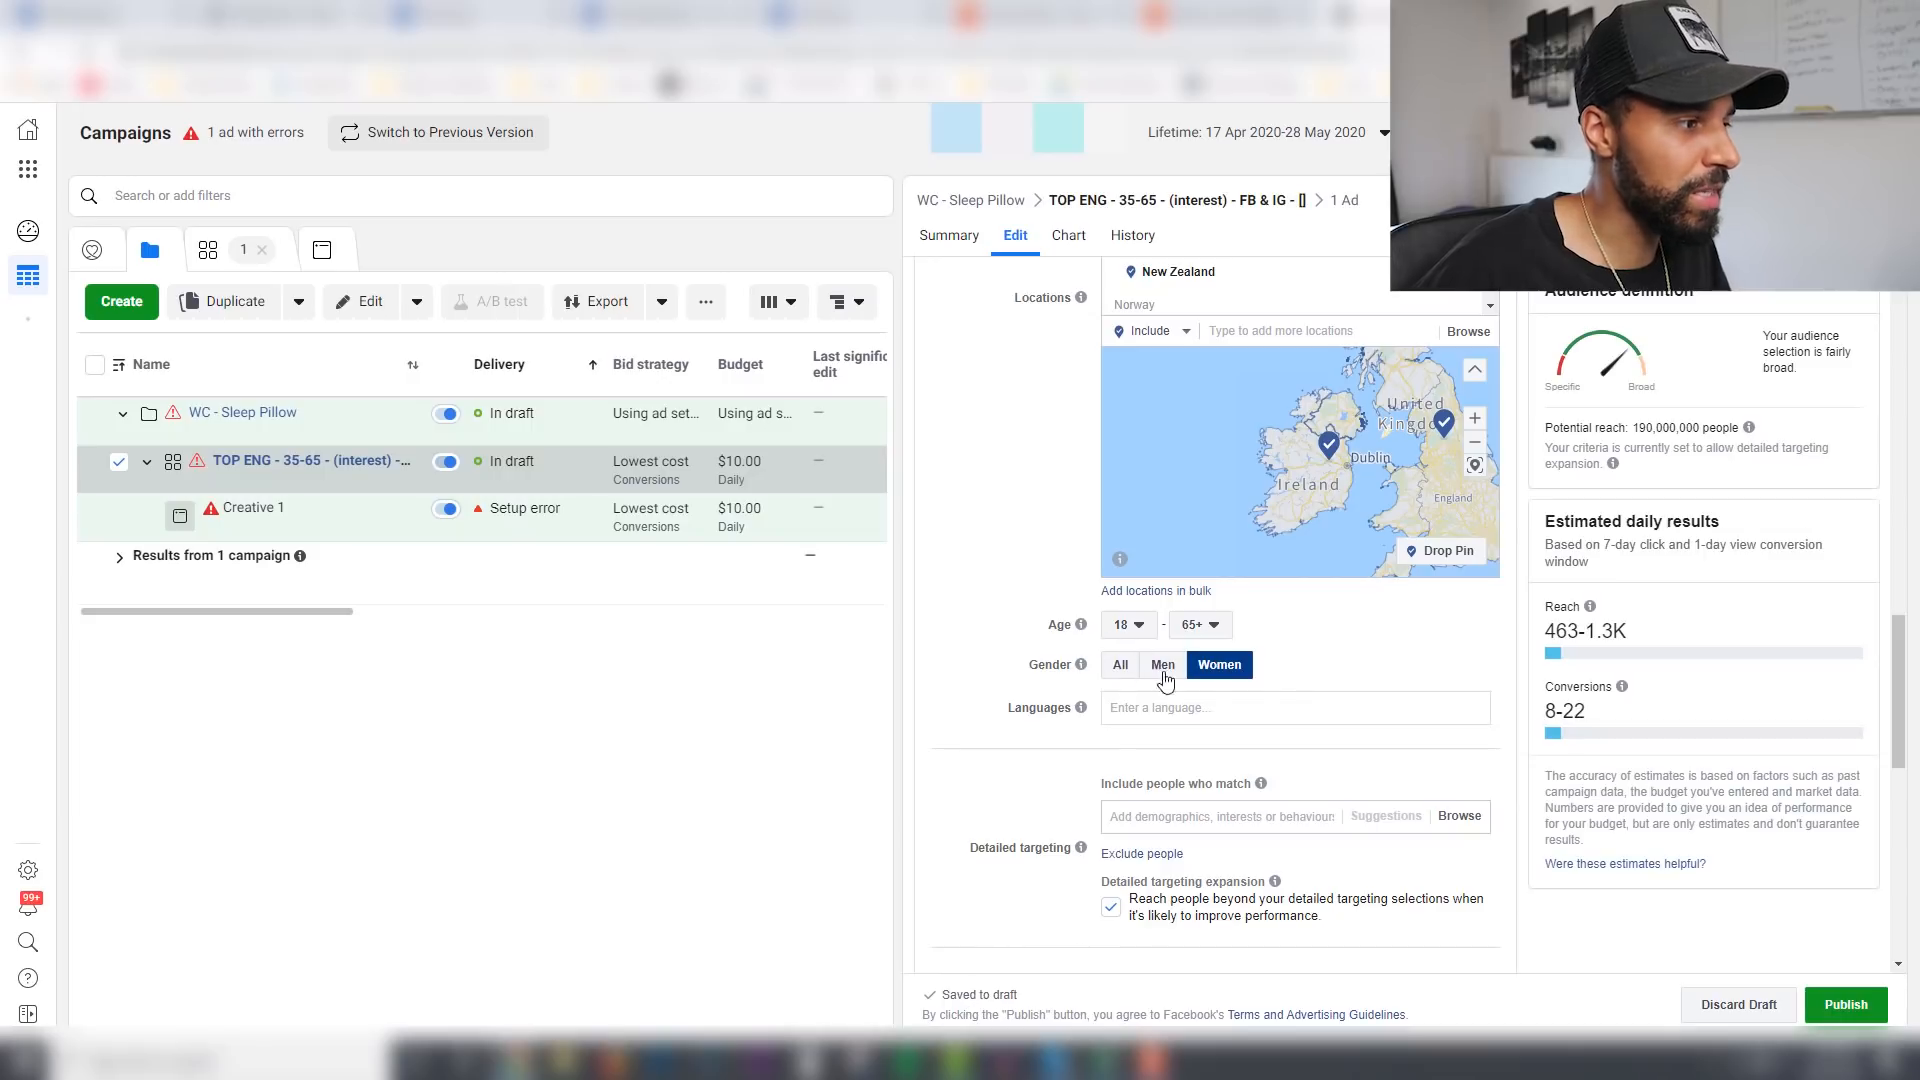
click(1120, 665)
click(1118, 625)
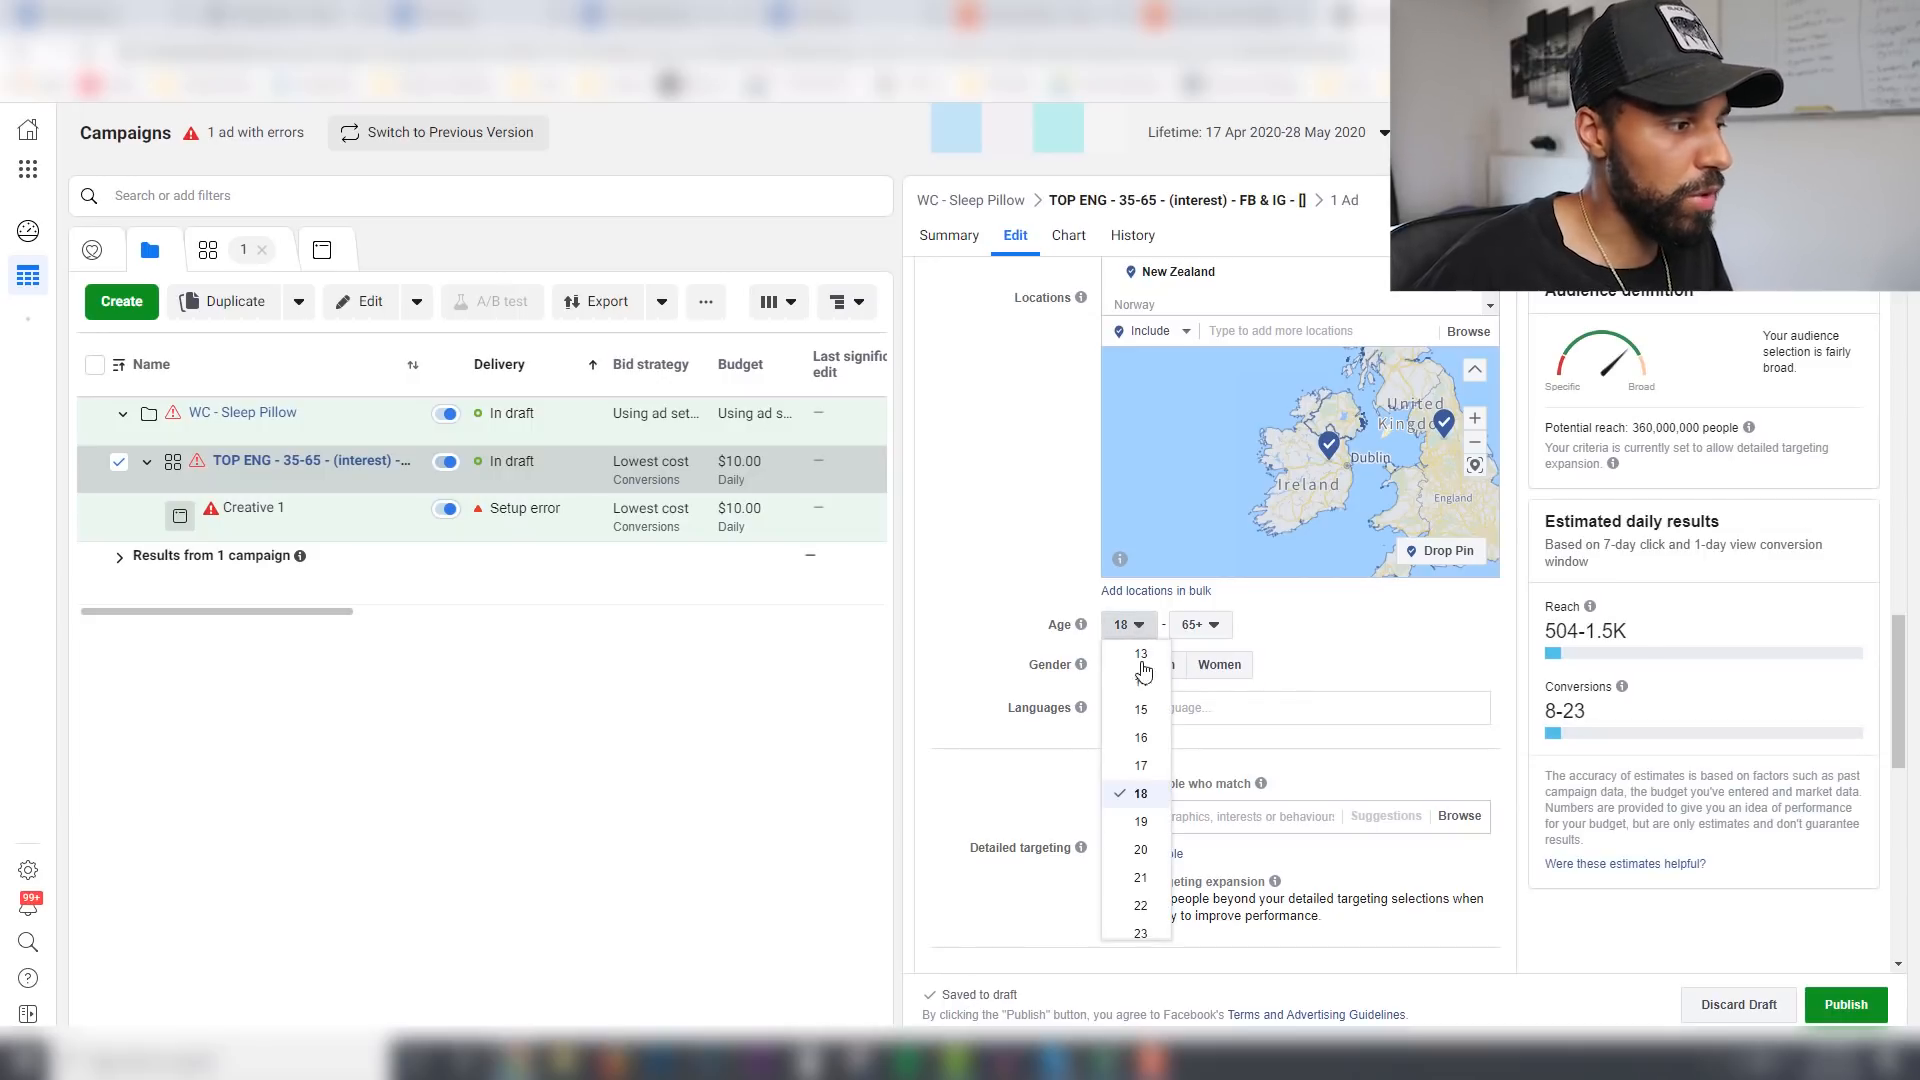
scroll(1150, 865, down, 4)
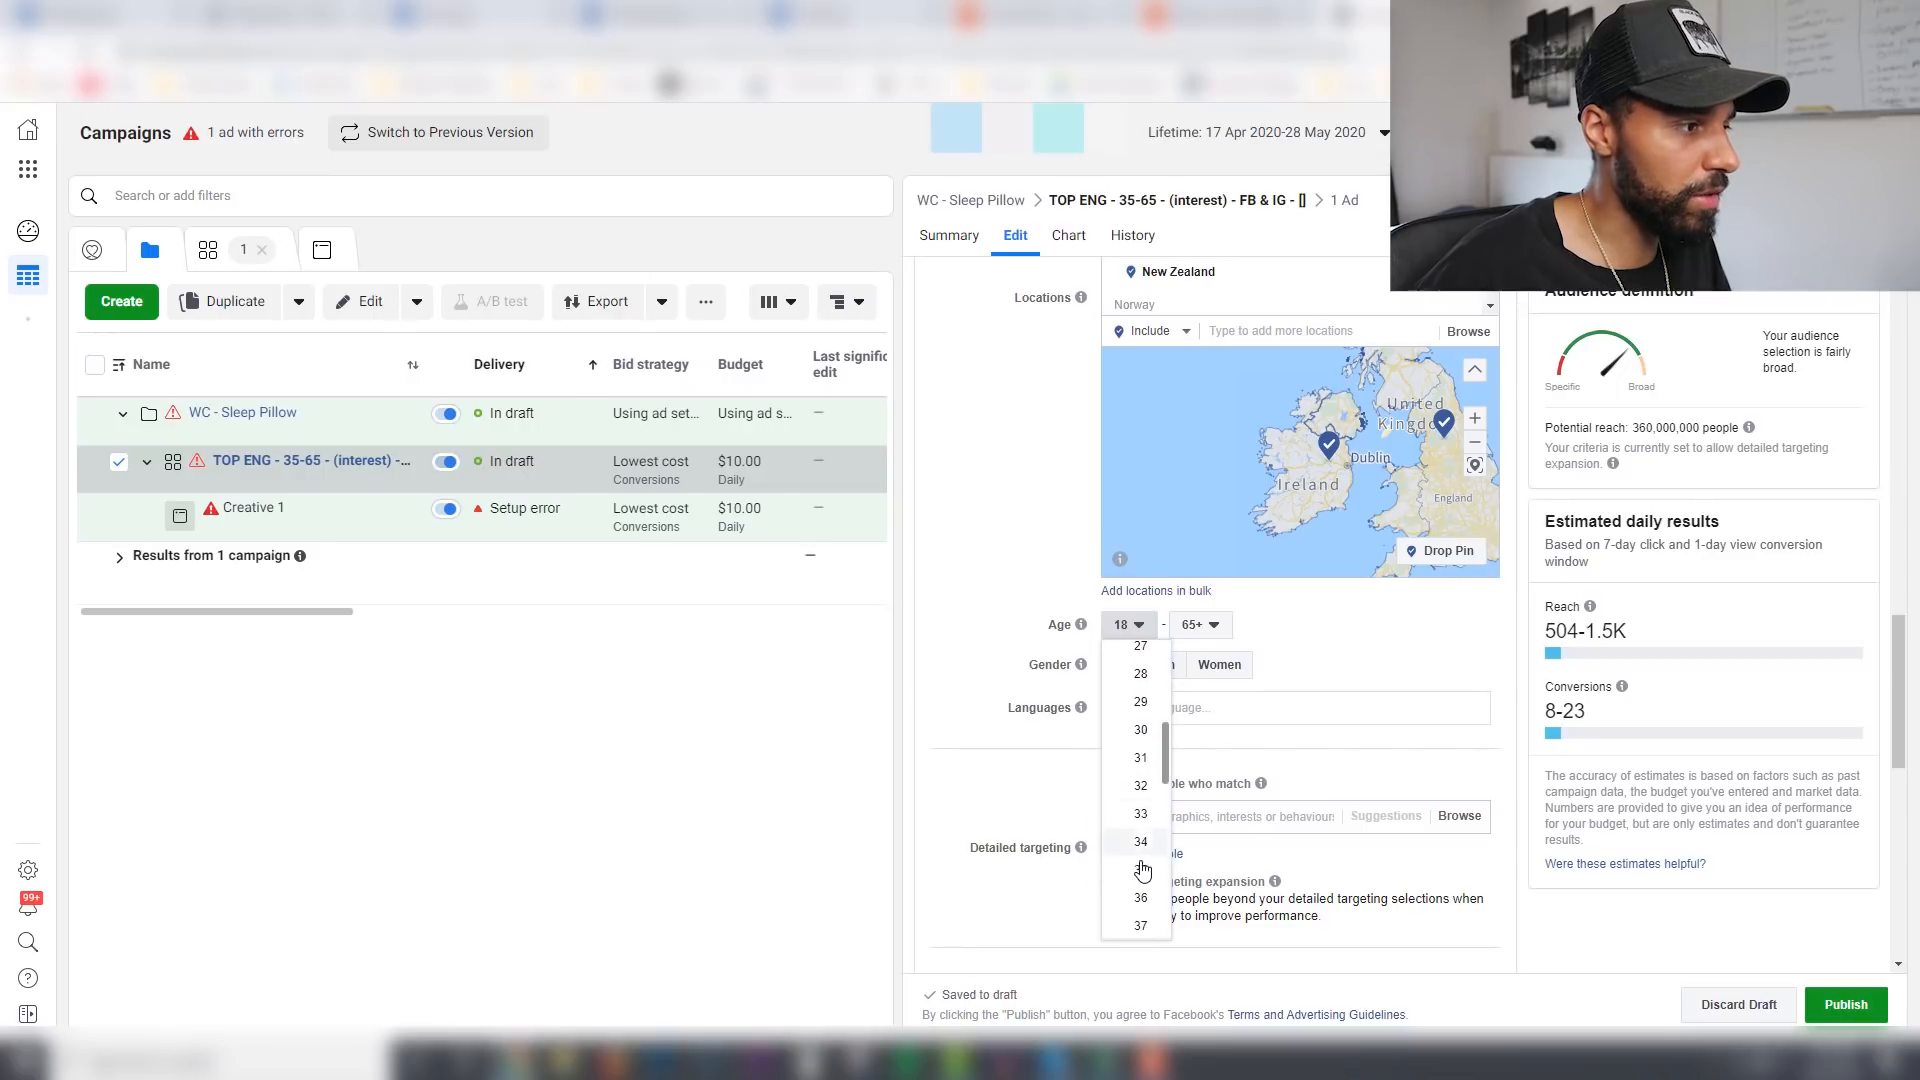
click(1142, 868)
Step: Turn off detailed targeting expansion for the ad set's audience
scroll(1540, 716, down, 1)
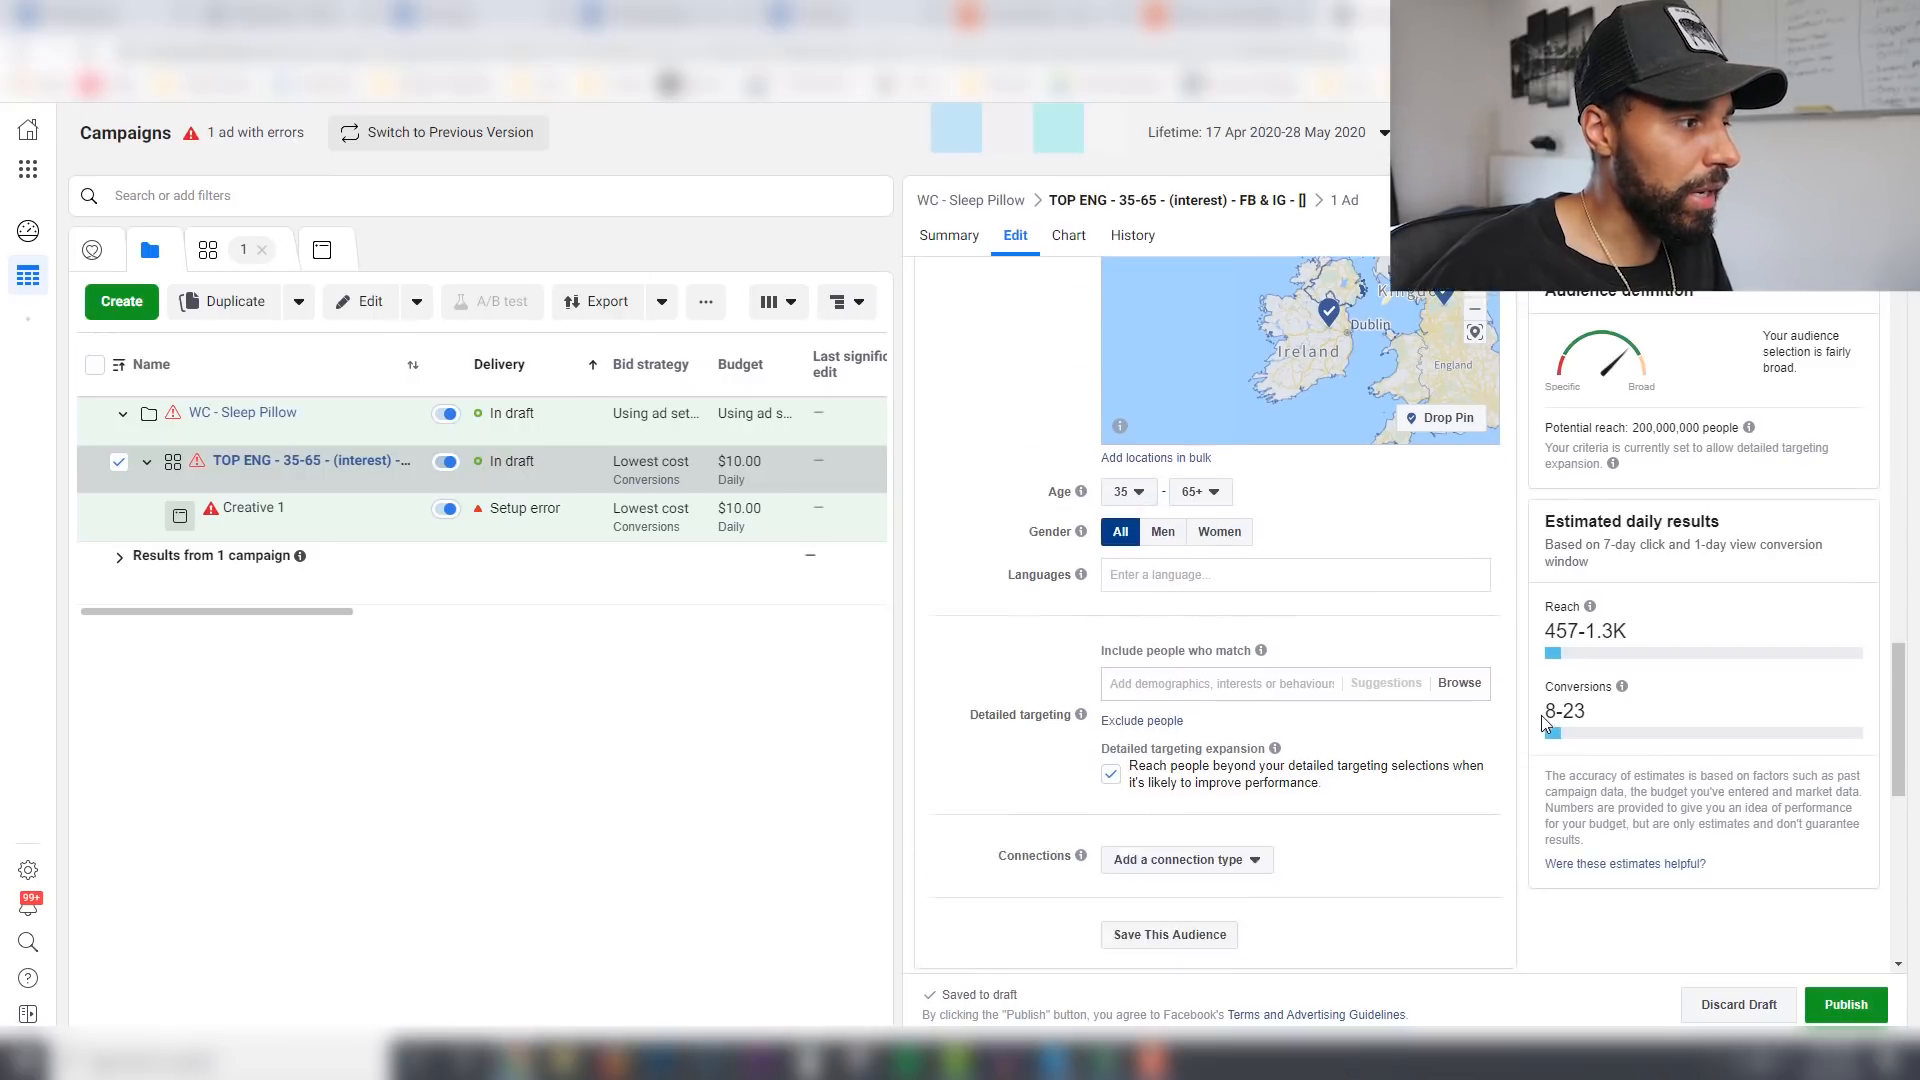
scroll(1539, 716, down, 1)
click(1111, 645)
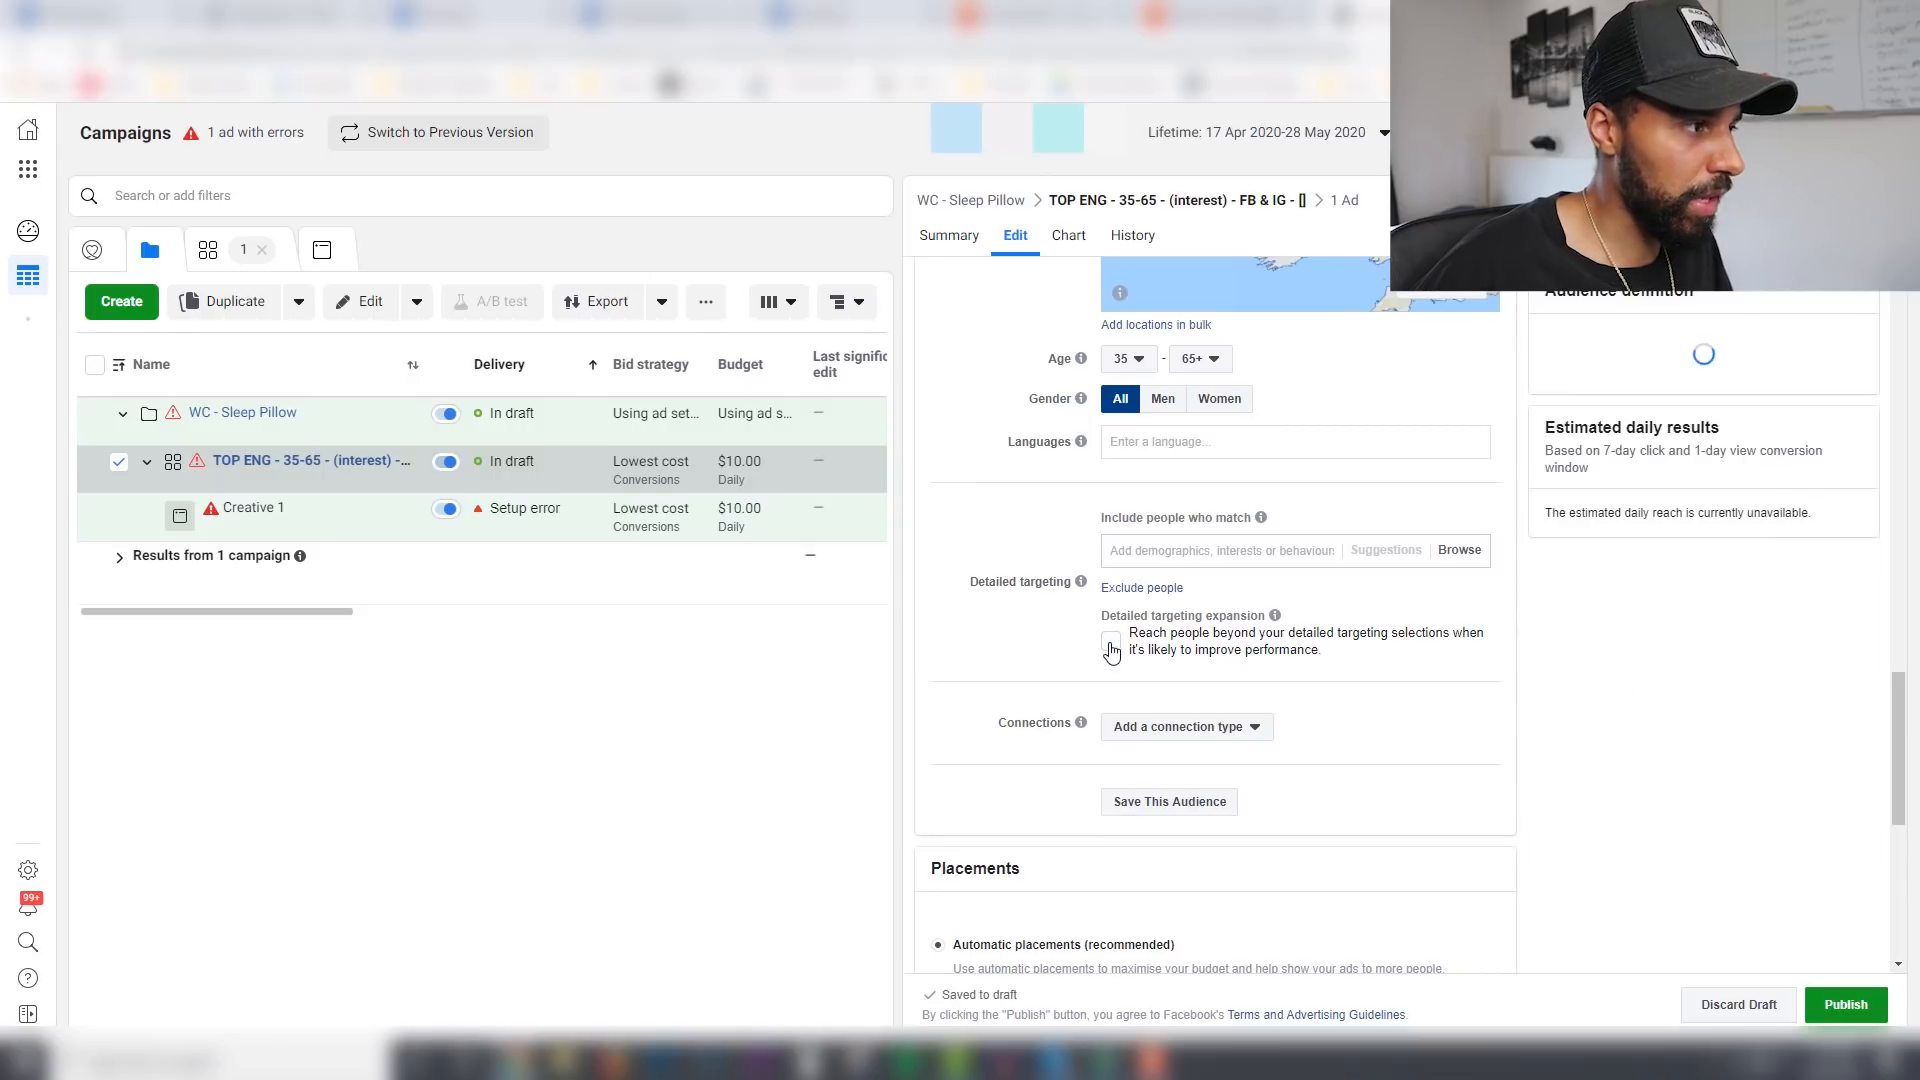
Step: Switch the ad set to manual placements and exclude the Audience Network and Messenger platforms, keeping Facebook and Instagram
scroll(1370, 740, down, 5)
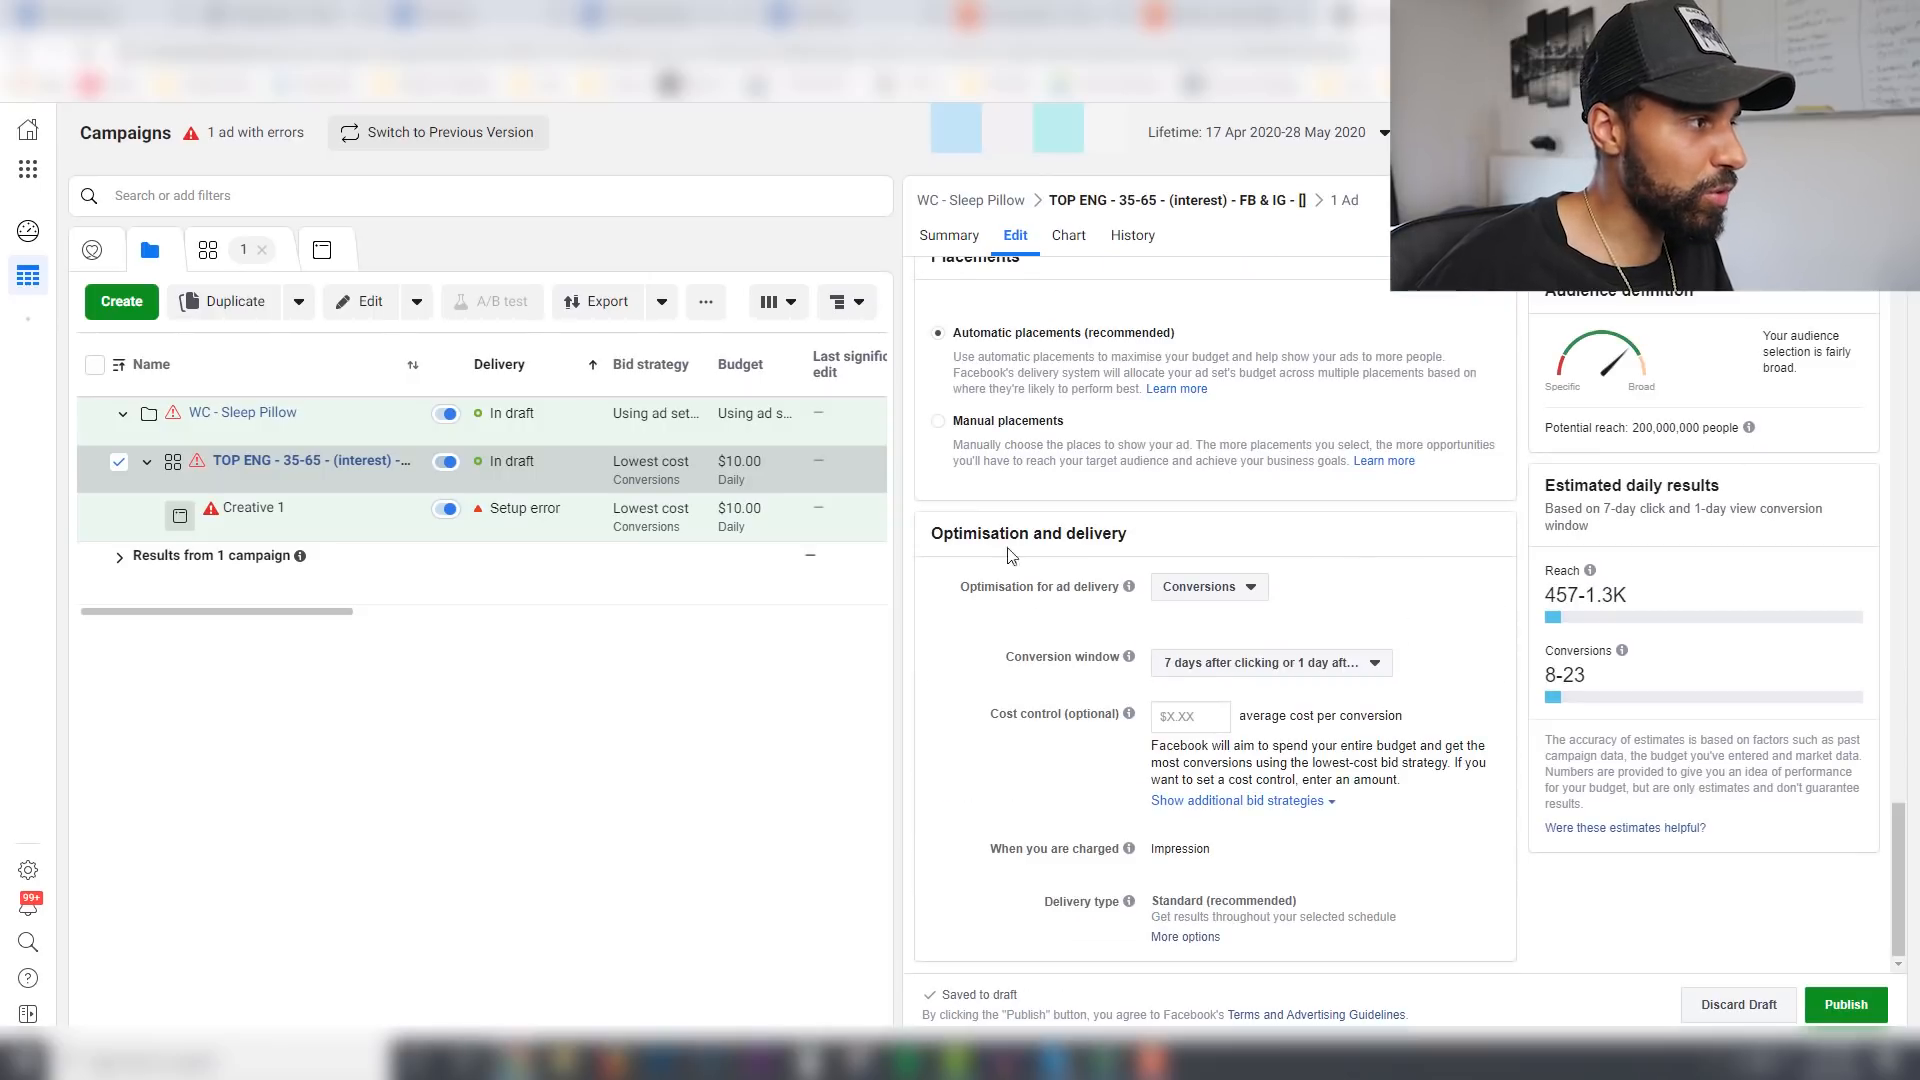
click(938, 423)
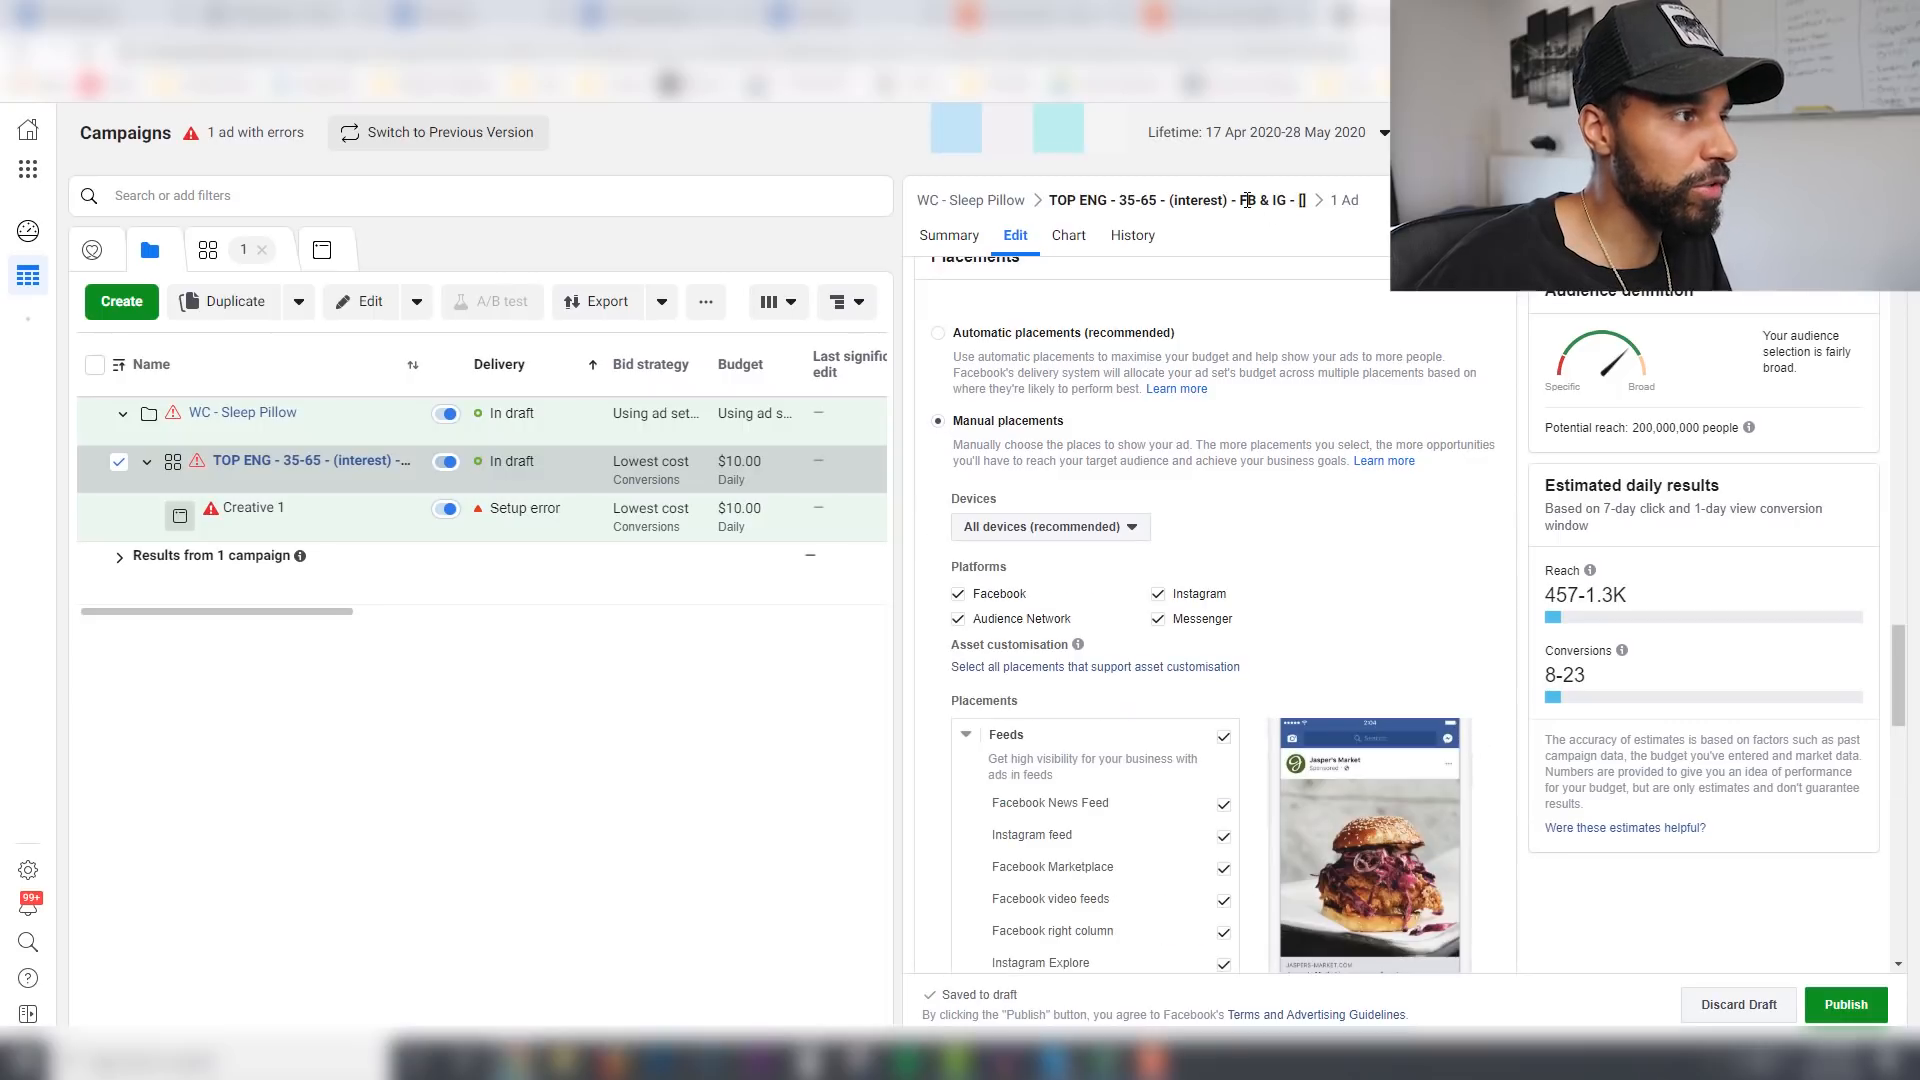
drag(1237, 199, 1276, 203)
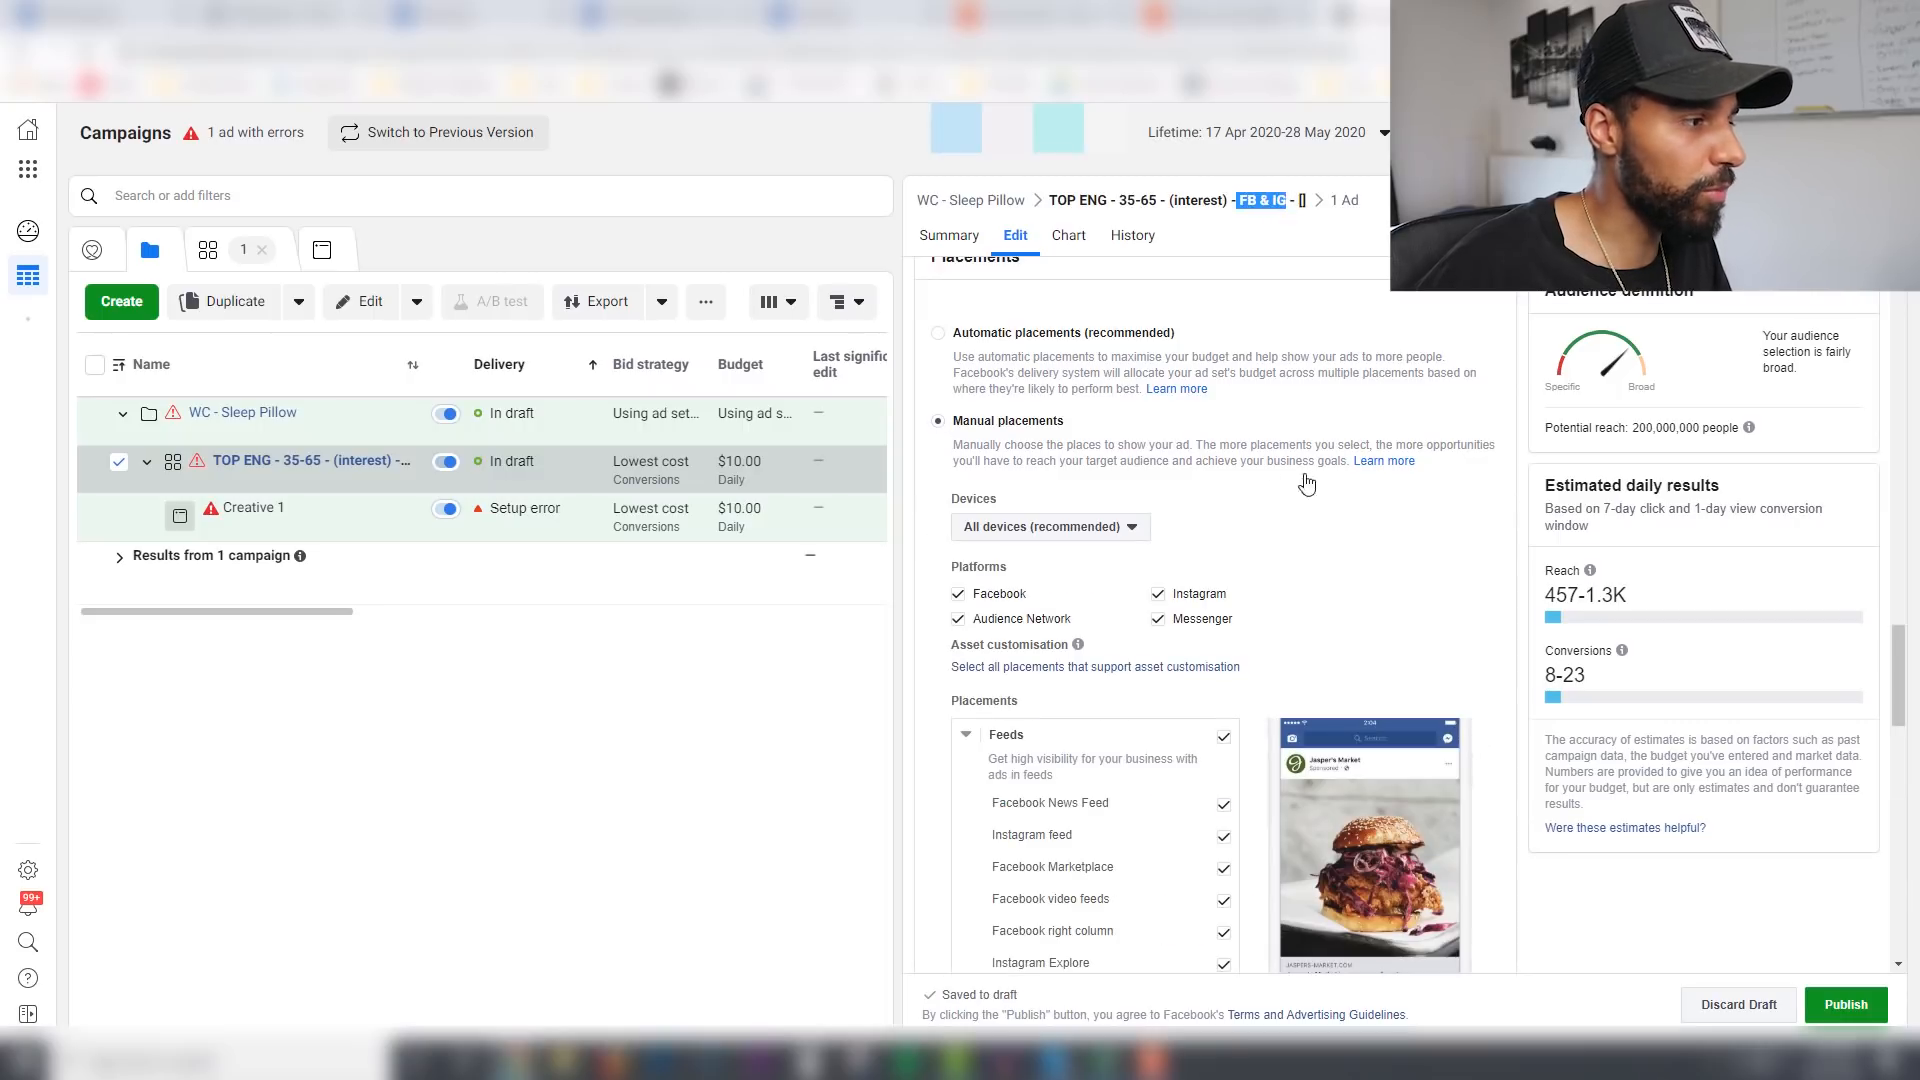
scroll(1210, 513, down, 1)
click(1159, 489)
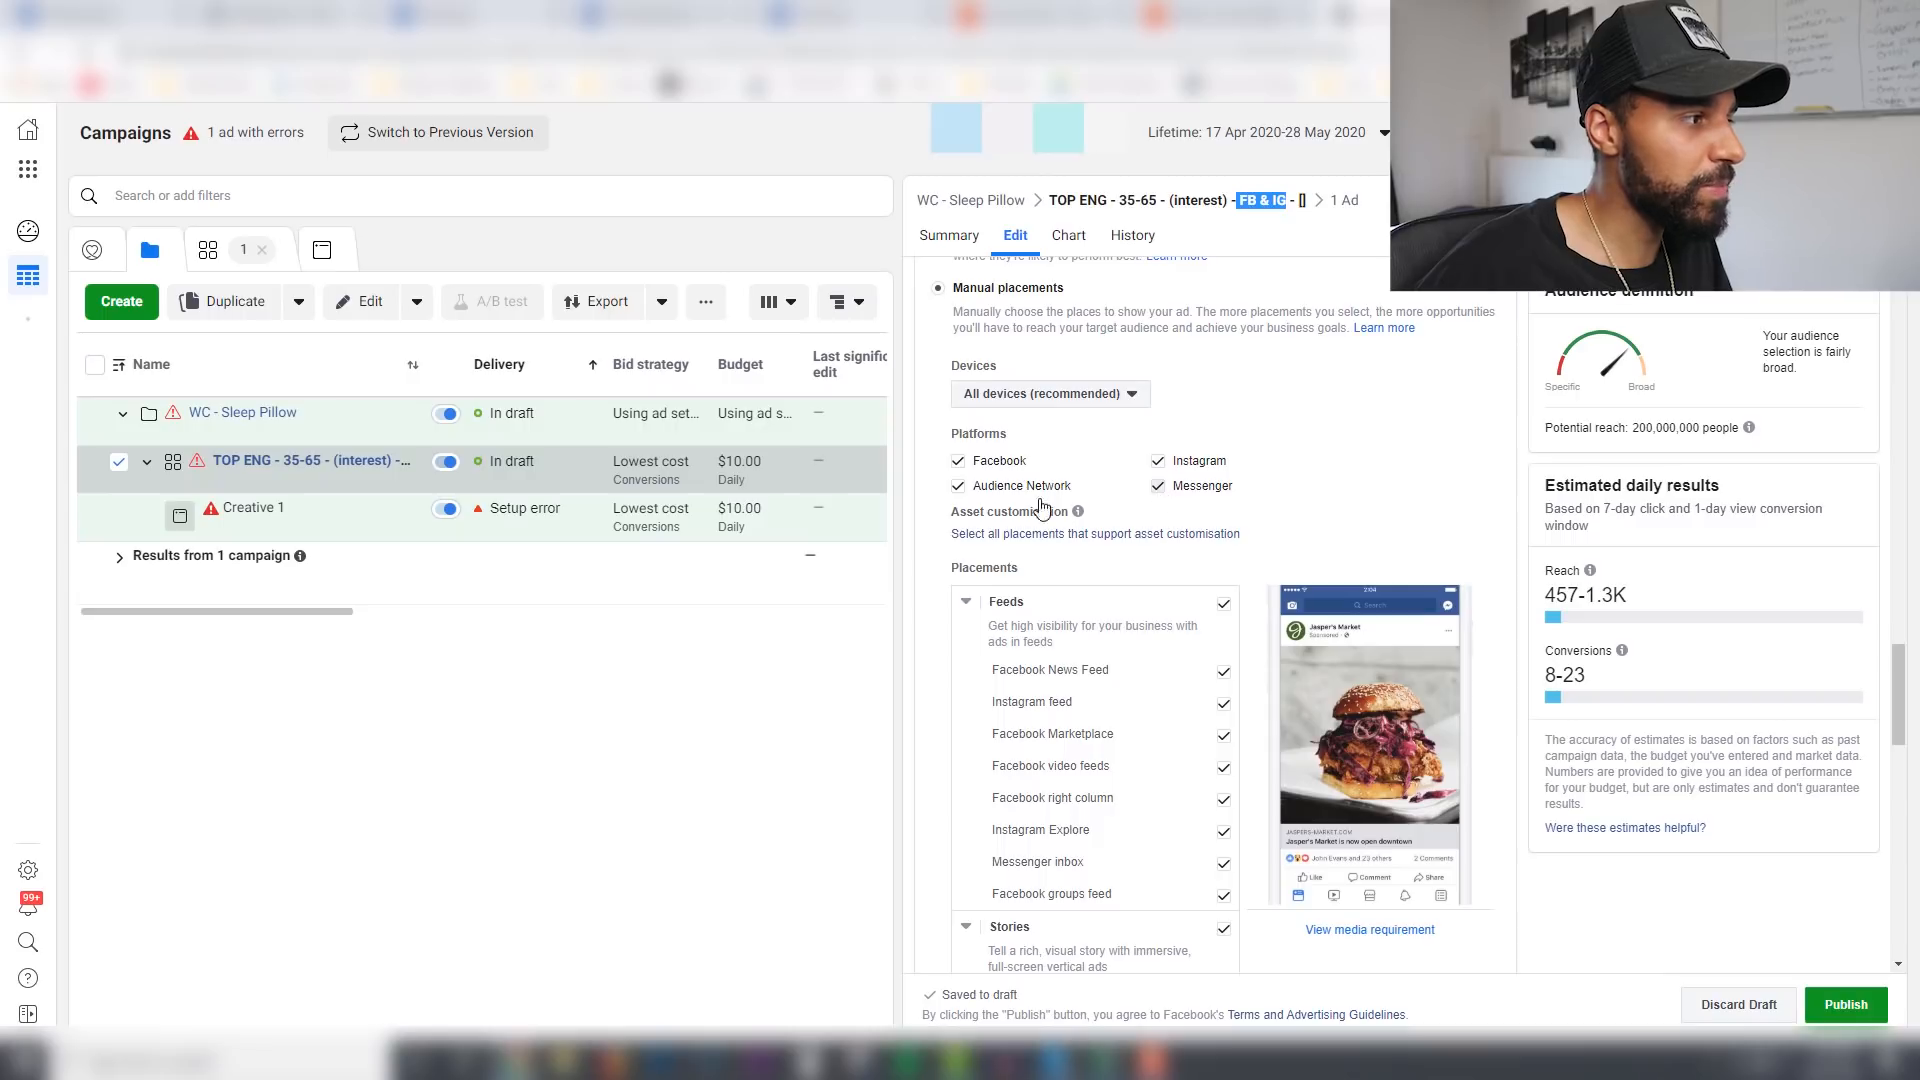
click(1030, 484)
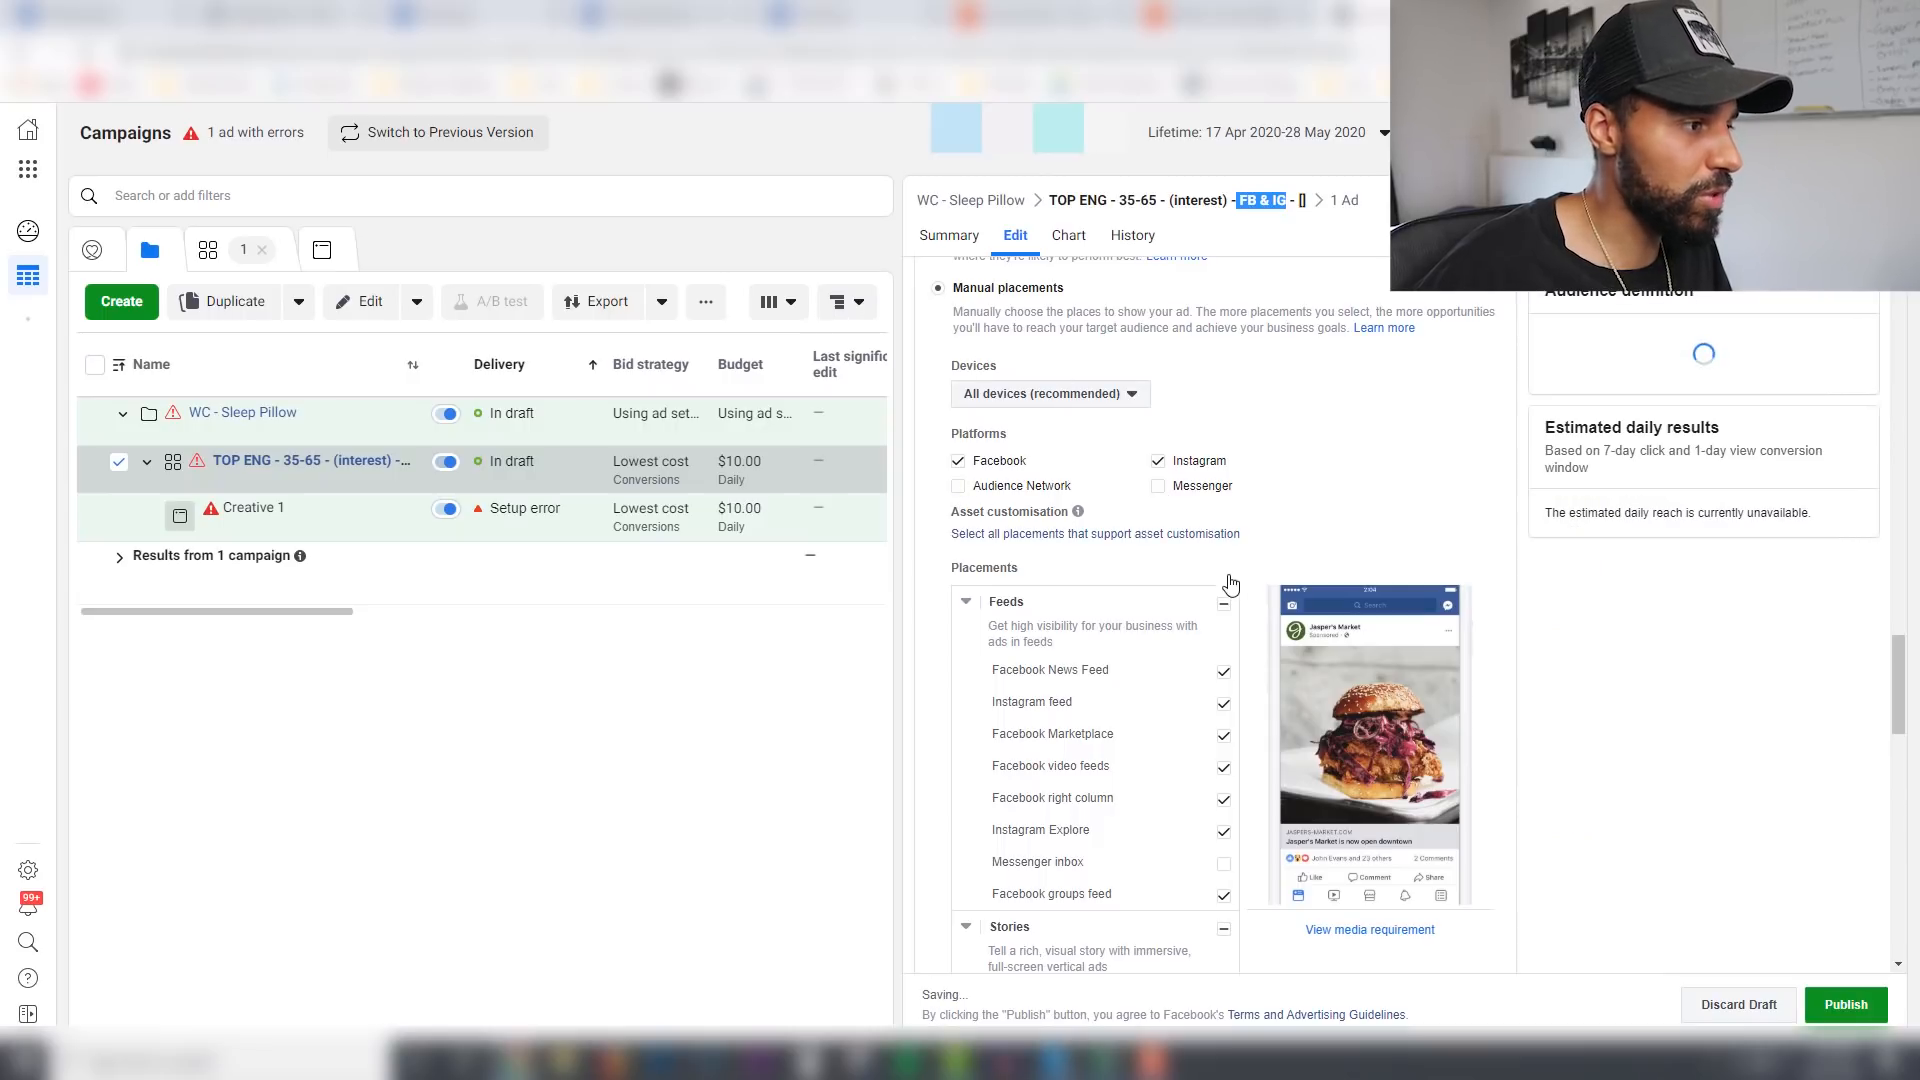
Step: Exclude all Stories, In-stream, Search and In-article placements from the ad set
scroll(1276, 577, down, 2)
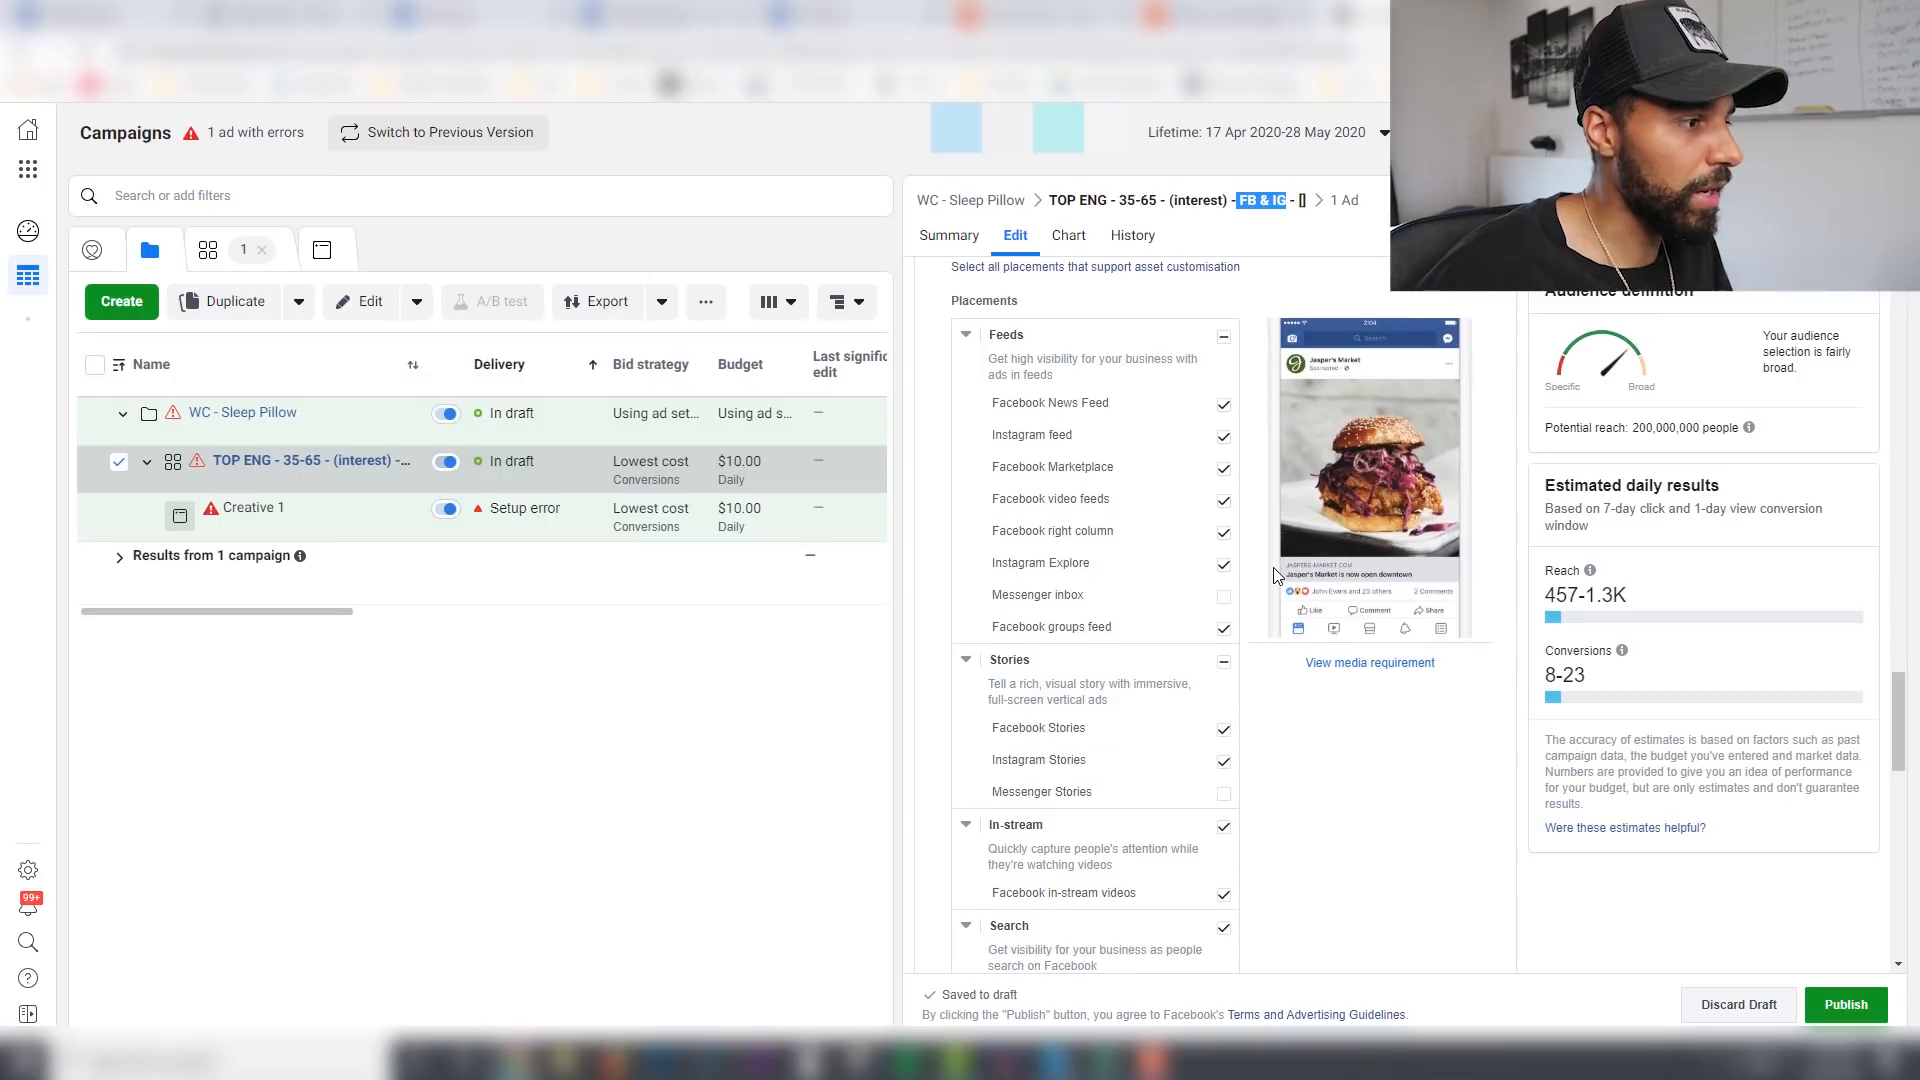
click(1223, 662)
click(1224, 827)
click(1224, 661)
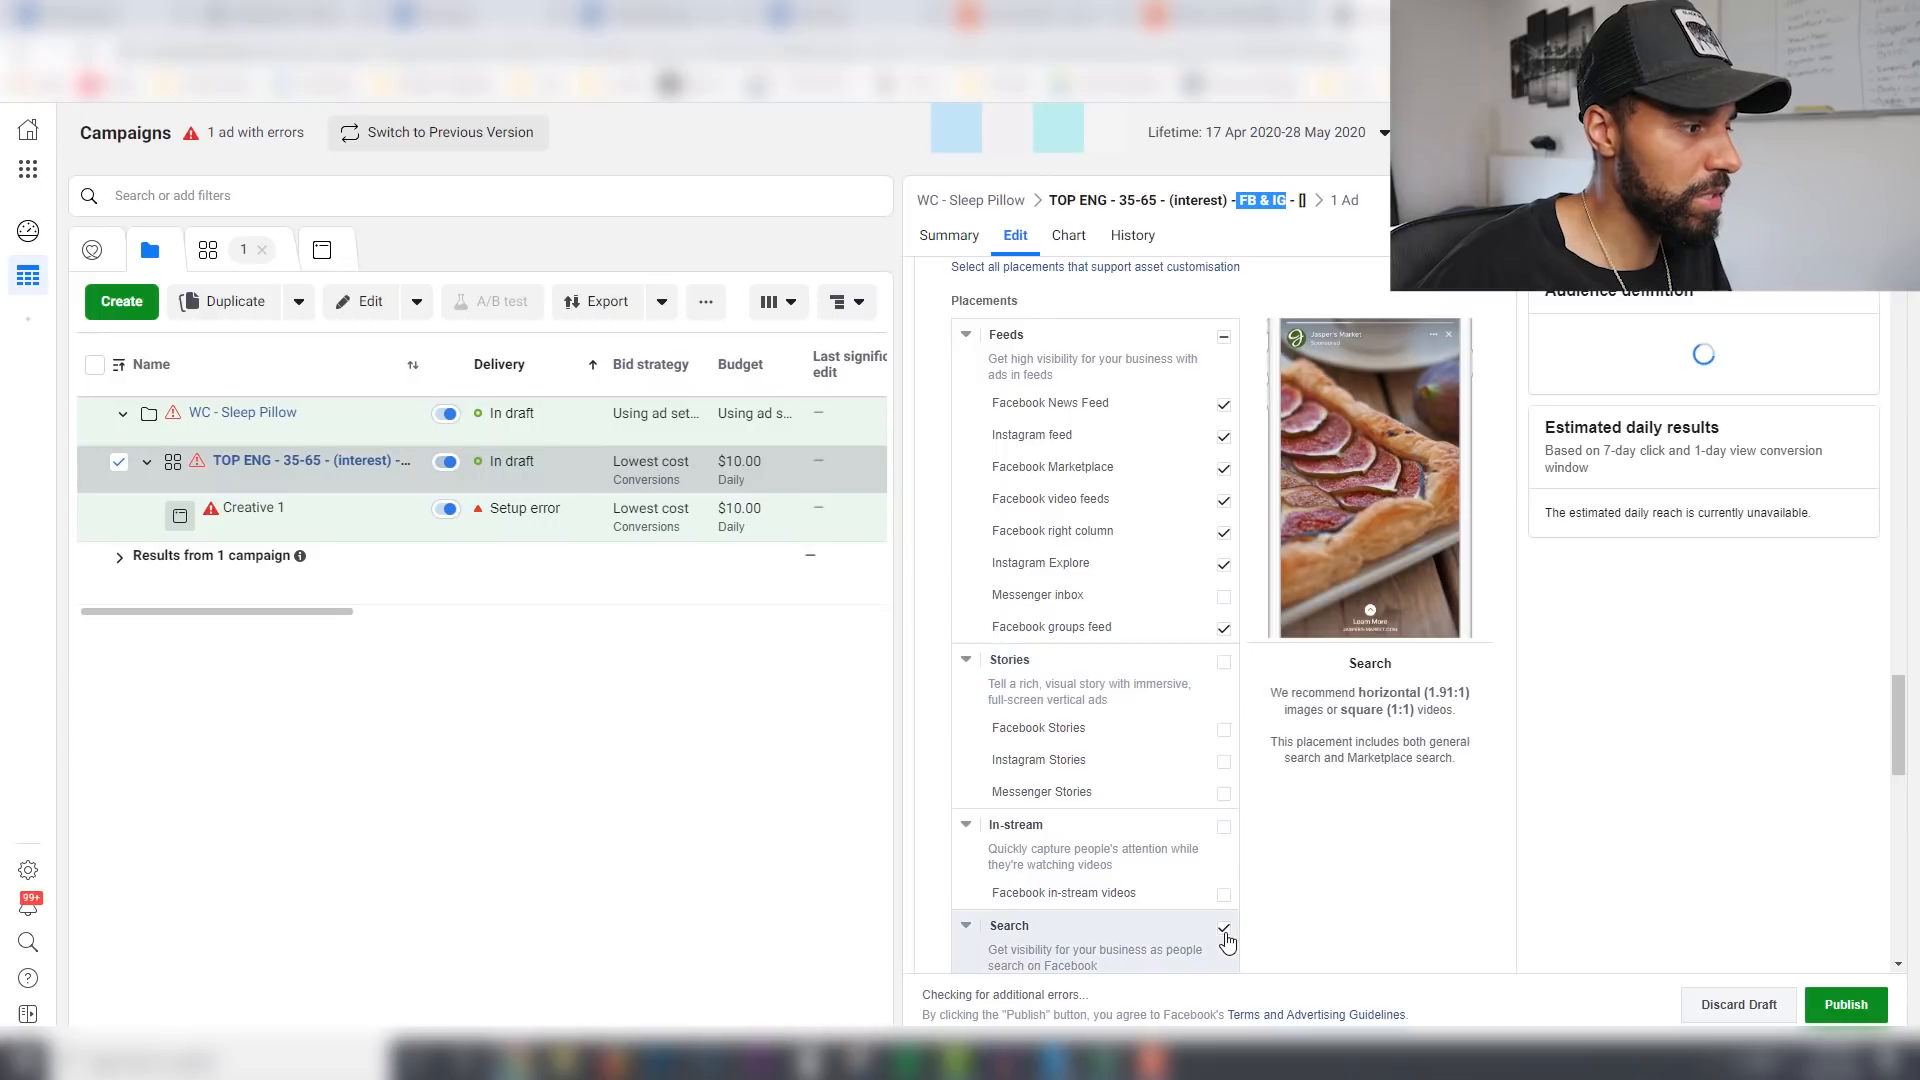
click(1224, 928)
scroll(1300, 915, down, 1)
scroll(1305, 912, down, 3)
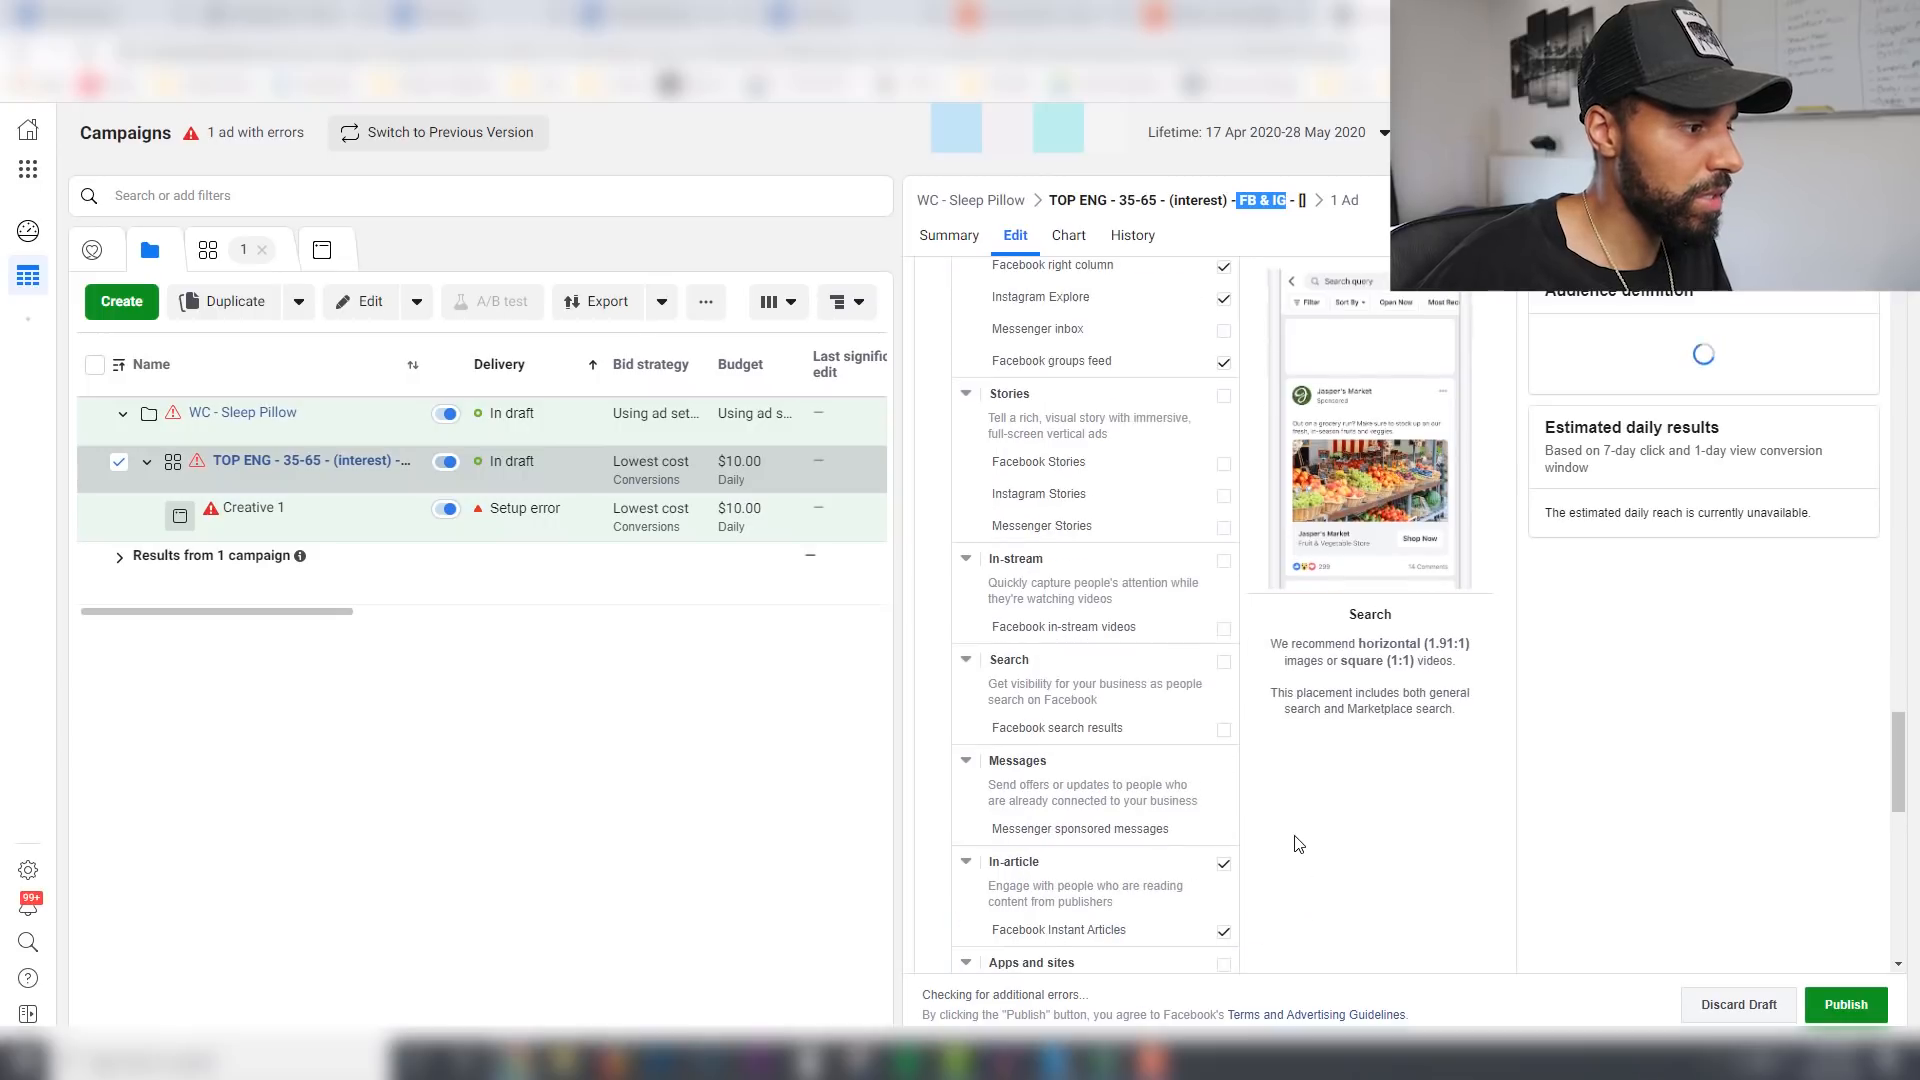
click(1224, 864)
scroll(1267, 854, down, 3)
Step: Exclude Facebook groups feed, Instagram Explore, right column, video feeds and Marketplace, leaving only Facebook News Feed and Instagram feed
scroll(1272, 840, up, 6)
scroll(1240, 815, up, 4)
scroll(1240, 835, up, 1)
scroll(1245, 810, down, 8)
scroll(1228, 600, up, 2)
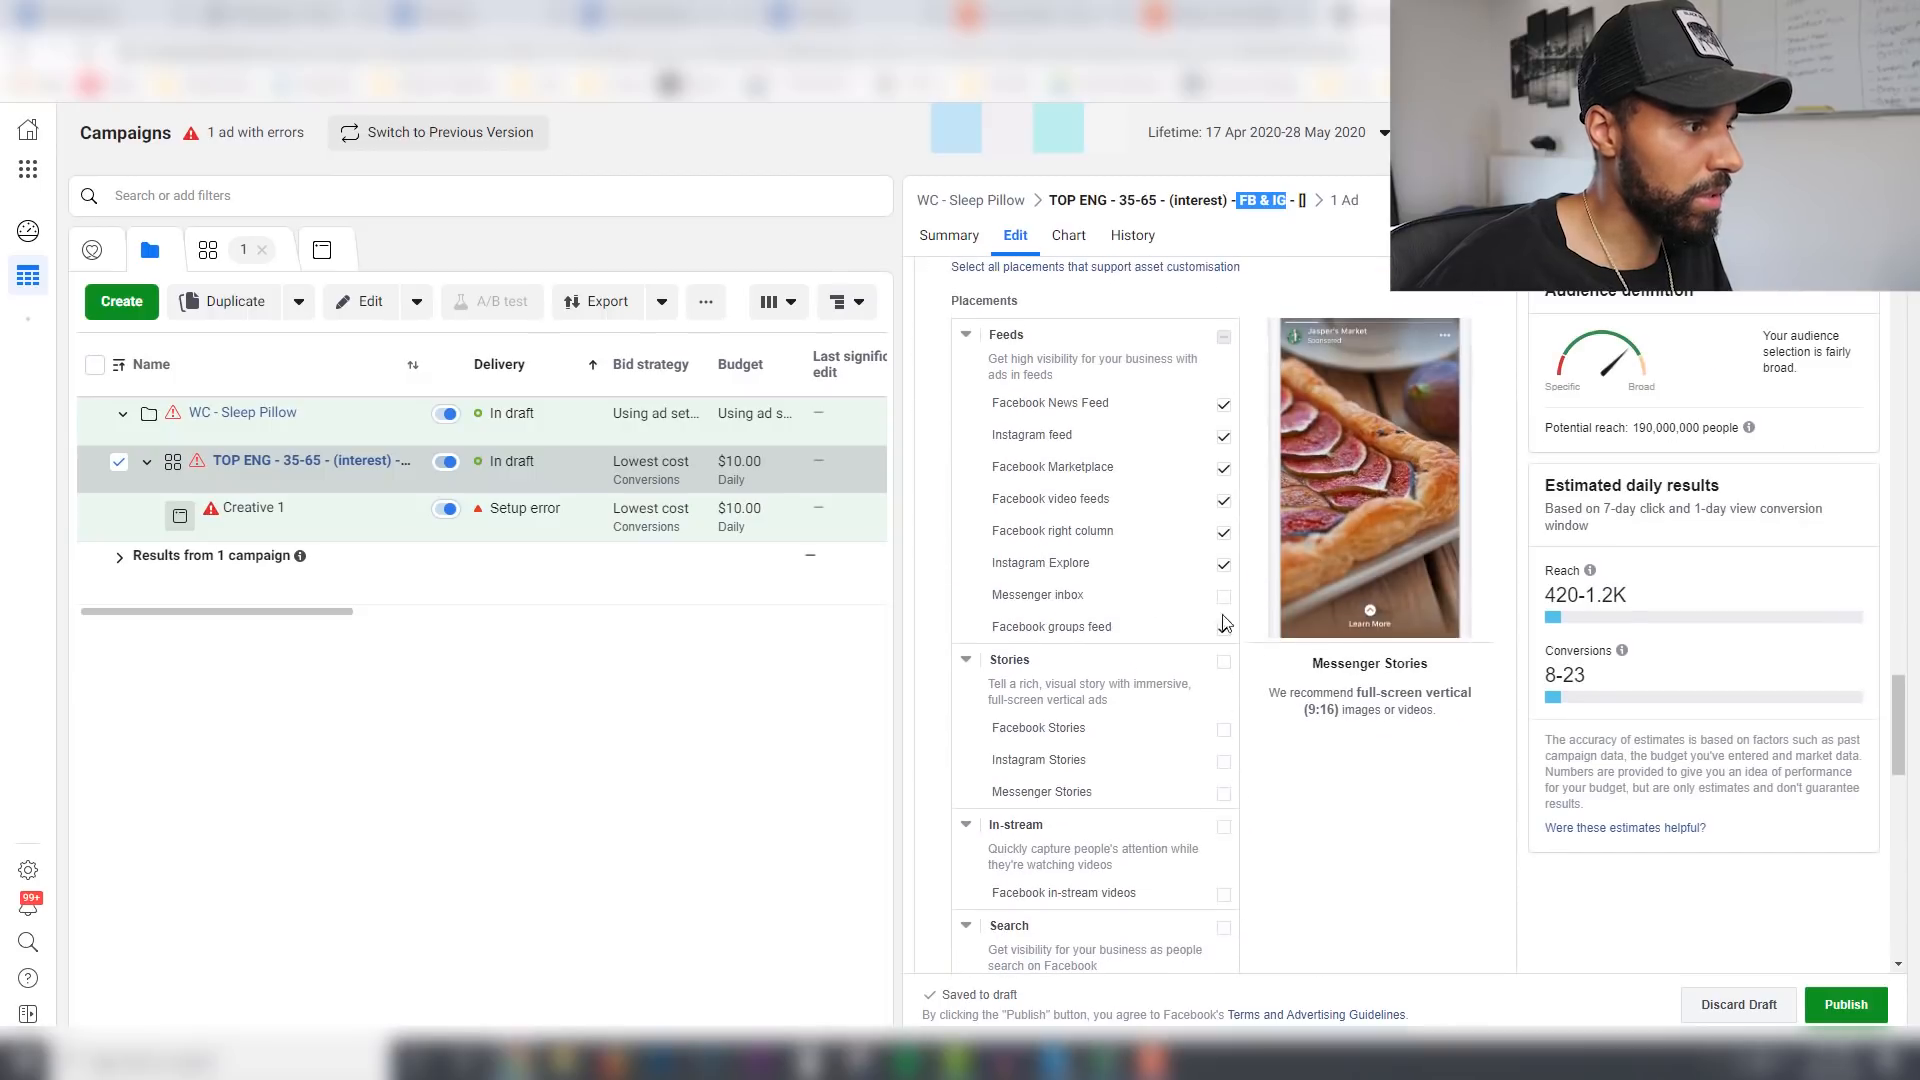
click(1221, 574)
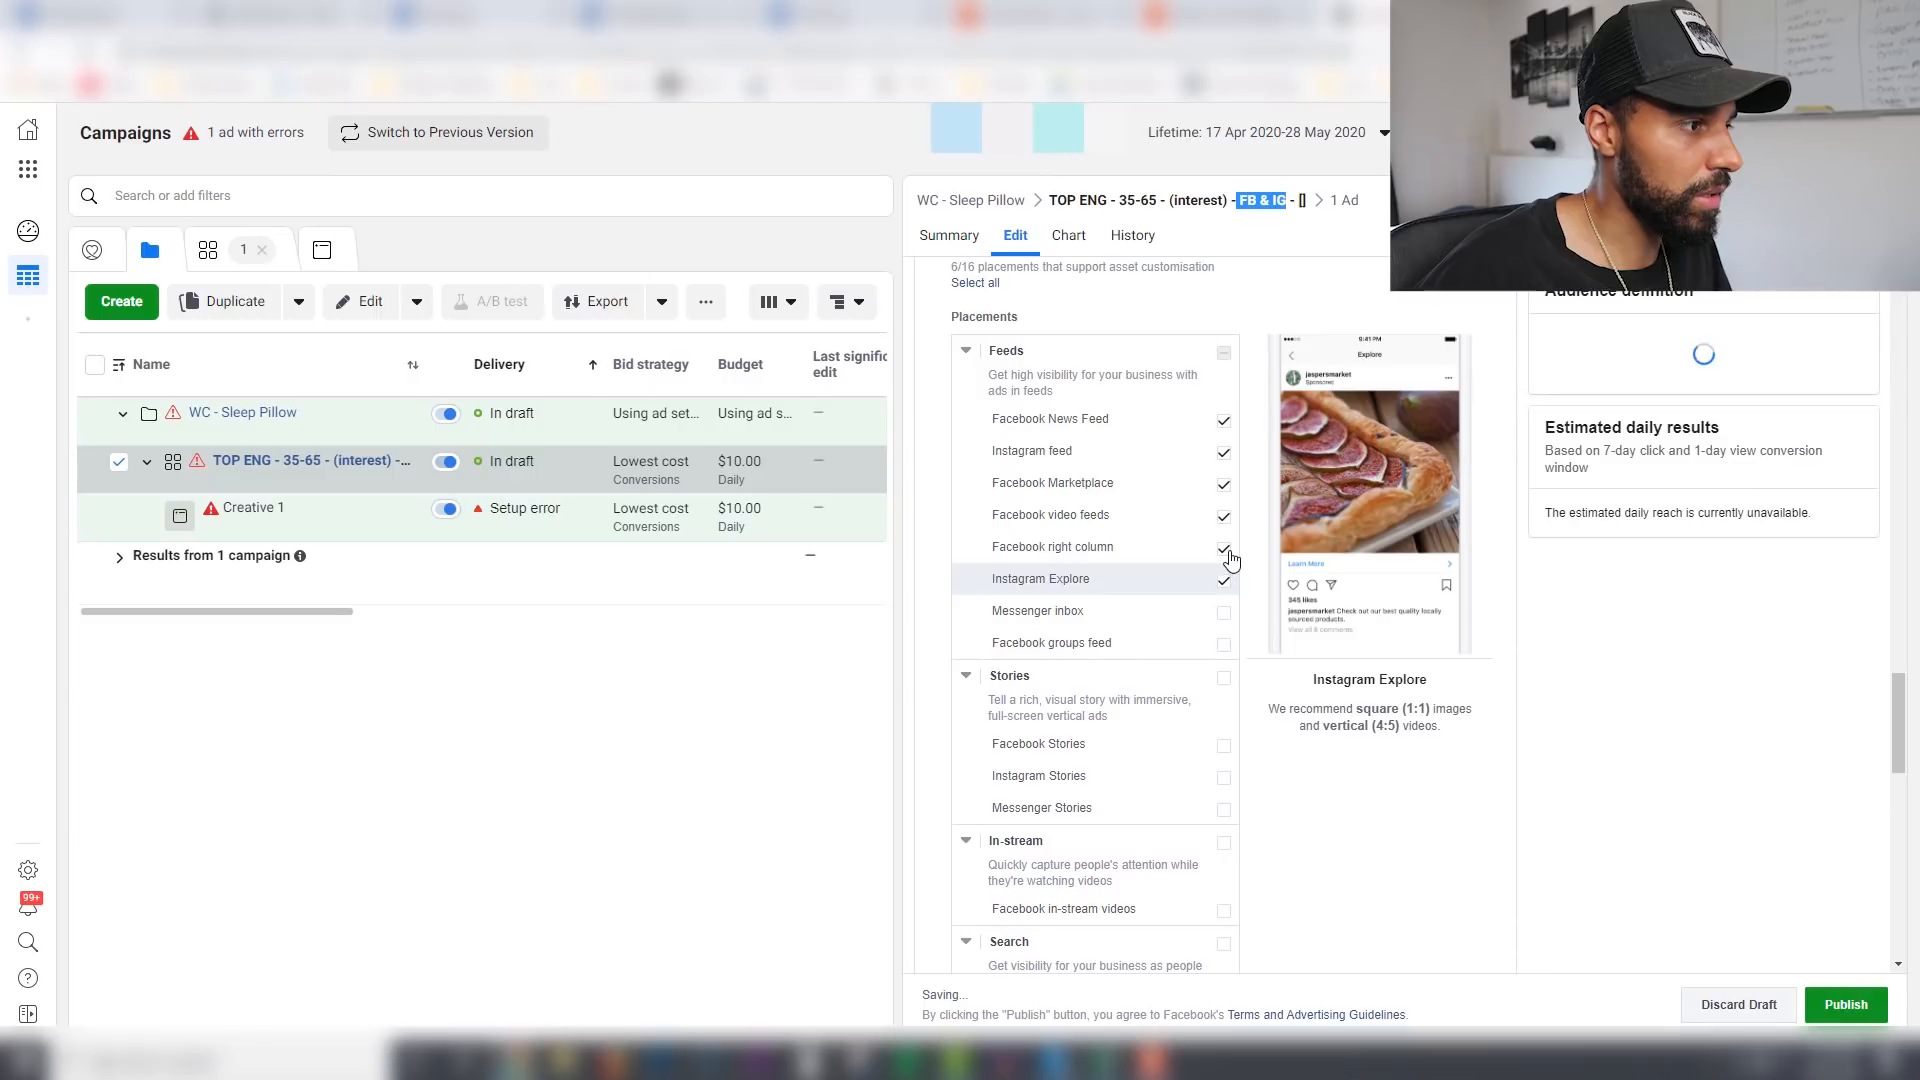
click(1224, 516)
click(1225, 488)
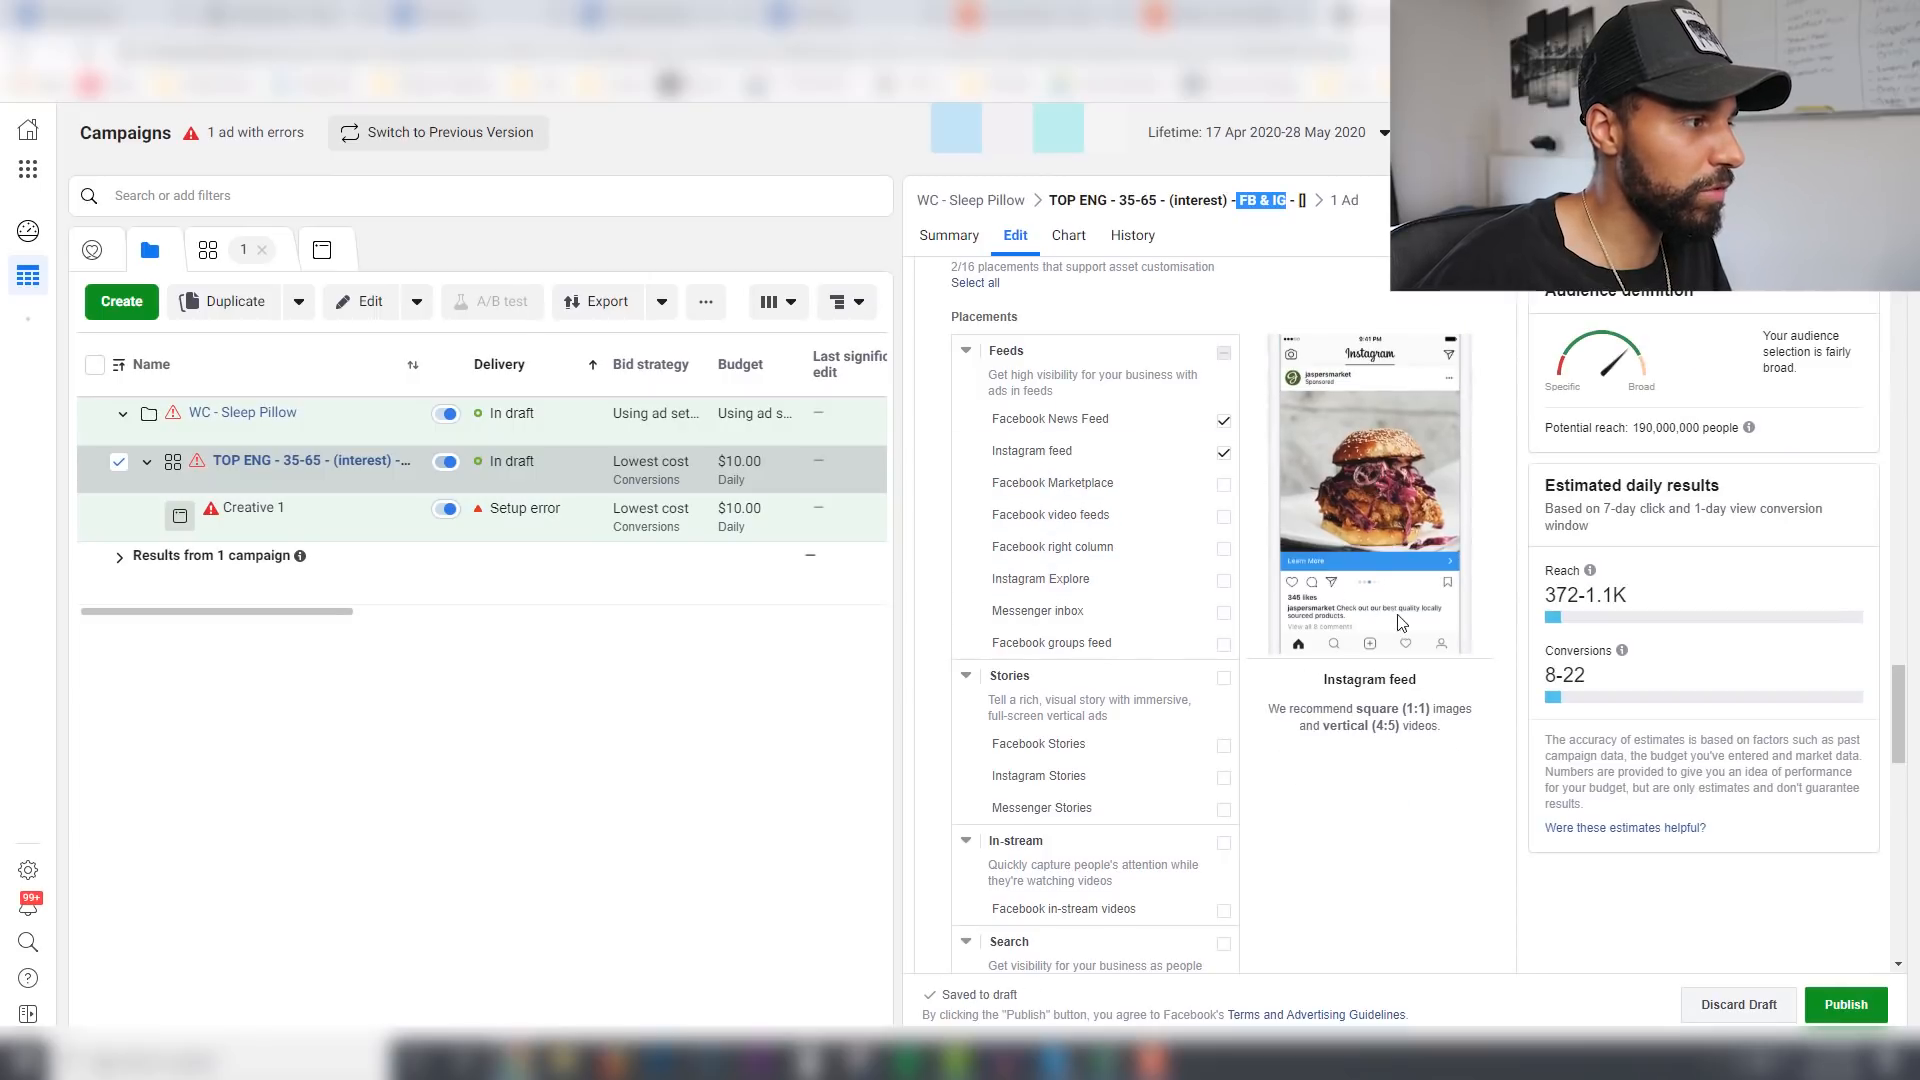
Step: Set the ad set's conversion window to "1 day after clicking or viewing"
scroll(1470, 653, up, 5)
scroll(1471, 653, up, 3)
scroll(1474, 660, down, 10)
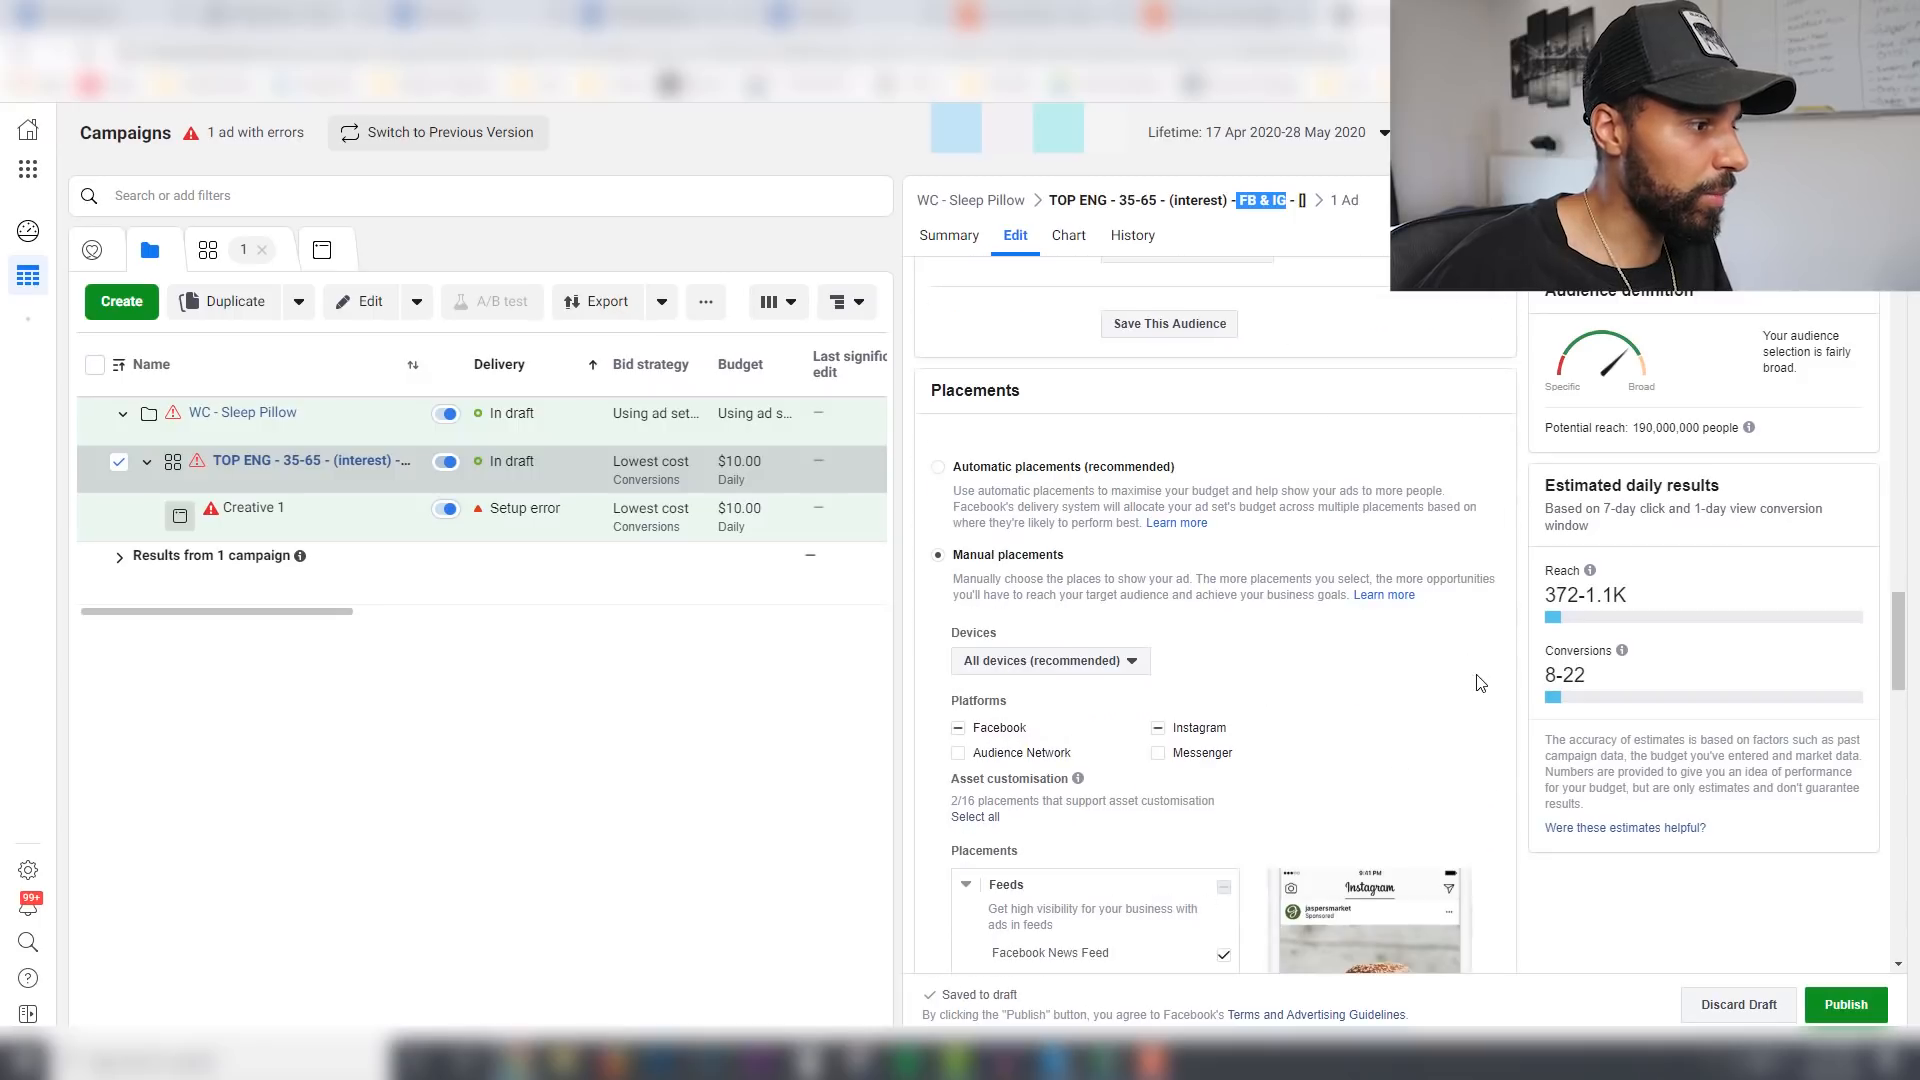
scroll(1478, 675, down, 10)
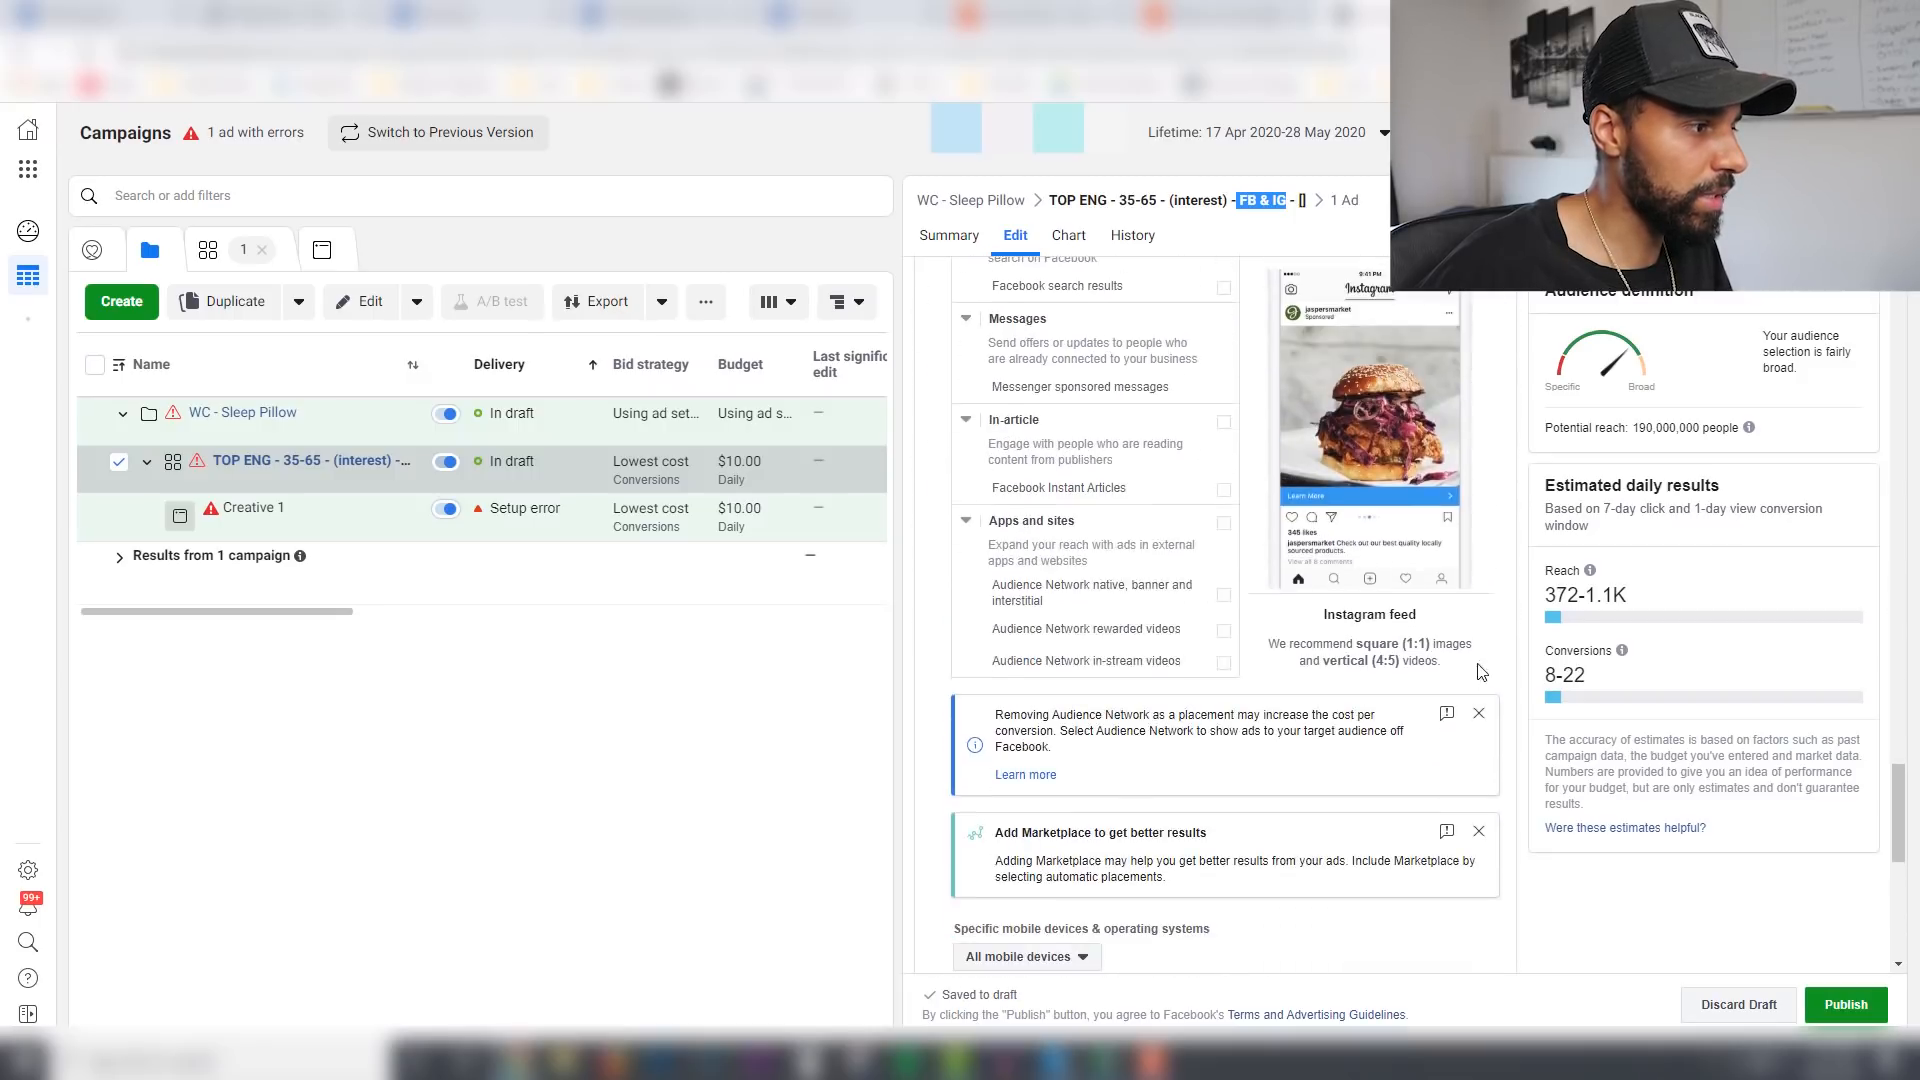
click(1335, 663)
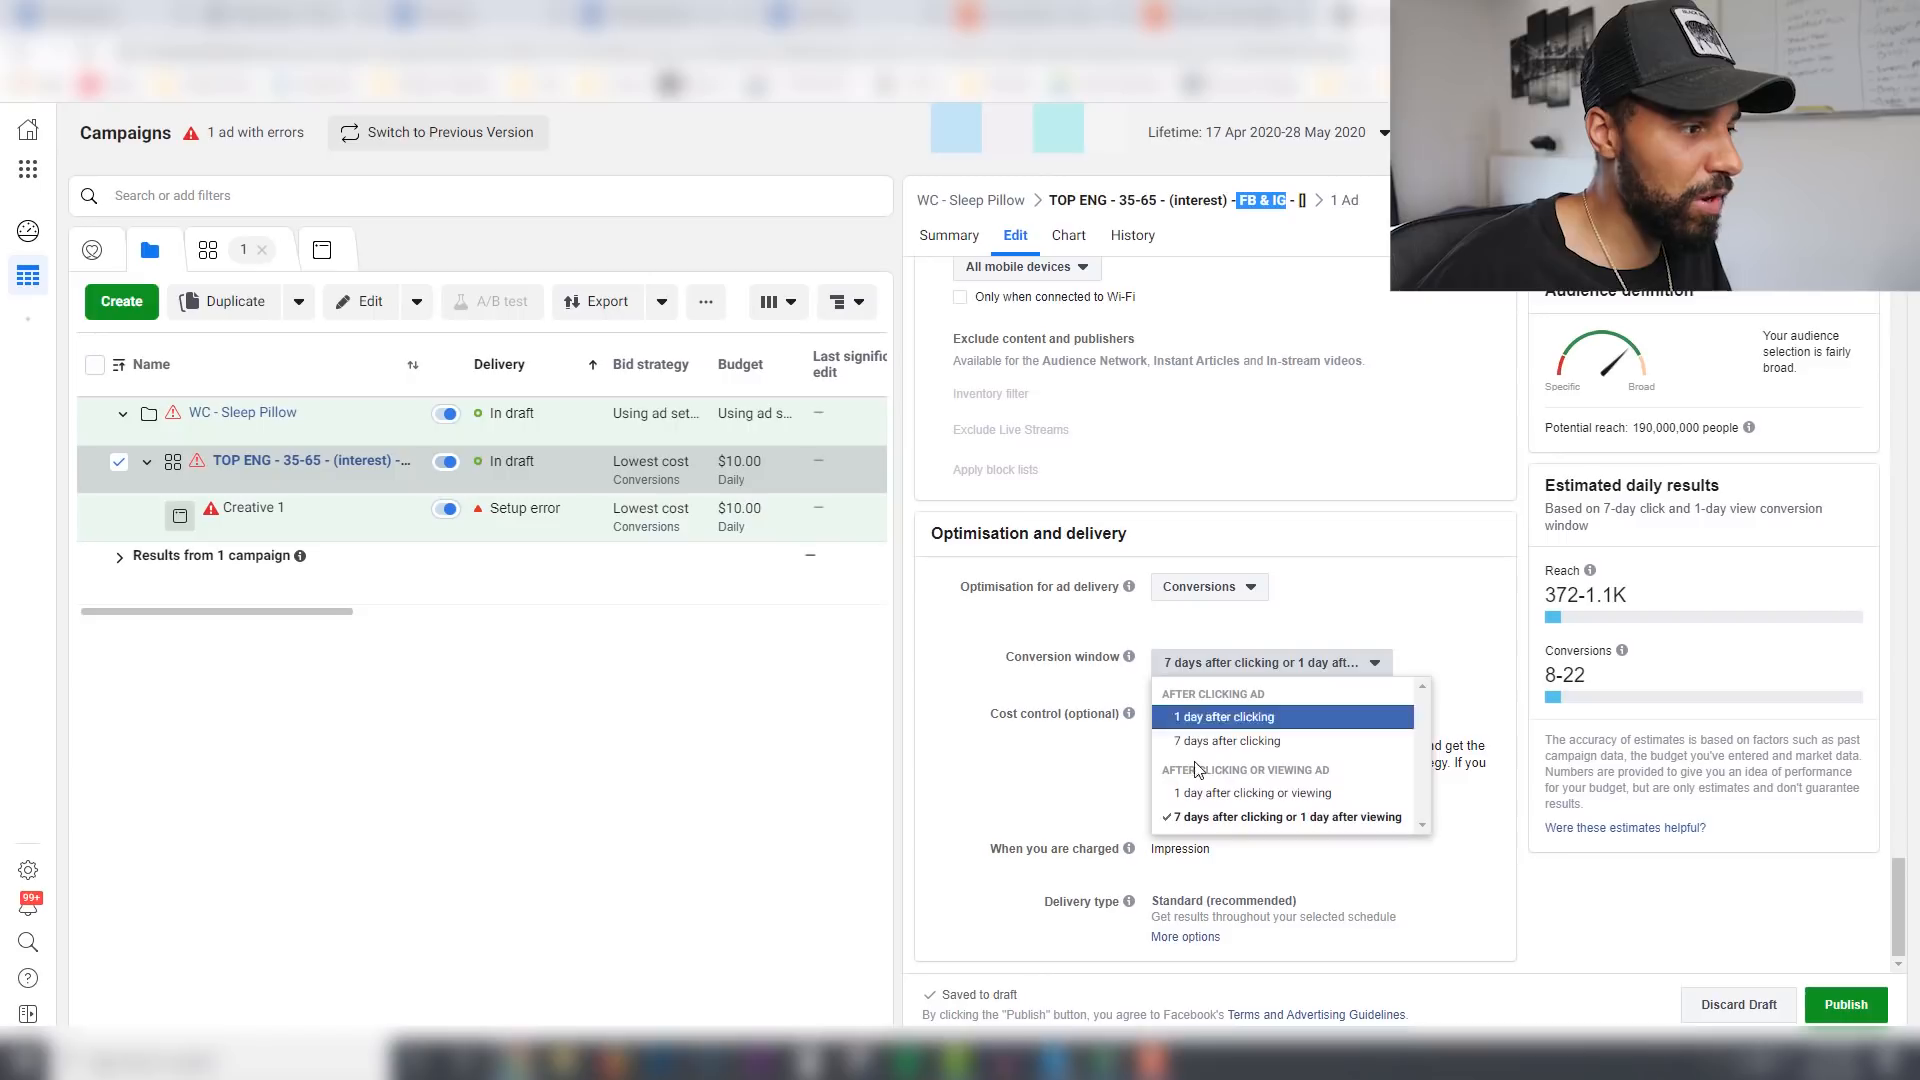
click(1233, 795)
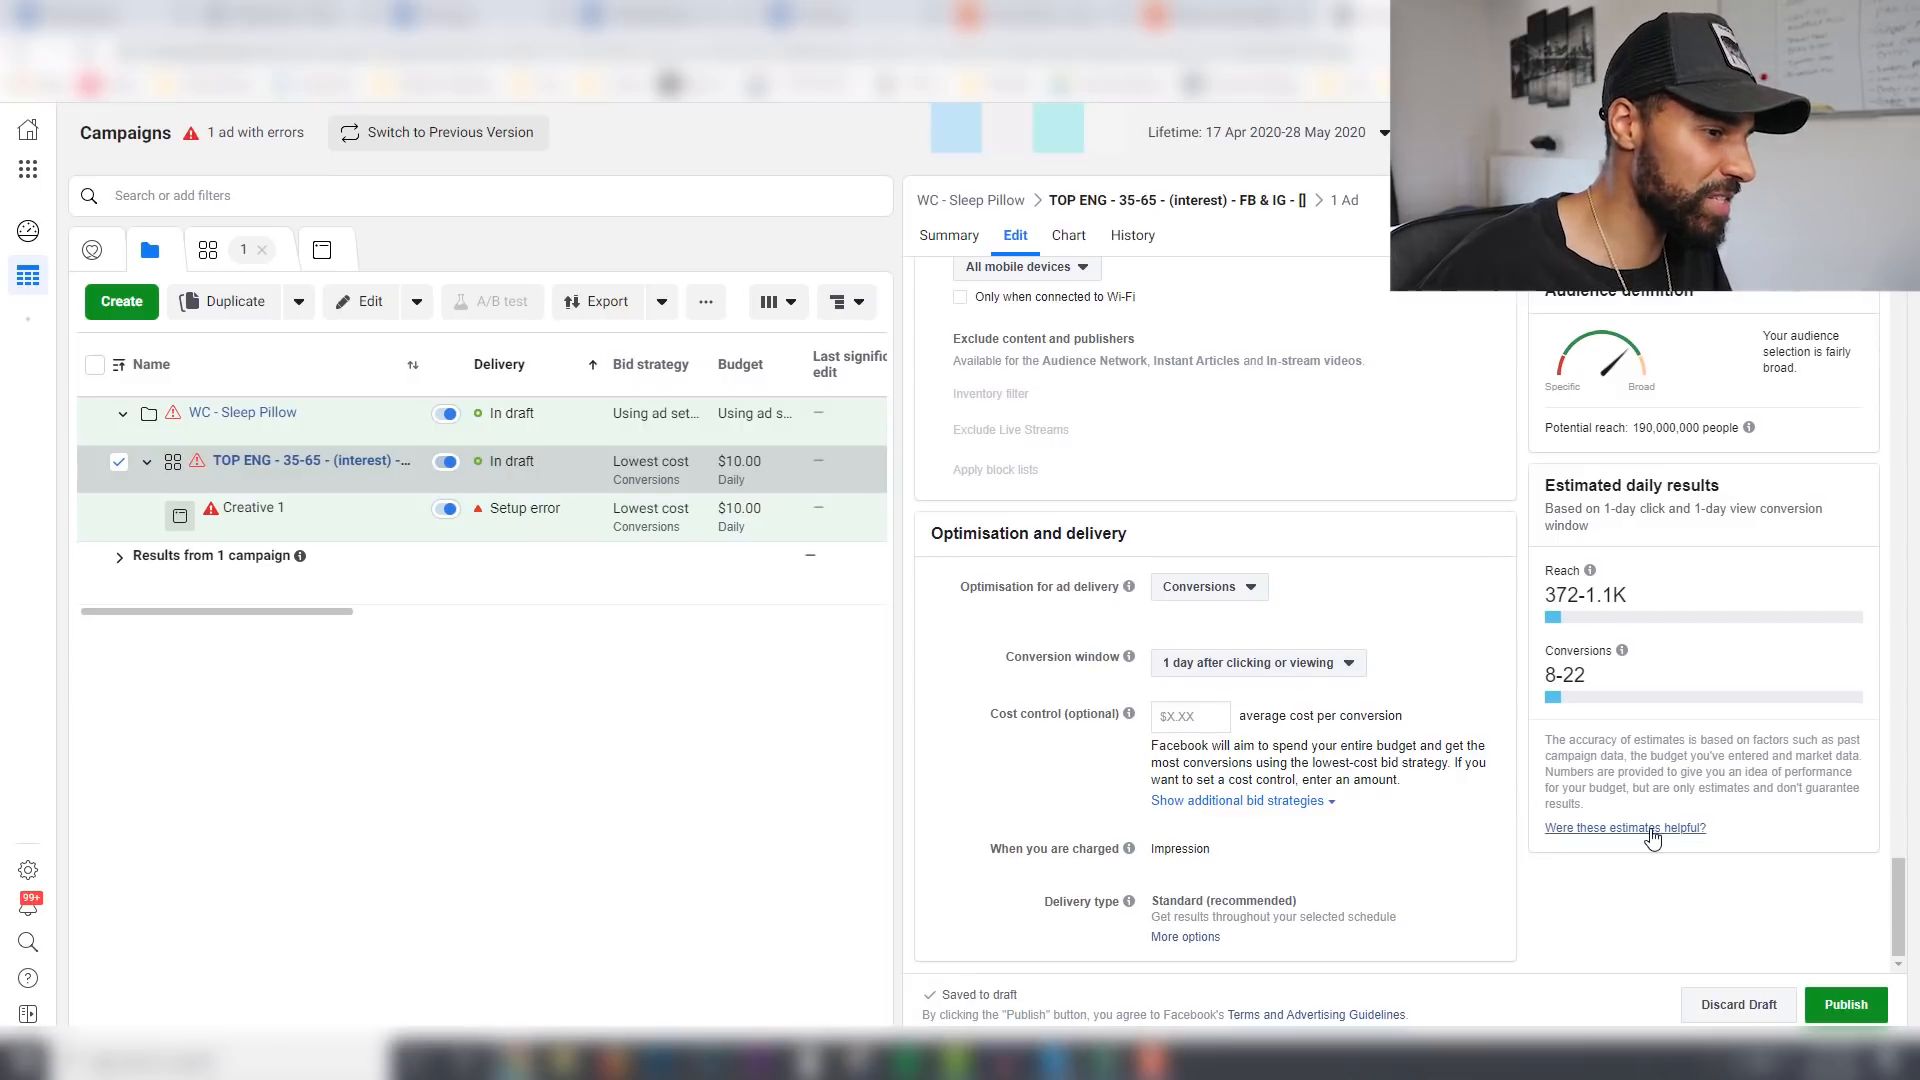
Step: Add the interest "Pillow" to the ad set's detailed targeting
drag(1897, 889, 1900, 902)
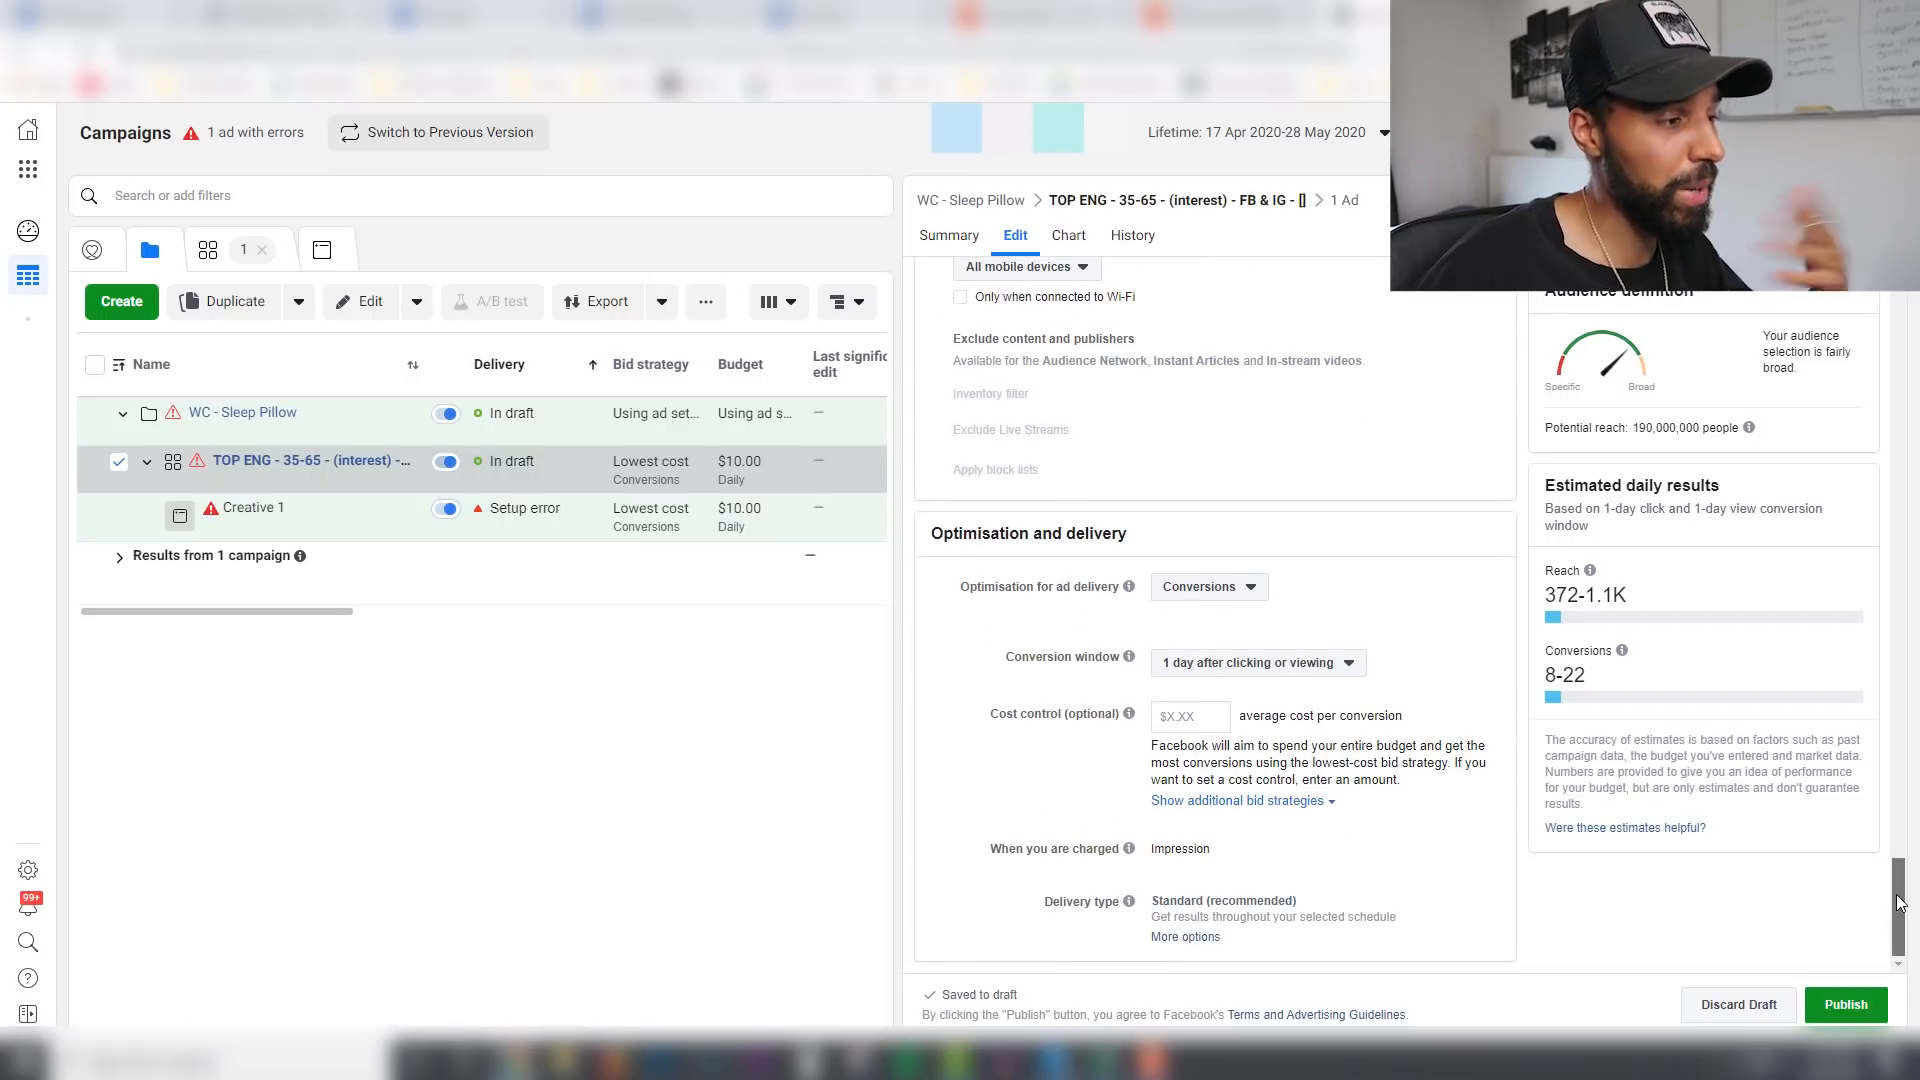
drag(1899, 897, 1867, 556)
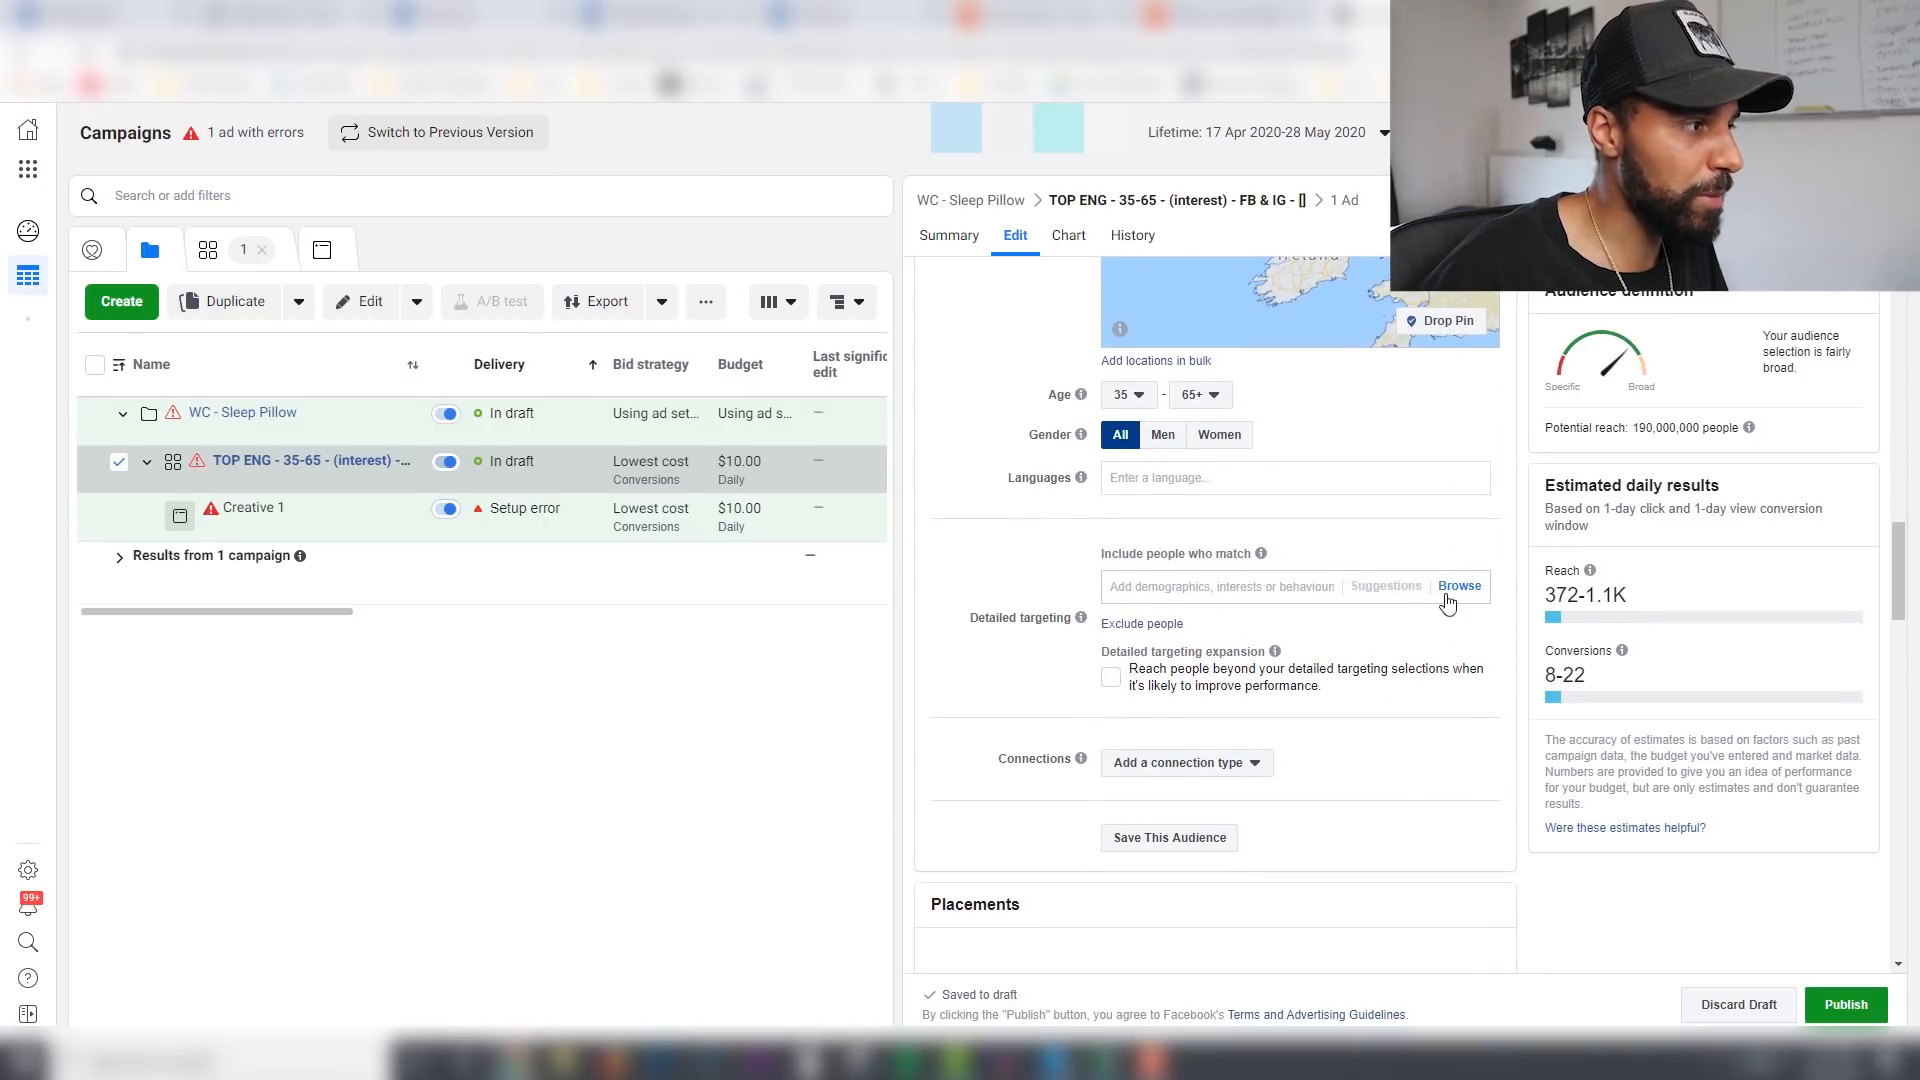
click(1181, 583)
text(pillow)
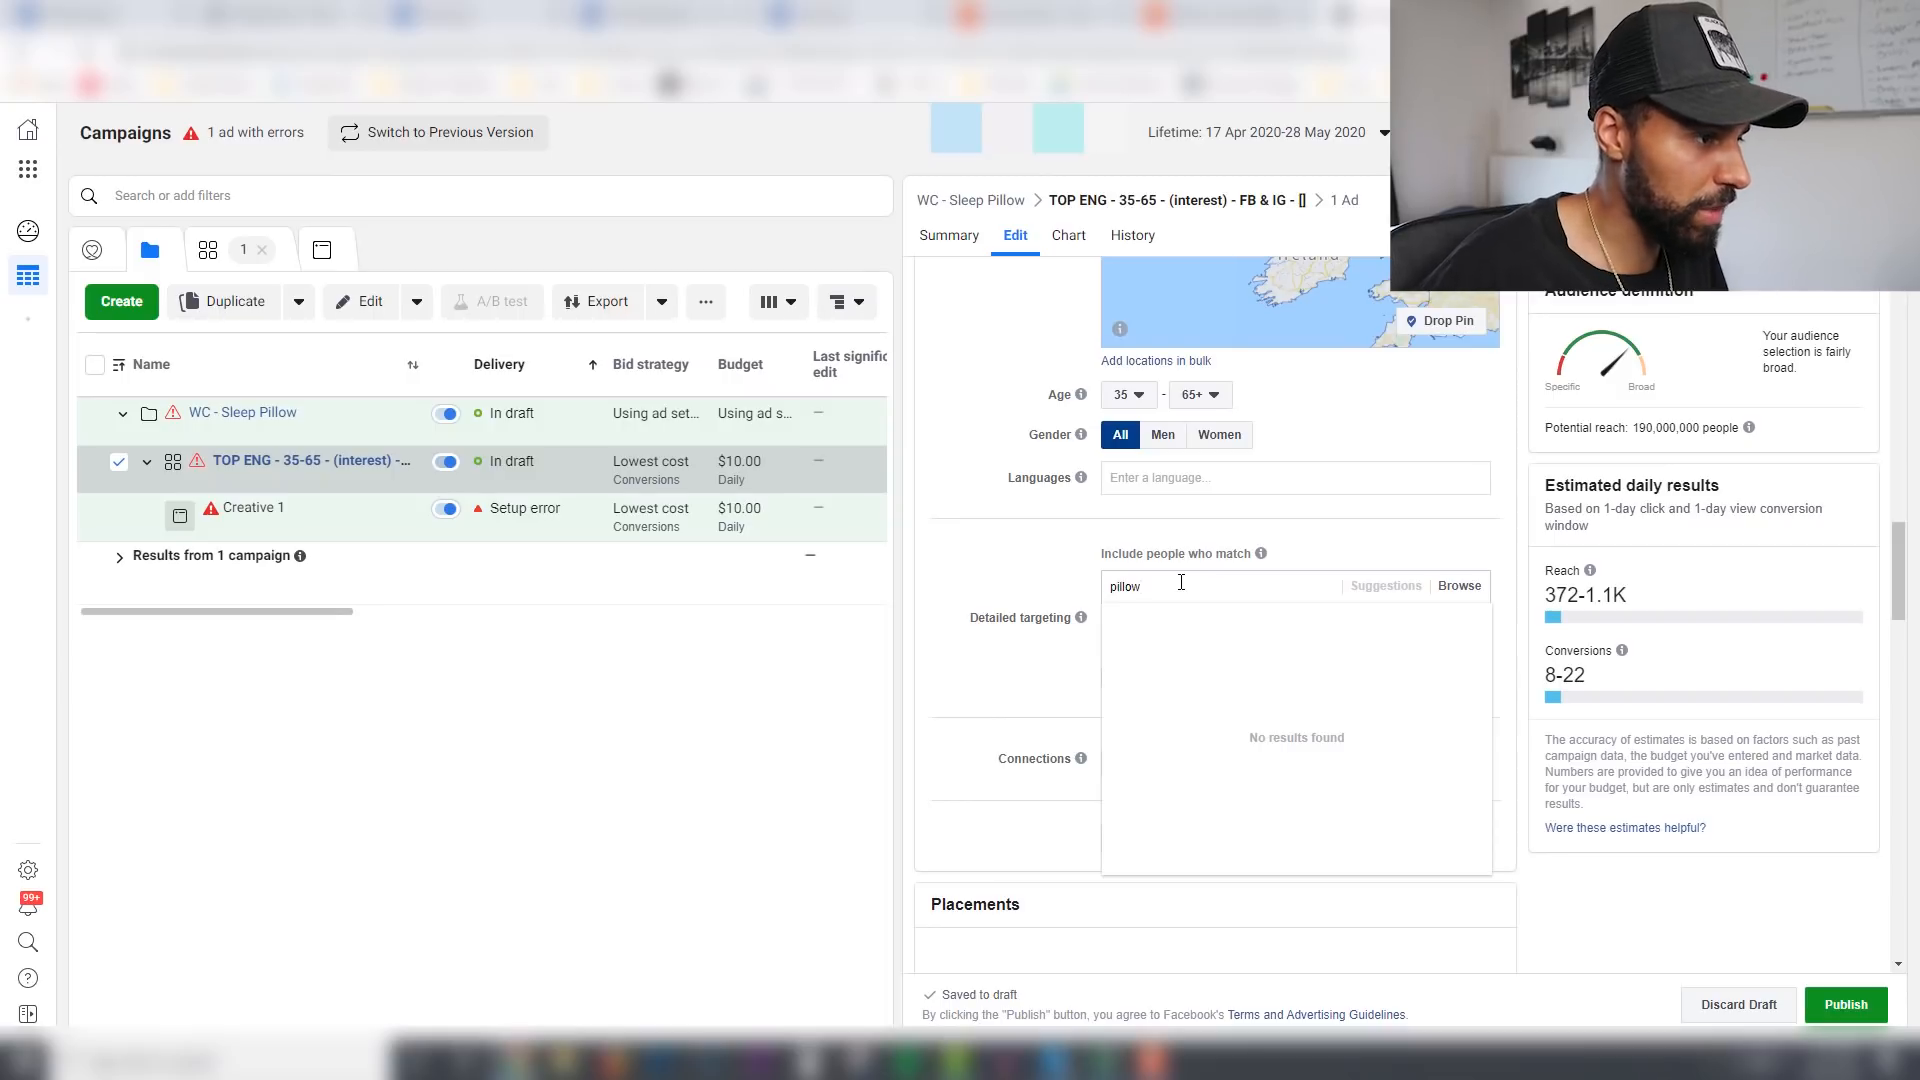
click(1165, 626)
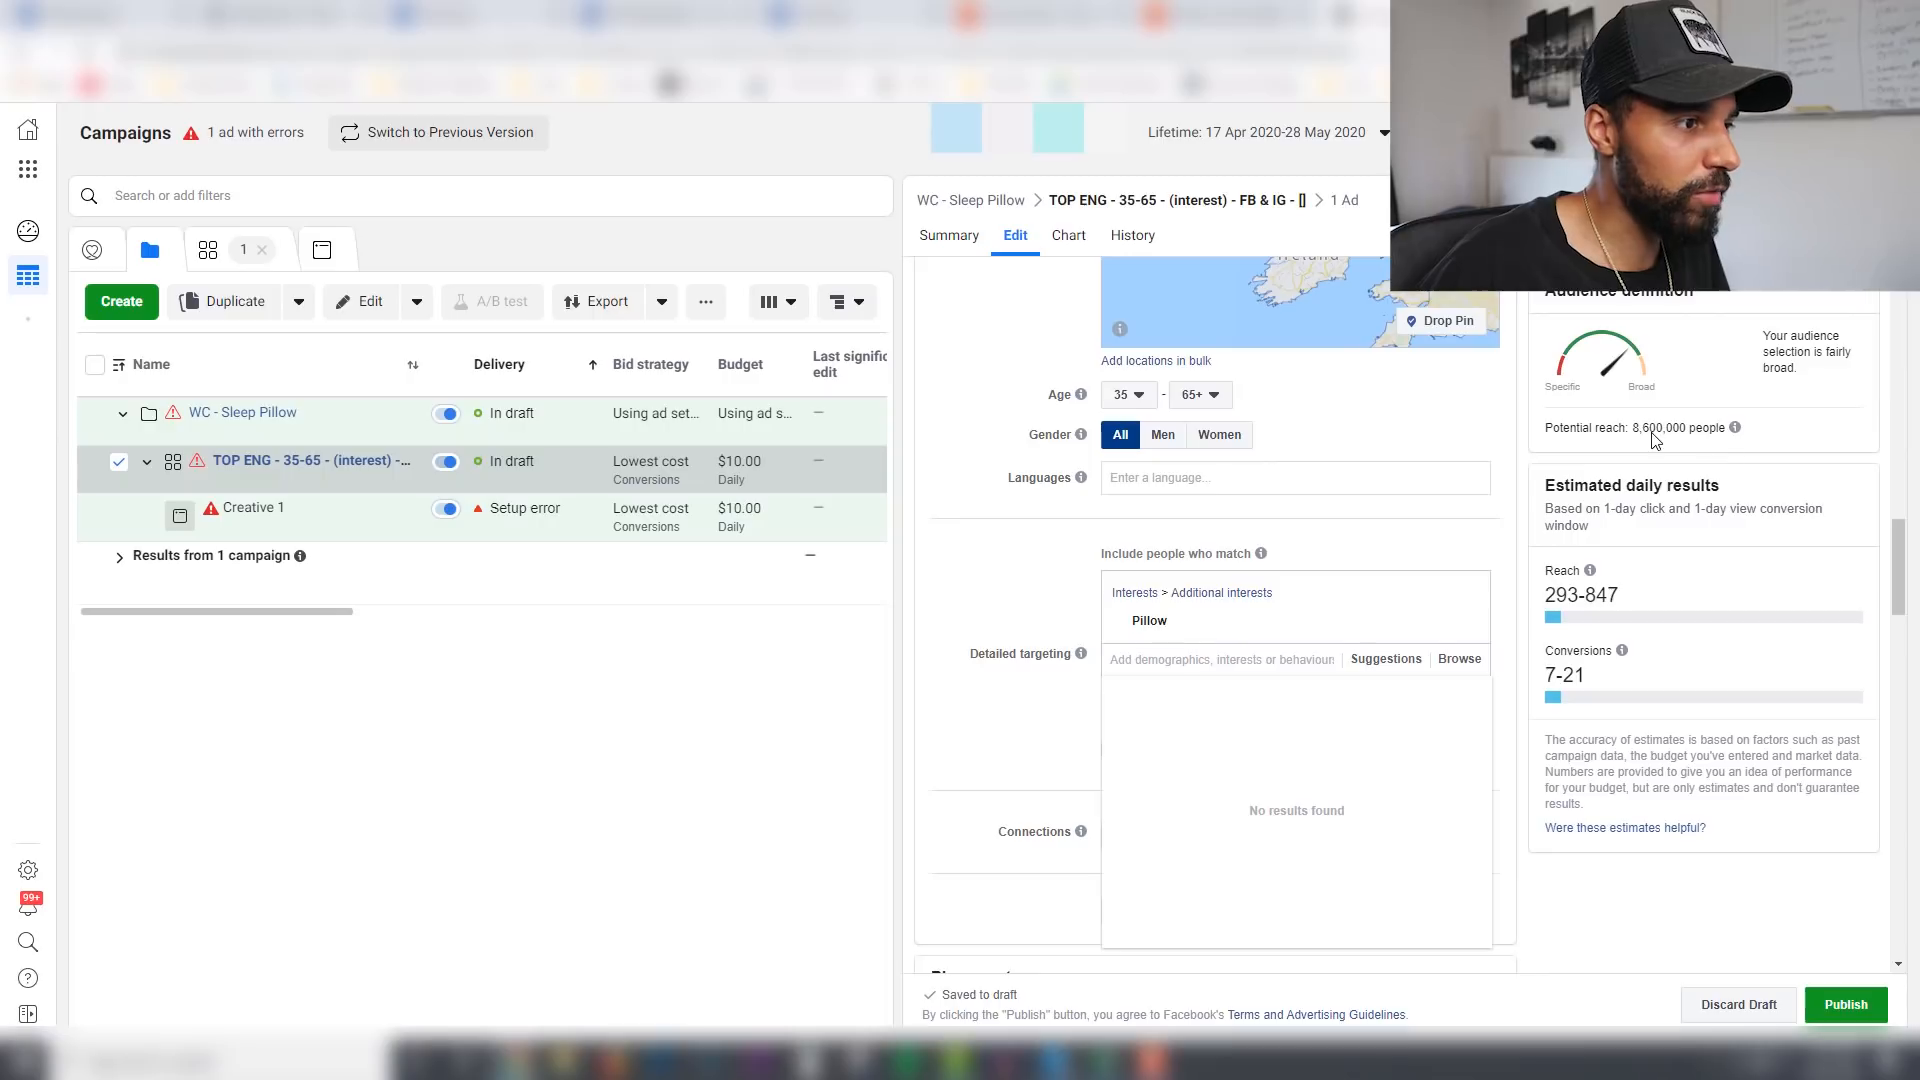
Step: Complete the ad set name with the audience's potential reach, as "TOP ENG - 35-65 - (interest) - FB & IG - [8.6M]"
drag(1634, 428, 1666, 430)
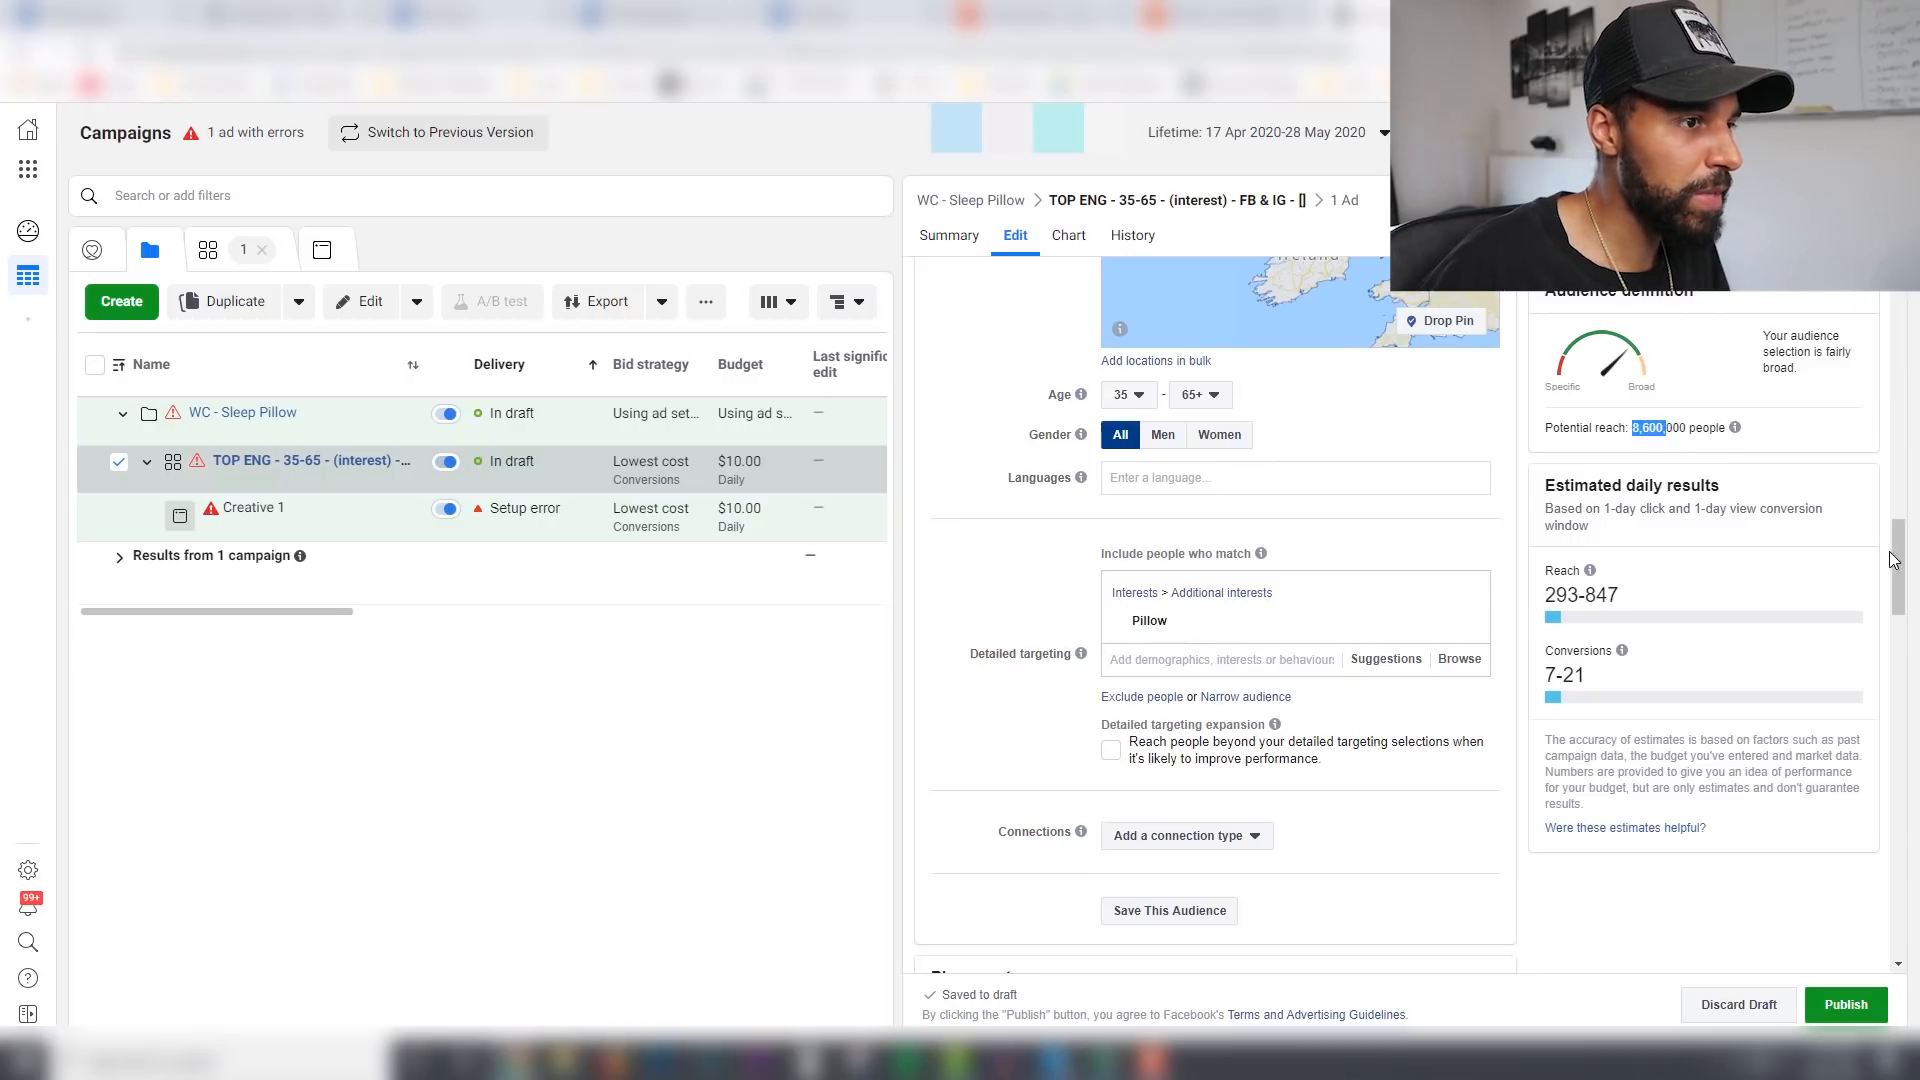
scroll(1899, 484, up, 1)
scroll(1899, 483, up, 10)
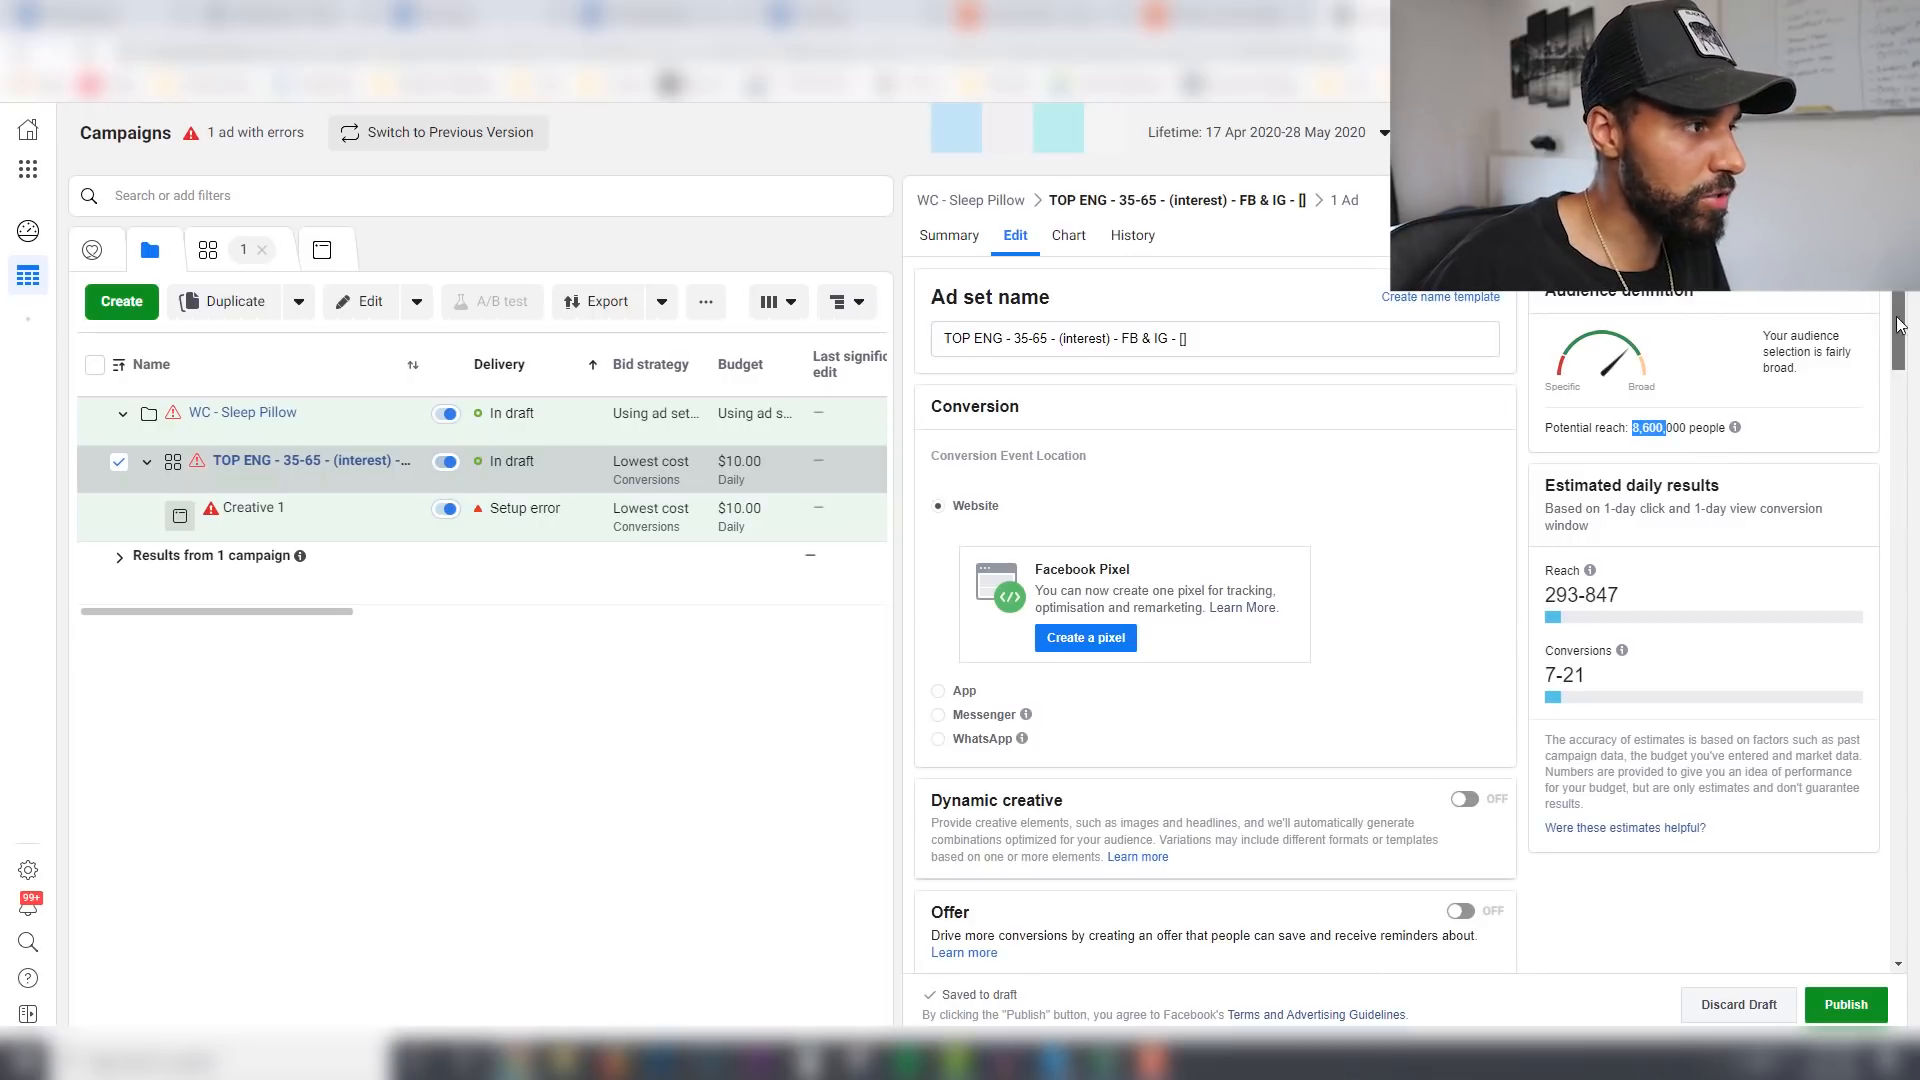
click(1184, 341)
text(8.6M)
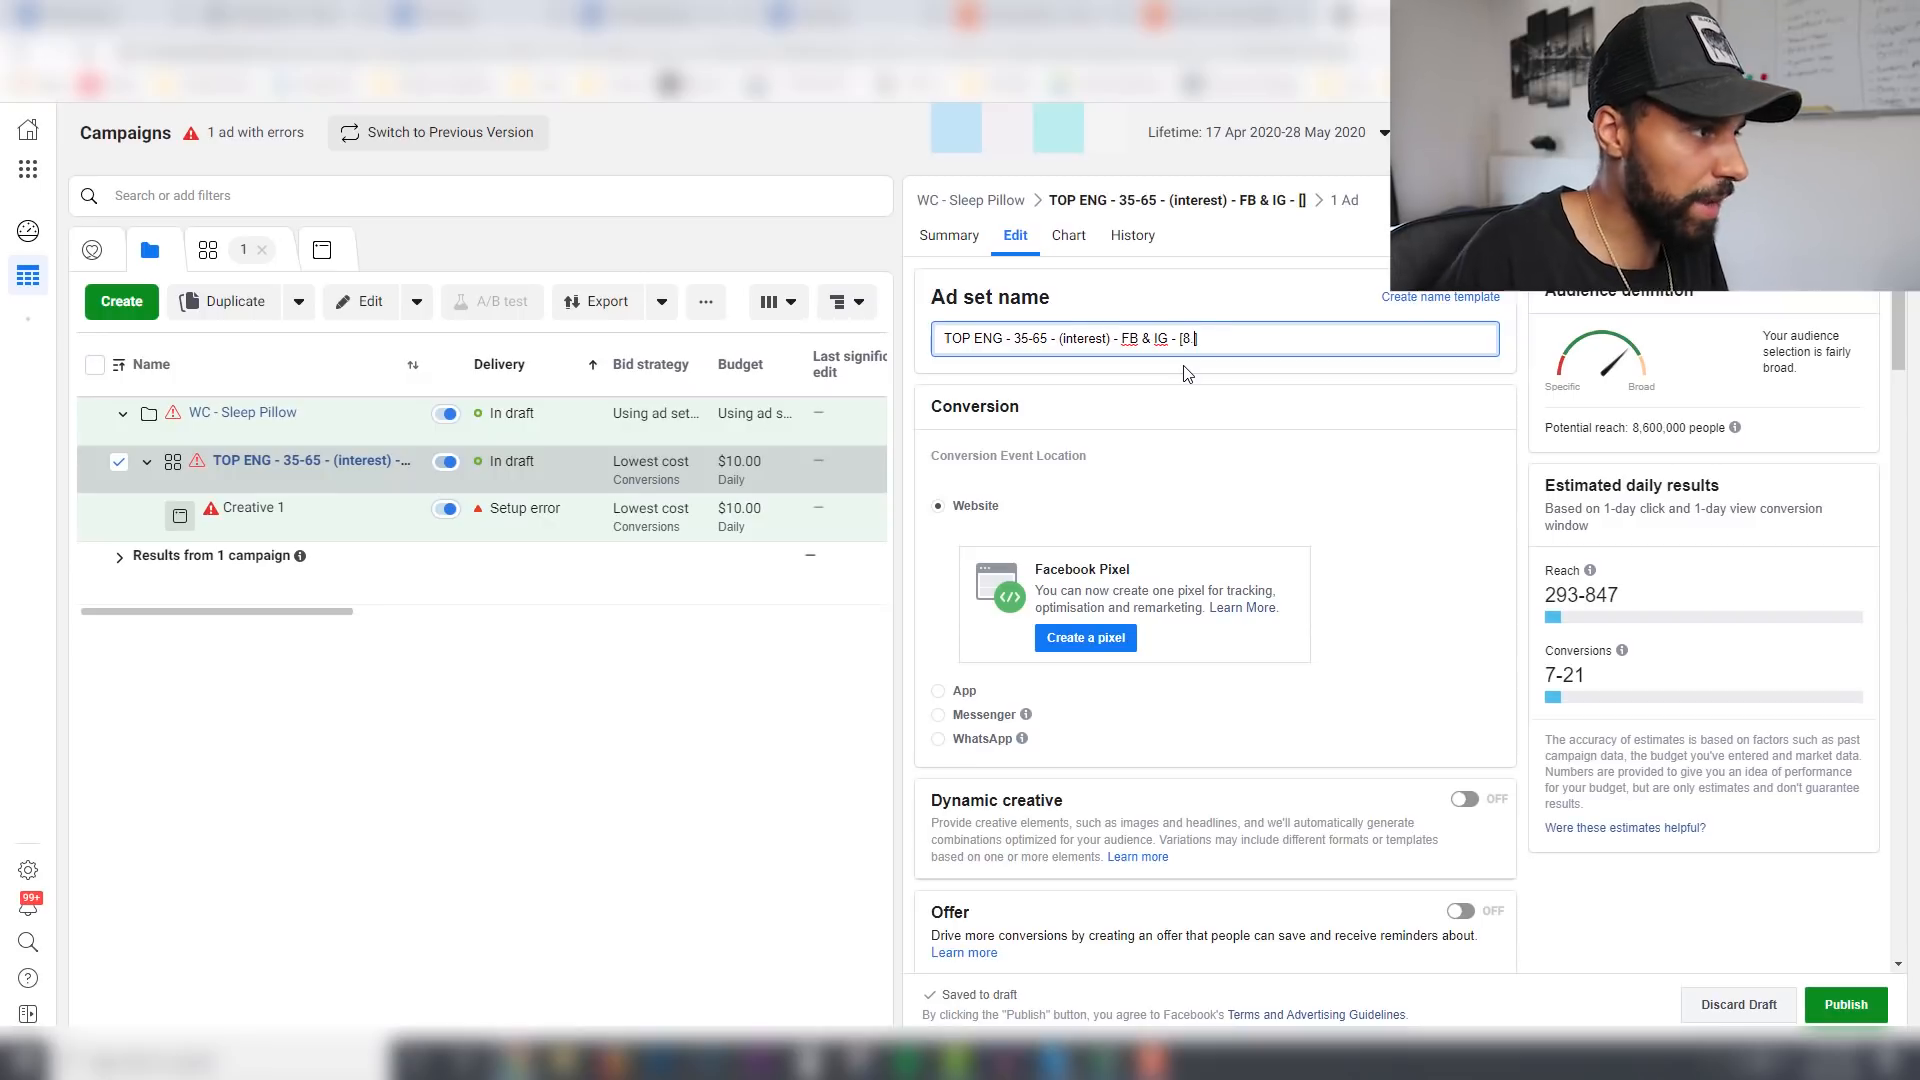
click(1341, 390)
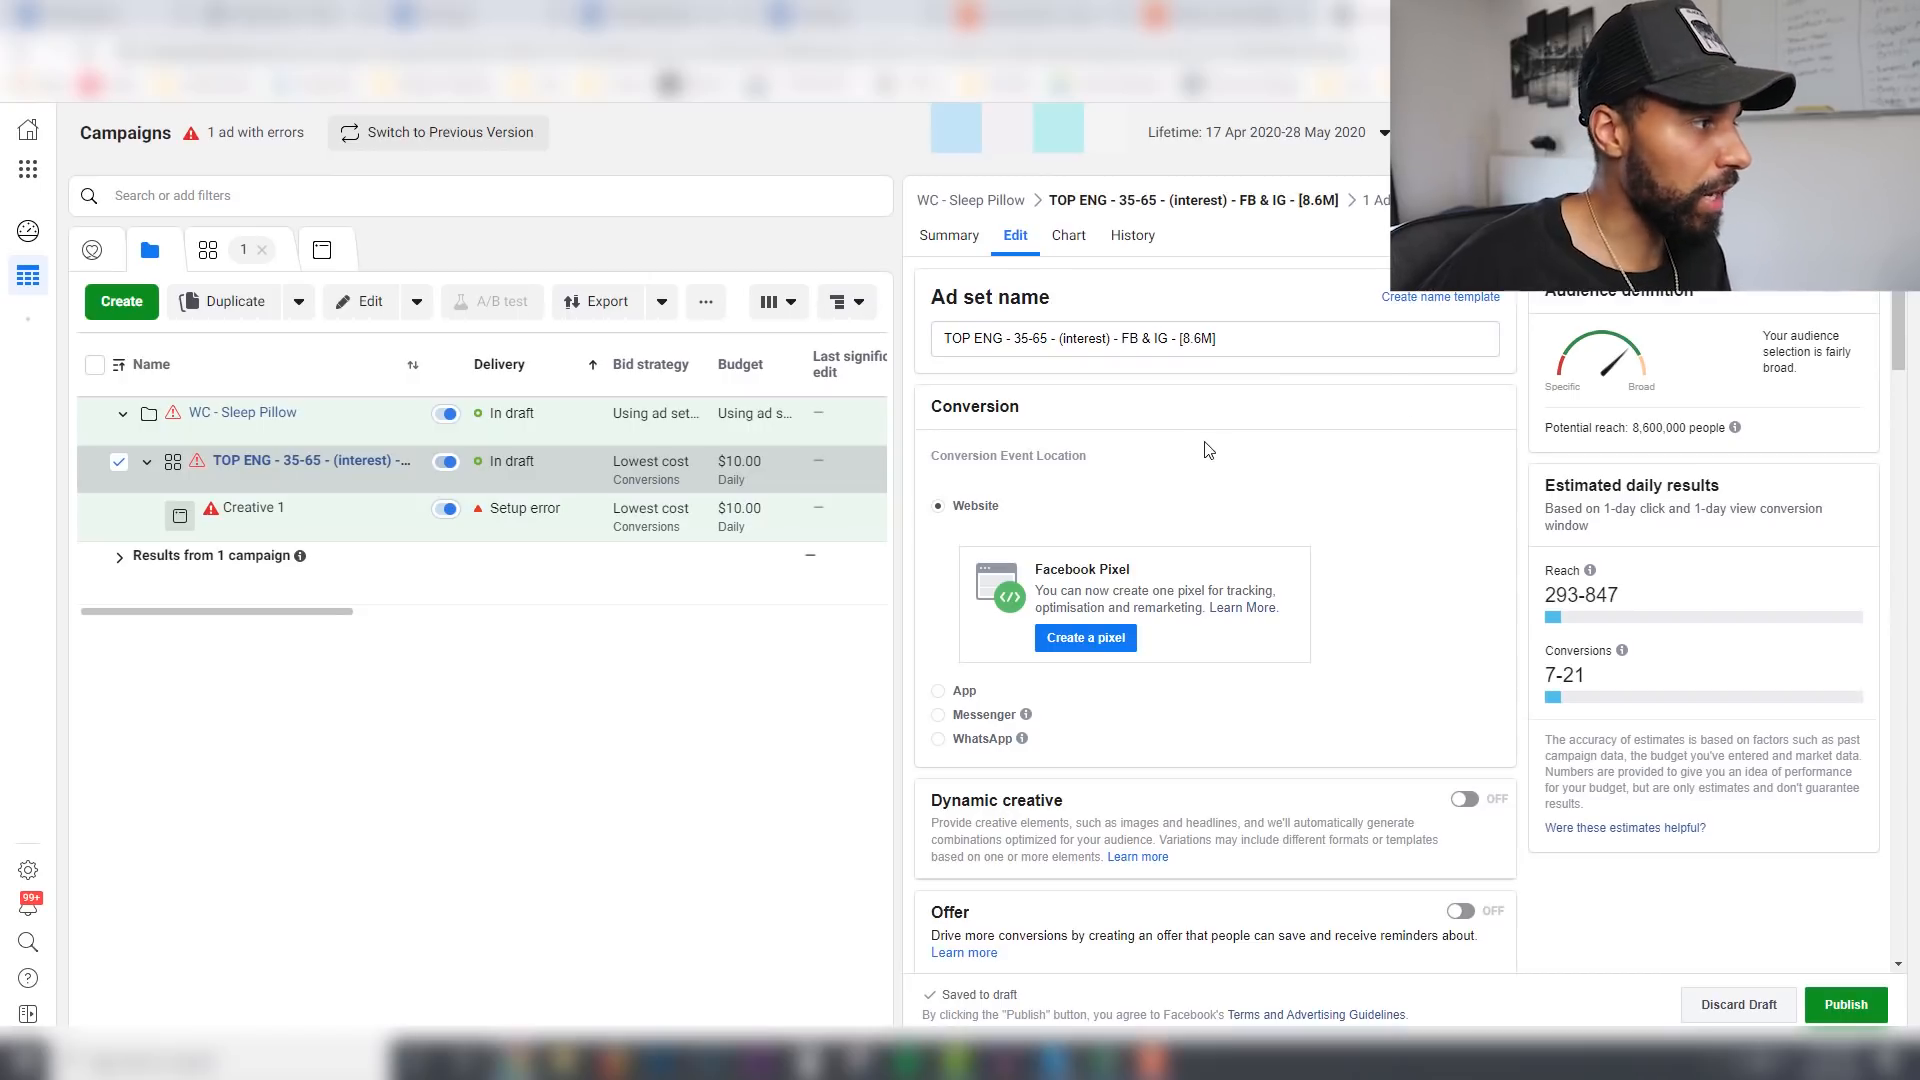
Step: Open the Creative 1 ad for editing and choose "We Love Dogs" as its Facebook Page
scroll(1204, 499, down, 12)
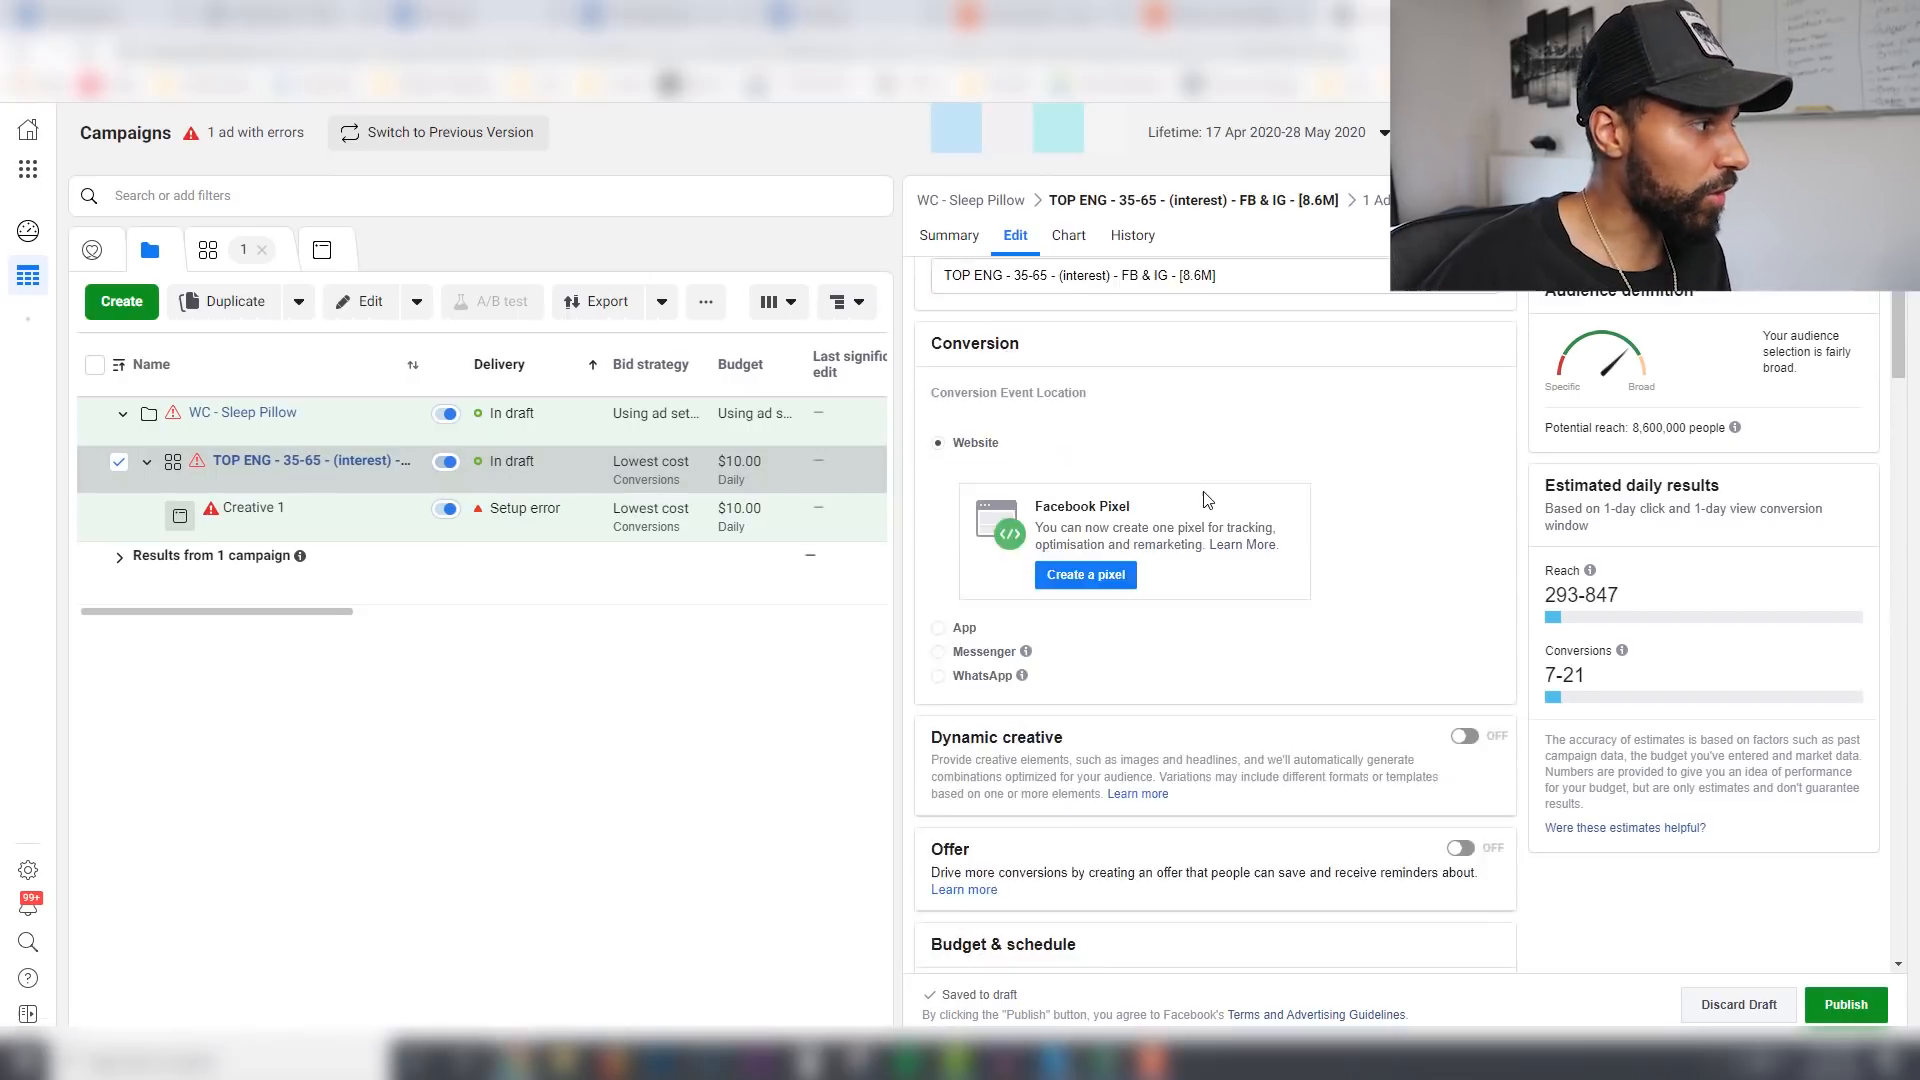
click(143, 515)
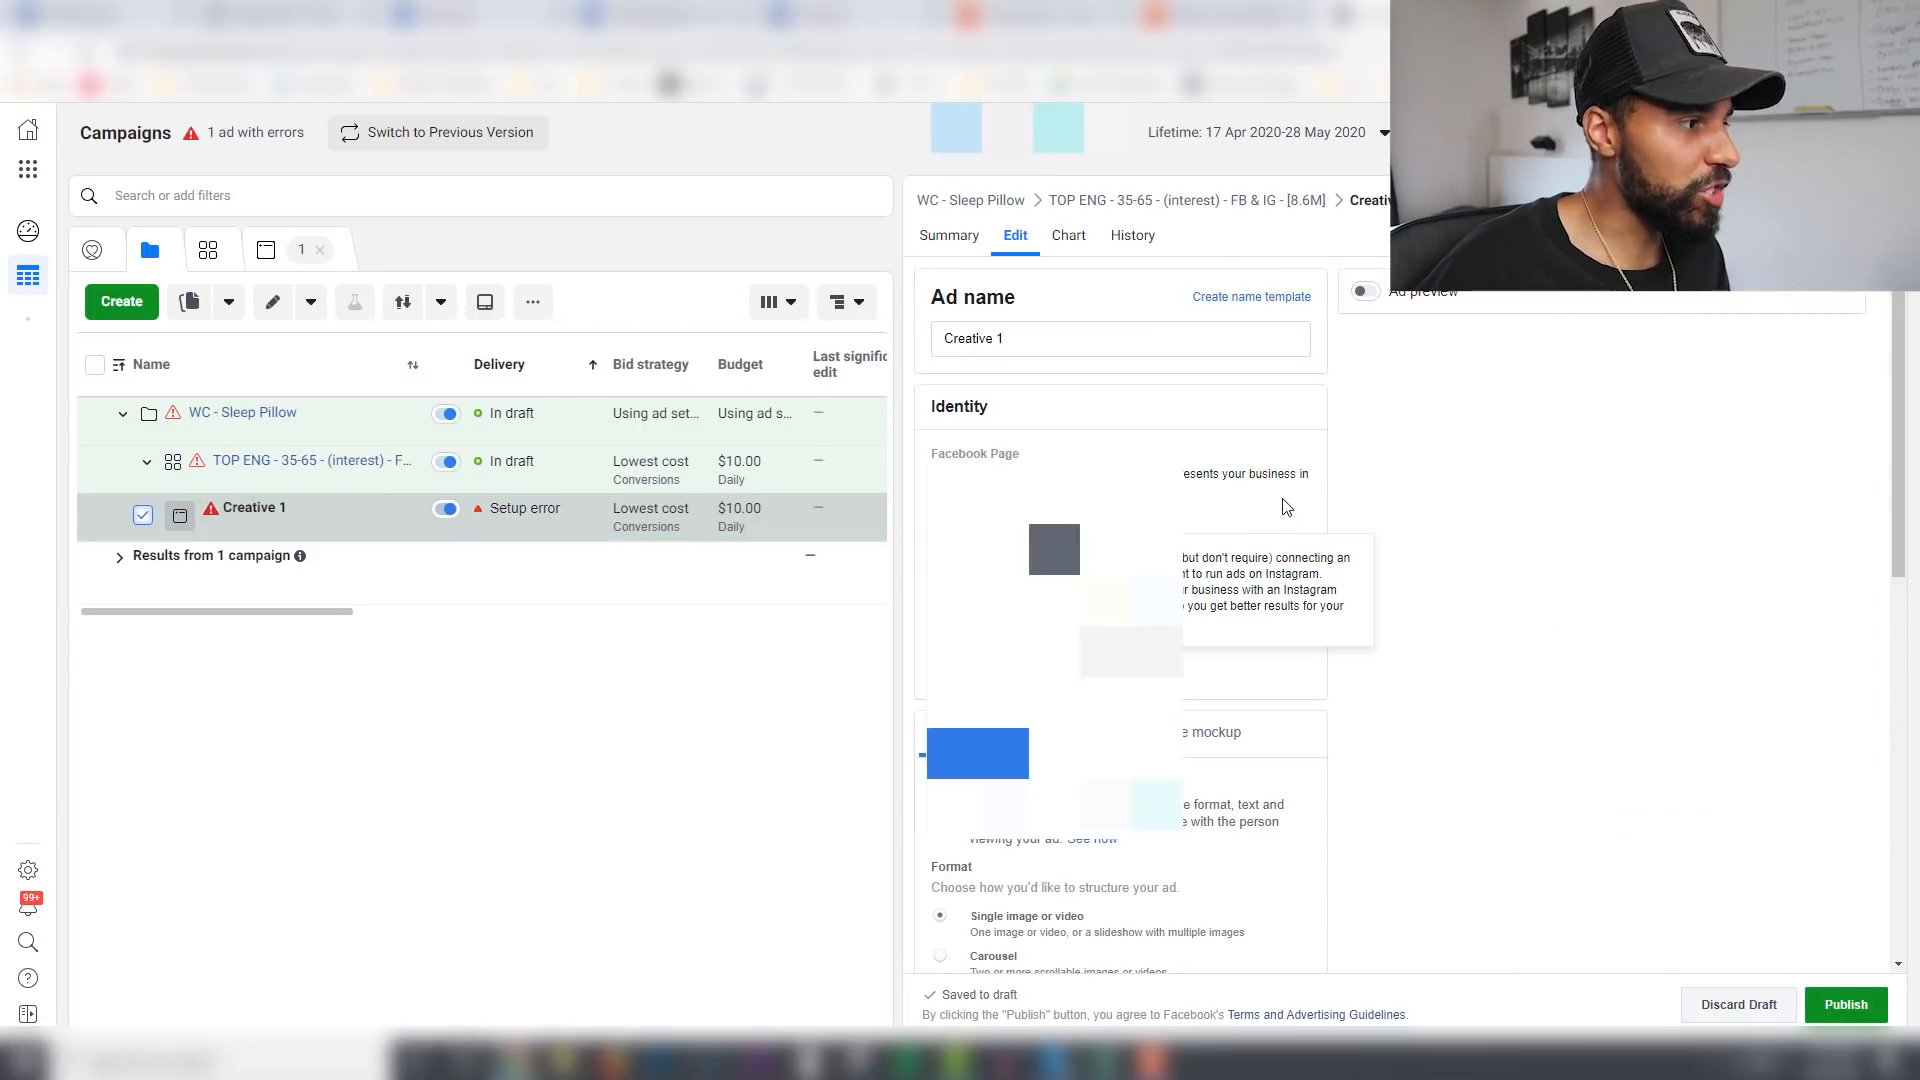
click(1040, 517)
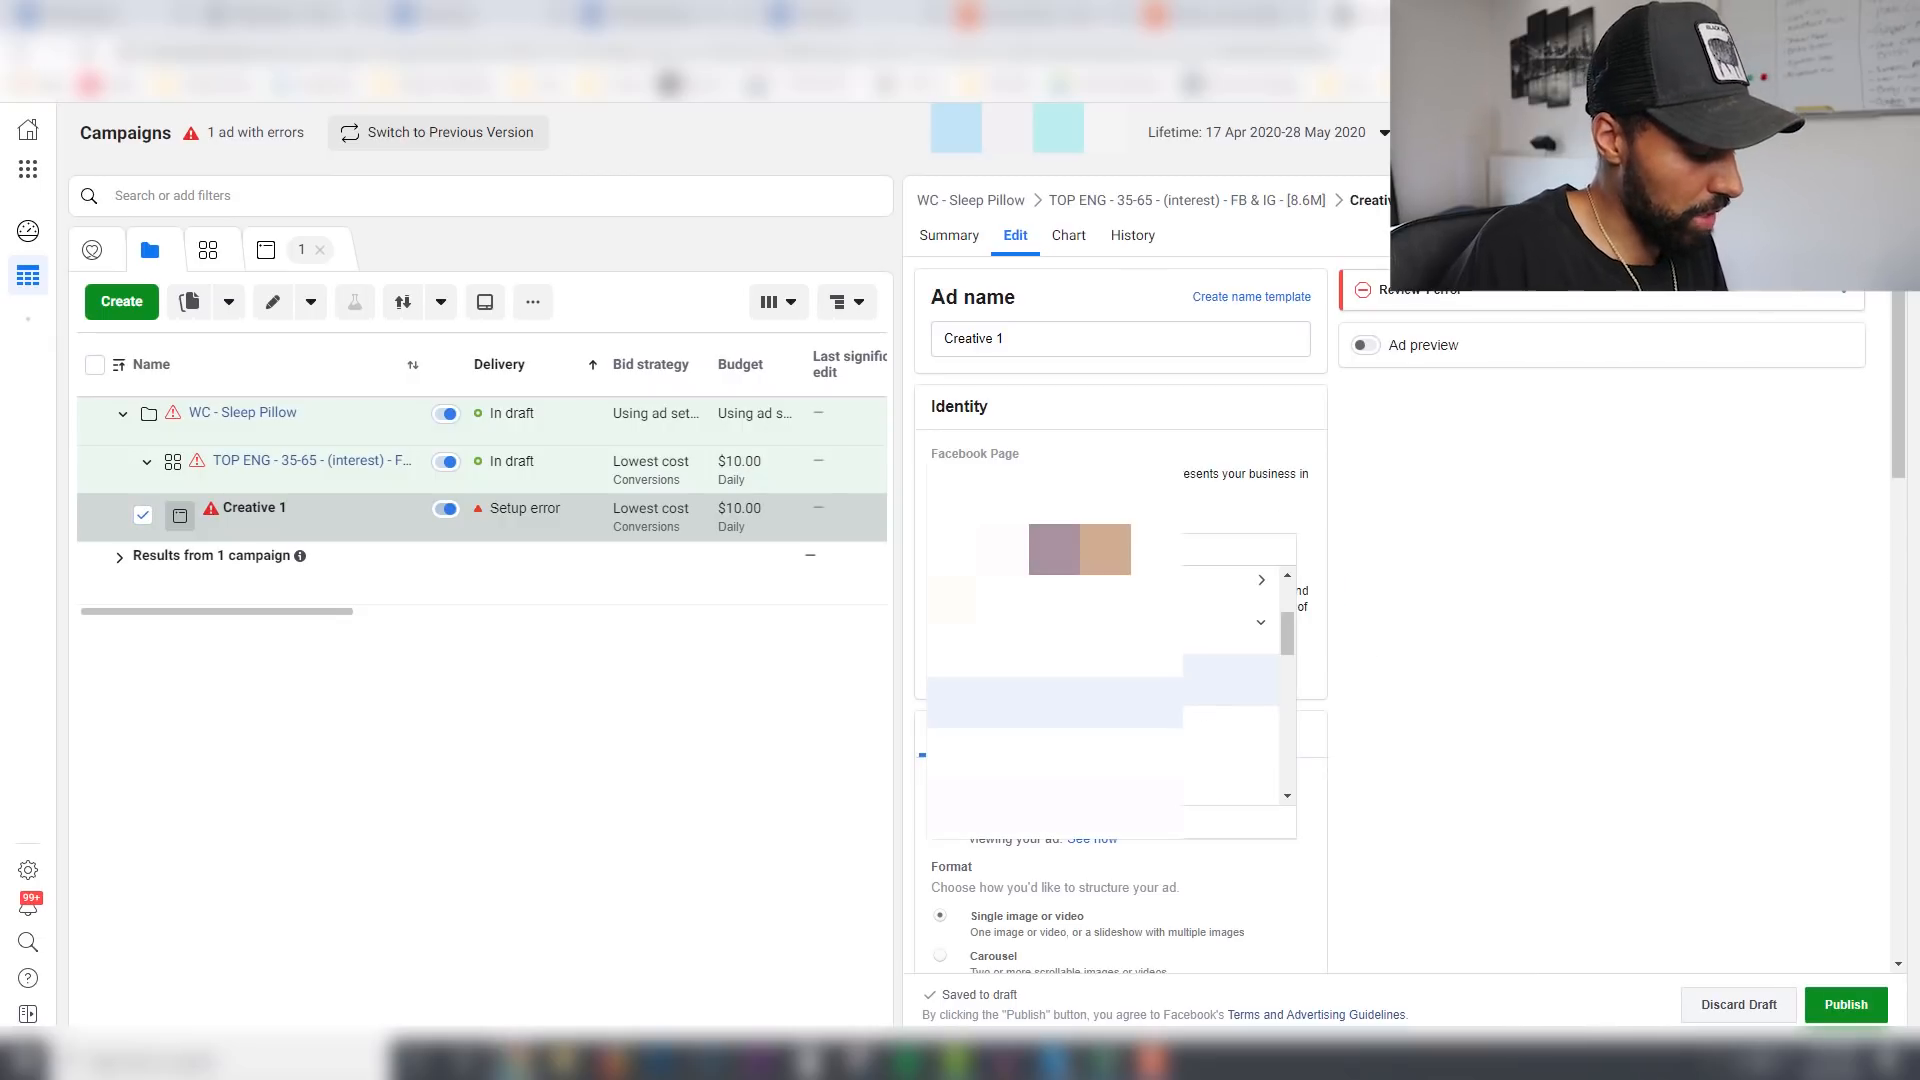
text(w)
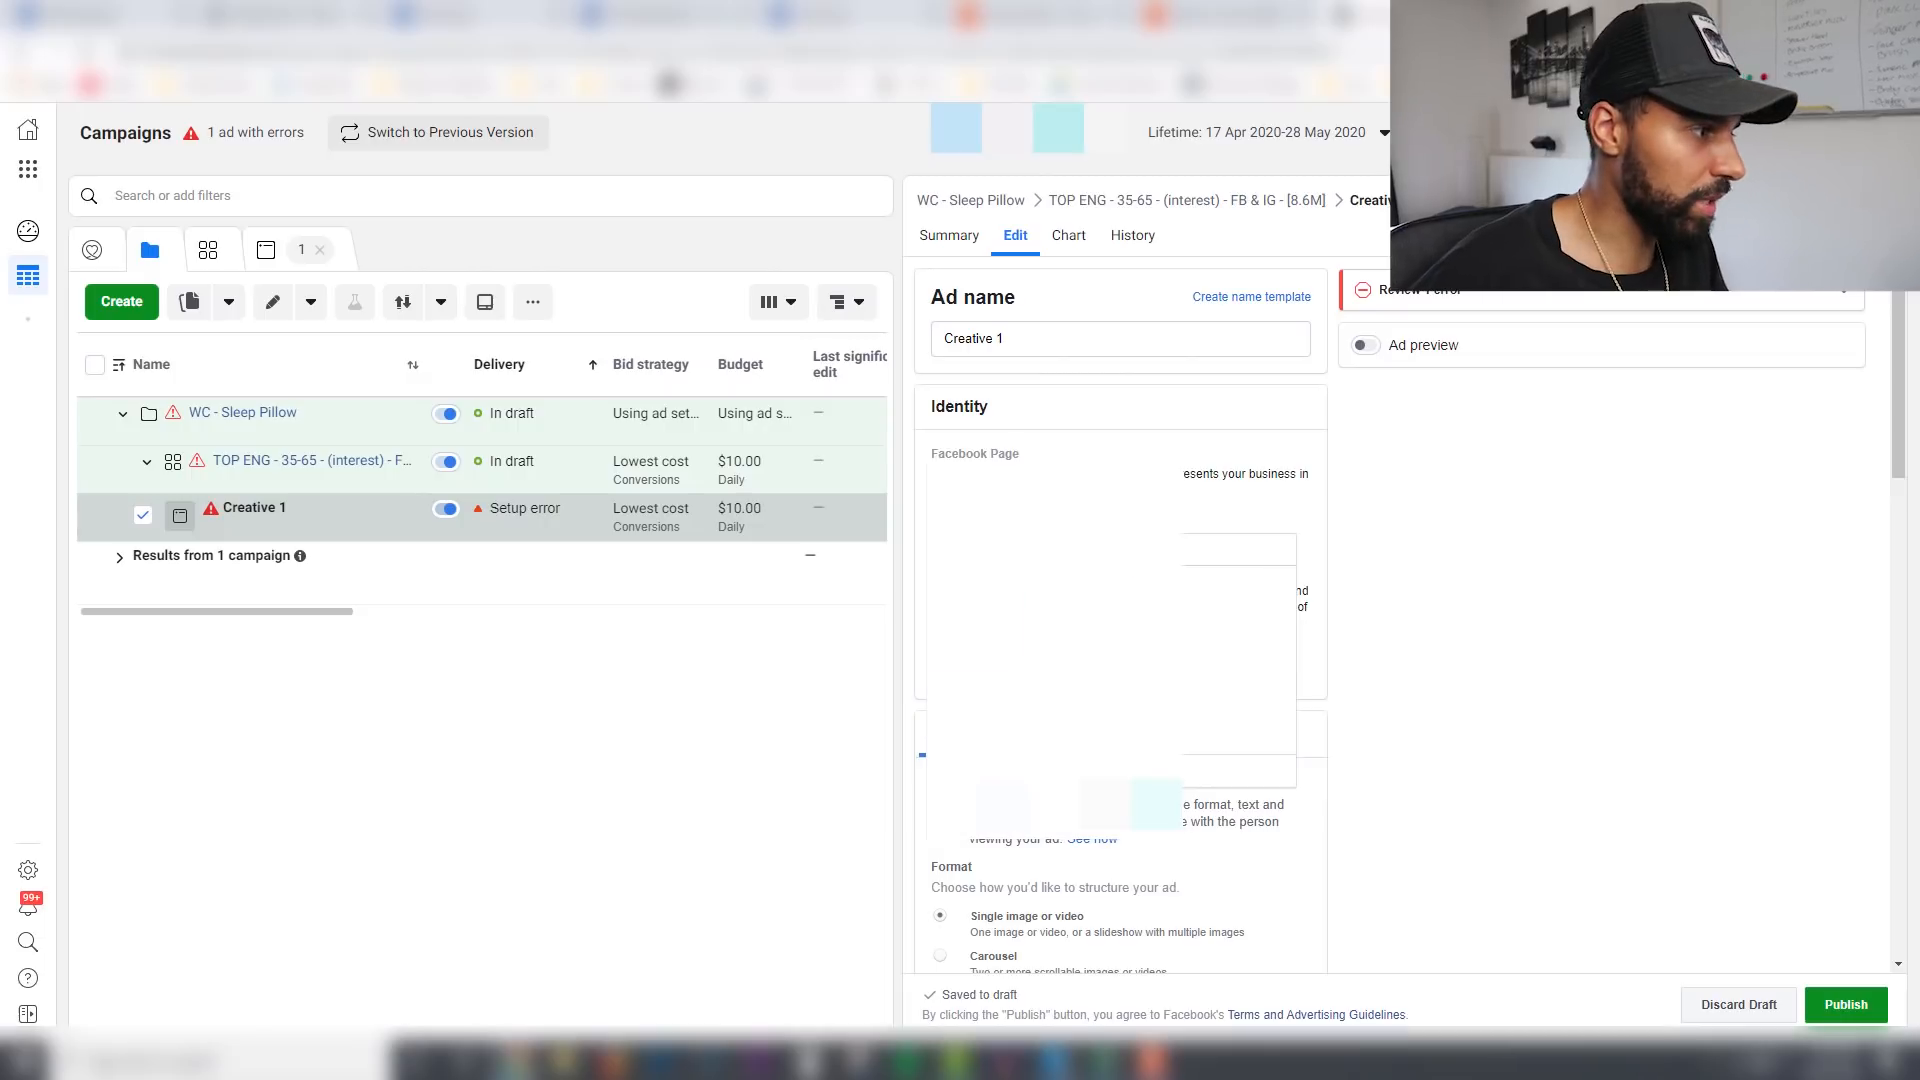
click(1098, 650)
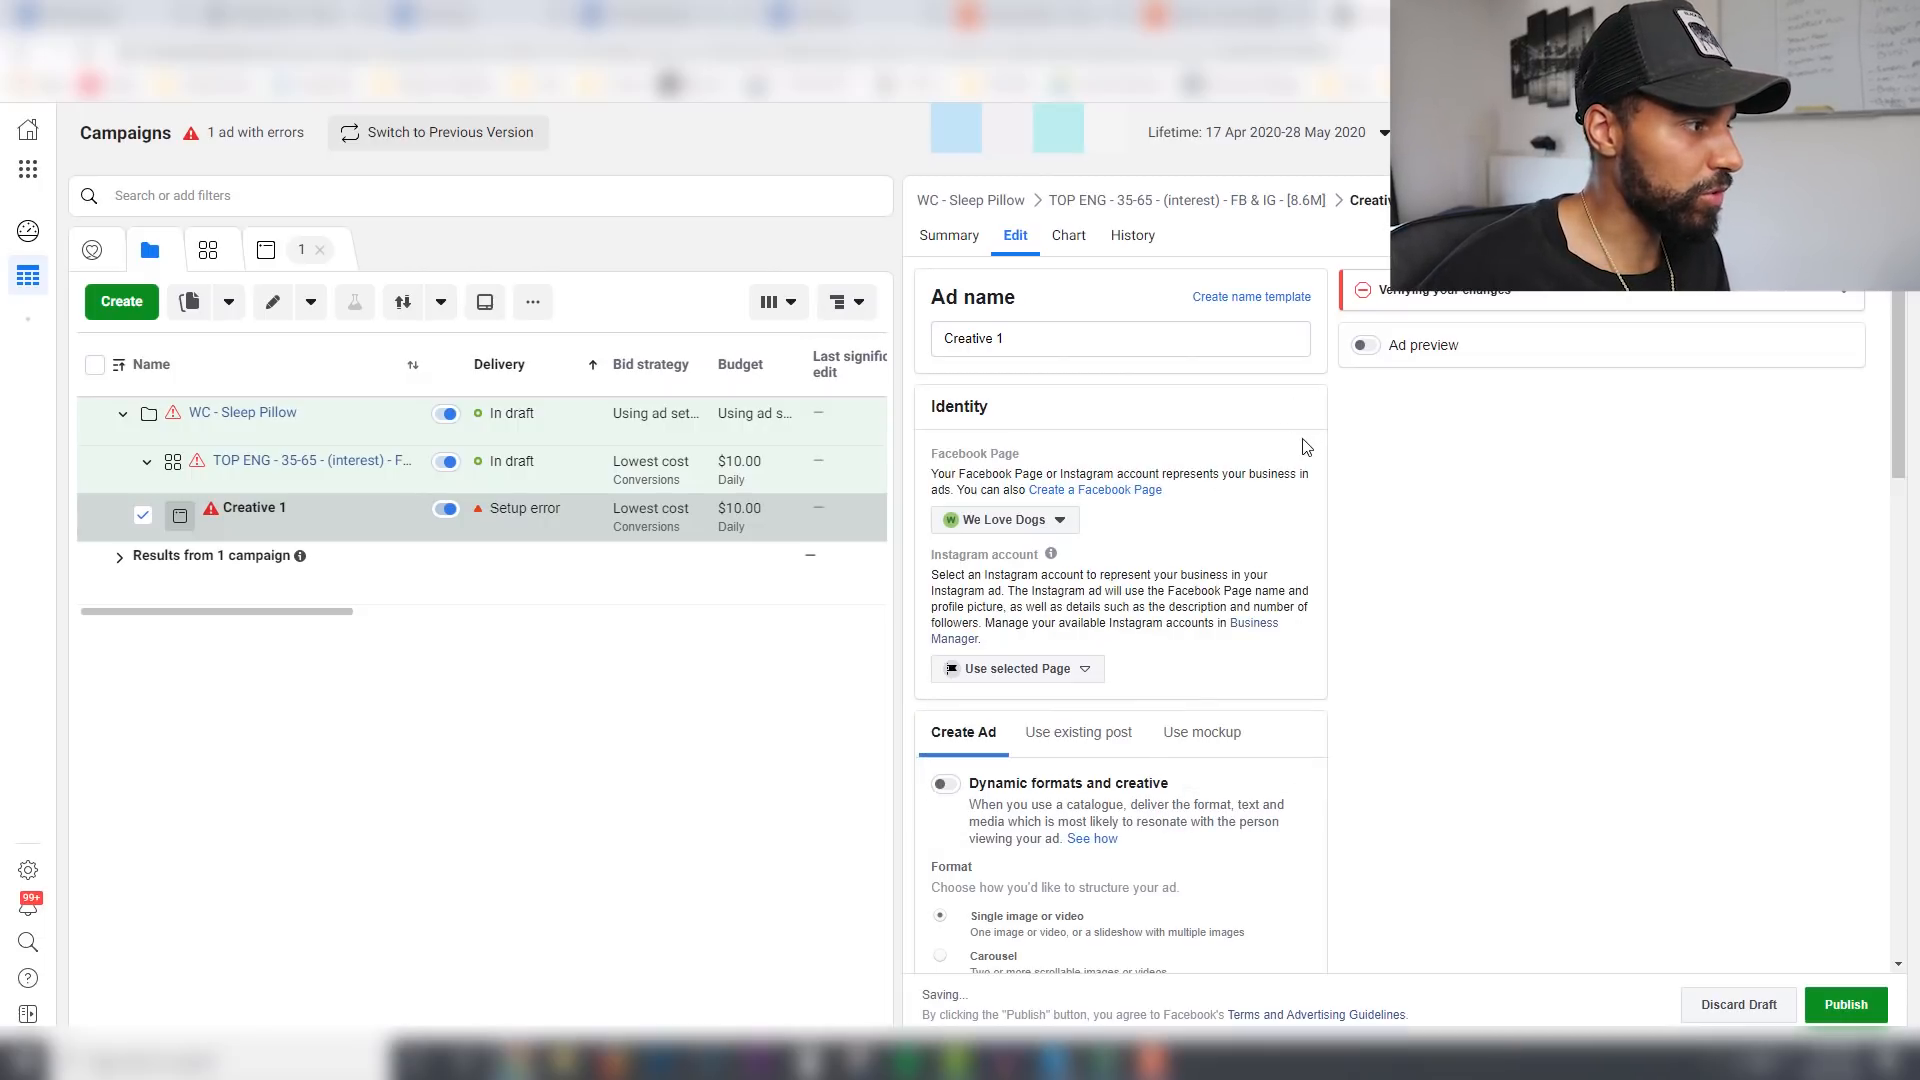
Step: Turn on the ad preview for Creative 1
scroll(1305, 450, down, 4)
scroll(1305, 450, up, 3)
click(1363, 346)
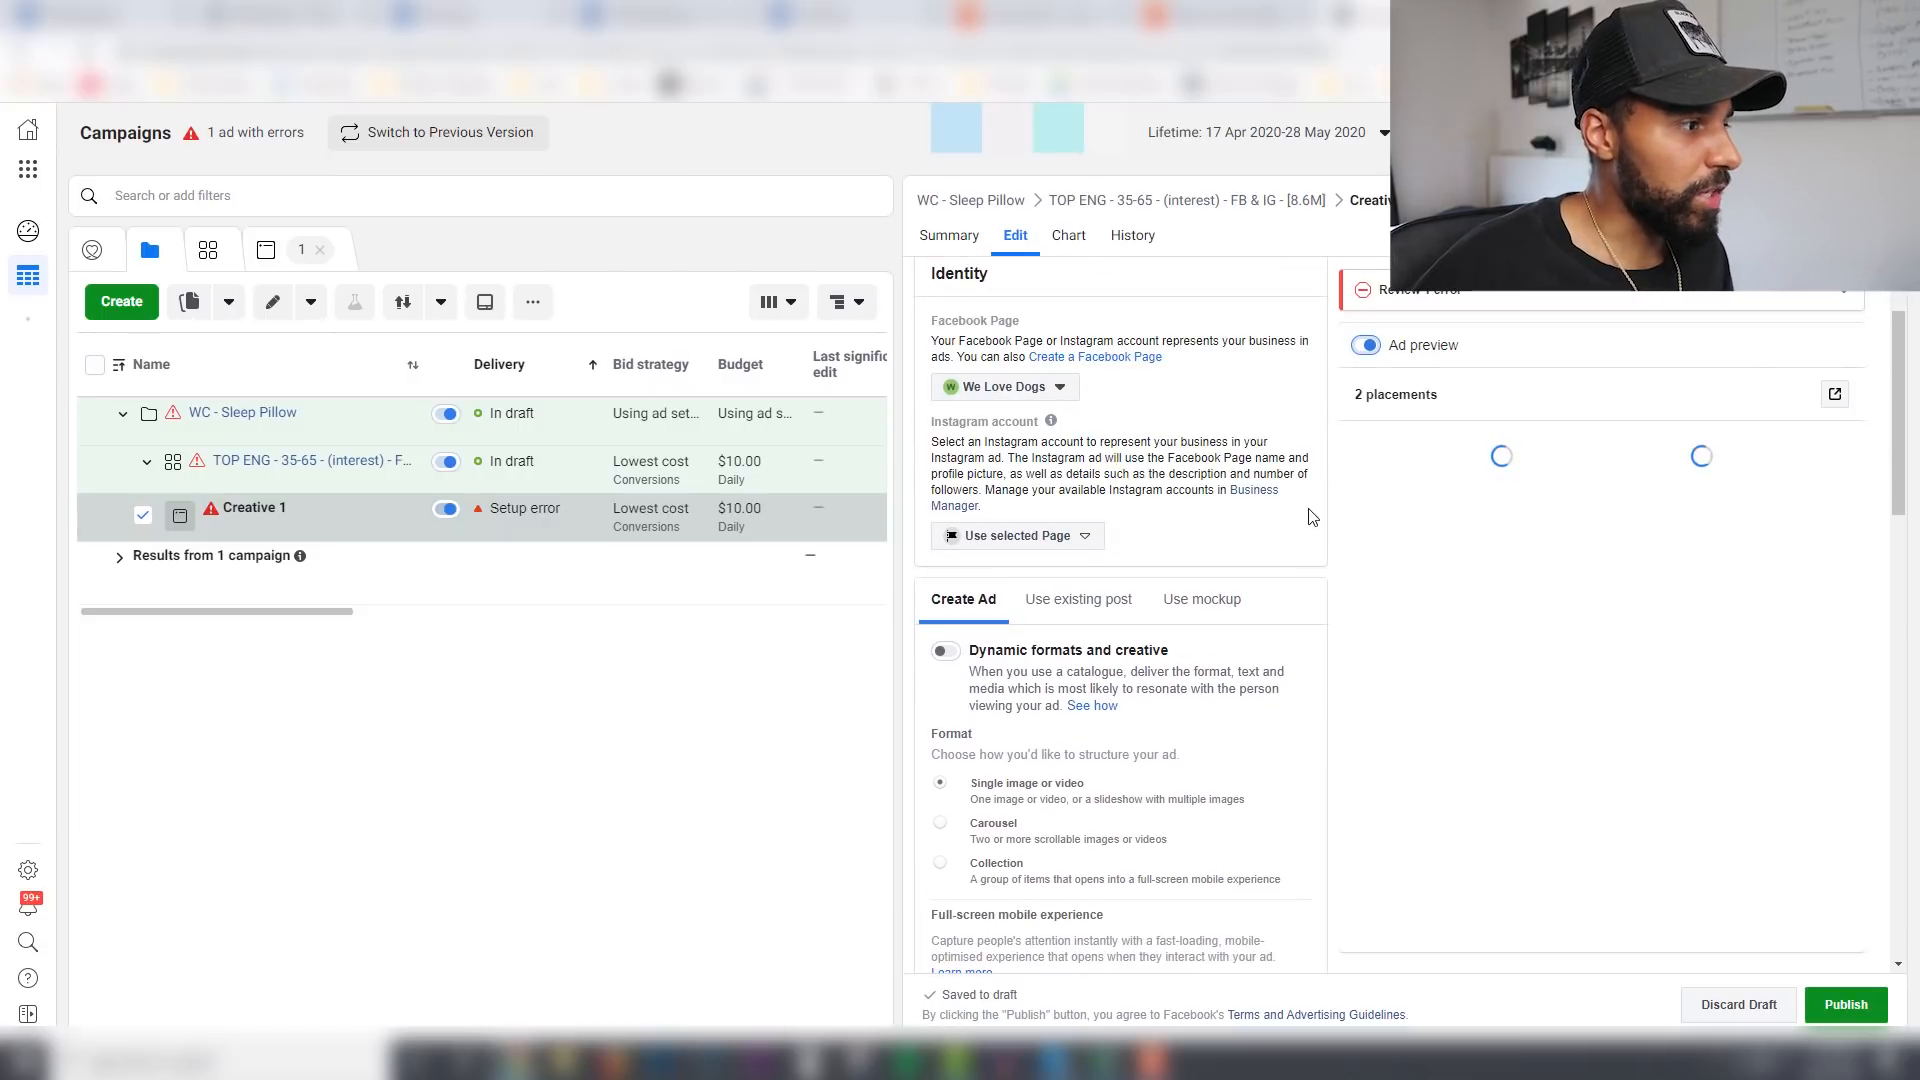
Step: Add the account image ad.jpg as the media for the Creative 1 ad
scroll(1310, 521, down, 1)
scroll(1310, 522, down, 2)
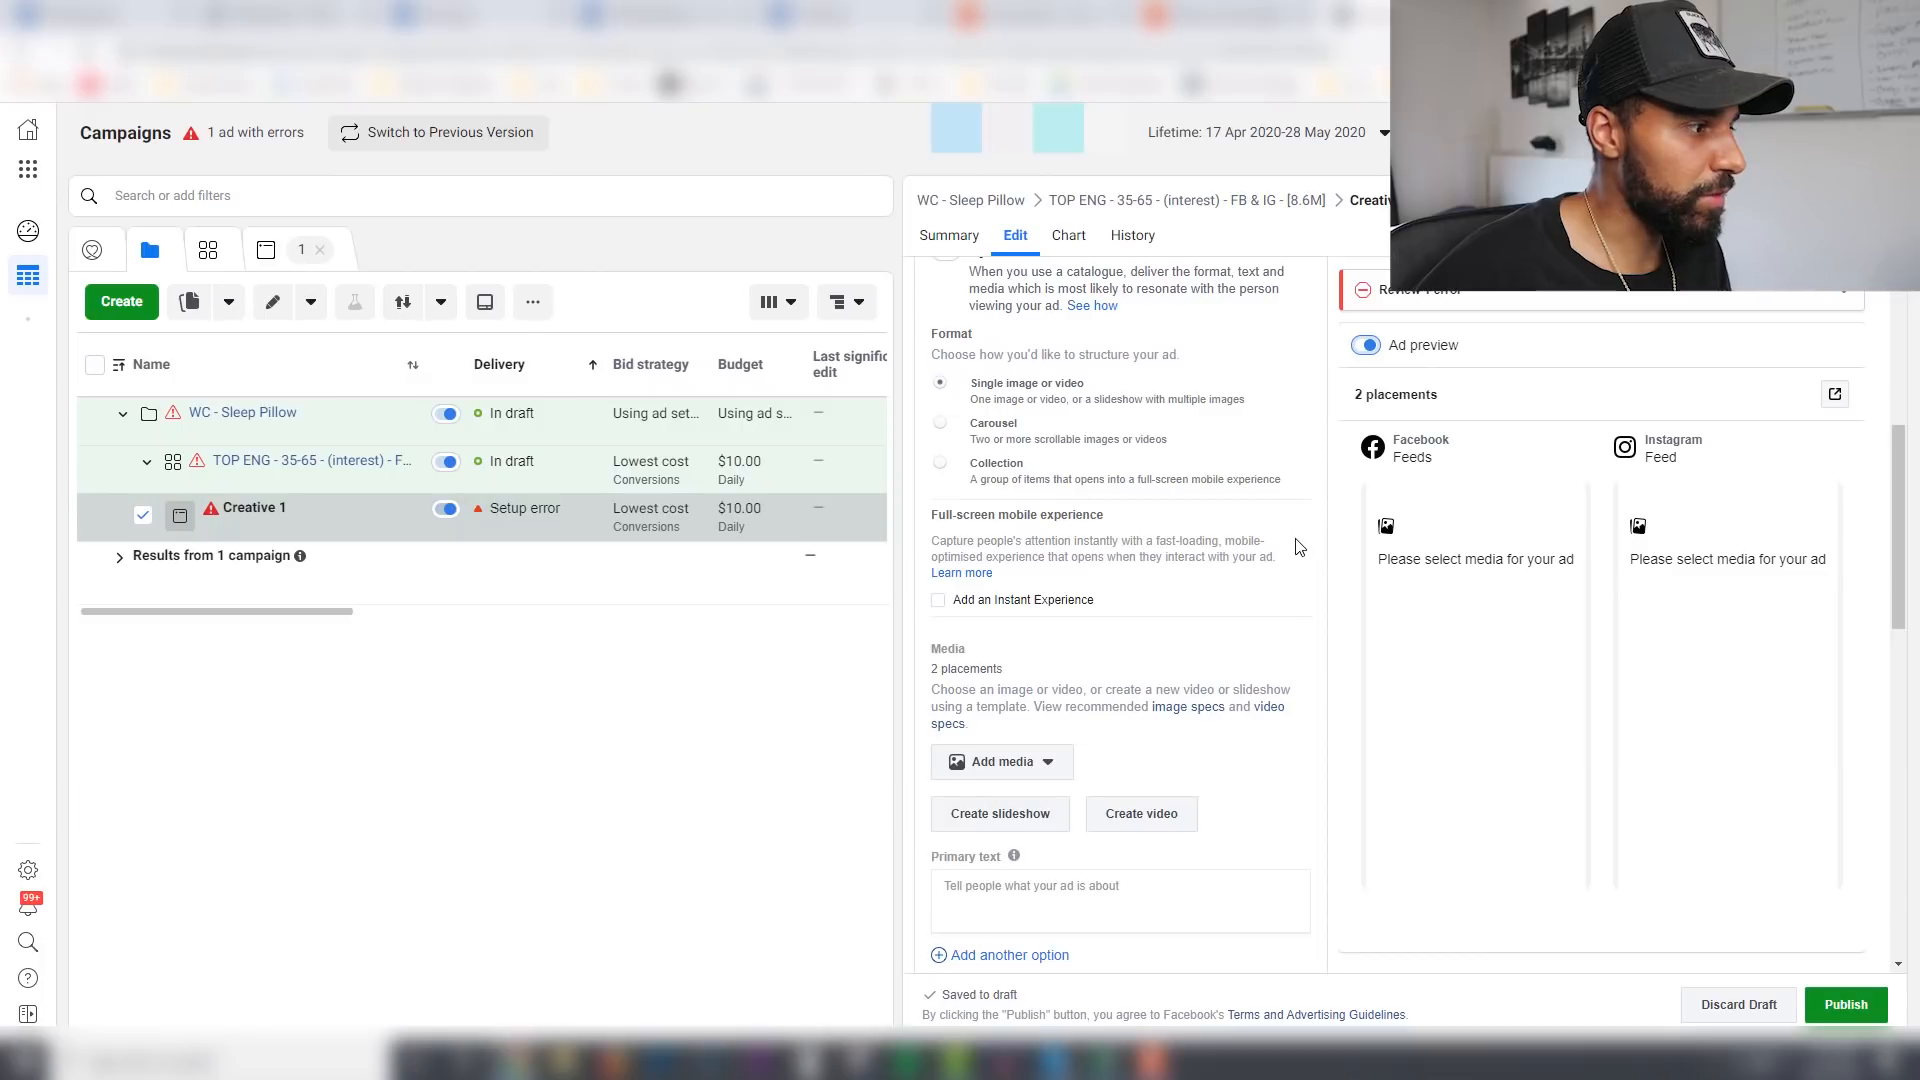
scroll(1296, 549, down, 3)
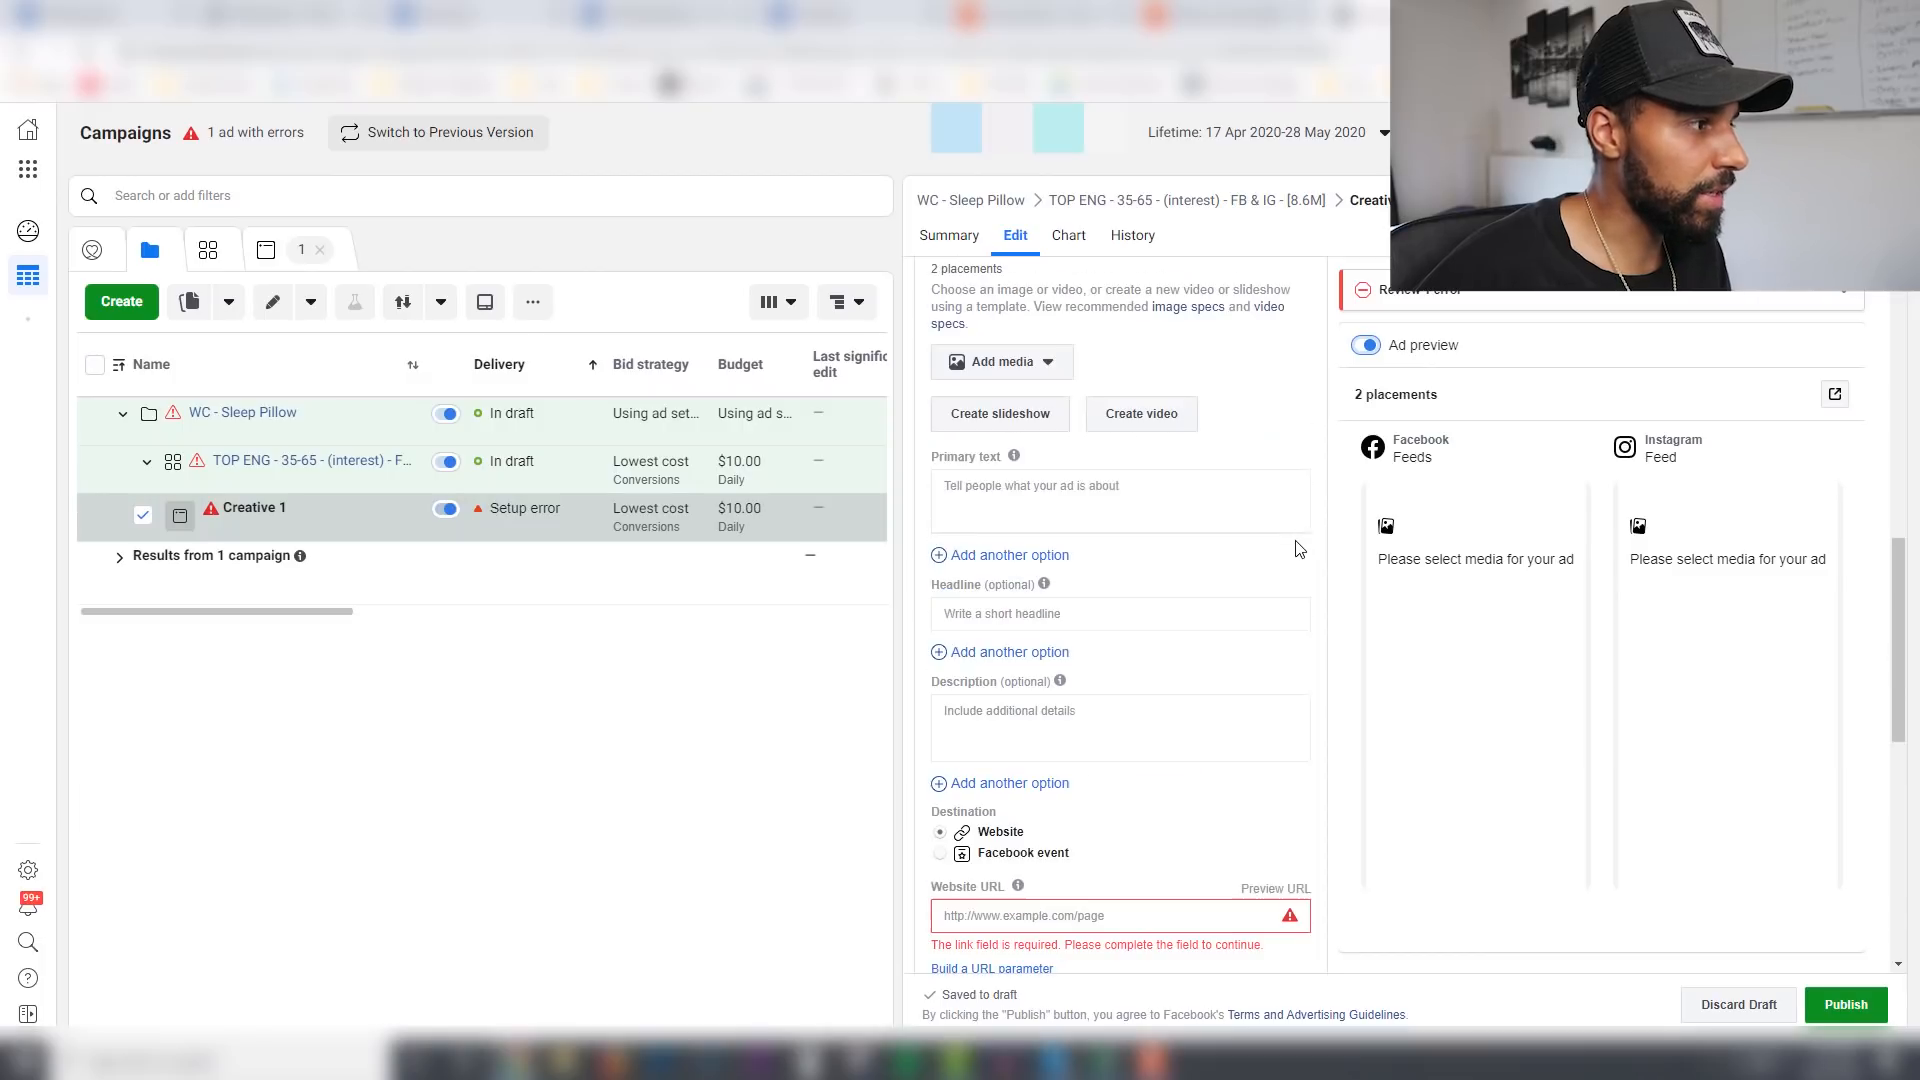
click(1023, 370)
click(1012, 408)
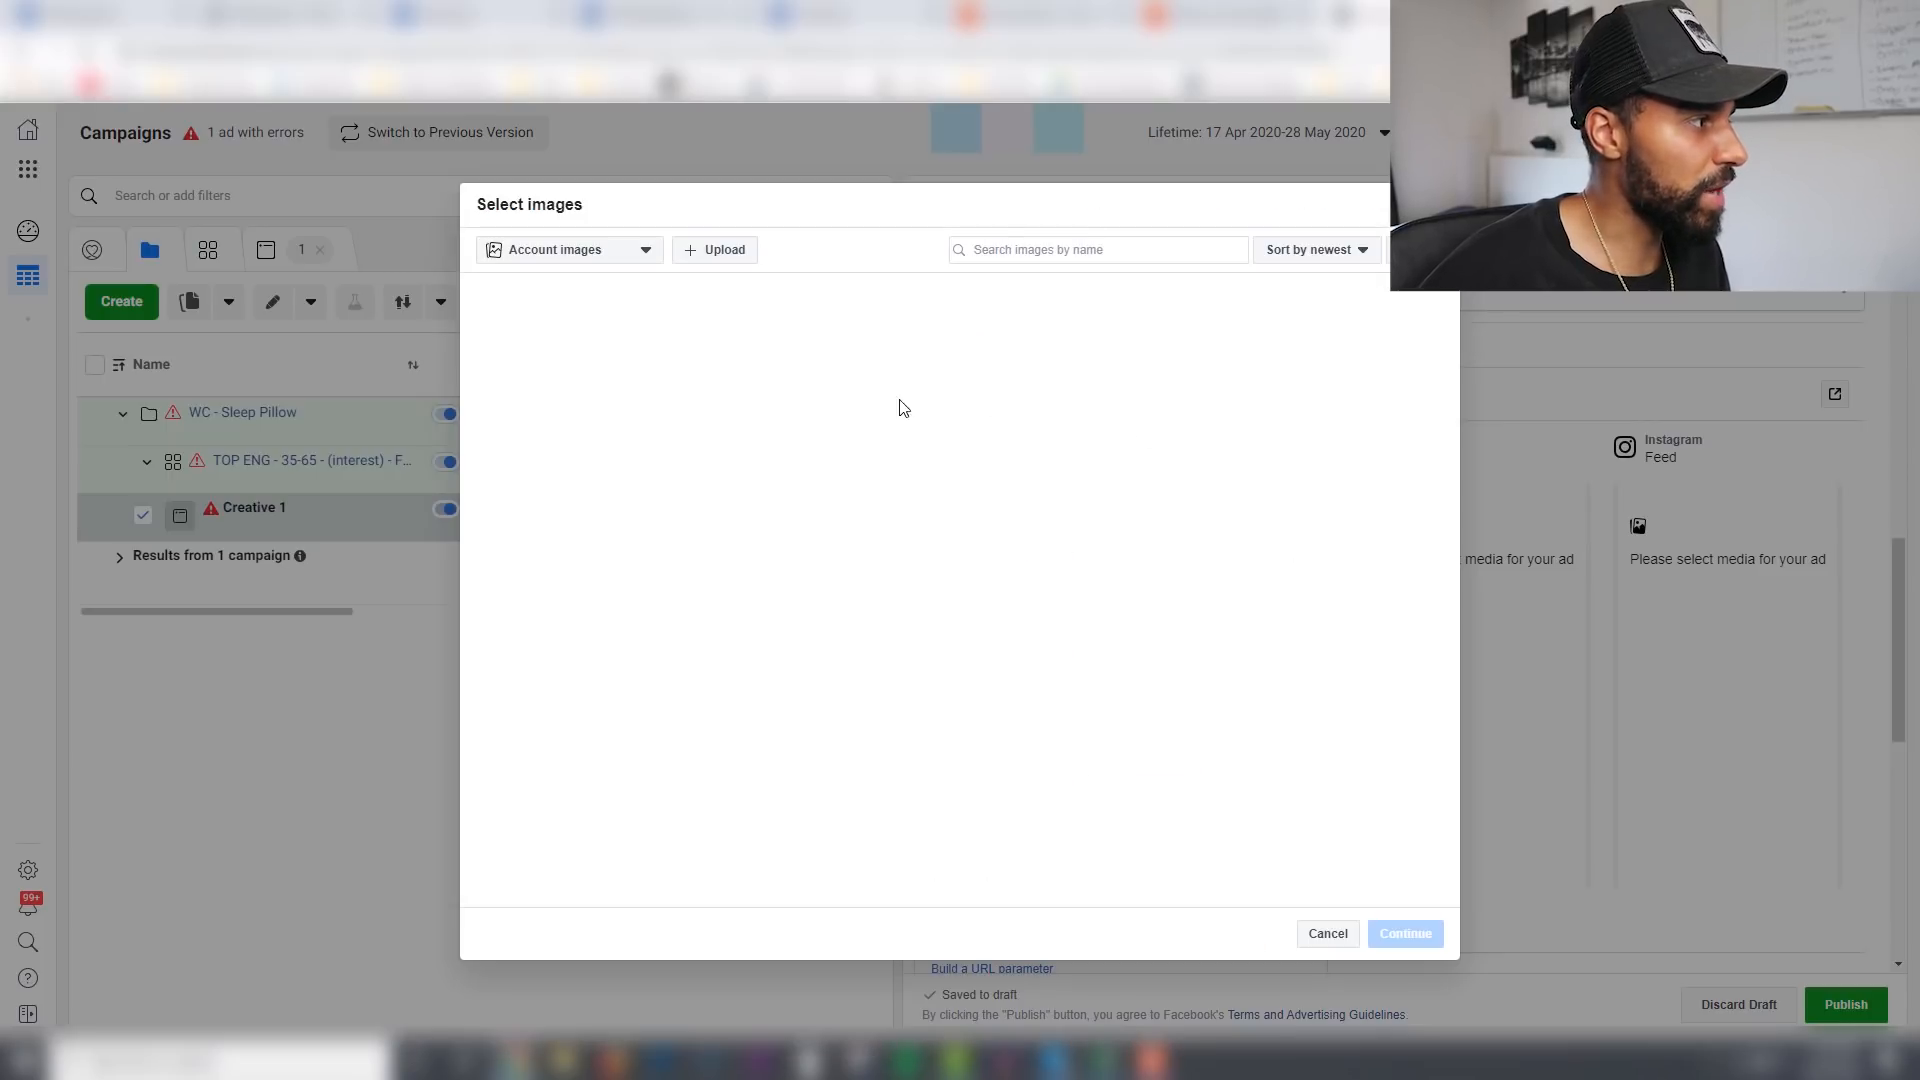
click(672, 358)
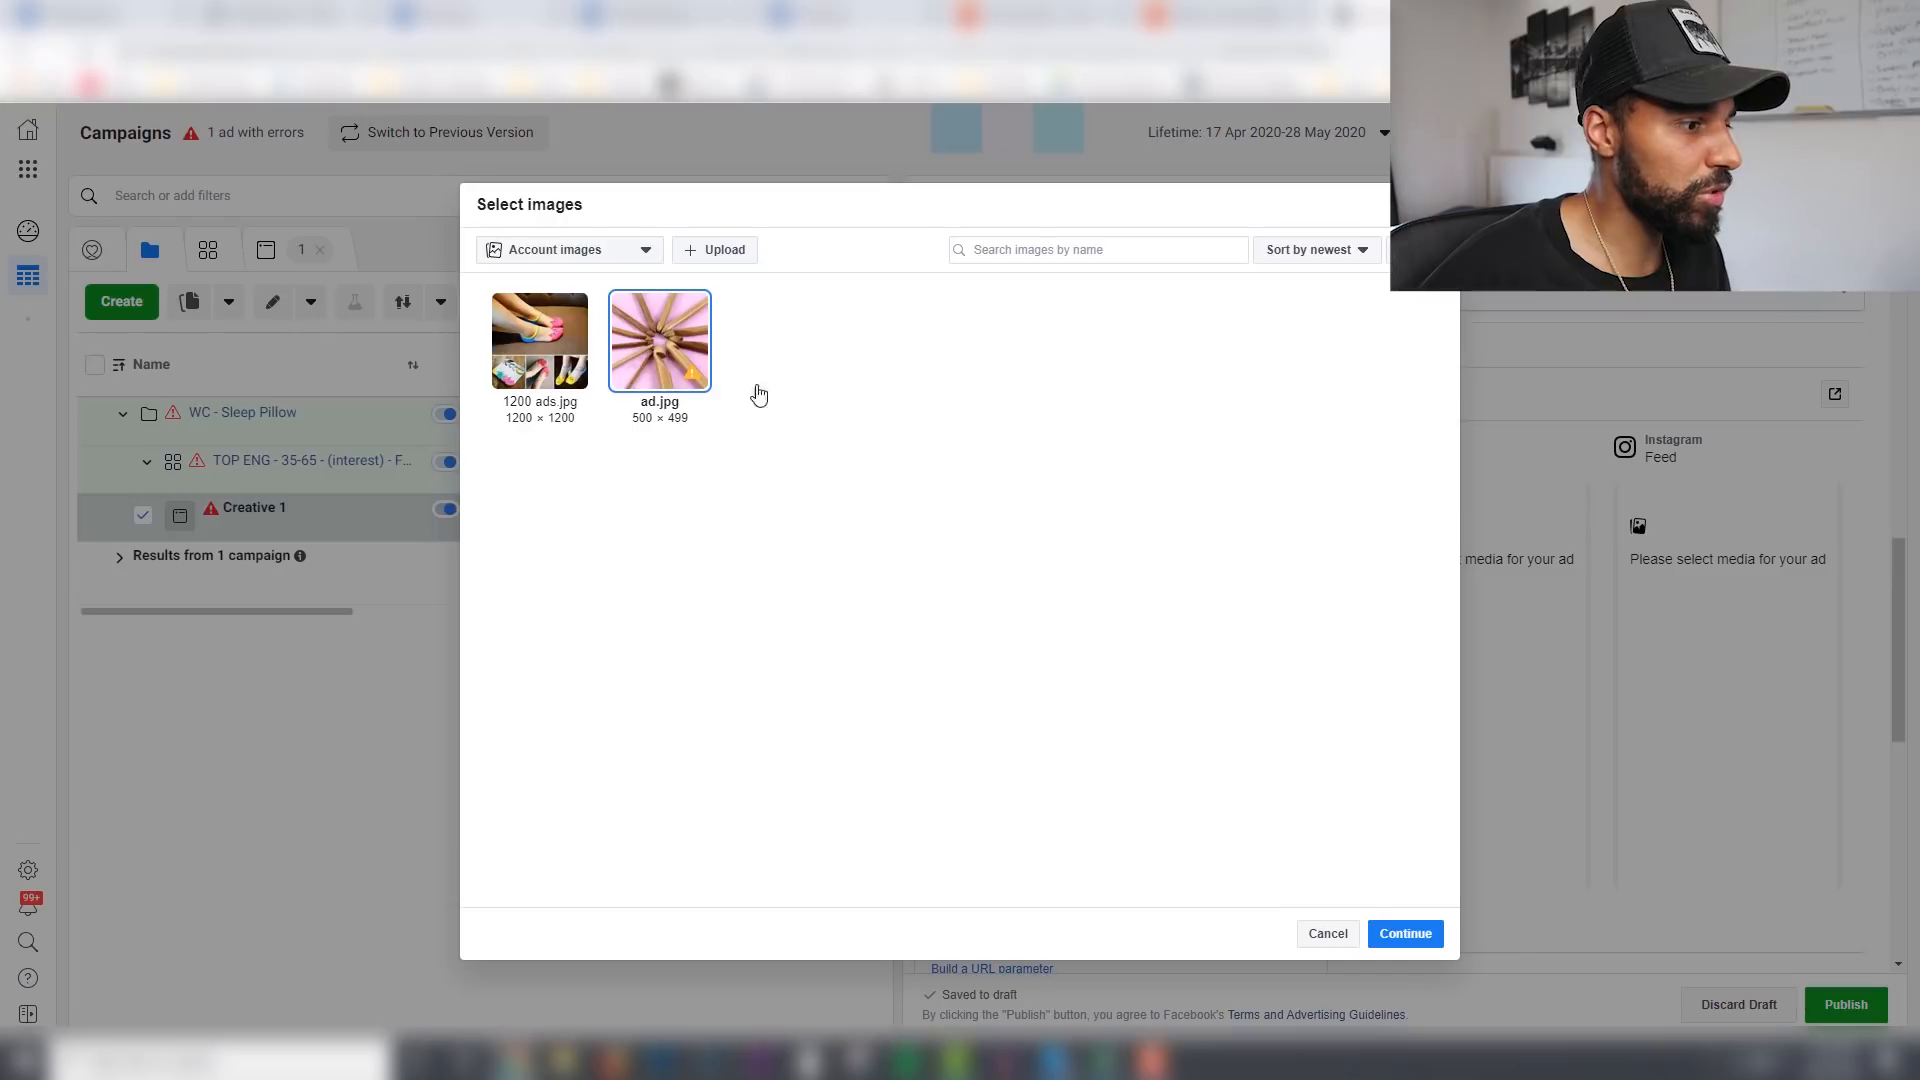
click(1374, 931)
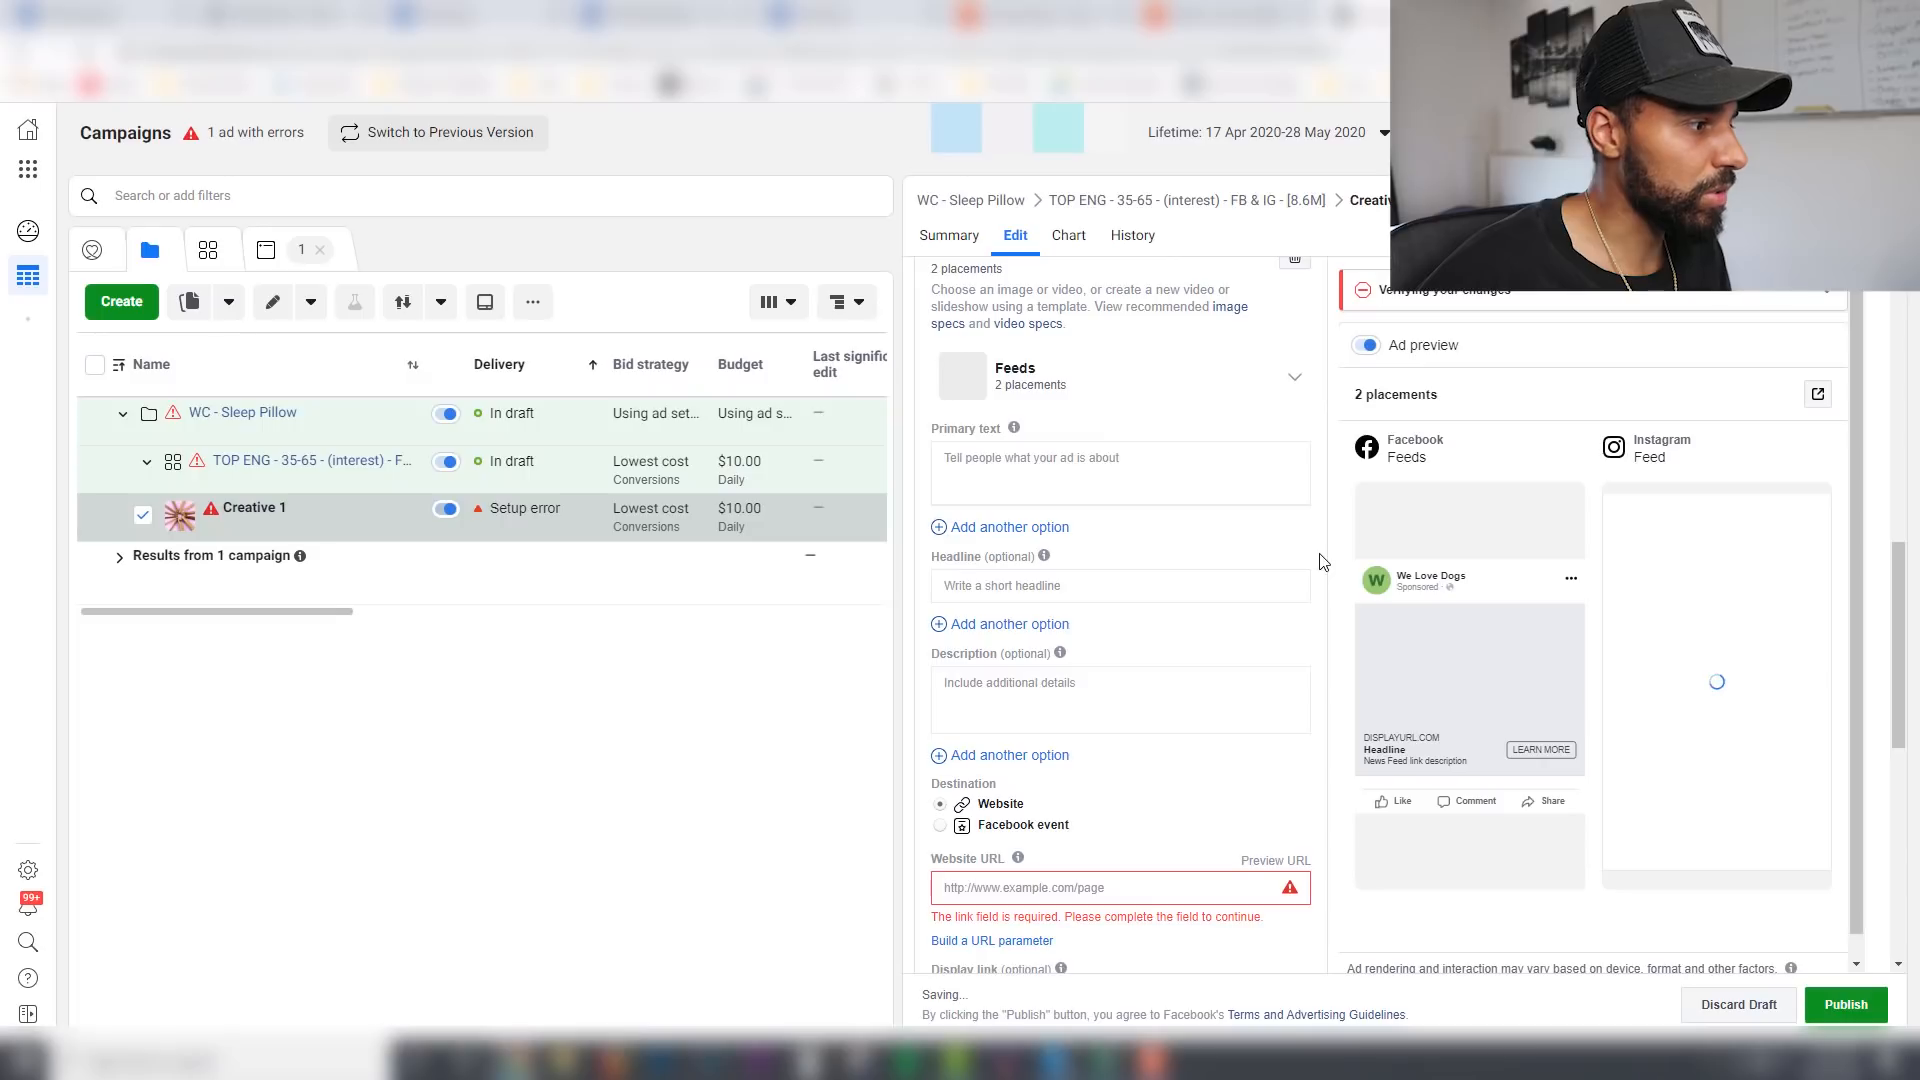
click(1091, 890)
text(ww)
scroll(1088, 887, down, 5)
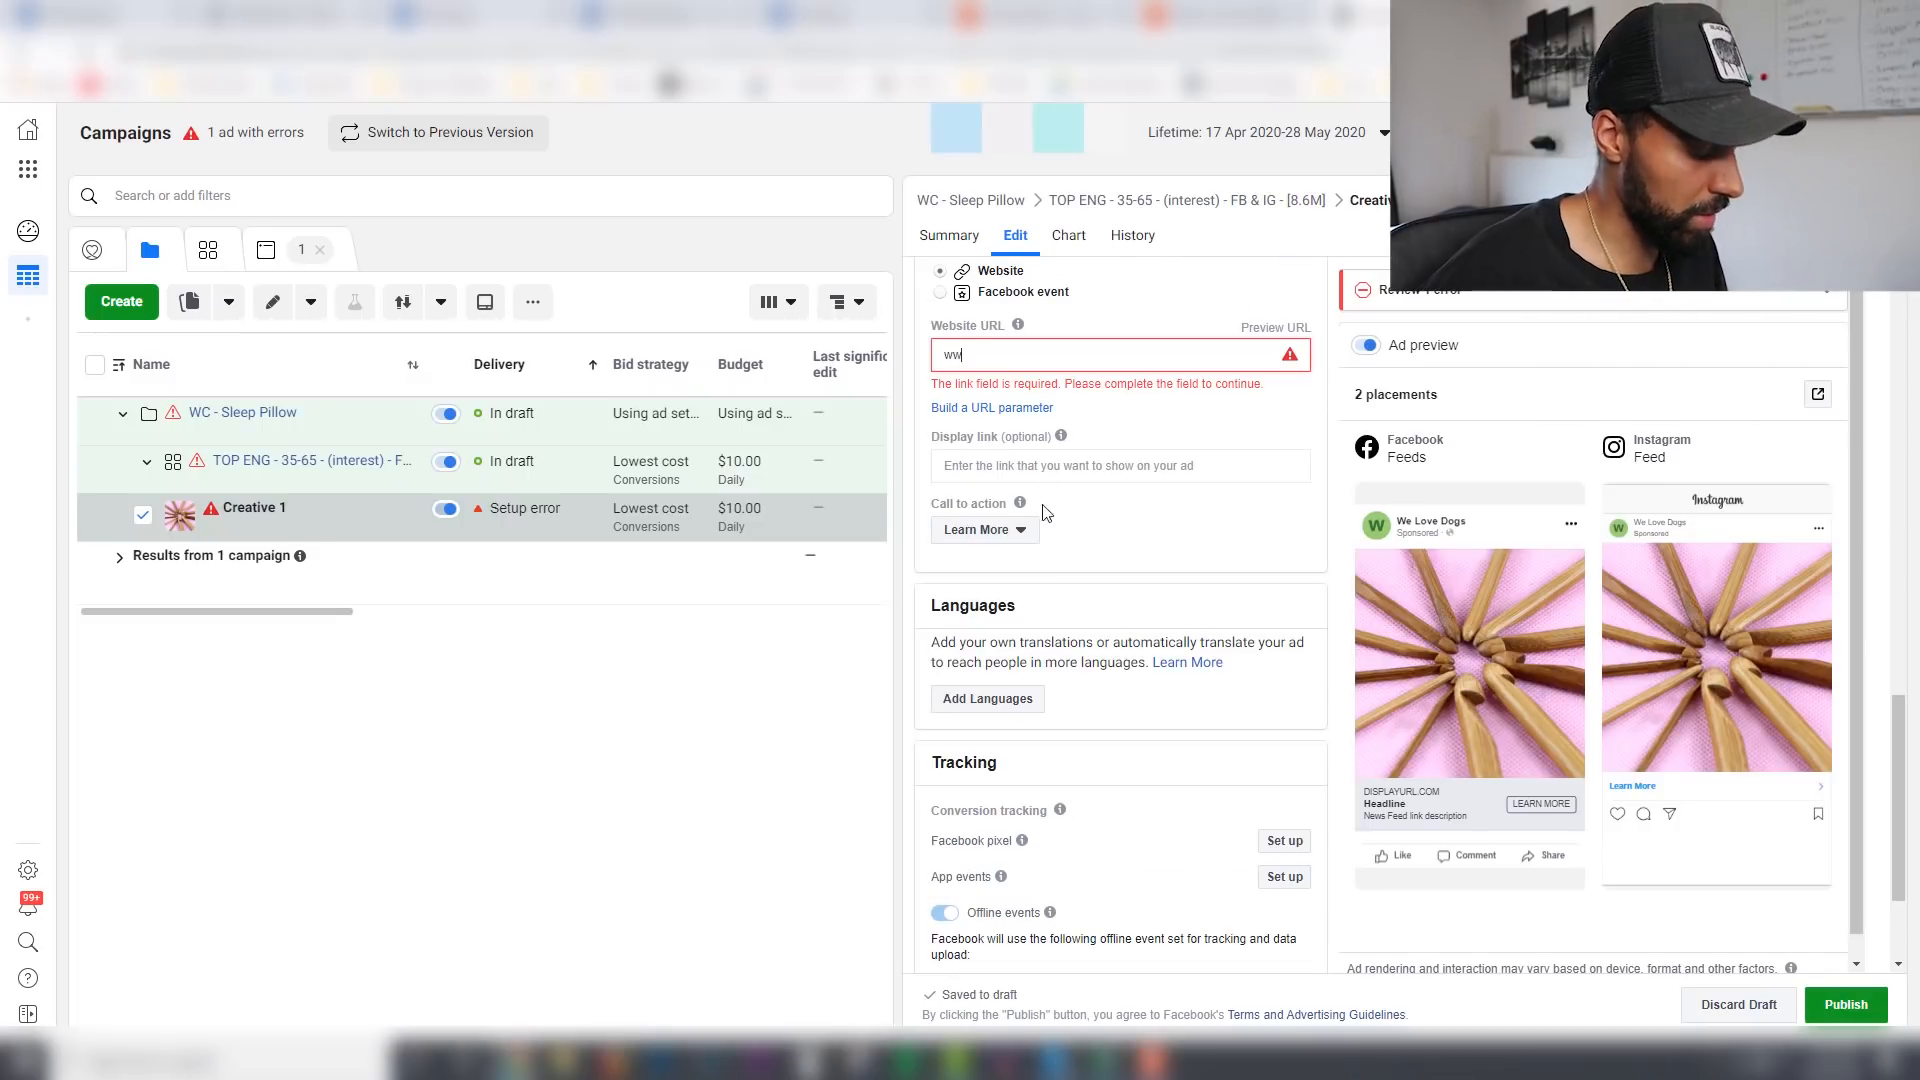
text(w.)
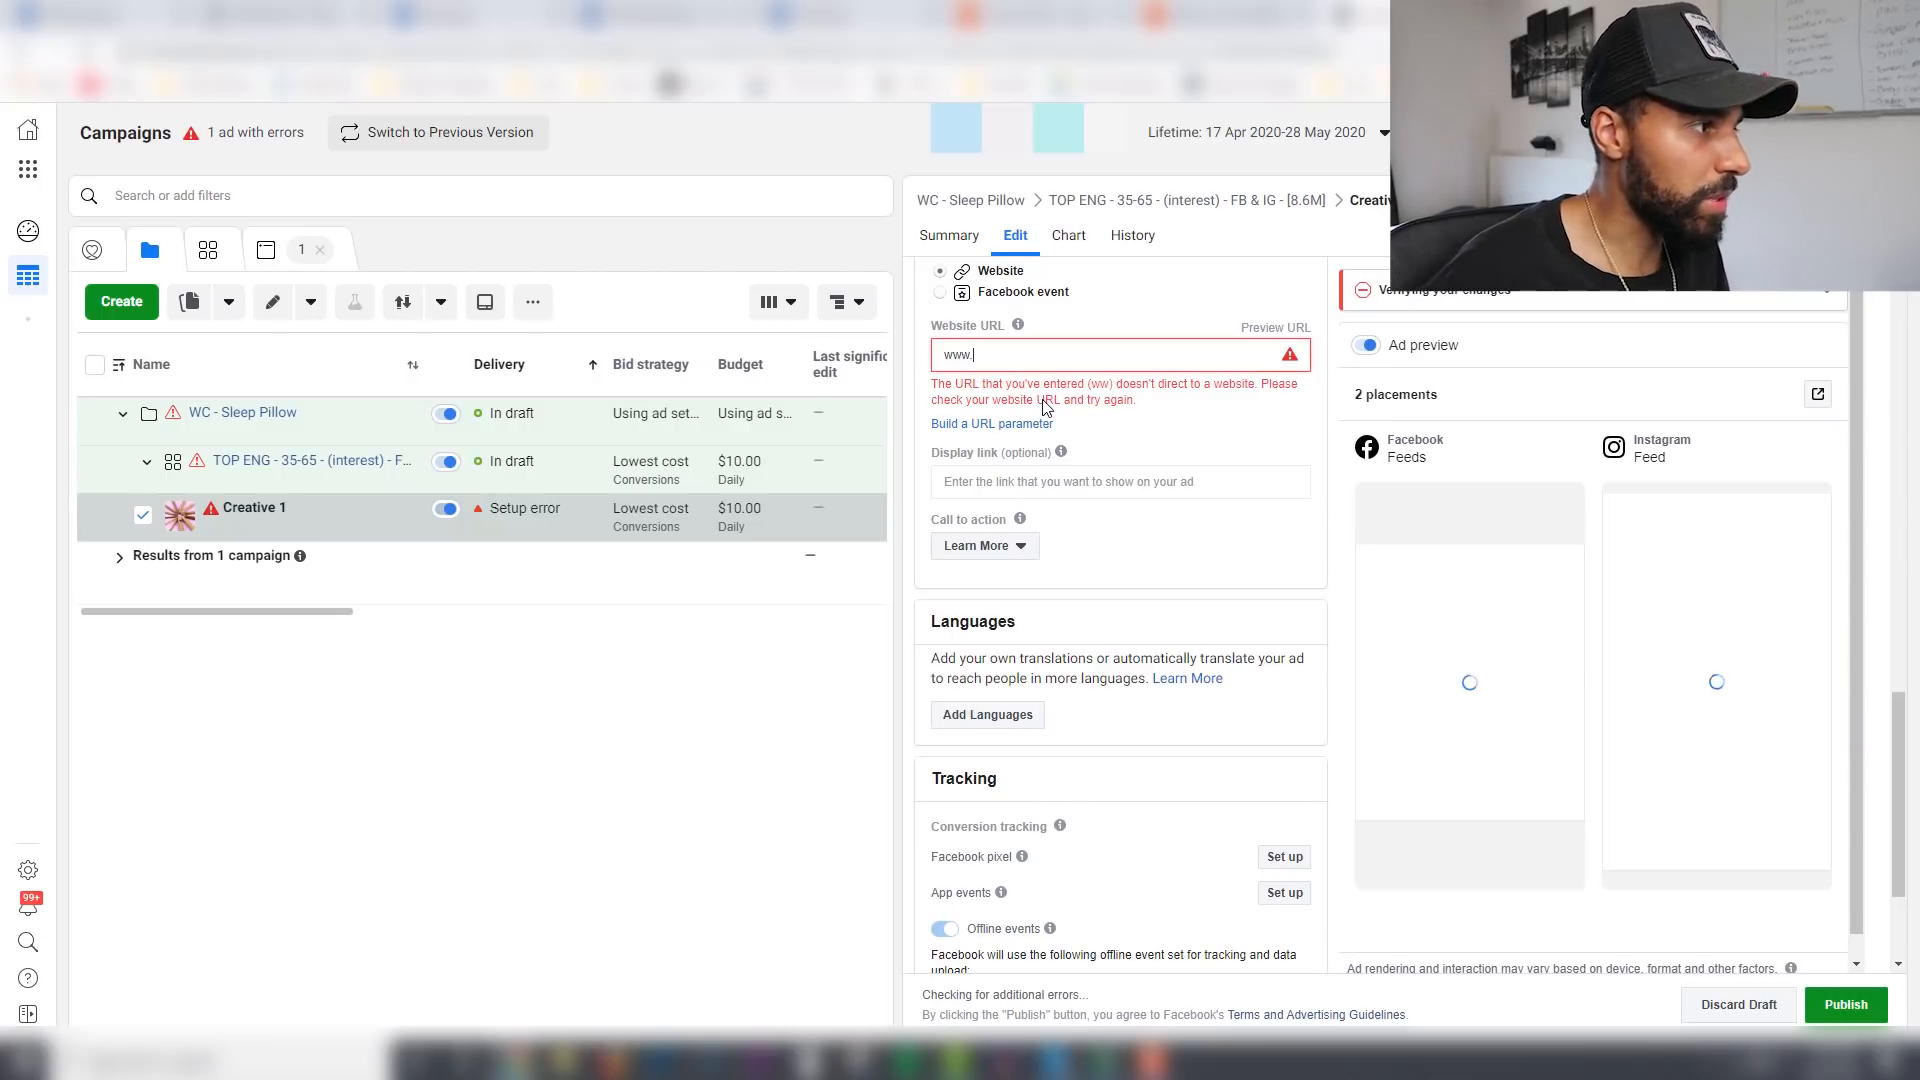
text(myspace.com)
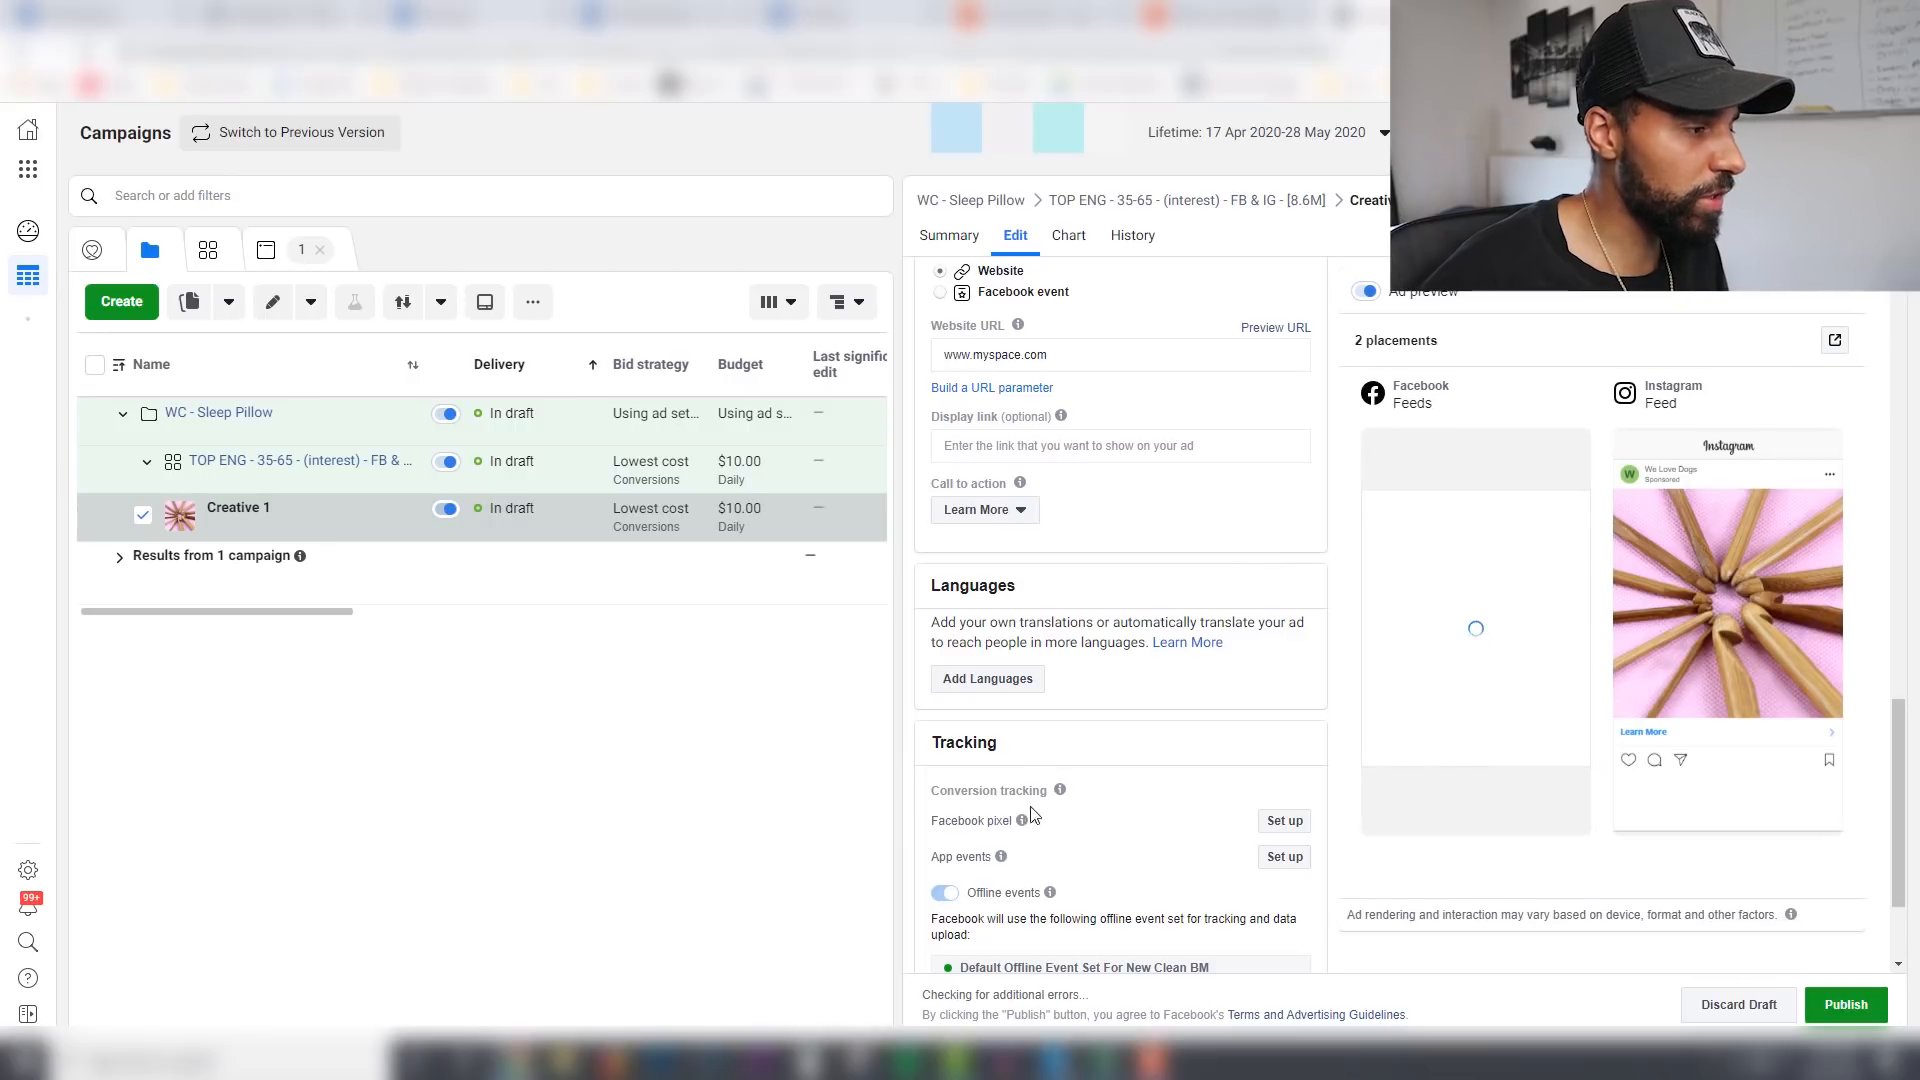
Step: Change the ad's call to action to Shop Now
mouse_move(1019, 821)
scroll(1120, 640, up, 3)
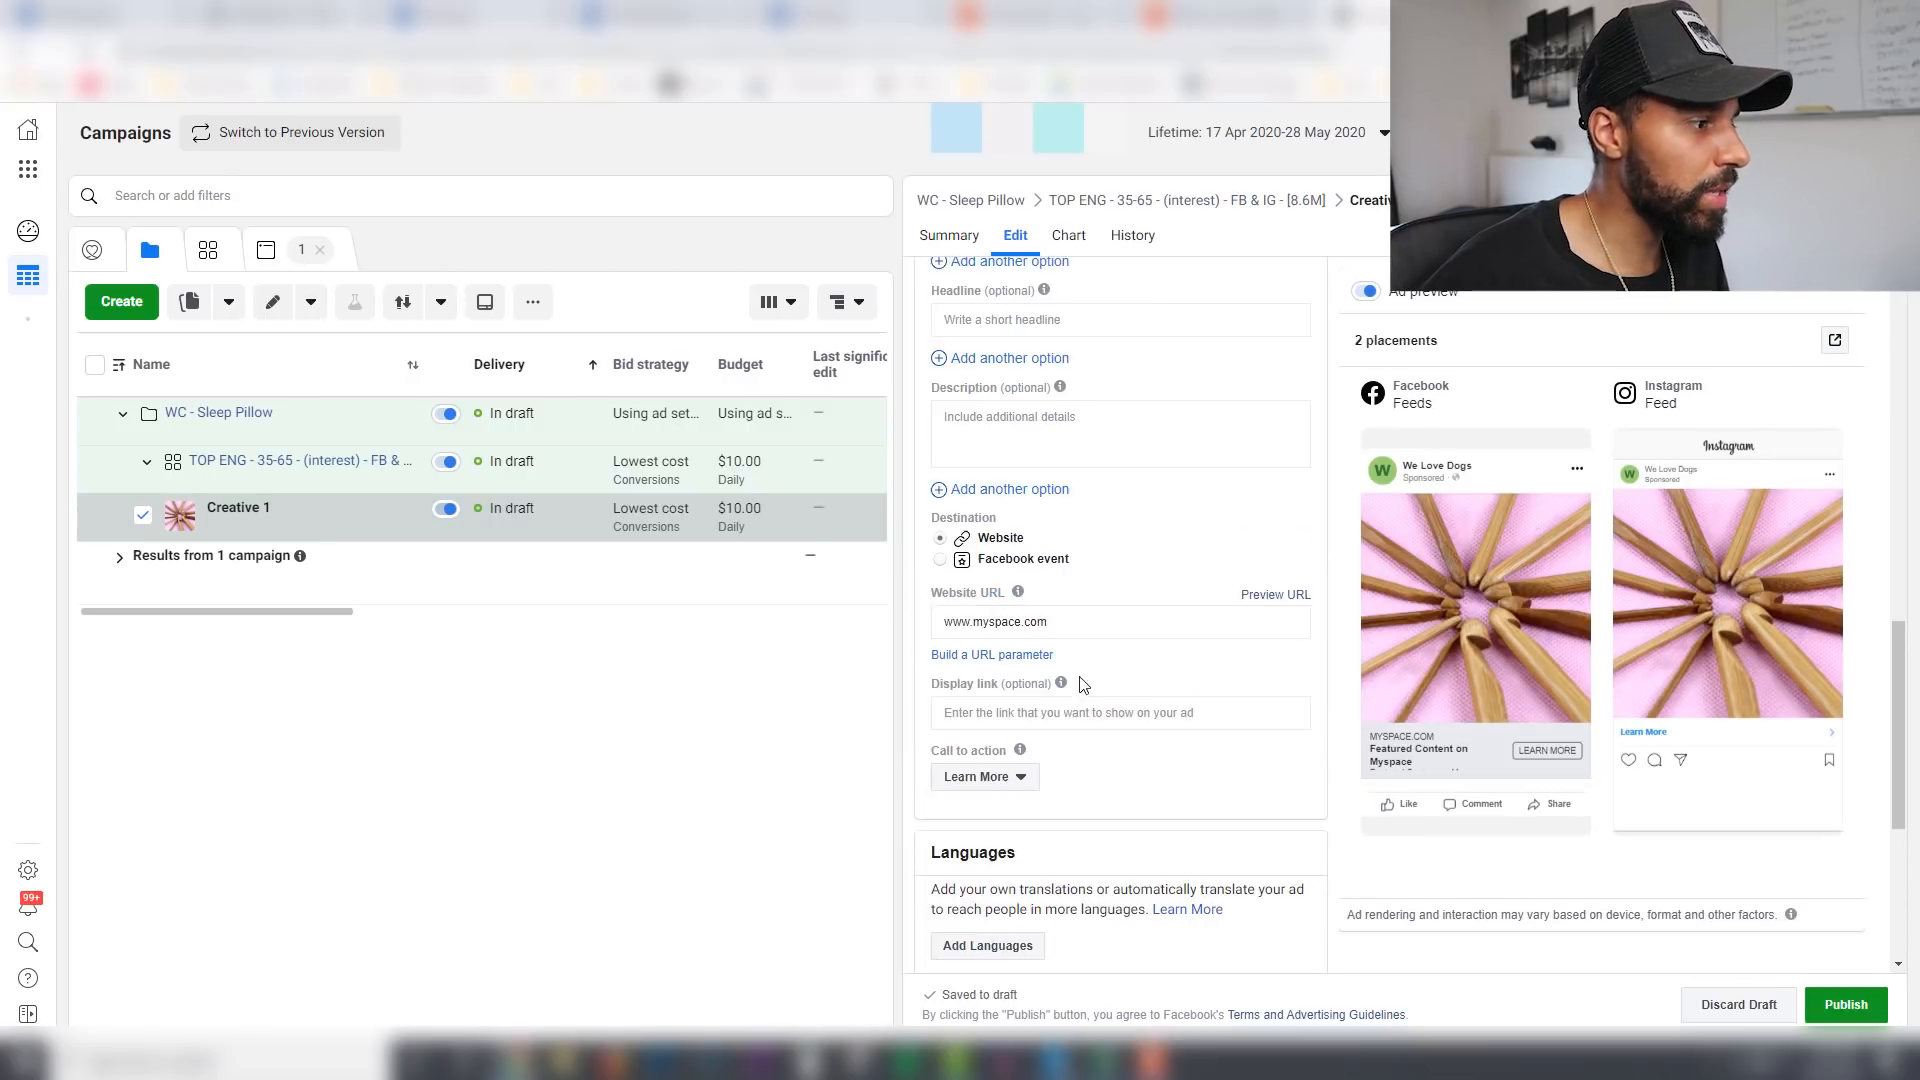
click(997, 778)
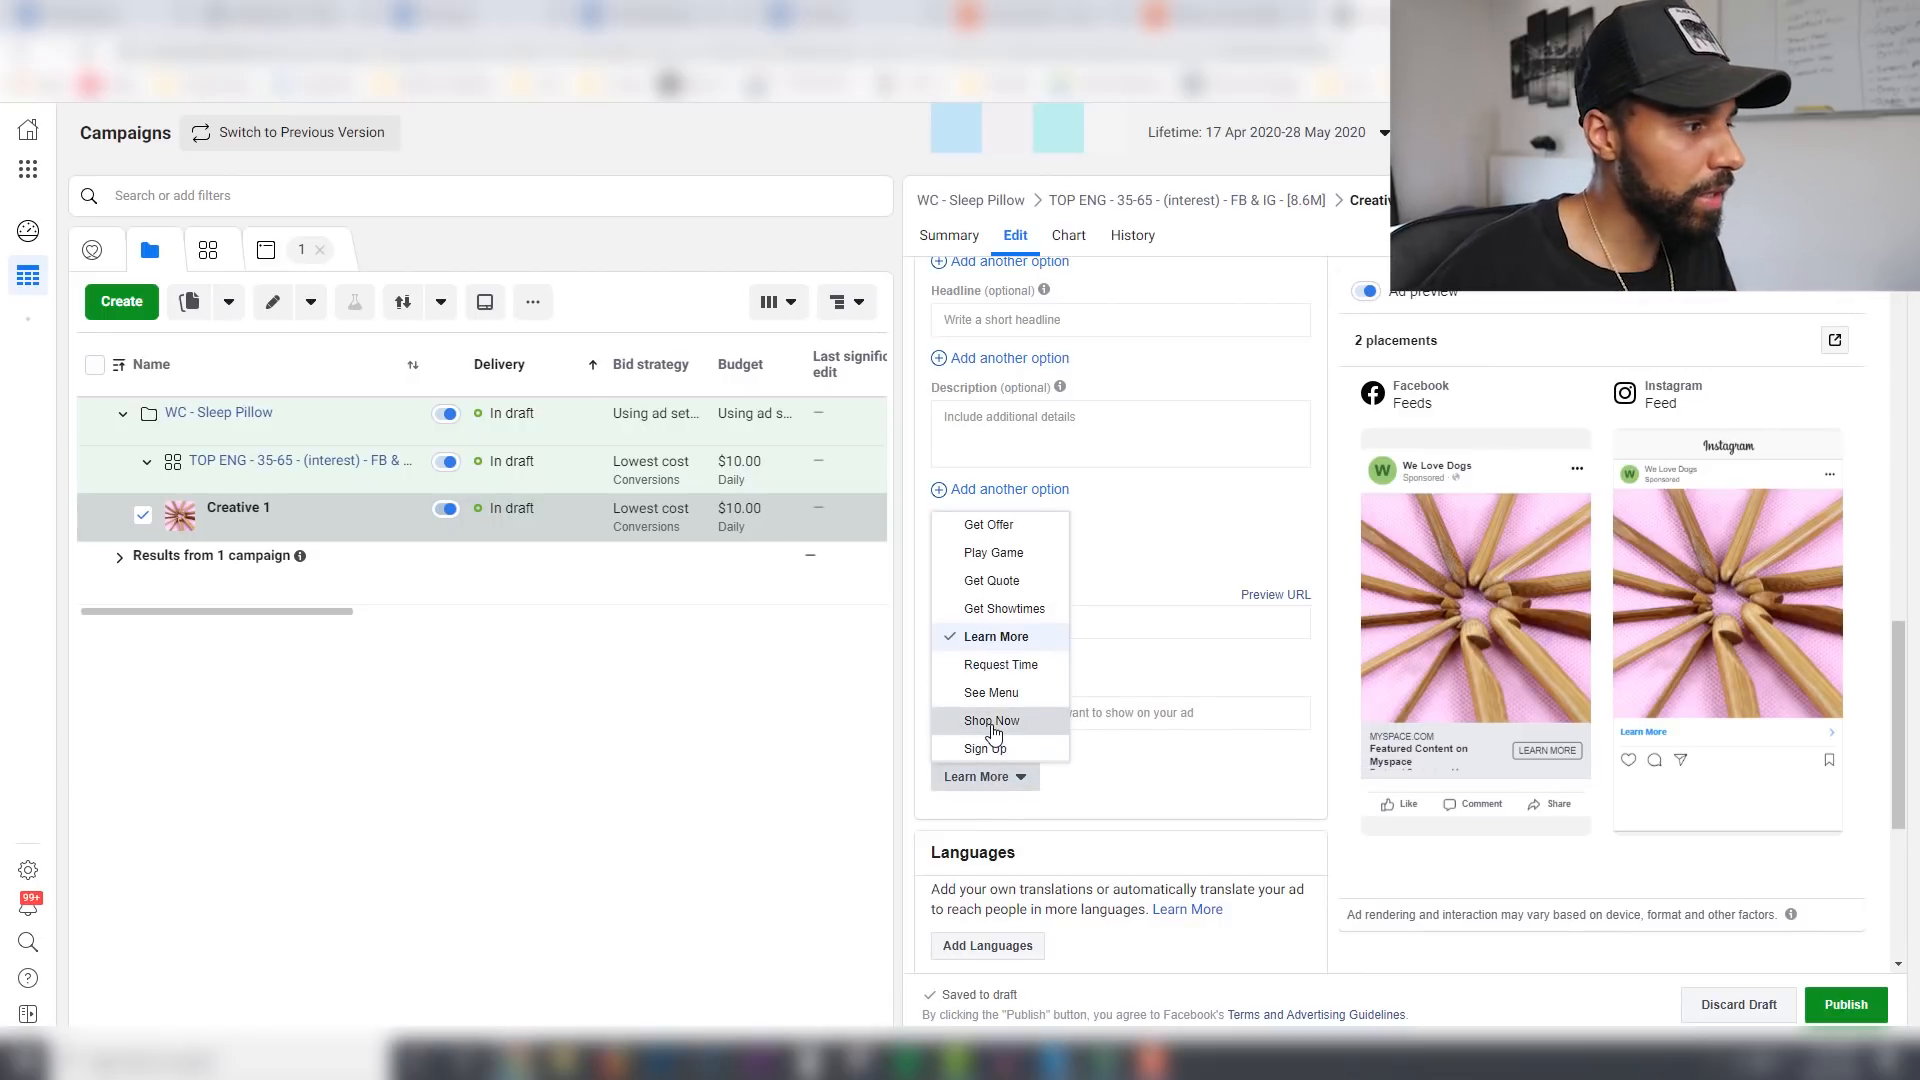
click(993, 723)
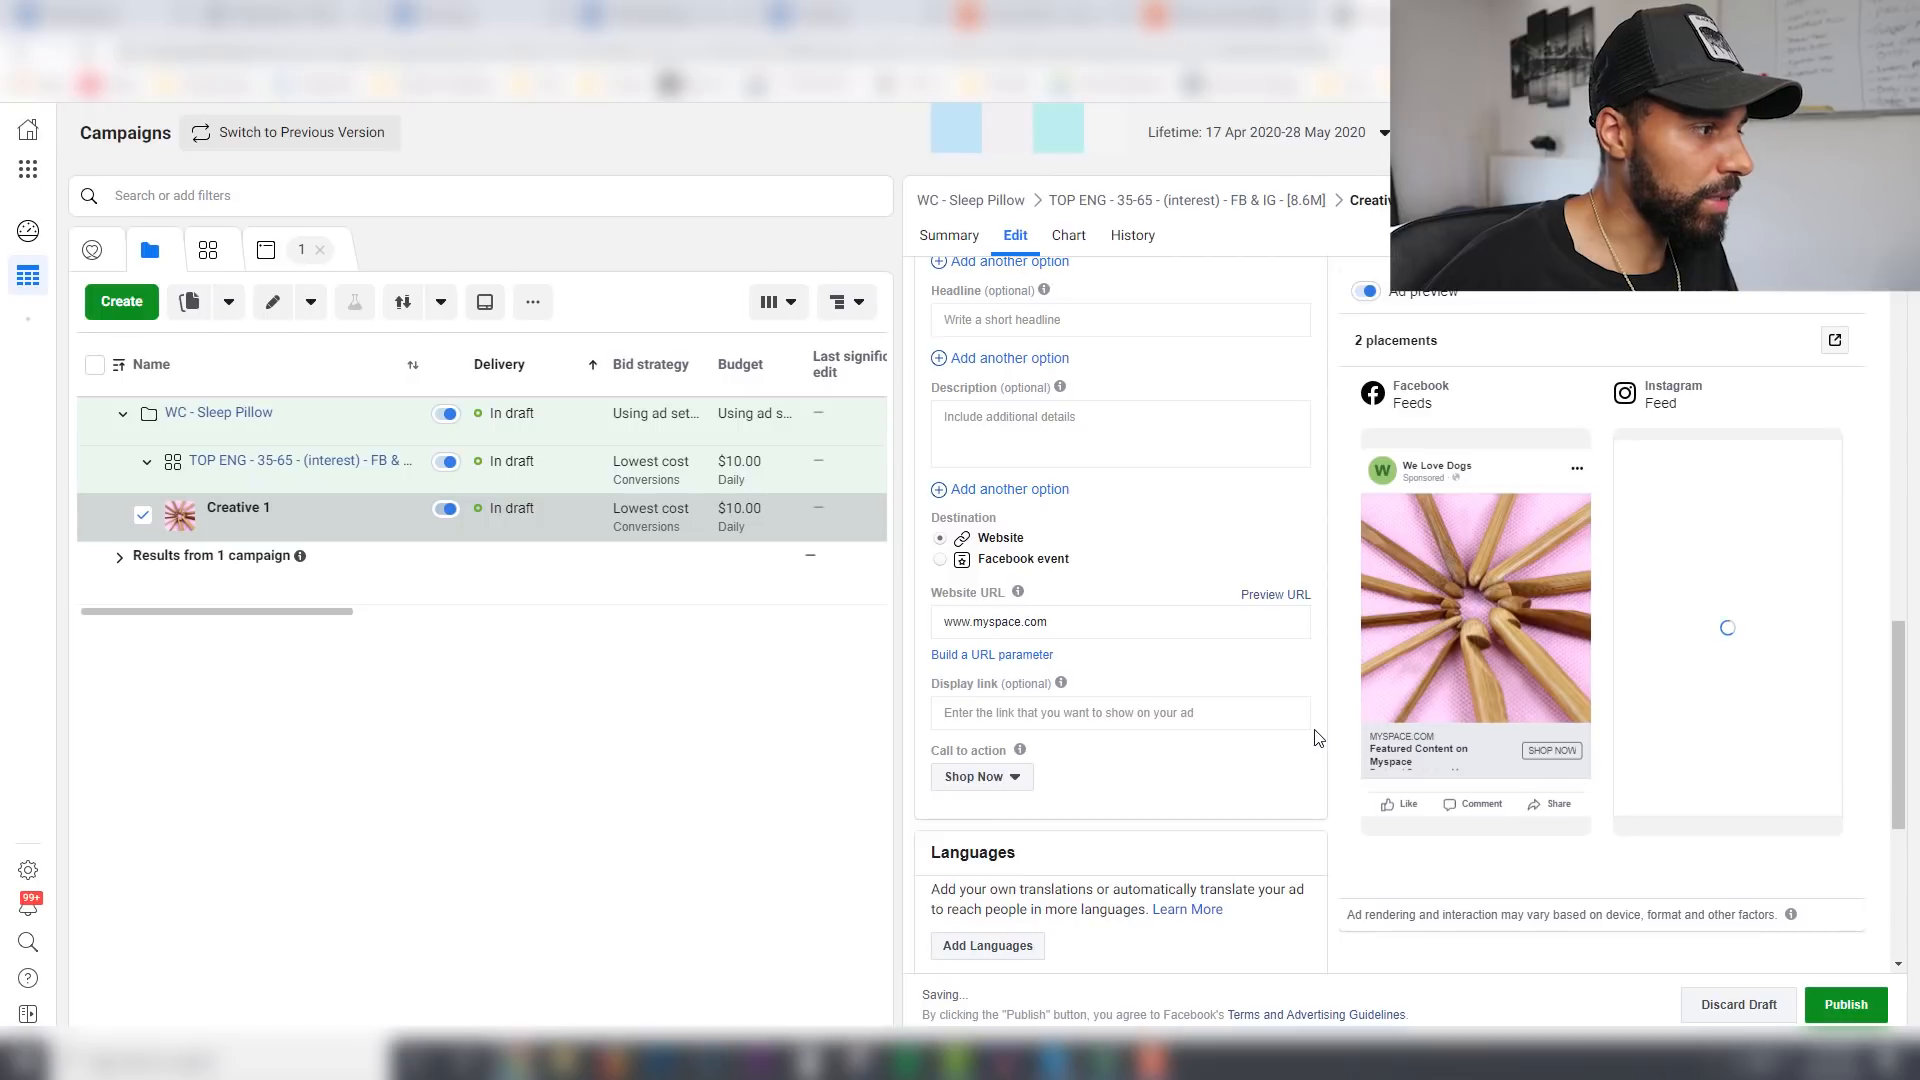
Step: Enter "Are you ready for your BEST nights sleep?" as the ad's primary text
scroll(1315, 740, up, 3)
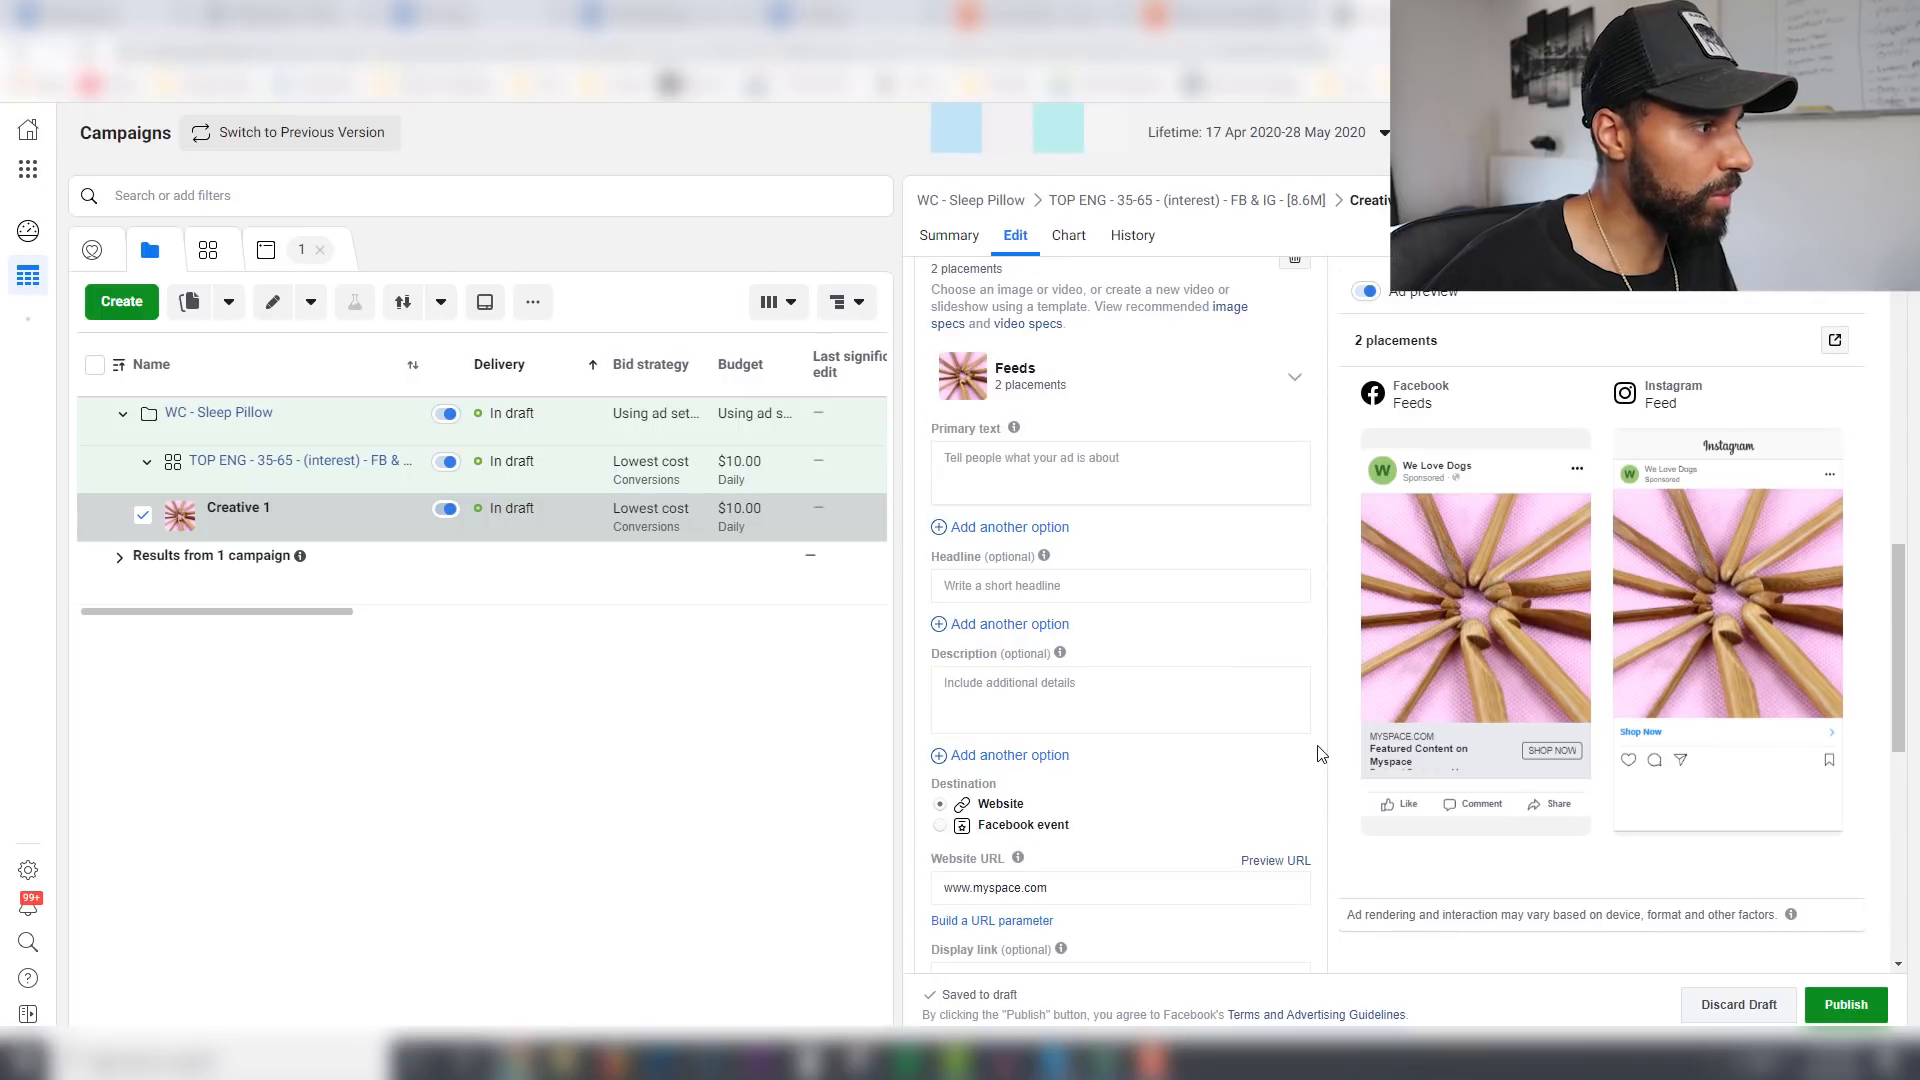
scroll(1317, 753, up, 3)
scroll(1221, 753, up, 3)
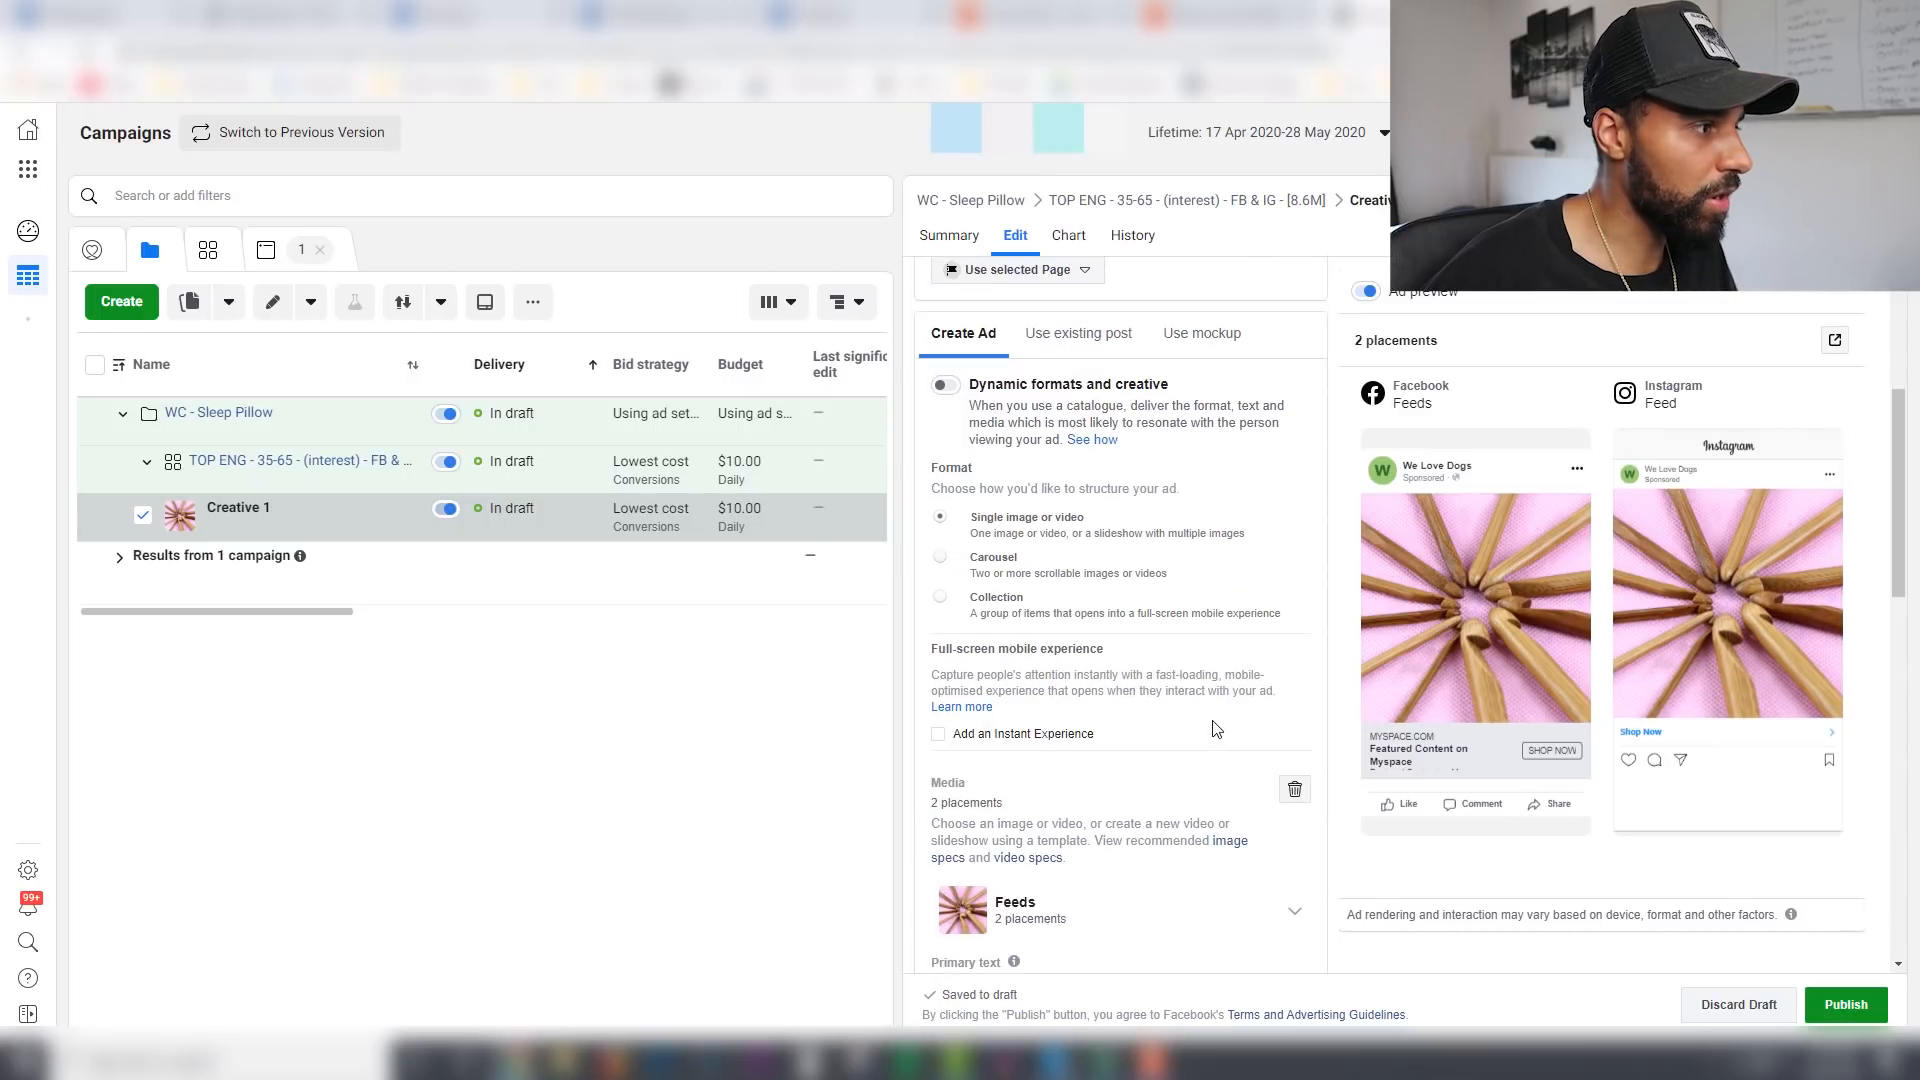
scroll(1215, 728, up, 5)
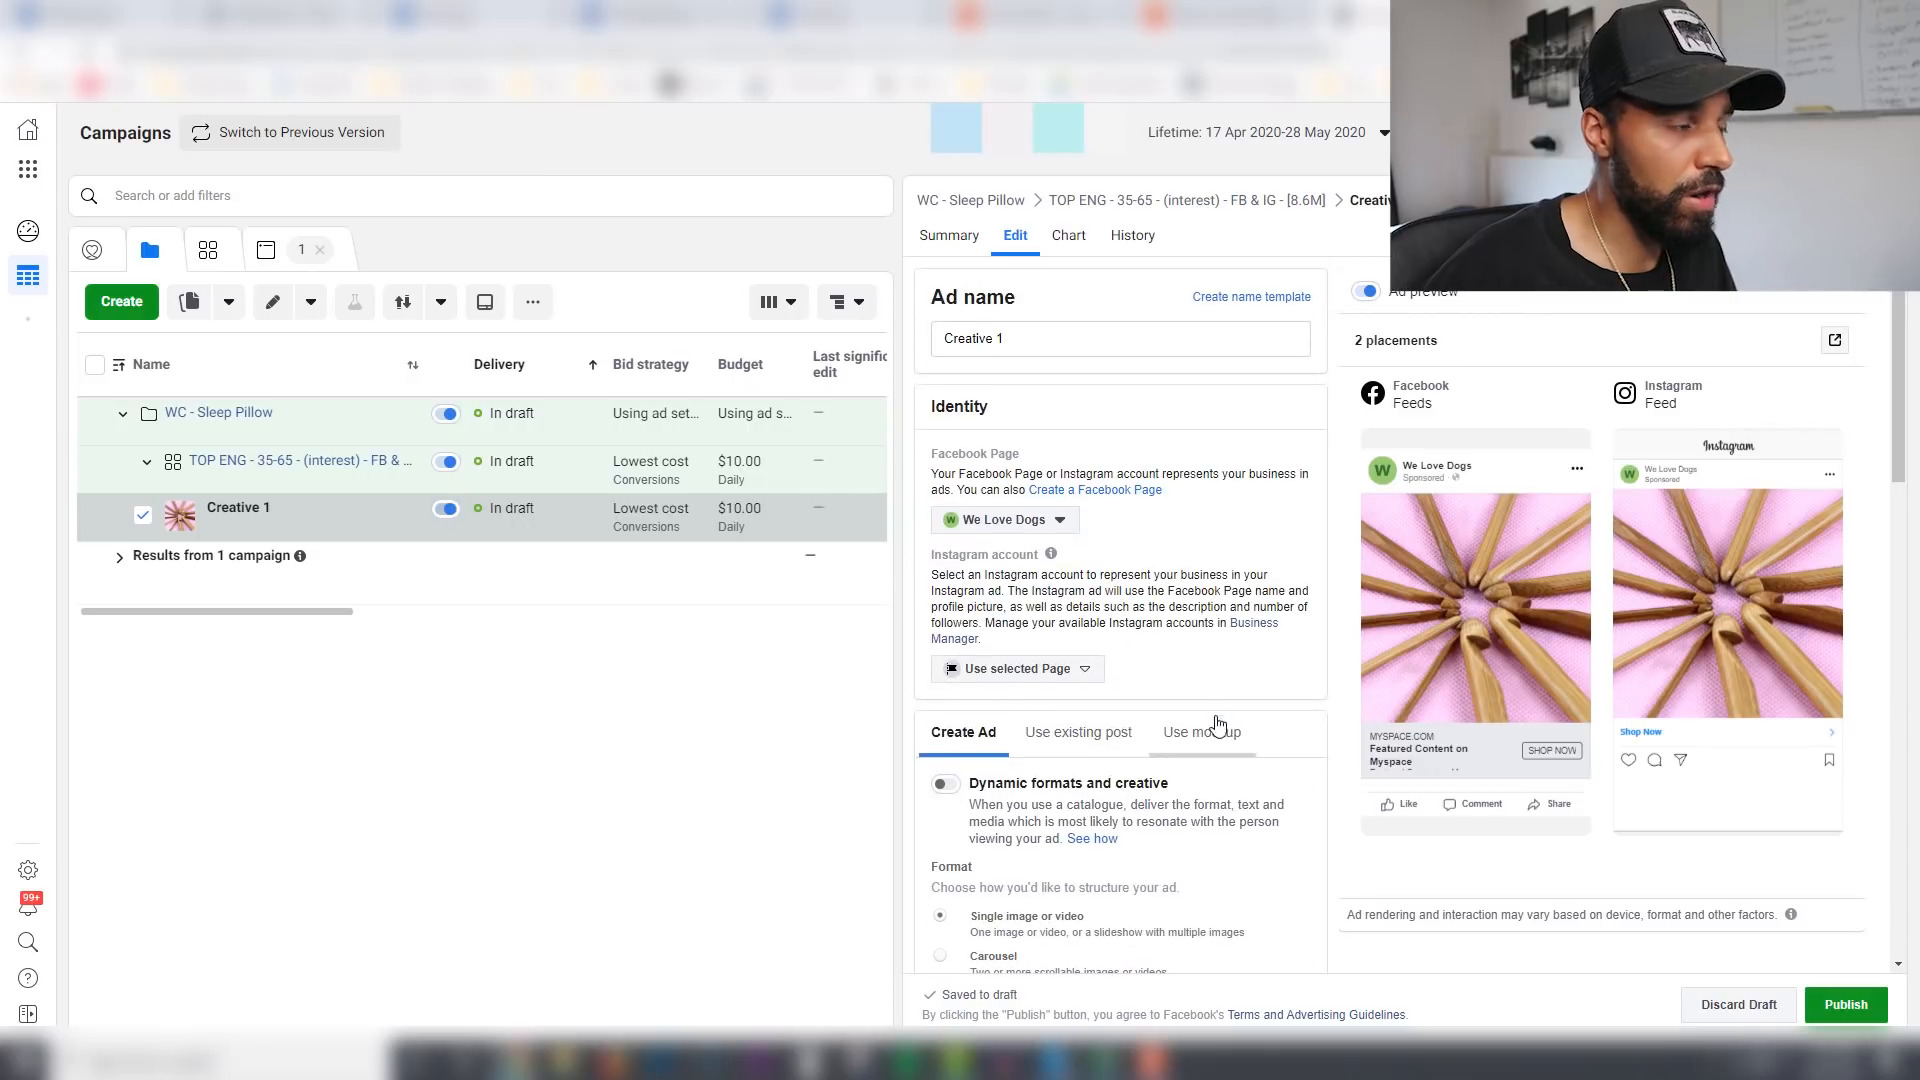
scroll(1200, 600, down, 10)
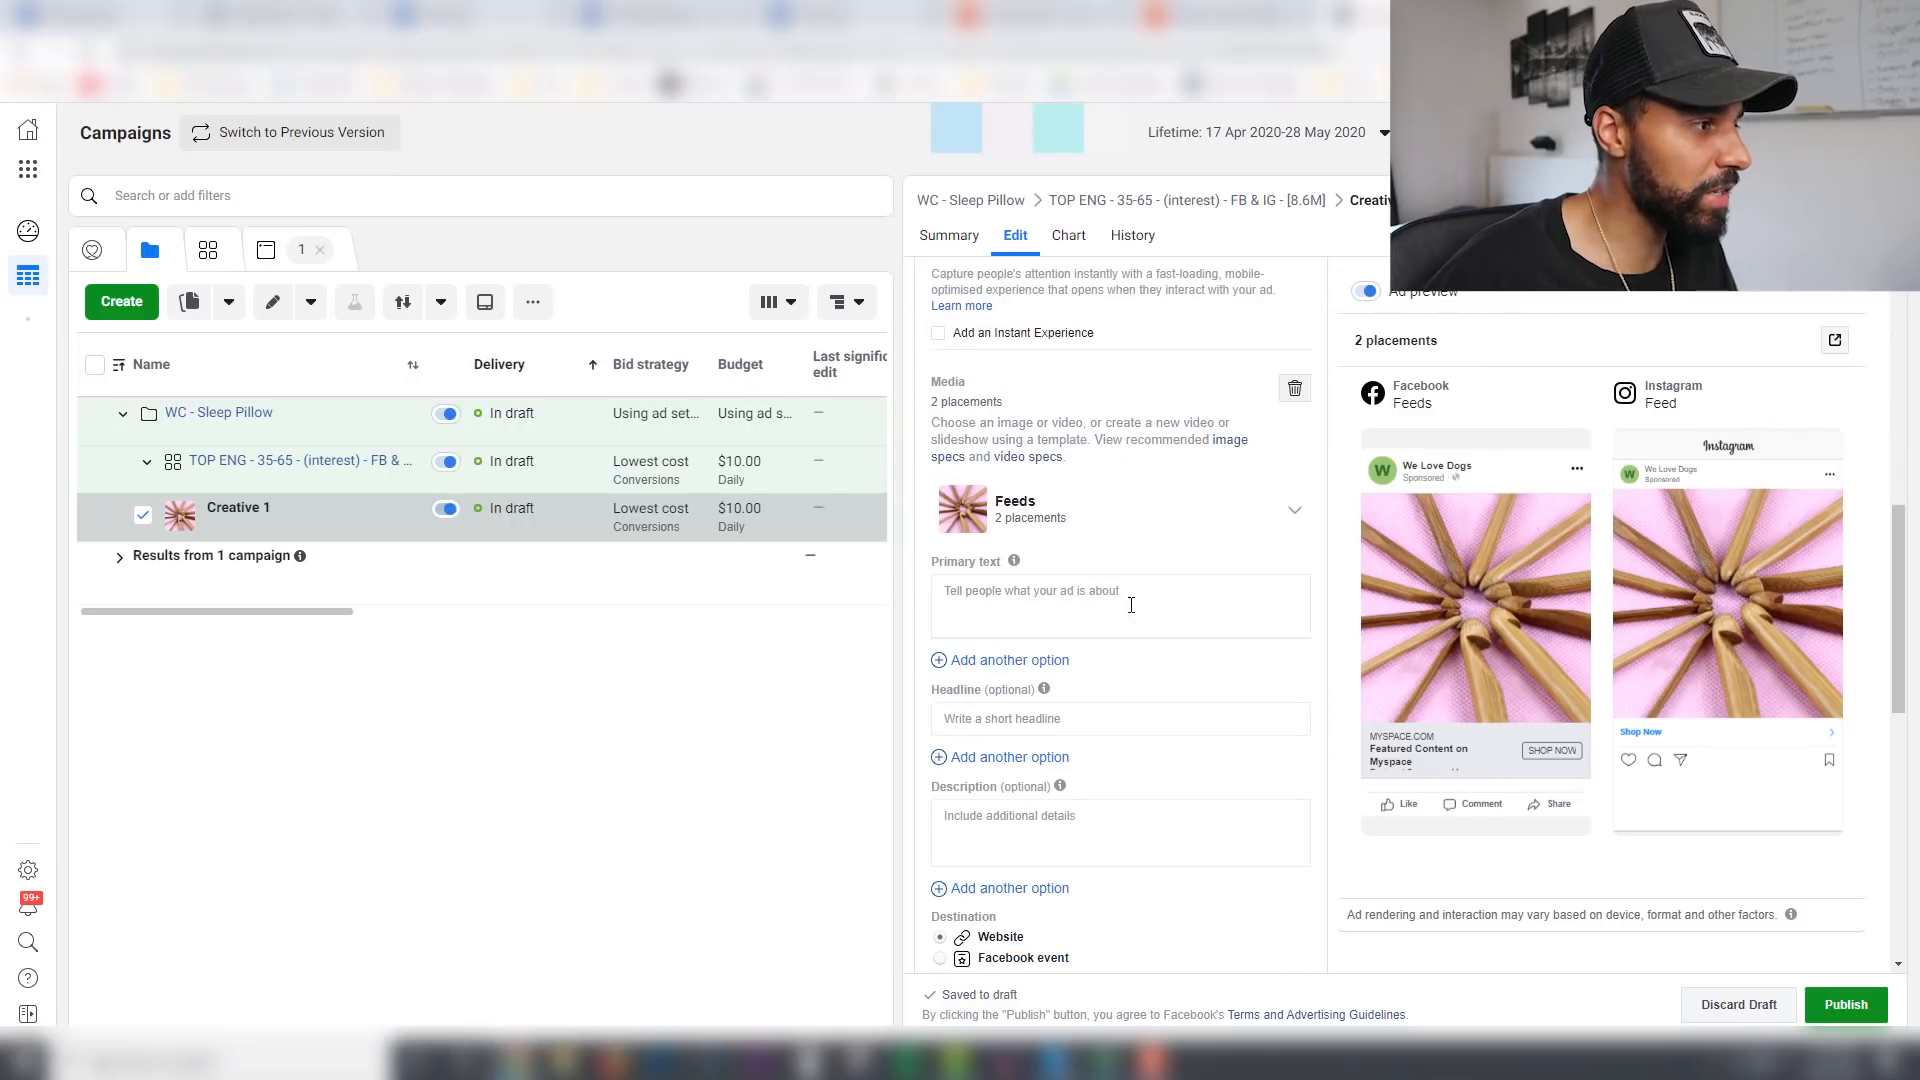
click(1083, 601)
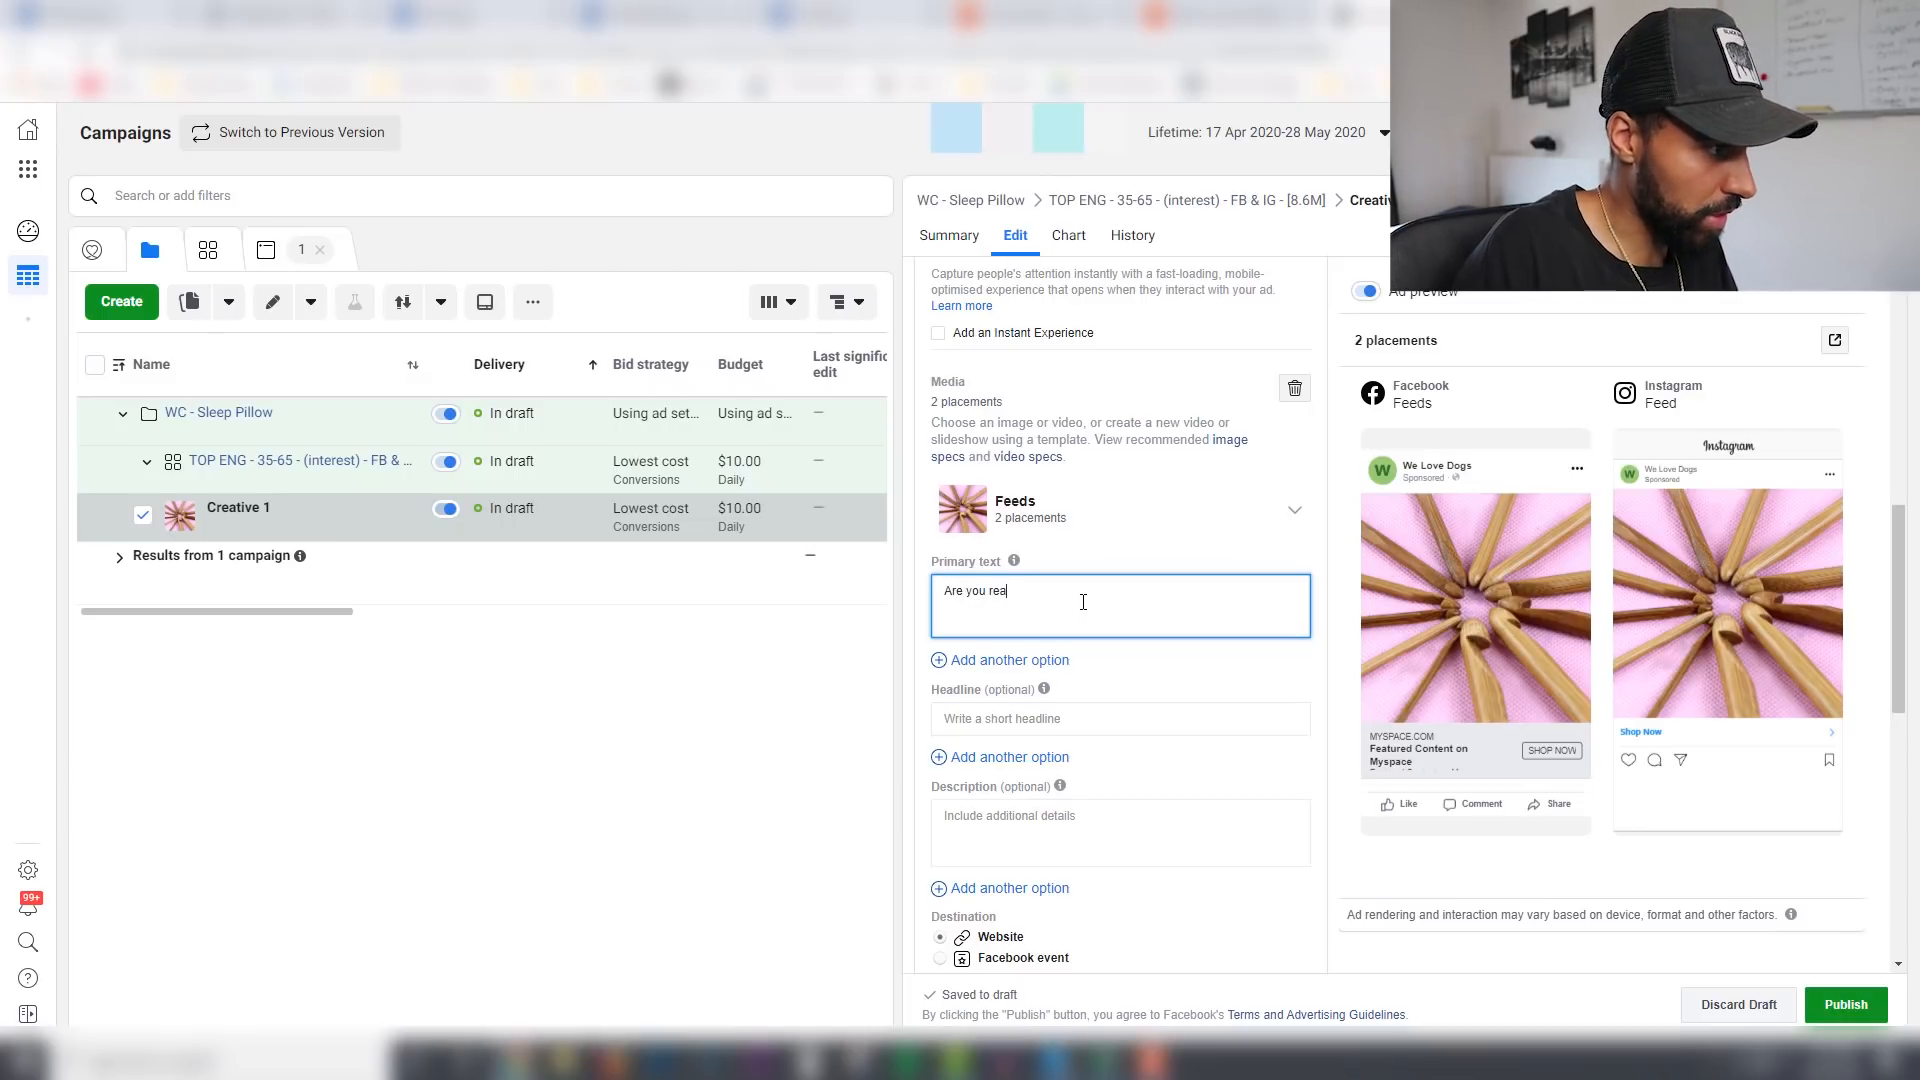
text(Are you ready for yo)
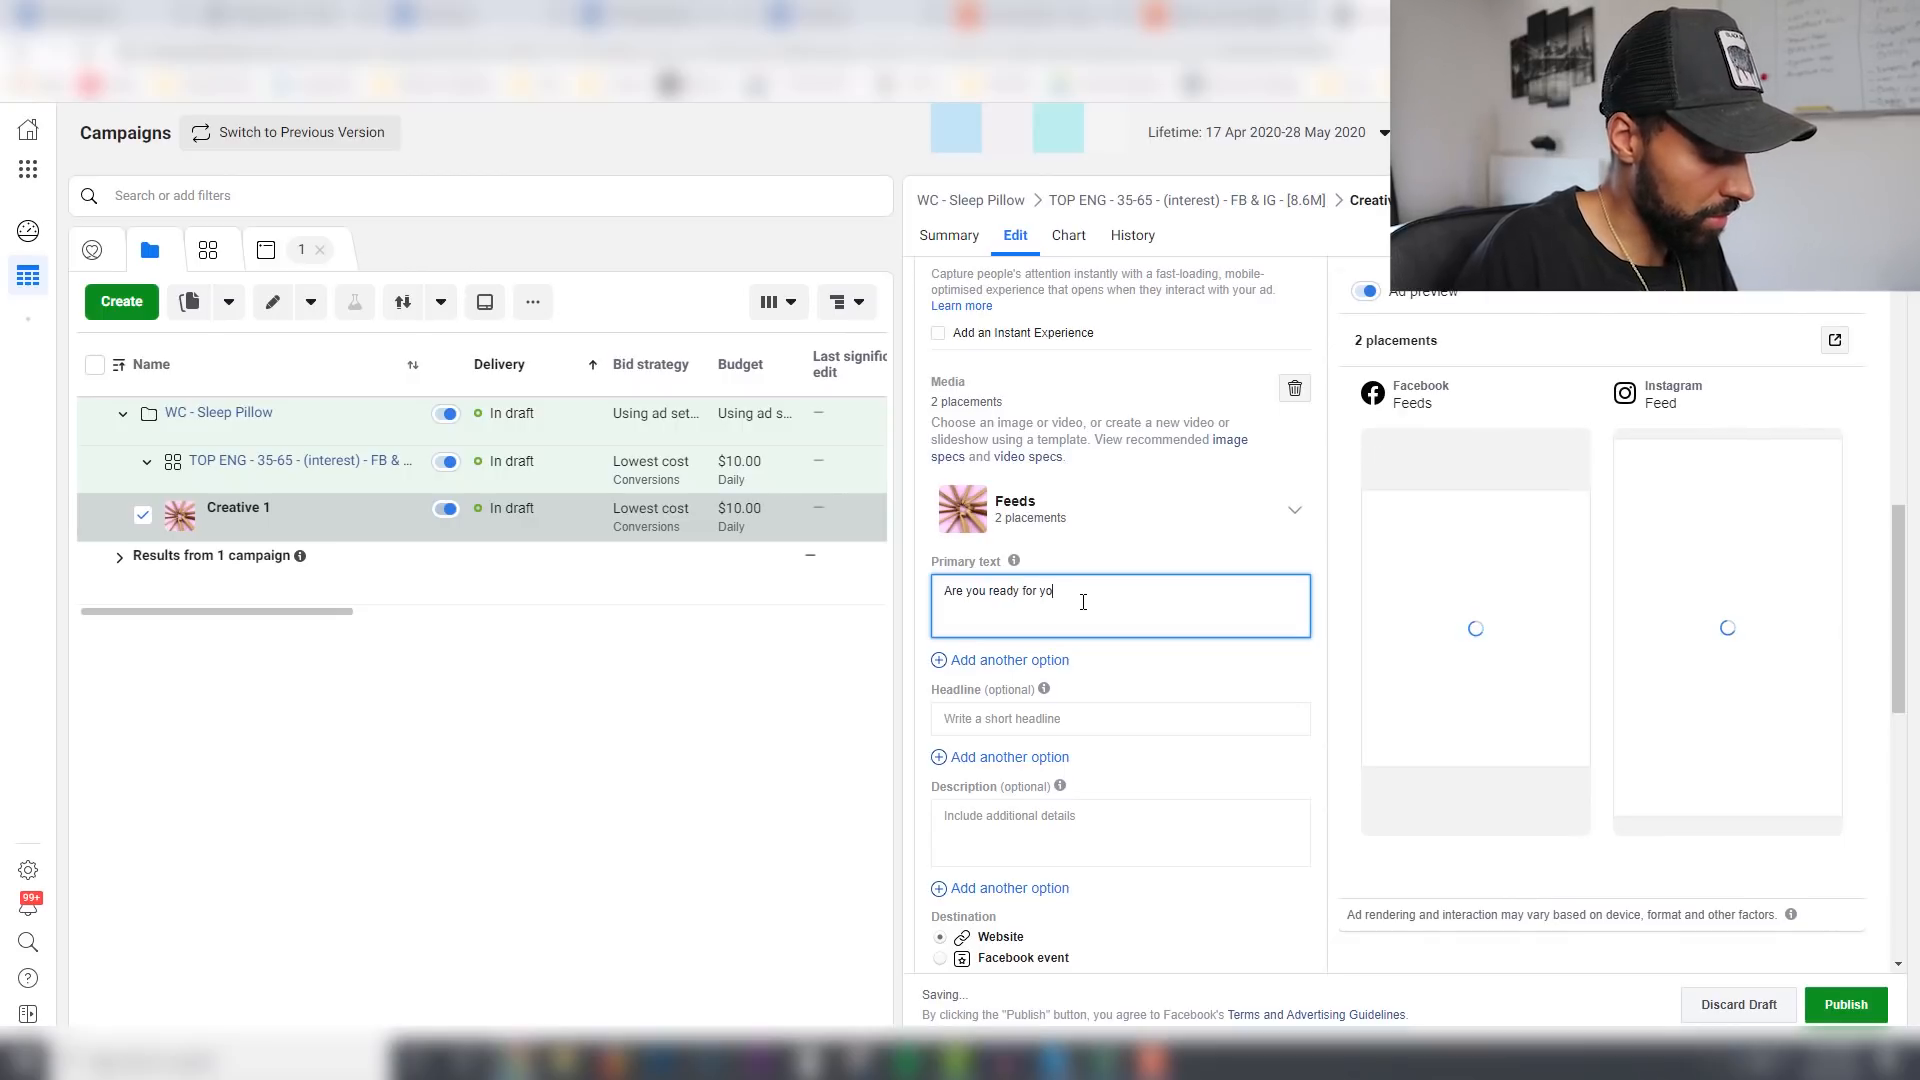
text(ur BEST nig)
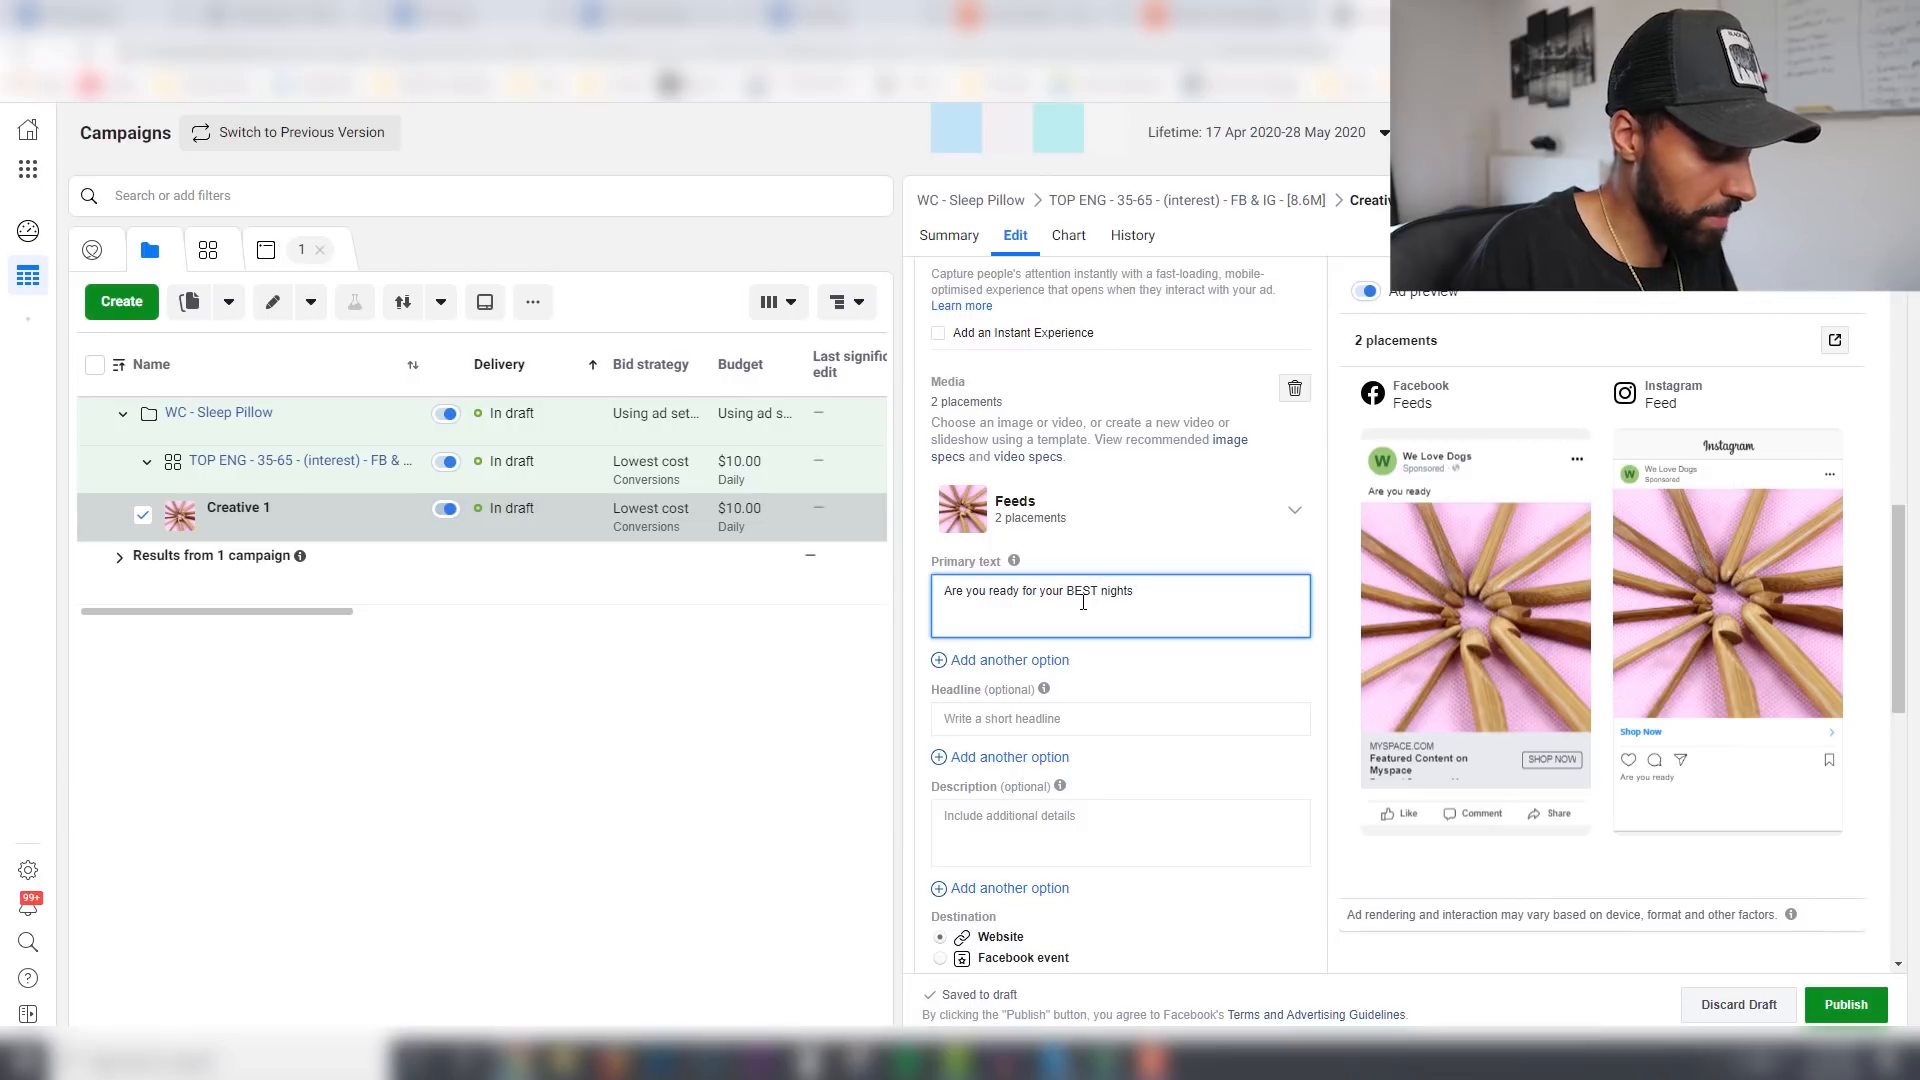
text(hts sleep?)
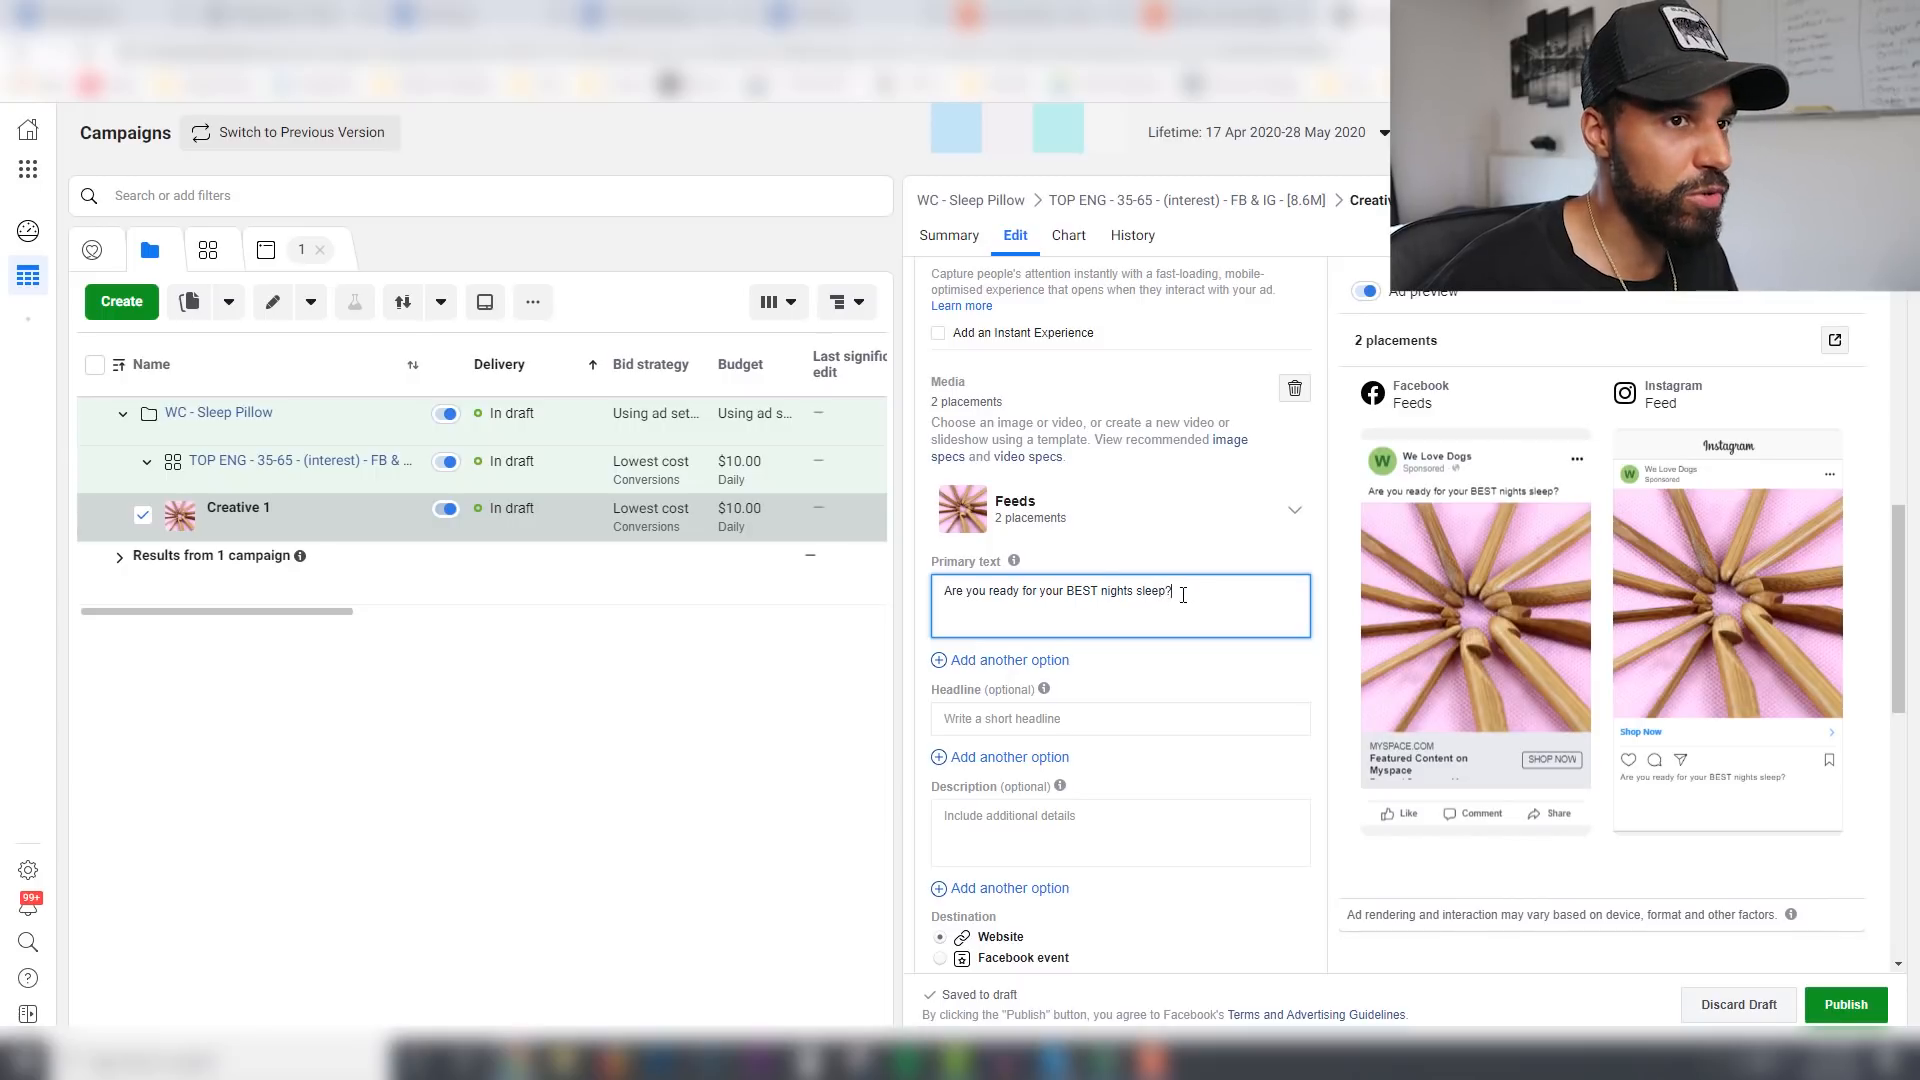
key(alt+Tab)
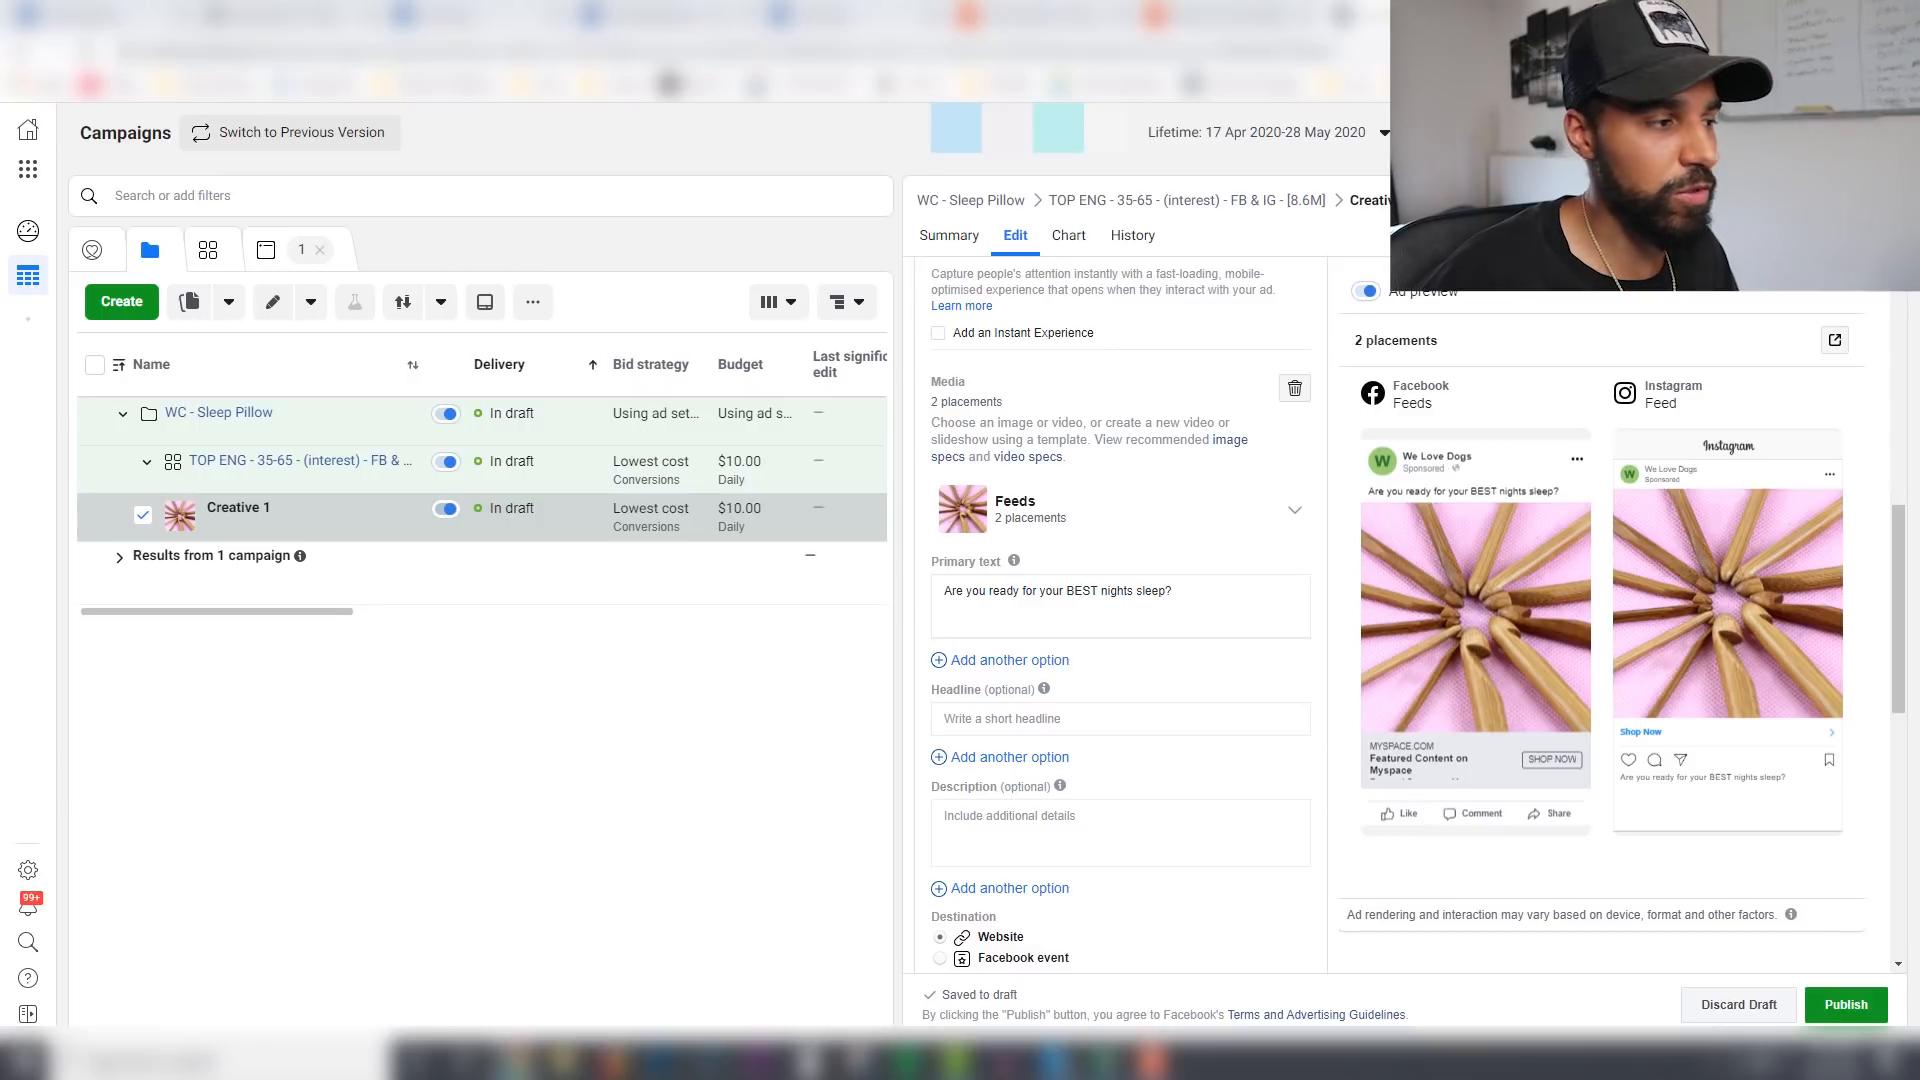
Step: Replace the whole primary text with "Find out why millions of people are sleeping BETTER with this pillow"
click(1172, 600)
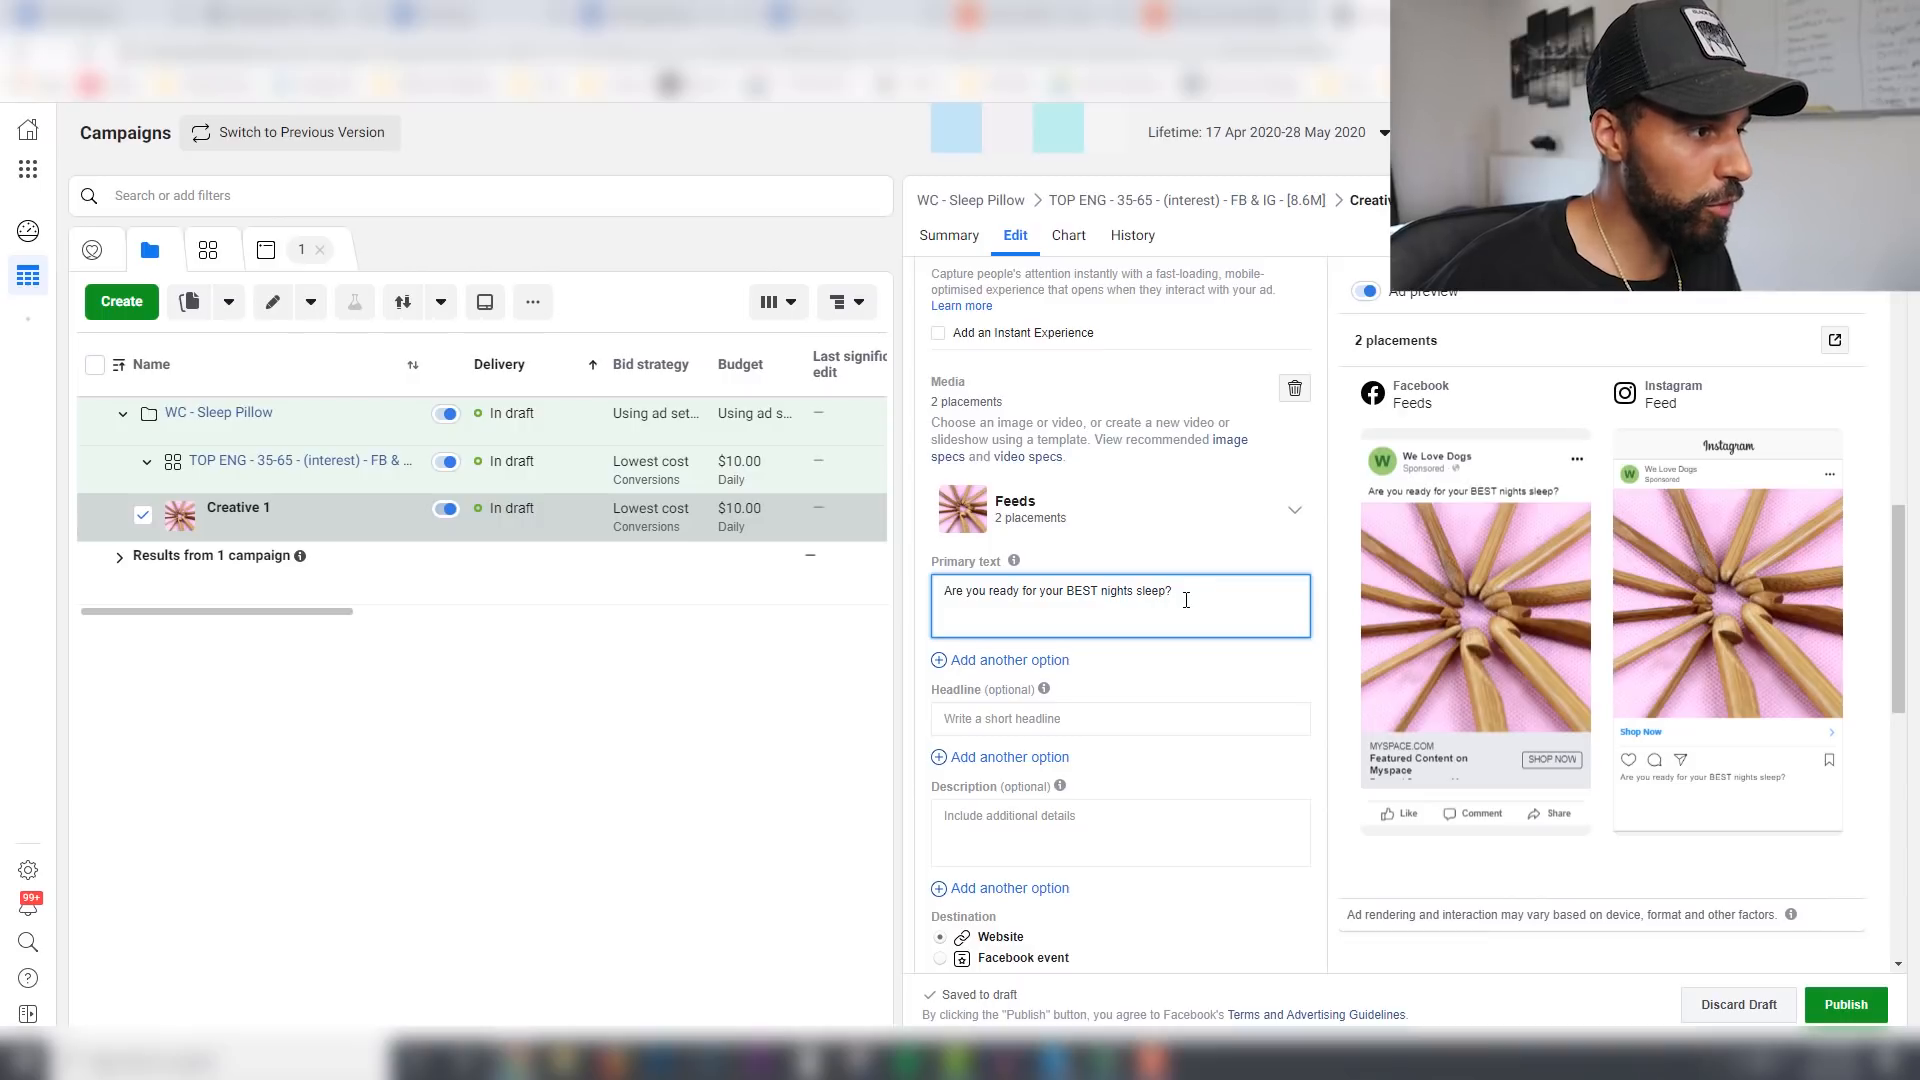
key(ctrl+a)
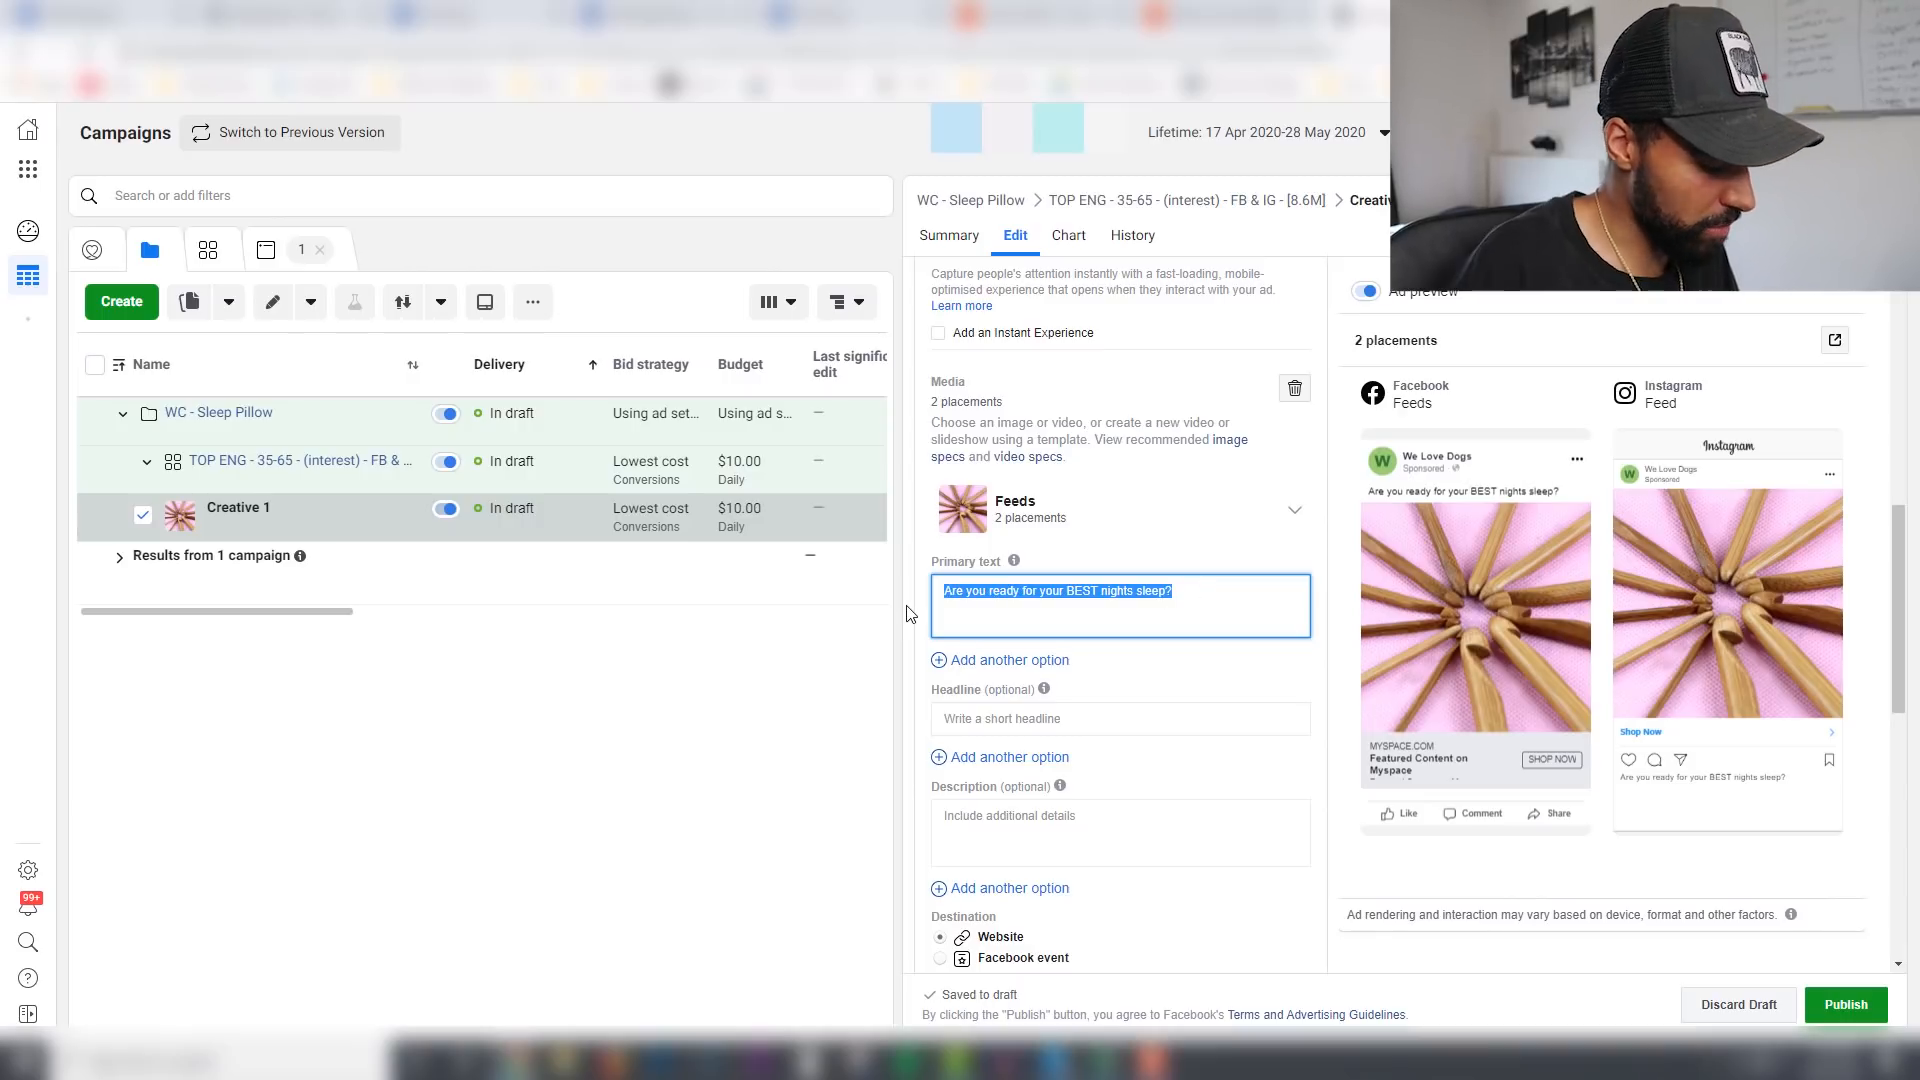
text(Fin)
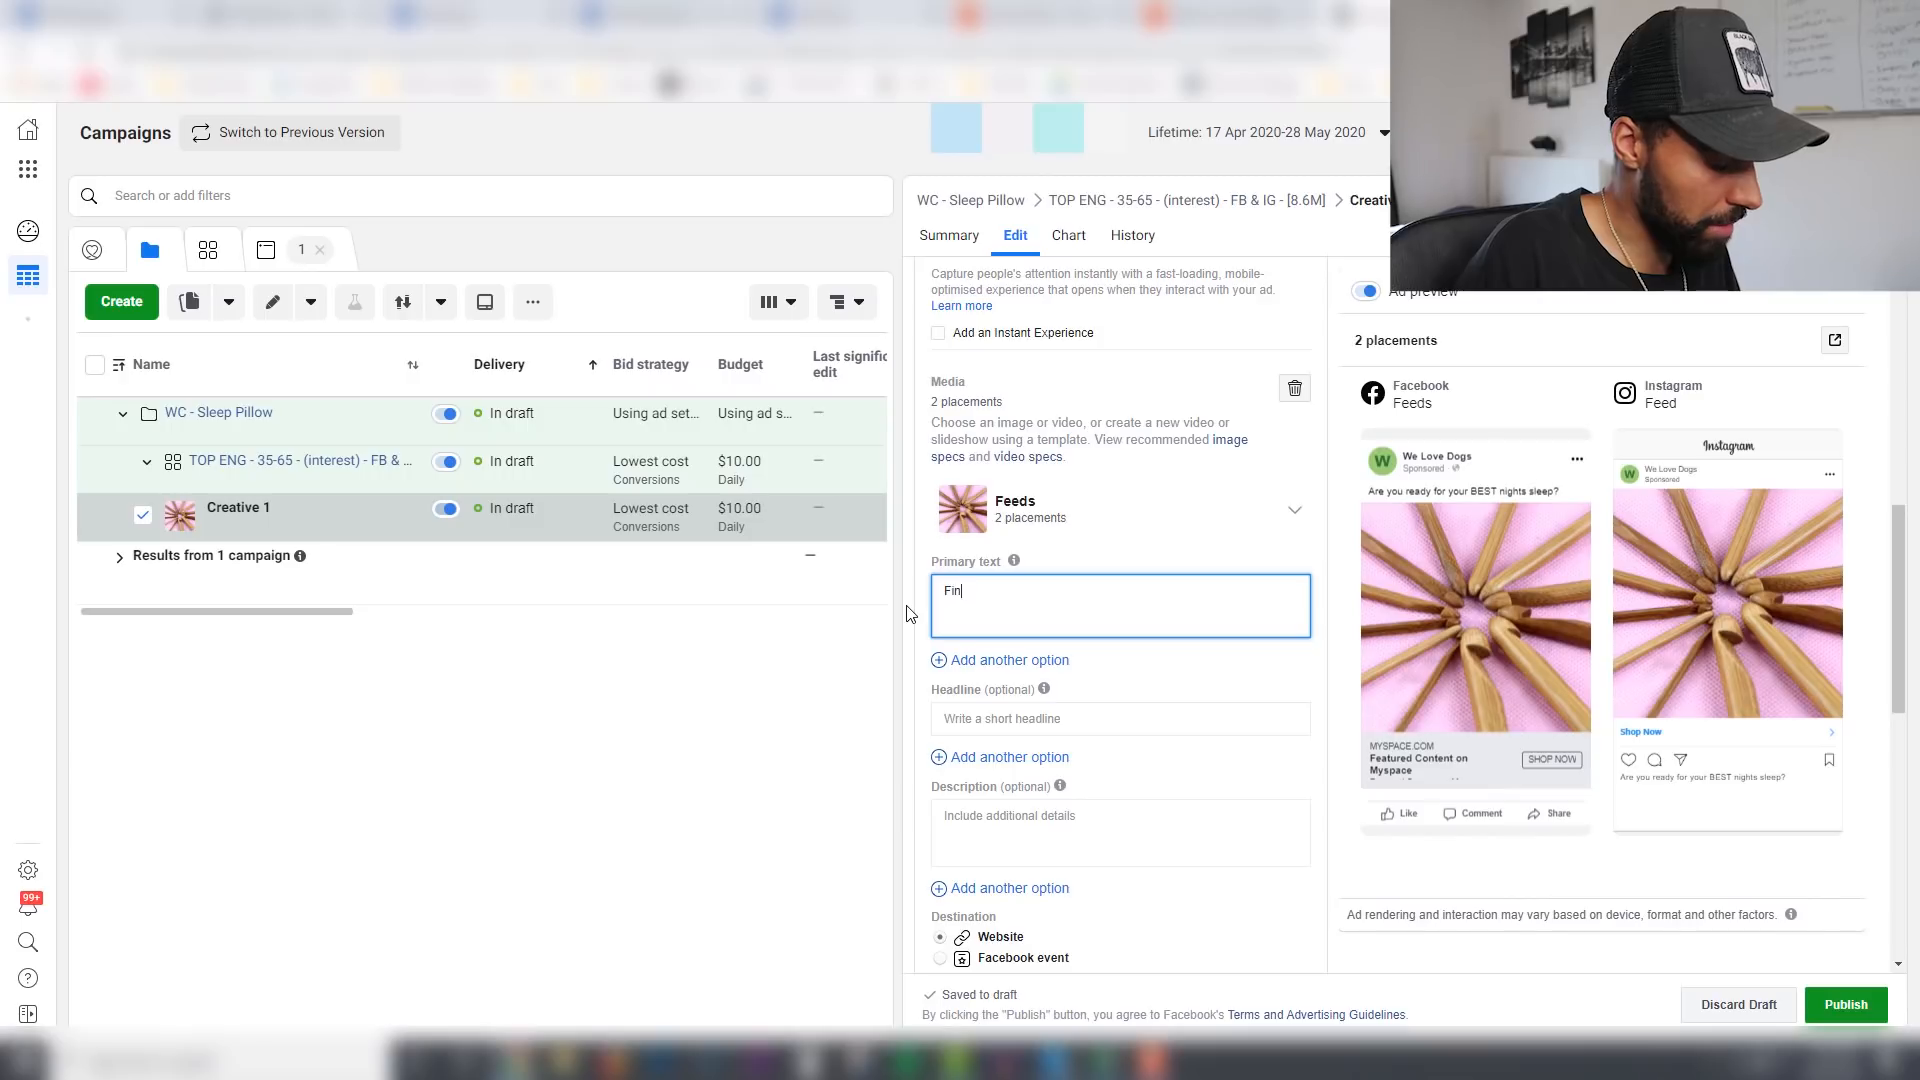
text(d out why)
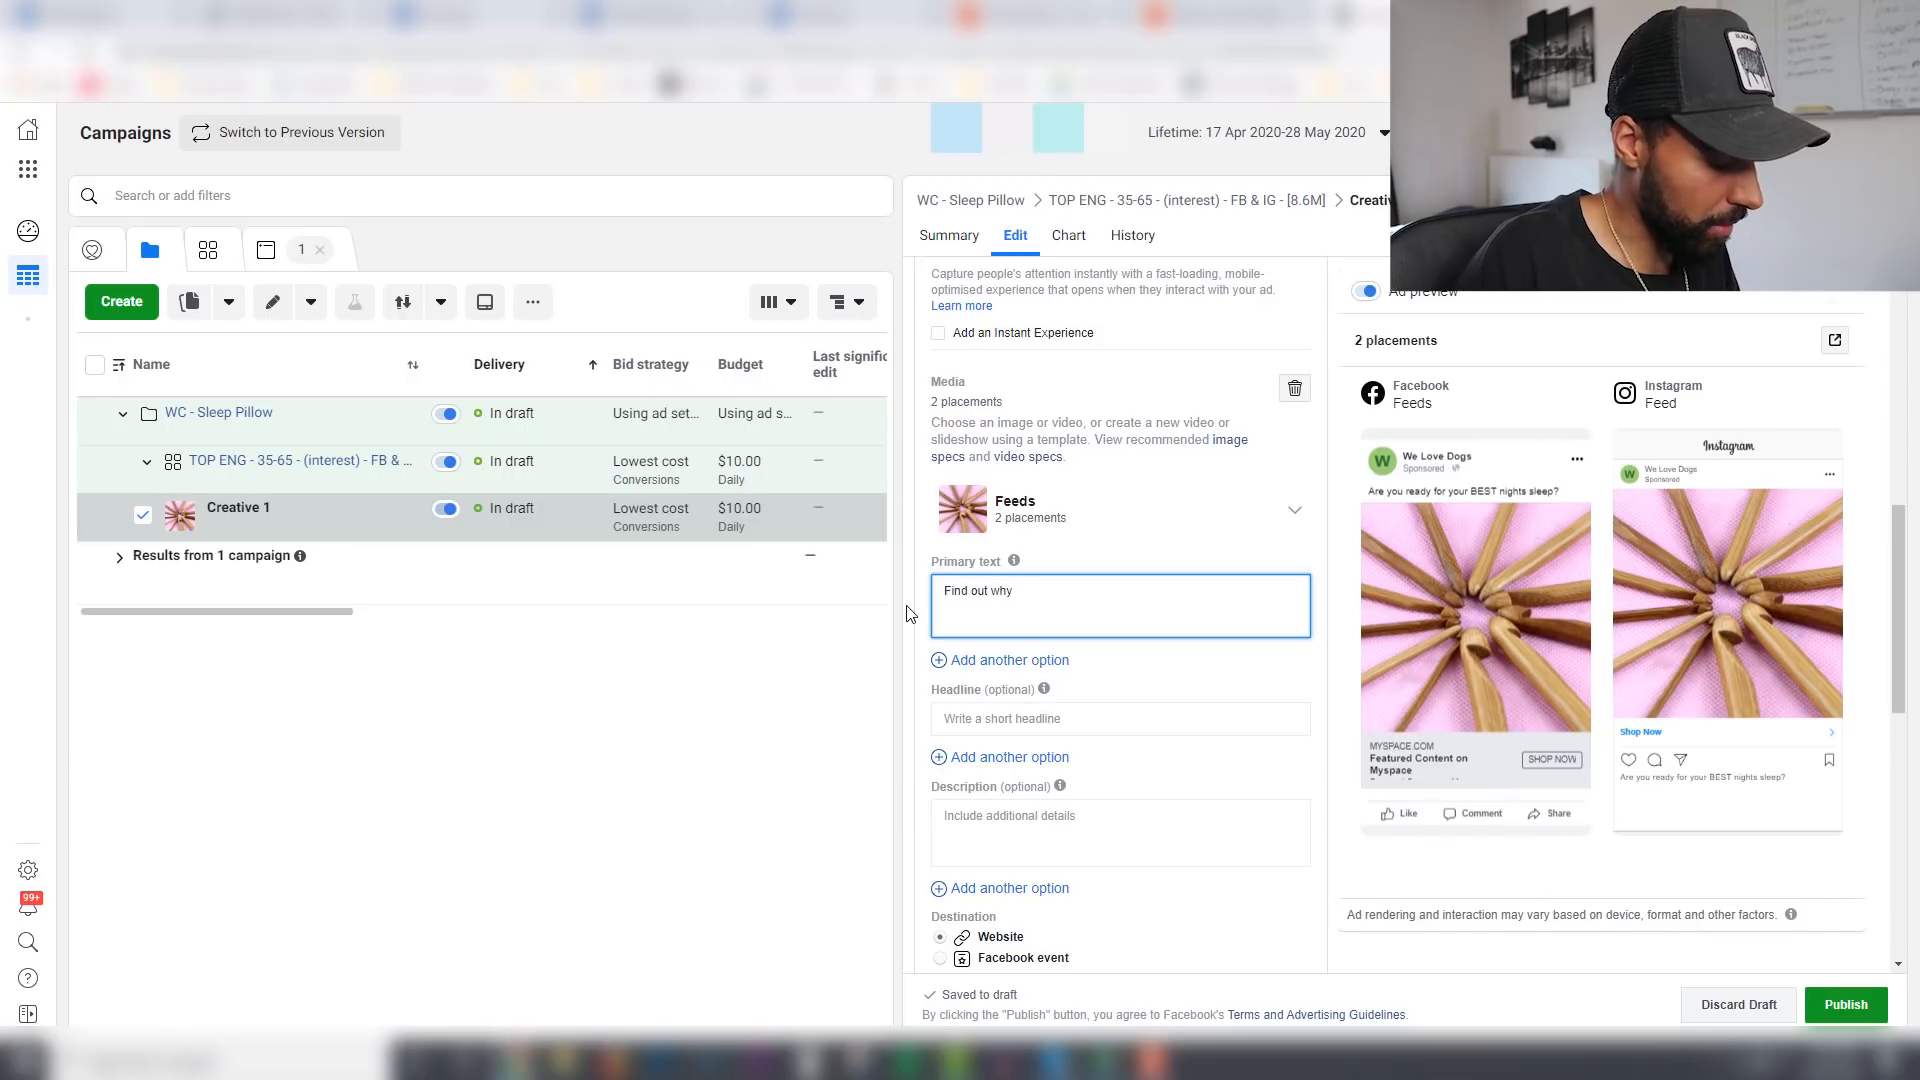
text( millions of)
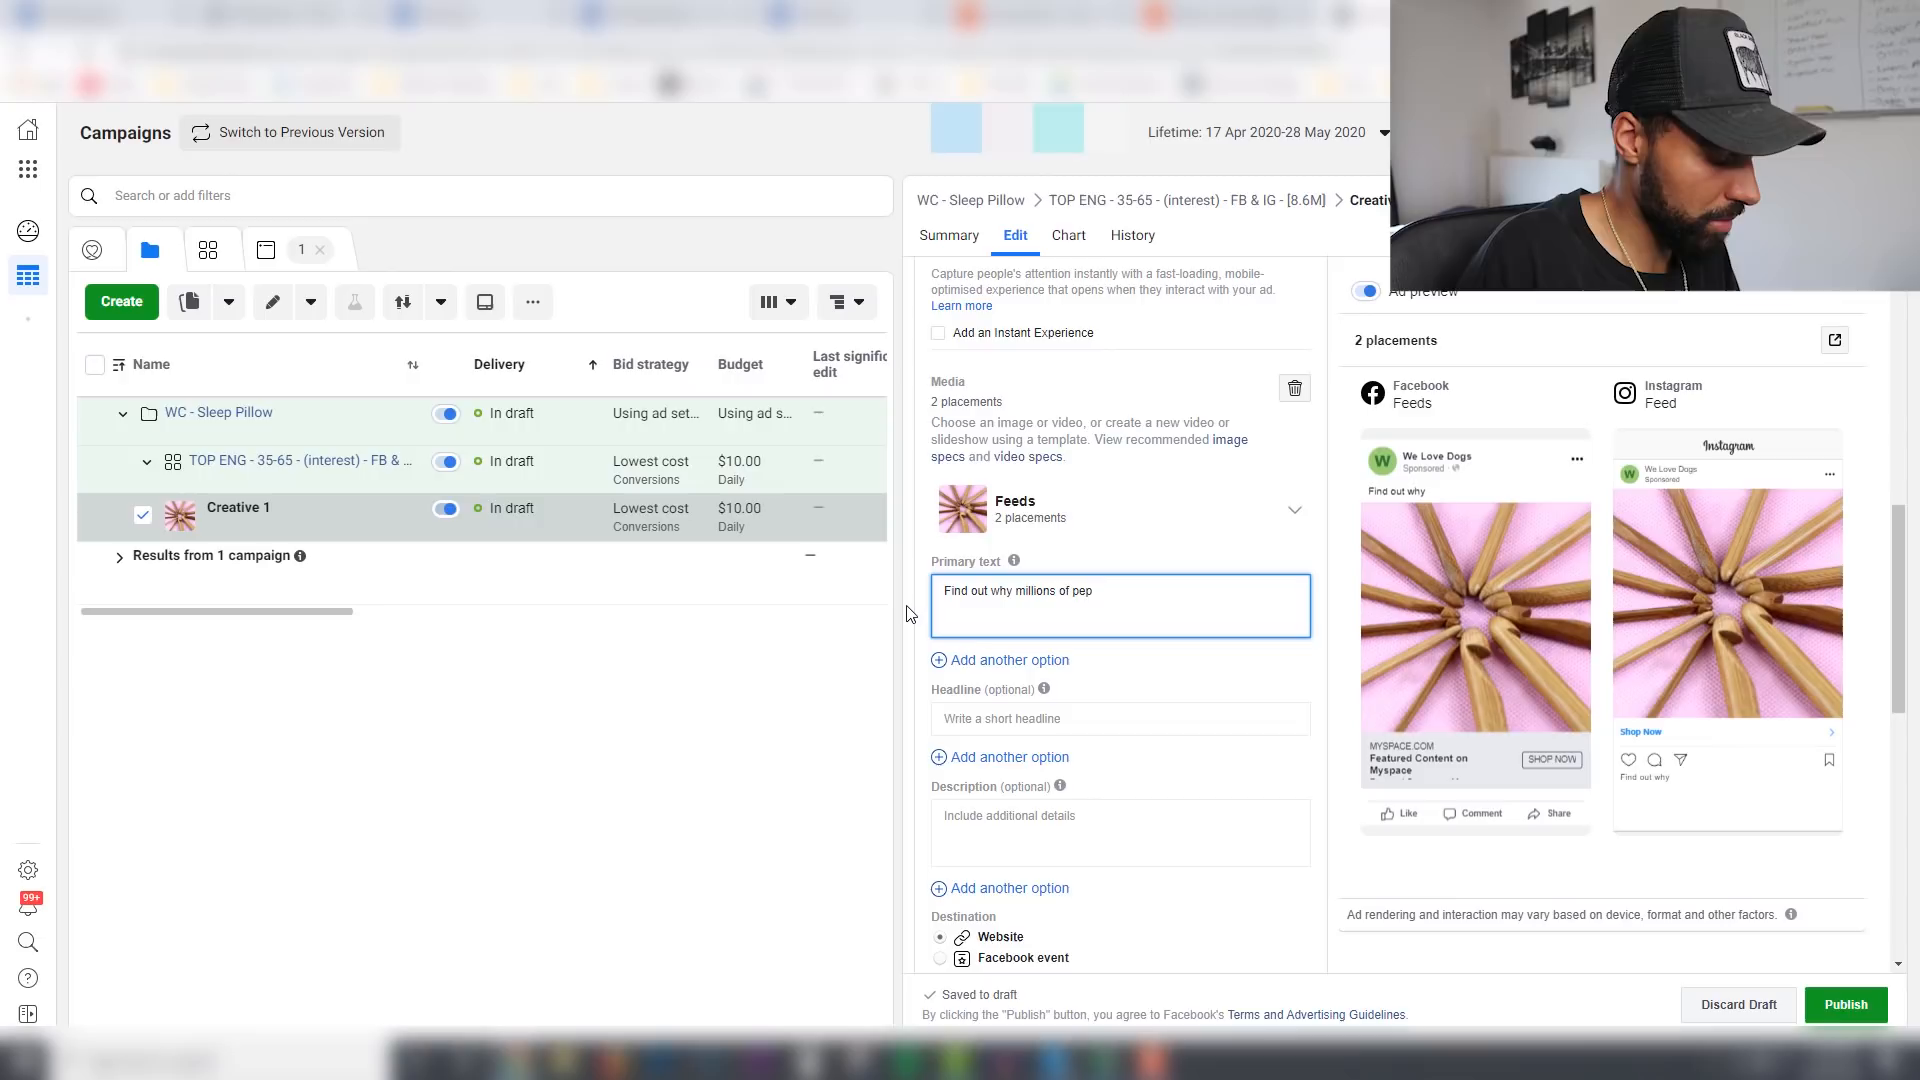
text( pep)
key(BackSpace)
text(ople are)
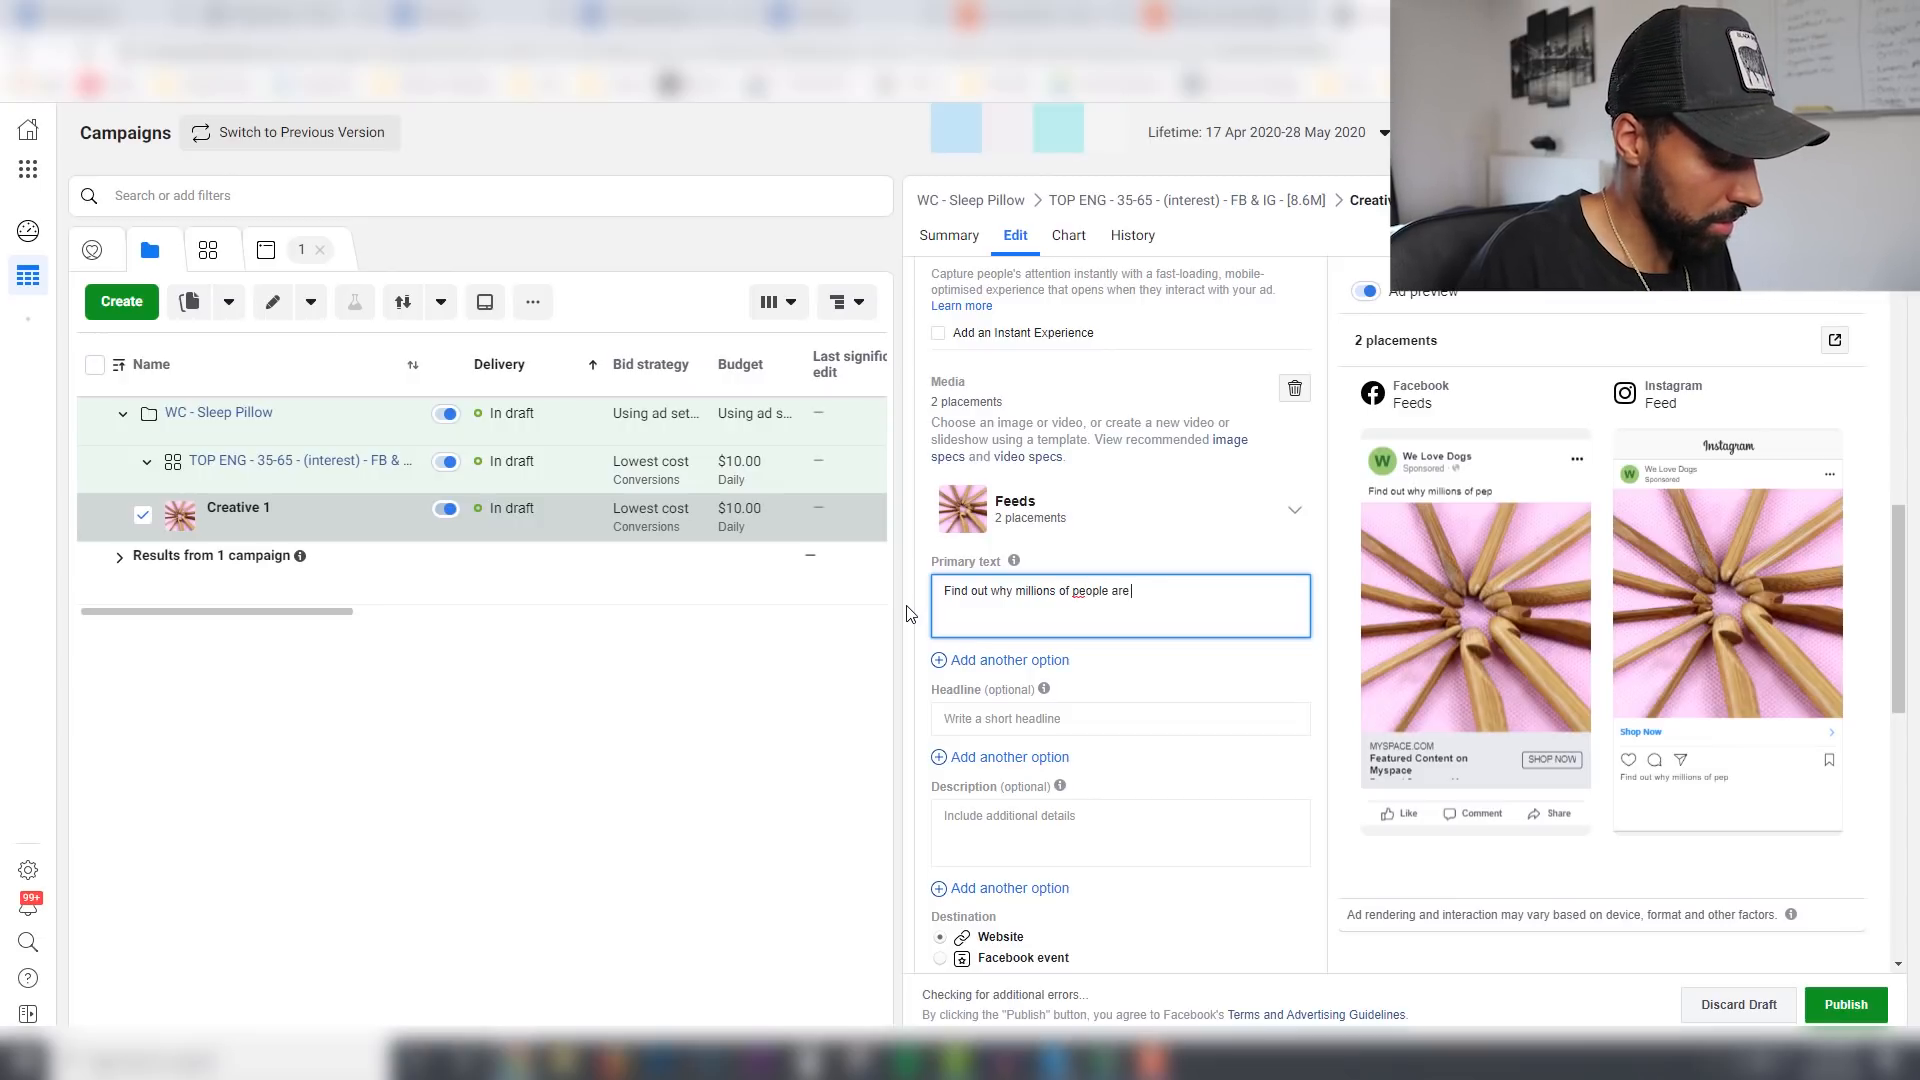
text( sleeping BETTER)
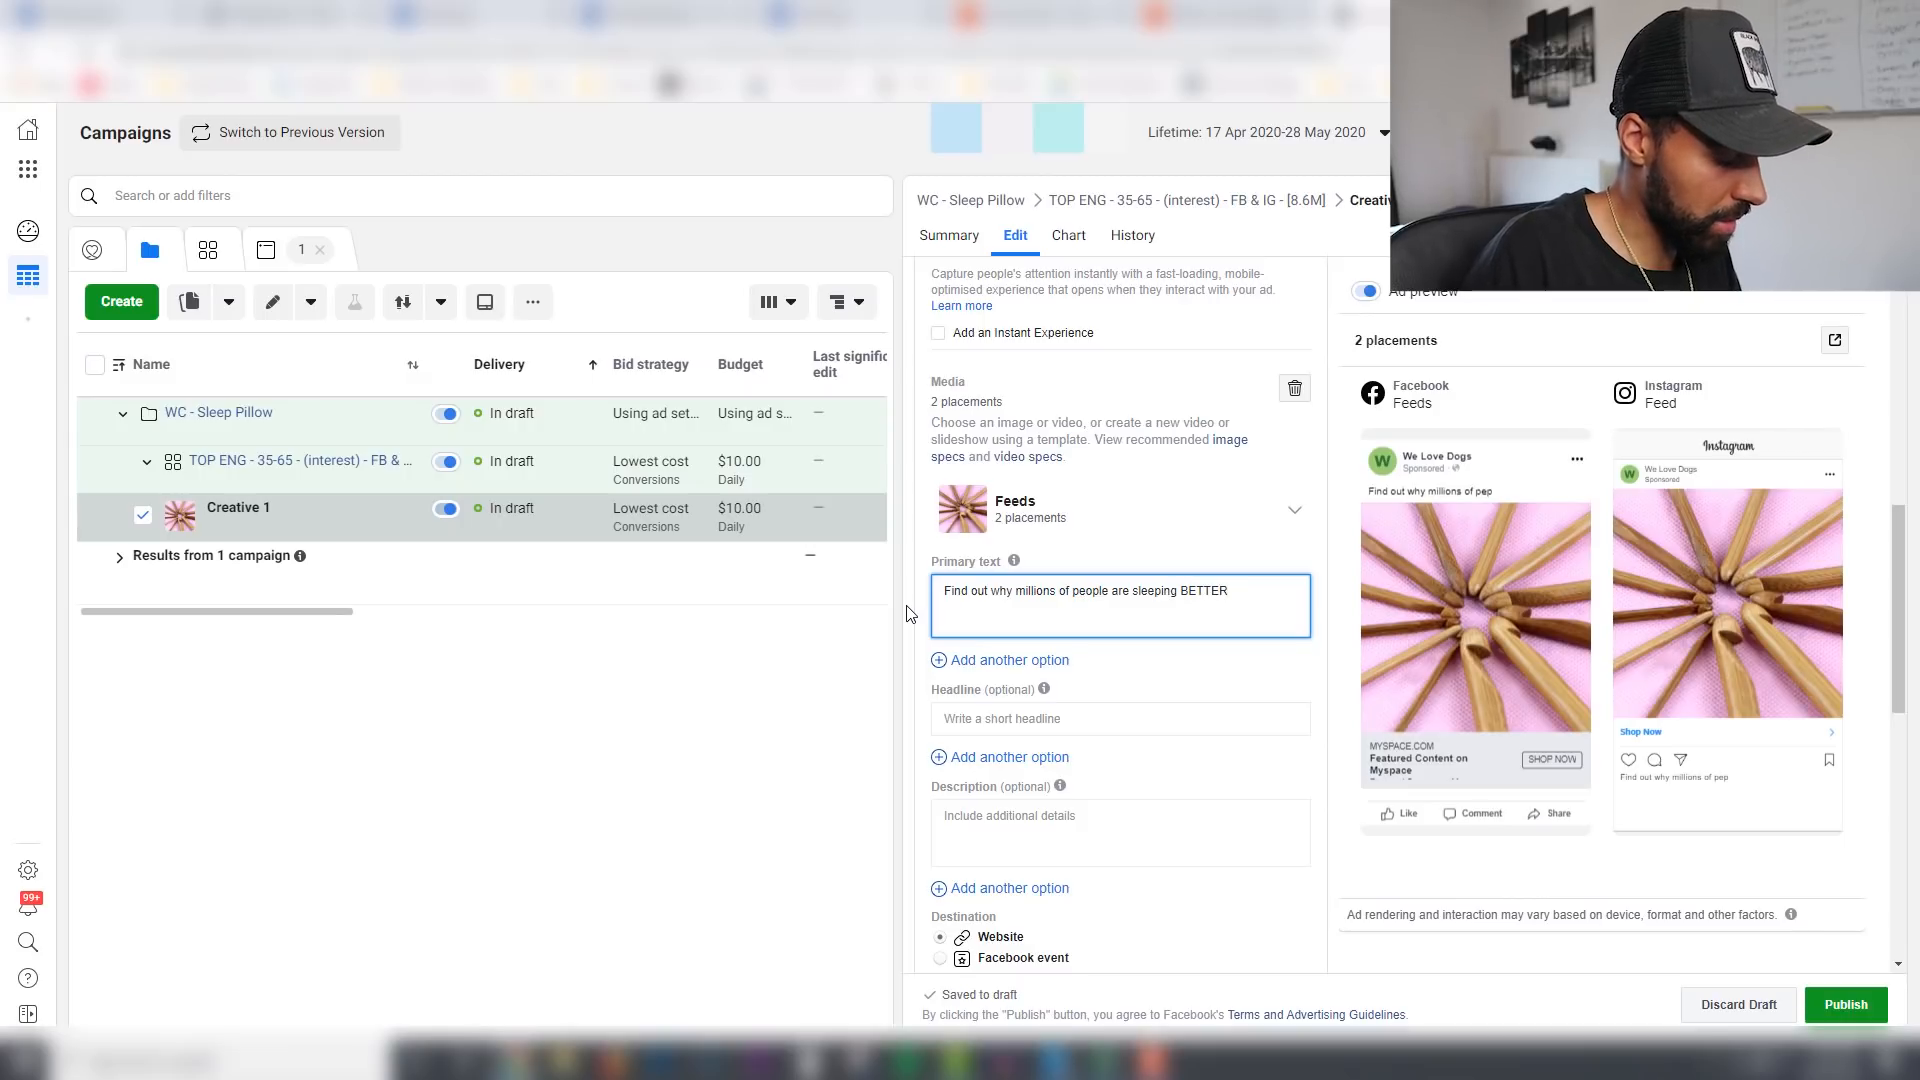
text( with this)
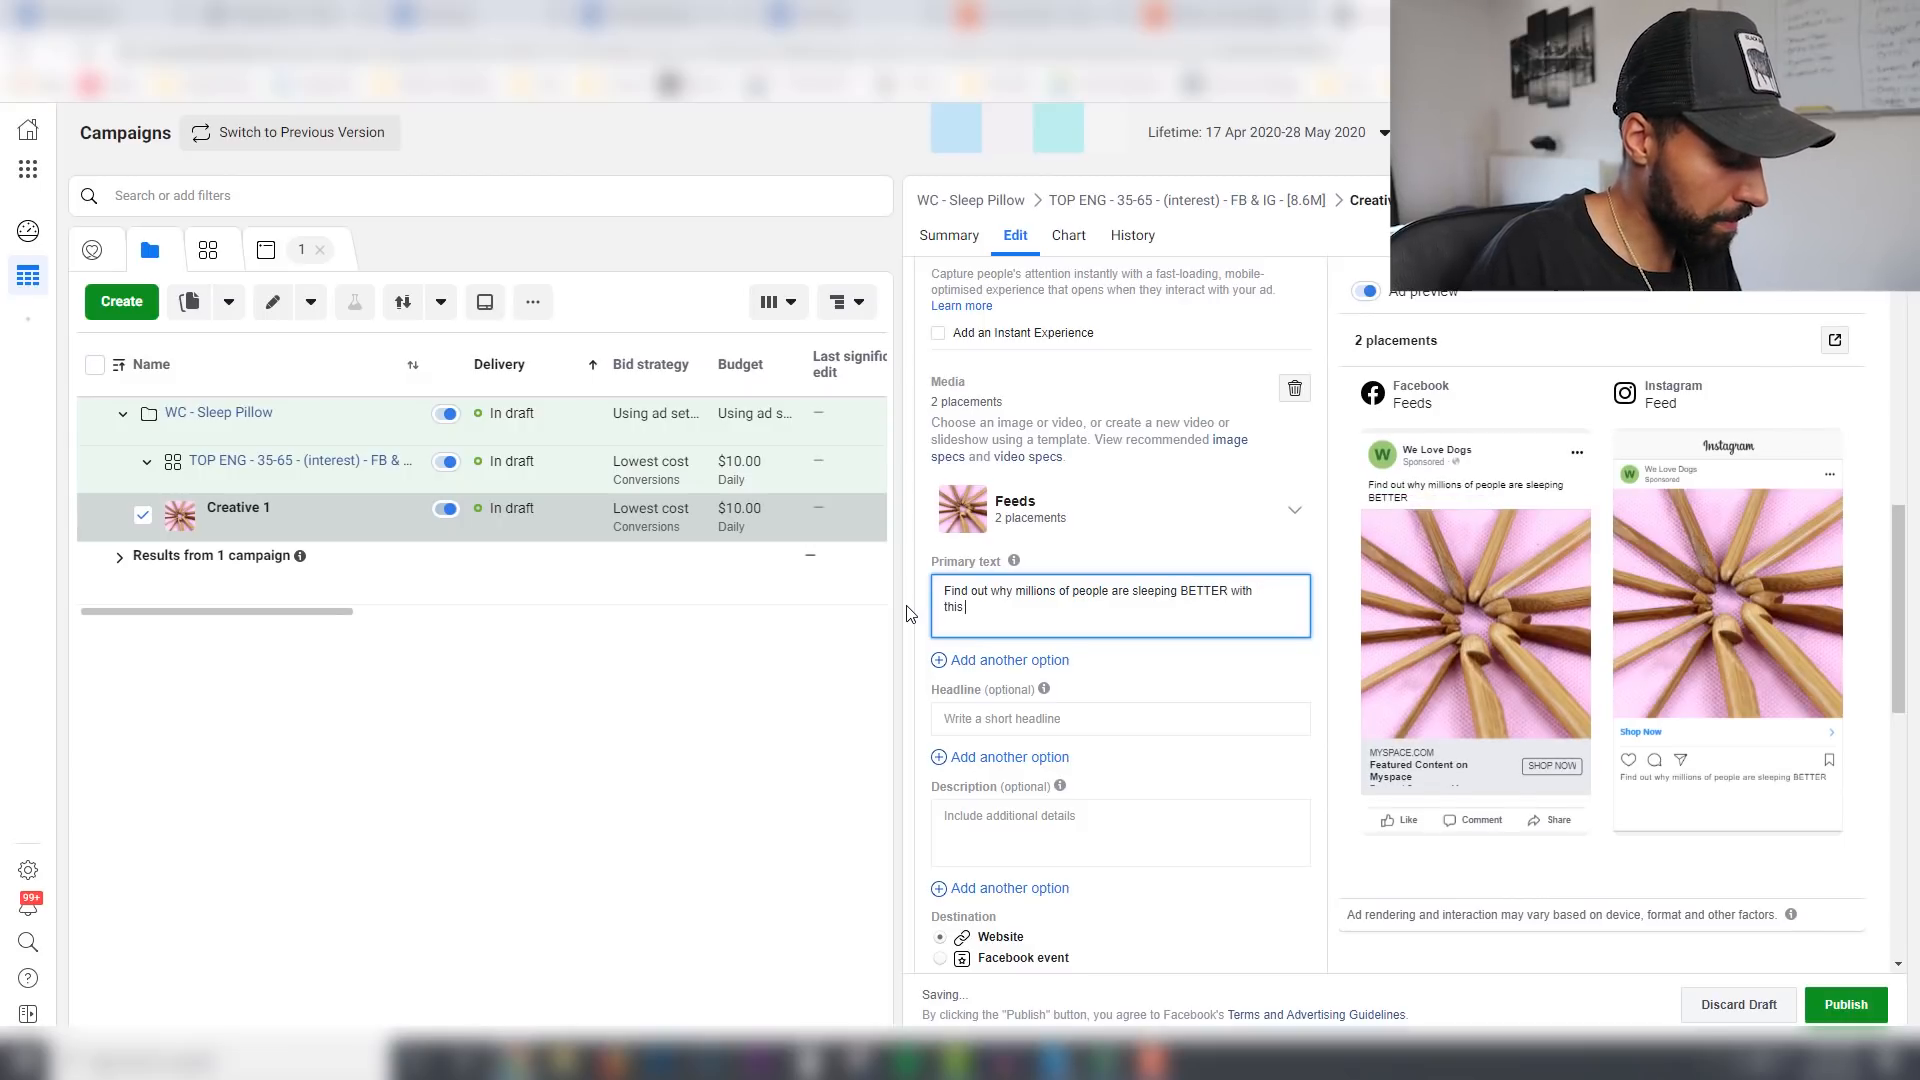
text( pillow)
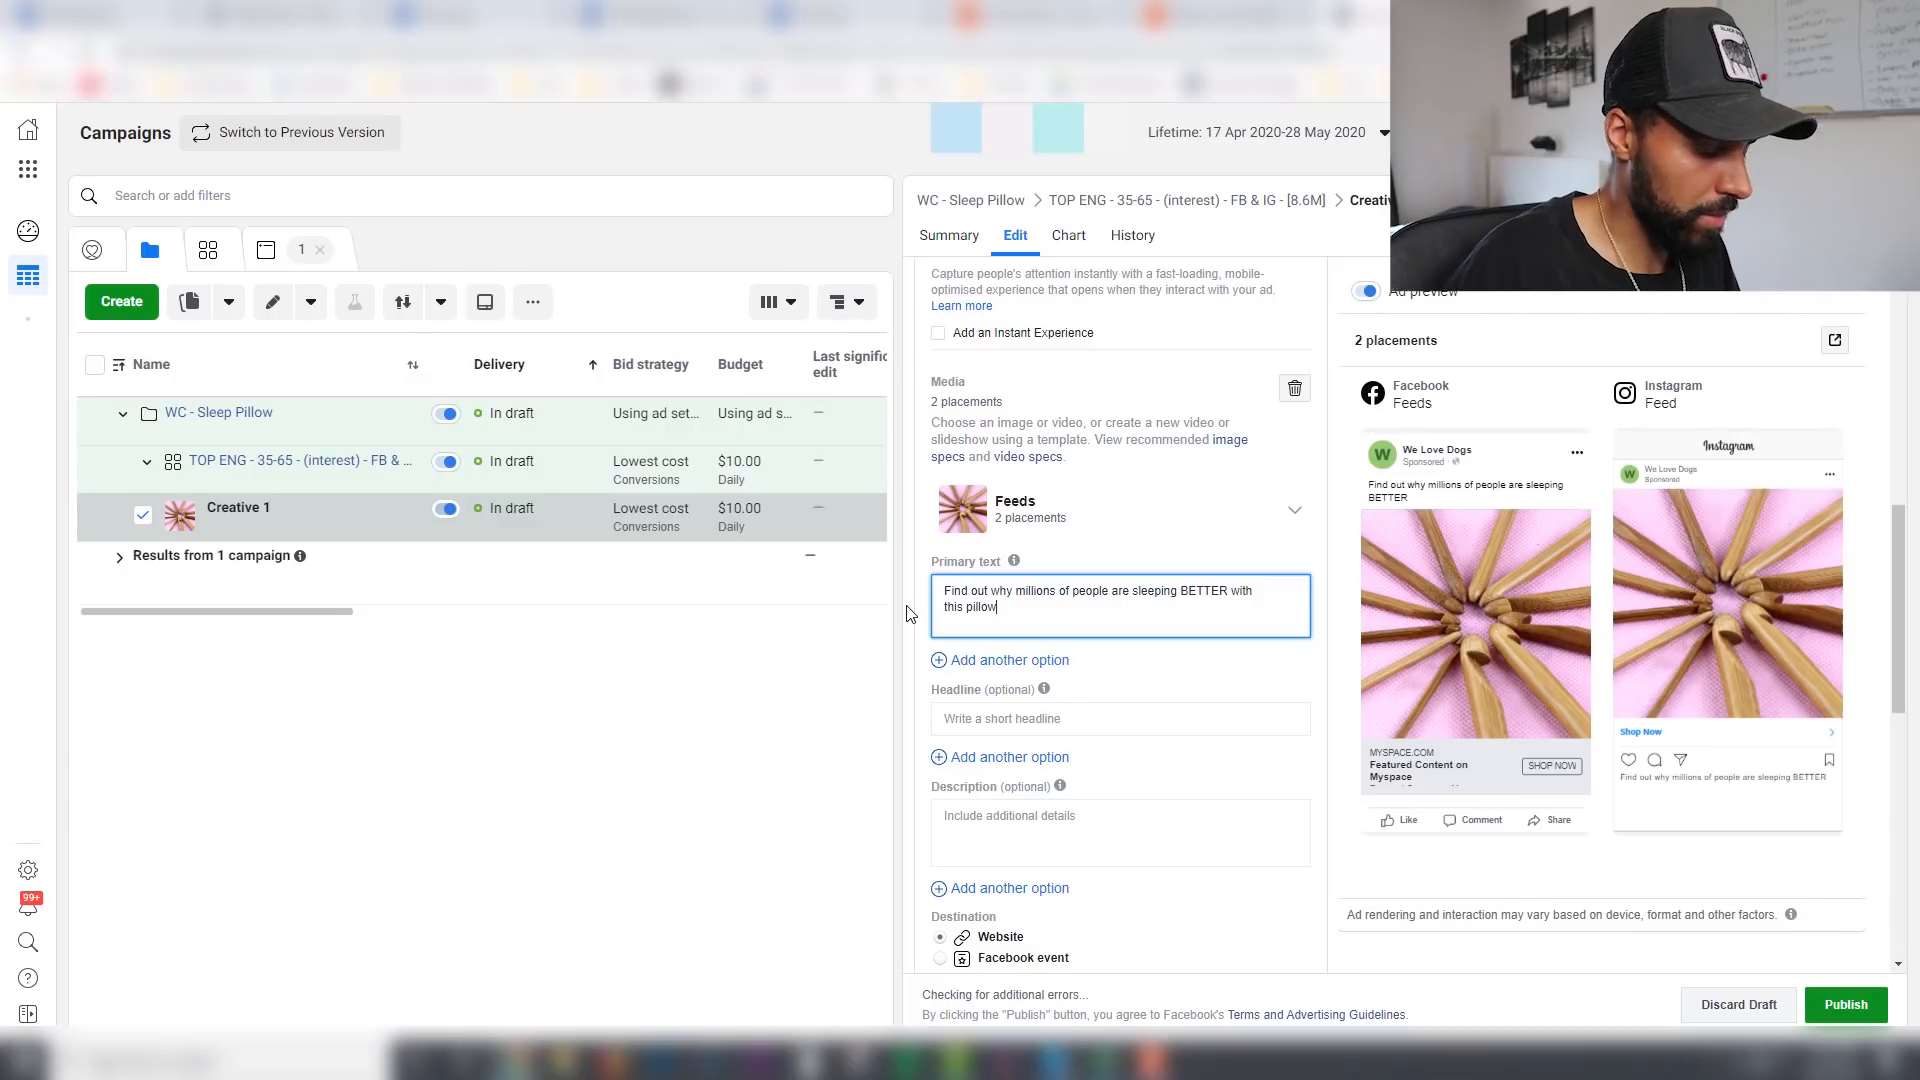
text(?)
key(BackSpace)
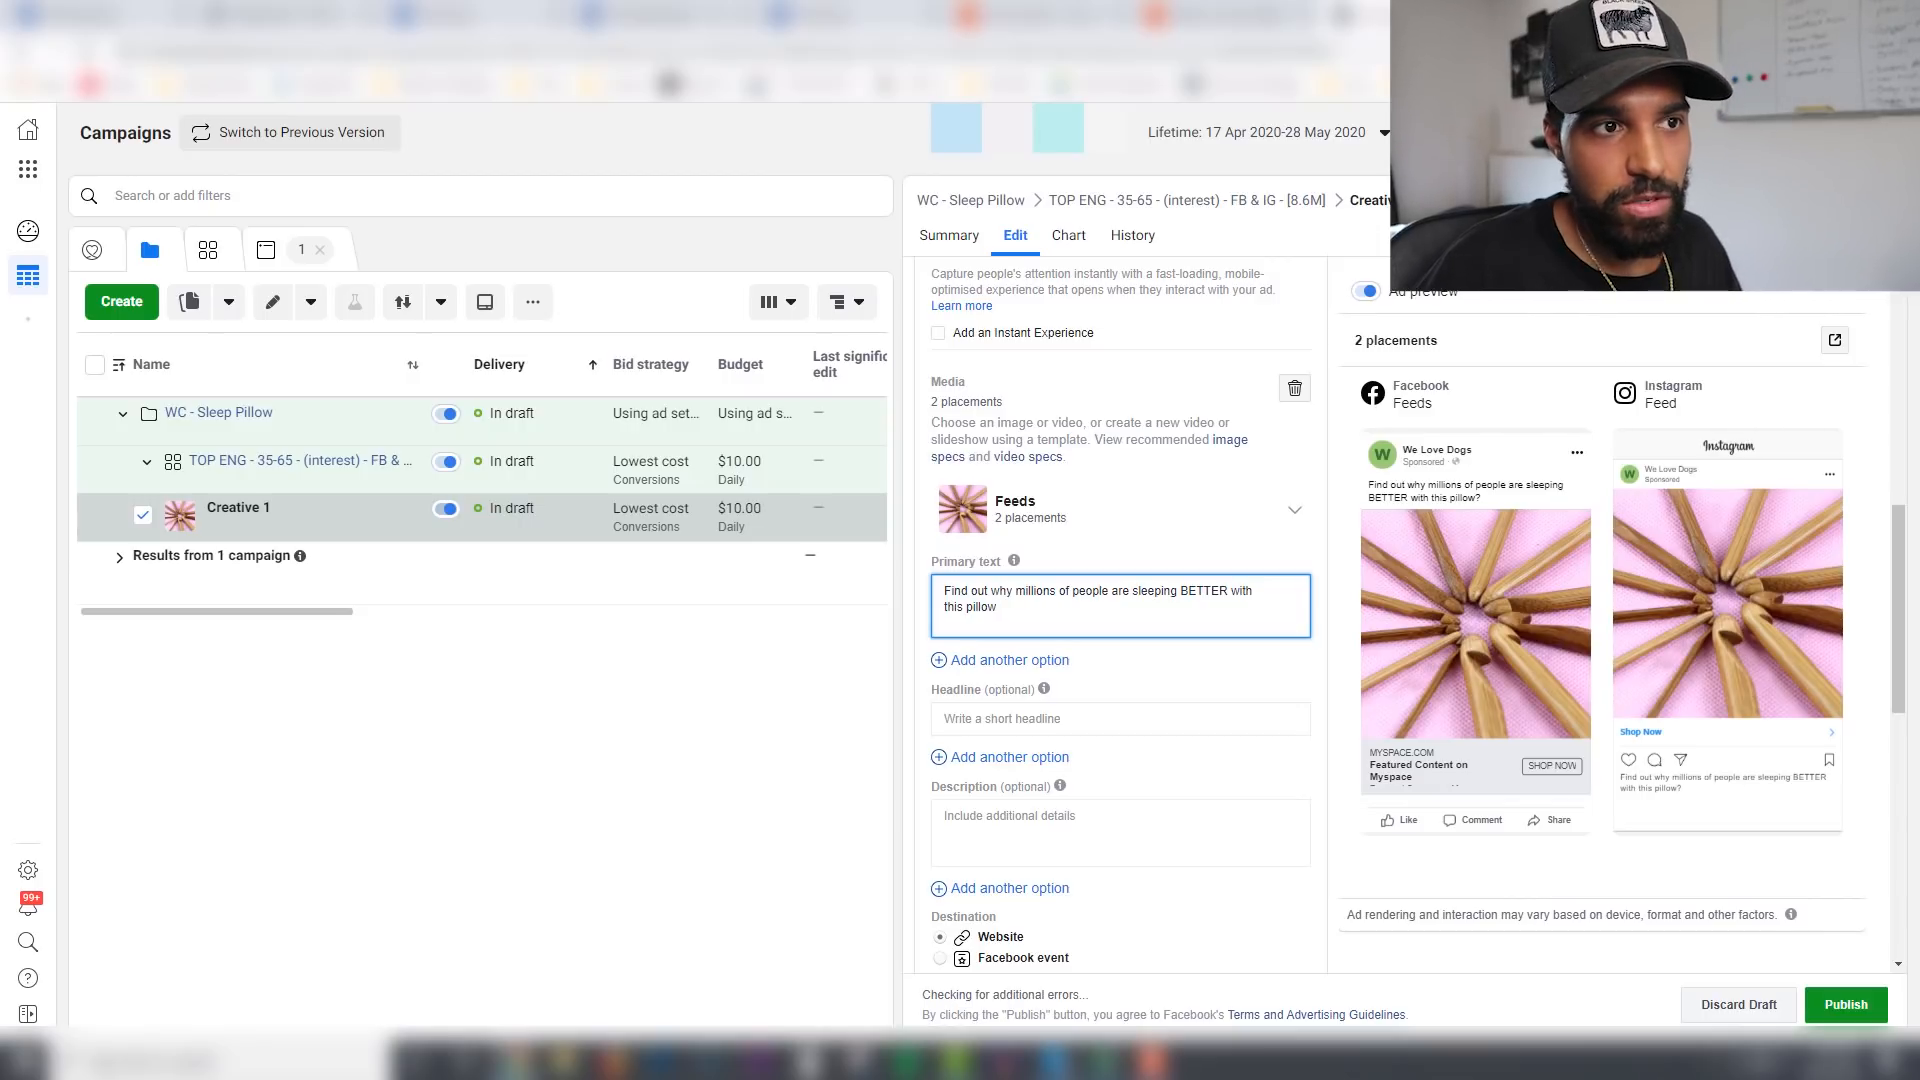
Step: Append a 💤 emoji after "this pillow" in the primary text and leave a blank line below it
key(super+period)
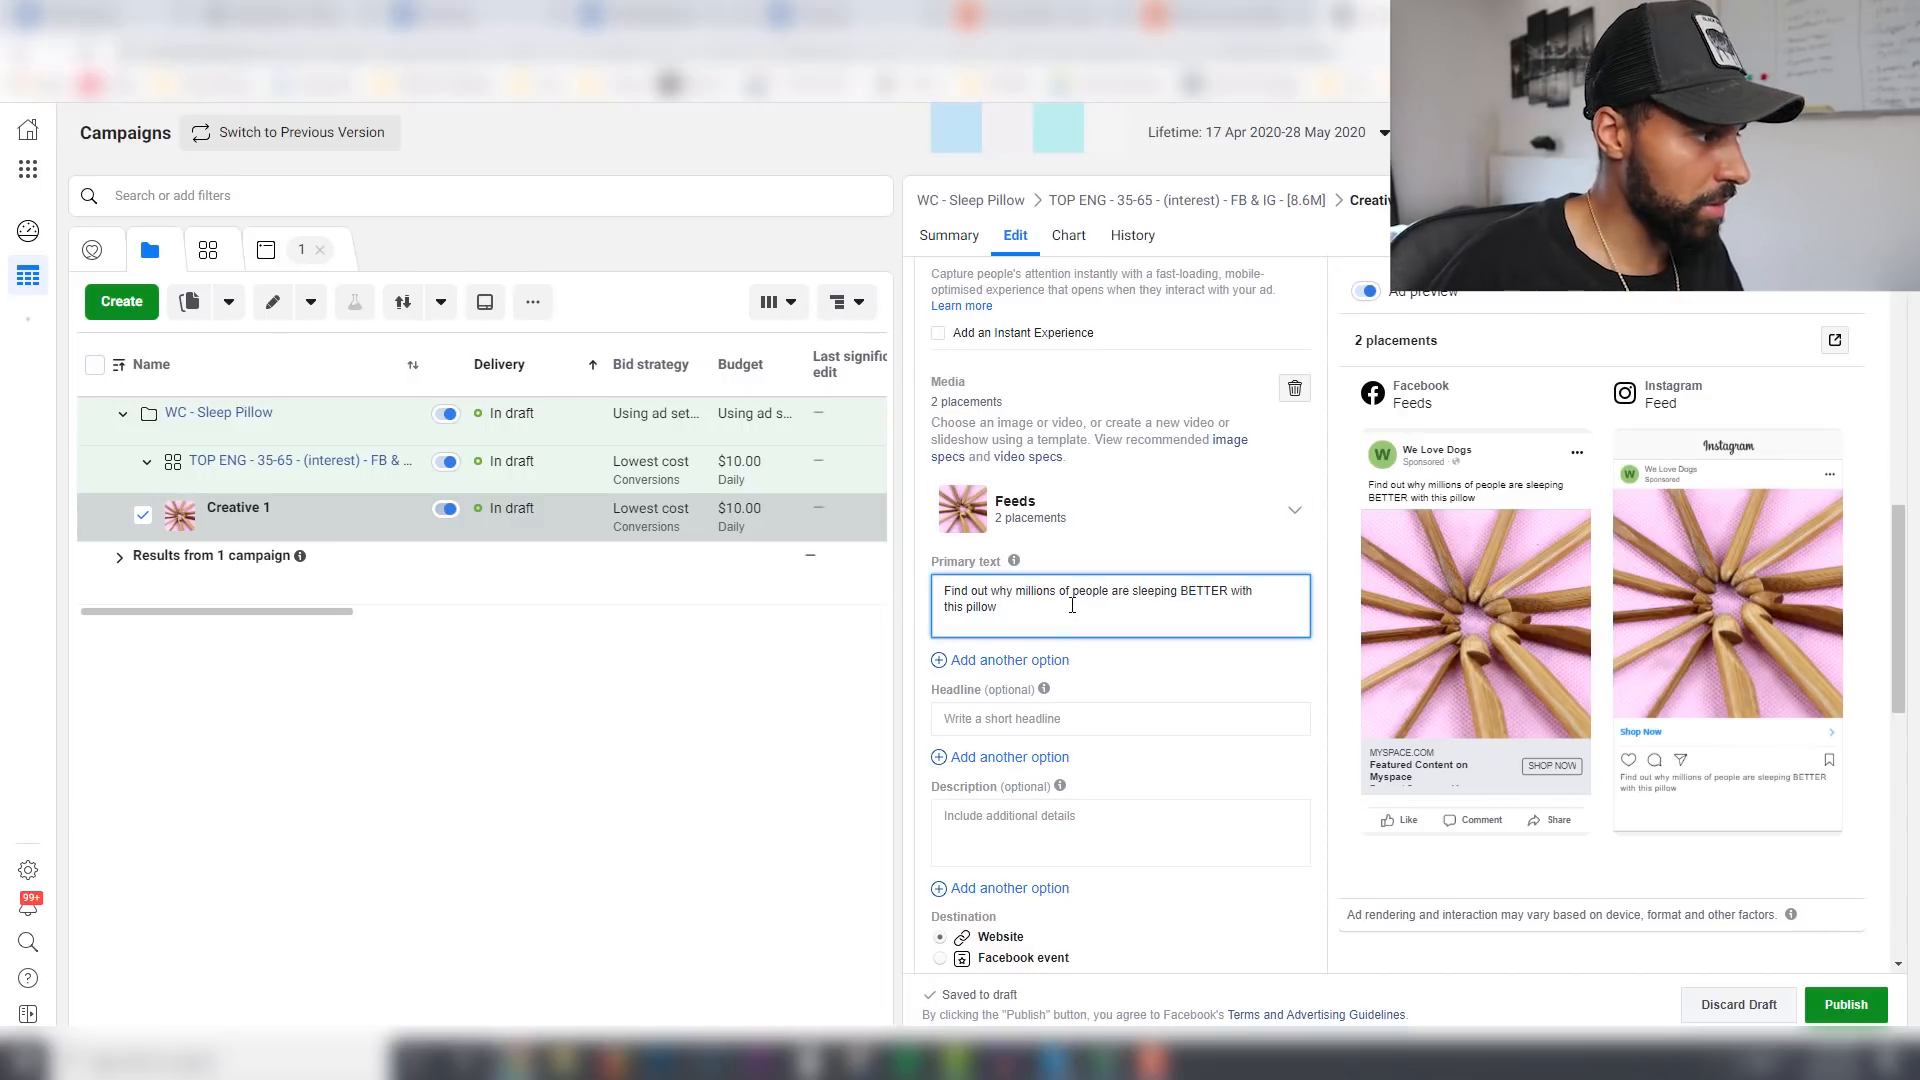
text(💤)
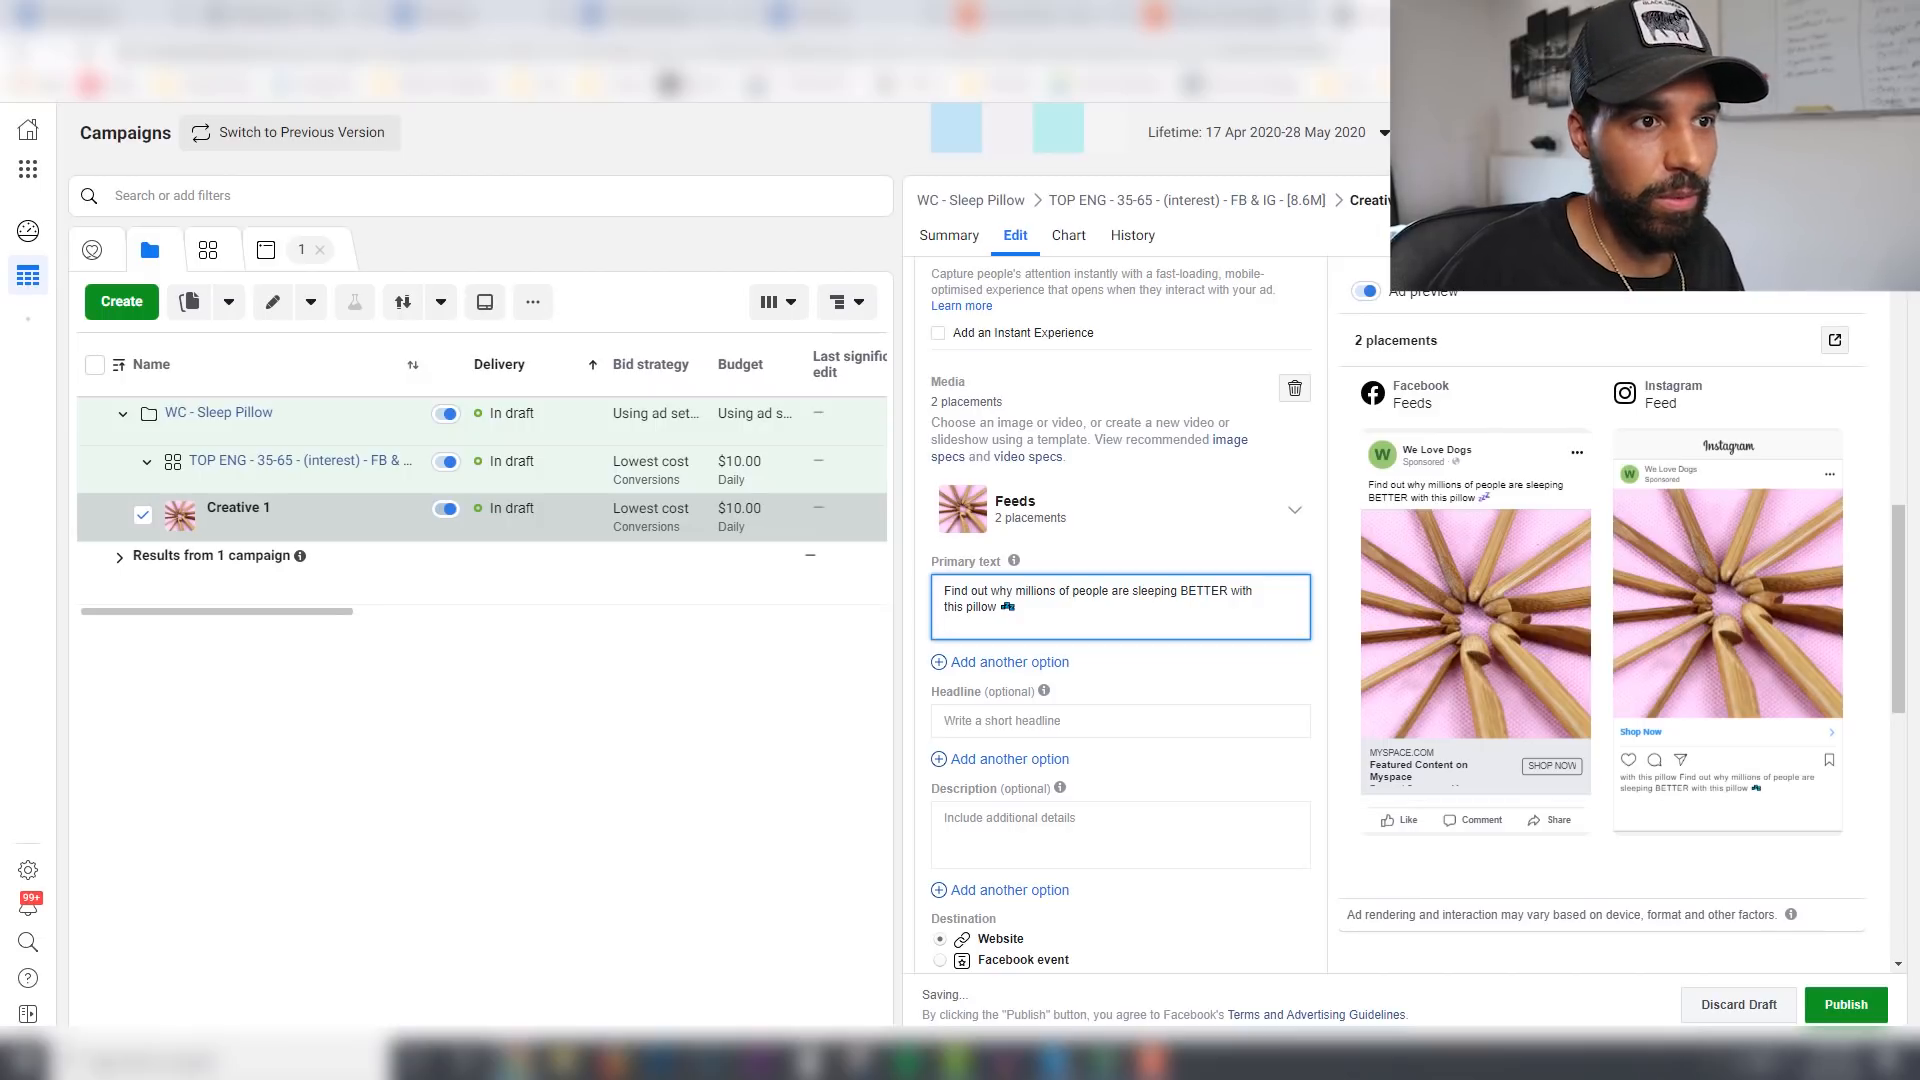
key(Return)
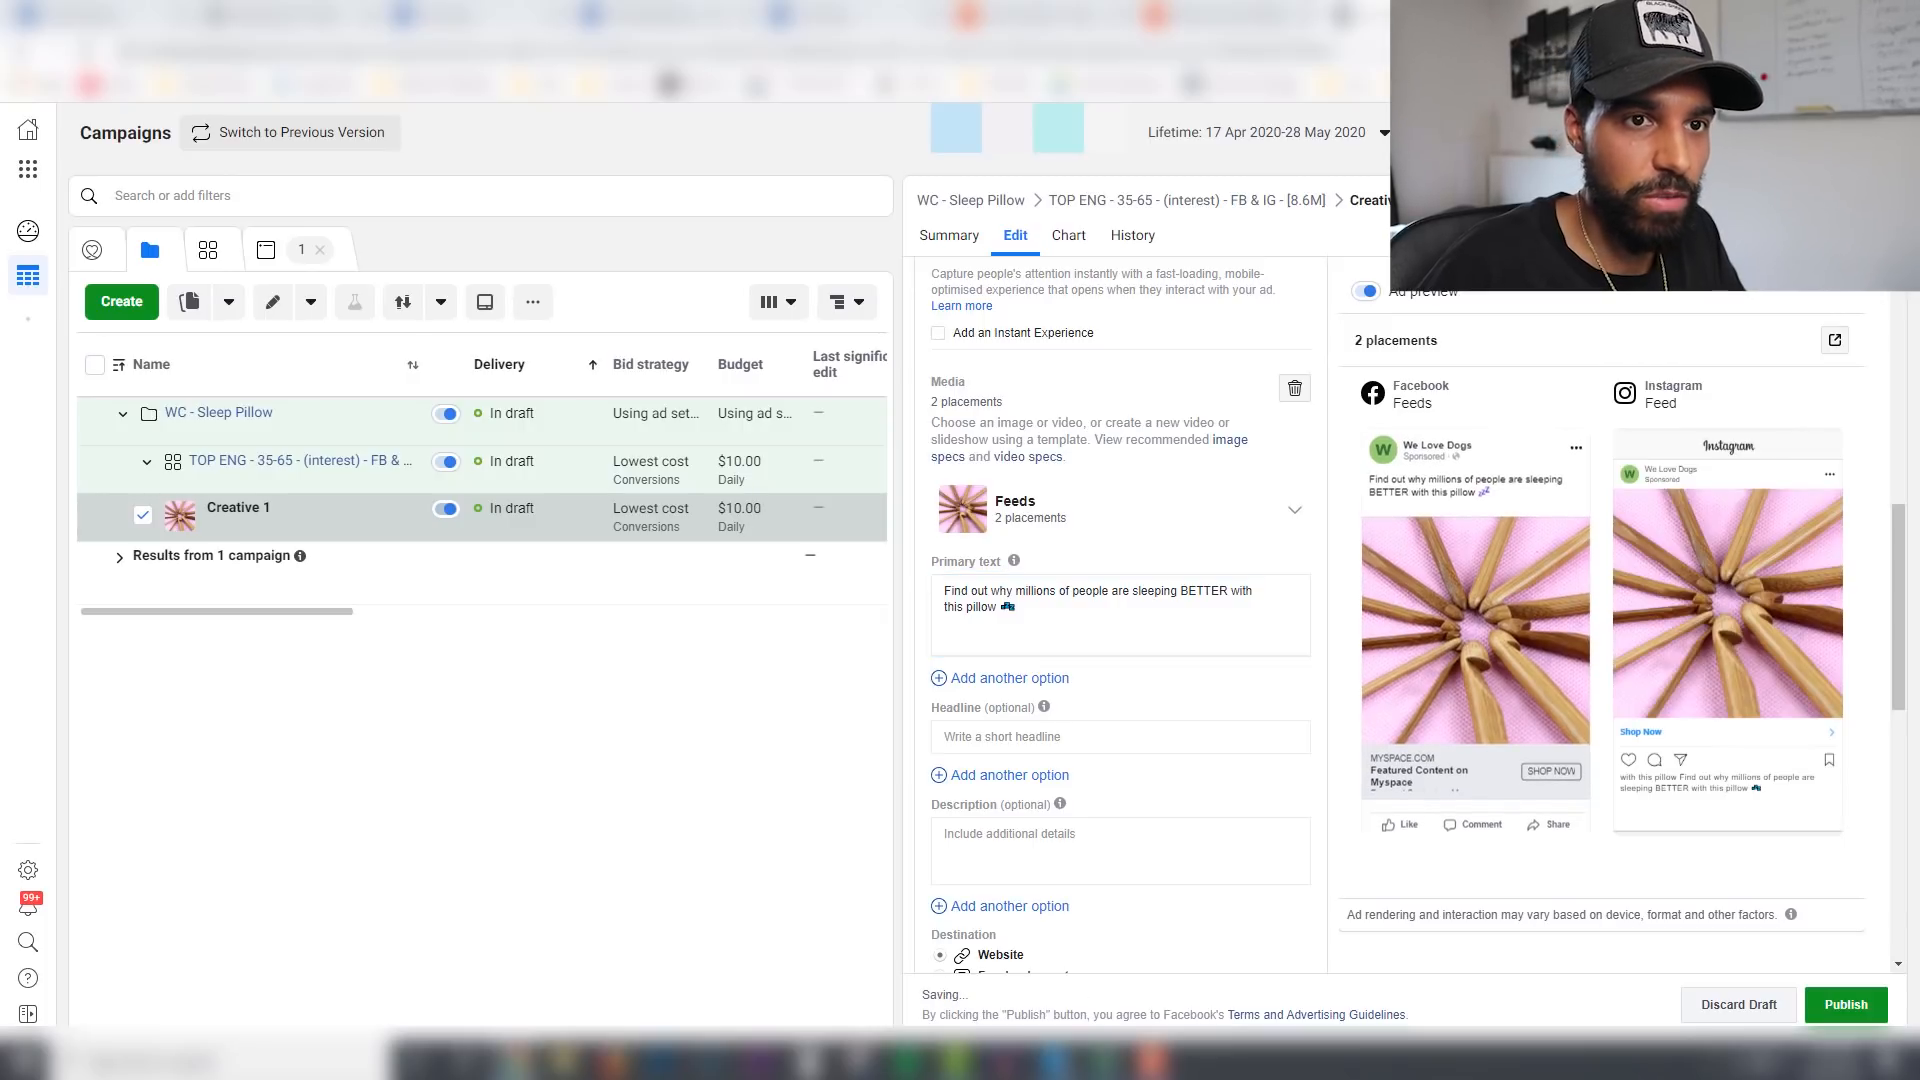
Step: Add the line "❌ No more sleepless nights" below the opening sentence of the primary text
click(965, 645)
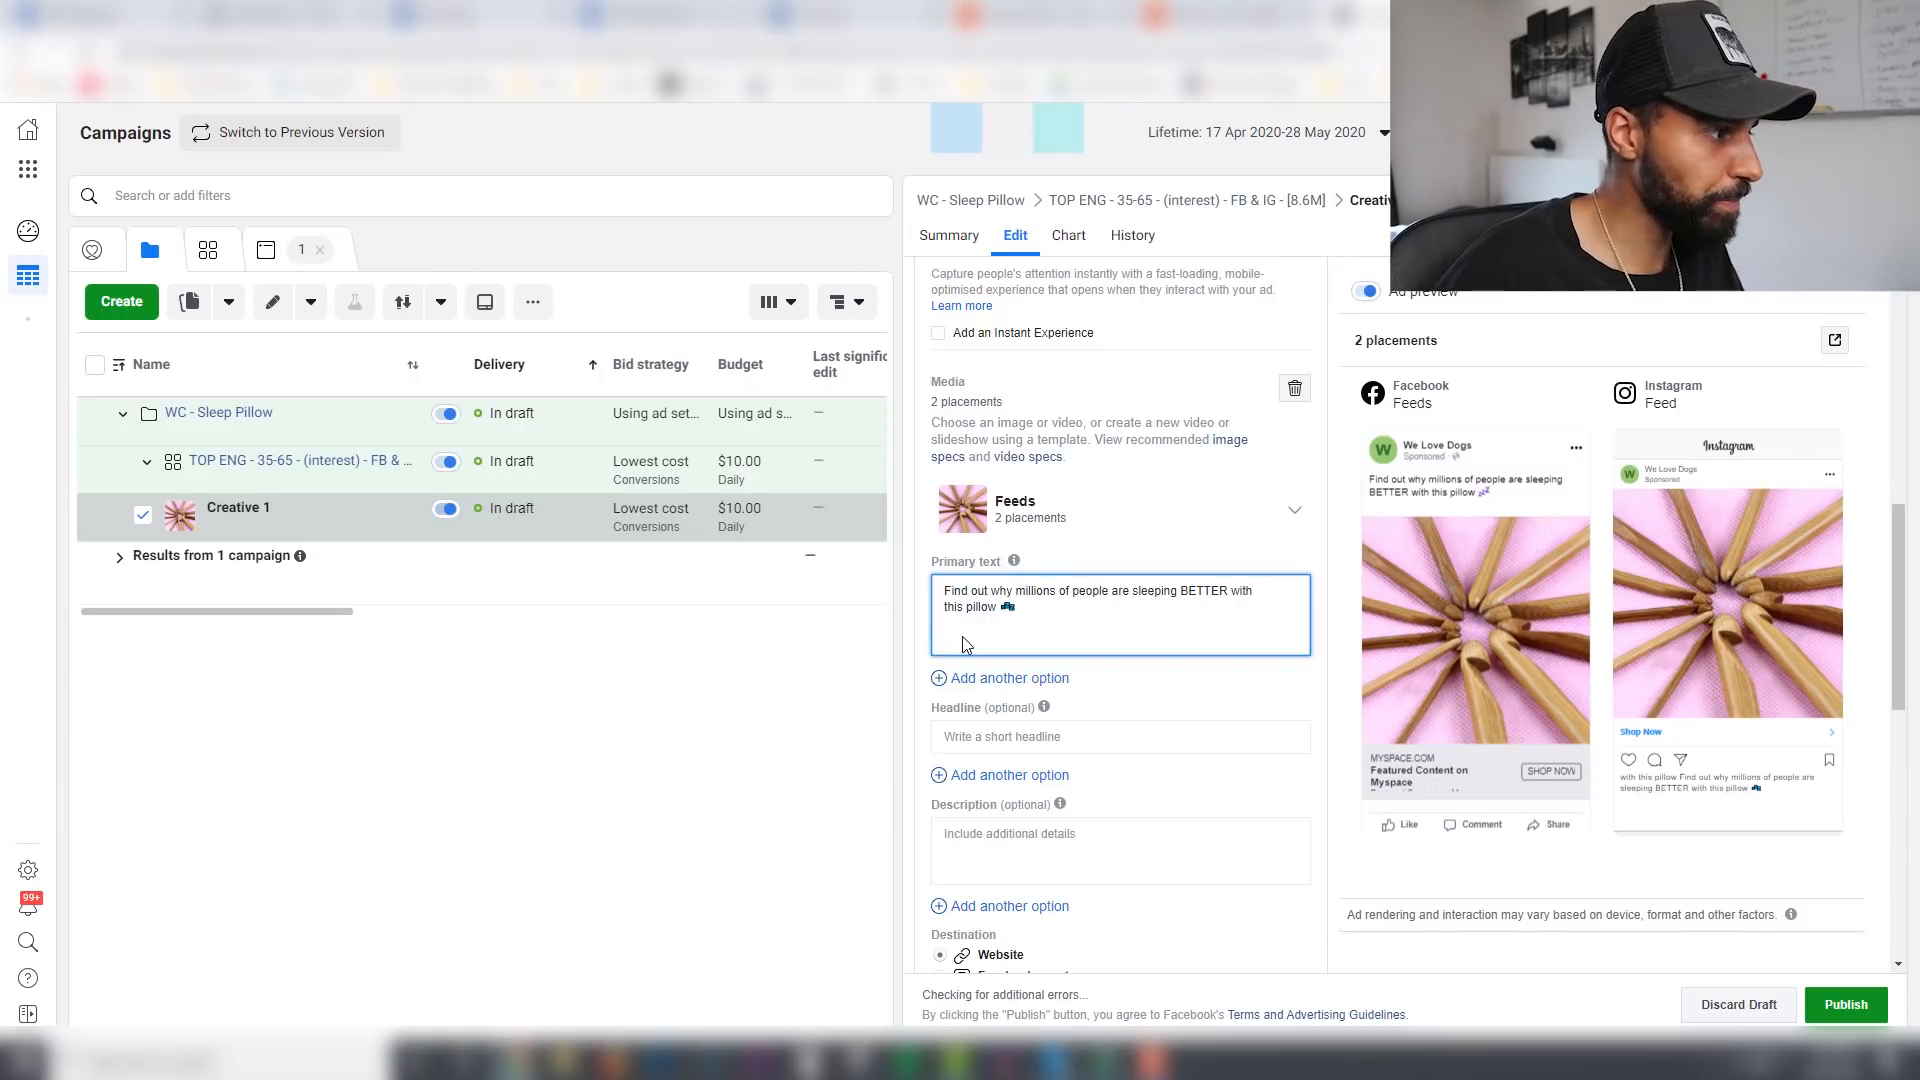
text(❌)
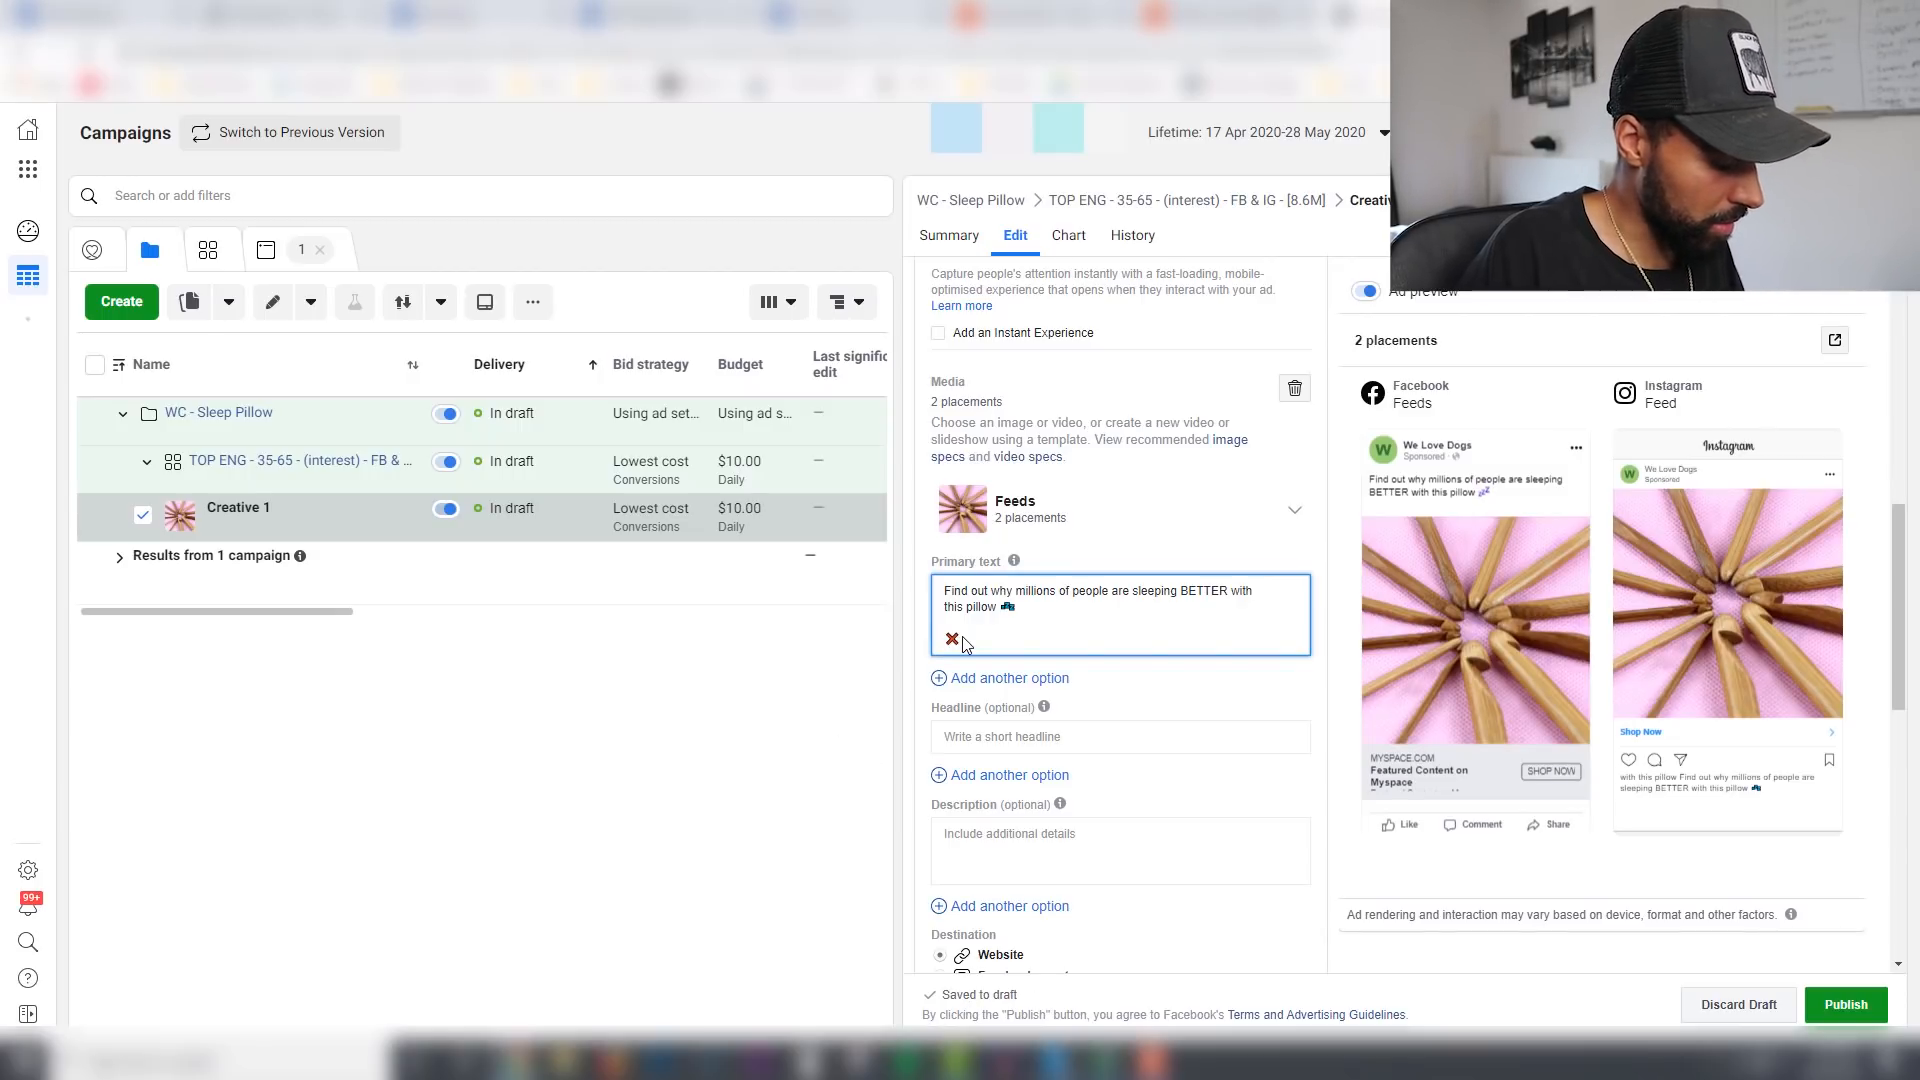
text(No more sleepless nights)
key(Return)
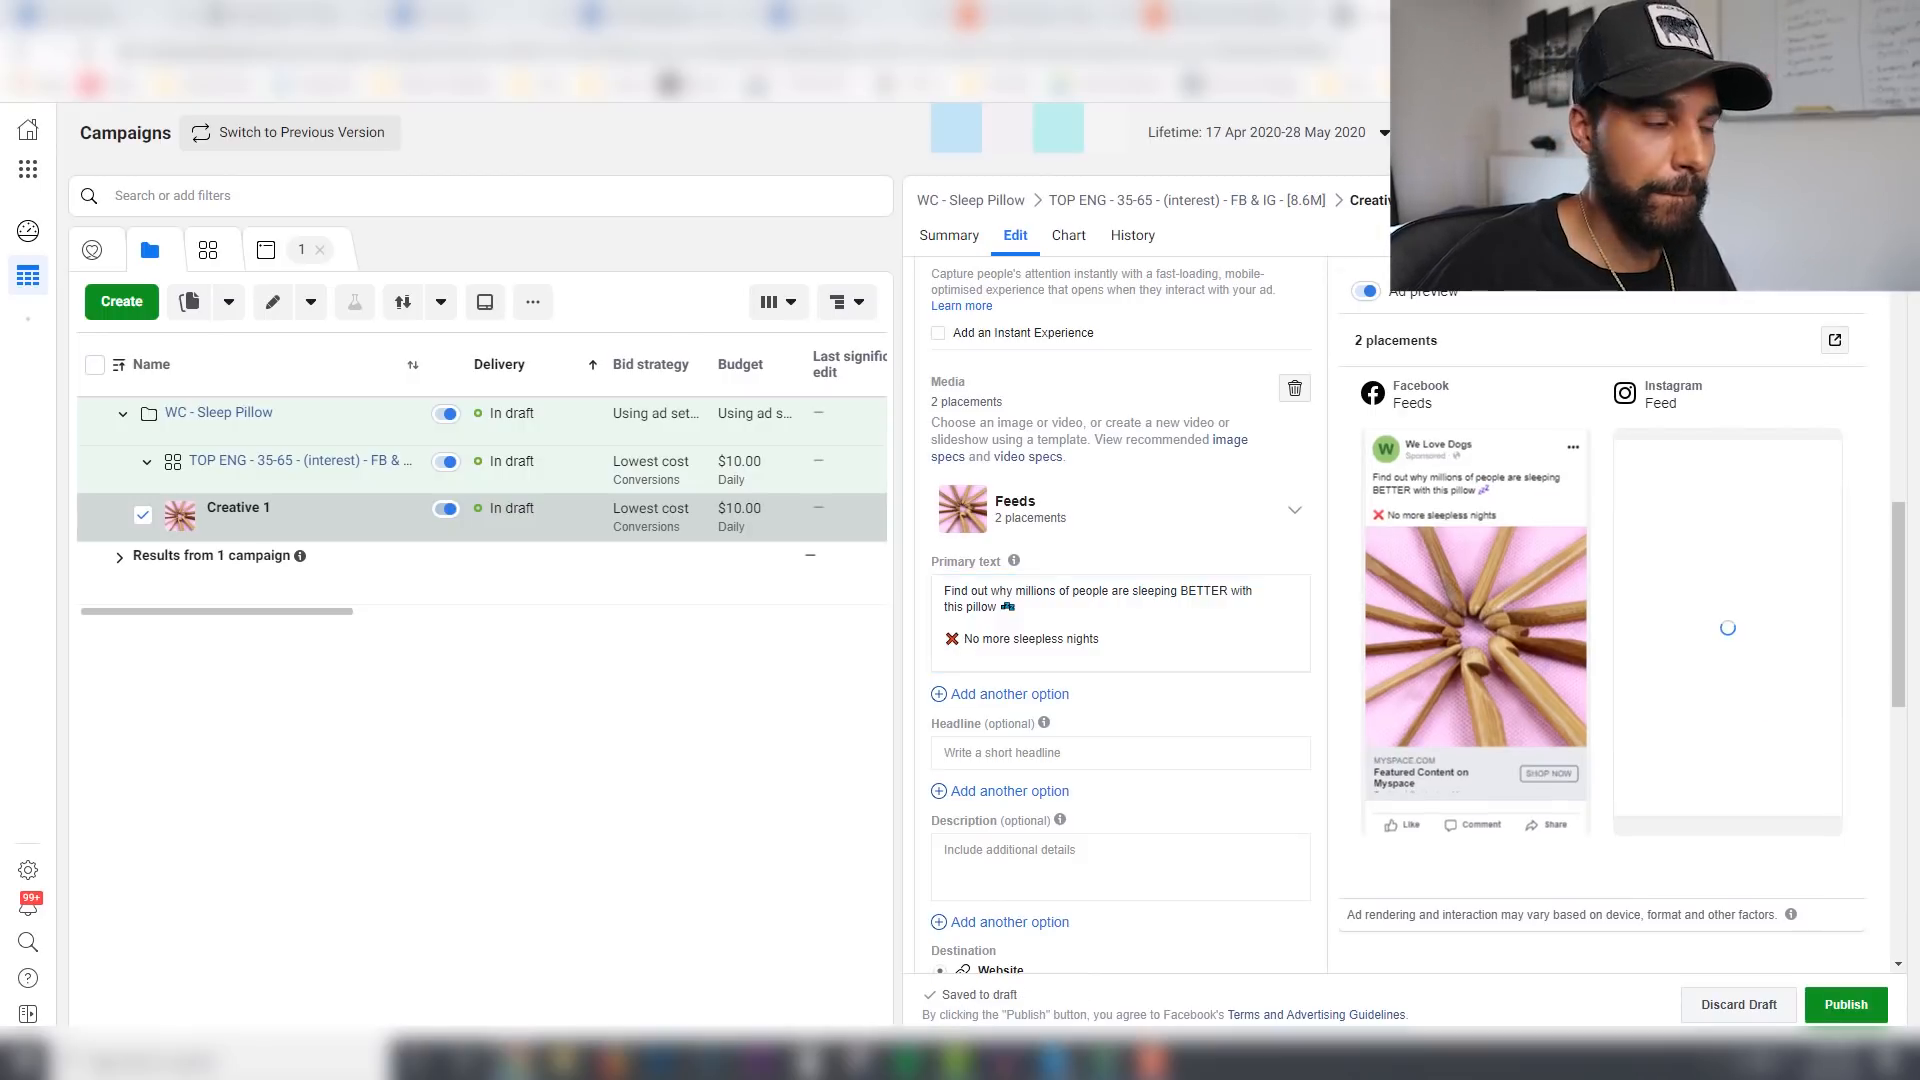
Step: Add the line "✅ Wake up feeling fresh" directly below "No more sleepless nights" in the ad's primary text
click(979, 659)
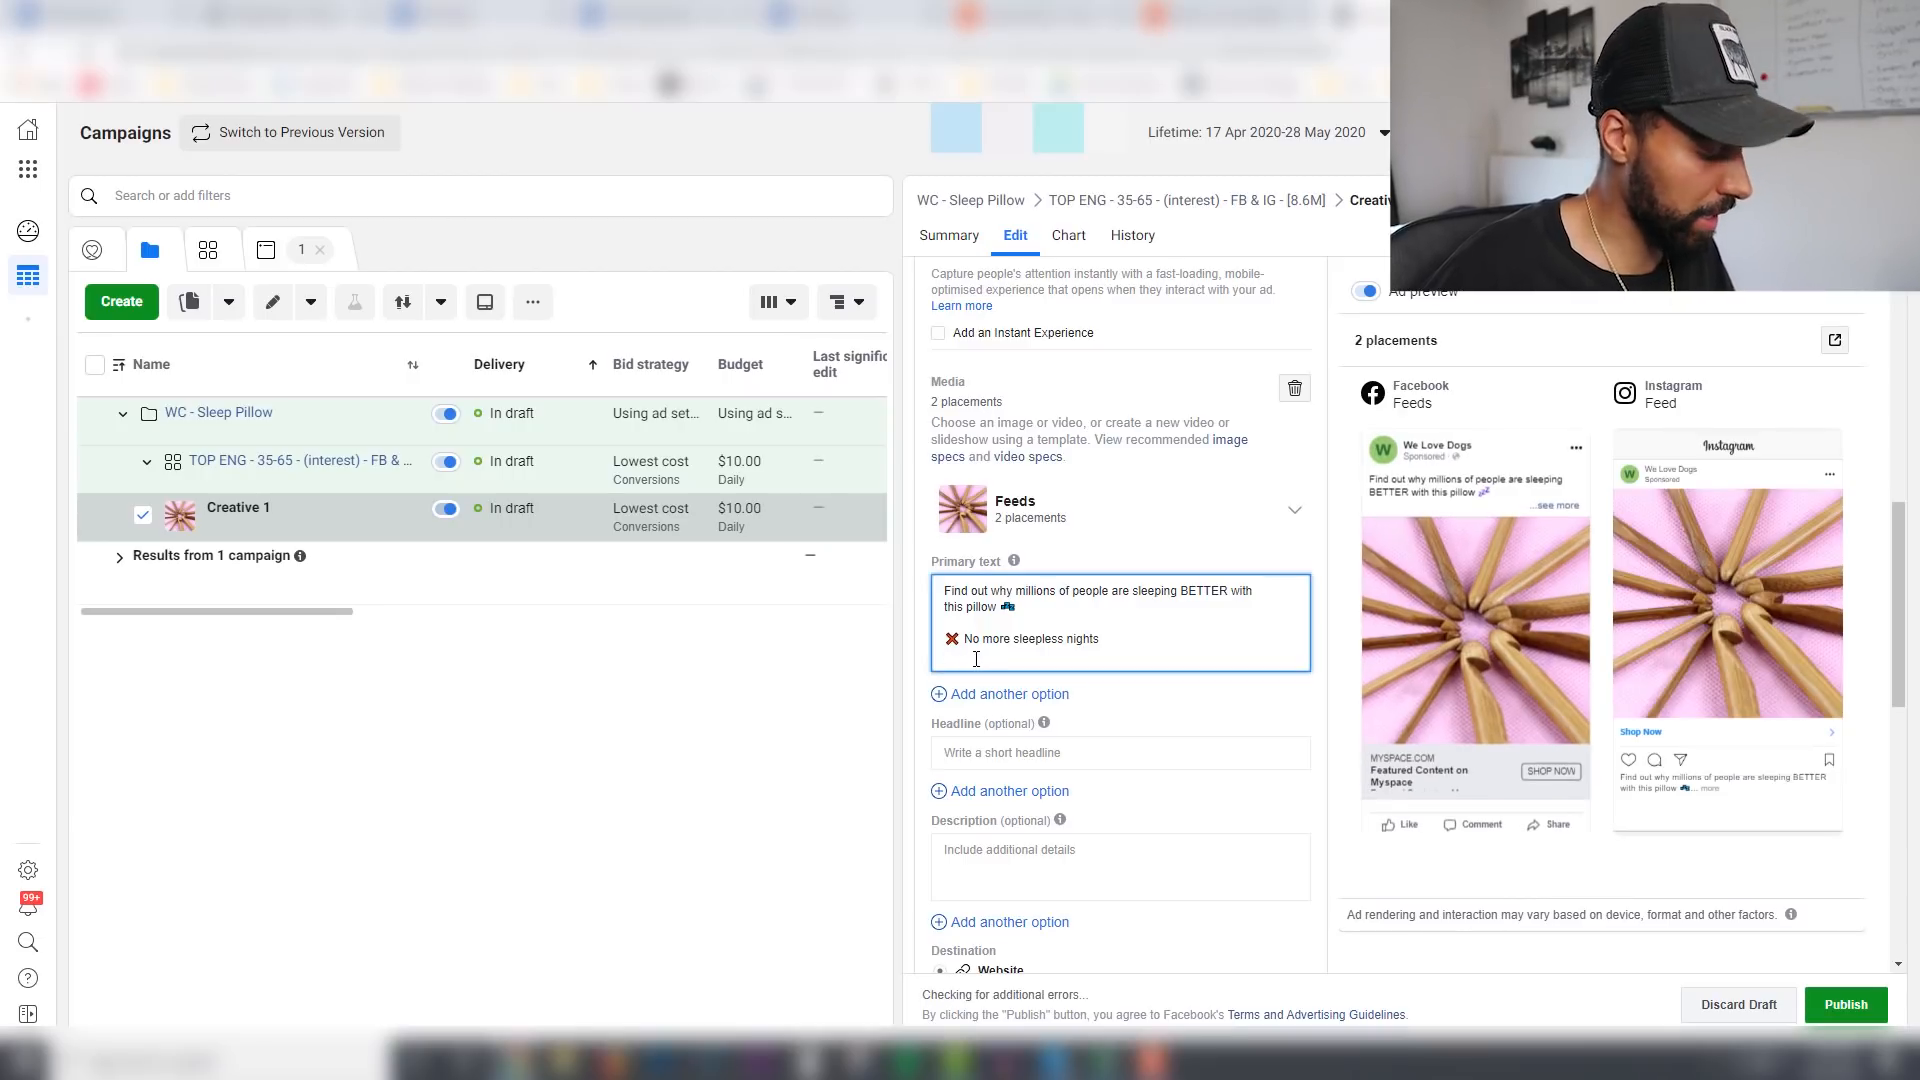
text(✅)
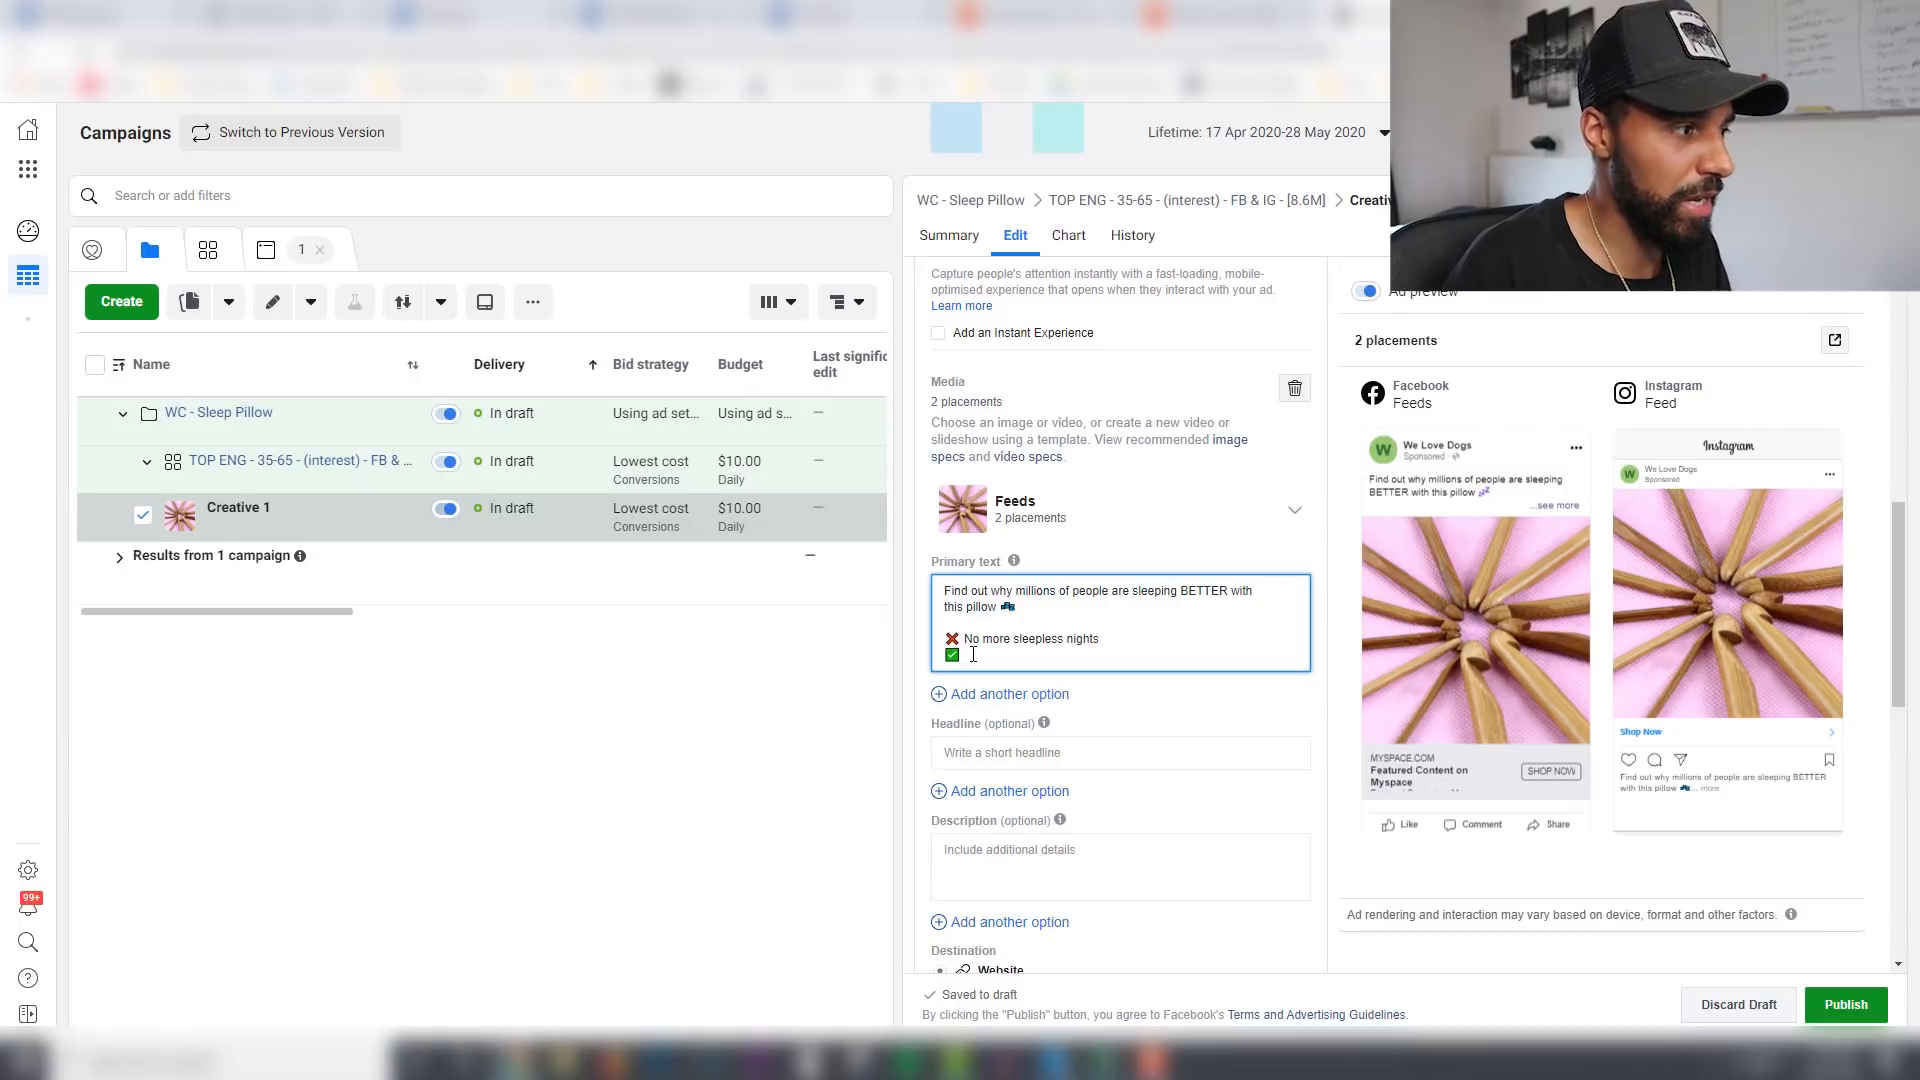
text(Wak)
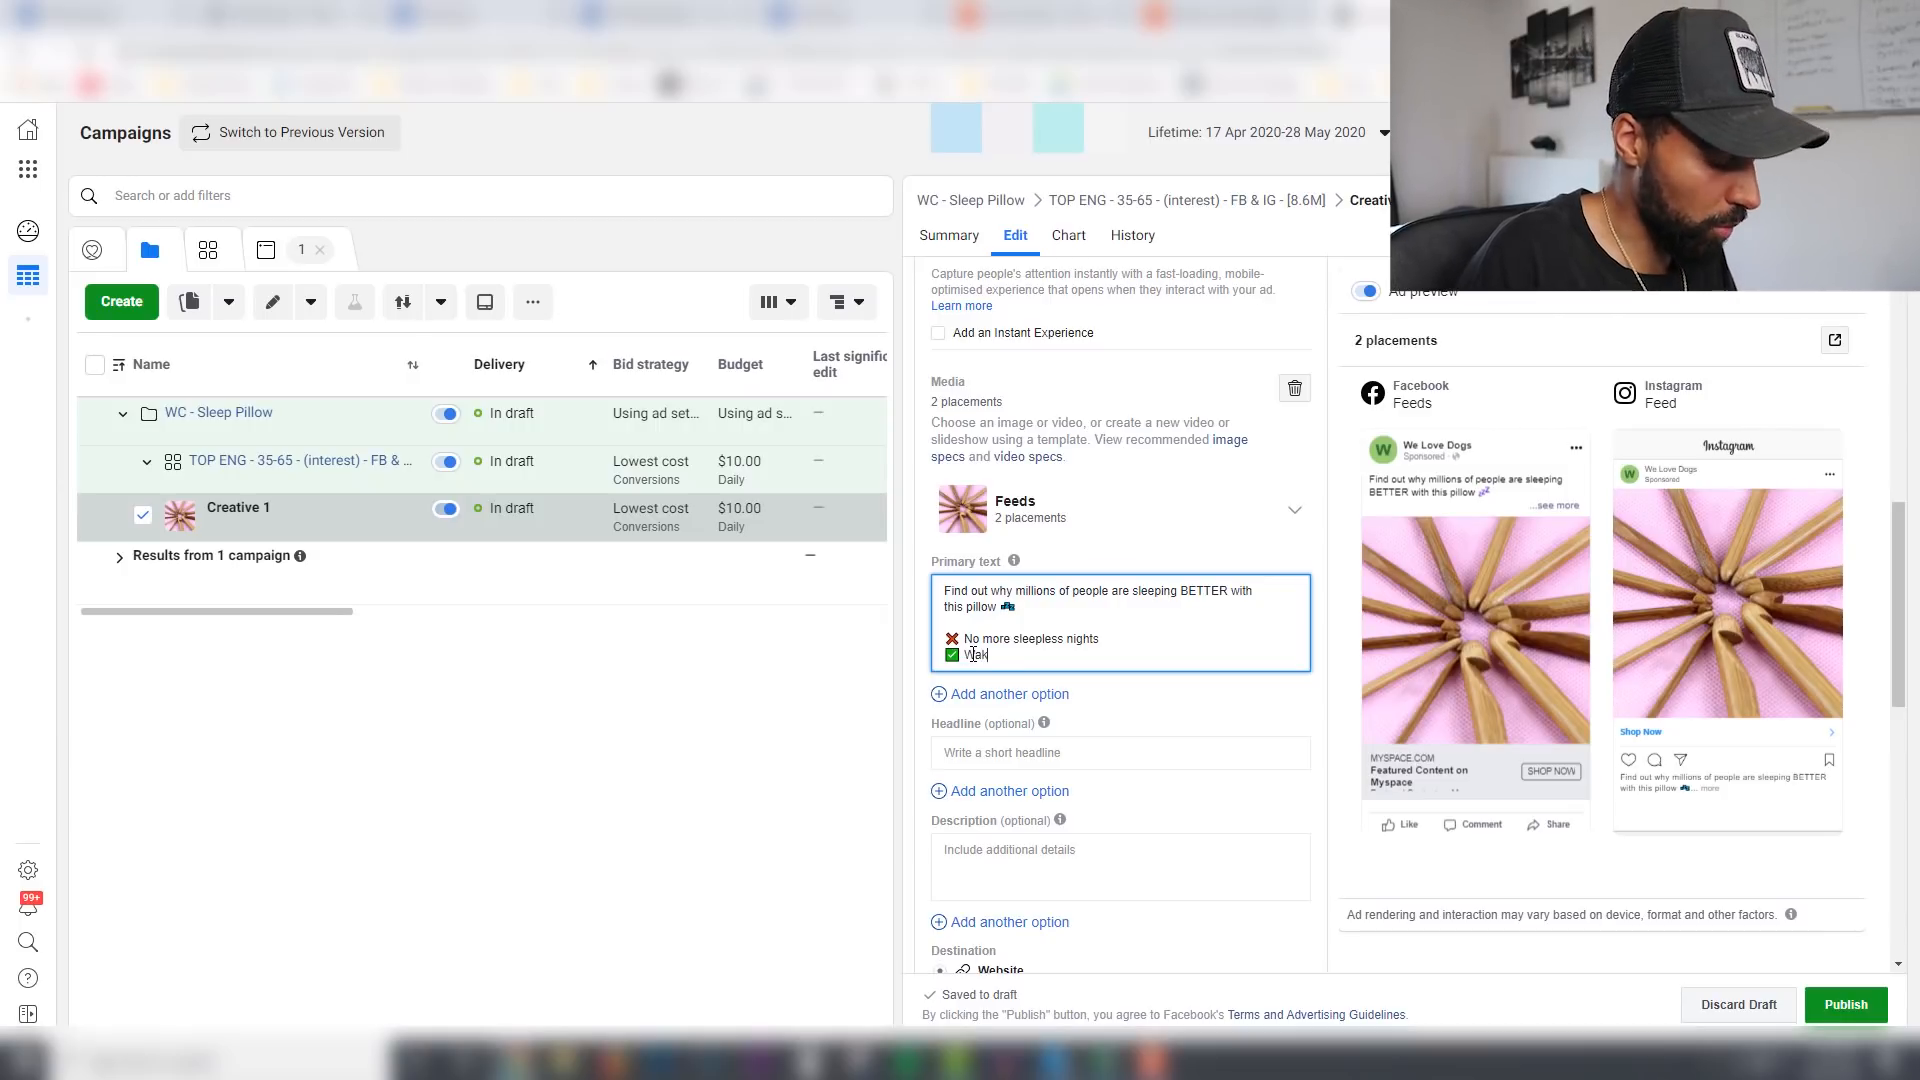
text(e up feel)
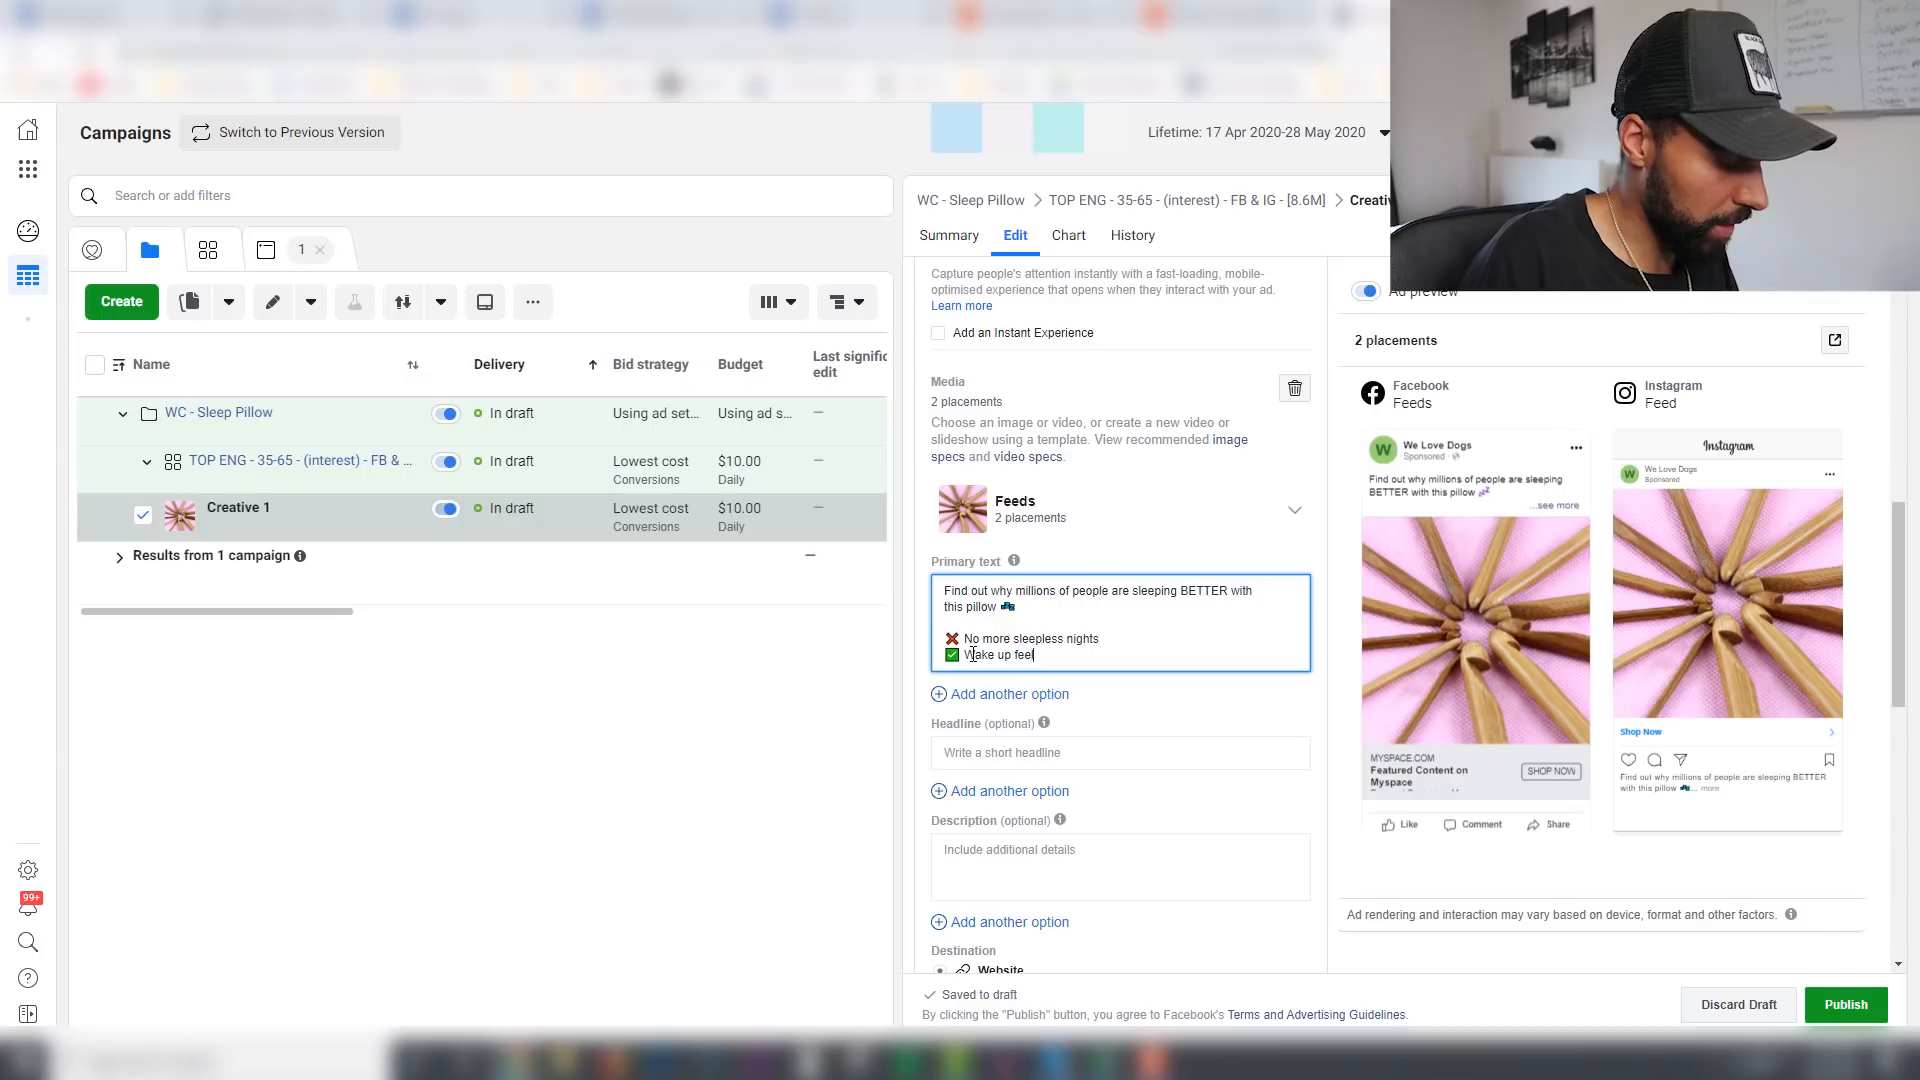
text(ing fresh)
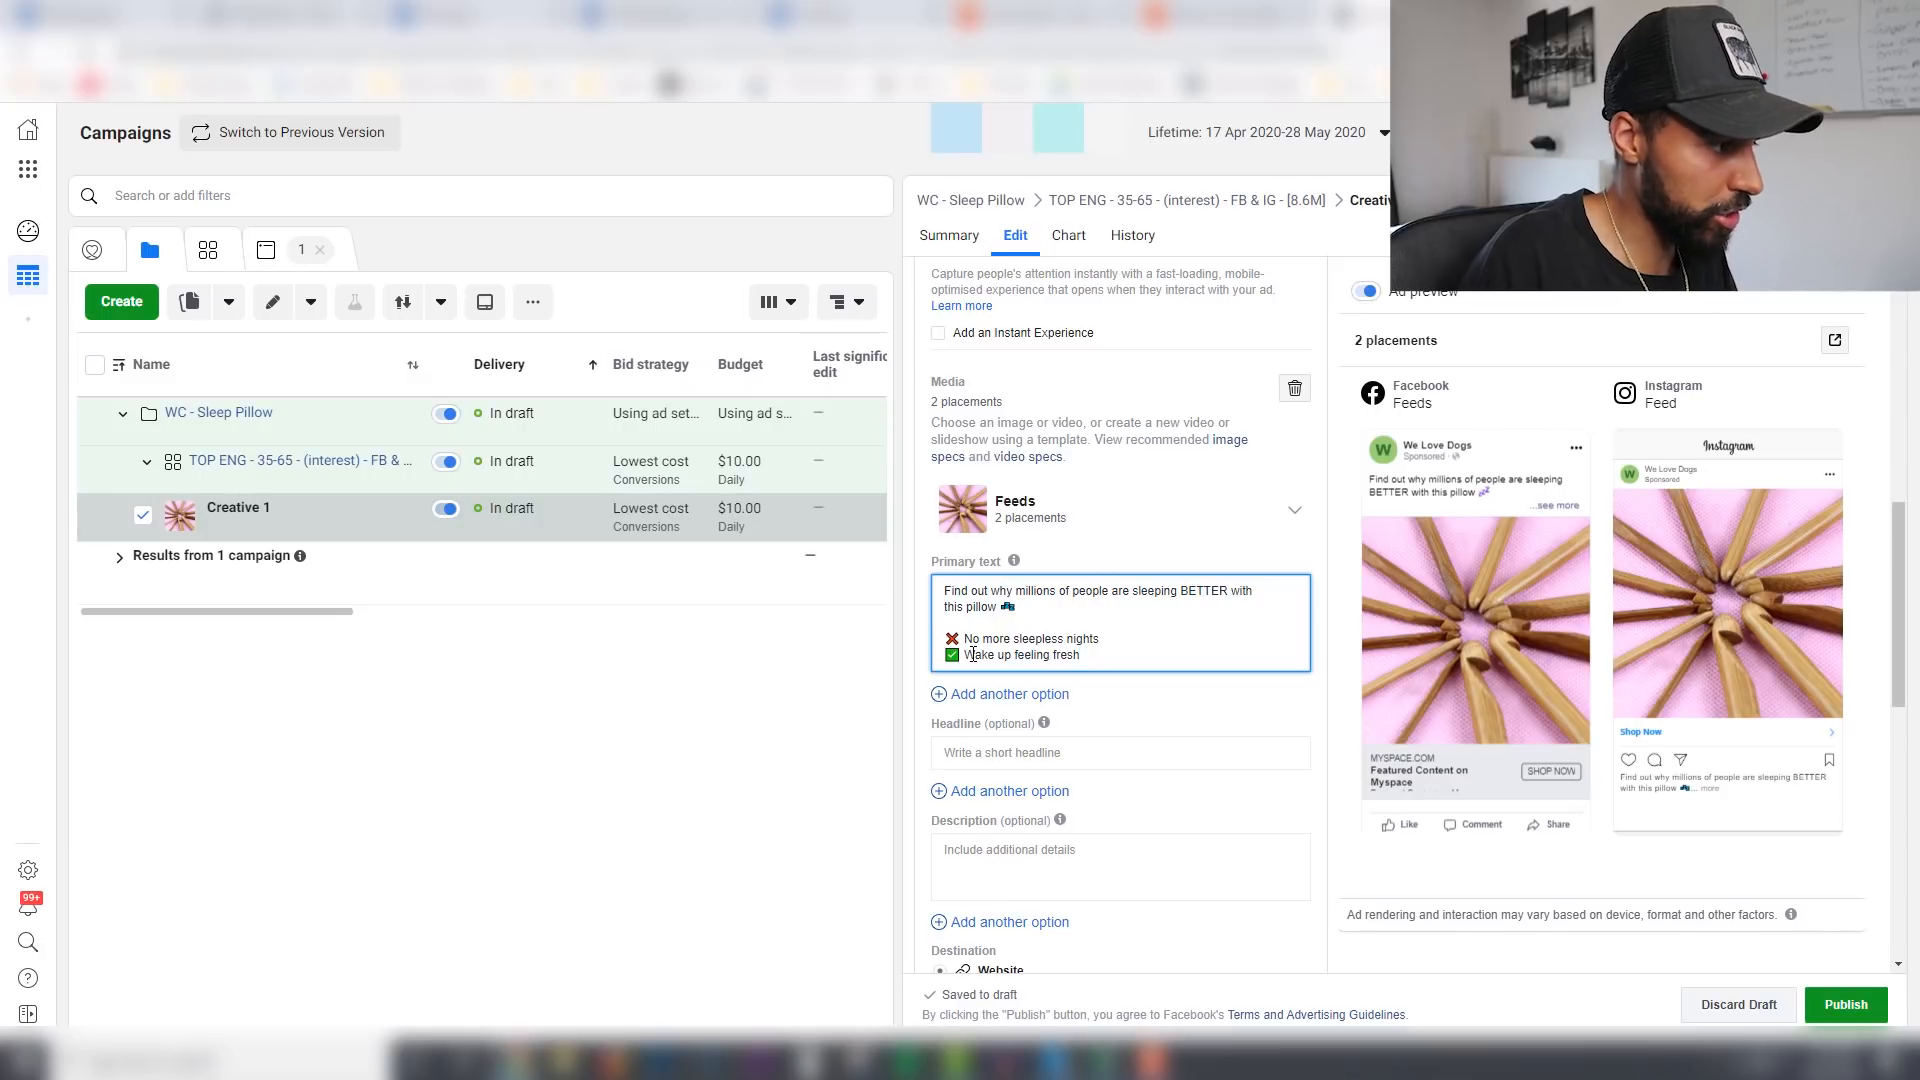
text(f)
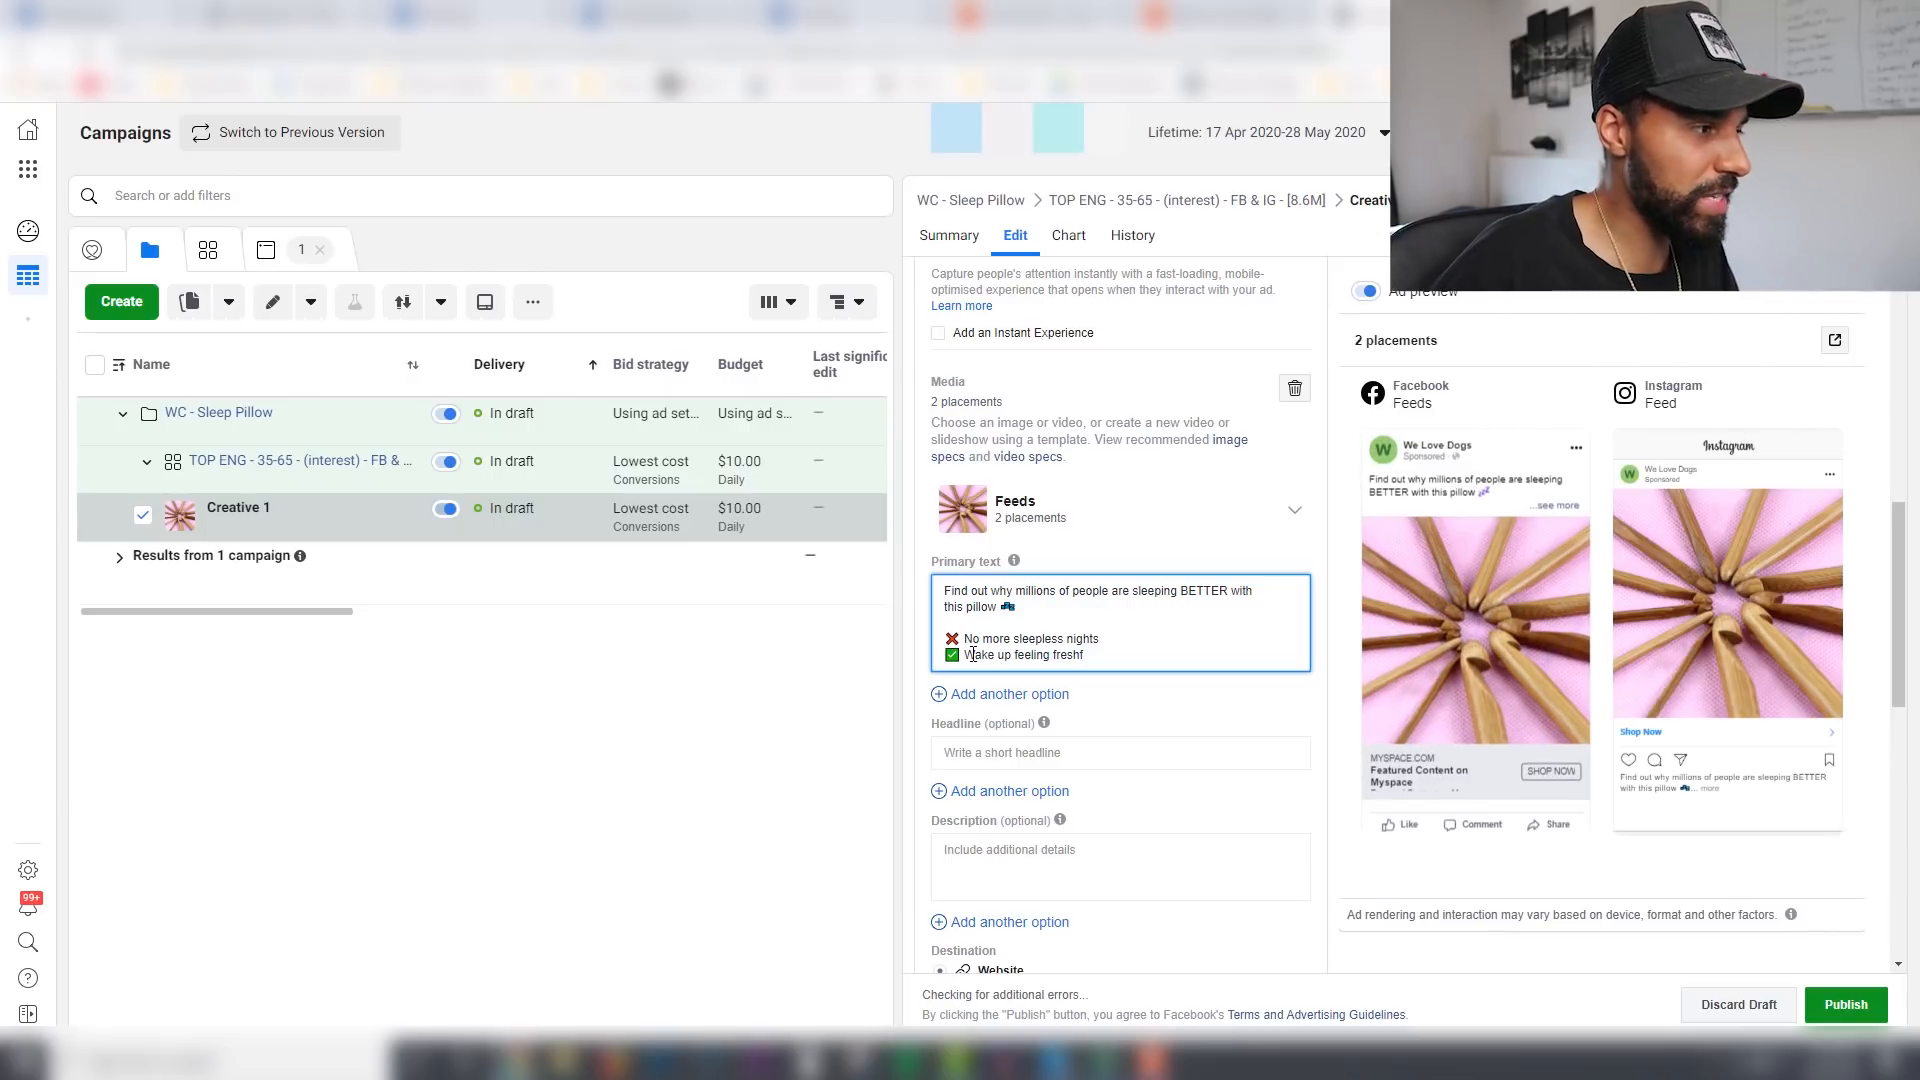
key(BackSpace)
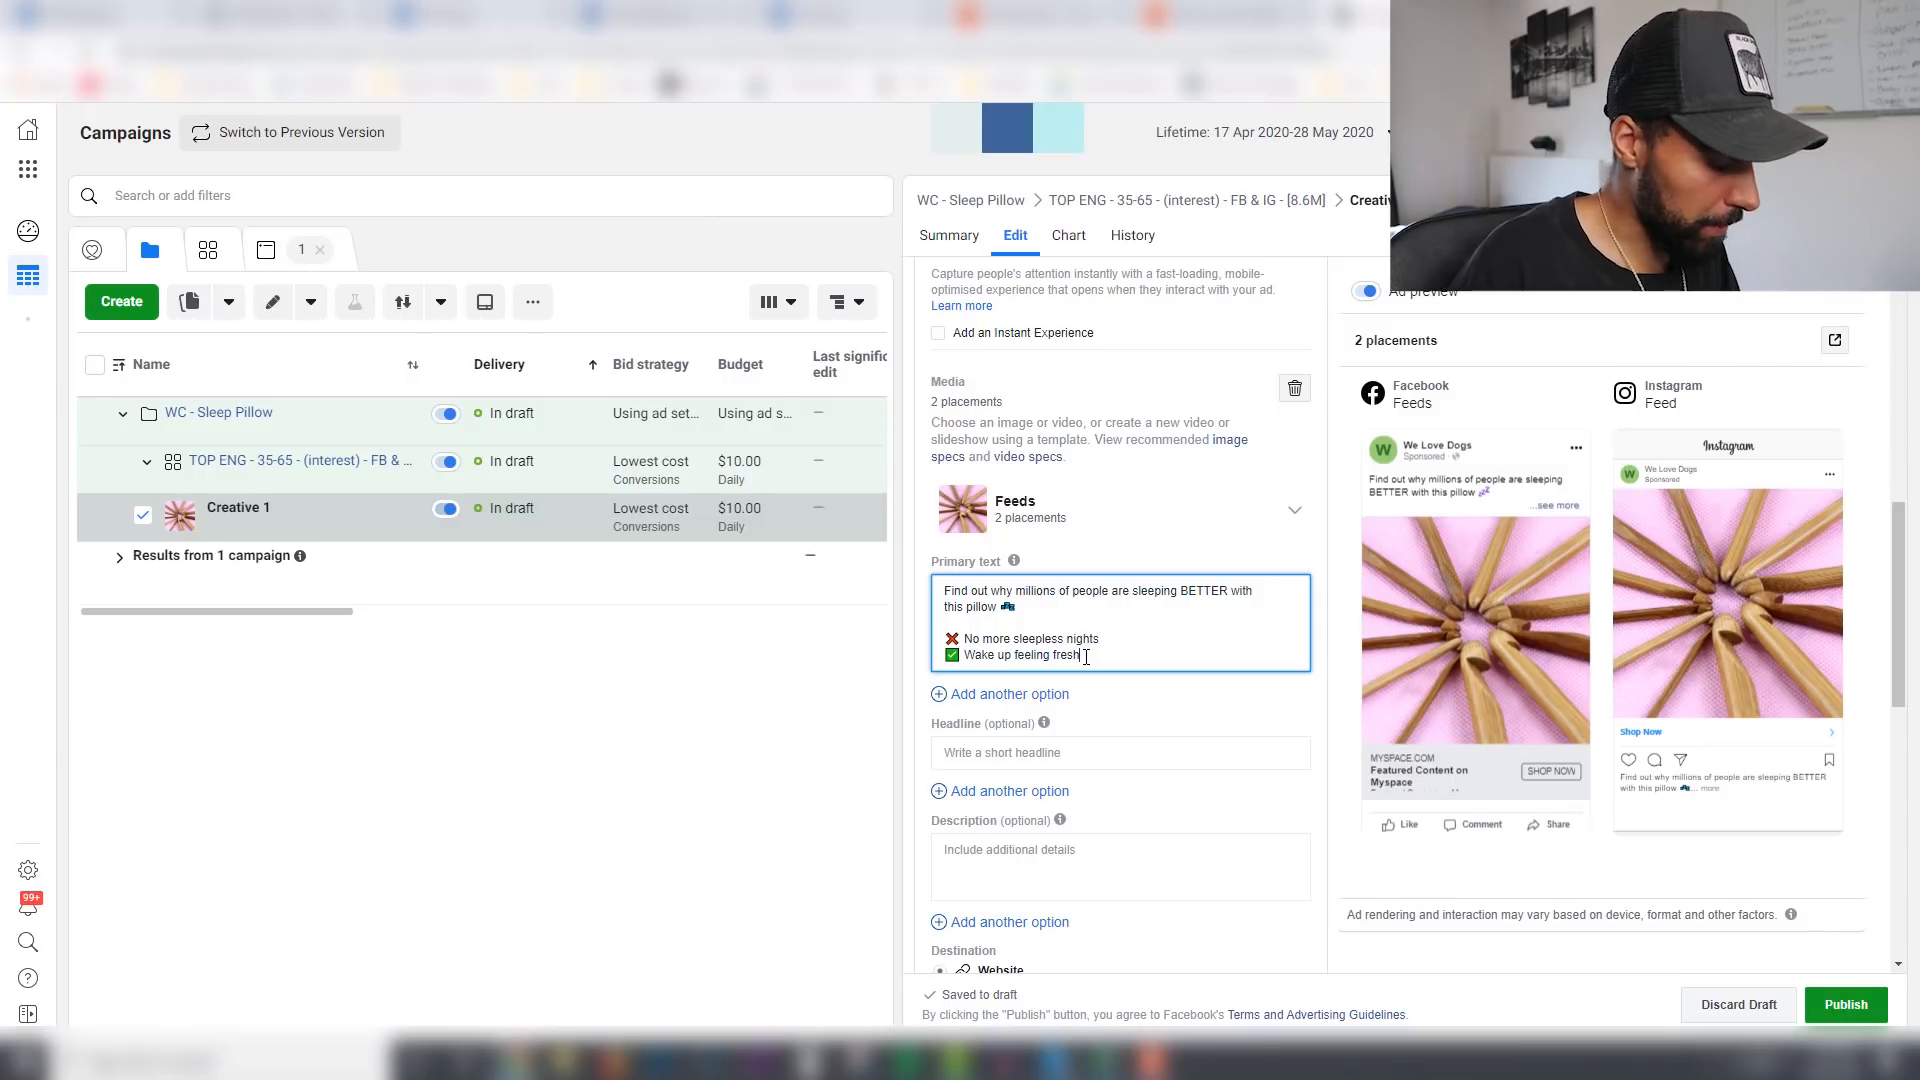
key(Return)
text(✅)
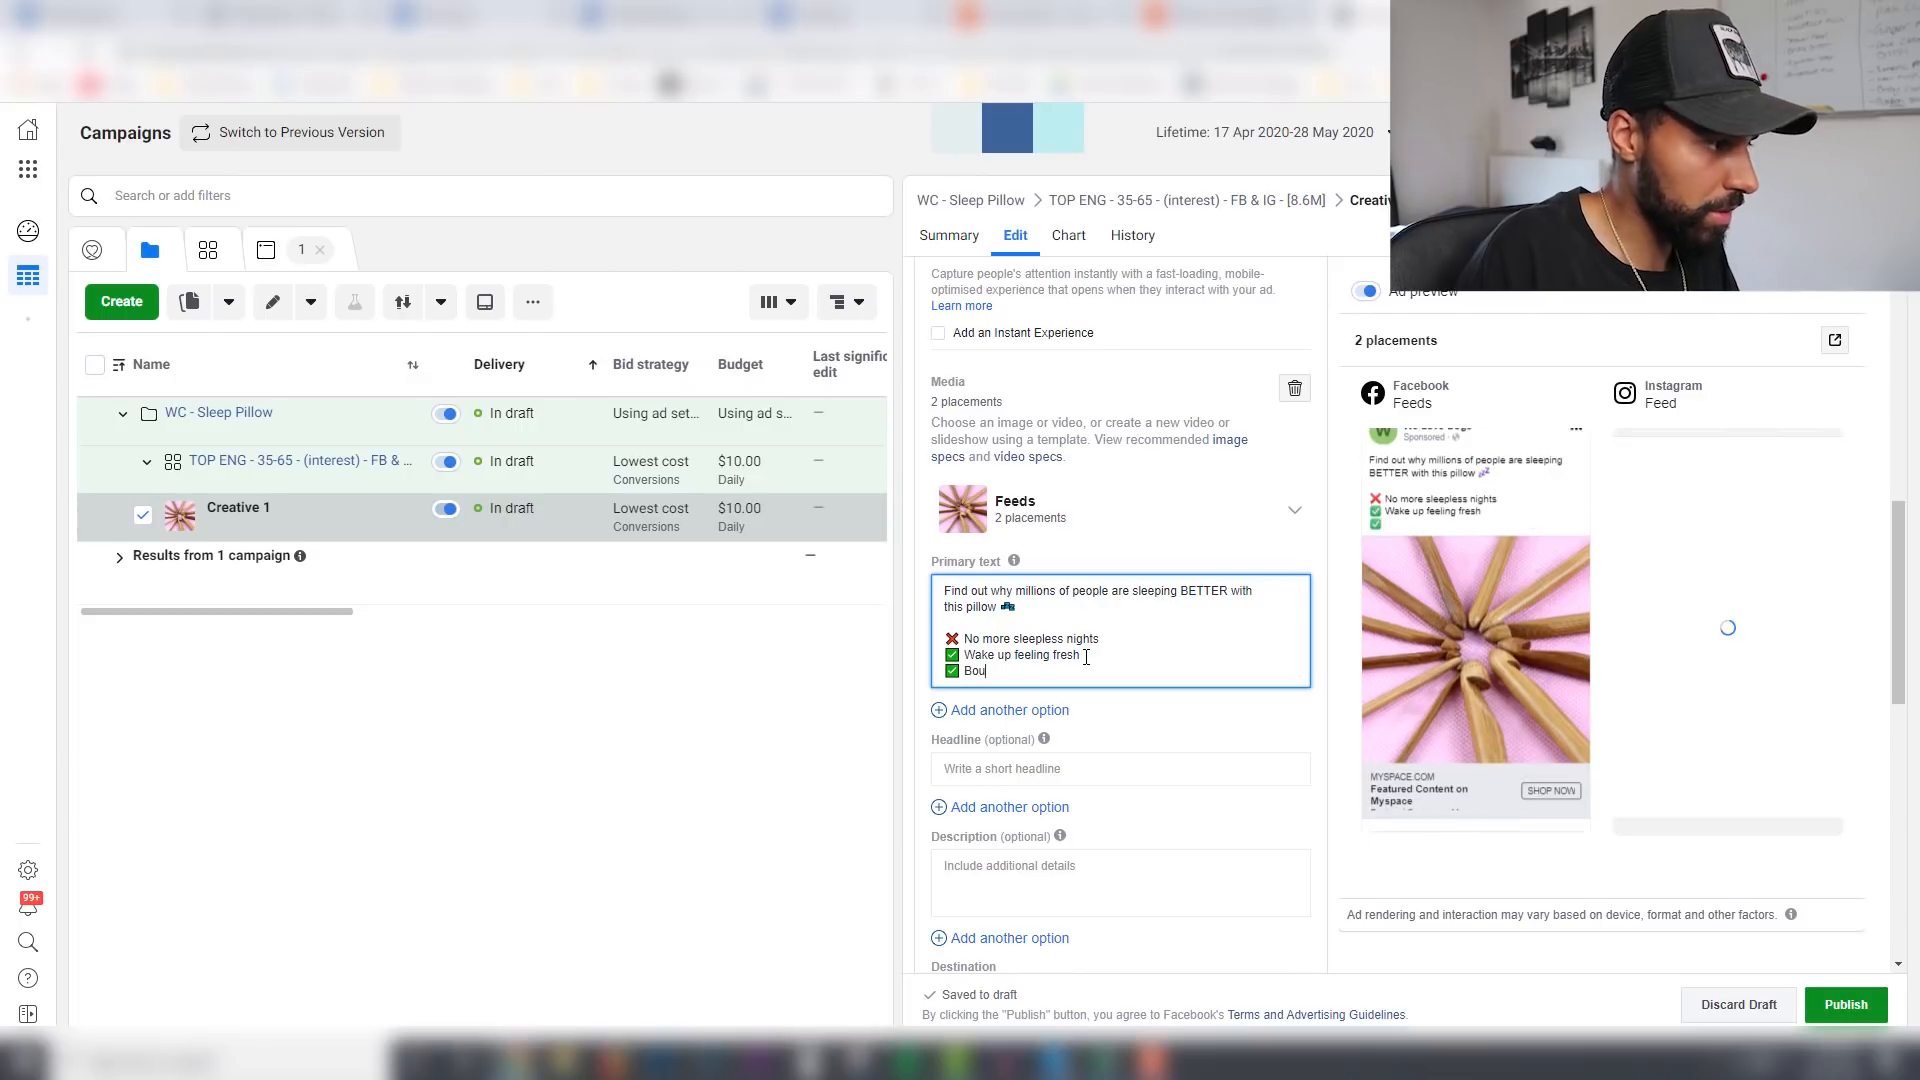
text(Bou)
key(BackSpace)
key(BackSpace)
key(BackSpace)
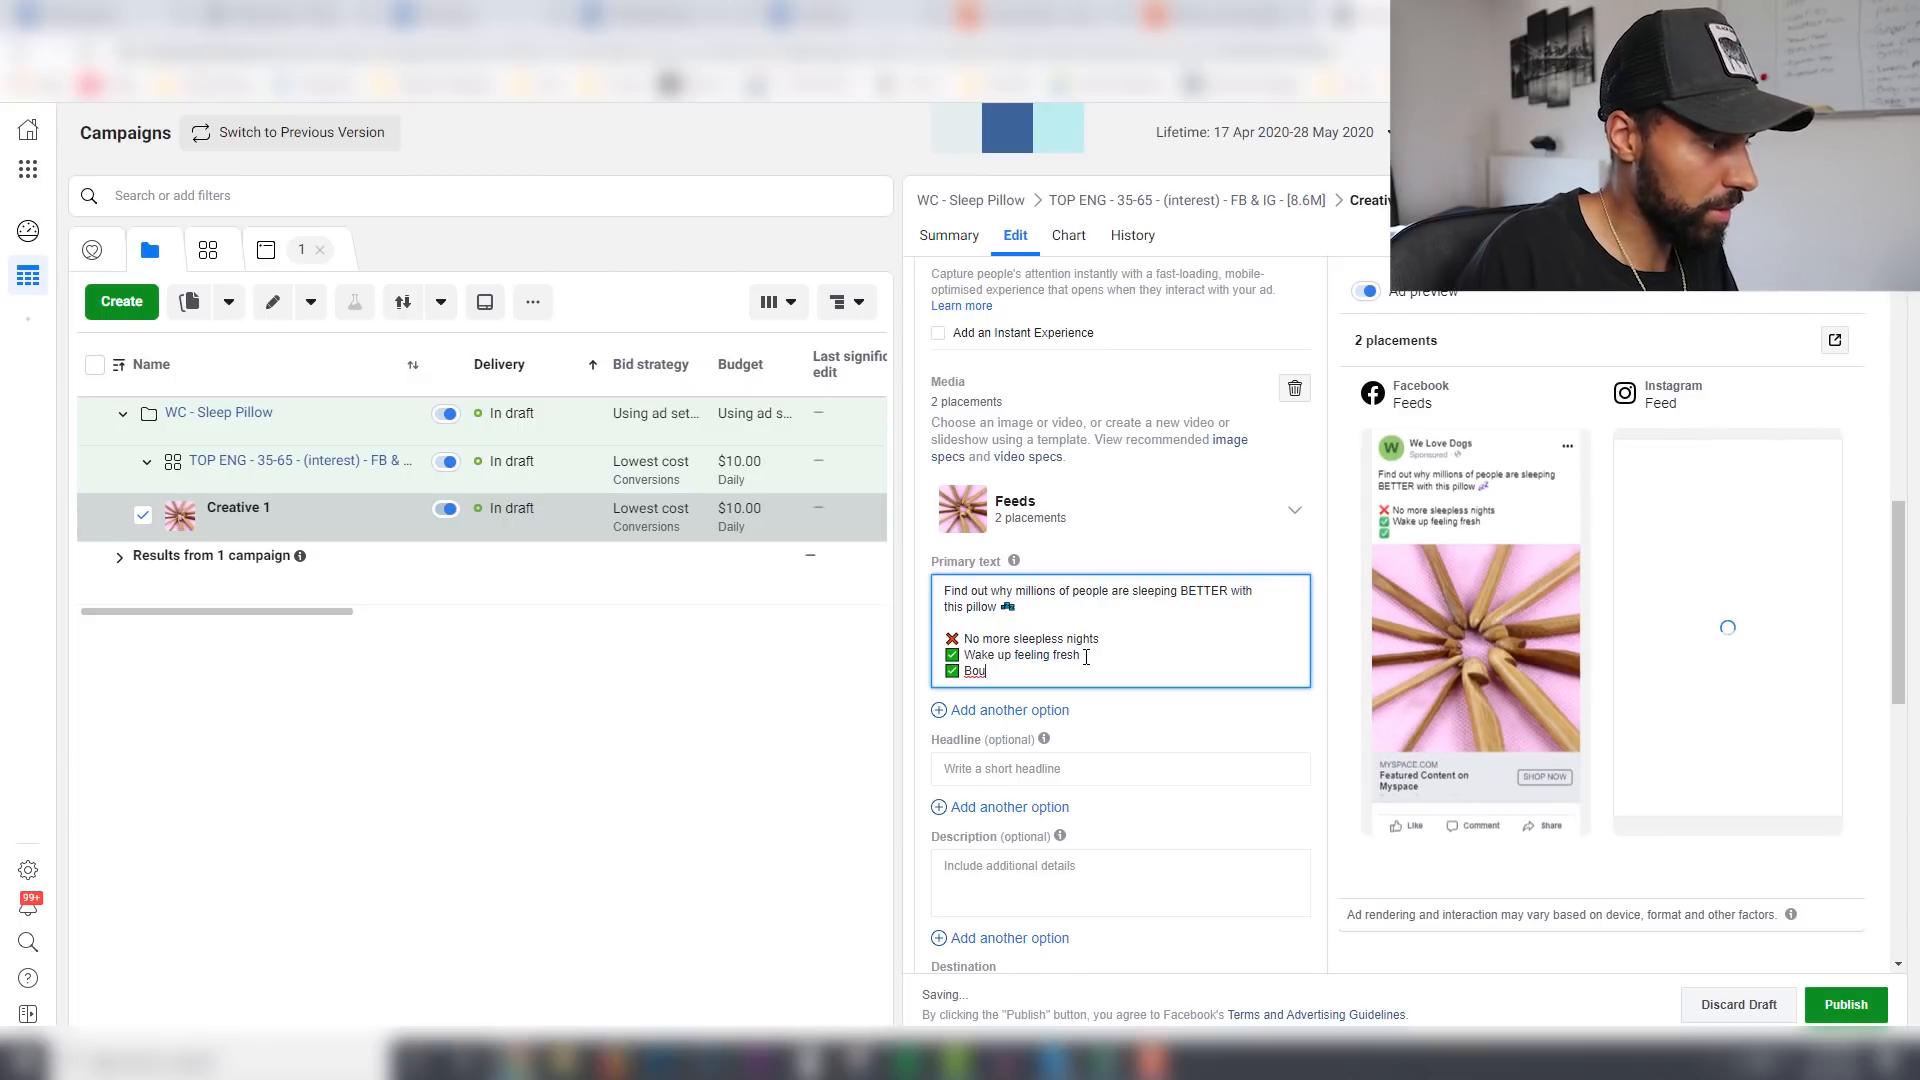
text(Loved)
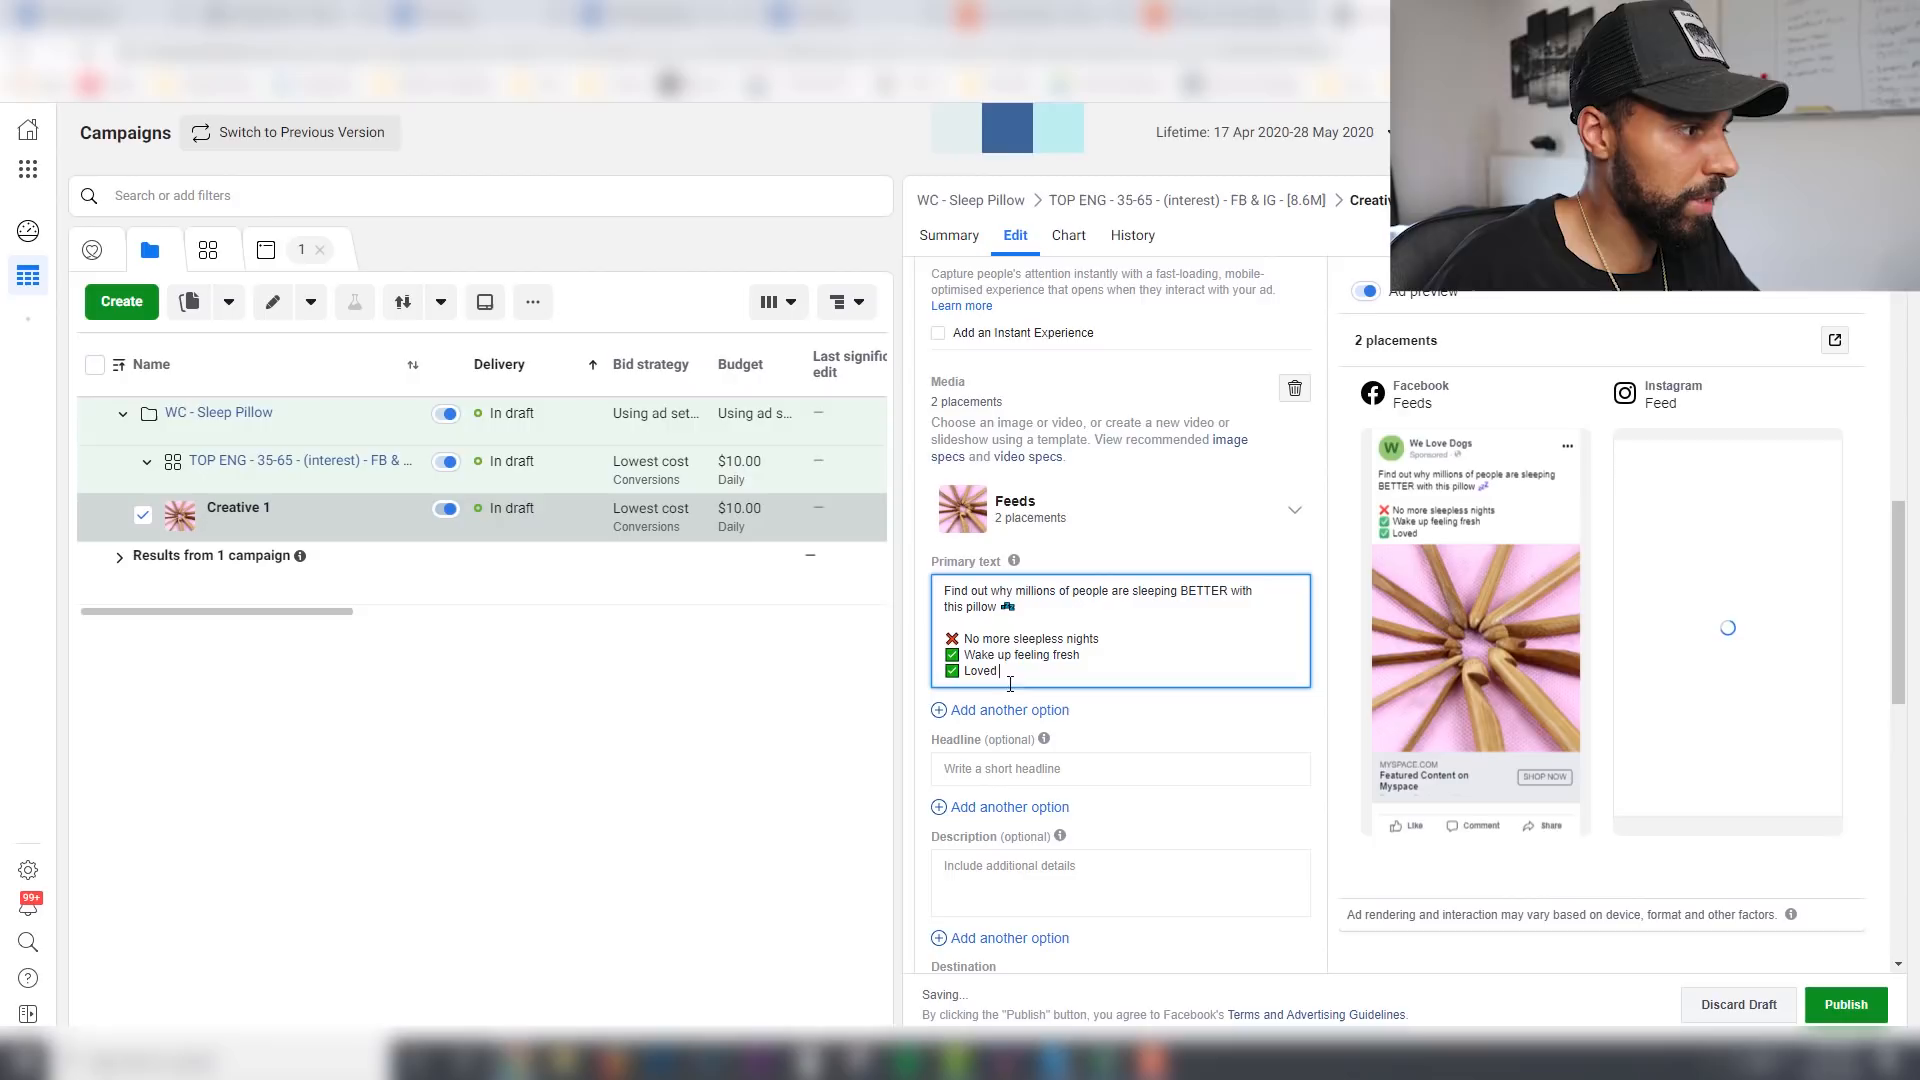
key(BackSpace)
key(BackSpace)
key(BackSpace)
key(BackSpace)
key(BackSpace)
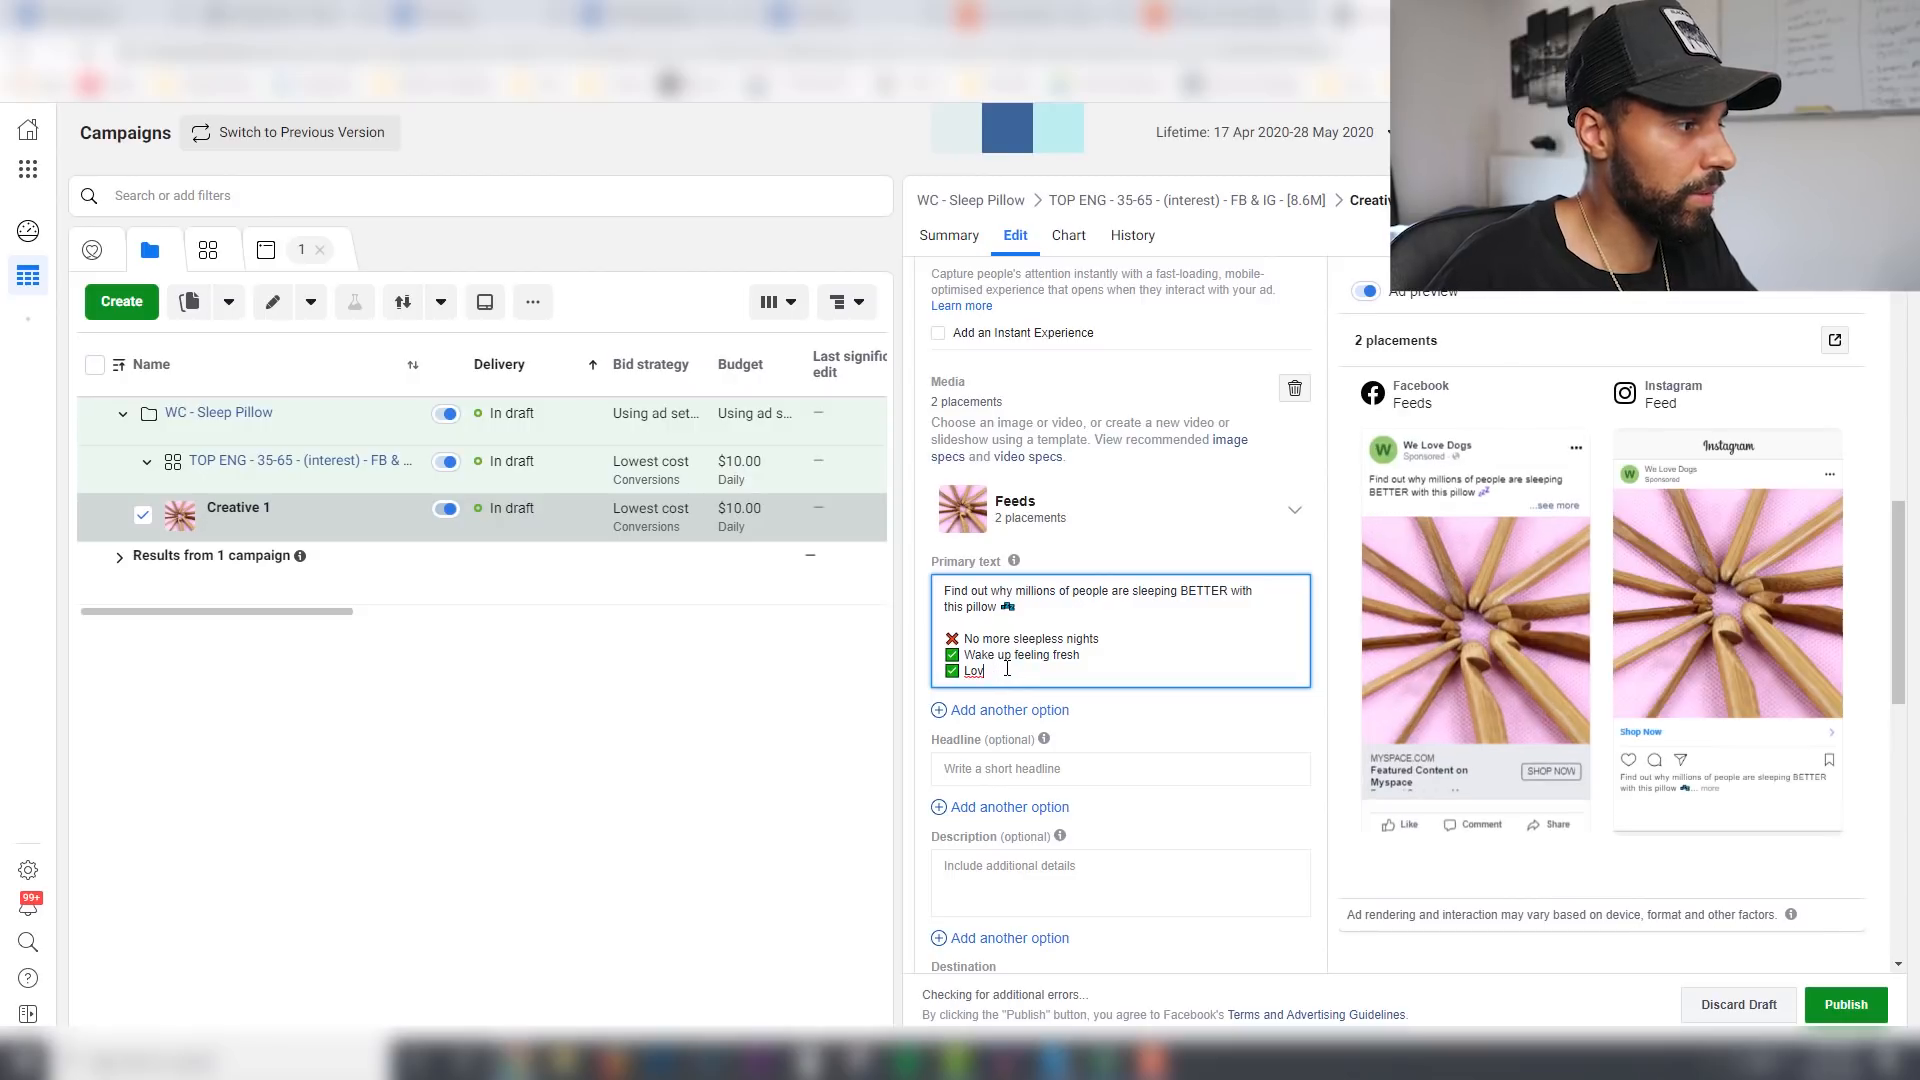
key(BackSpace)
key(BackSpace)
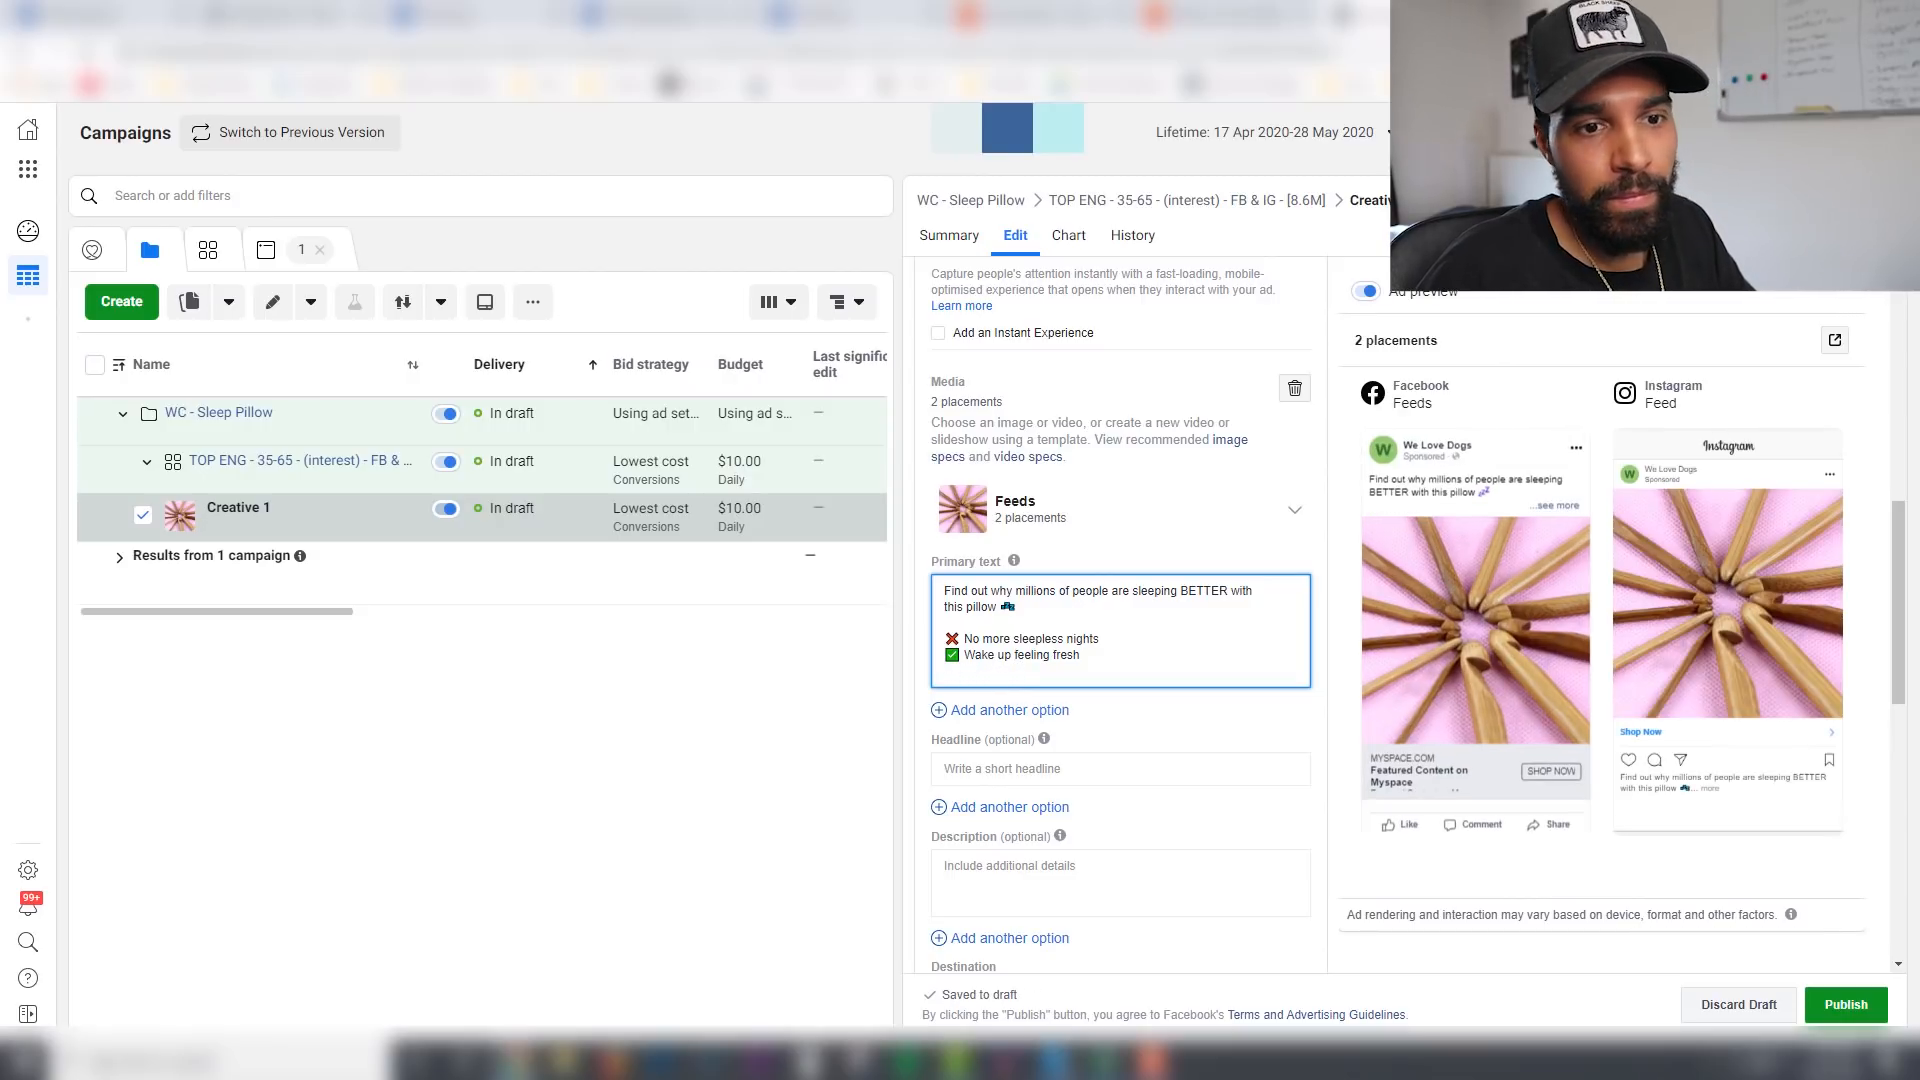
click(1190, 718)
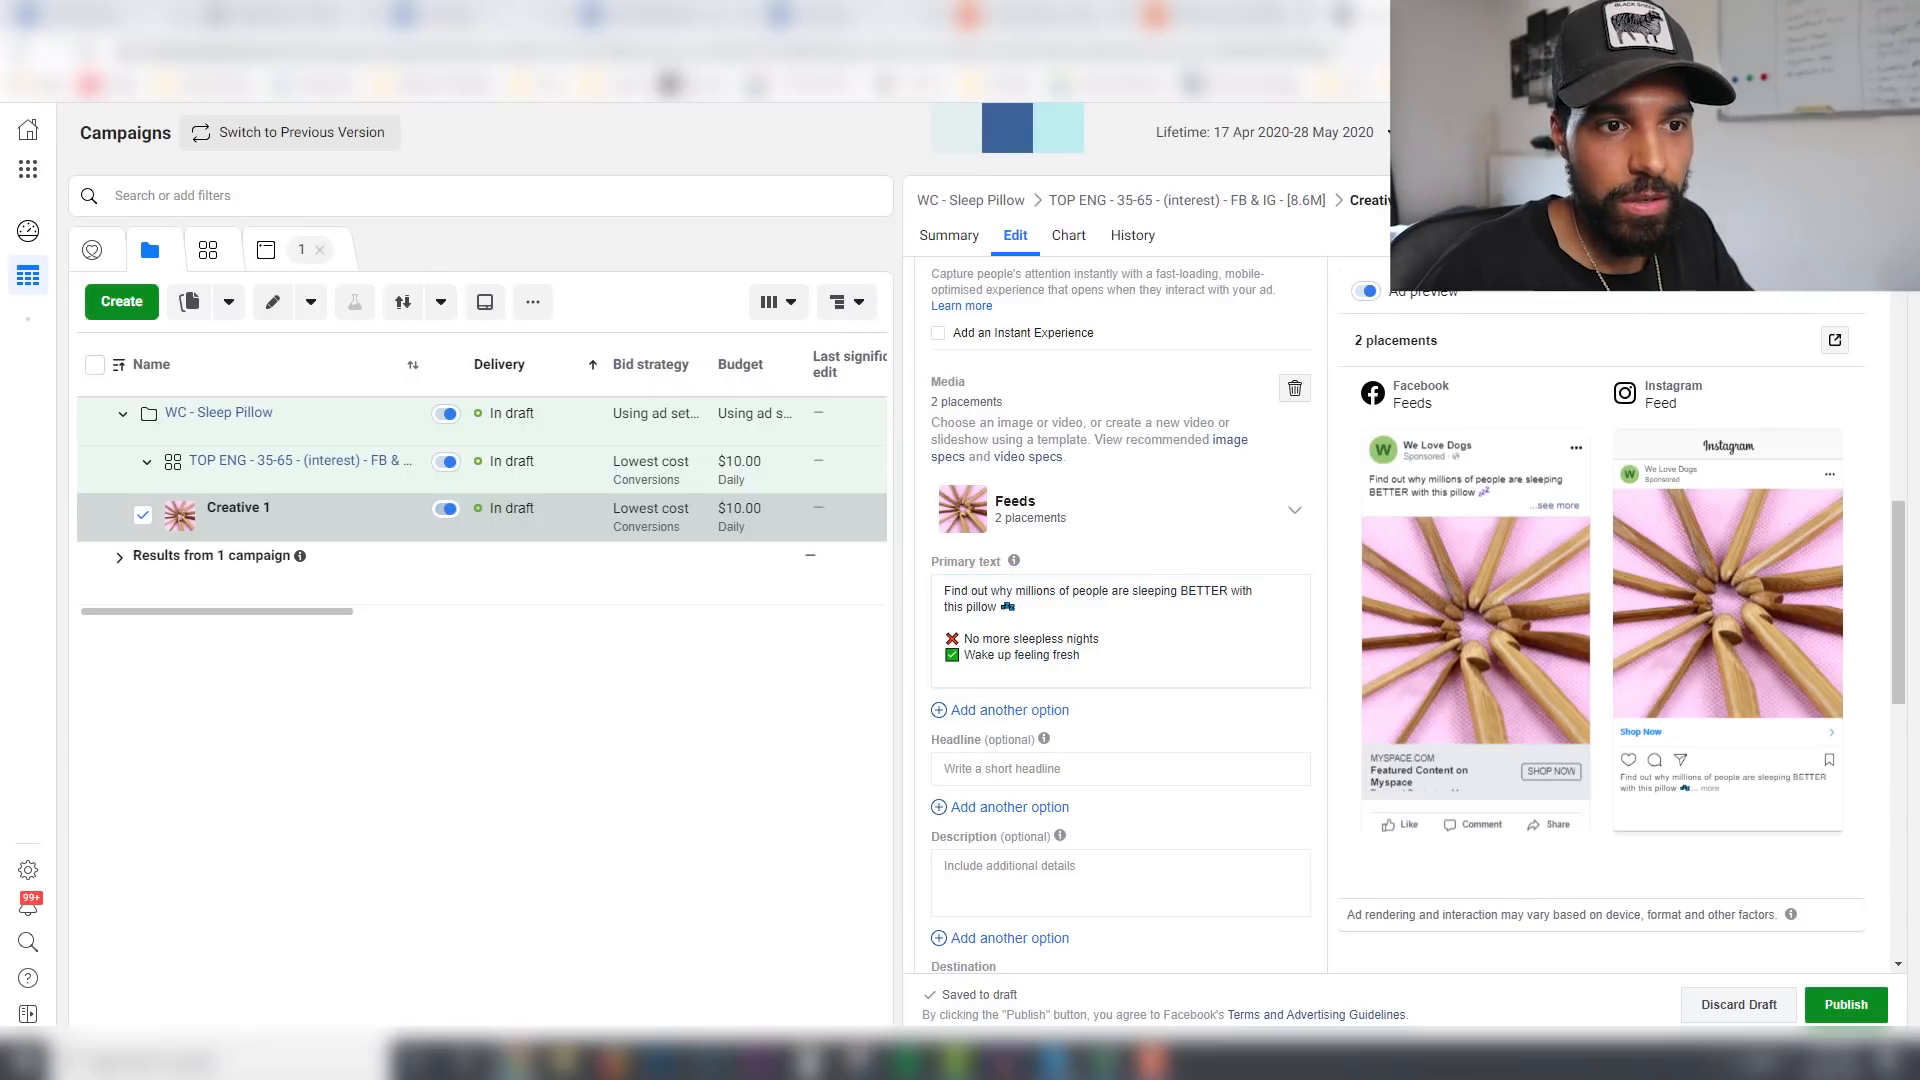
Step: Add the line "⭐ Rated #1" below "Wake up feeling fresh" in the primary text
click(980, 677)
key(Return)
text(⭐)
text(Rated #1)
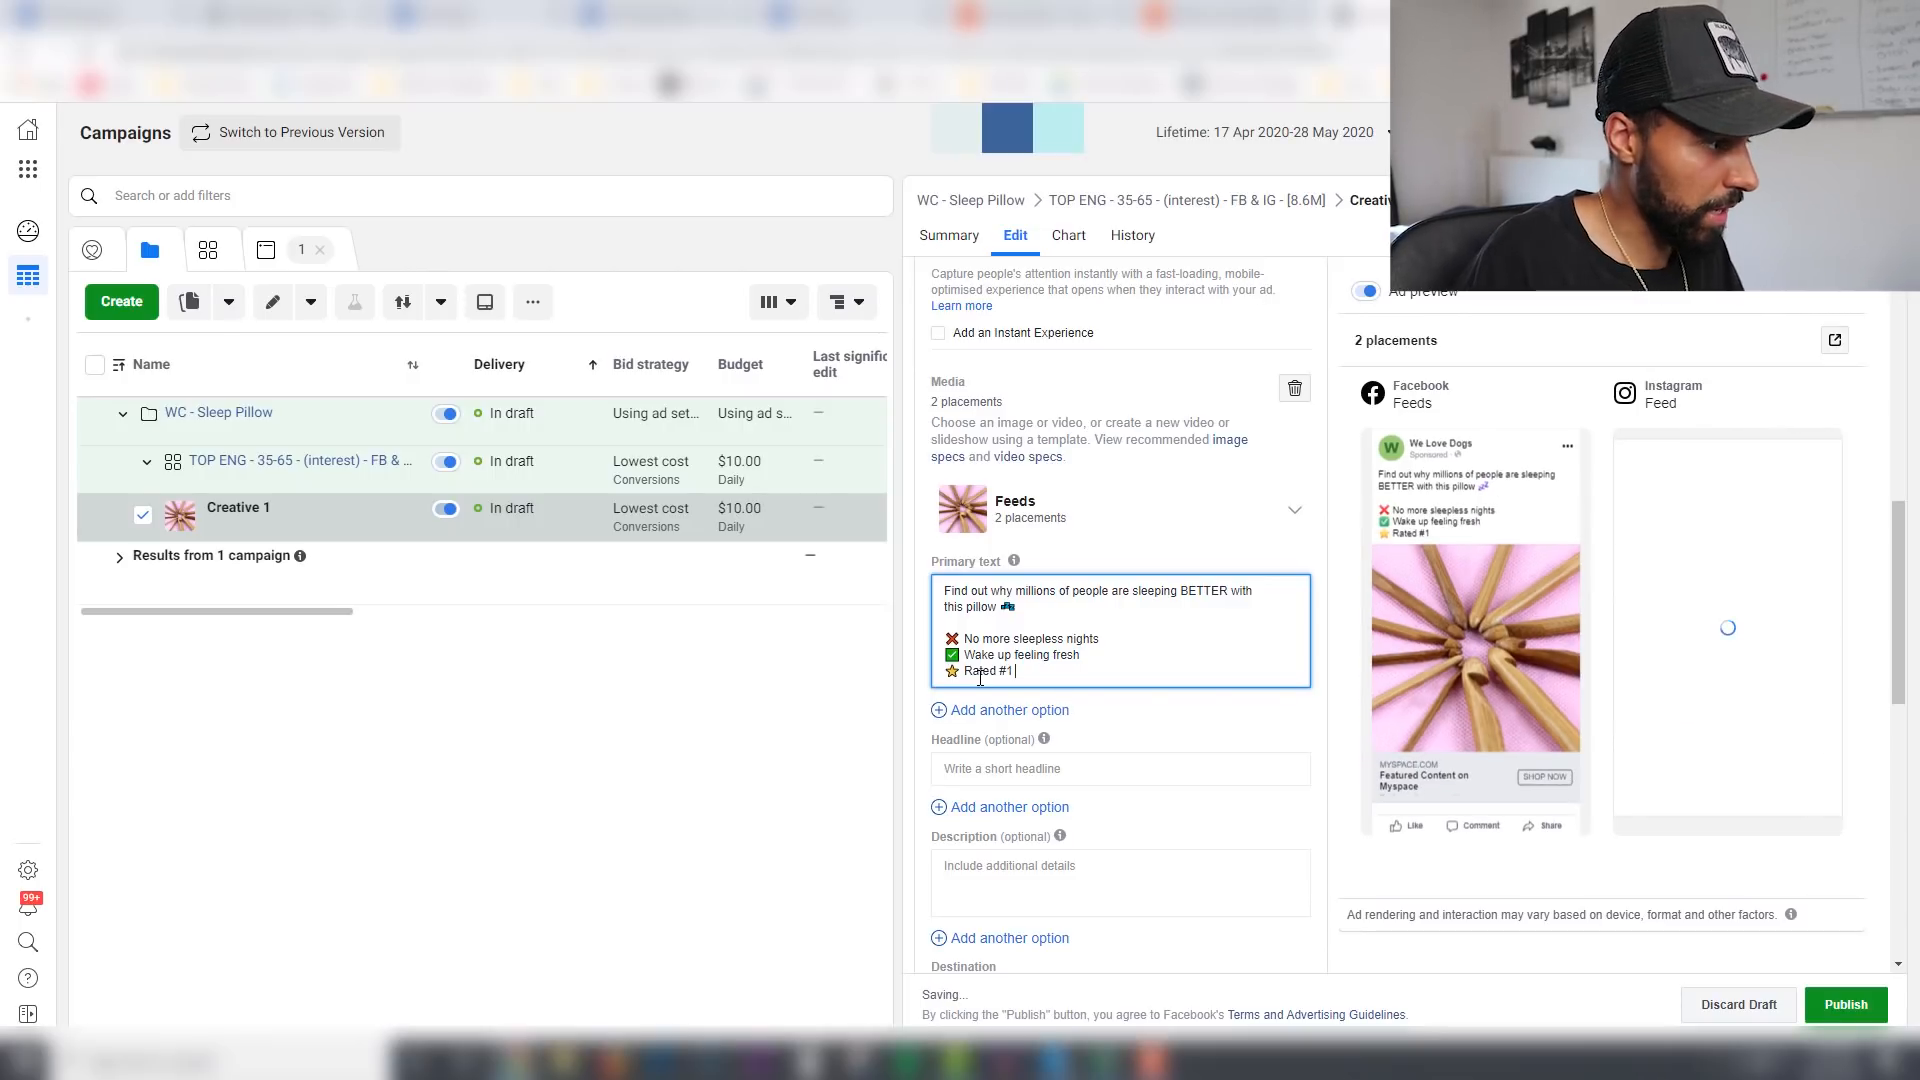
Step: After a blank line, end the primary text with "Order Here", an arrow symbol and the address "wwww.myspace.com"
key(Return)
key(Return)
text(Of)
text(der)
text( Here)
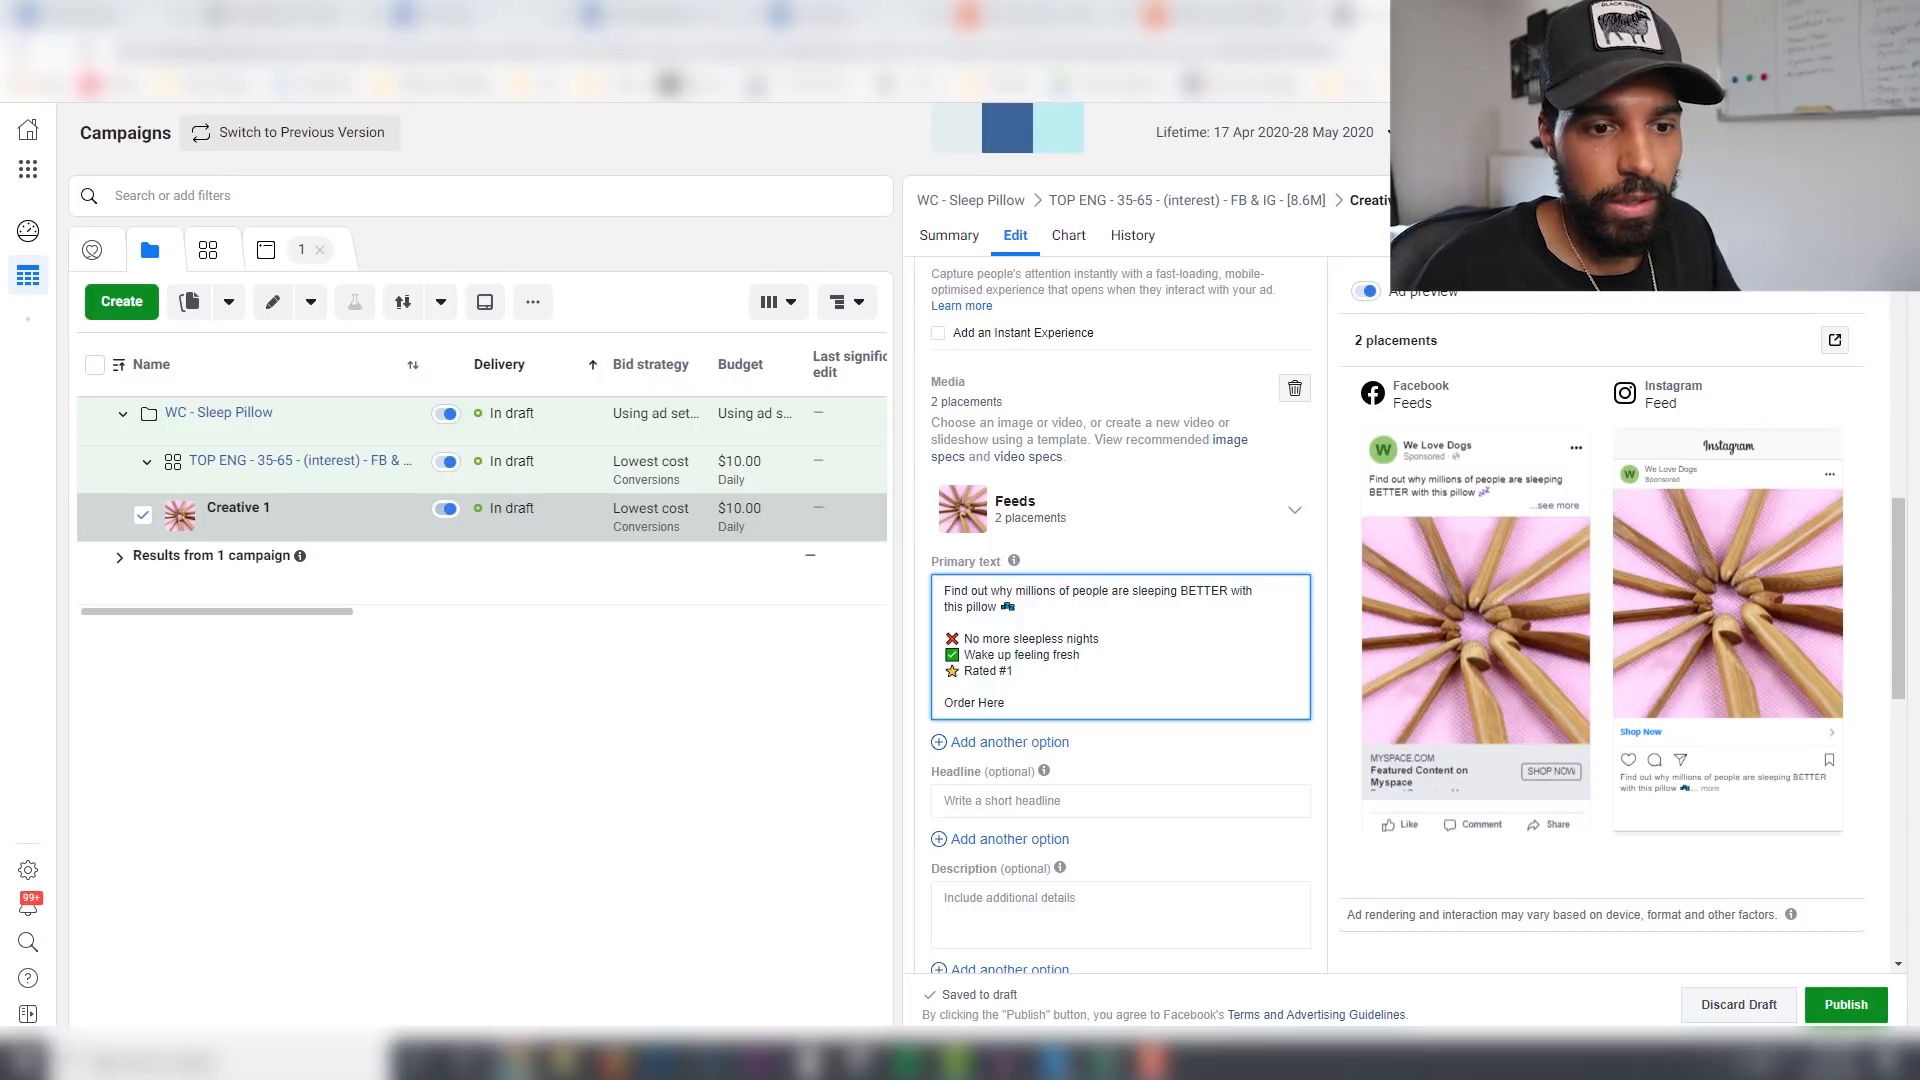
click(1553, 506)
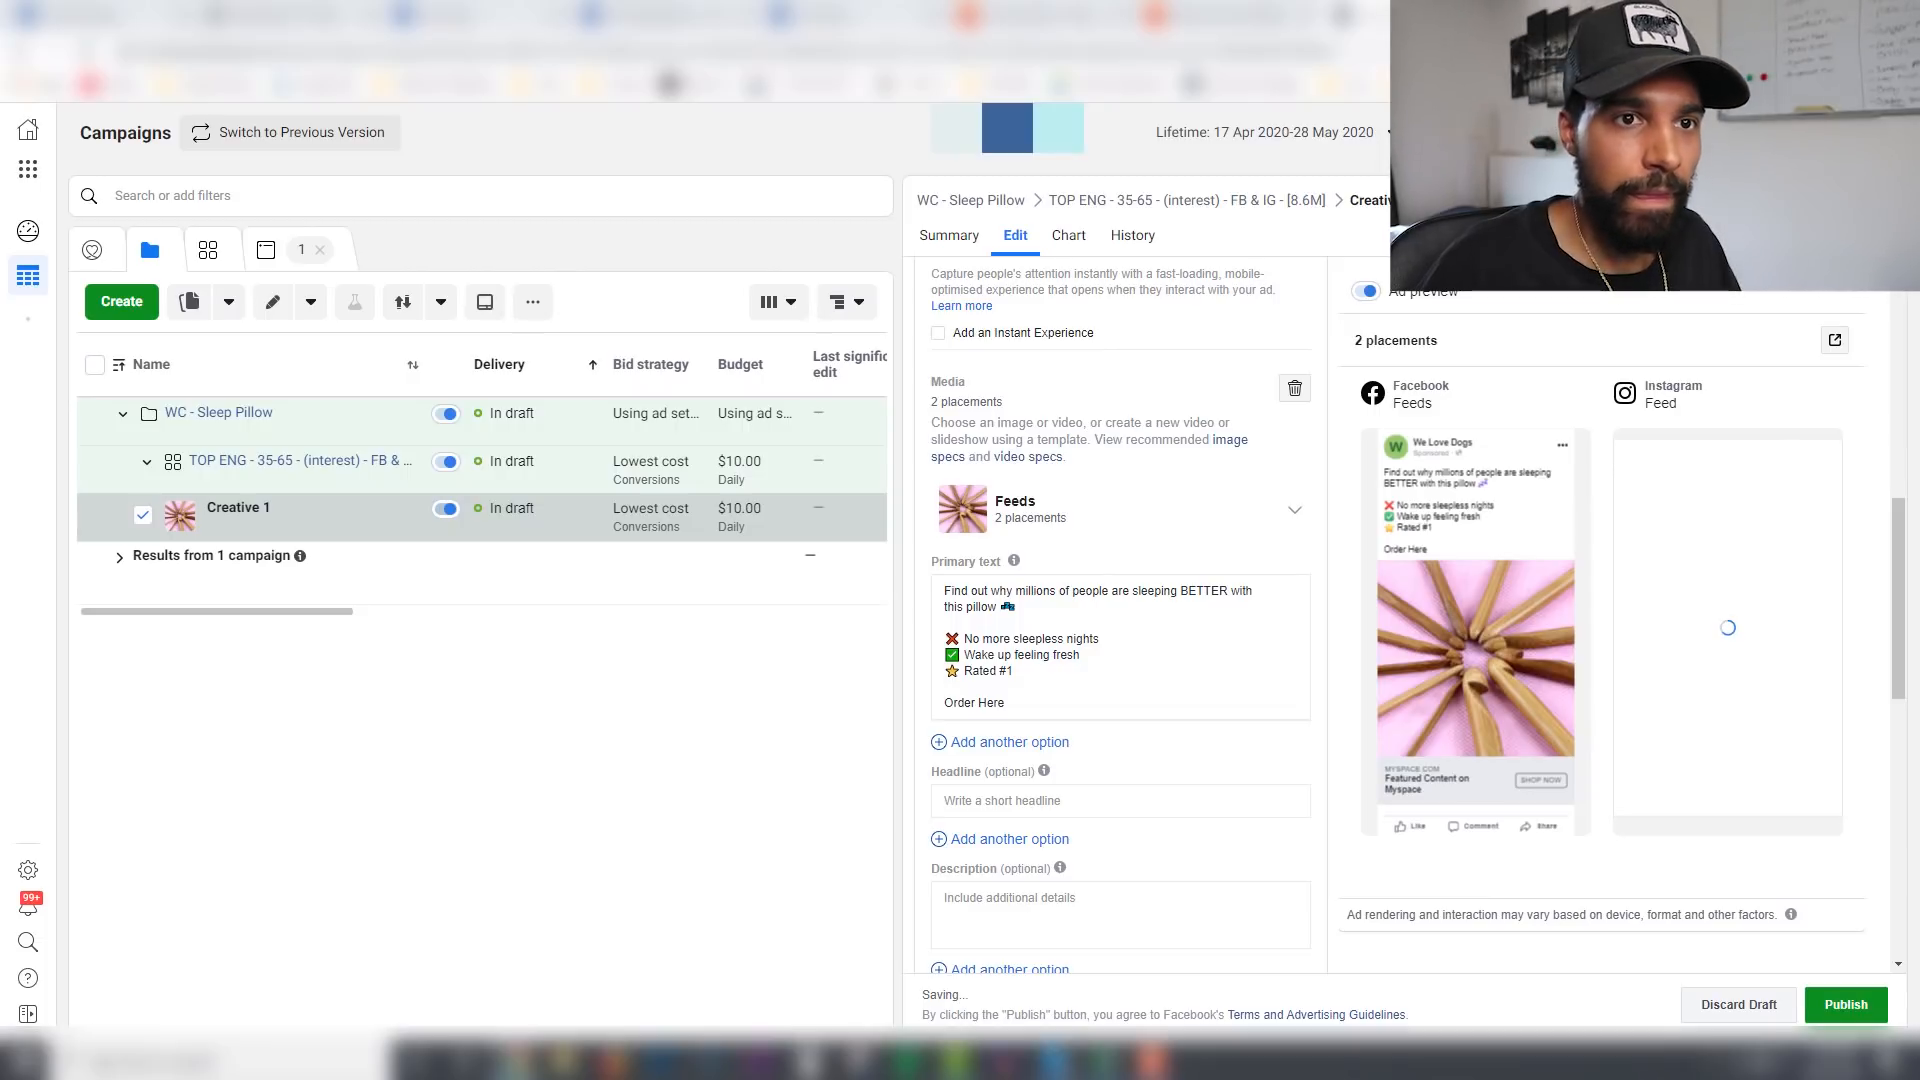
click(1020, 704)
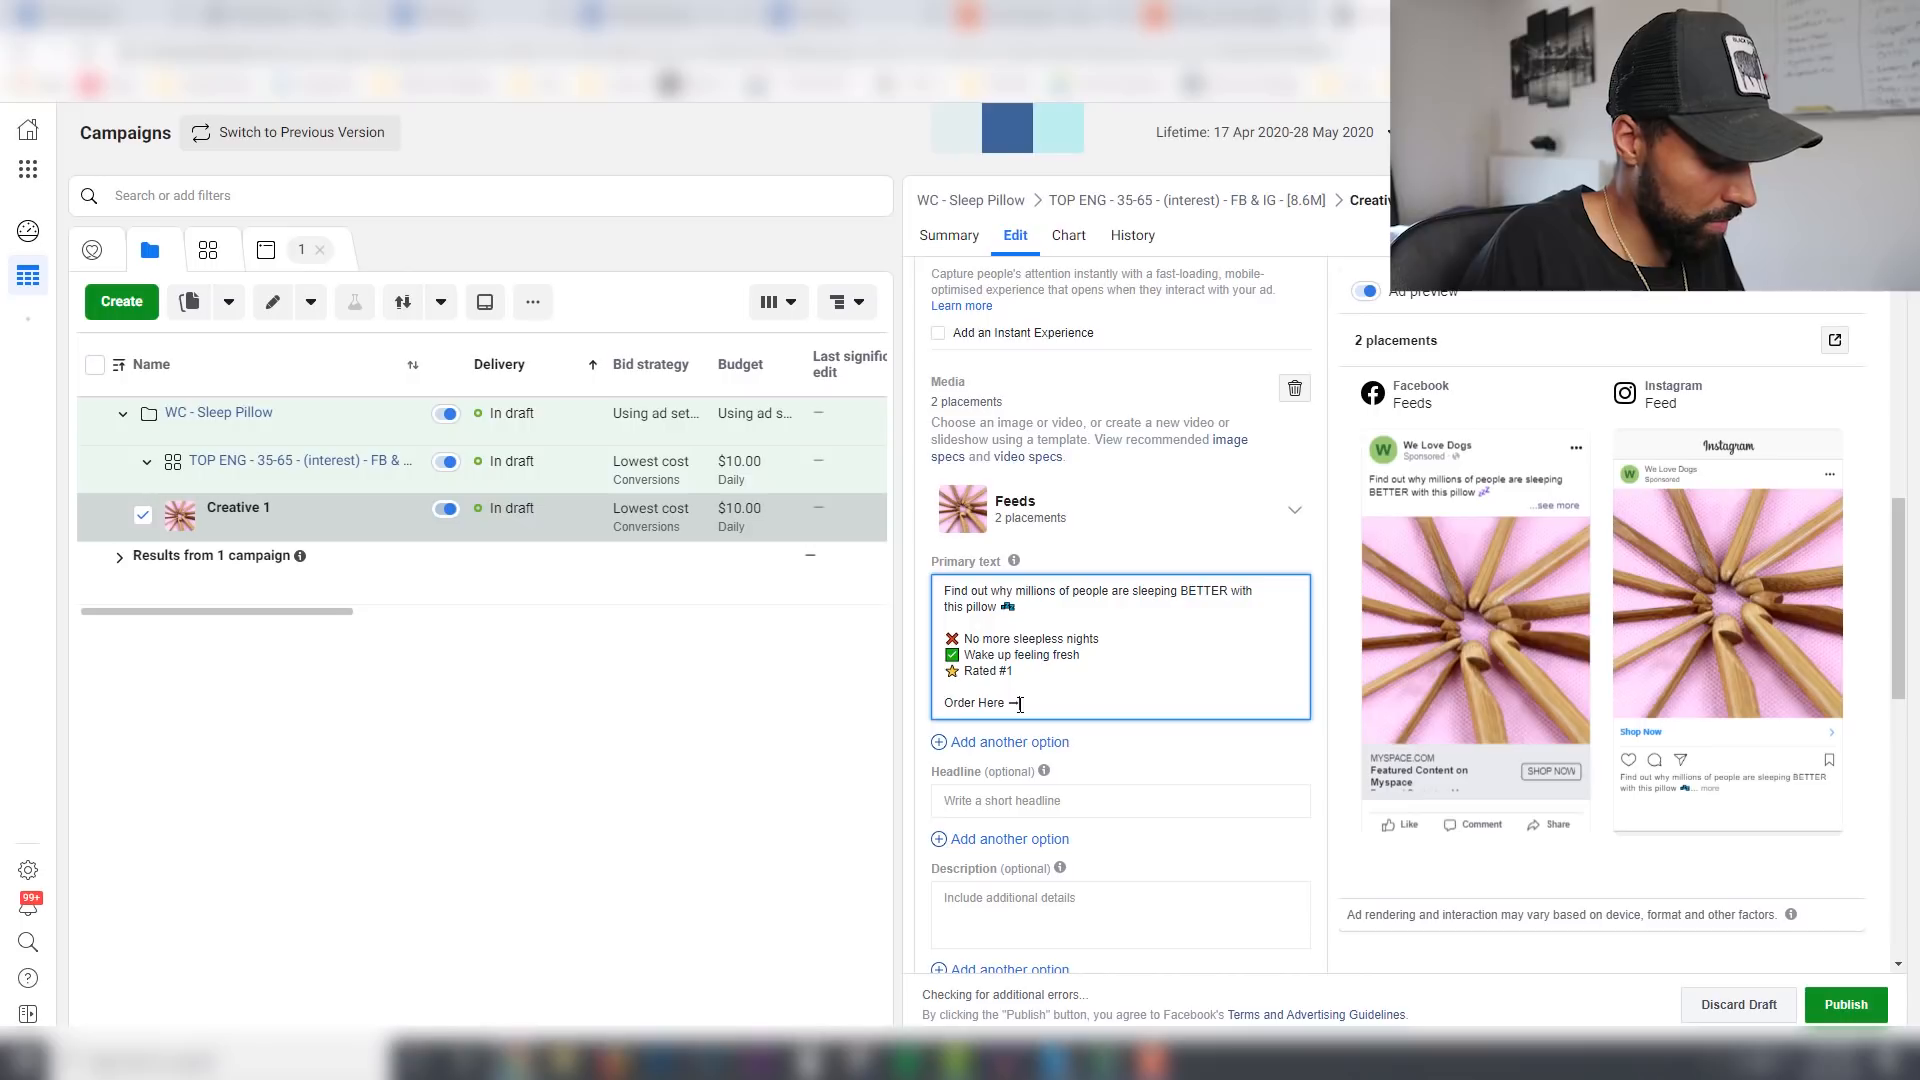
text(Ord)
key(BackSpace)
text(wwww.mys)
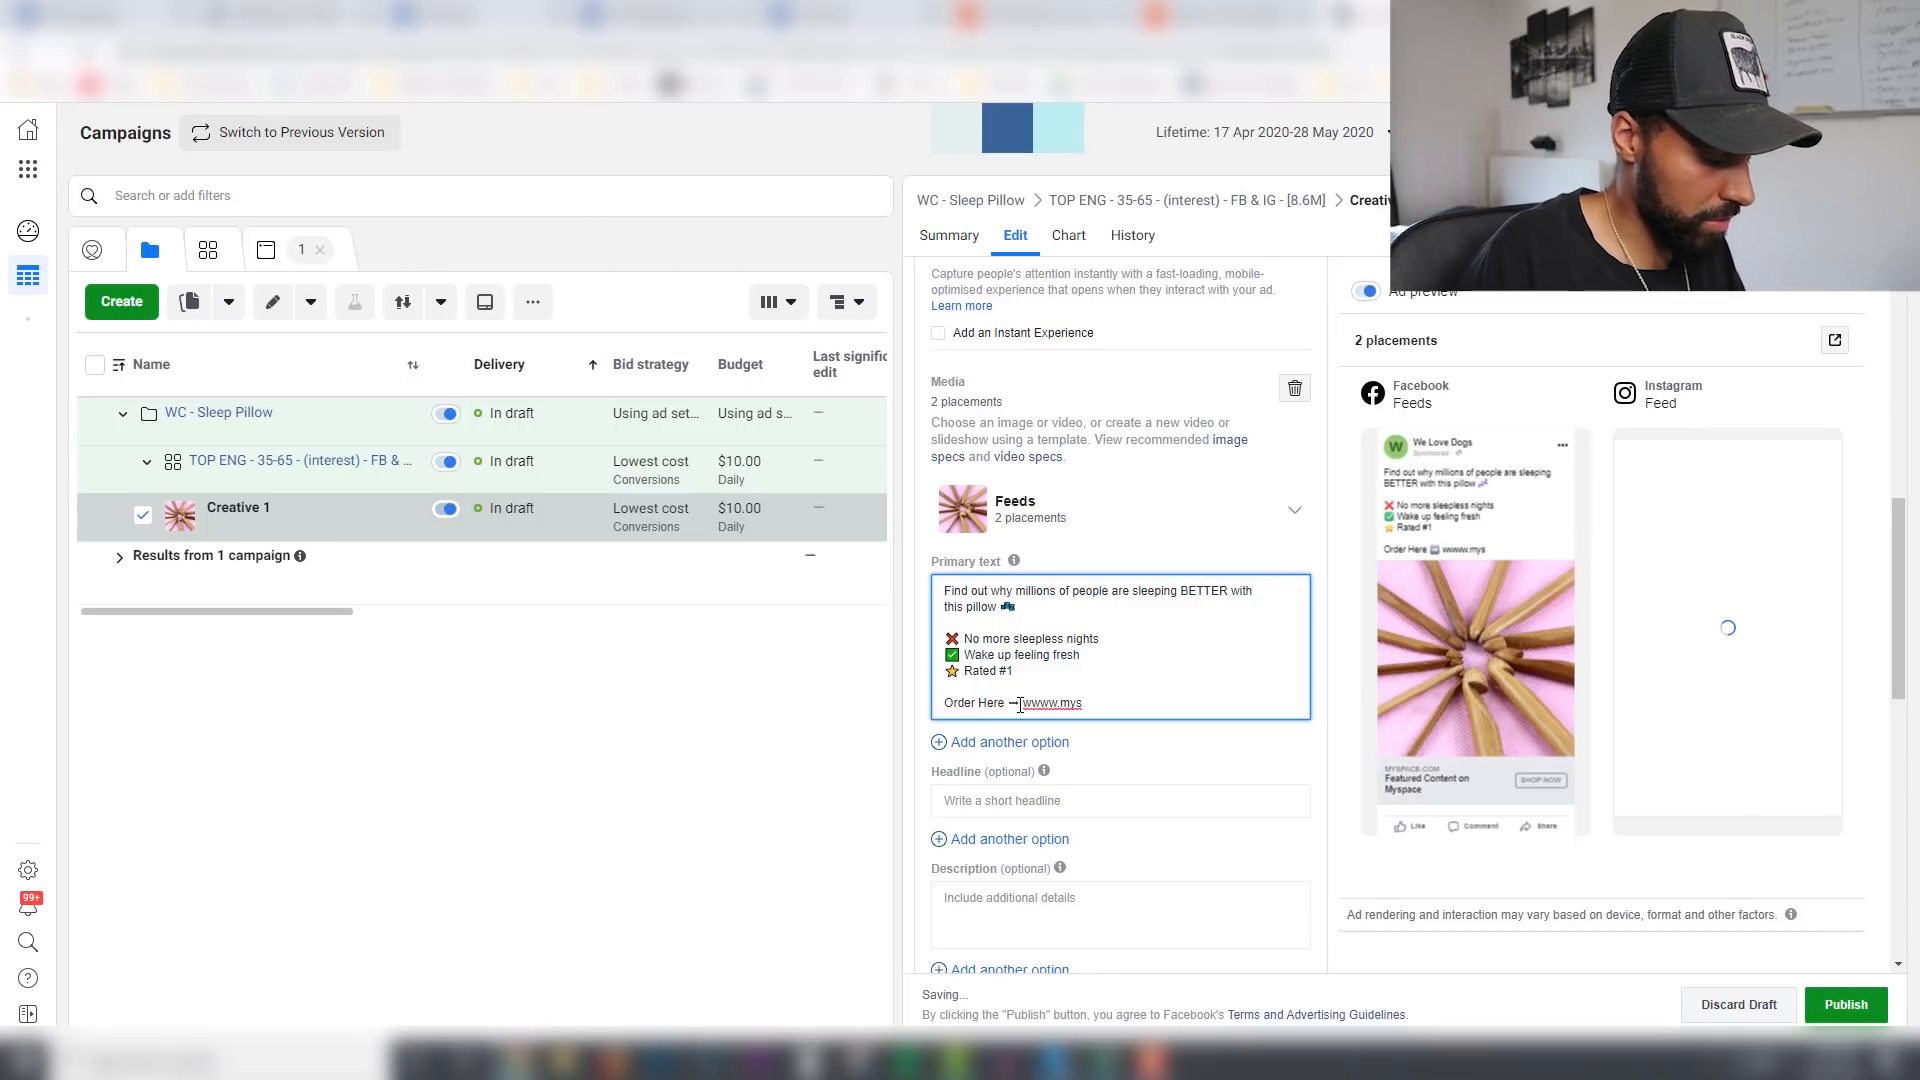
text(pace.com)
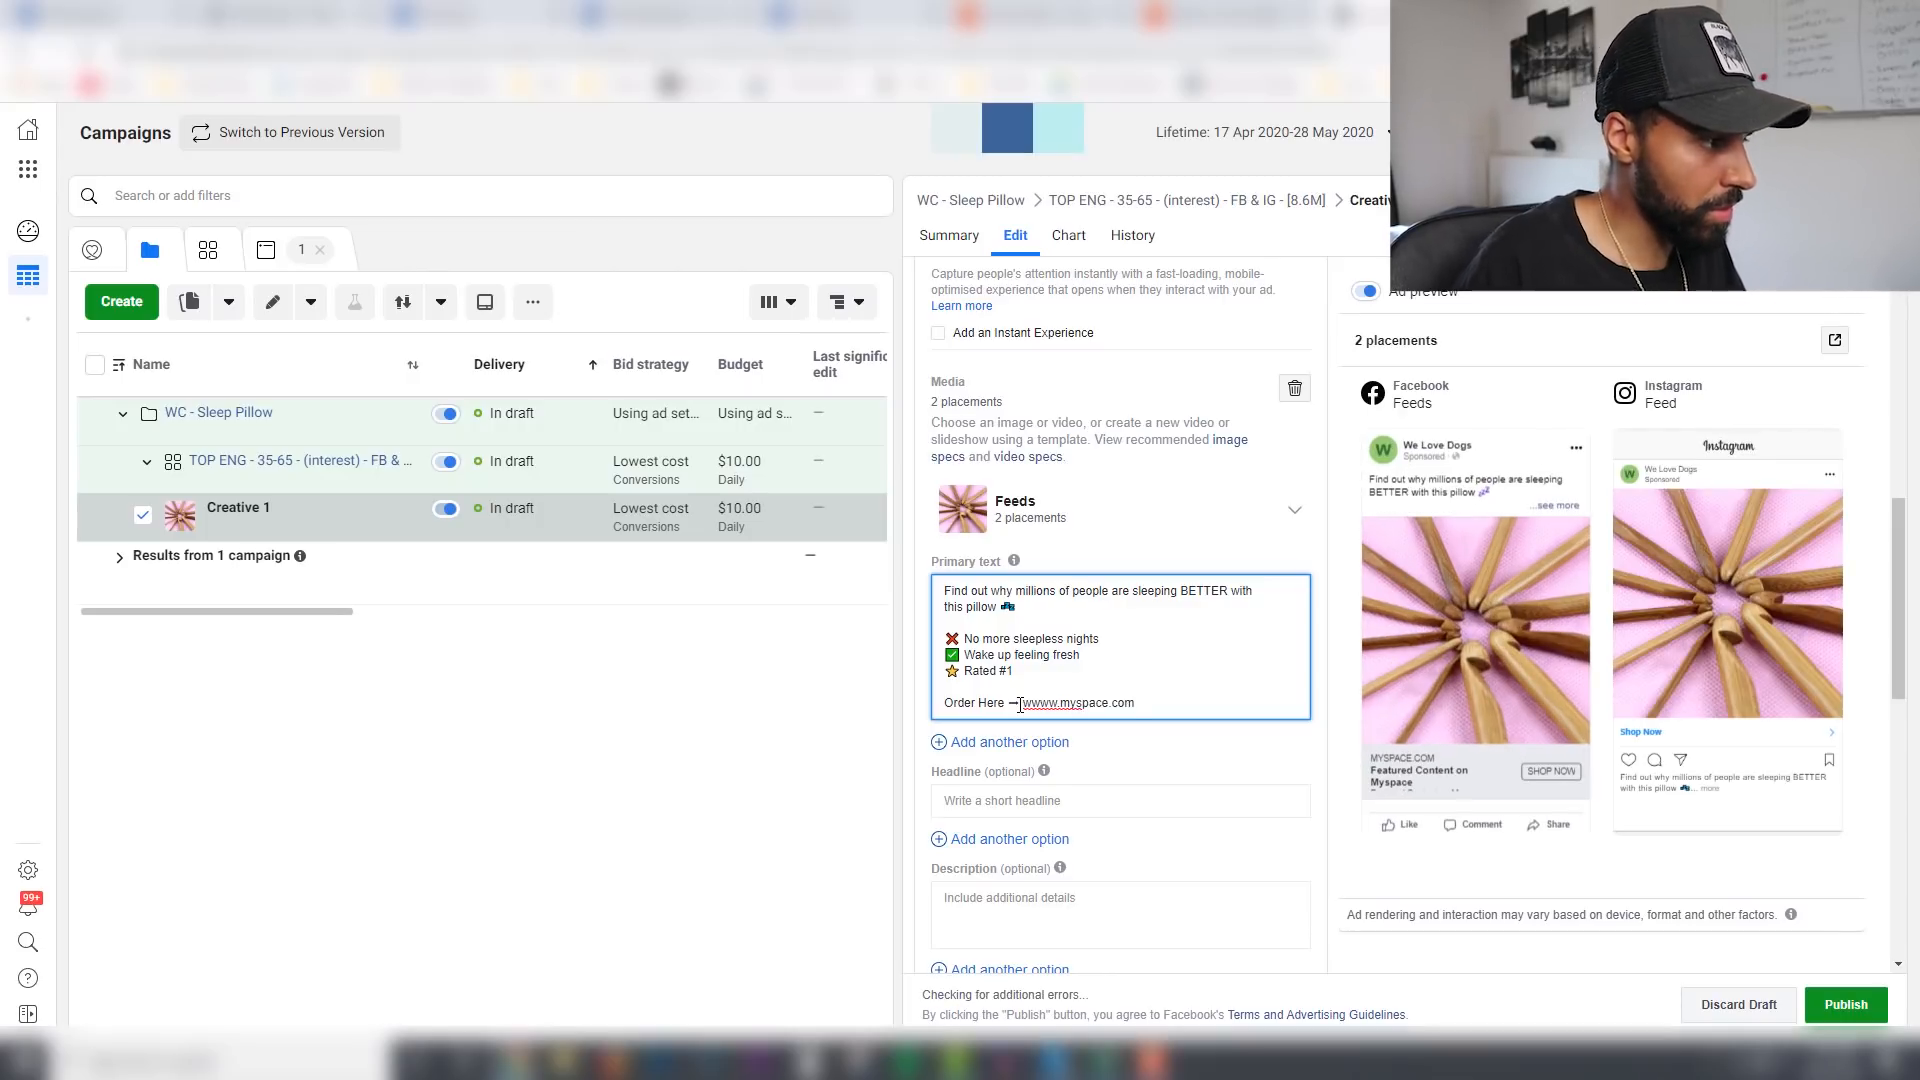
Step: Enter "Get a Better Nights Sleep" as the ad's headline
click(1016, 796)
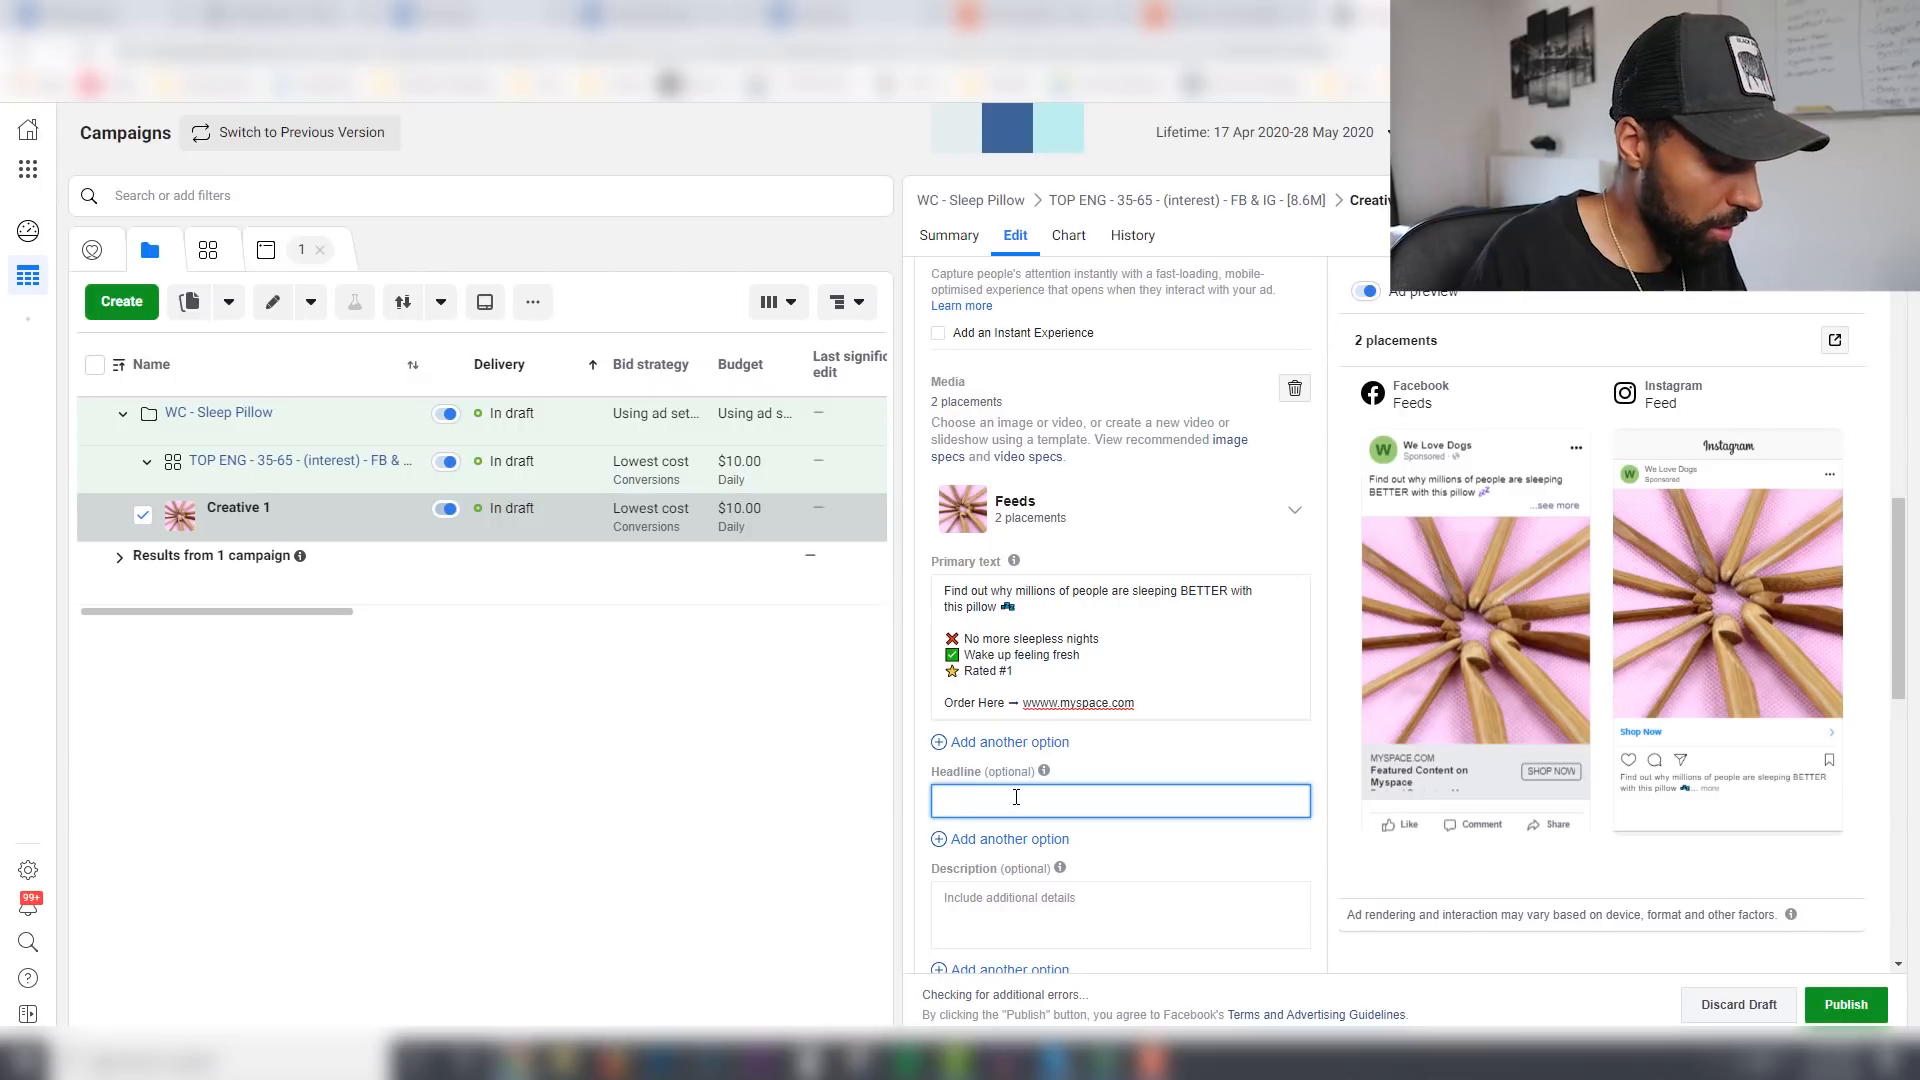
text(No)
key(BackSpace)
key(BackSpace)
text(Get a )
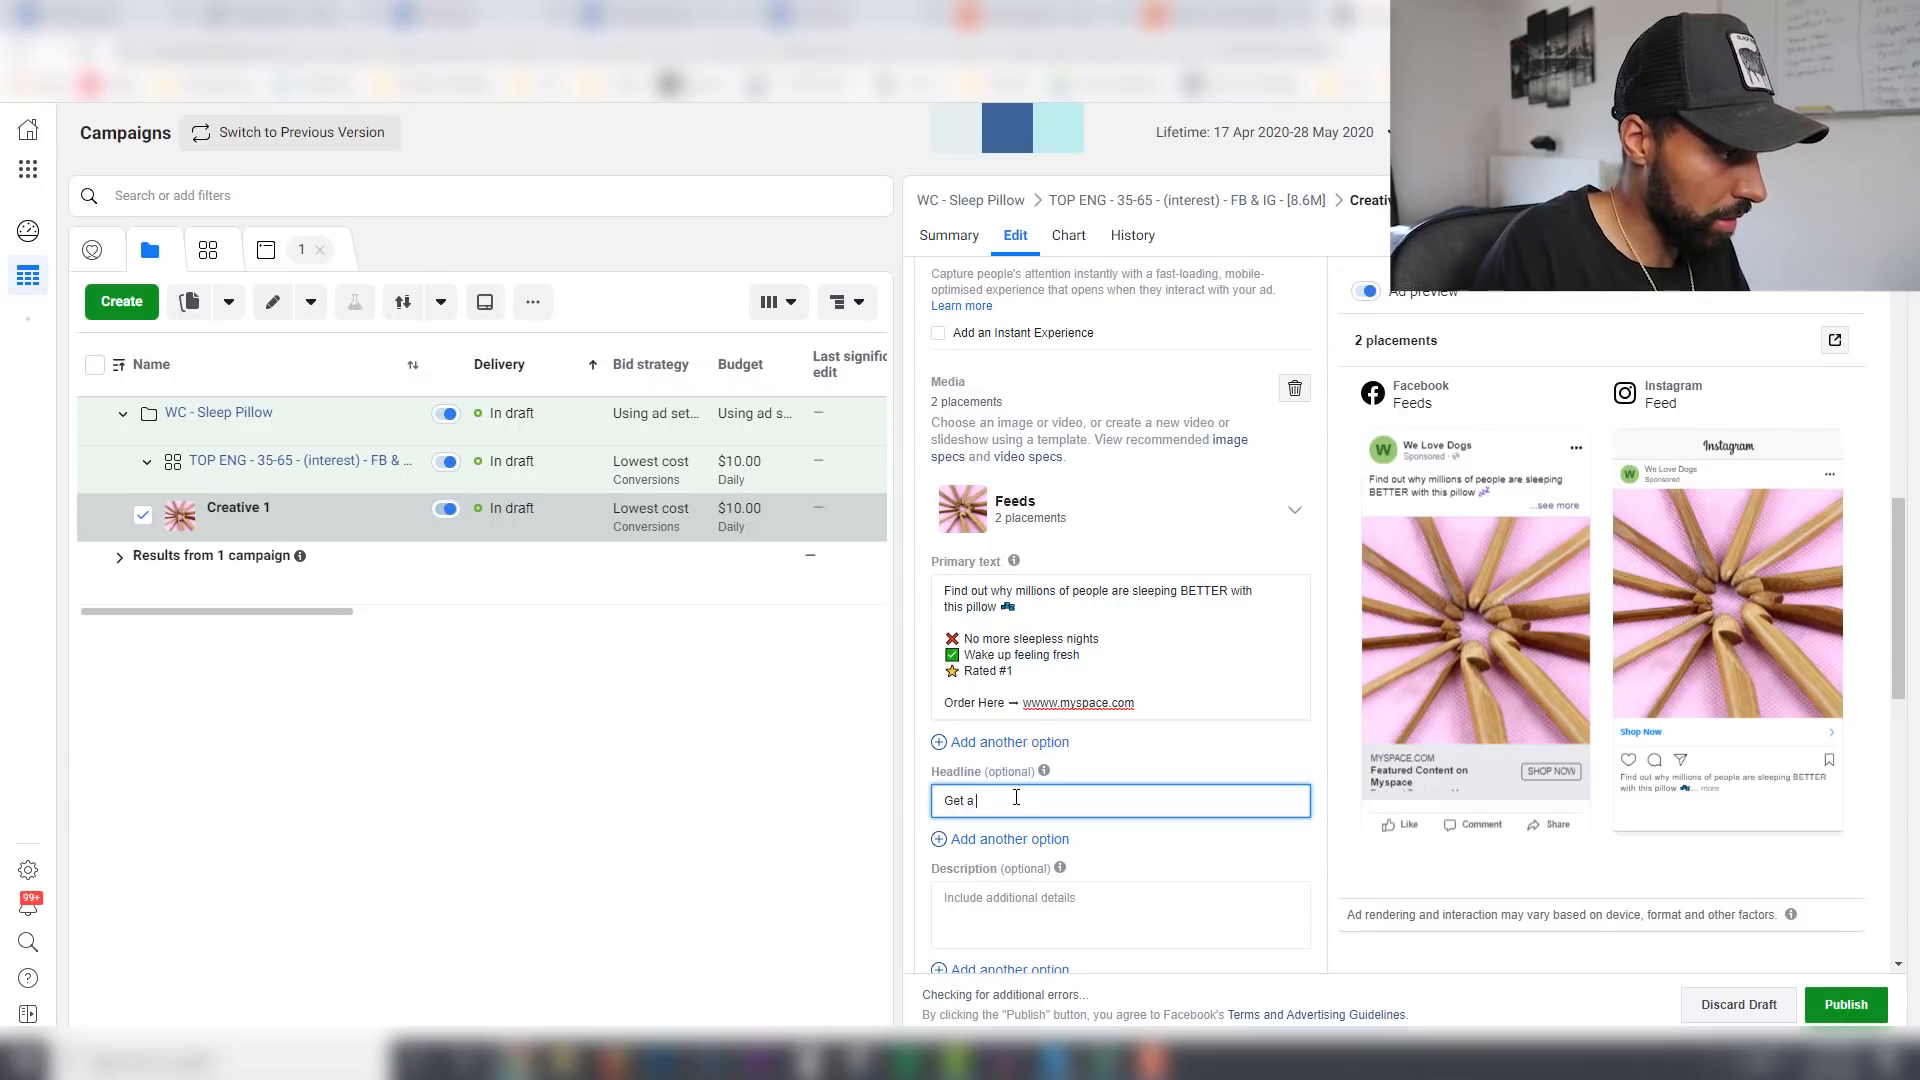
text(Better N)
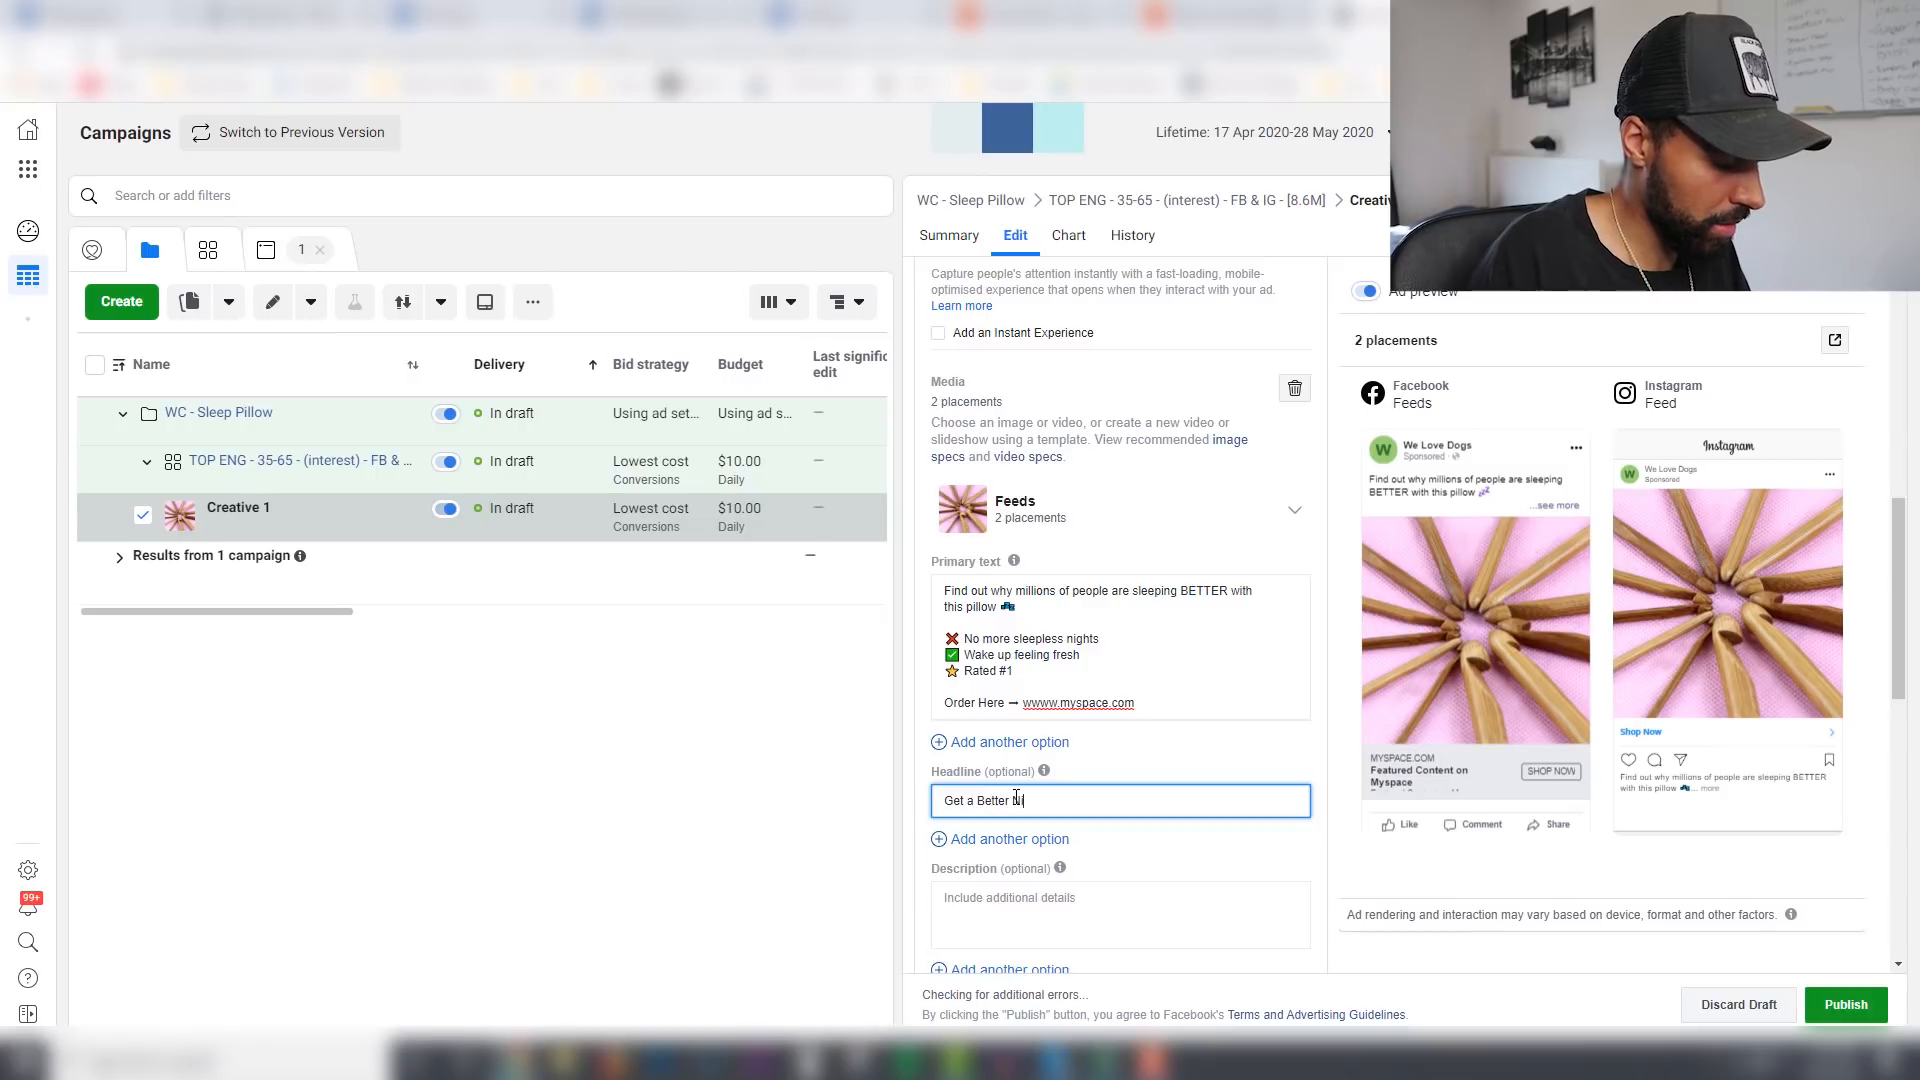
text(ights Sleep)
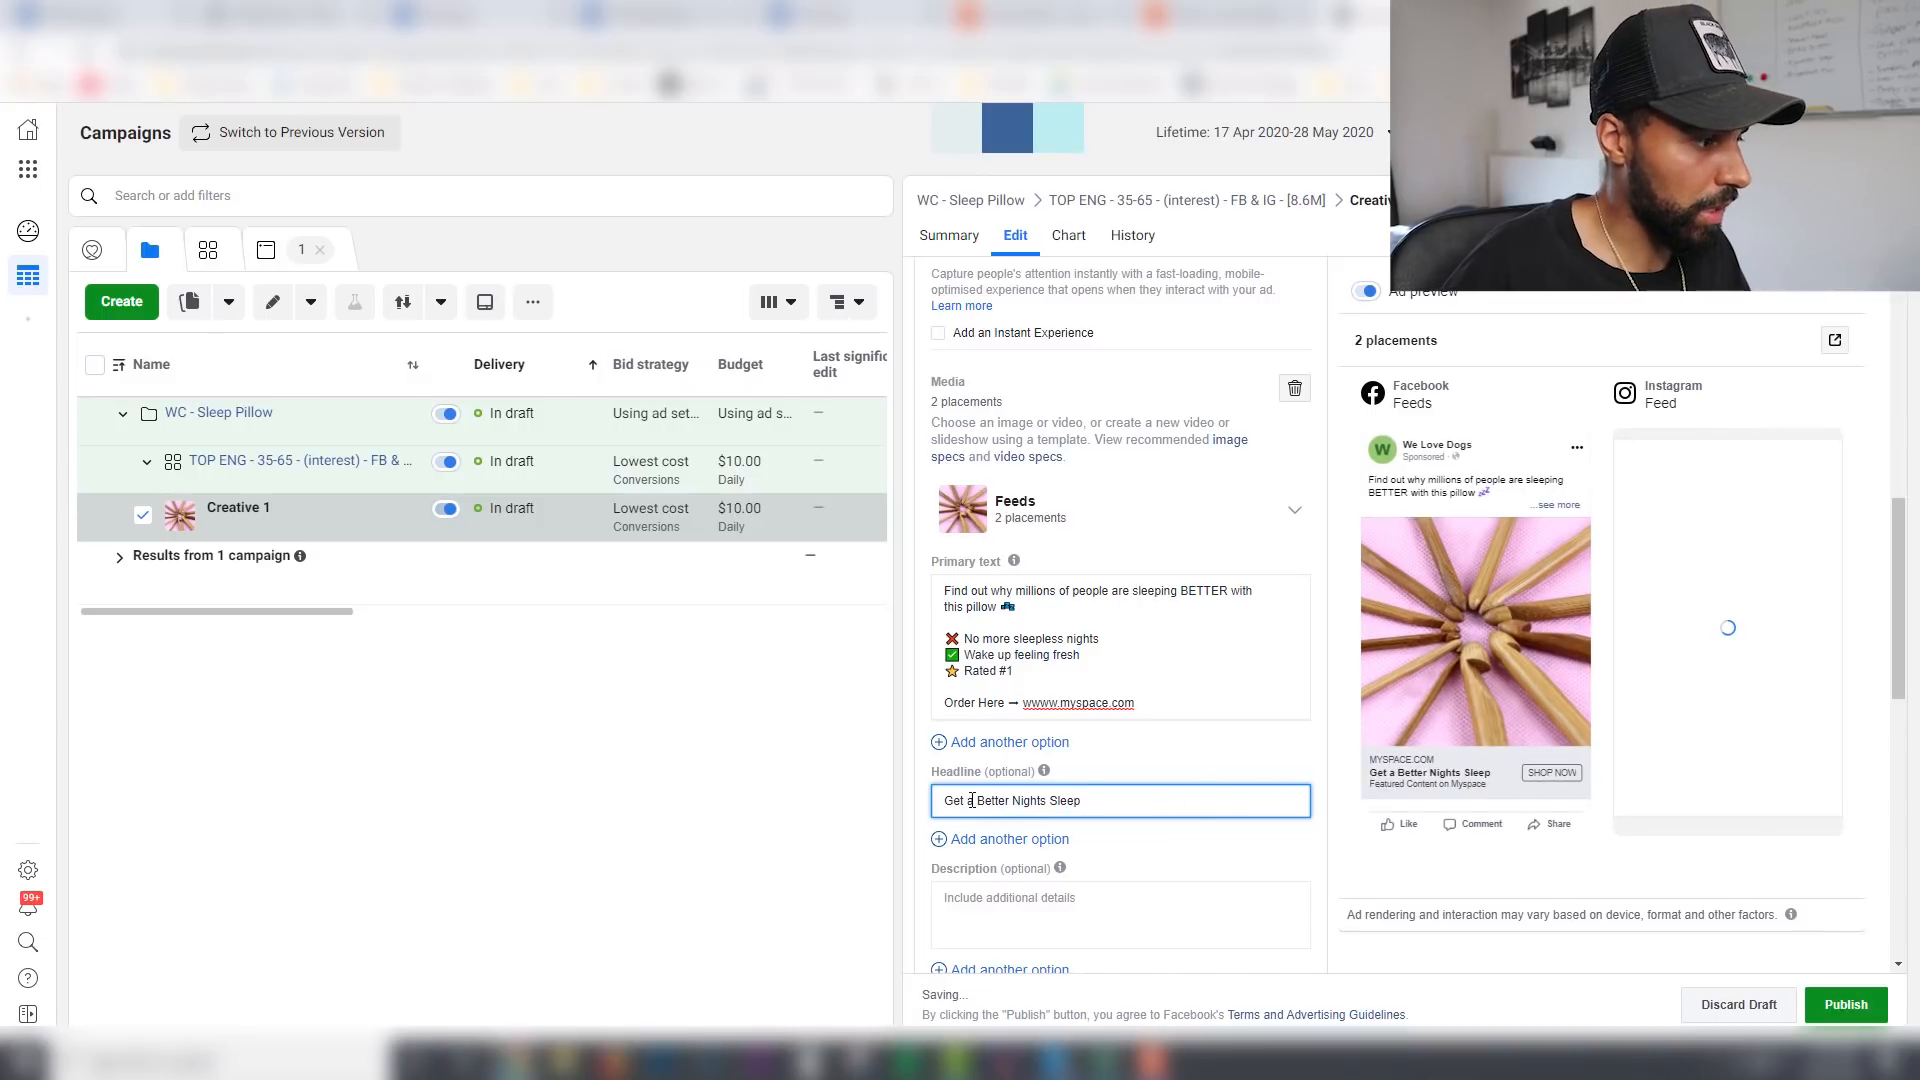
Step: Fill in the ad description with five copies of the primary text's star emoji followed by "5/5 Reviews"
click(976, 897)
click(958, 682)
key(shift+Left)
key(ctrl+c)
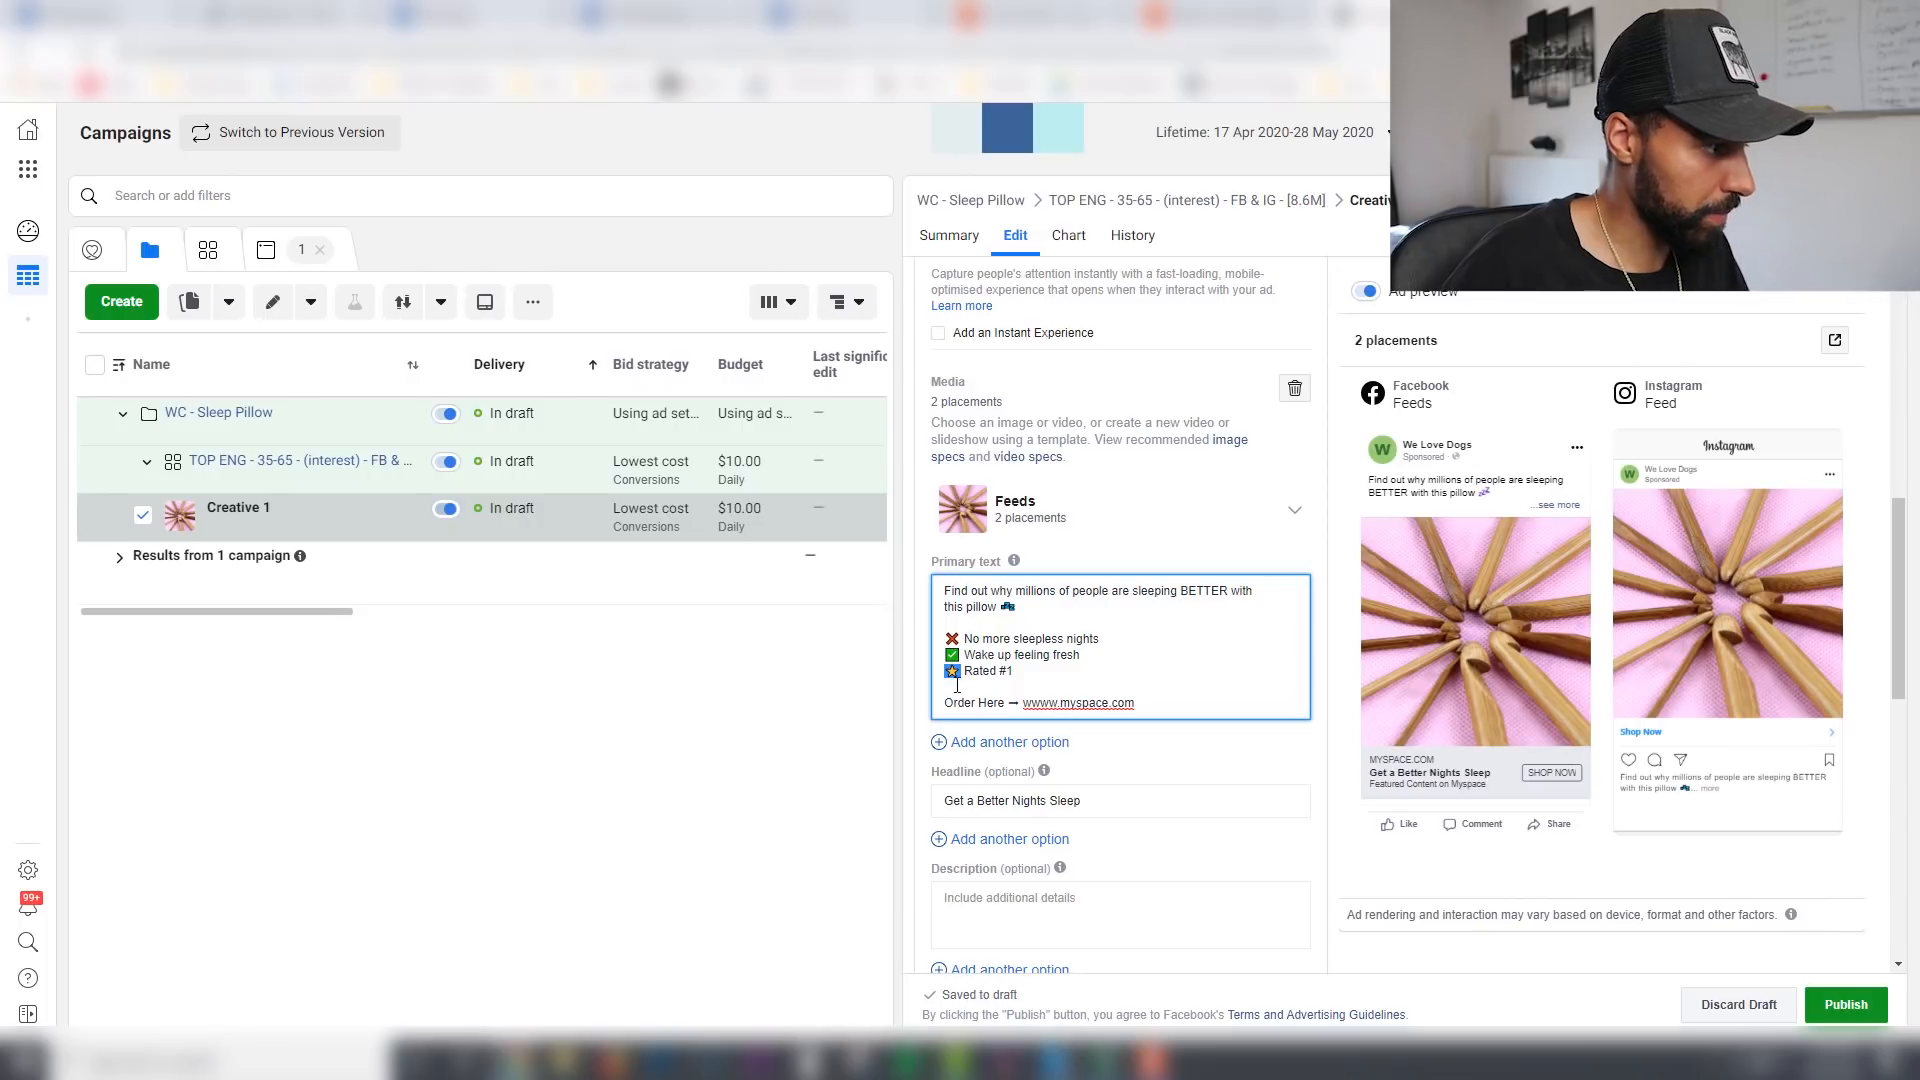
click(980, 899)
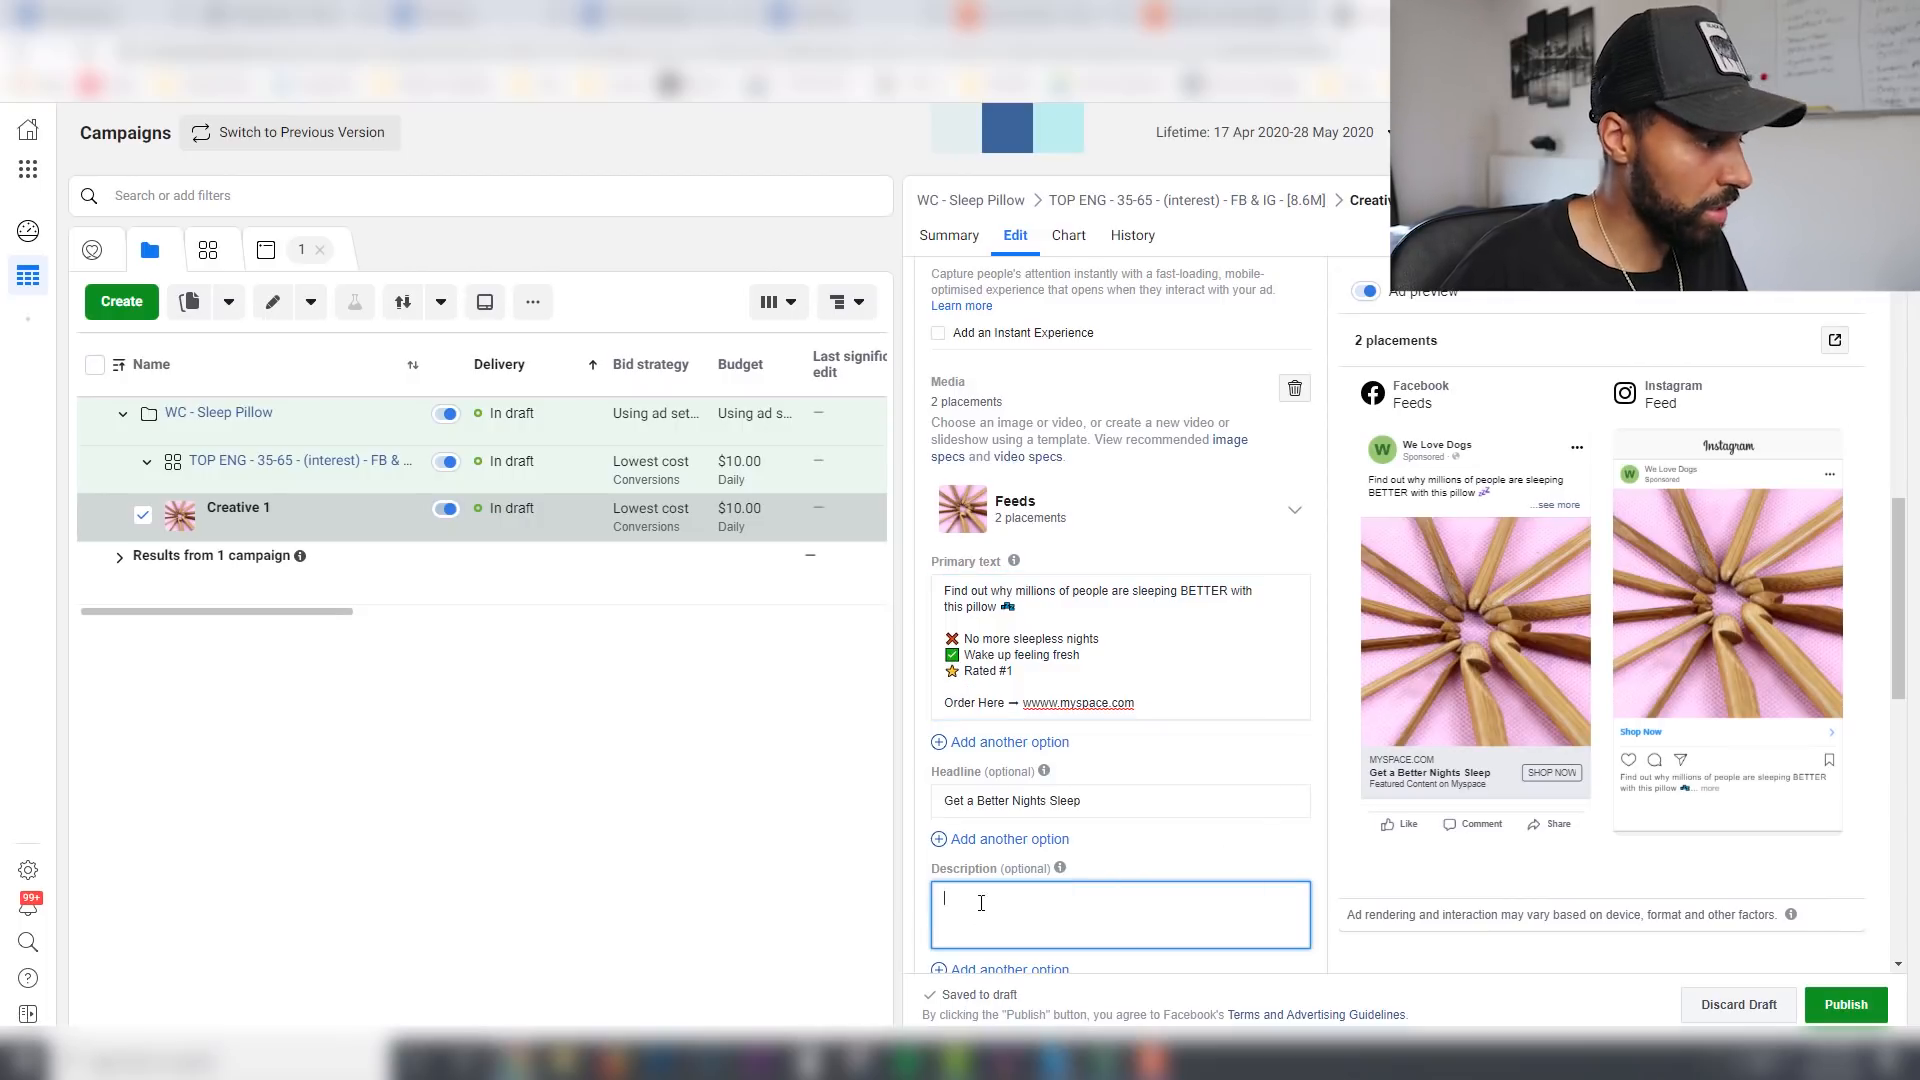
key(ctrl+v)
key(ctrl+v)
key(ctrl+v)
key(ctrl+v)
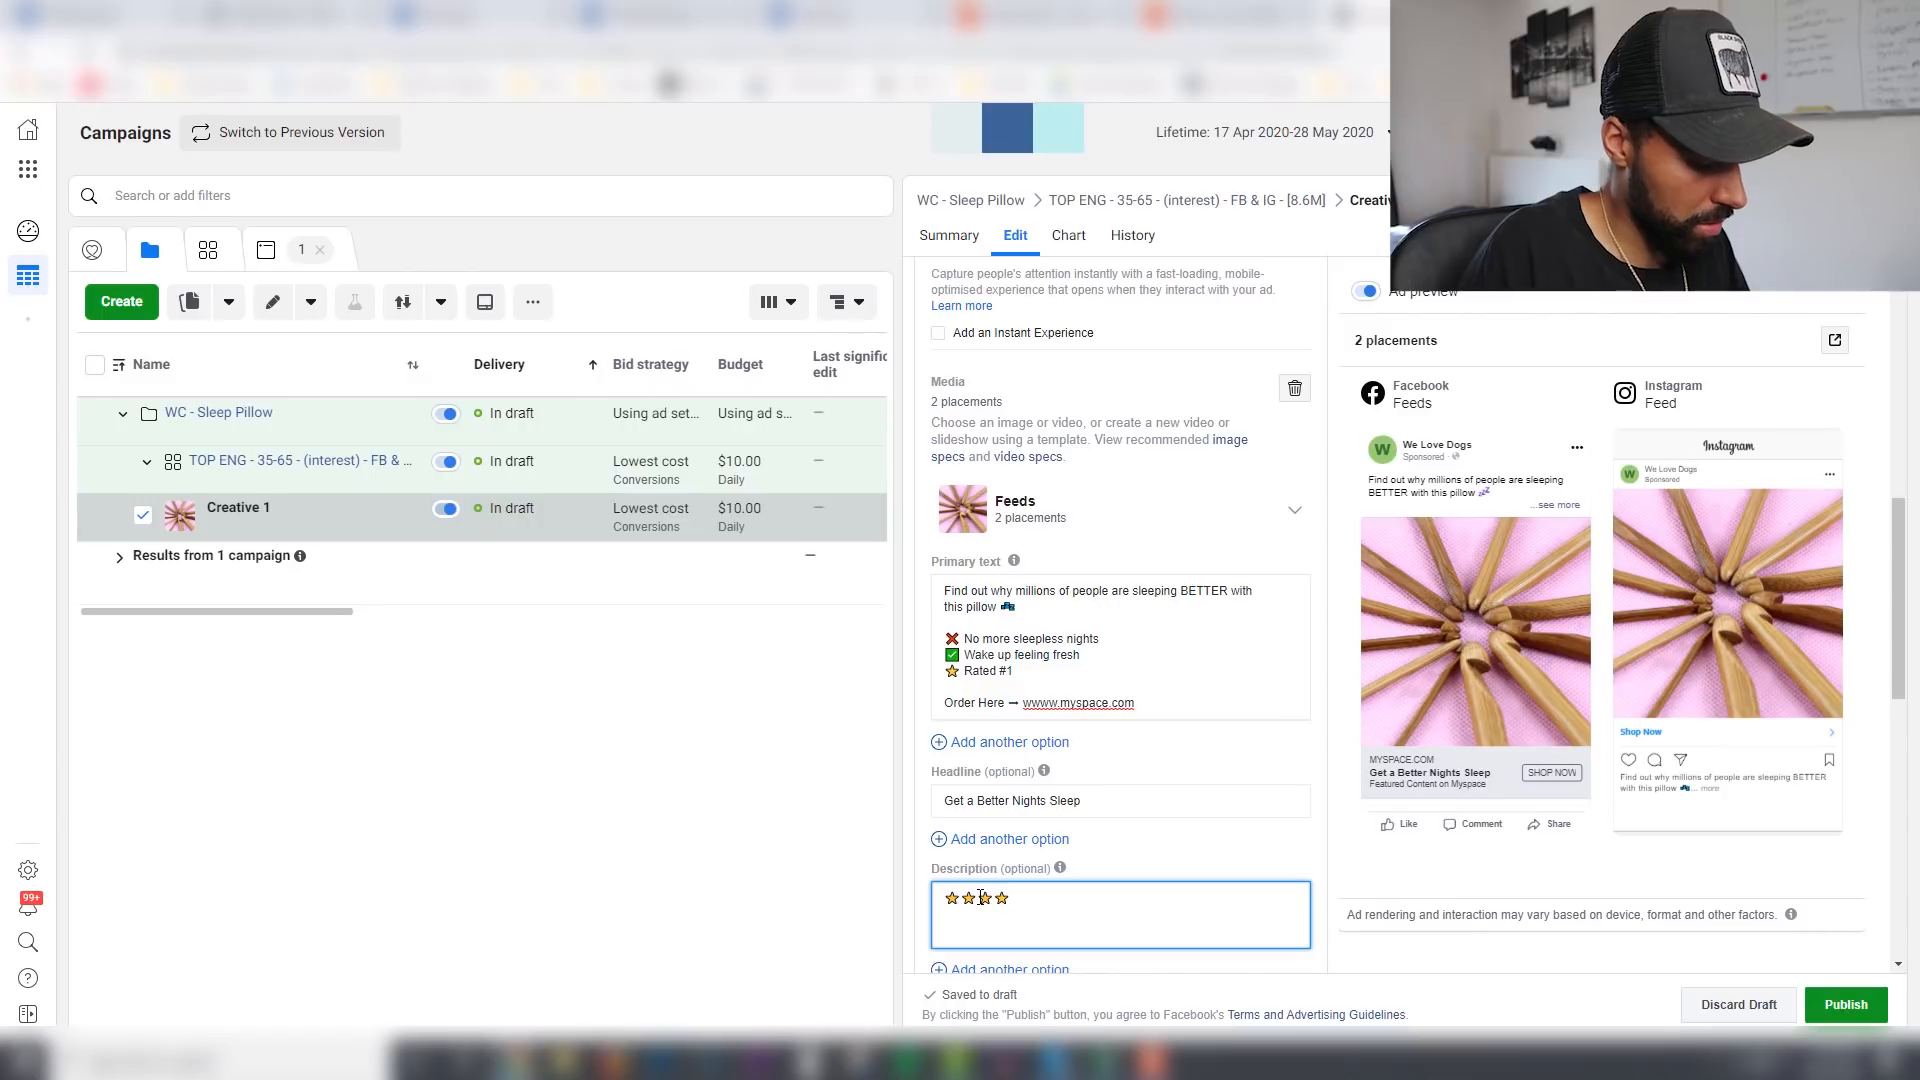
key(ctrl+v)
text(5/5 Revi)
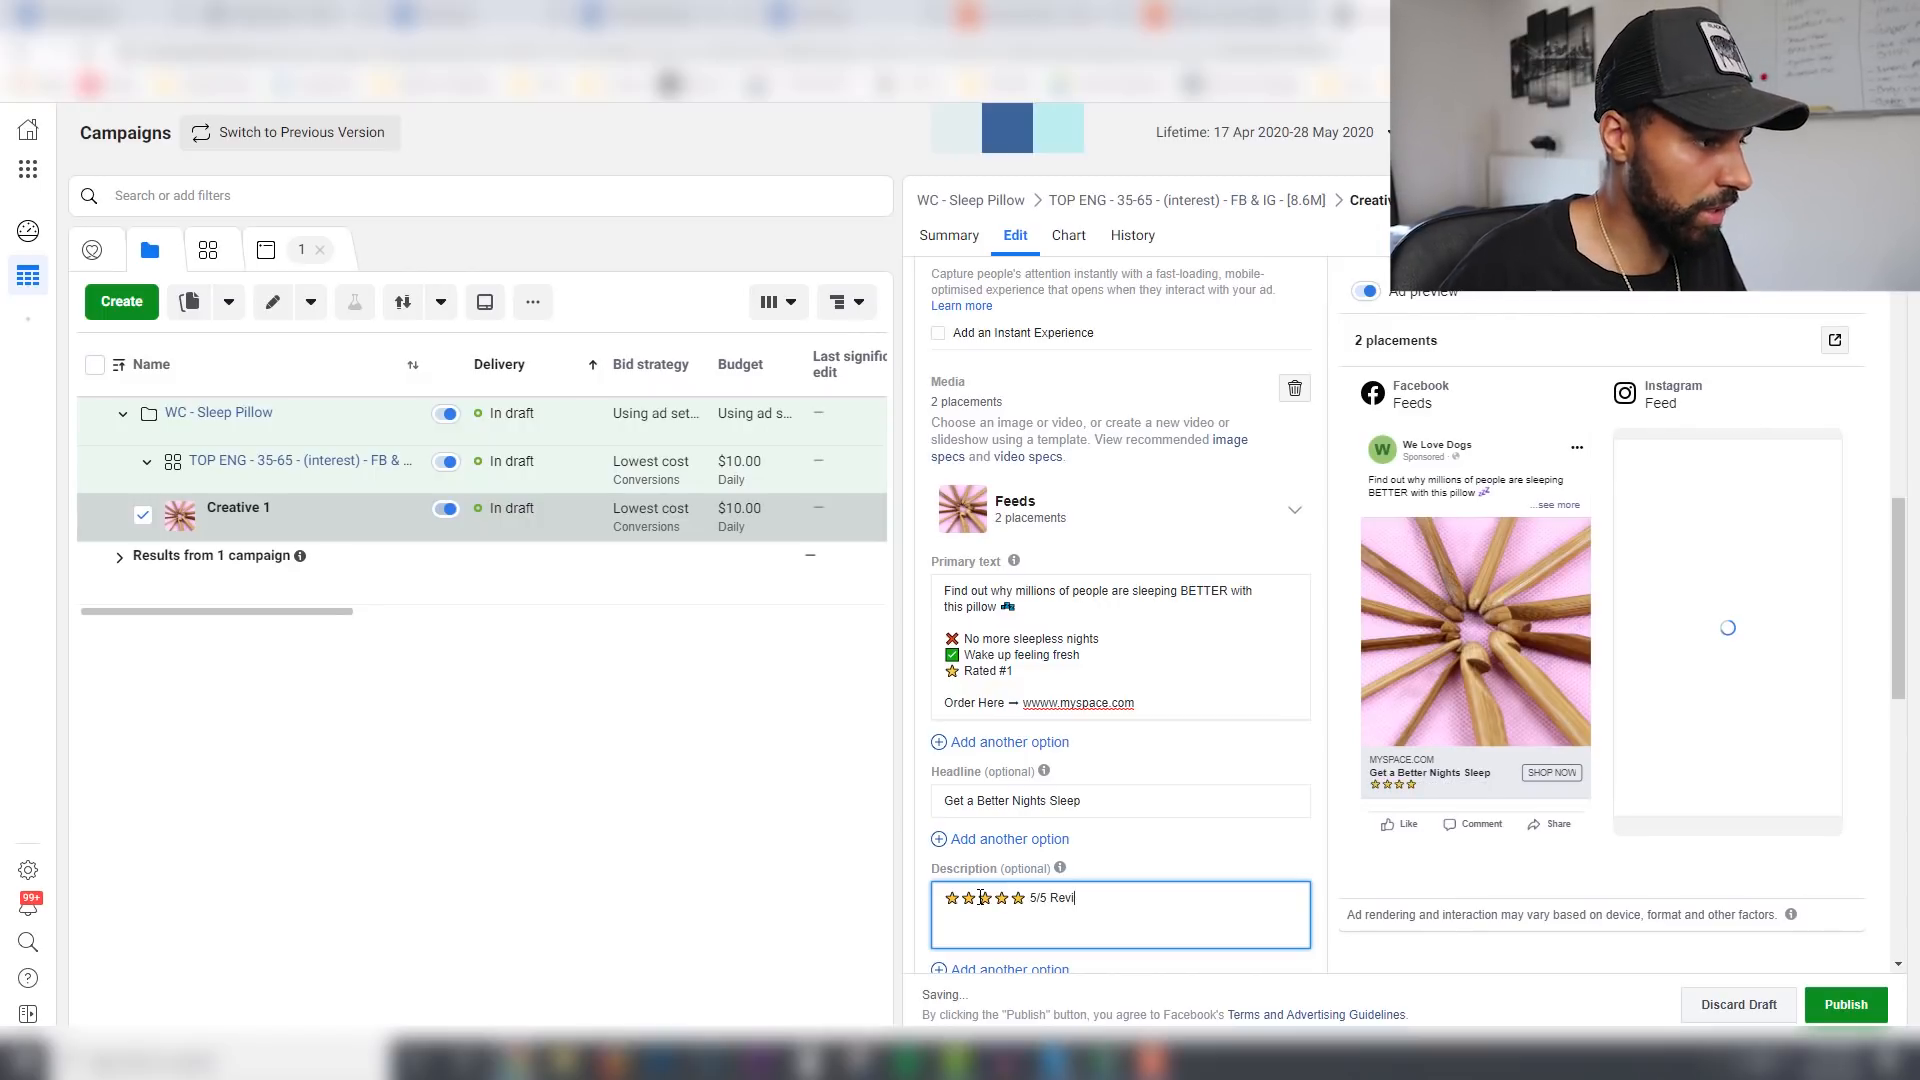
text(ews)
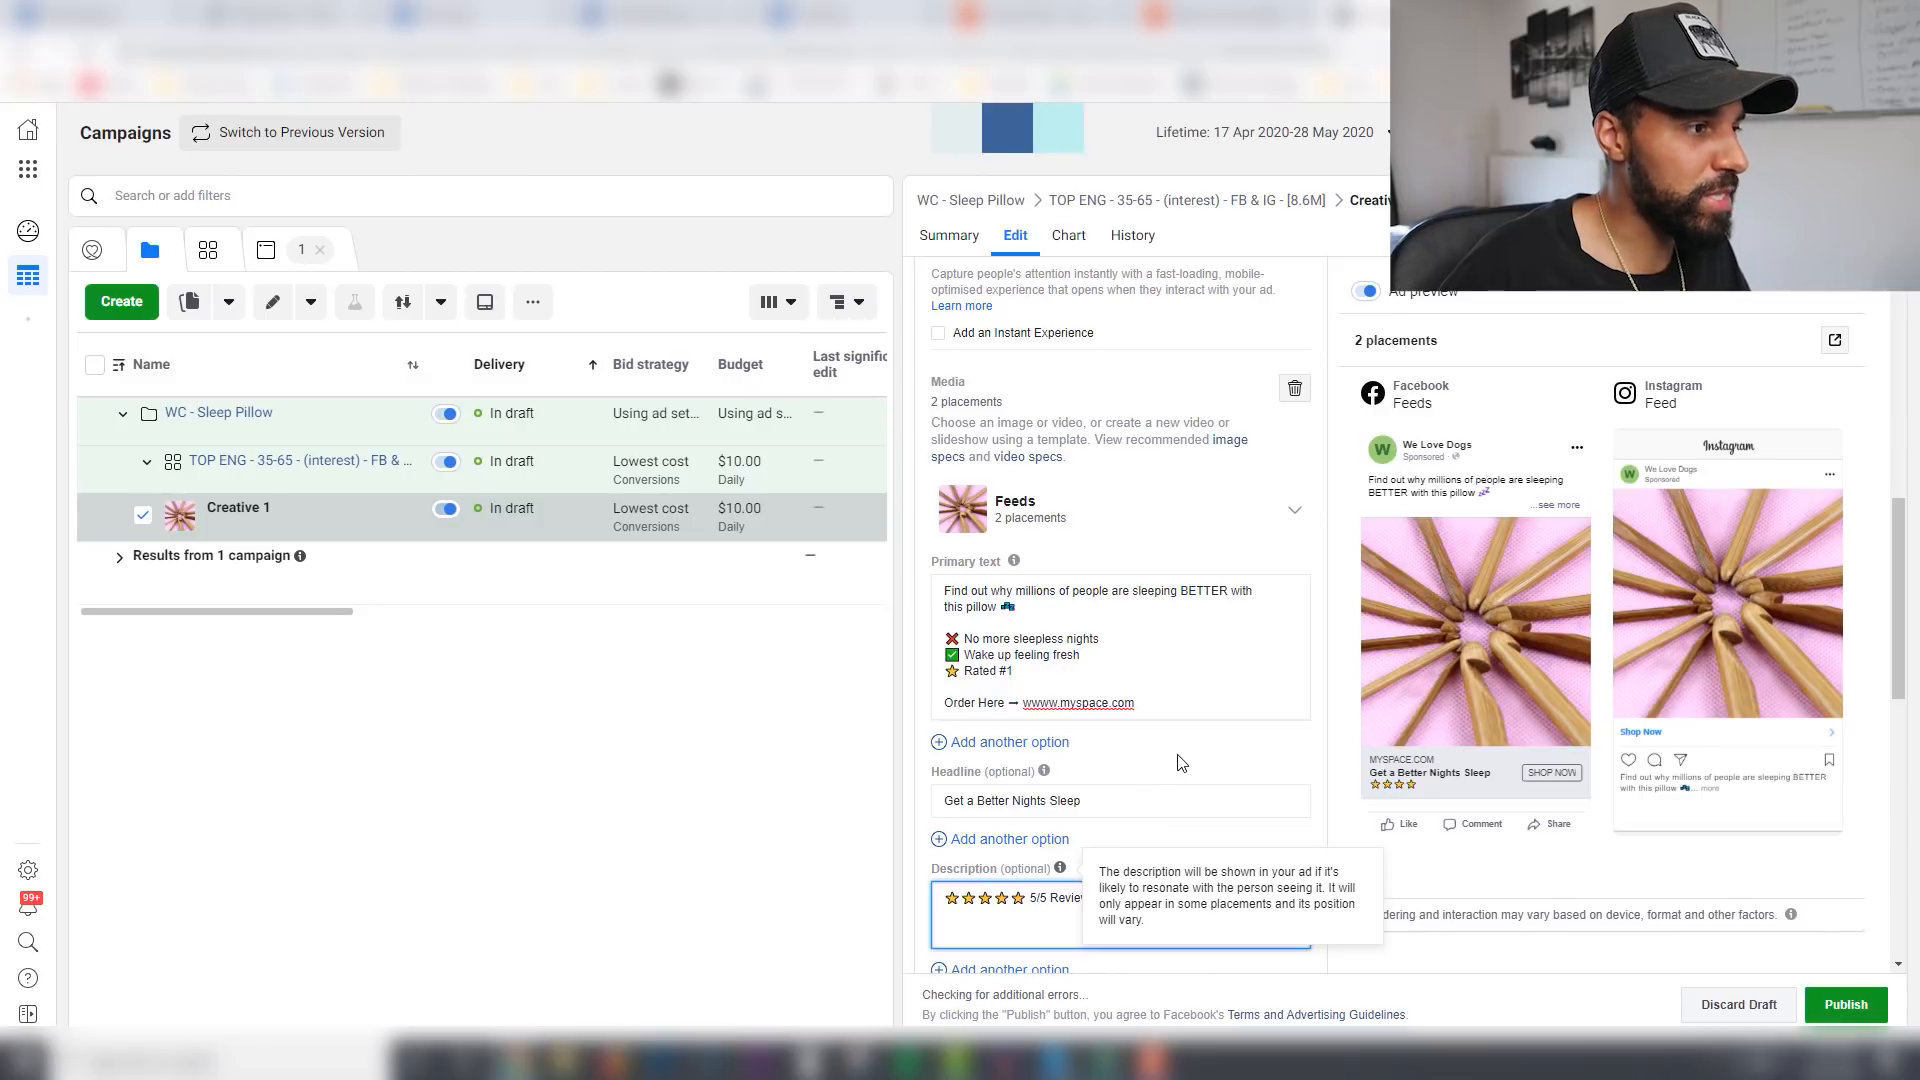
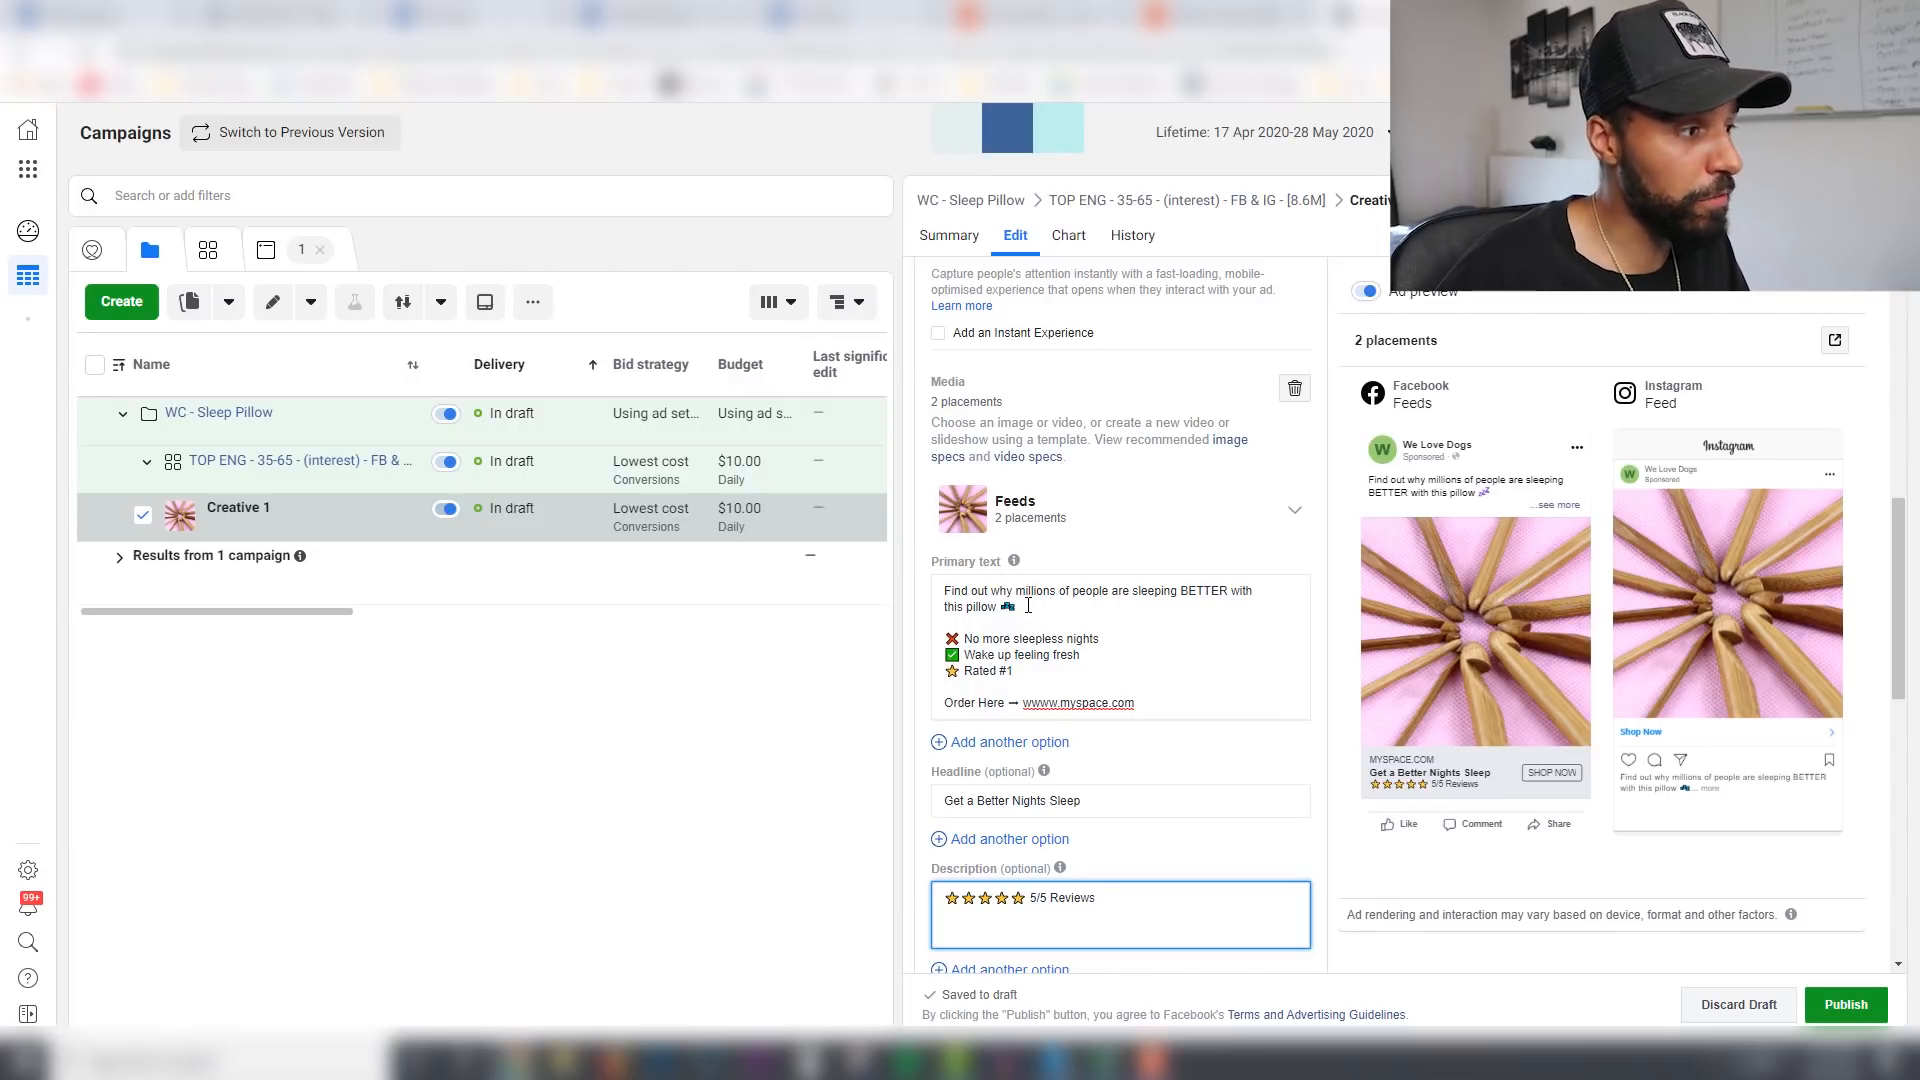
Step: Review the primary text's opening sentence, benefit lines and closing order line
drag(961, 671, 953, 590)
click(951, 592)
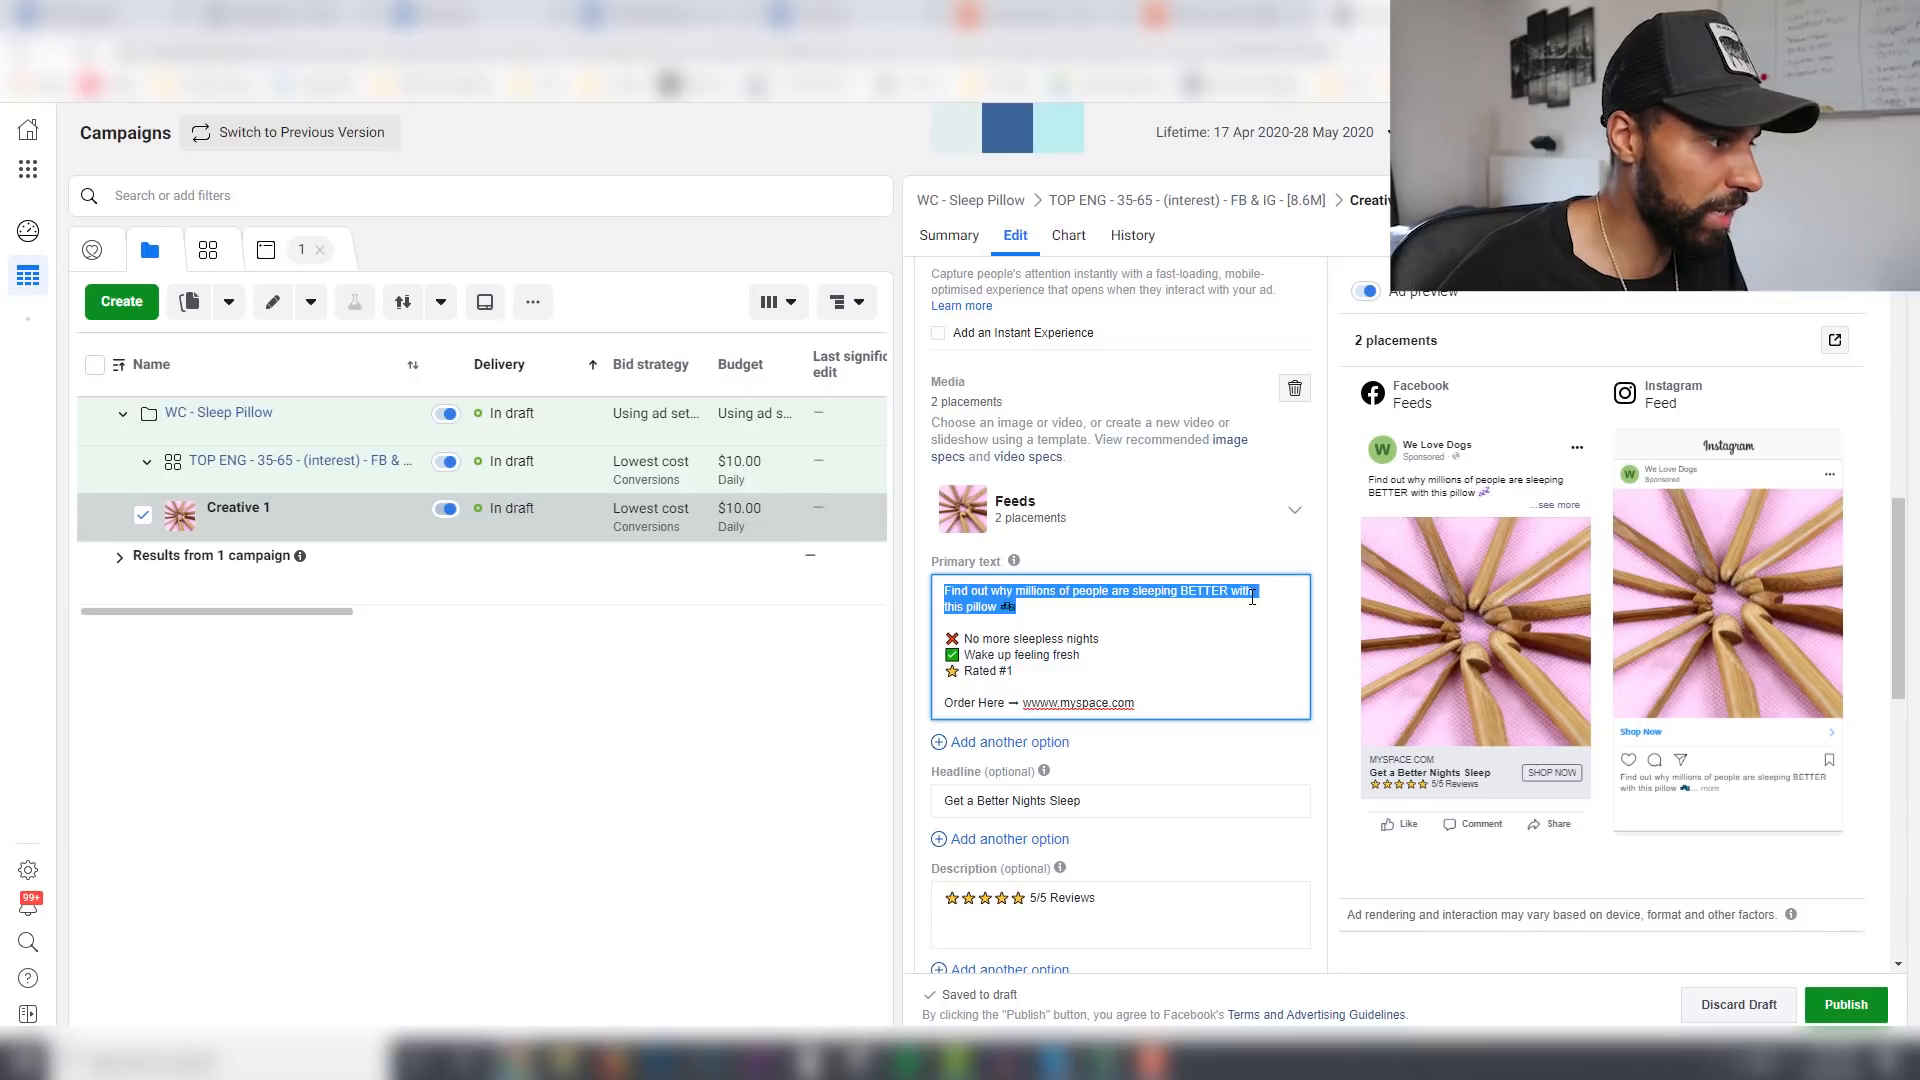
drag(1099, 640, 968, 671)
click(1007, 670)
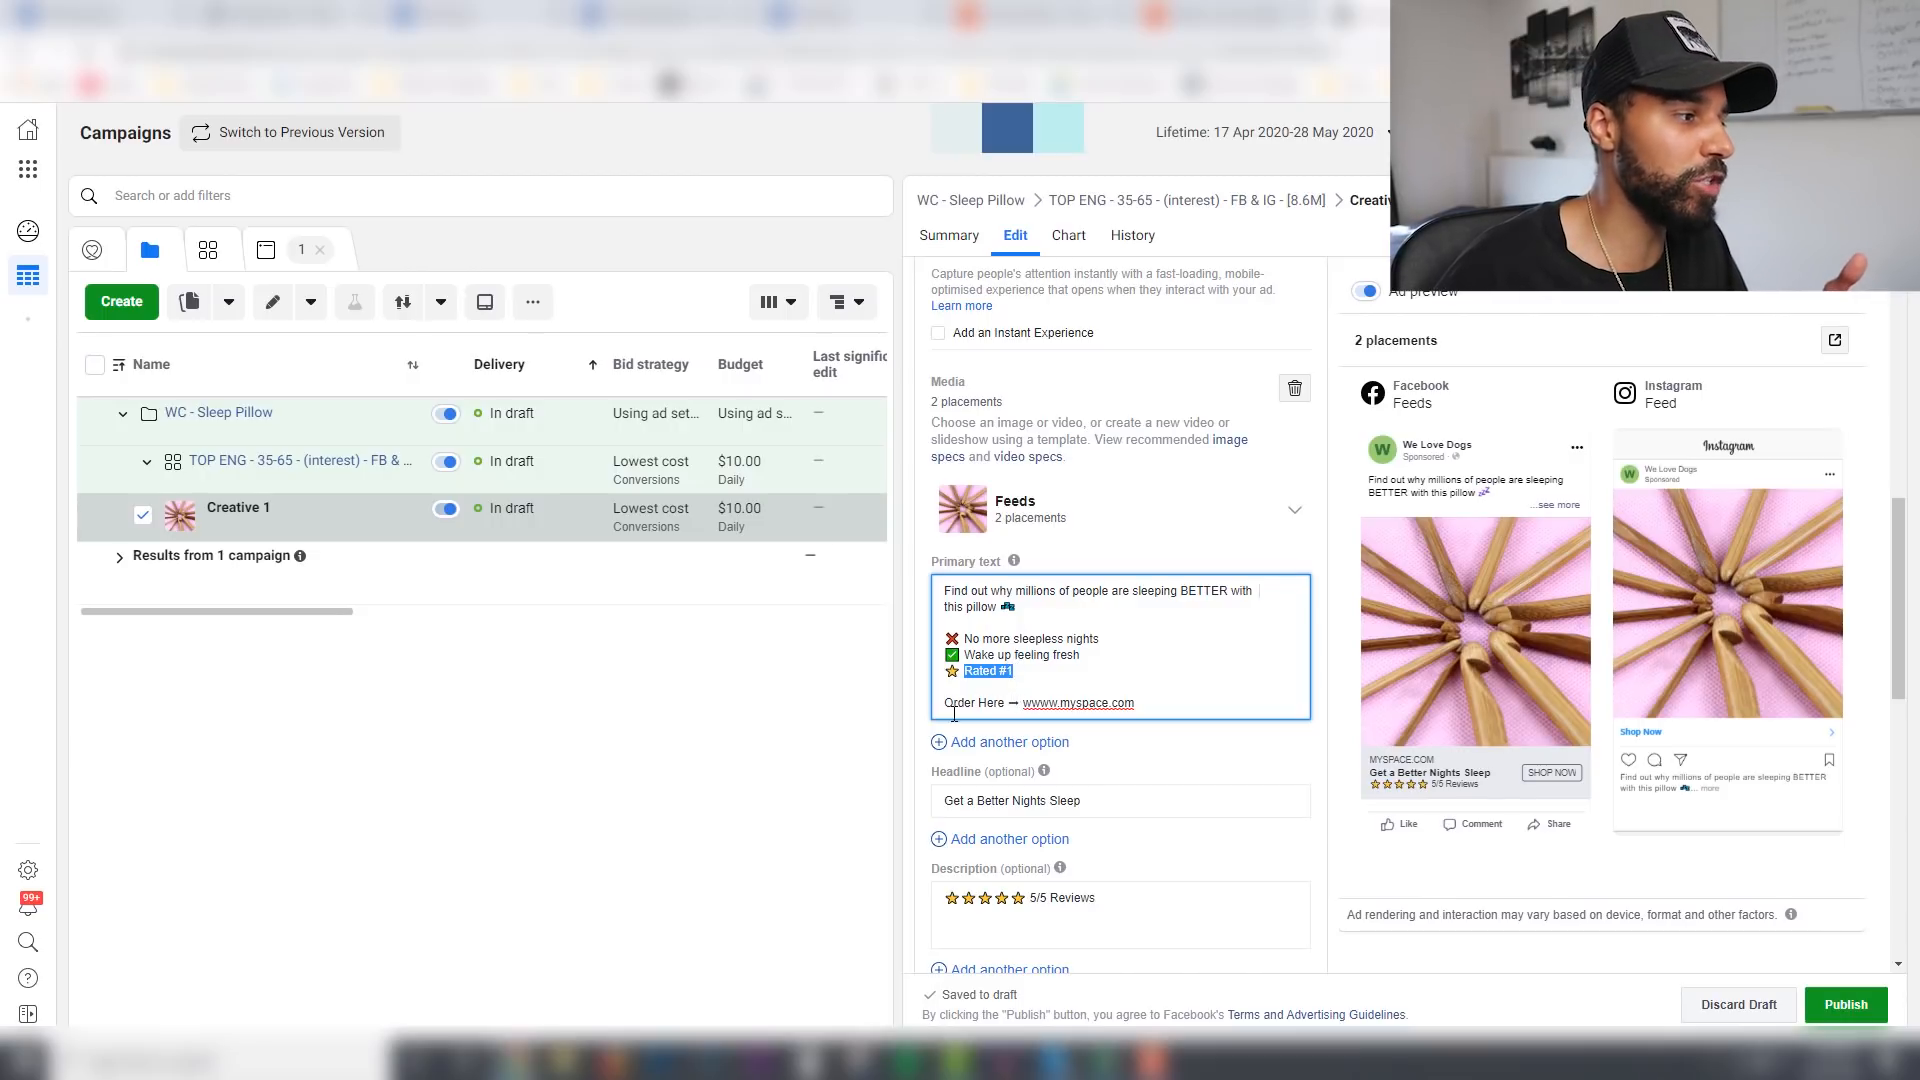
mouse_move(947, 703)
mouse_down()
mouse_move(996, 703)
mouse_move(947, 707)
mouse_up()
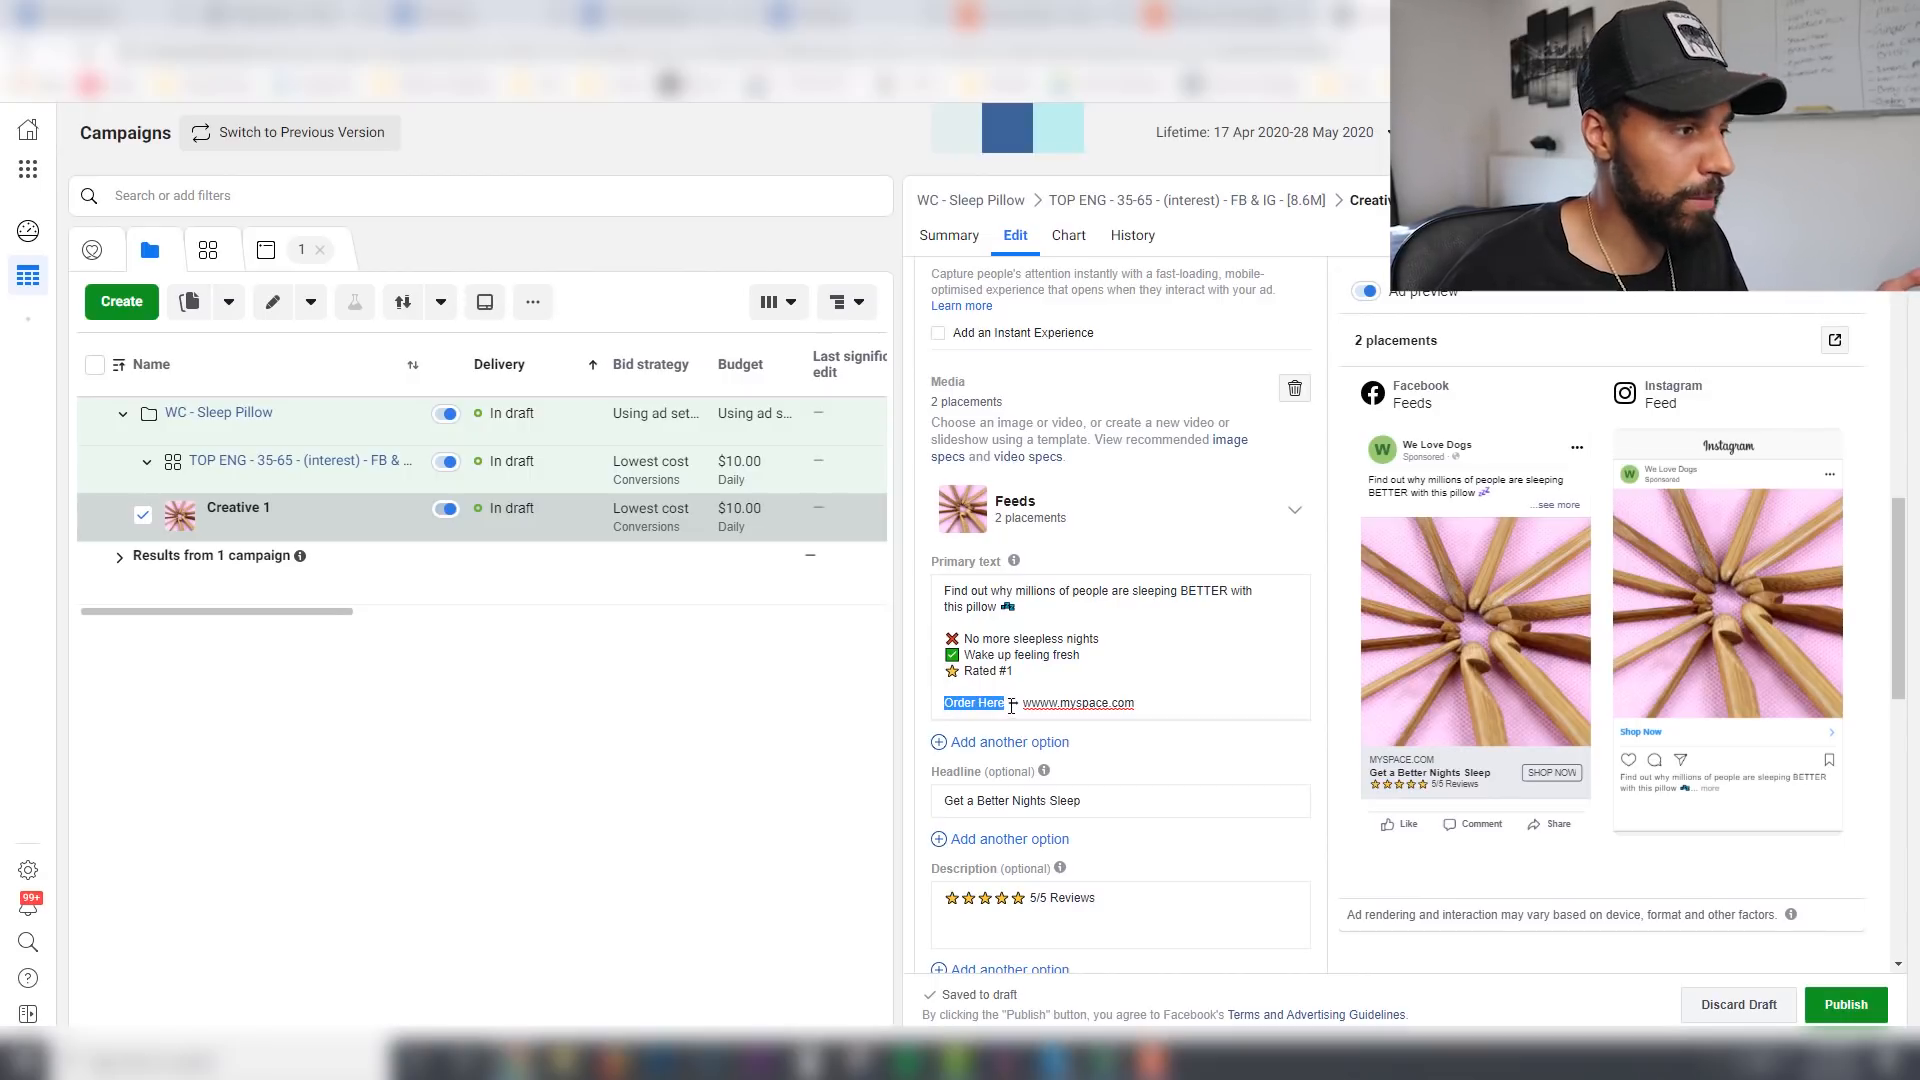
click(1155, 697)
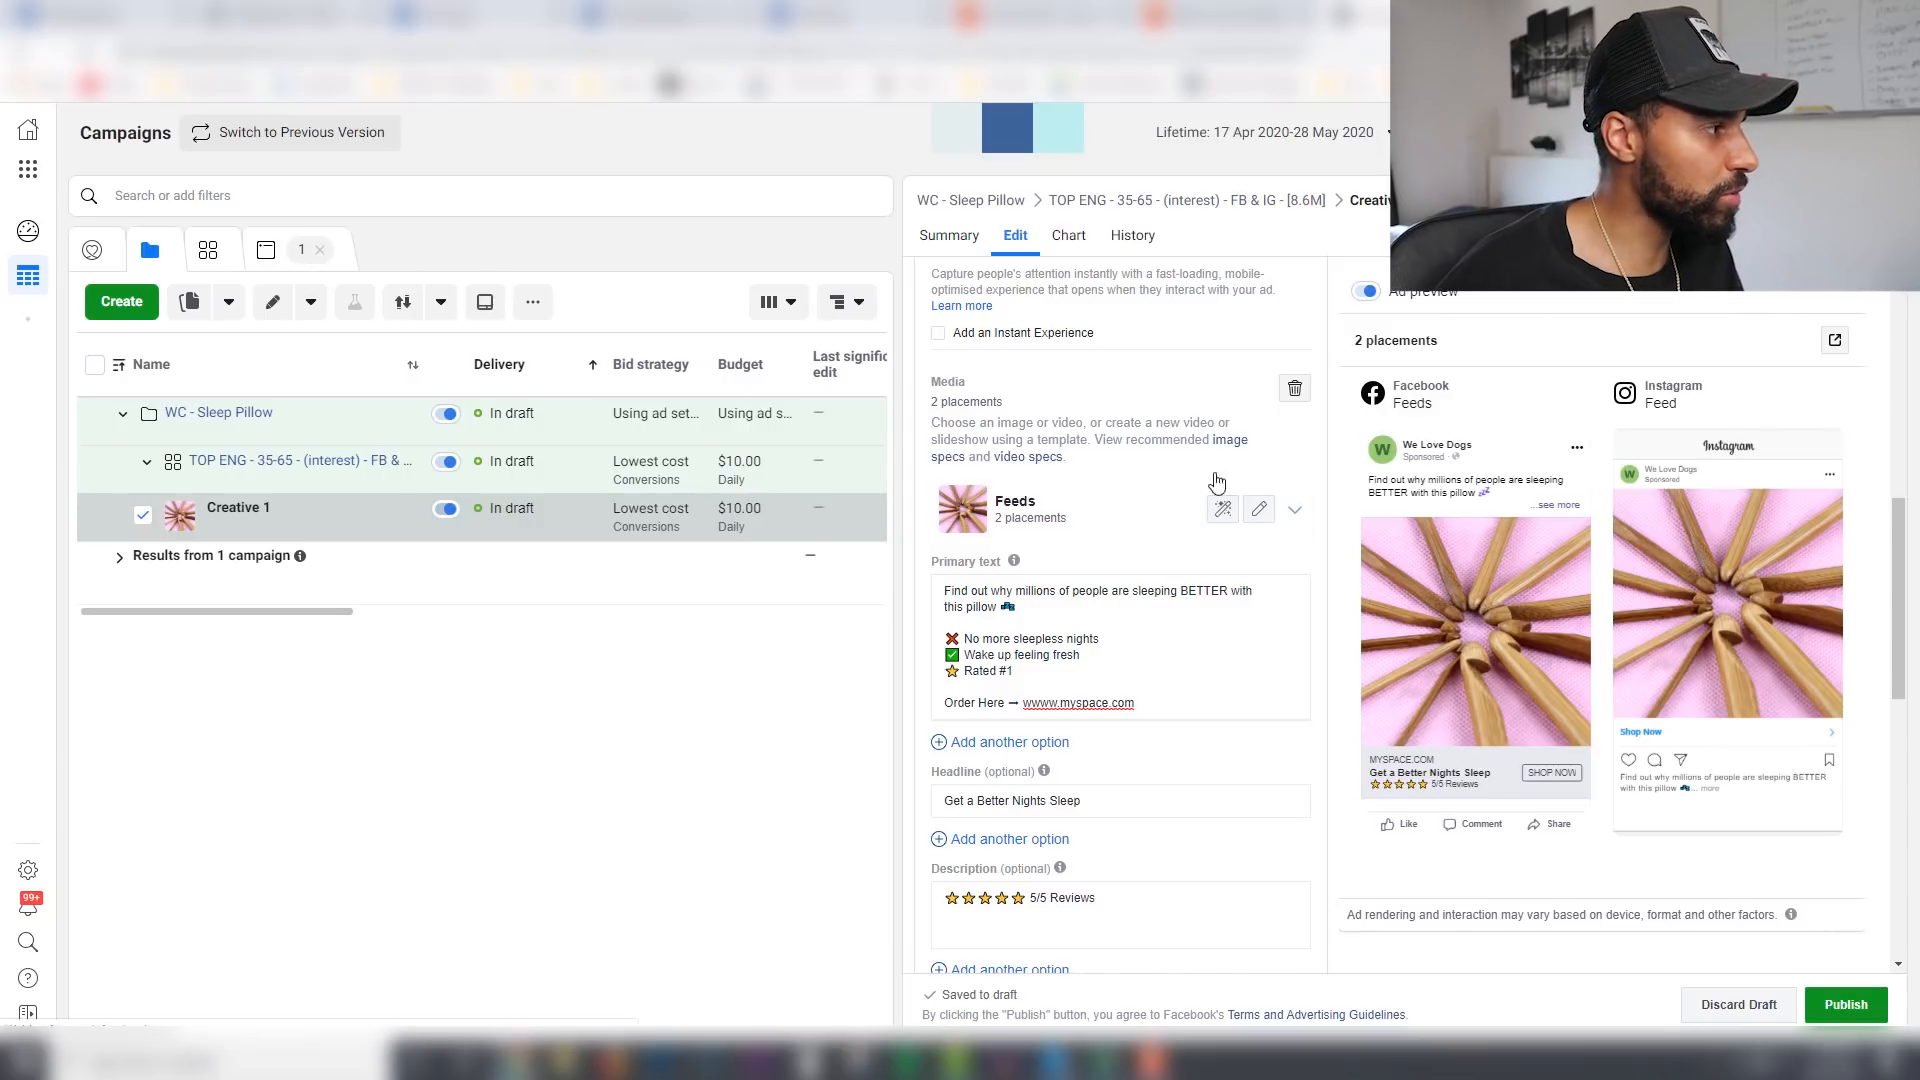
Step: Duplicate the Creative 1 ad once within its original campaign and name the copy "Creative 2"
click(476, 586)
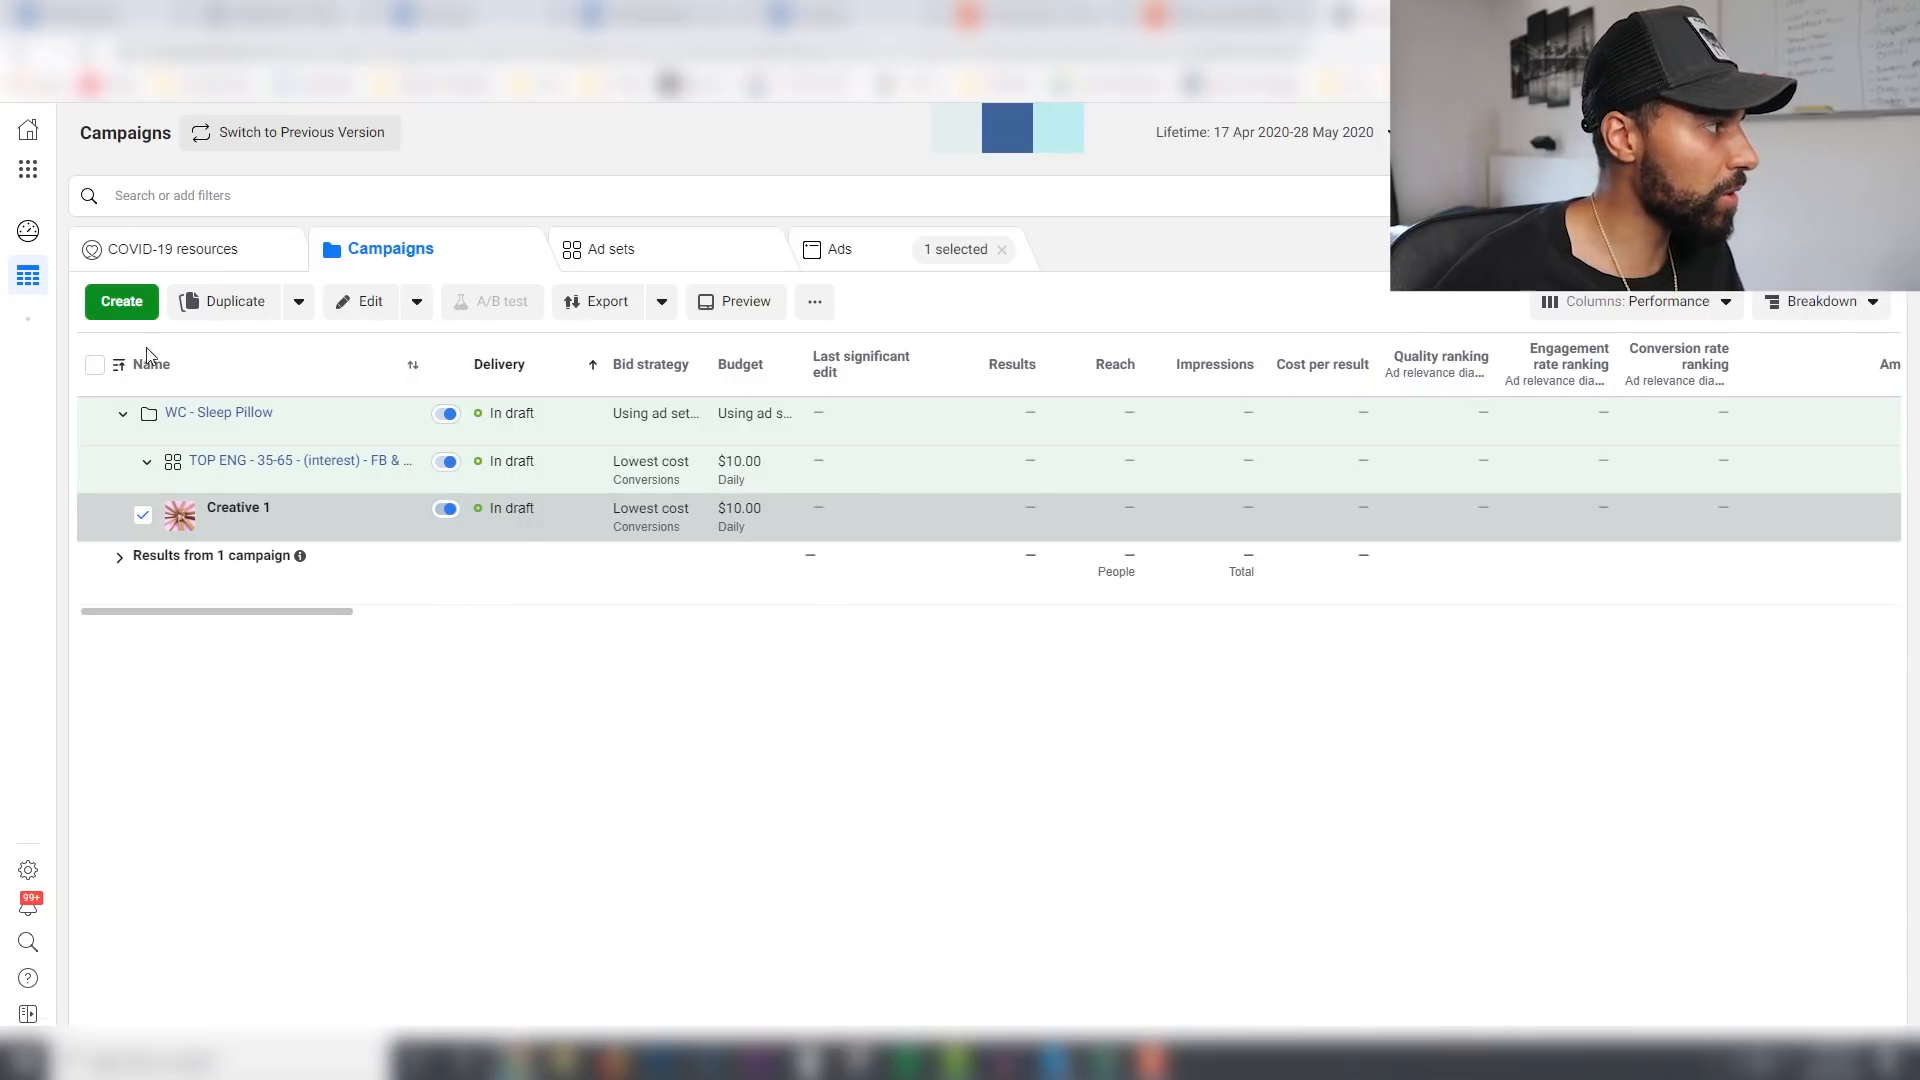
click(215, 303)
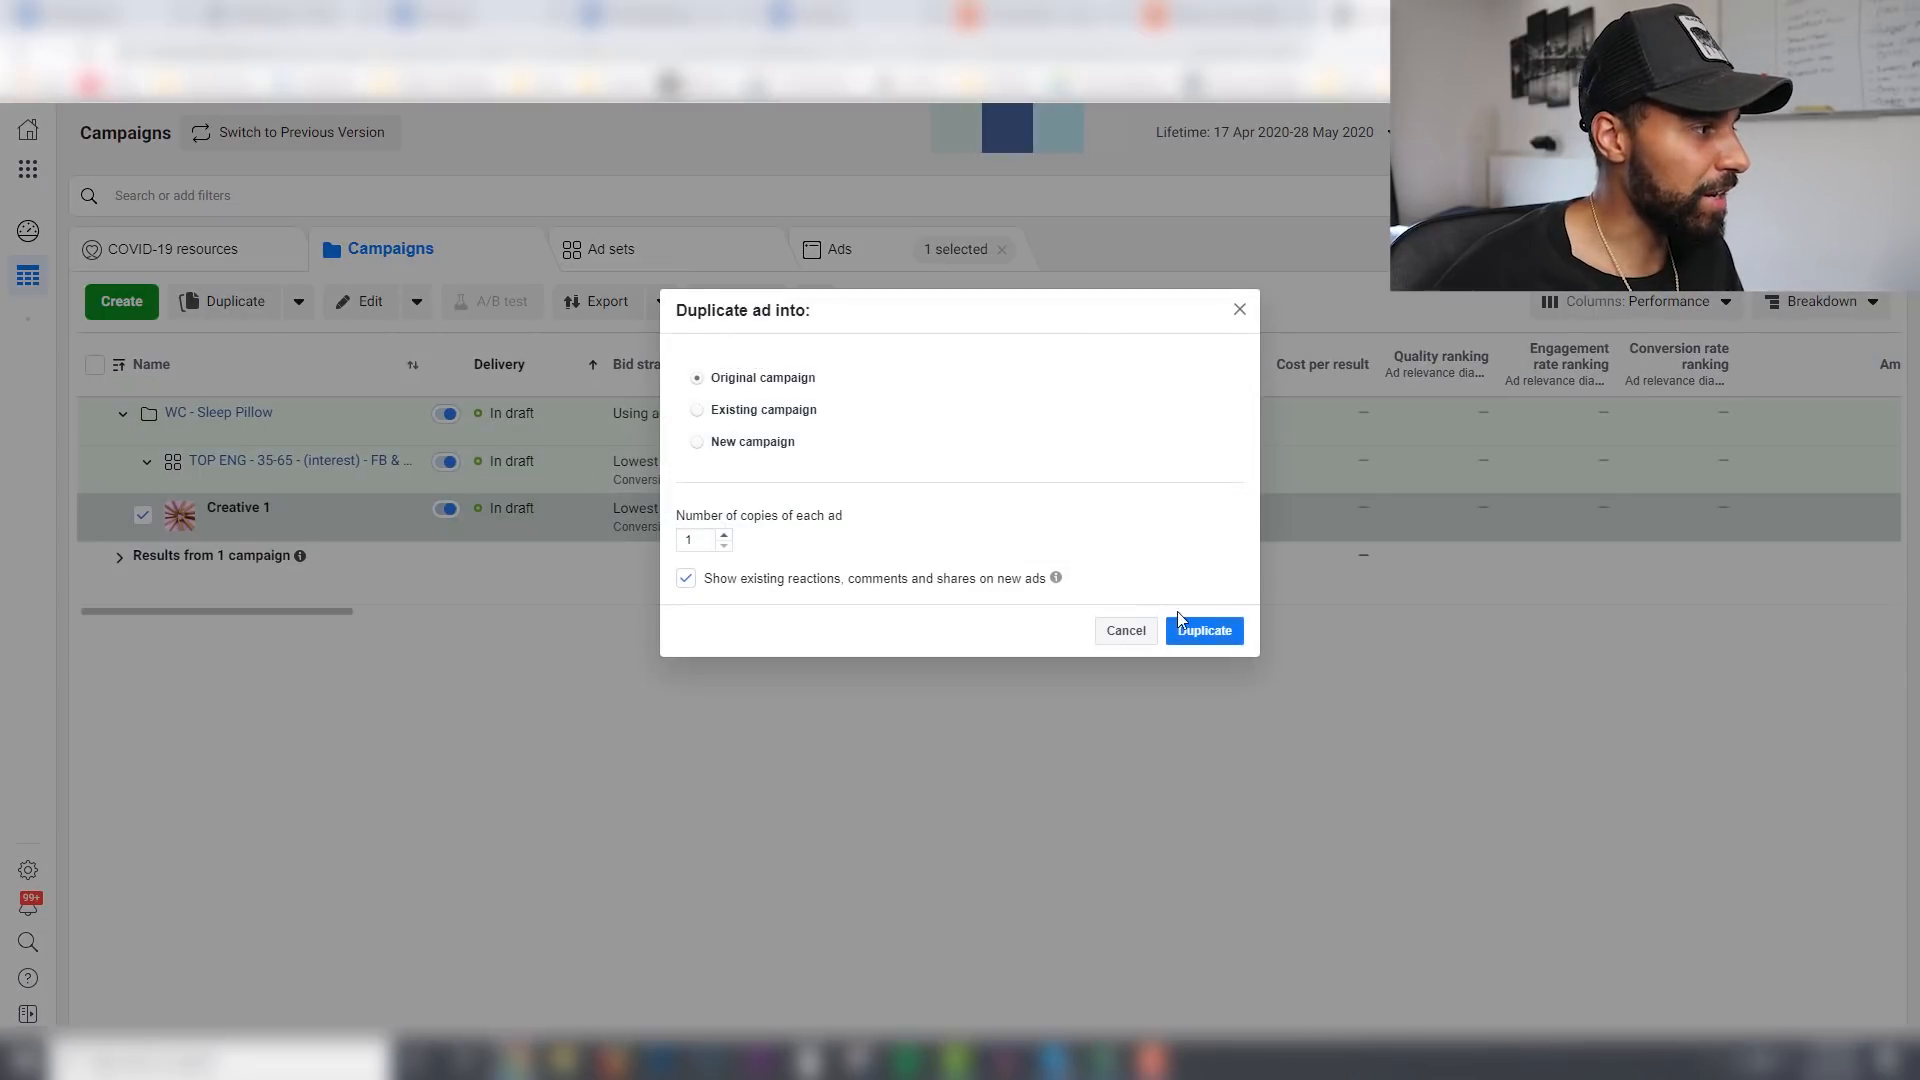
click(1179, 622)
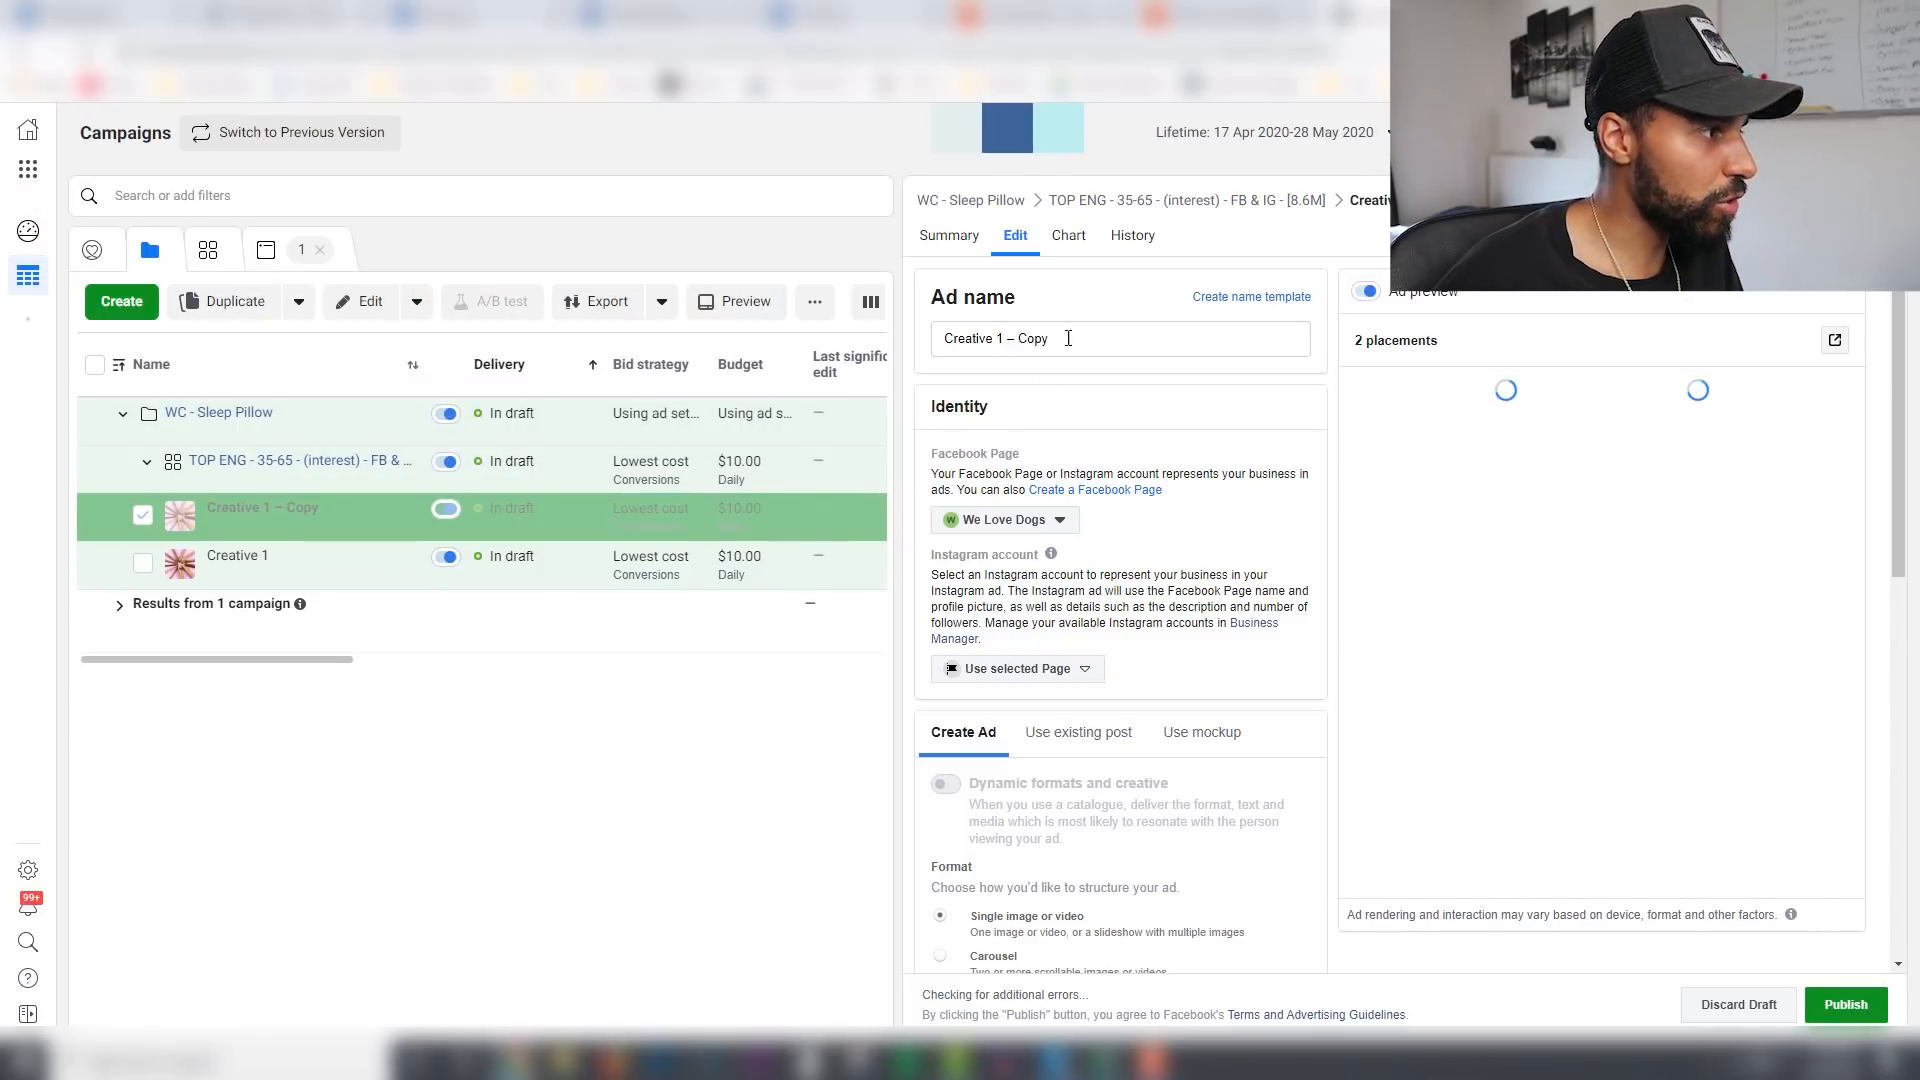
drag(996, 339, 1040, 341)
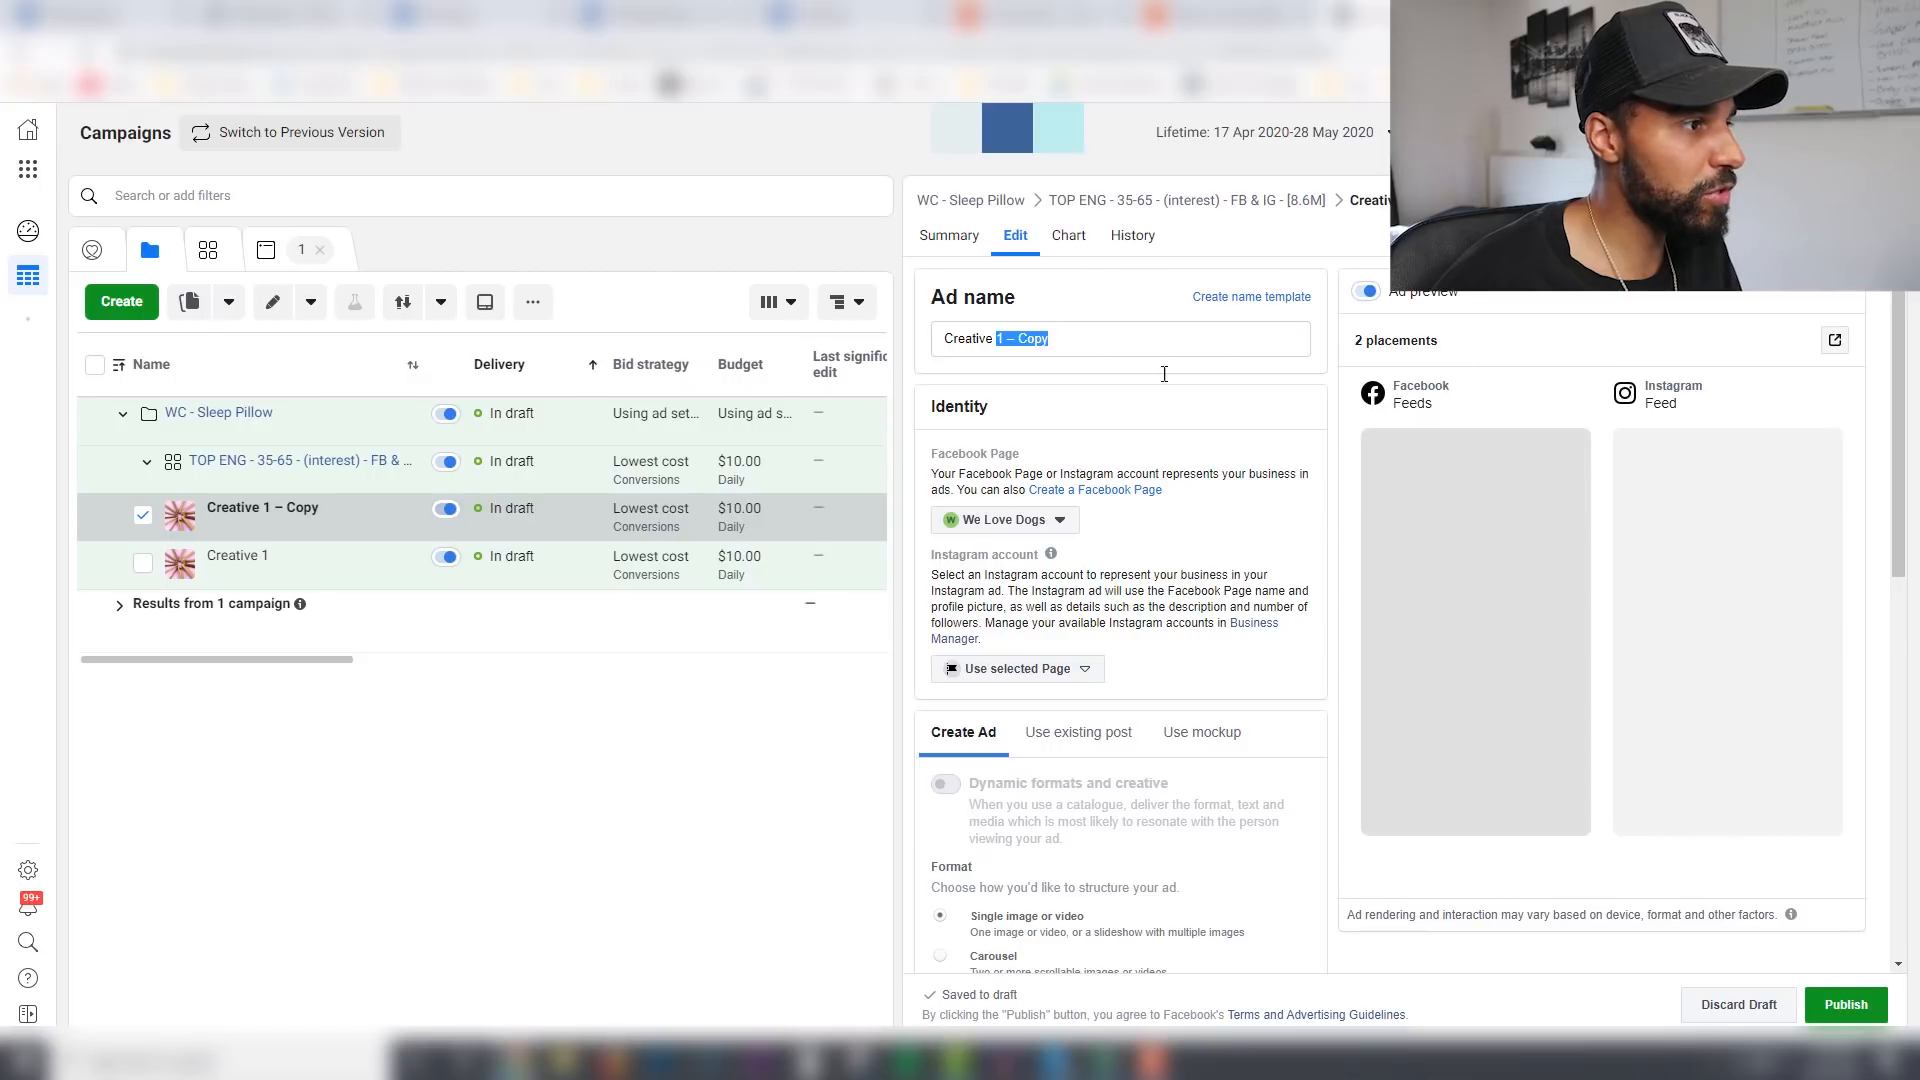
text(2)
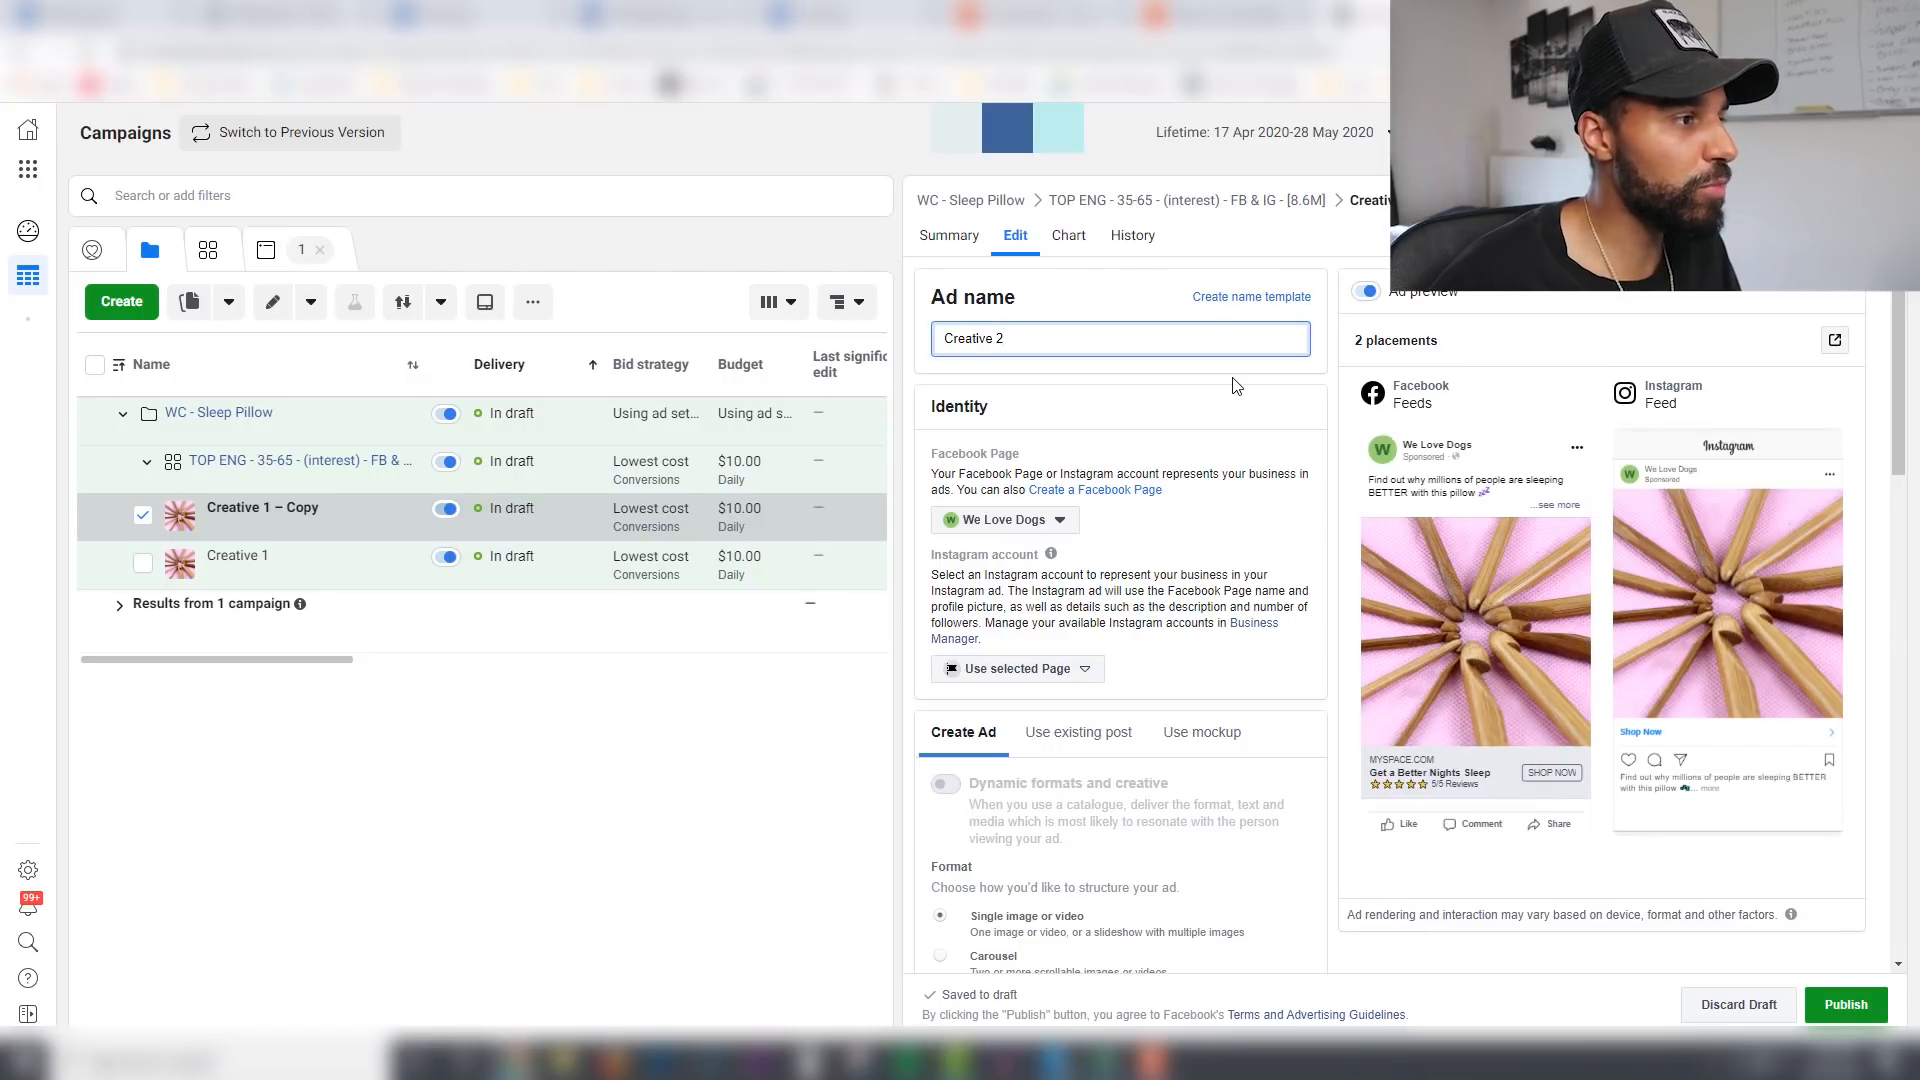
click(1283, 515)
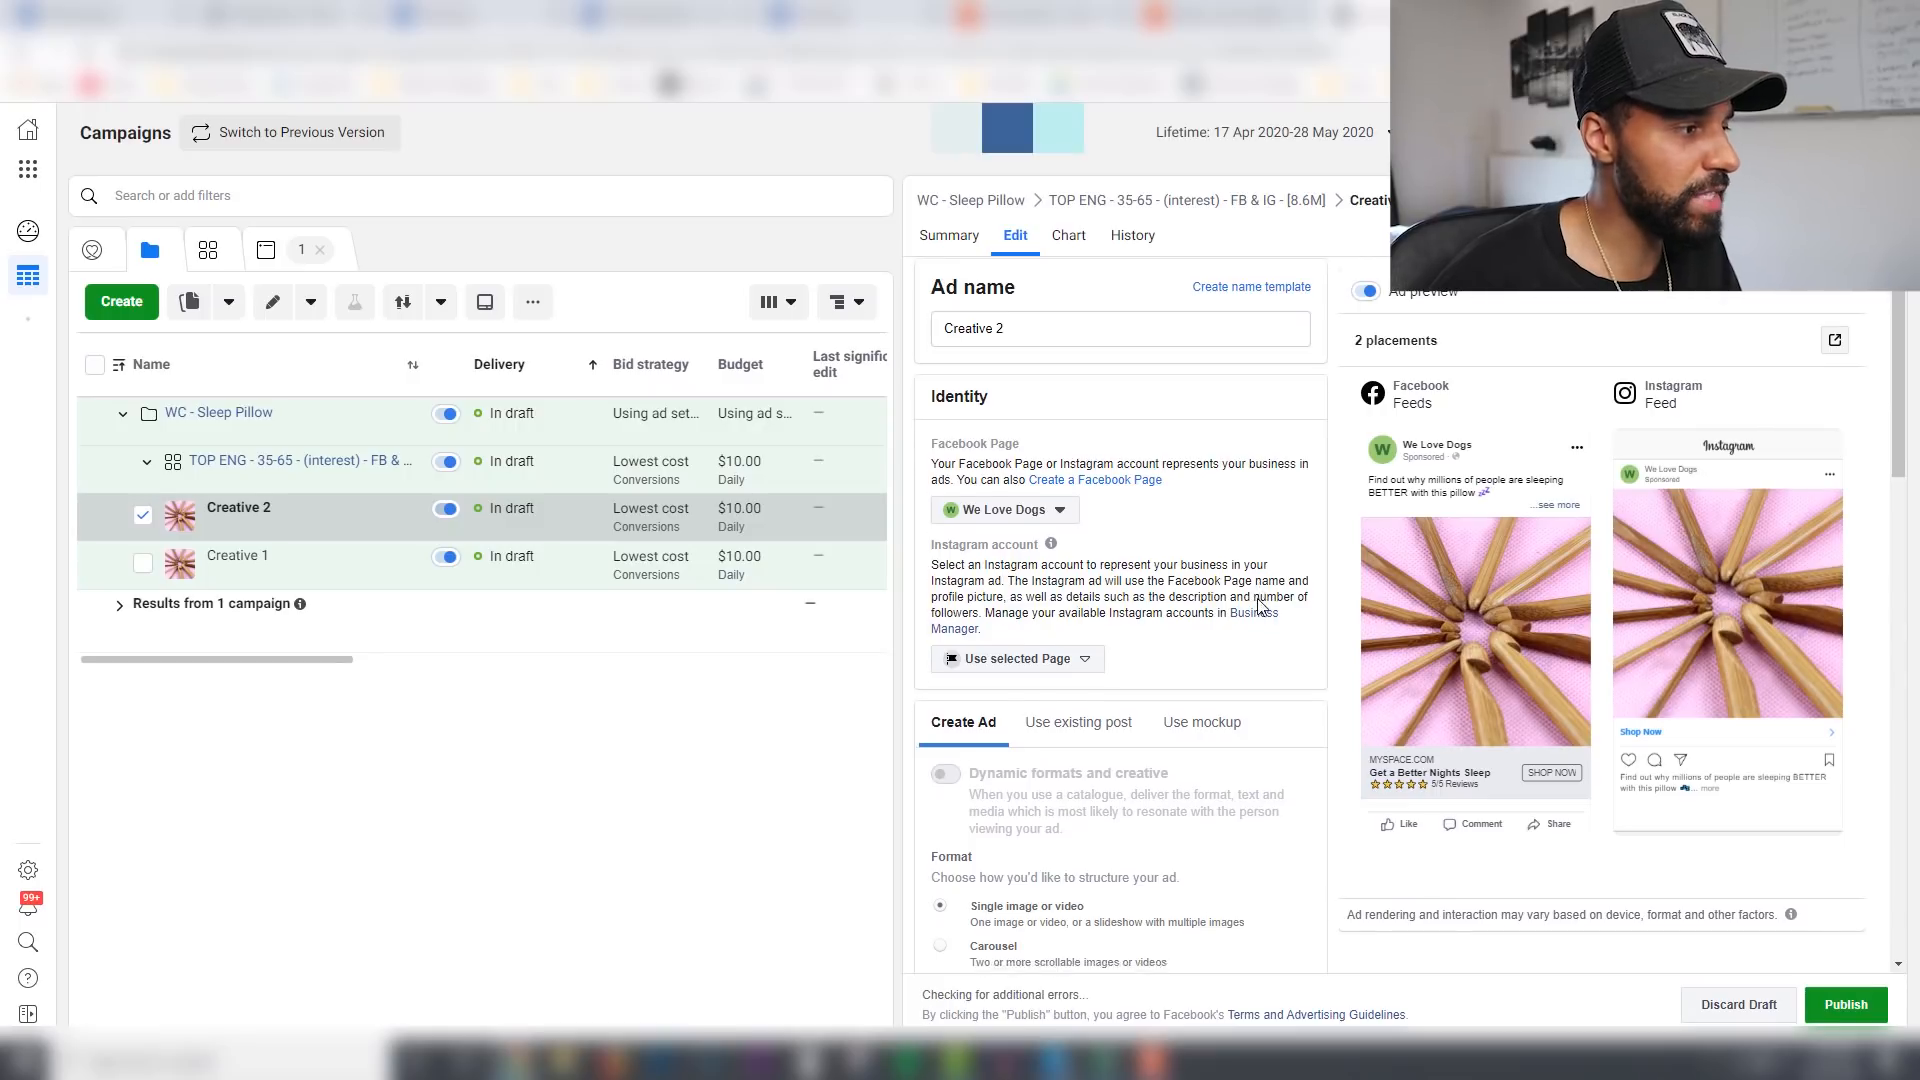
Step: Review Creative 2's primary text, headline and description, and close its editor
scroll(1255, 608, down, 5)
scroll(1254, 608, up, 3)
scroll(1250, 612, down, 2)
scroll(1250, 612, down, 4)
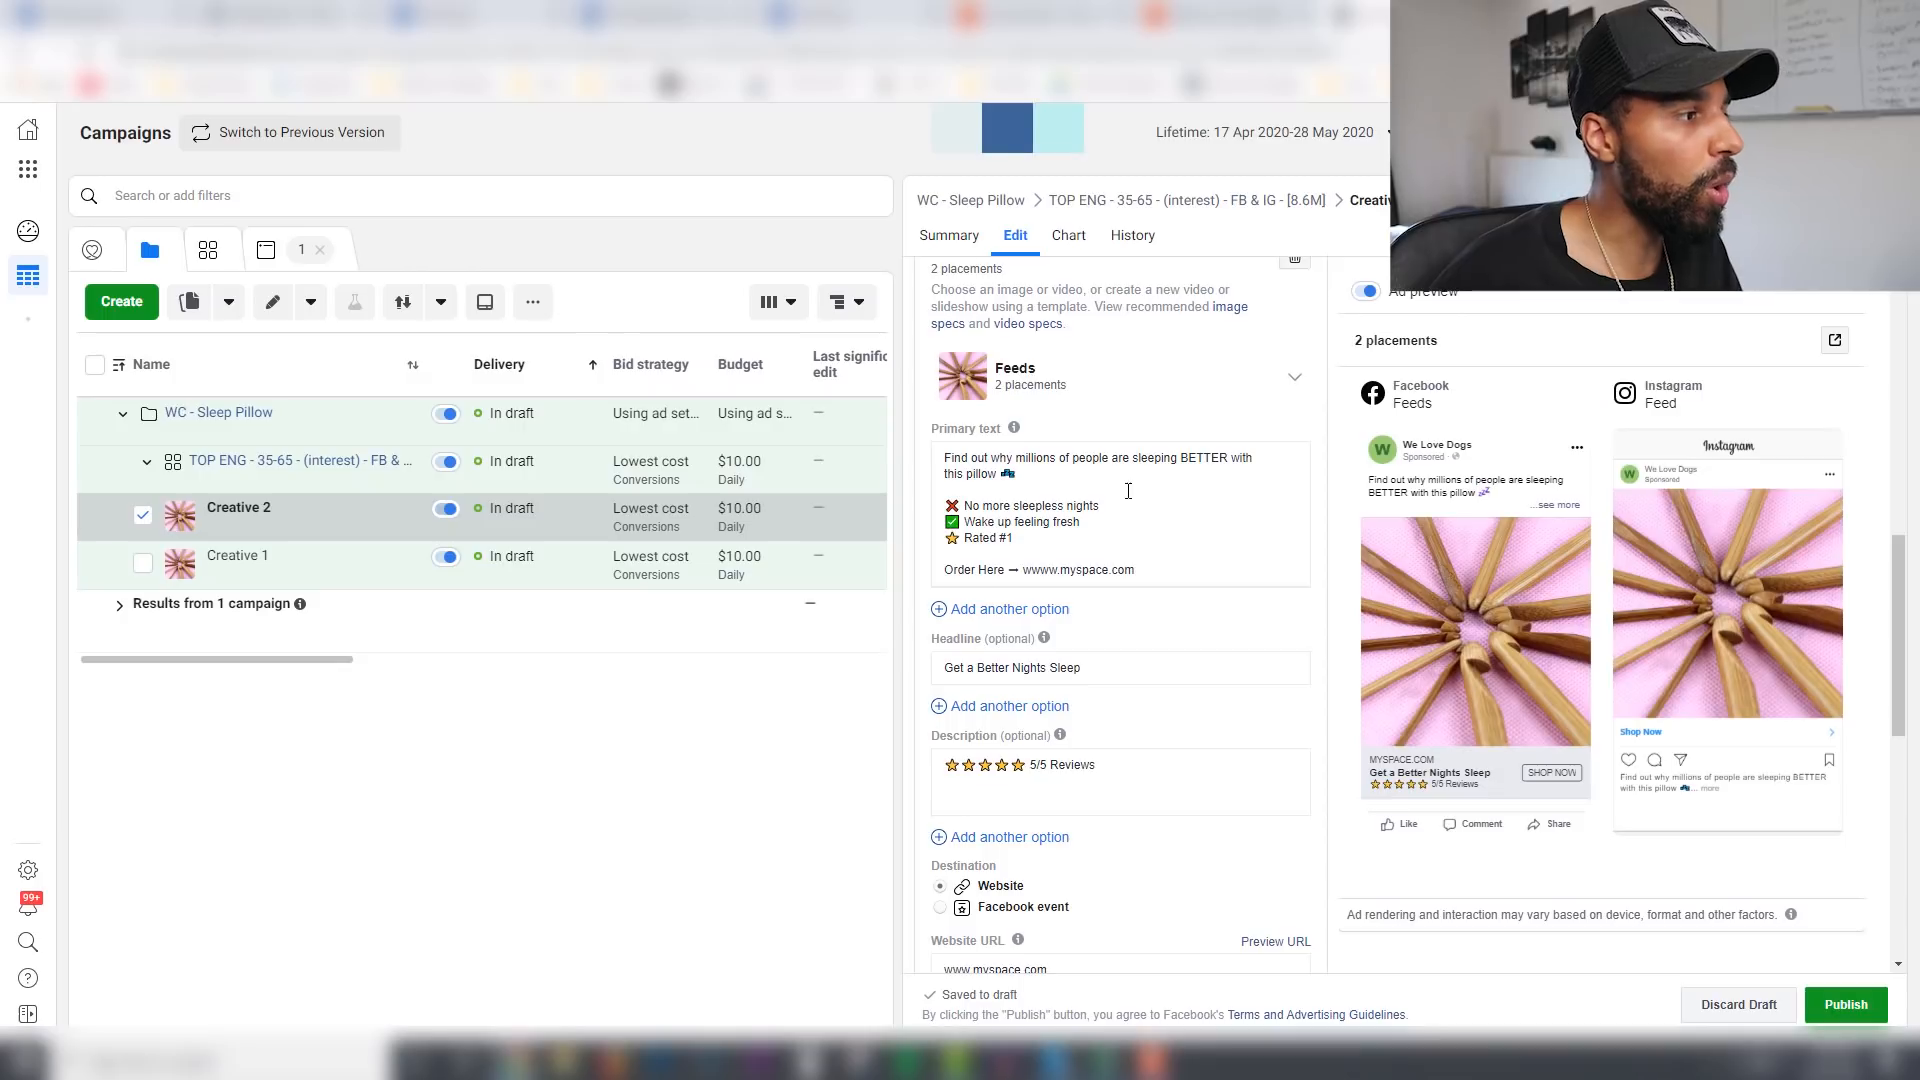
drag(1030, 476, 940, 456)
click(1048, 487)
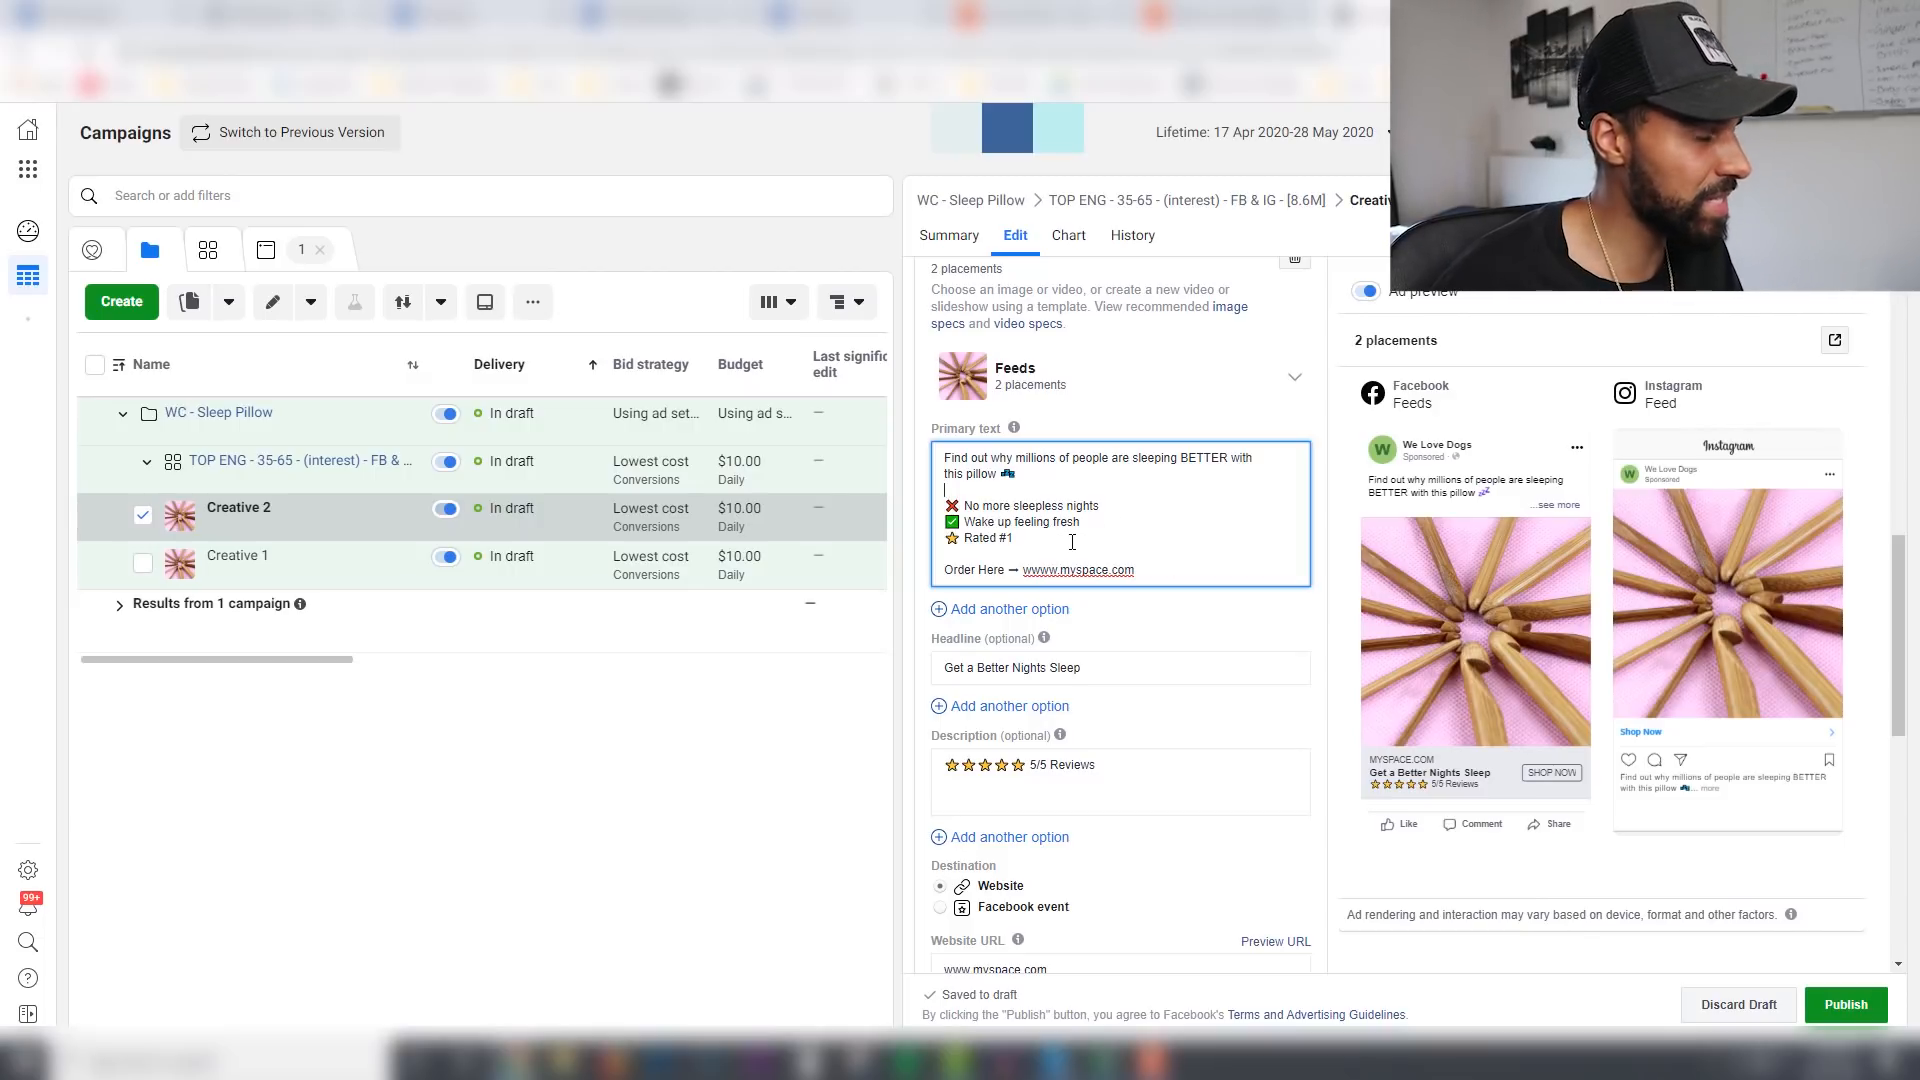
scroll(1135, 490, up, 10)
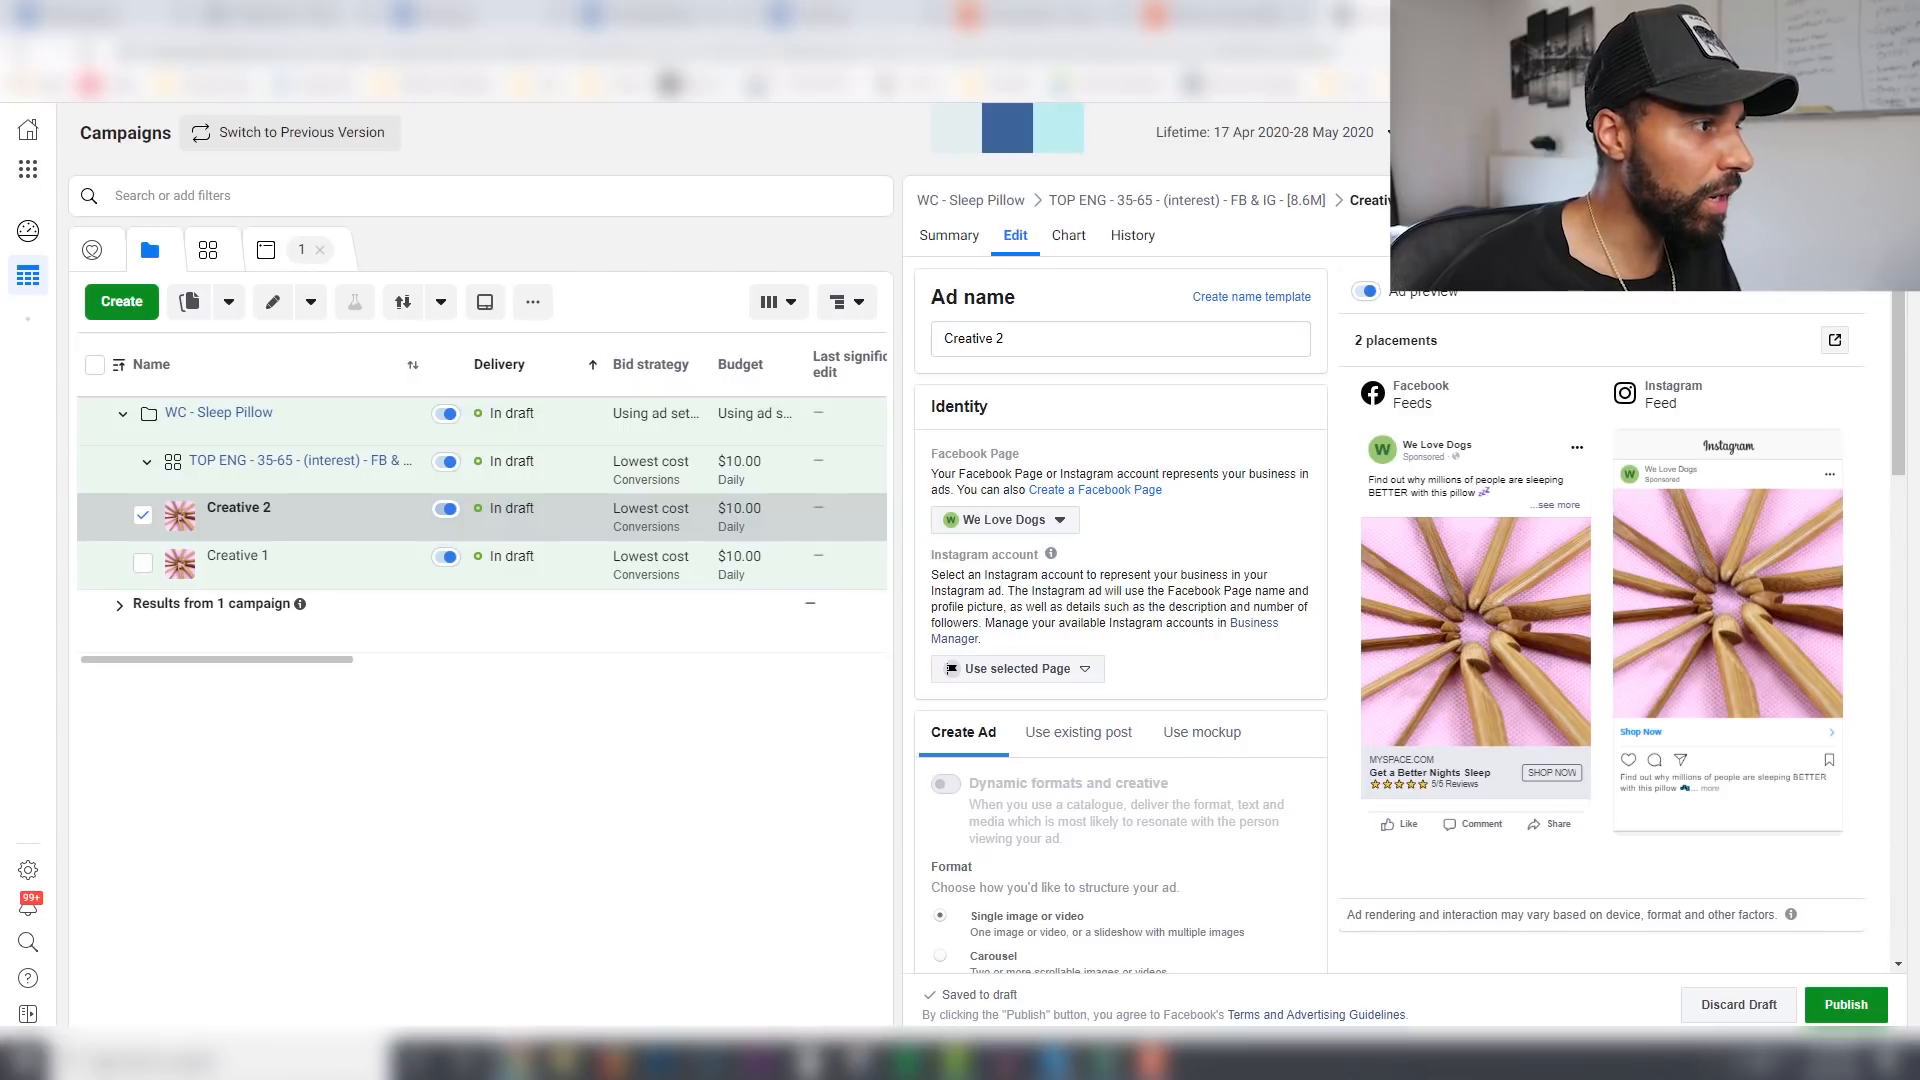
key(Escape)
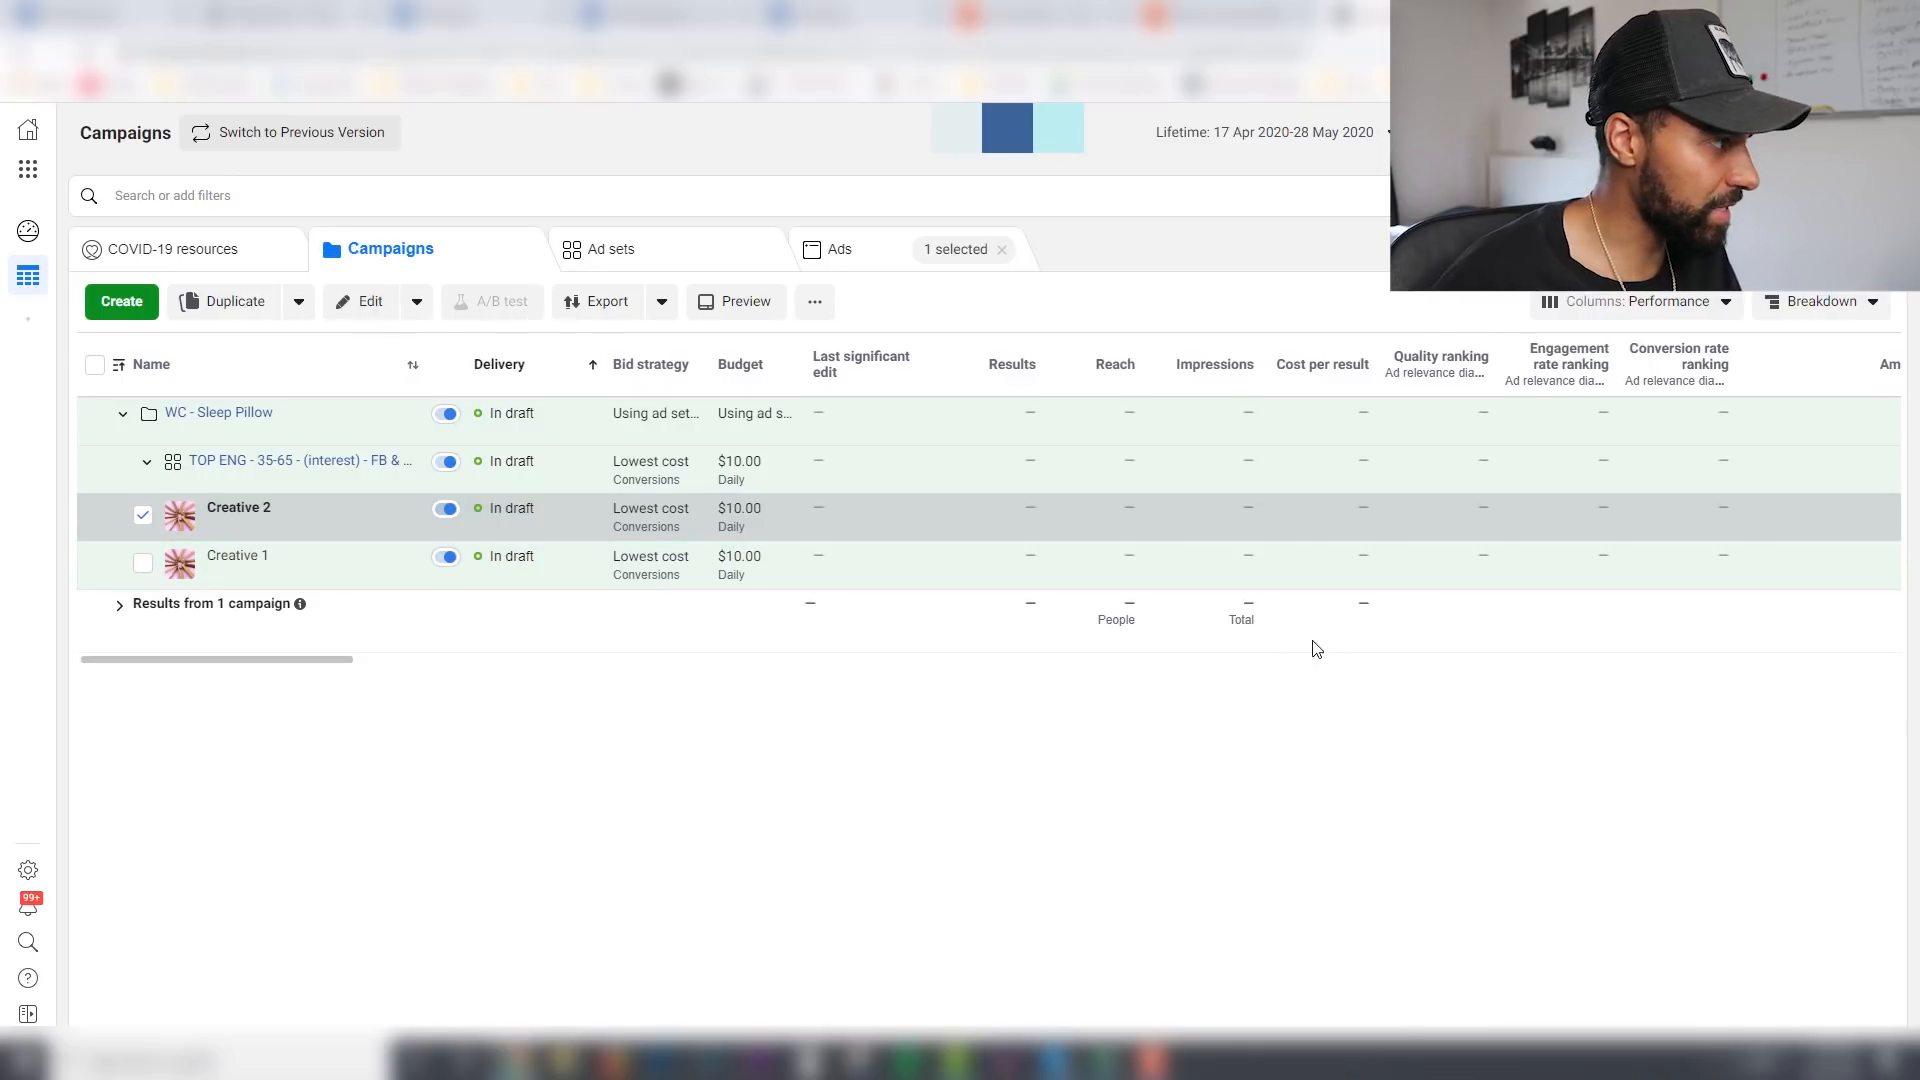
Step: Select the TOP ENG 35-65 ad set in the WC - Sleep Pillow campaign and open it for editing
click(119, 461)
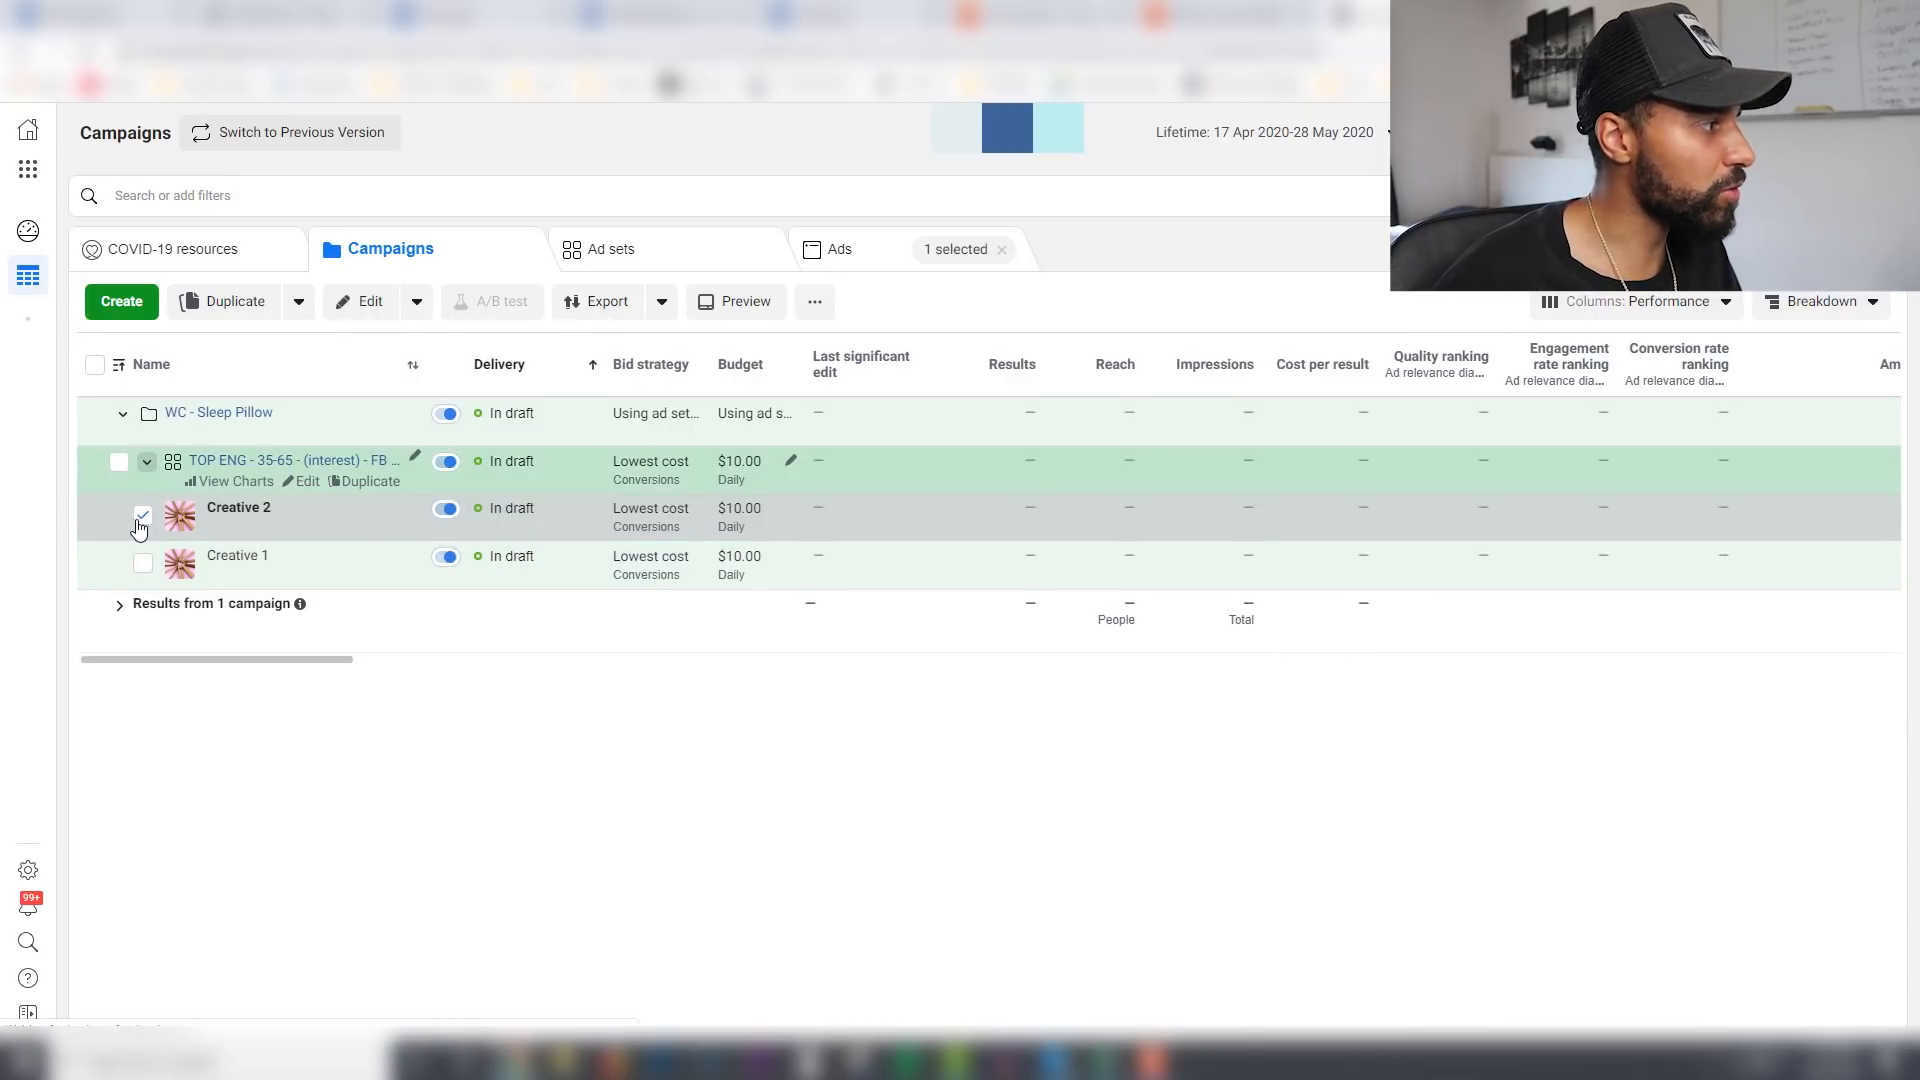
click(143, 515)
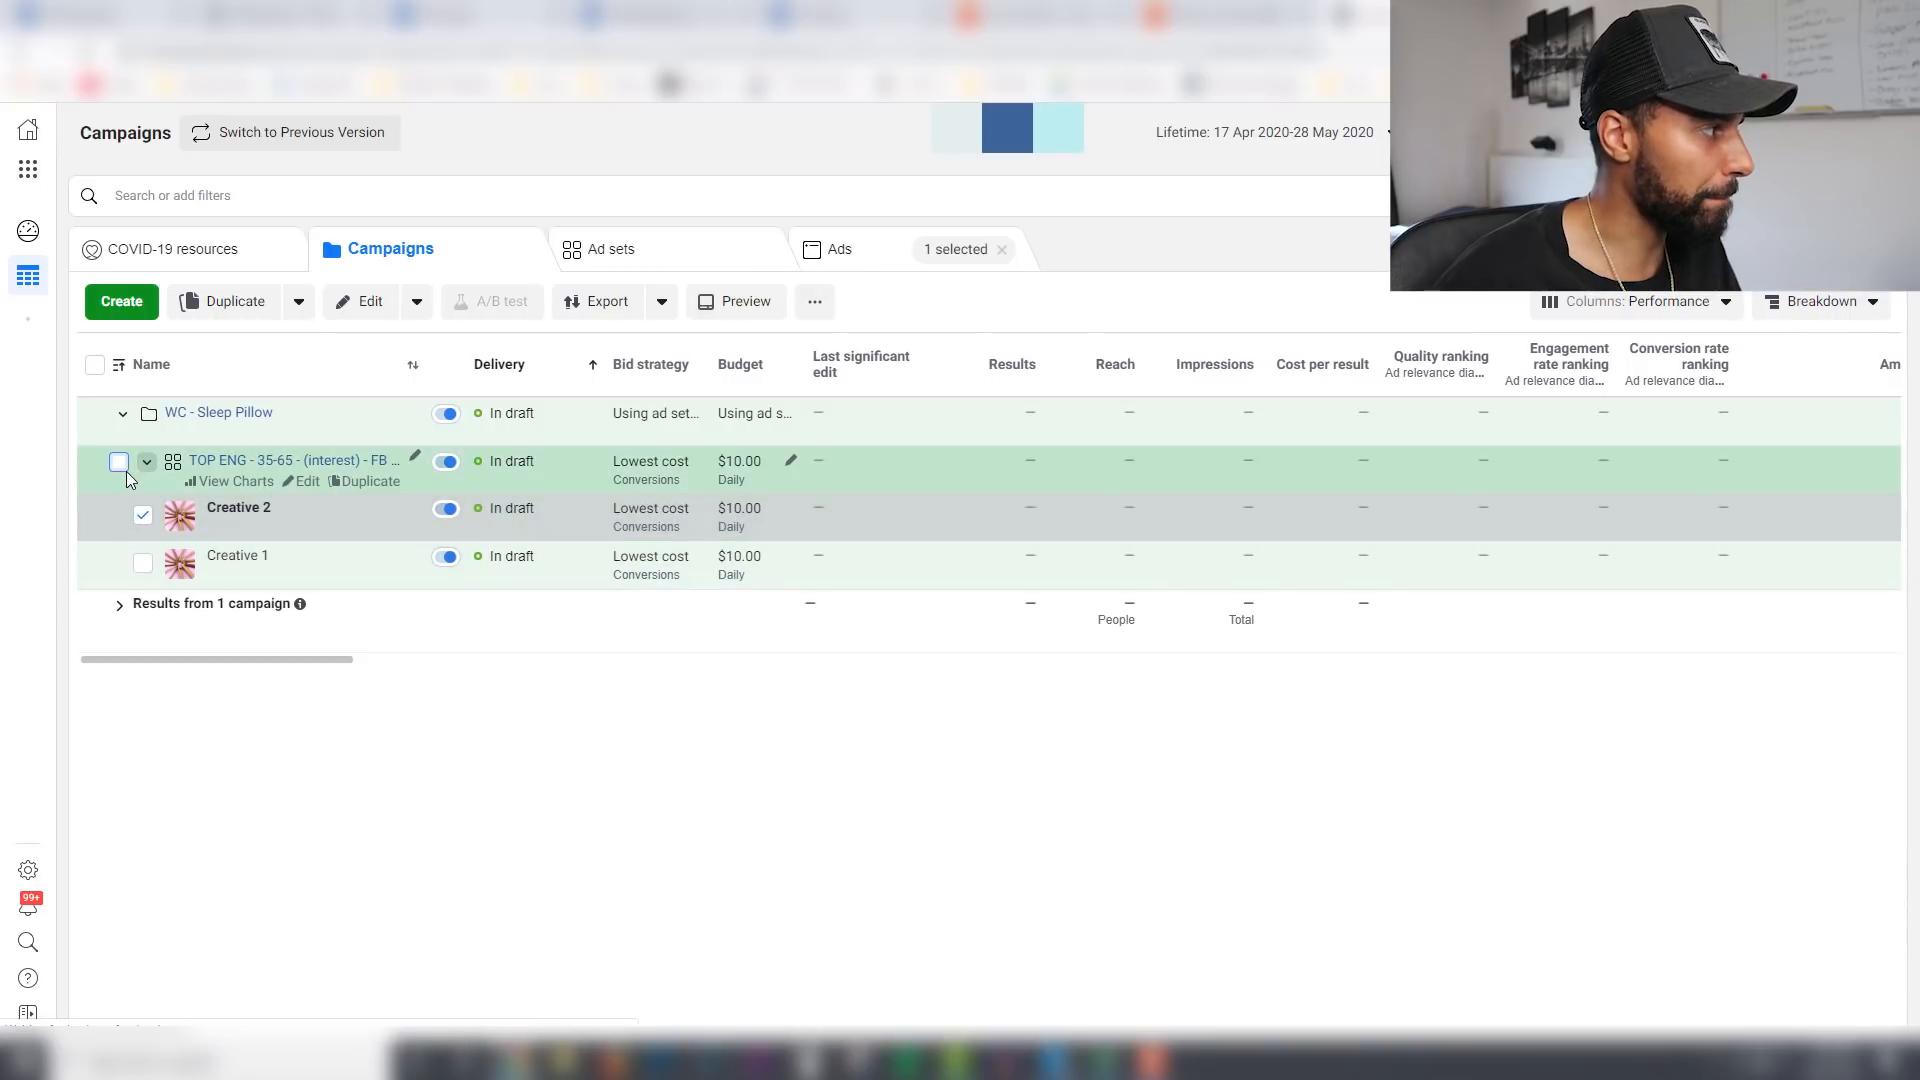
click(124, 466)
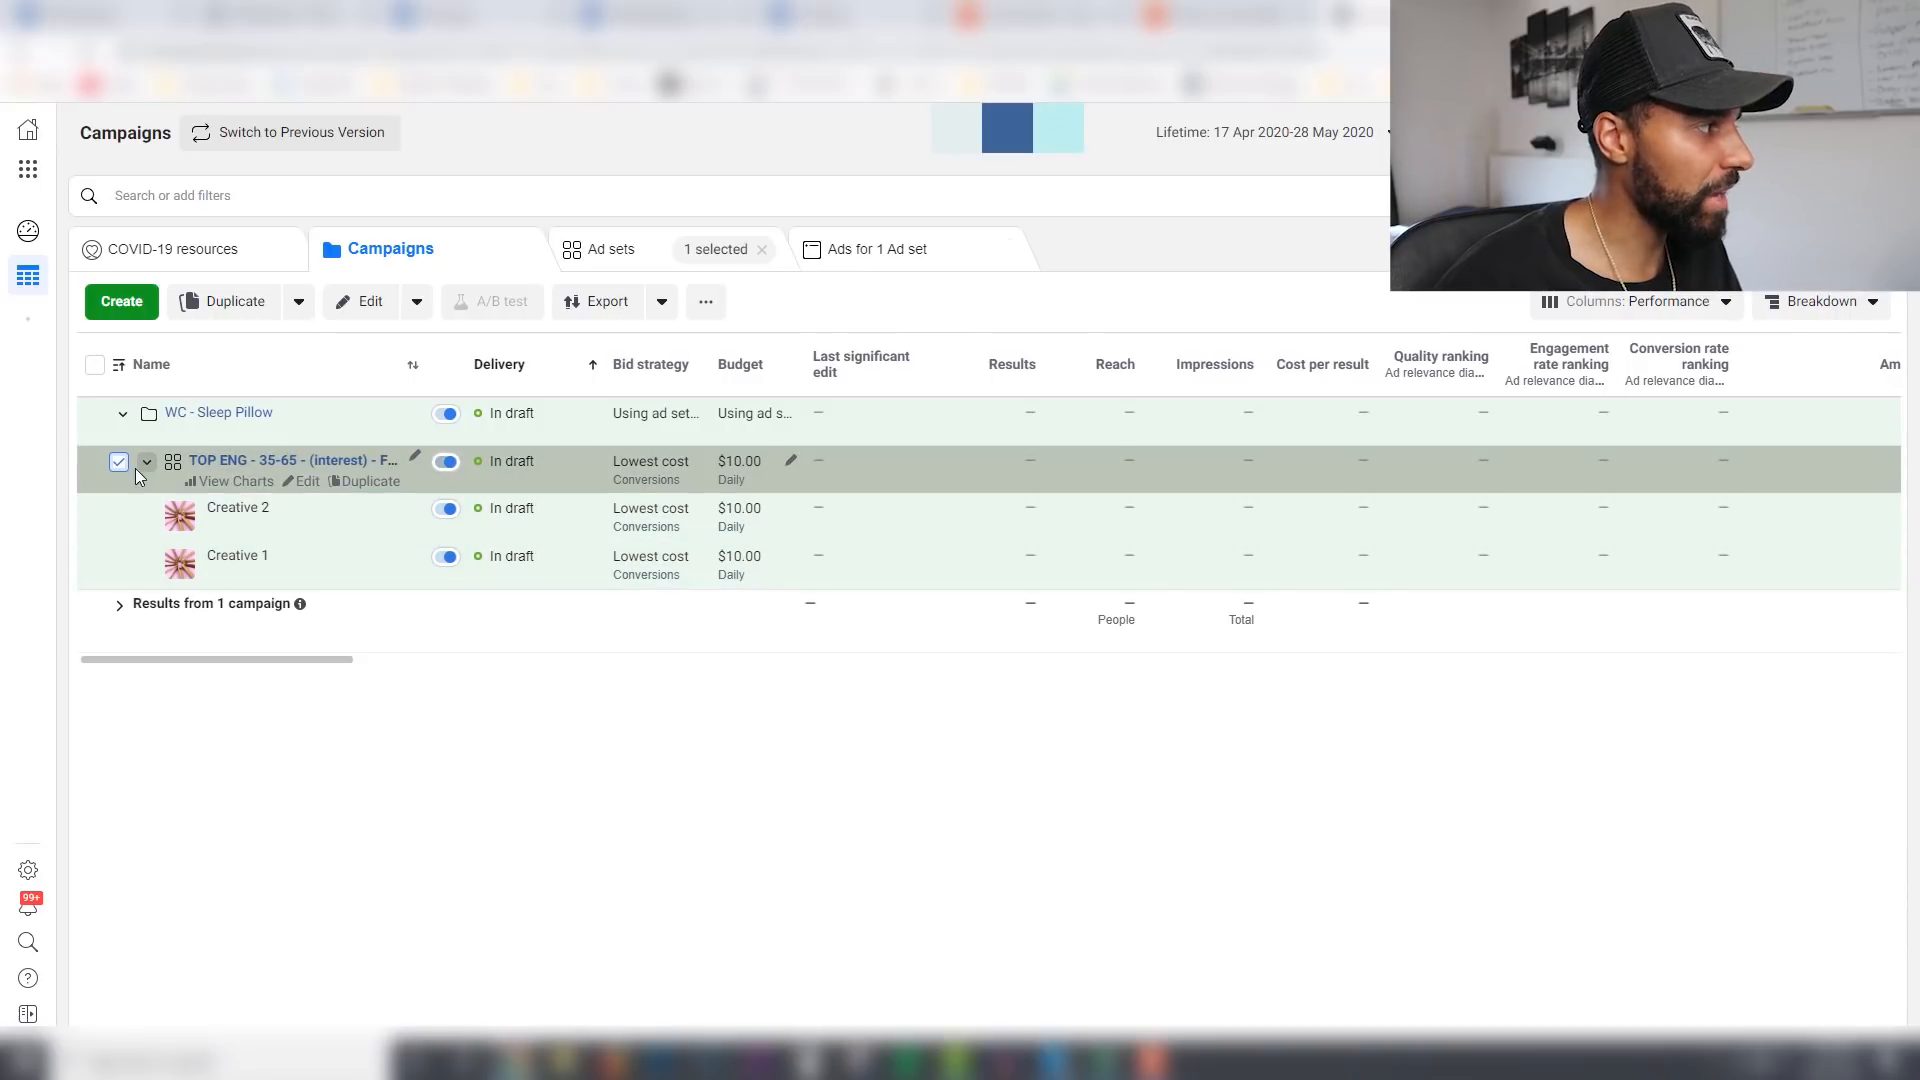
click(262, 459)
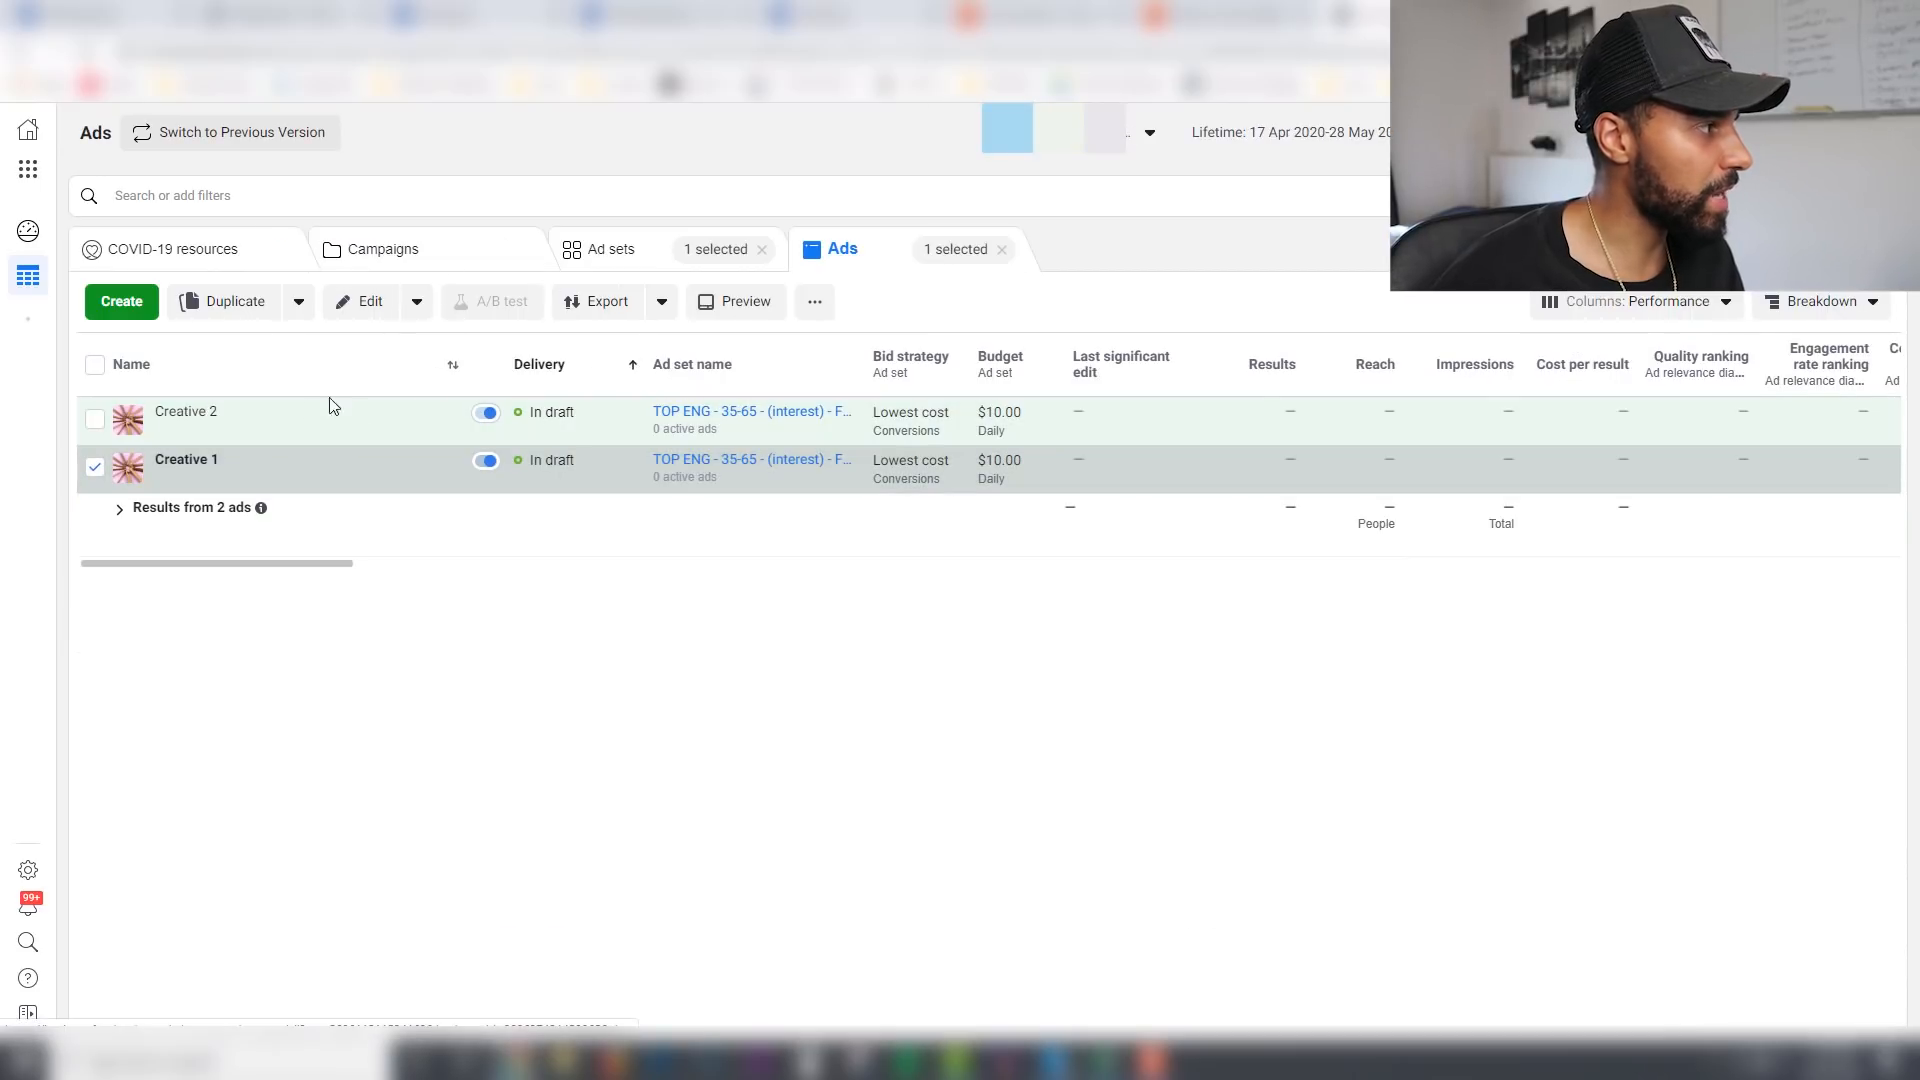
click(355, 305)
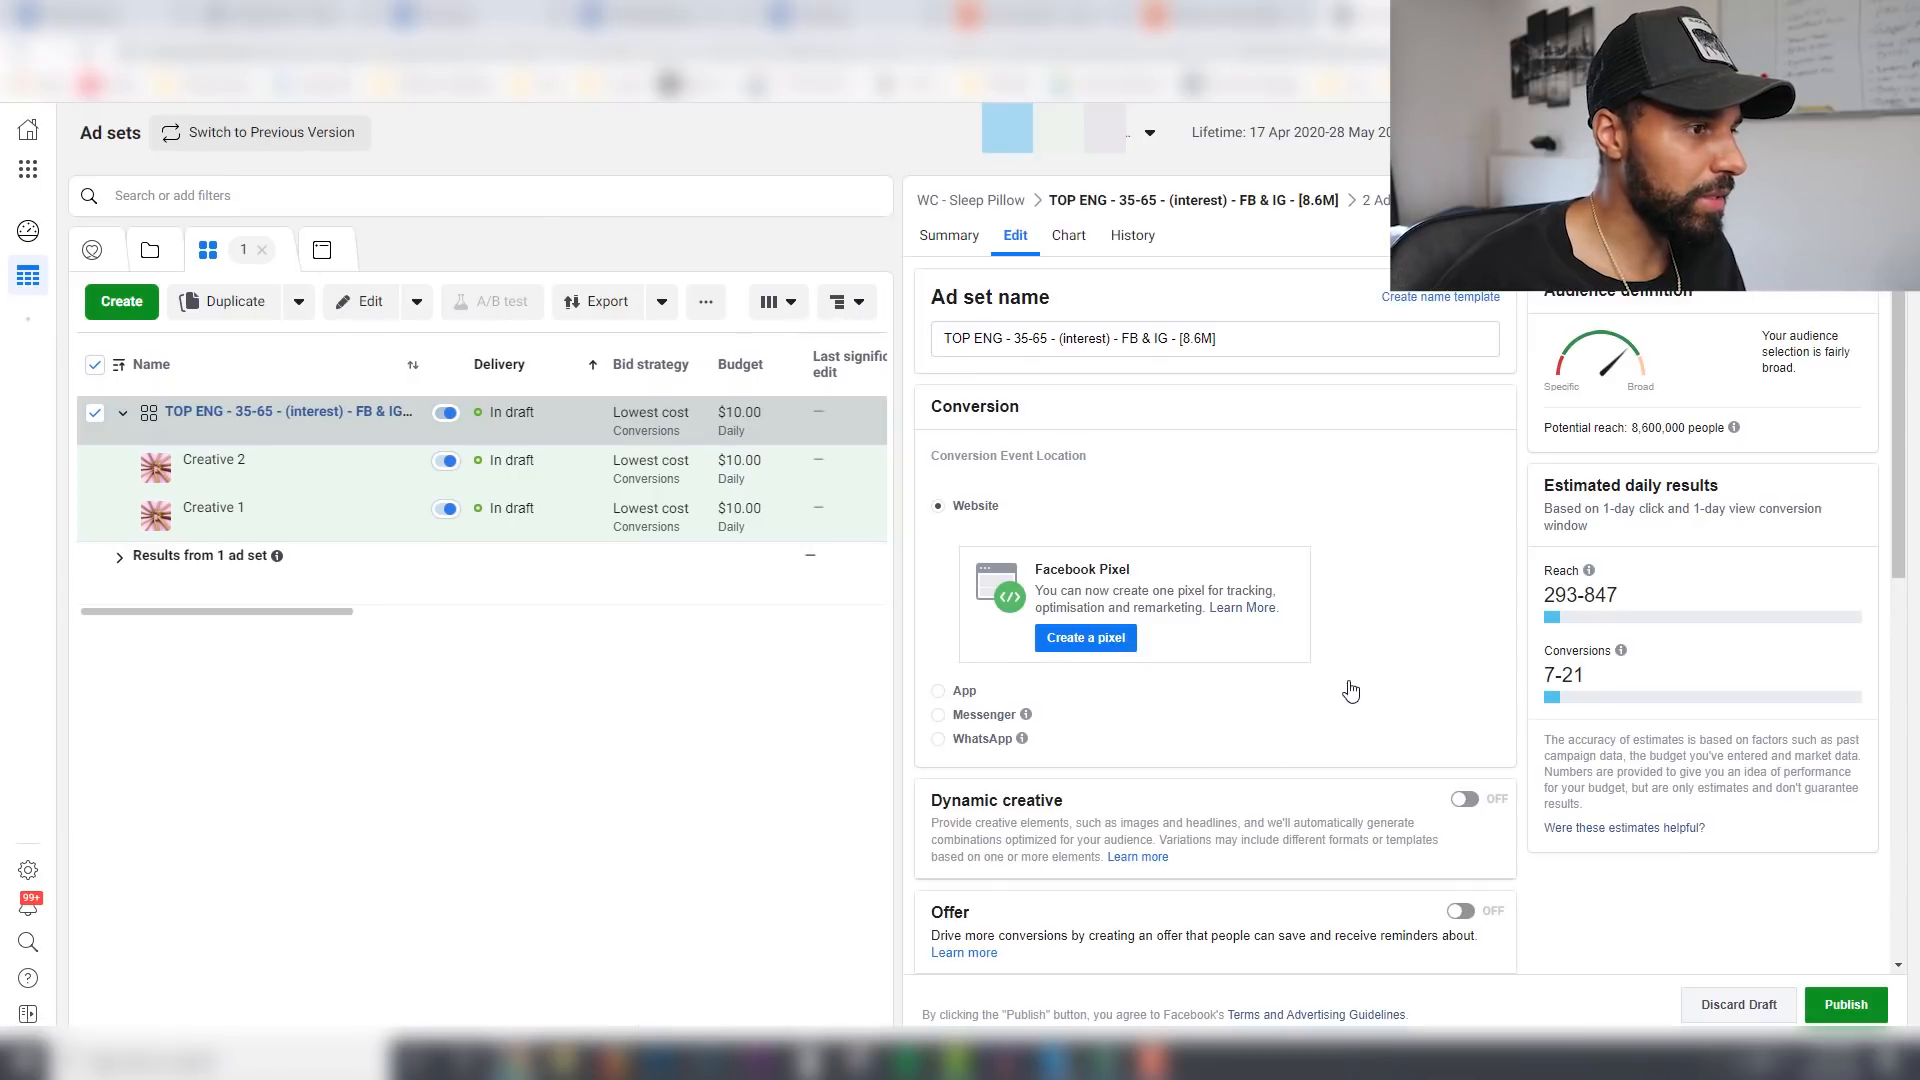
Step: Copy the Pillow interest from the detailed targeting and use it to replace the "interest" placeholder in the ad set name
scroll(1883, 435, down, 10)
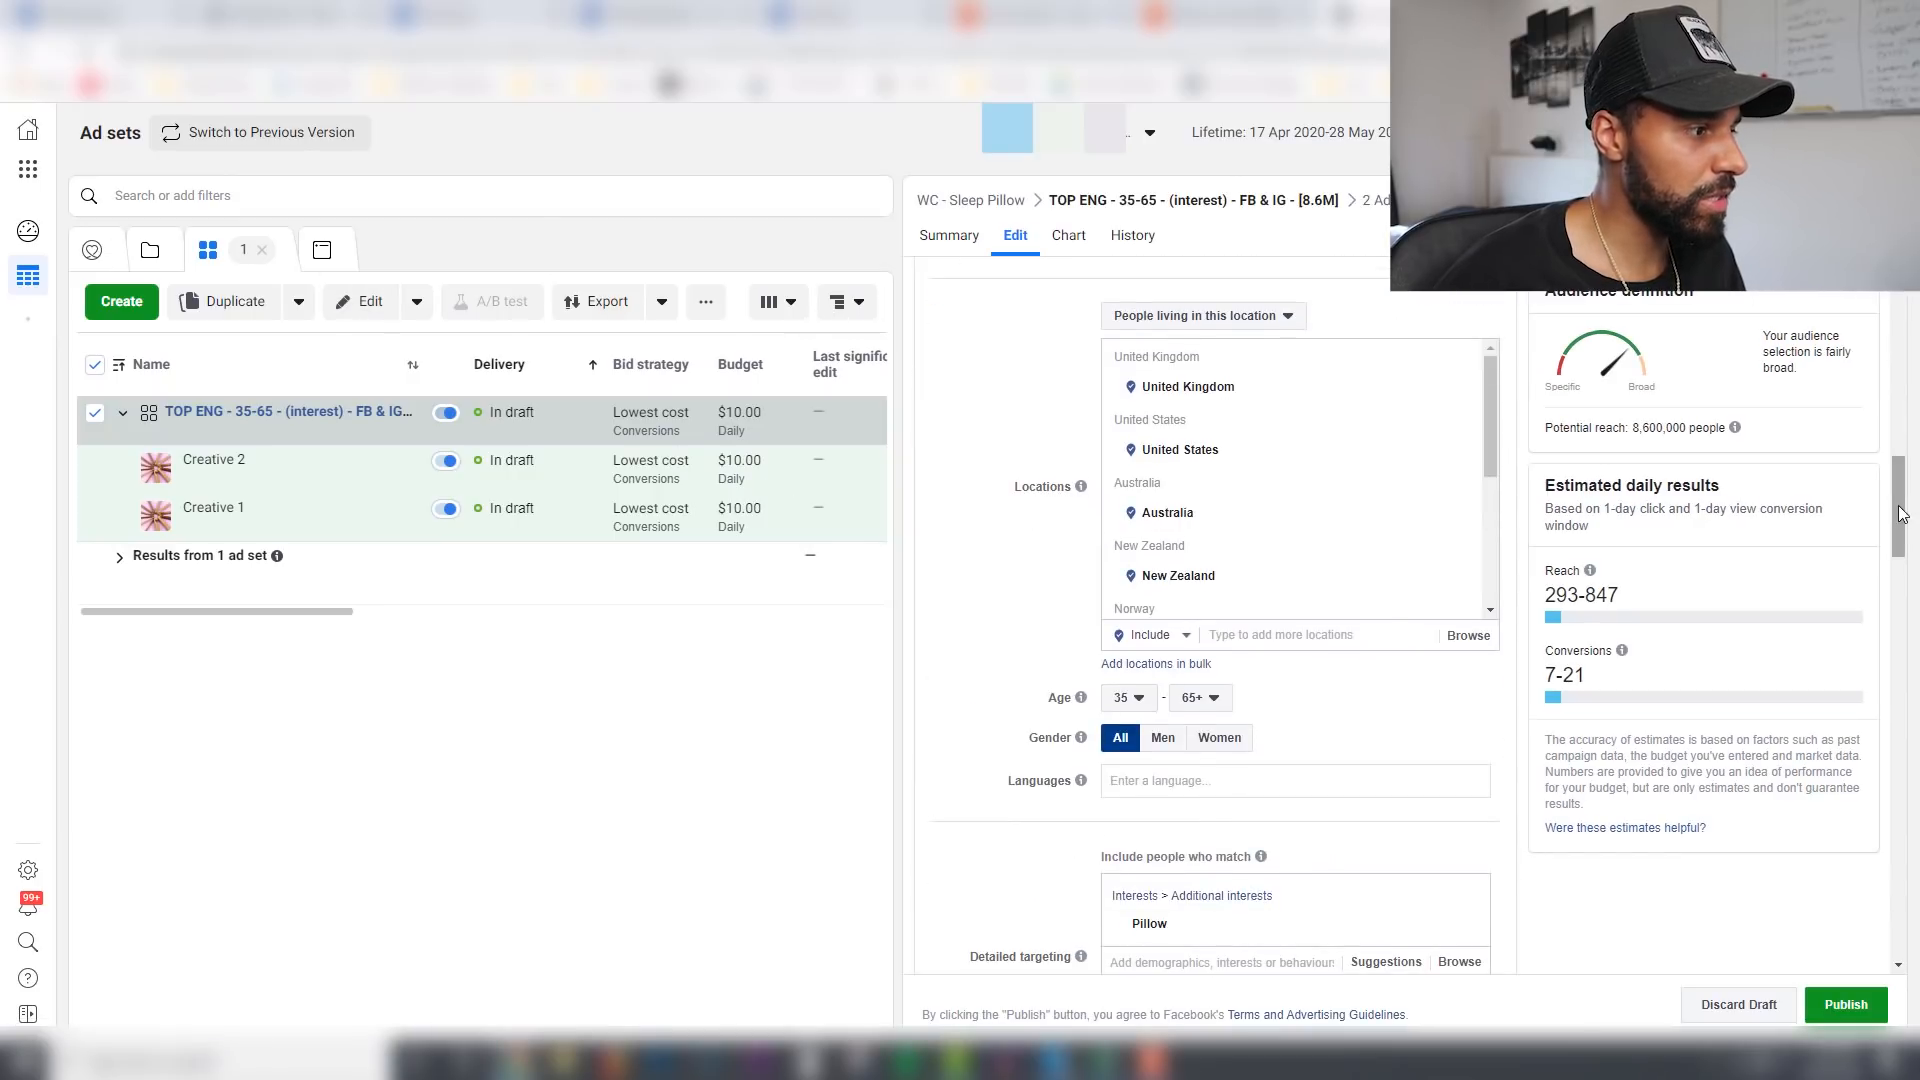
mouse_move(1150, 775)
drag(1170, 775, 1132, 780)
key(ctrl+c)
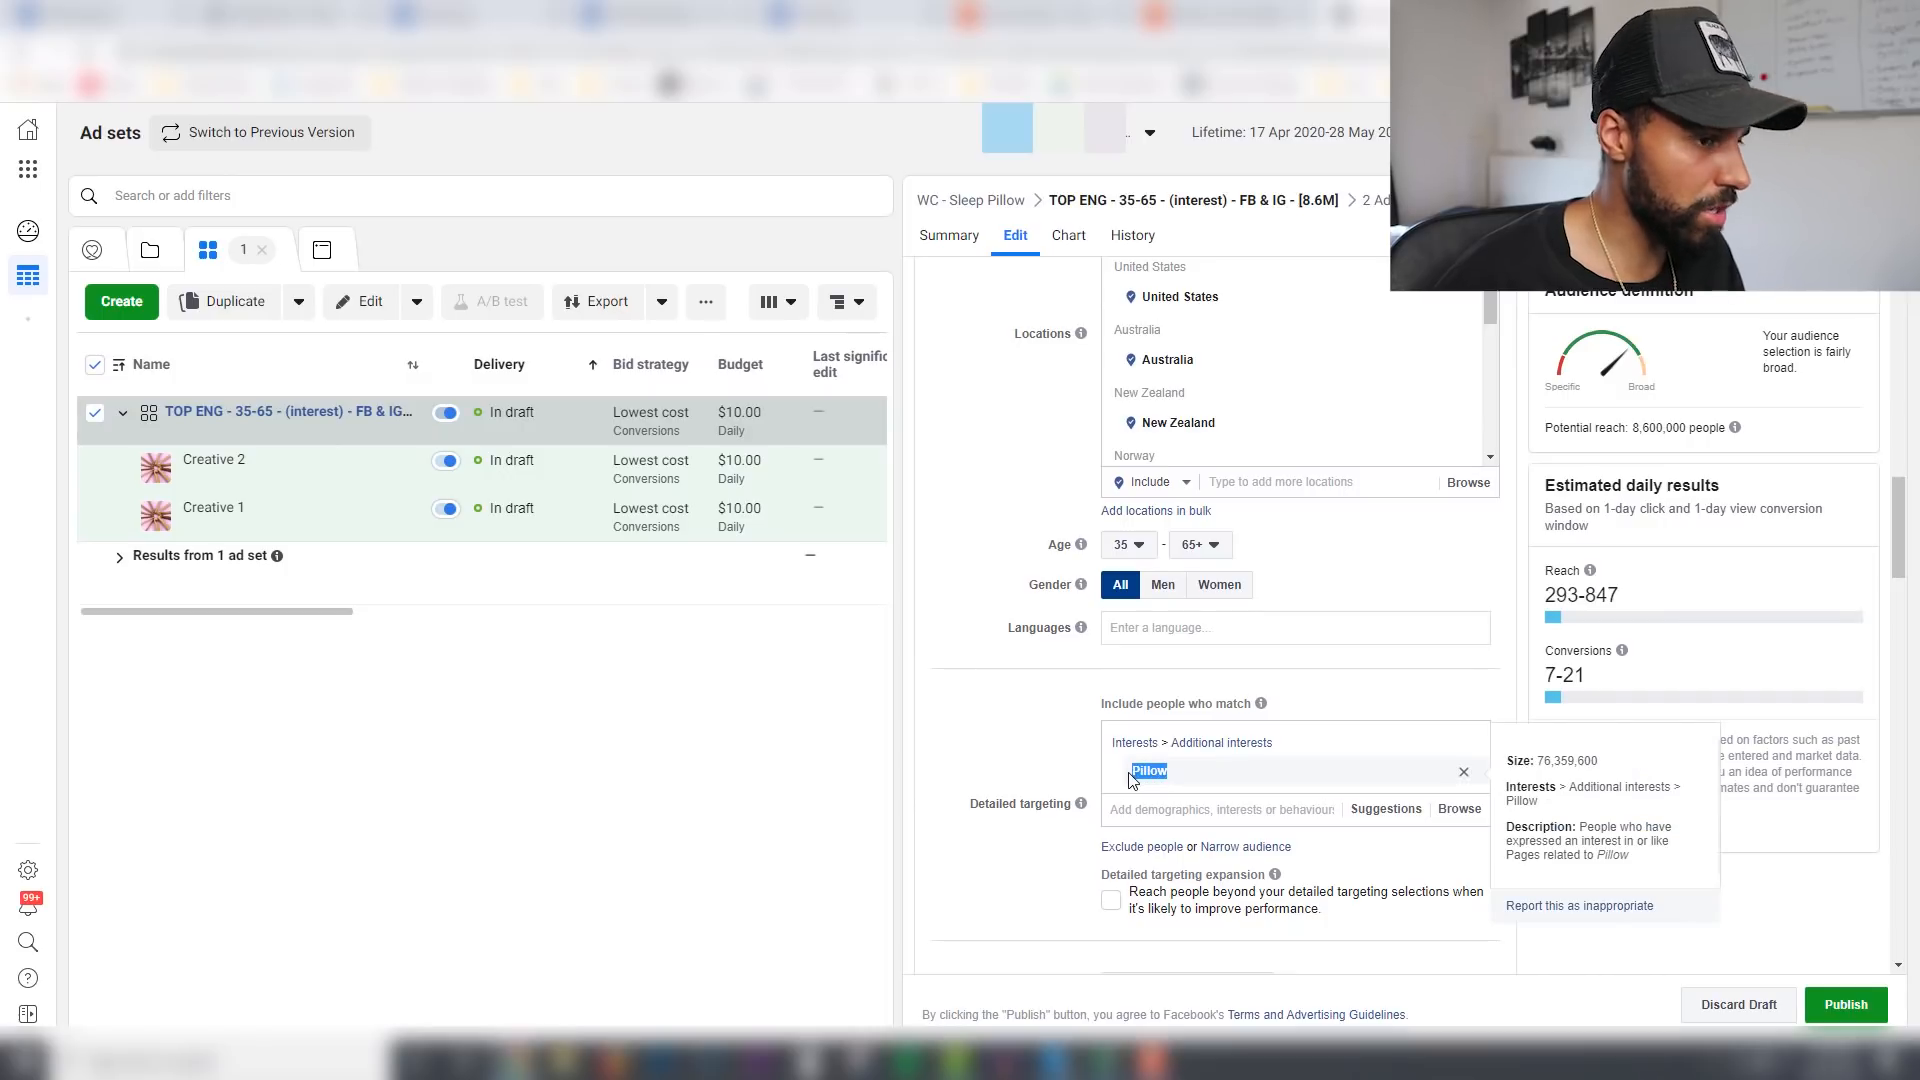
scroll(1238, 370, up, 10)
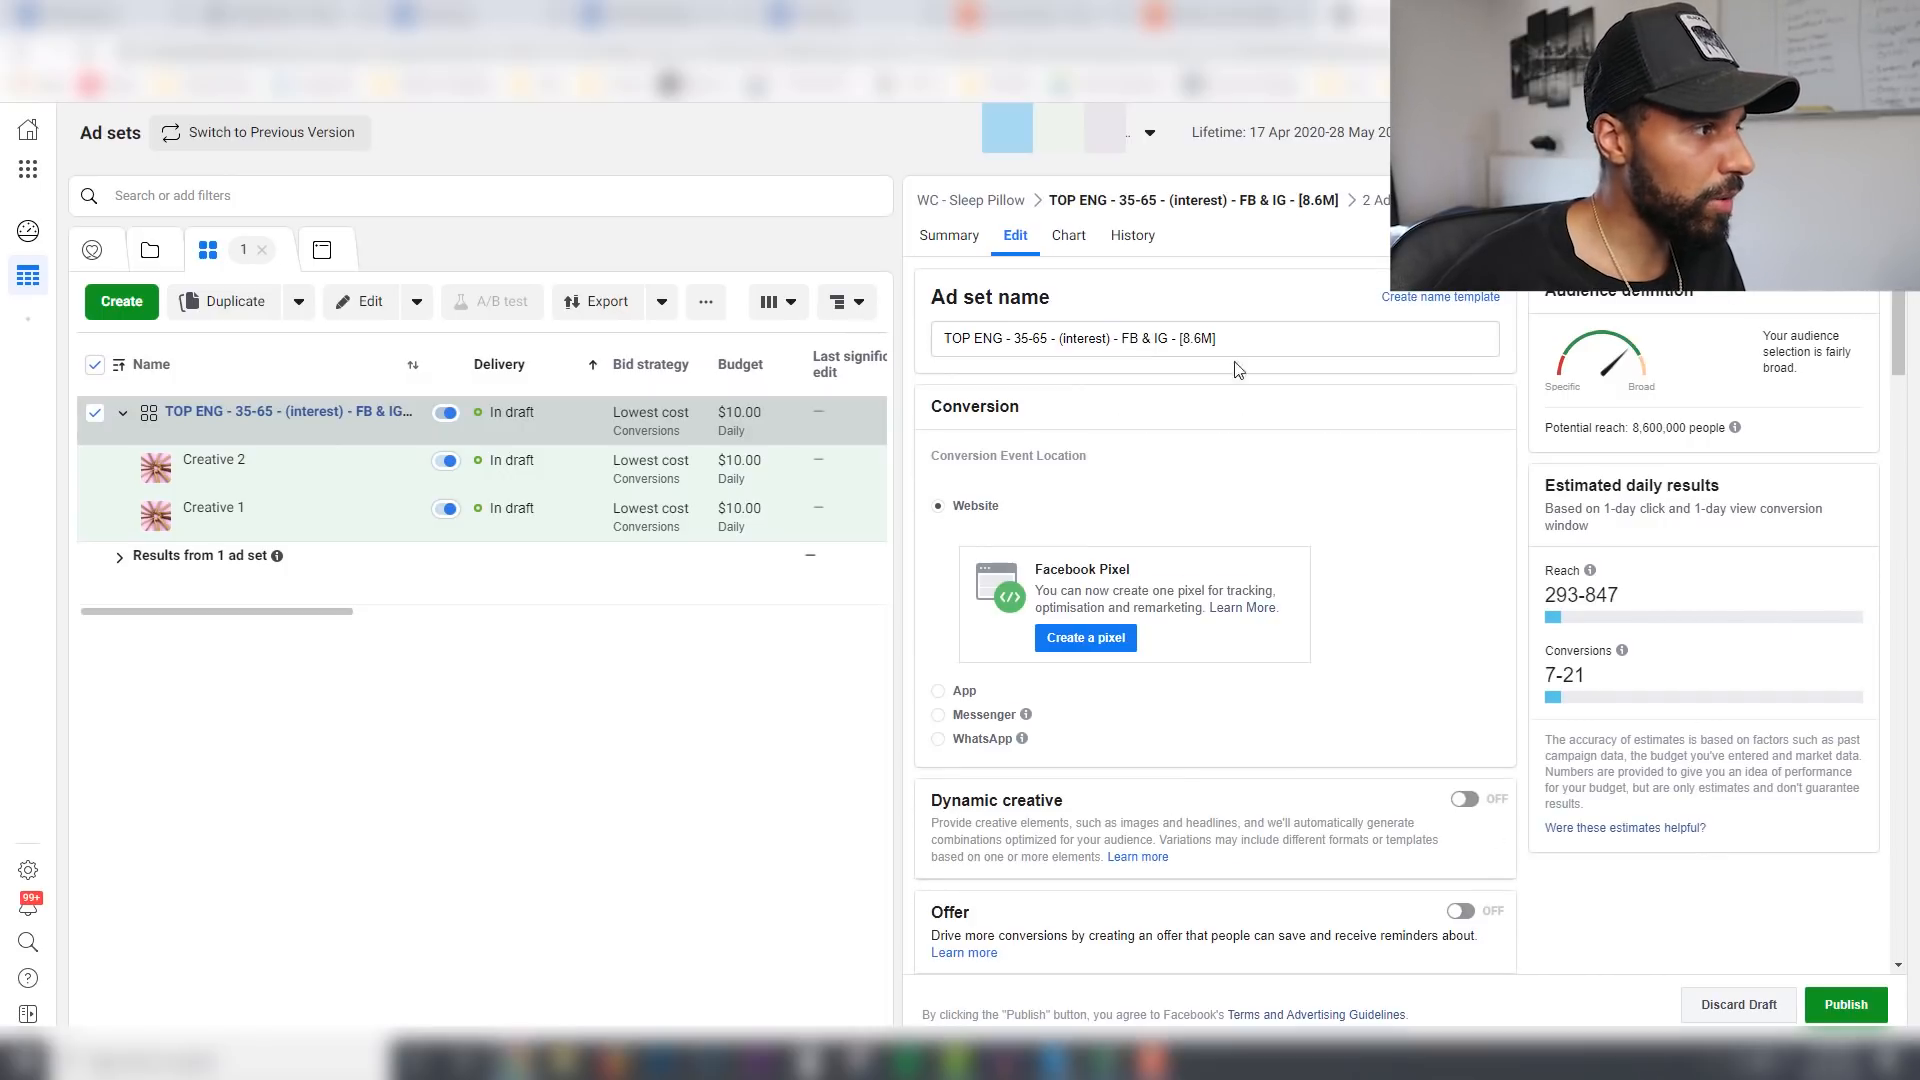
drag(1105, 343, 1064, 344)
key(ctrl+v)
click(1278, 400)
Step: Make 7 copies of the Pillow ad set in the original campaign without existing reactions, comments and shares, and collapse the expanded ad sets
click(222, 310)
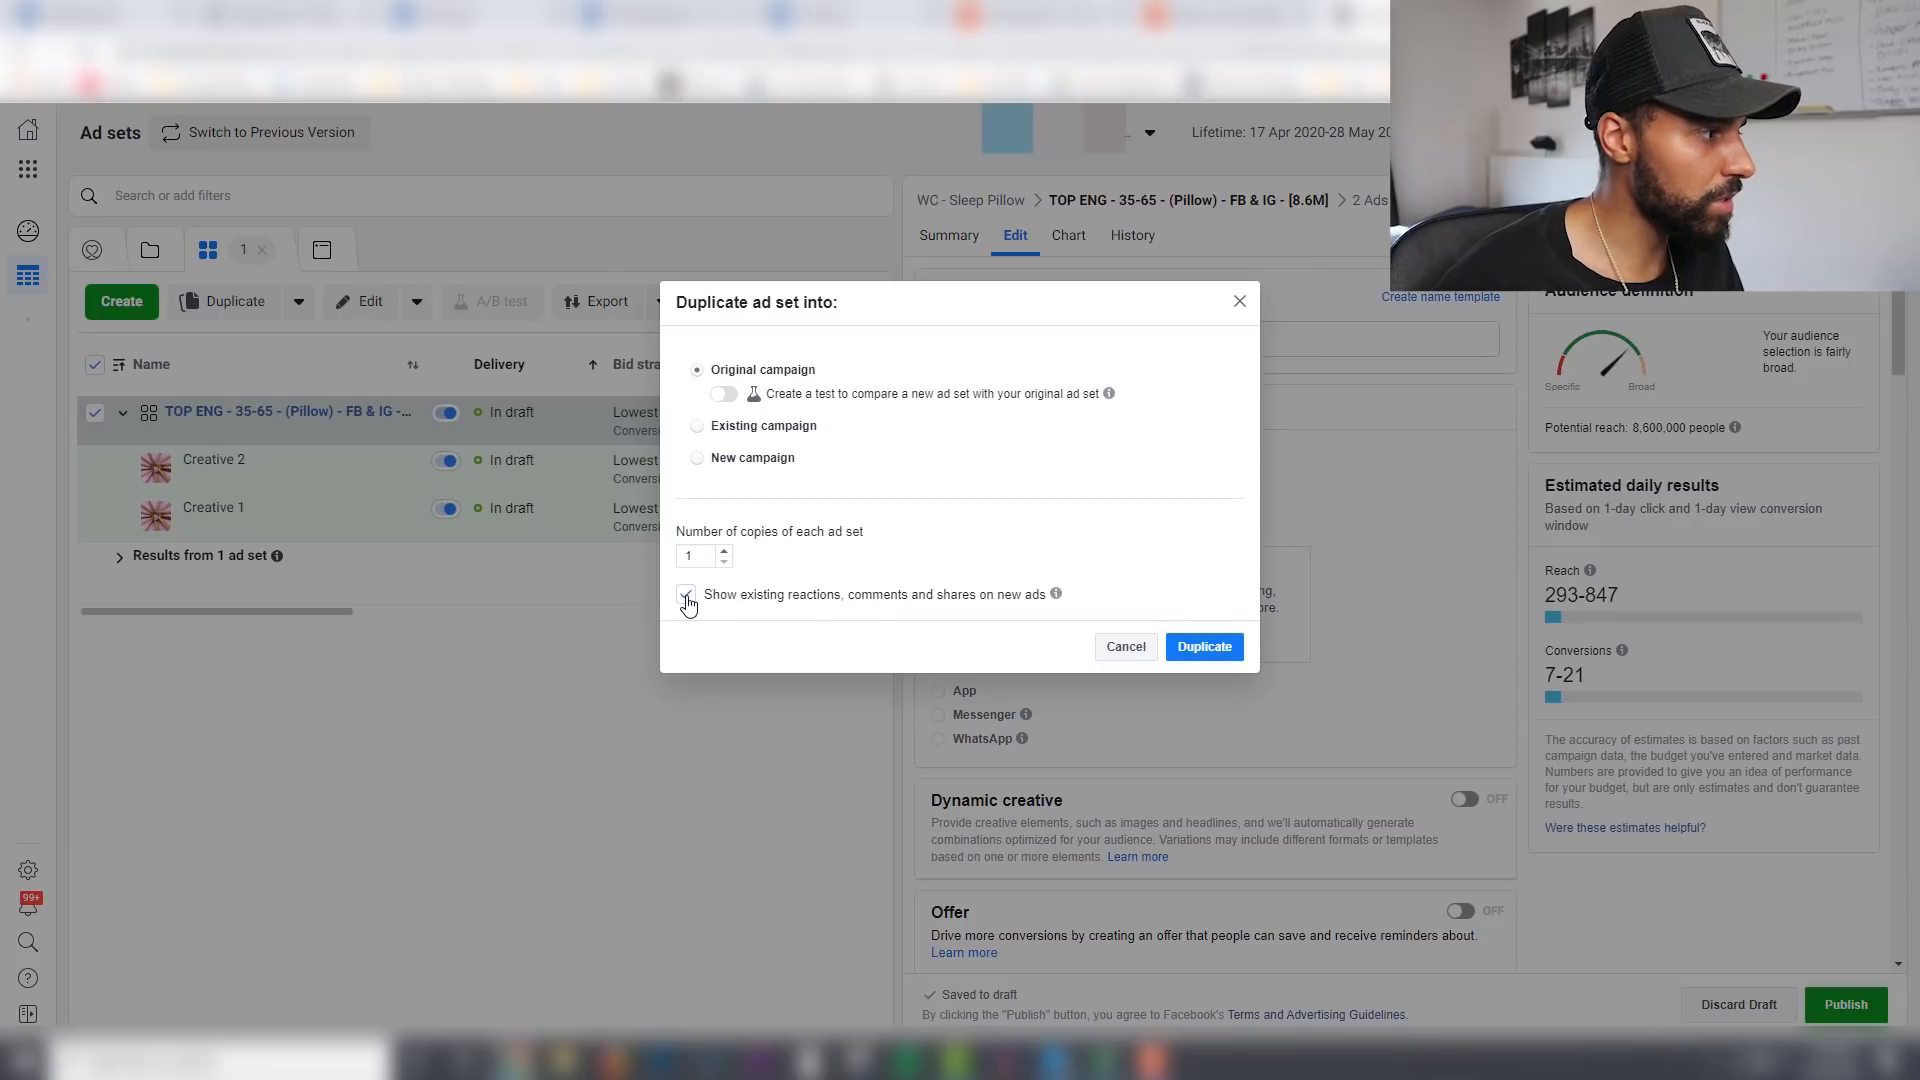
click(686, 597)
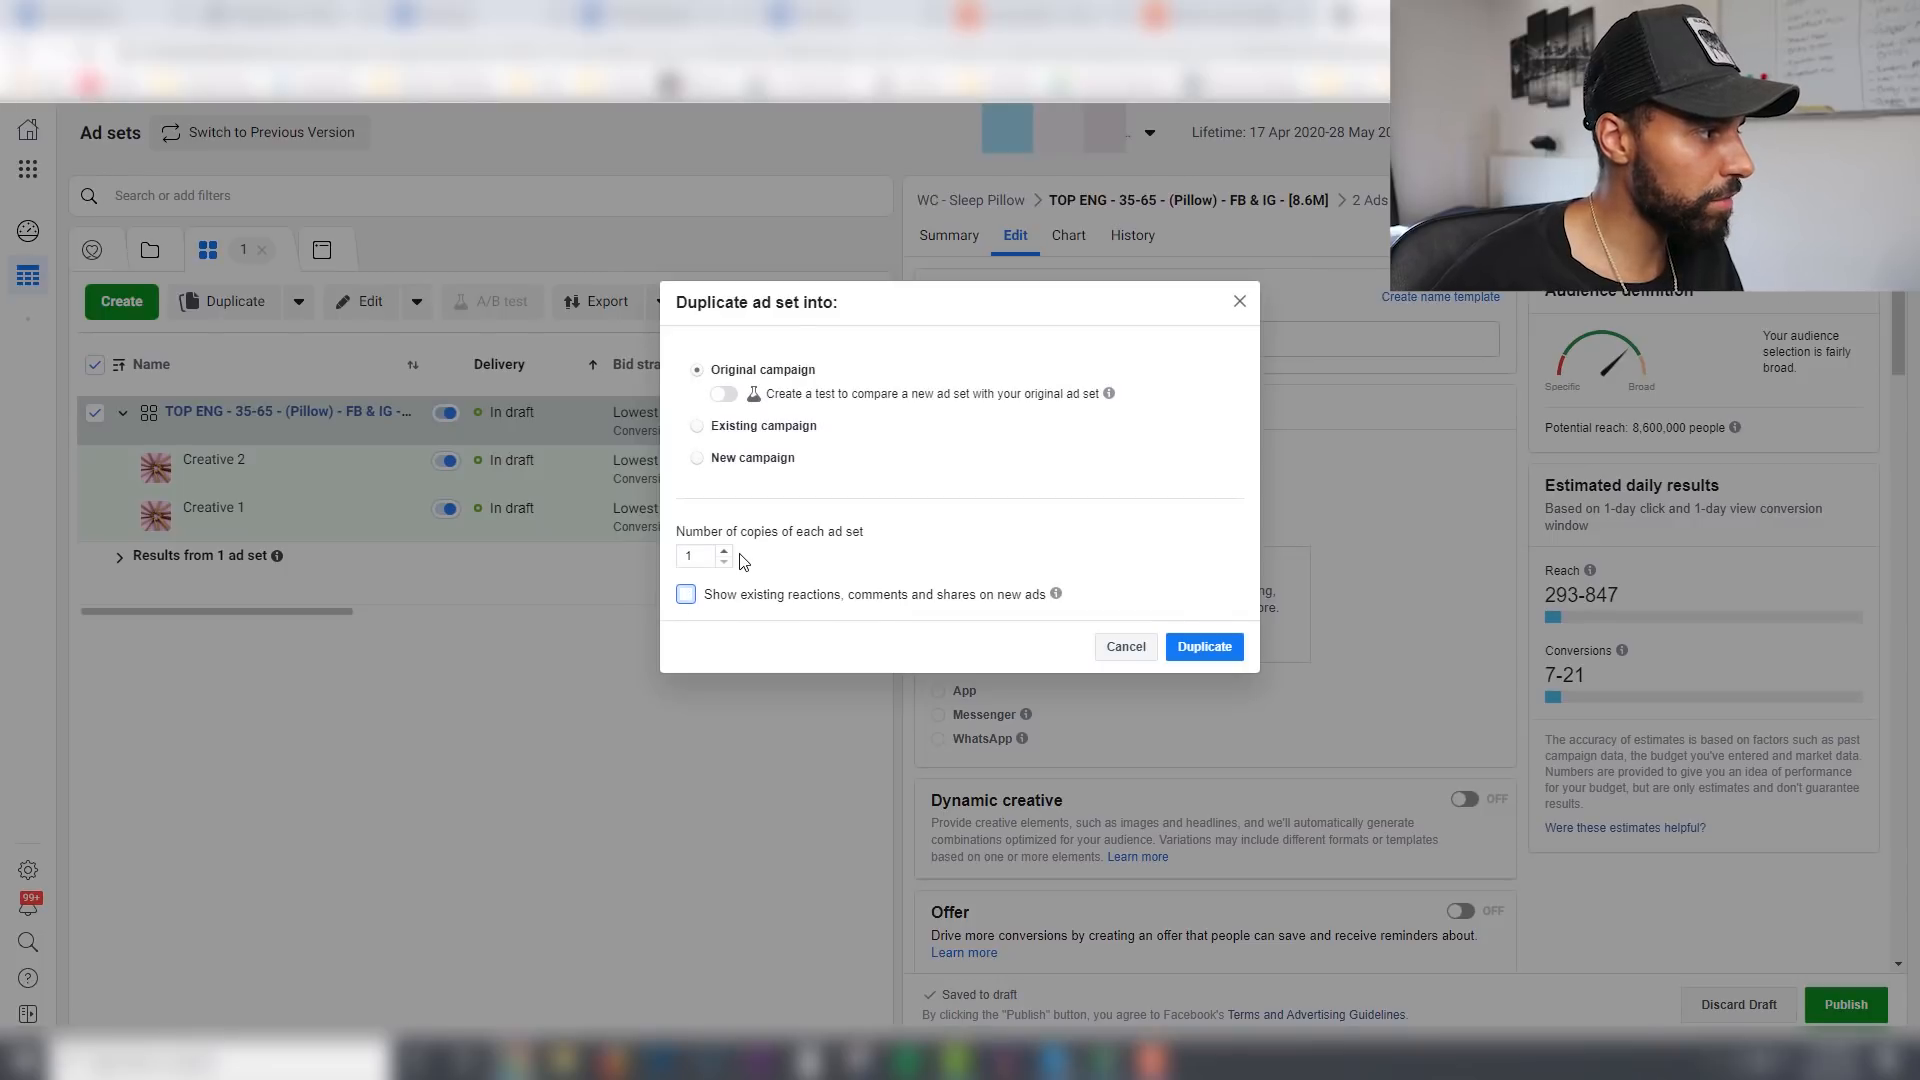
double_click(683, 560)
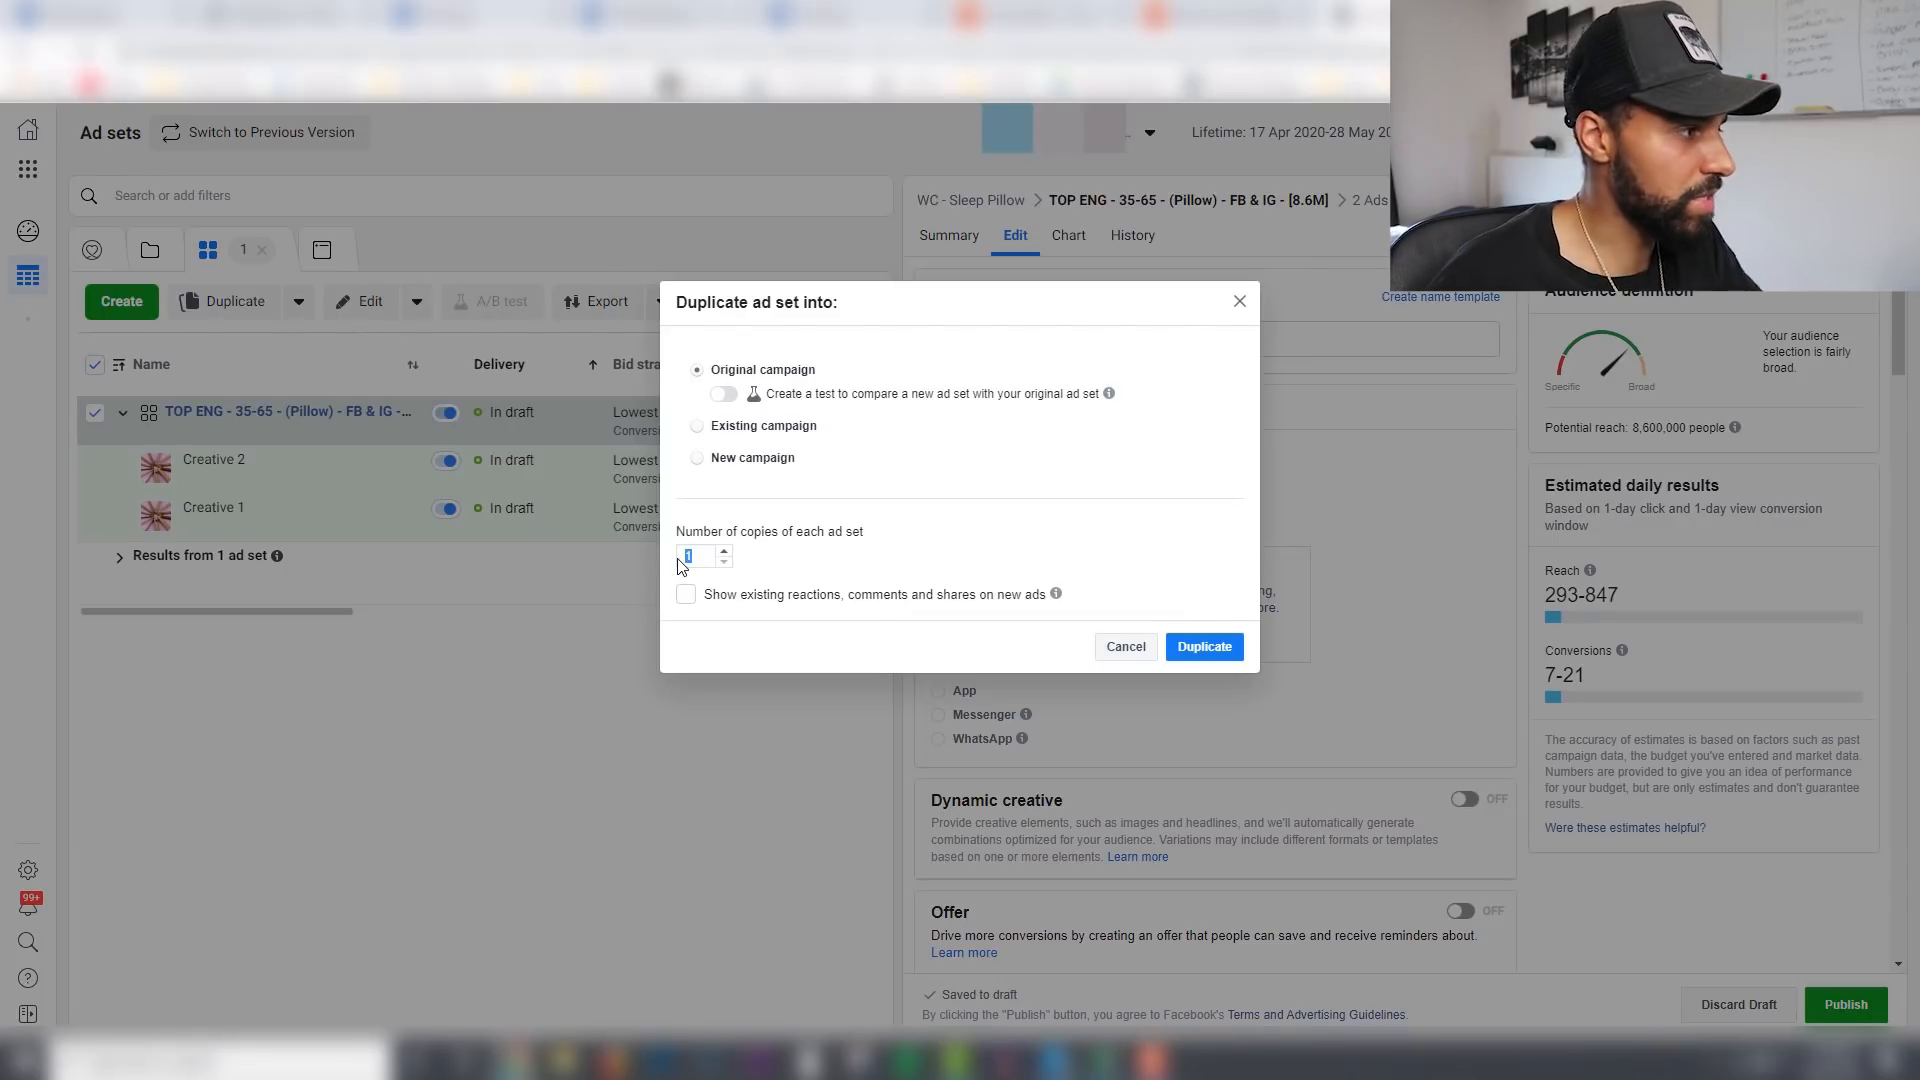
text(7)
click(1205, 649)
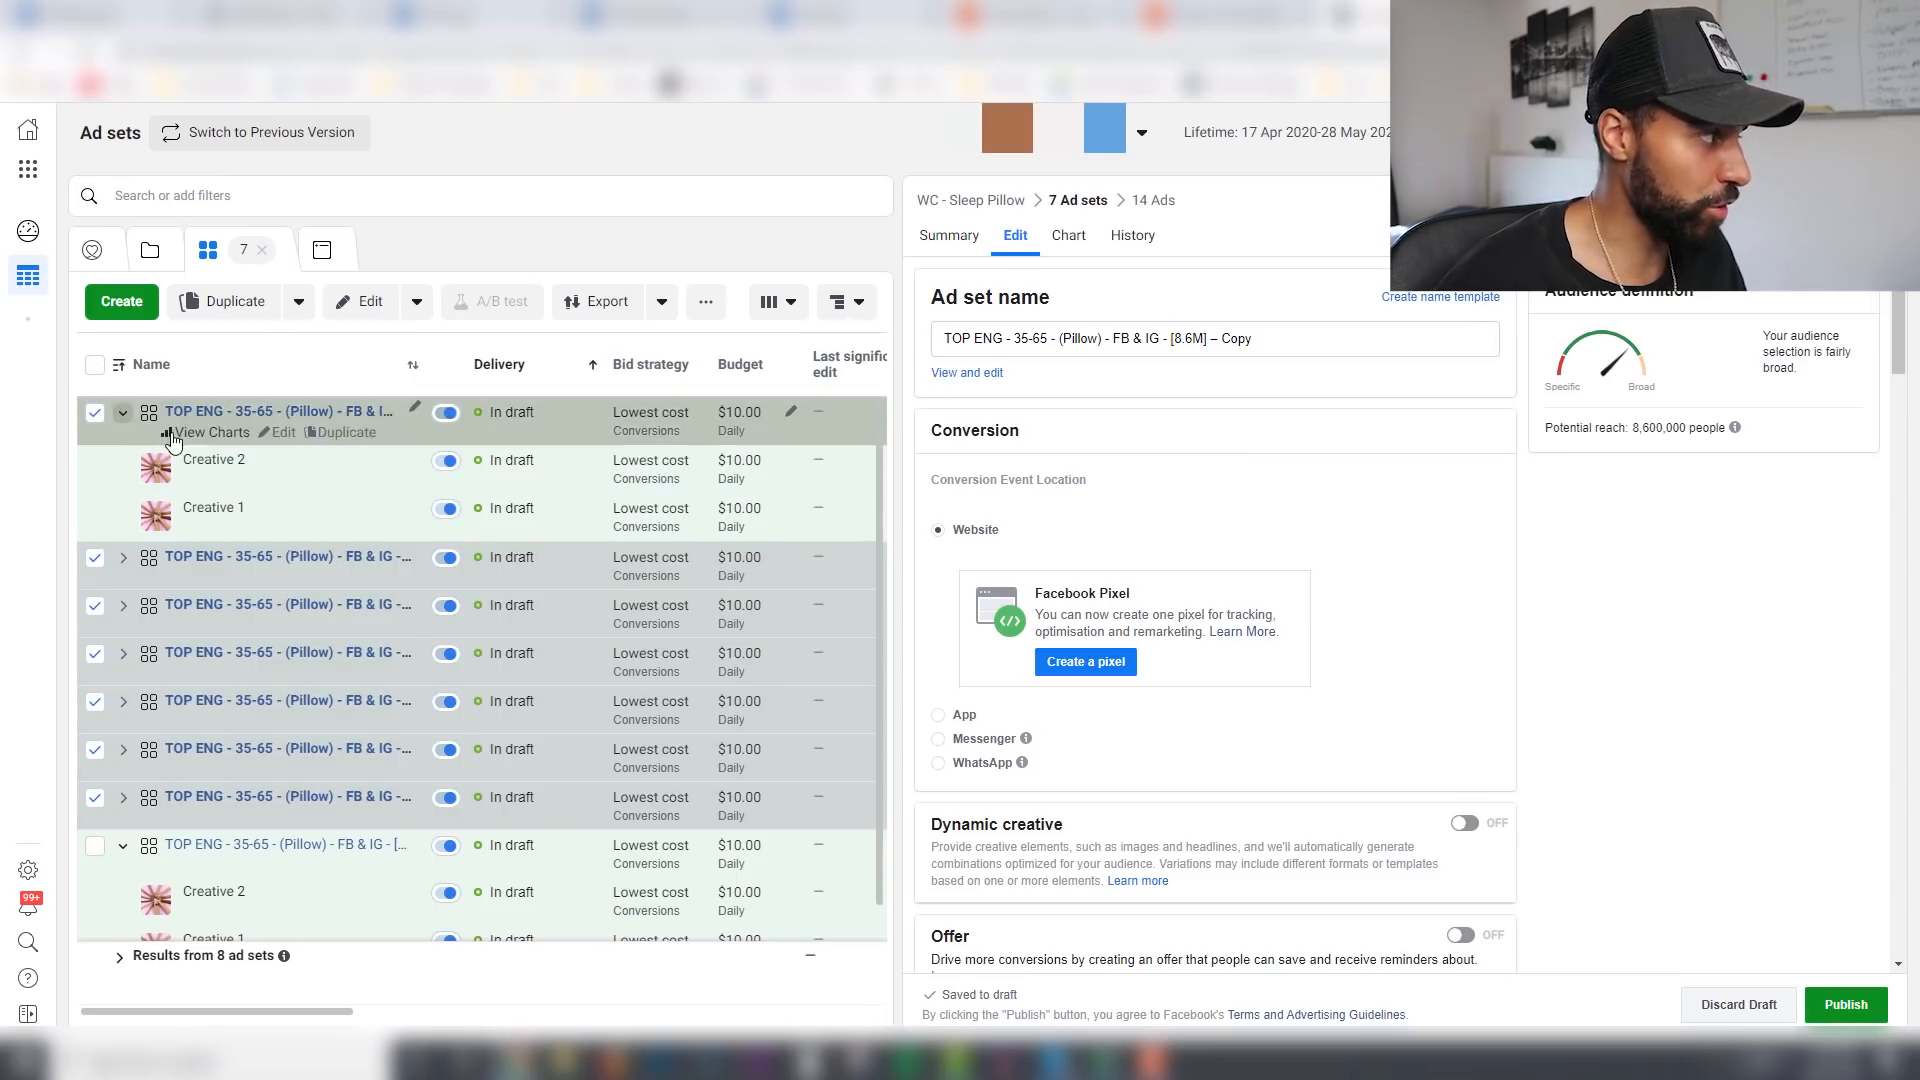
click(120, 420)
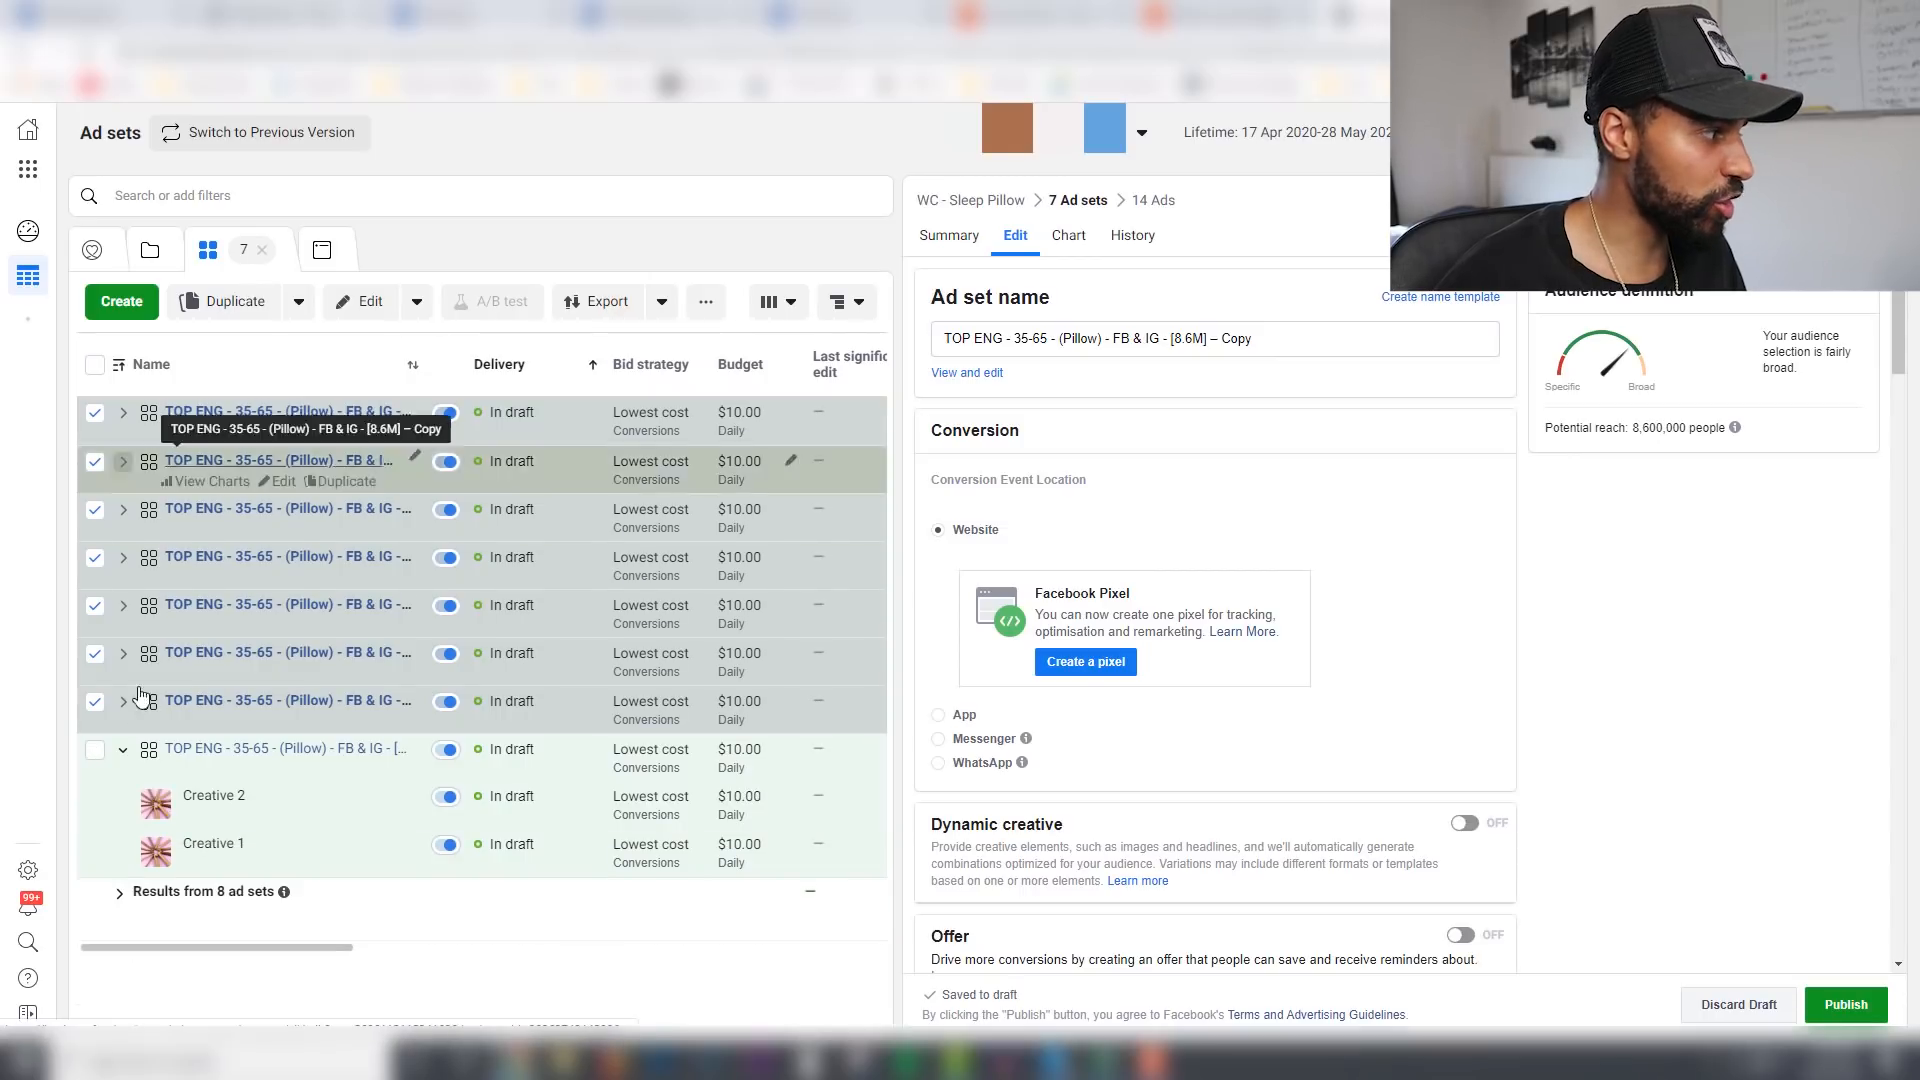
click(123, 751)
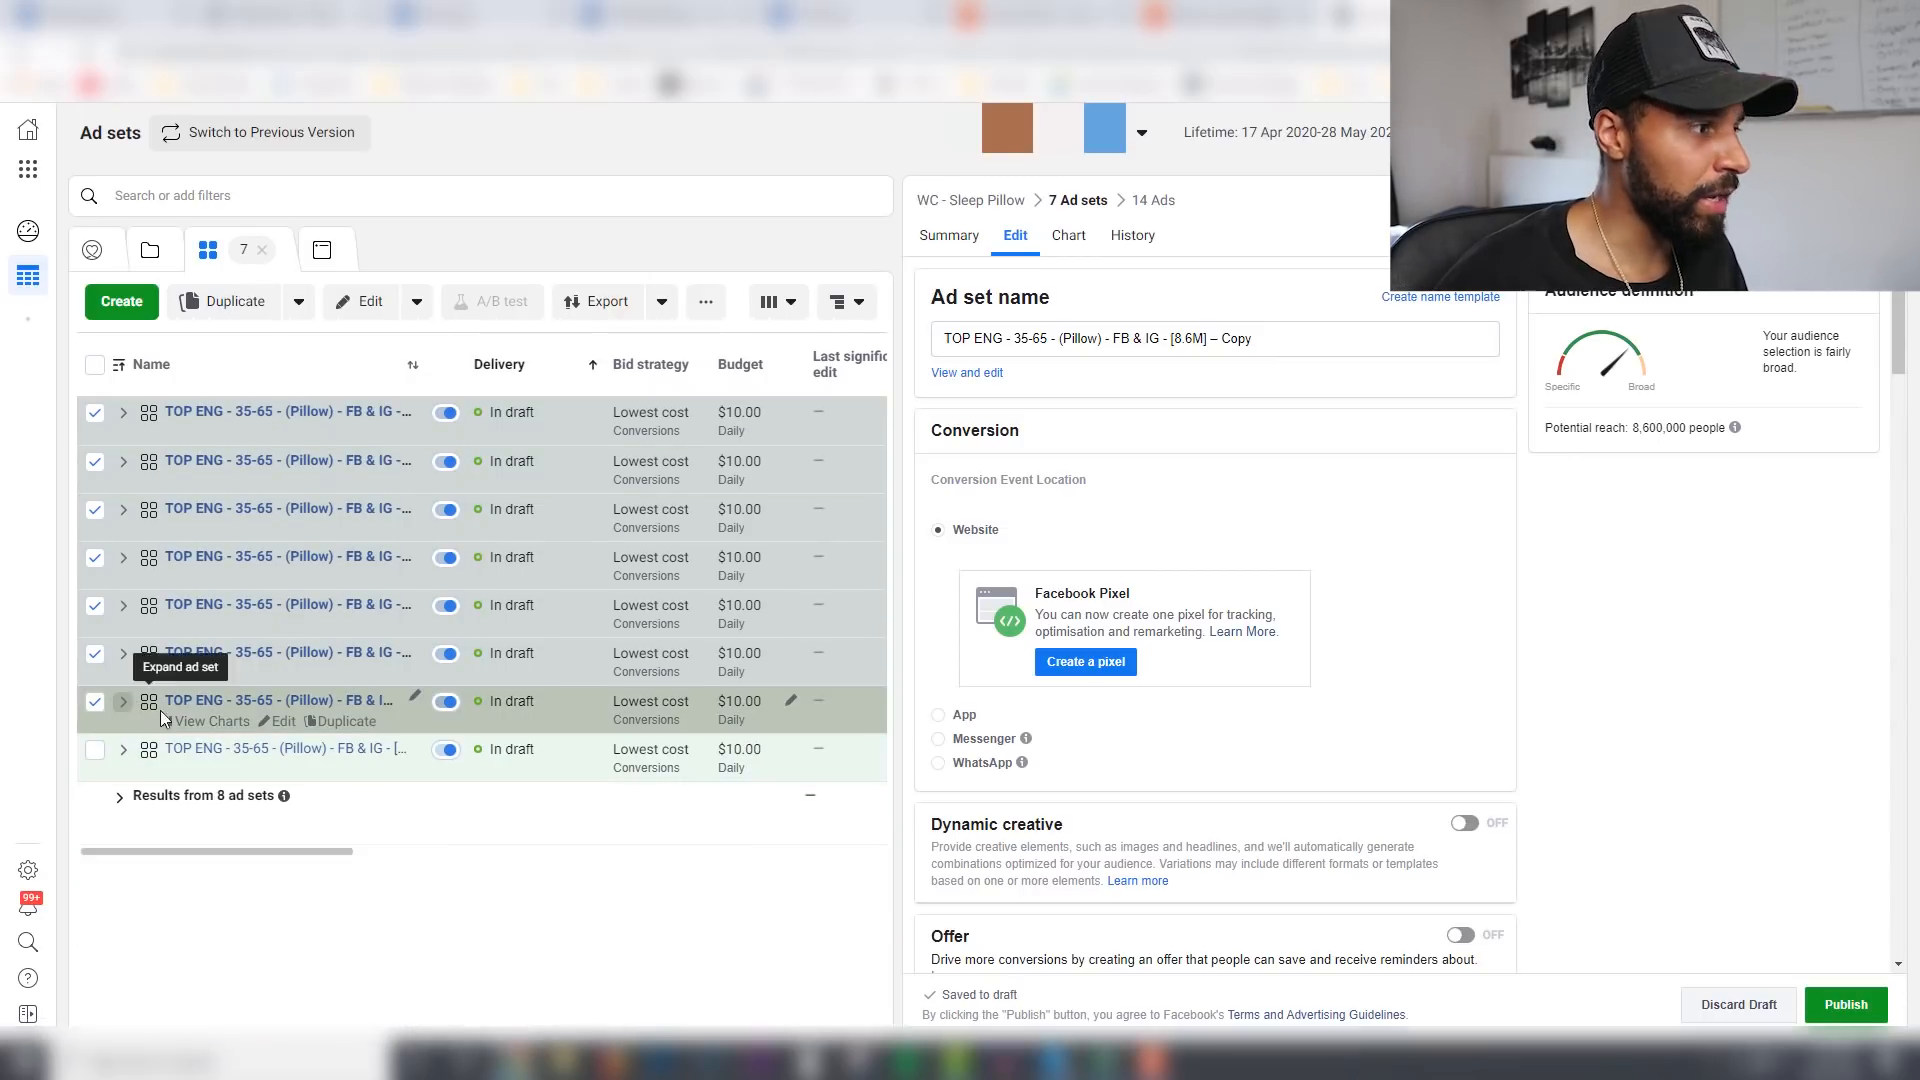
Step: Replace the Pillow interest with the suggested Bed interest in the detailed targeting of the seven copied ad sets
scroll(1565, 600, down, 15)
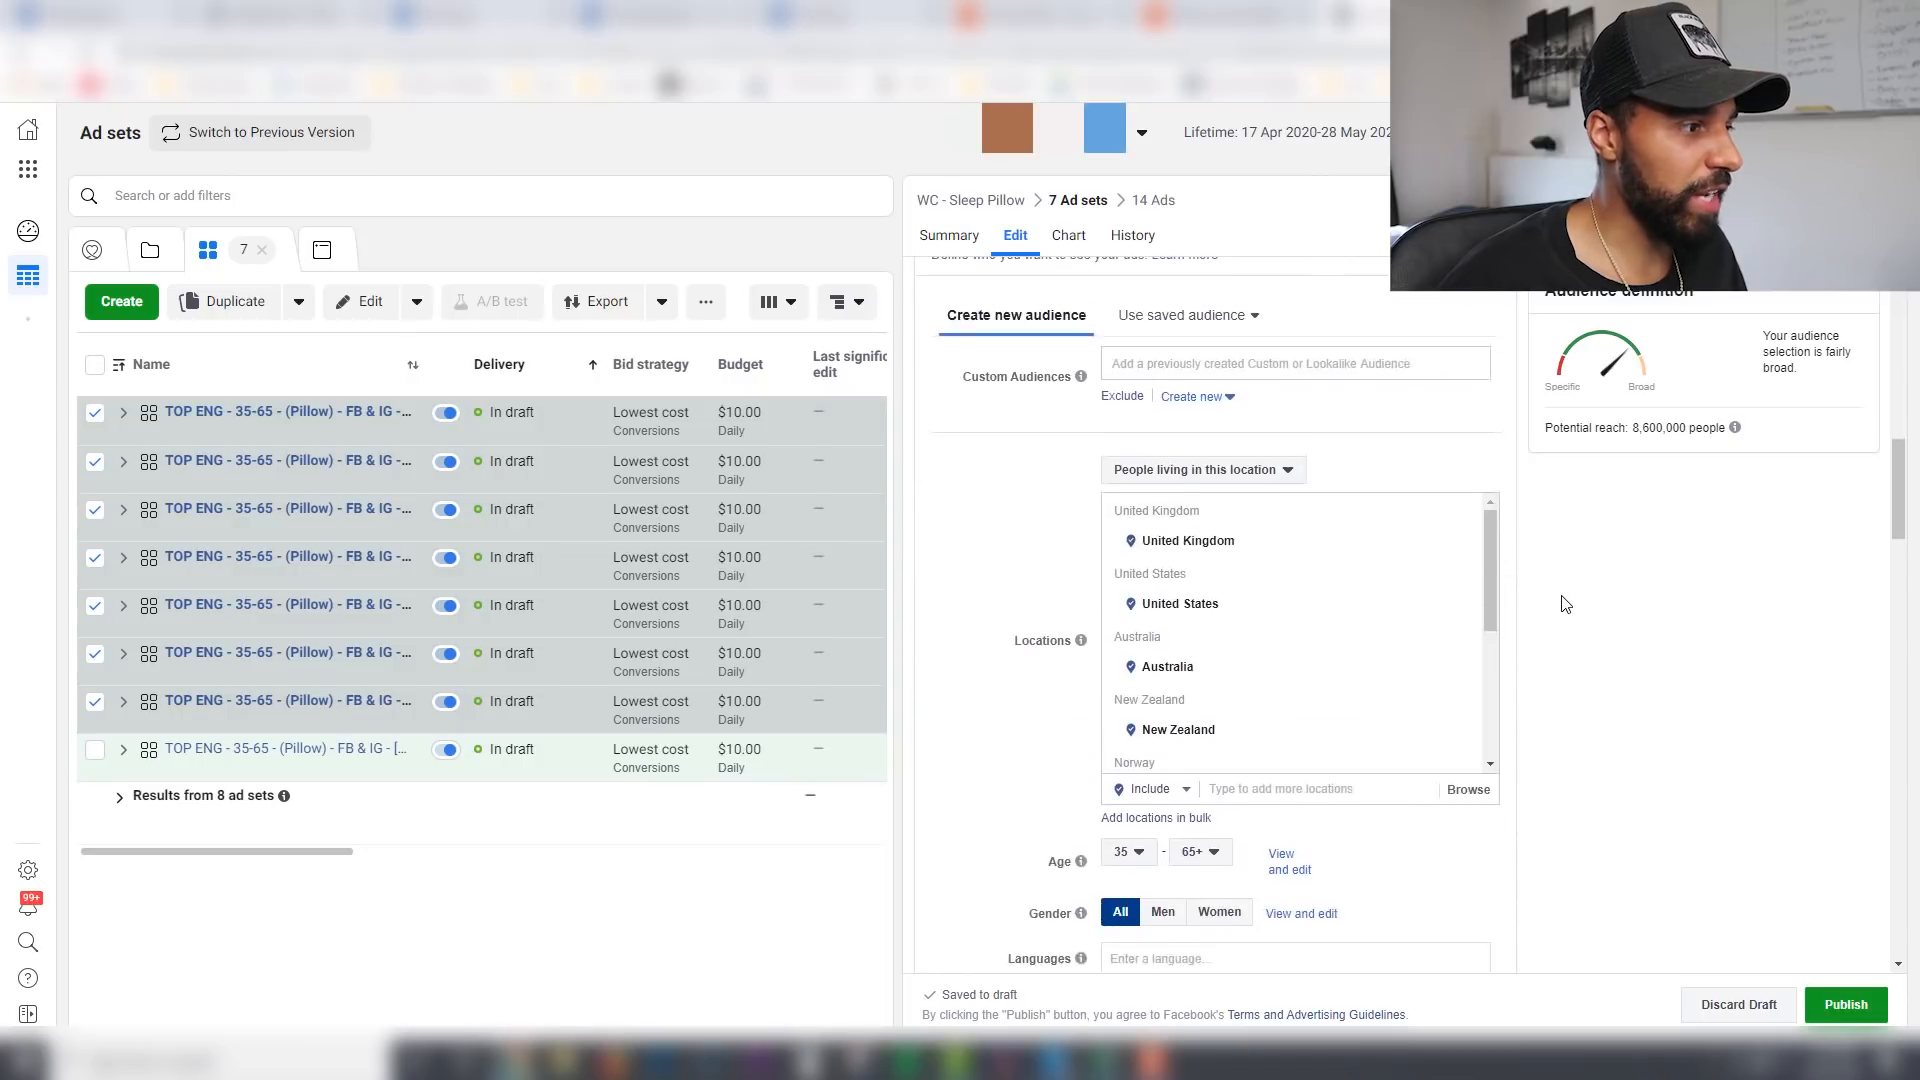
scroll(1563, 636, down, 2)
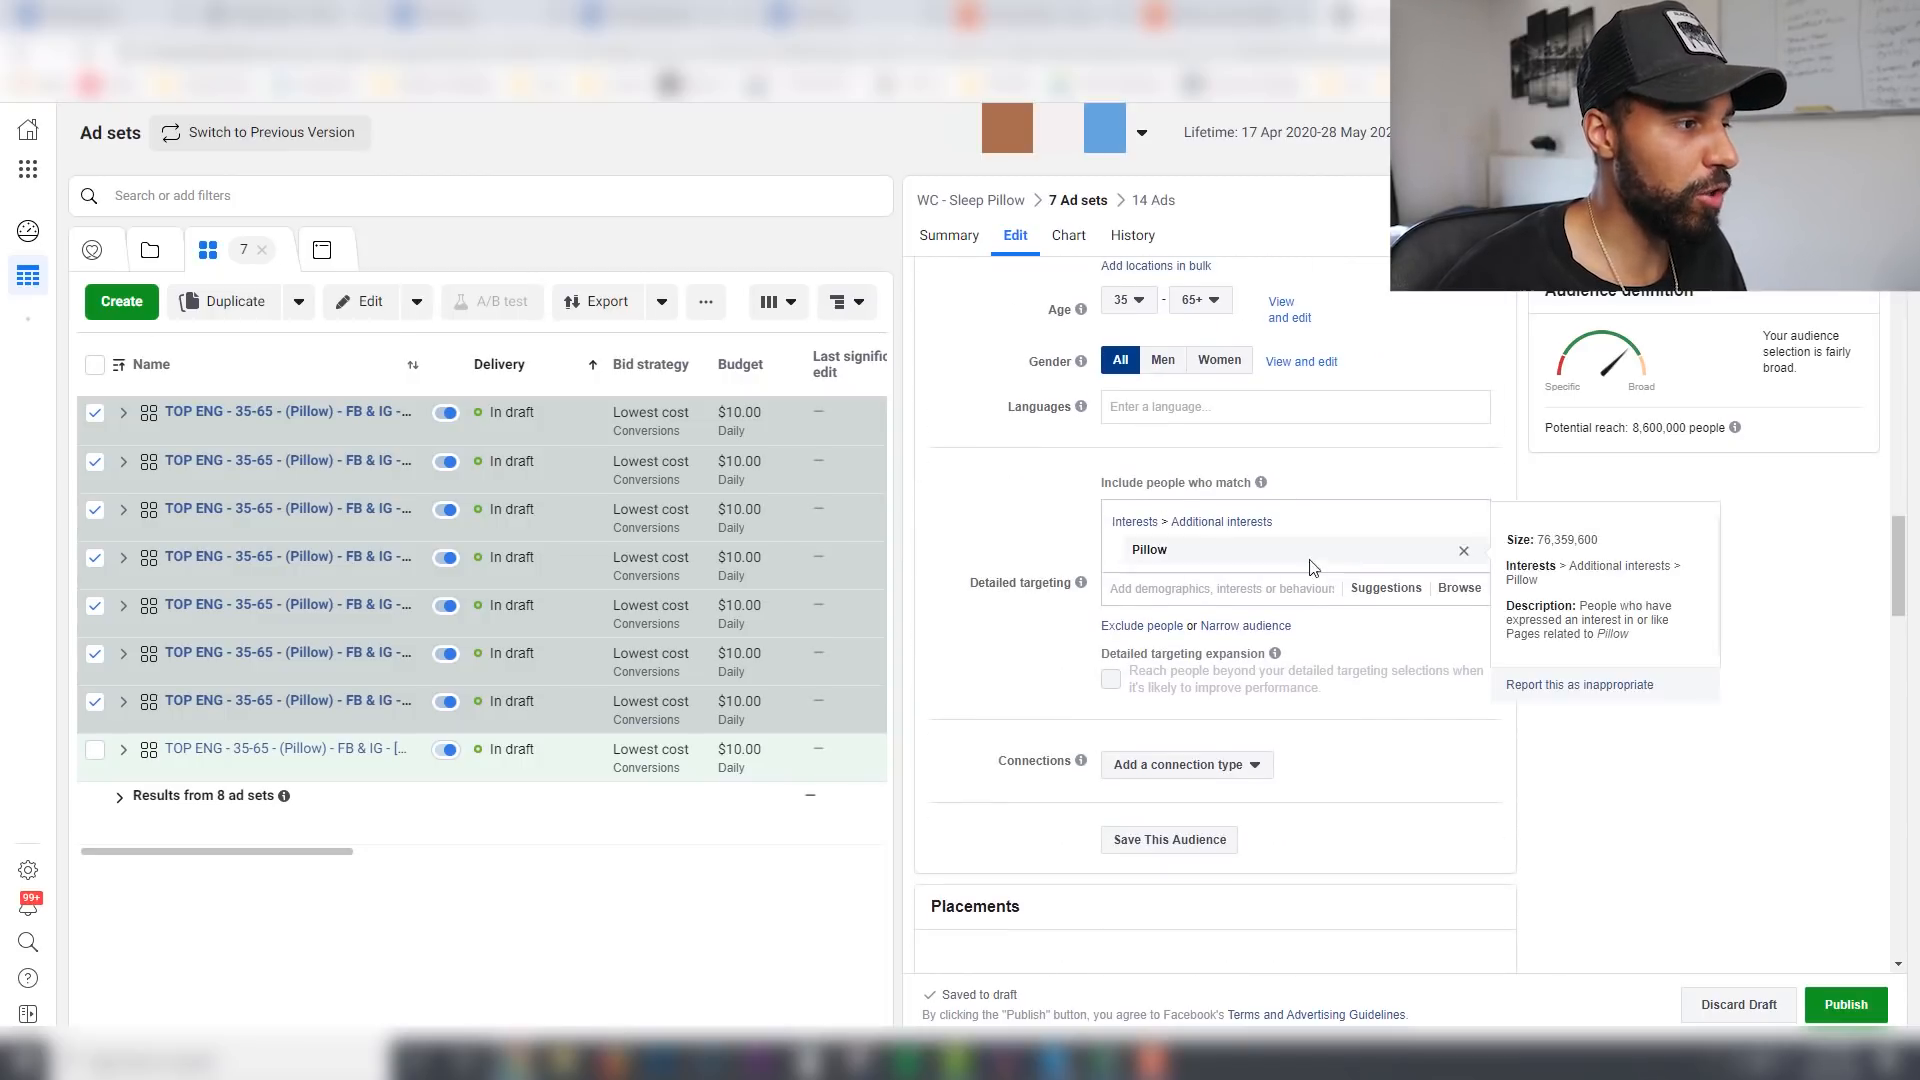
click(1384, 592)
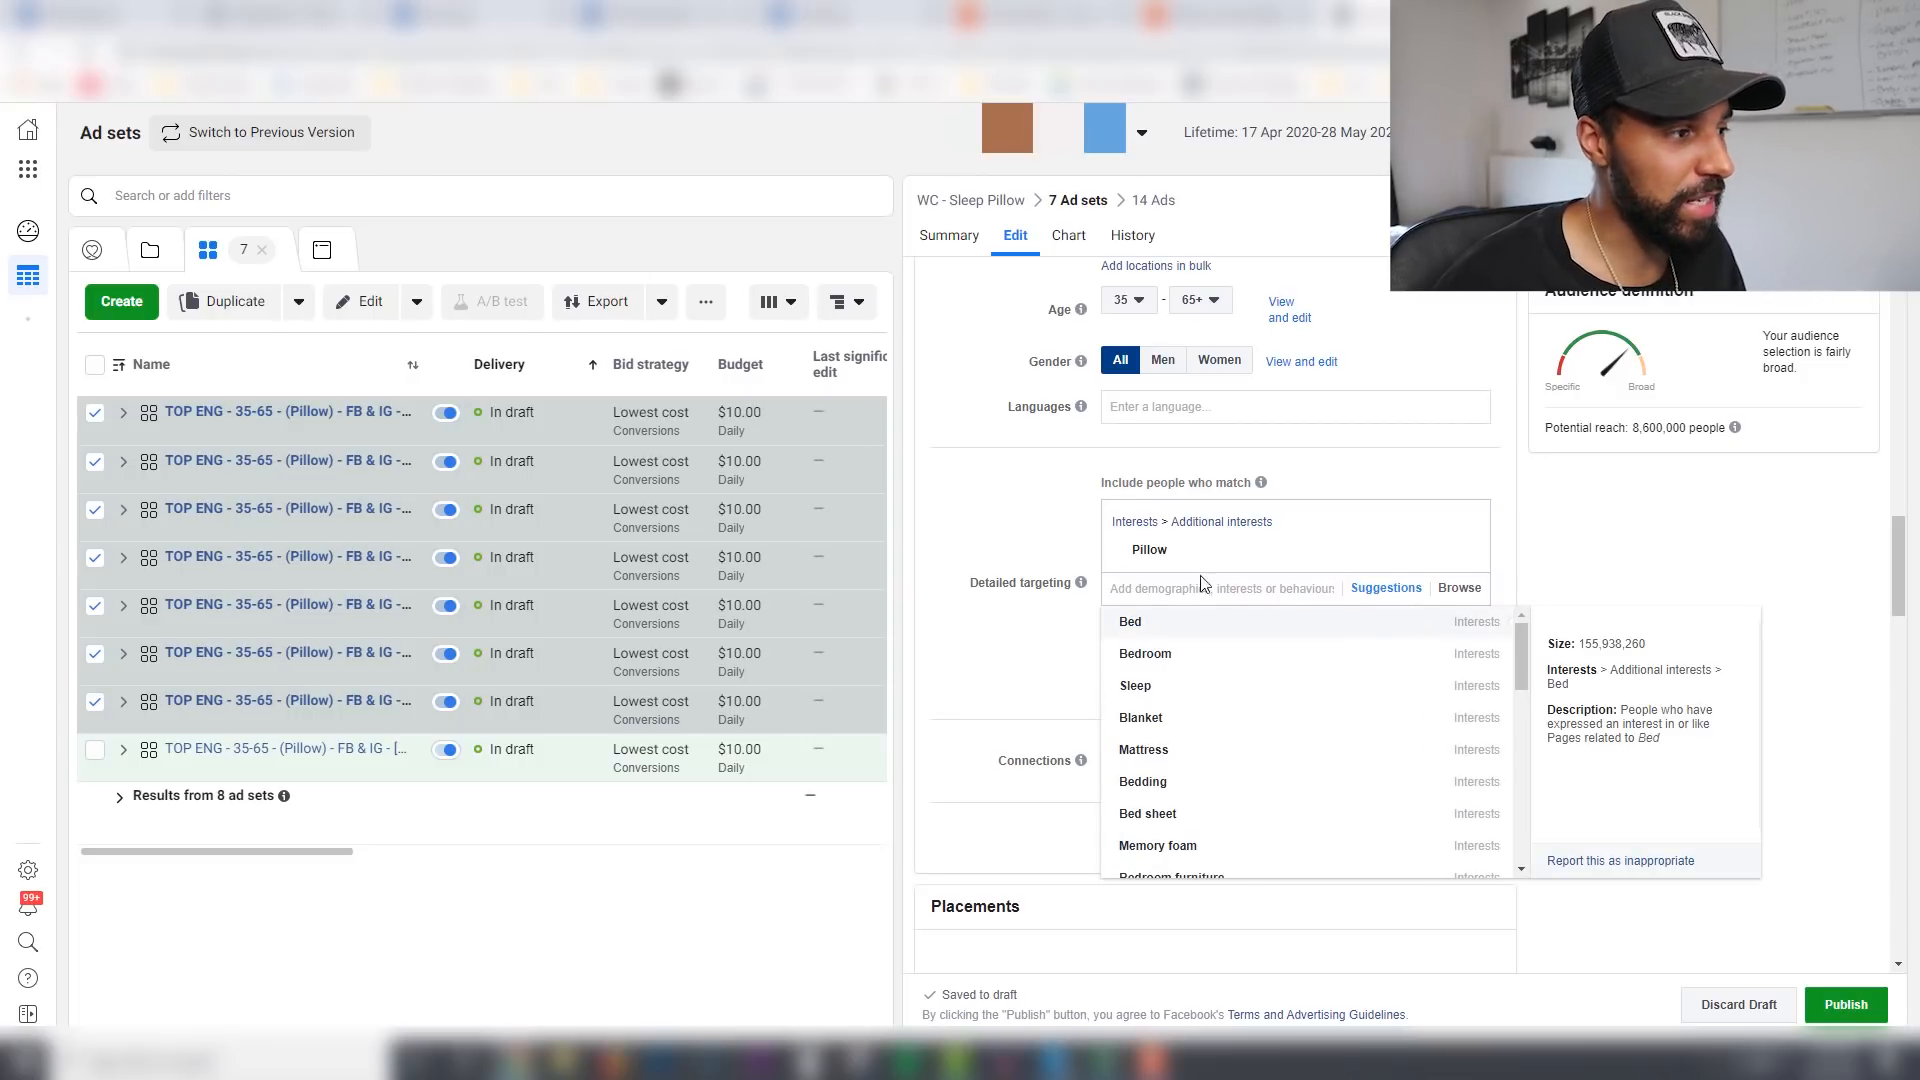
click(1161, 623)
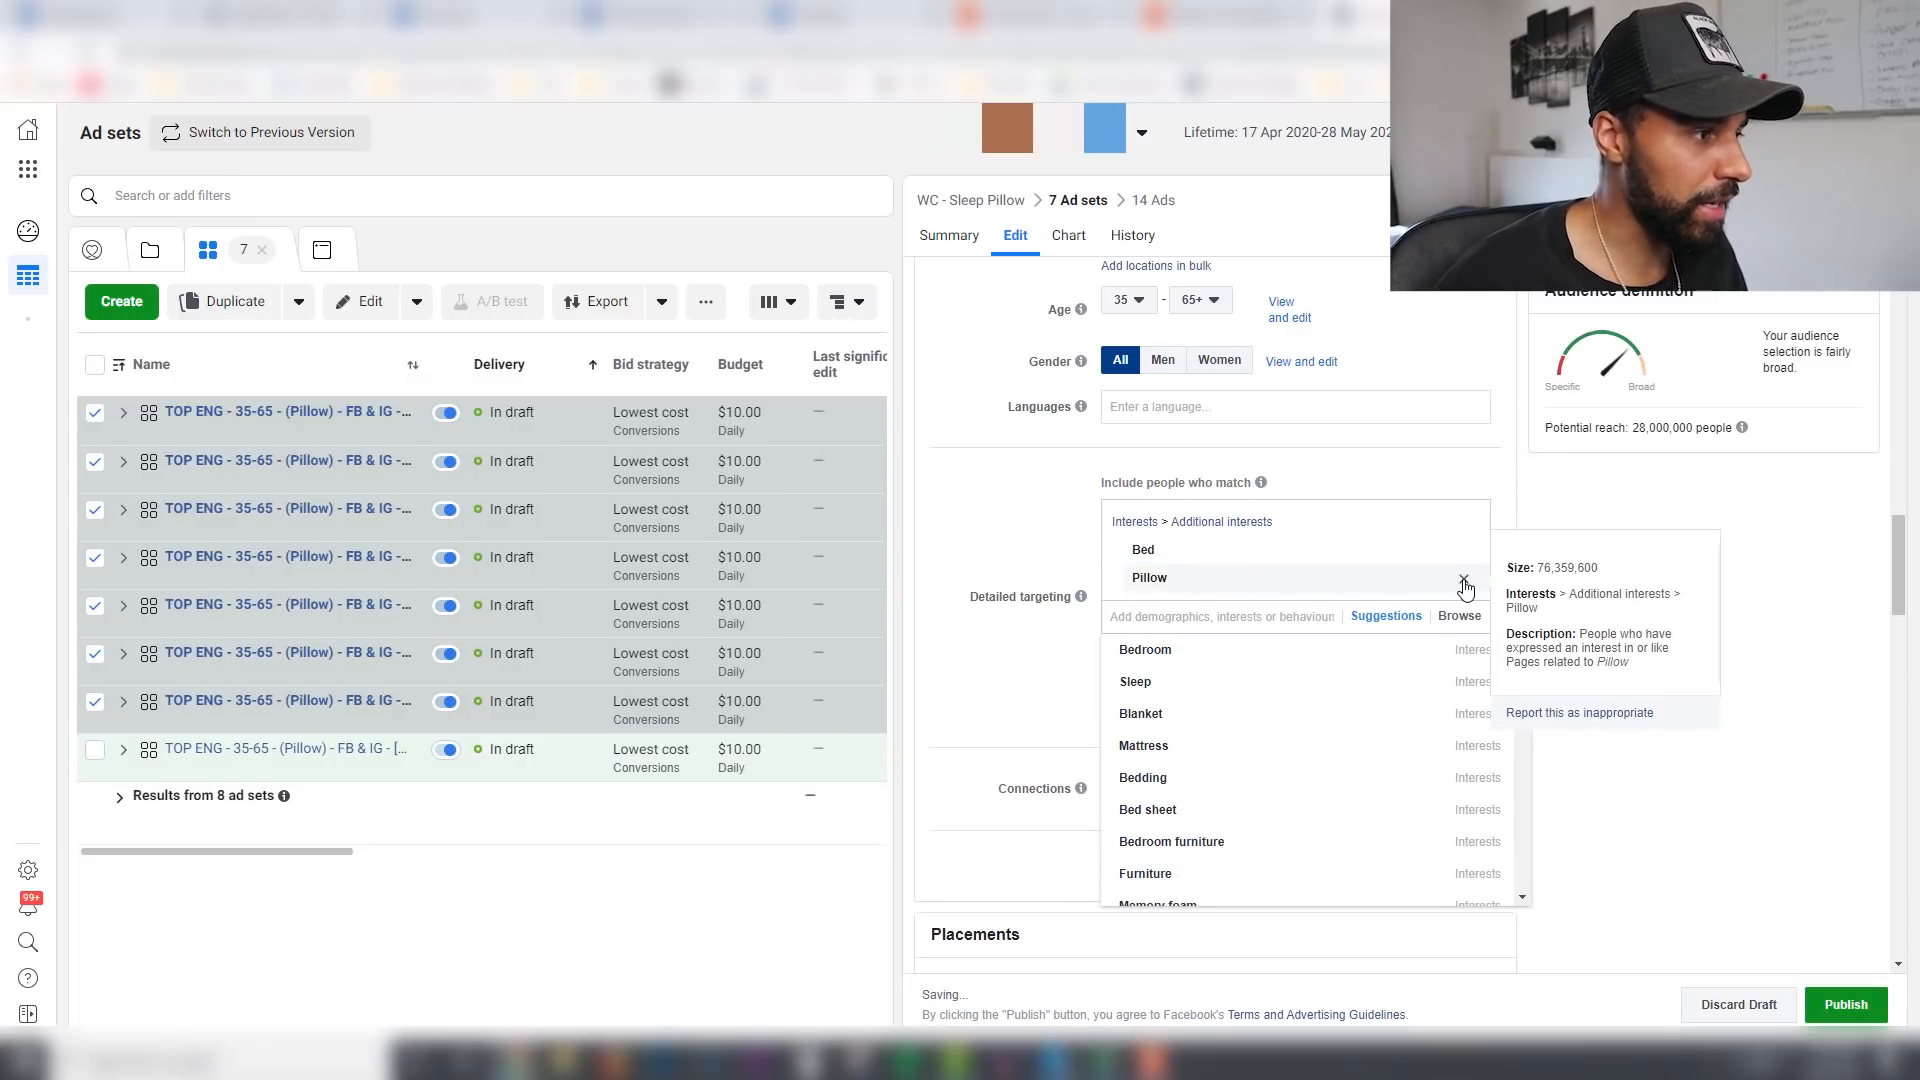
Step: Copy the Bed interest and use it to replace "Pillow" in the names of the seven selected ad sets
drag(1172, 557, 1134, 559)
key(ctrl+c)
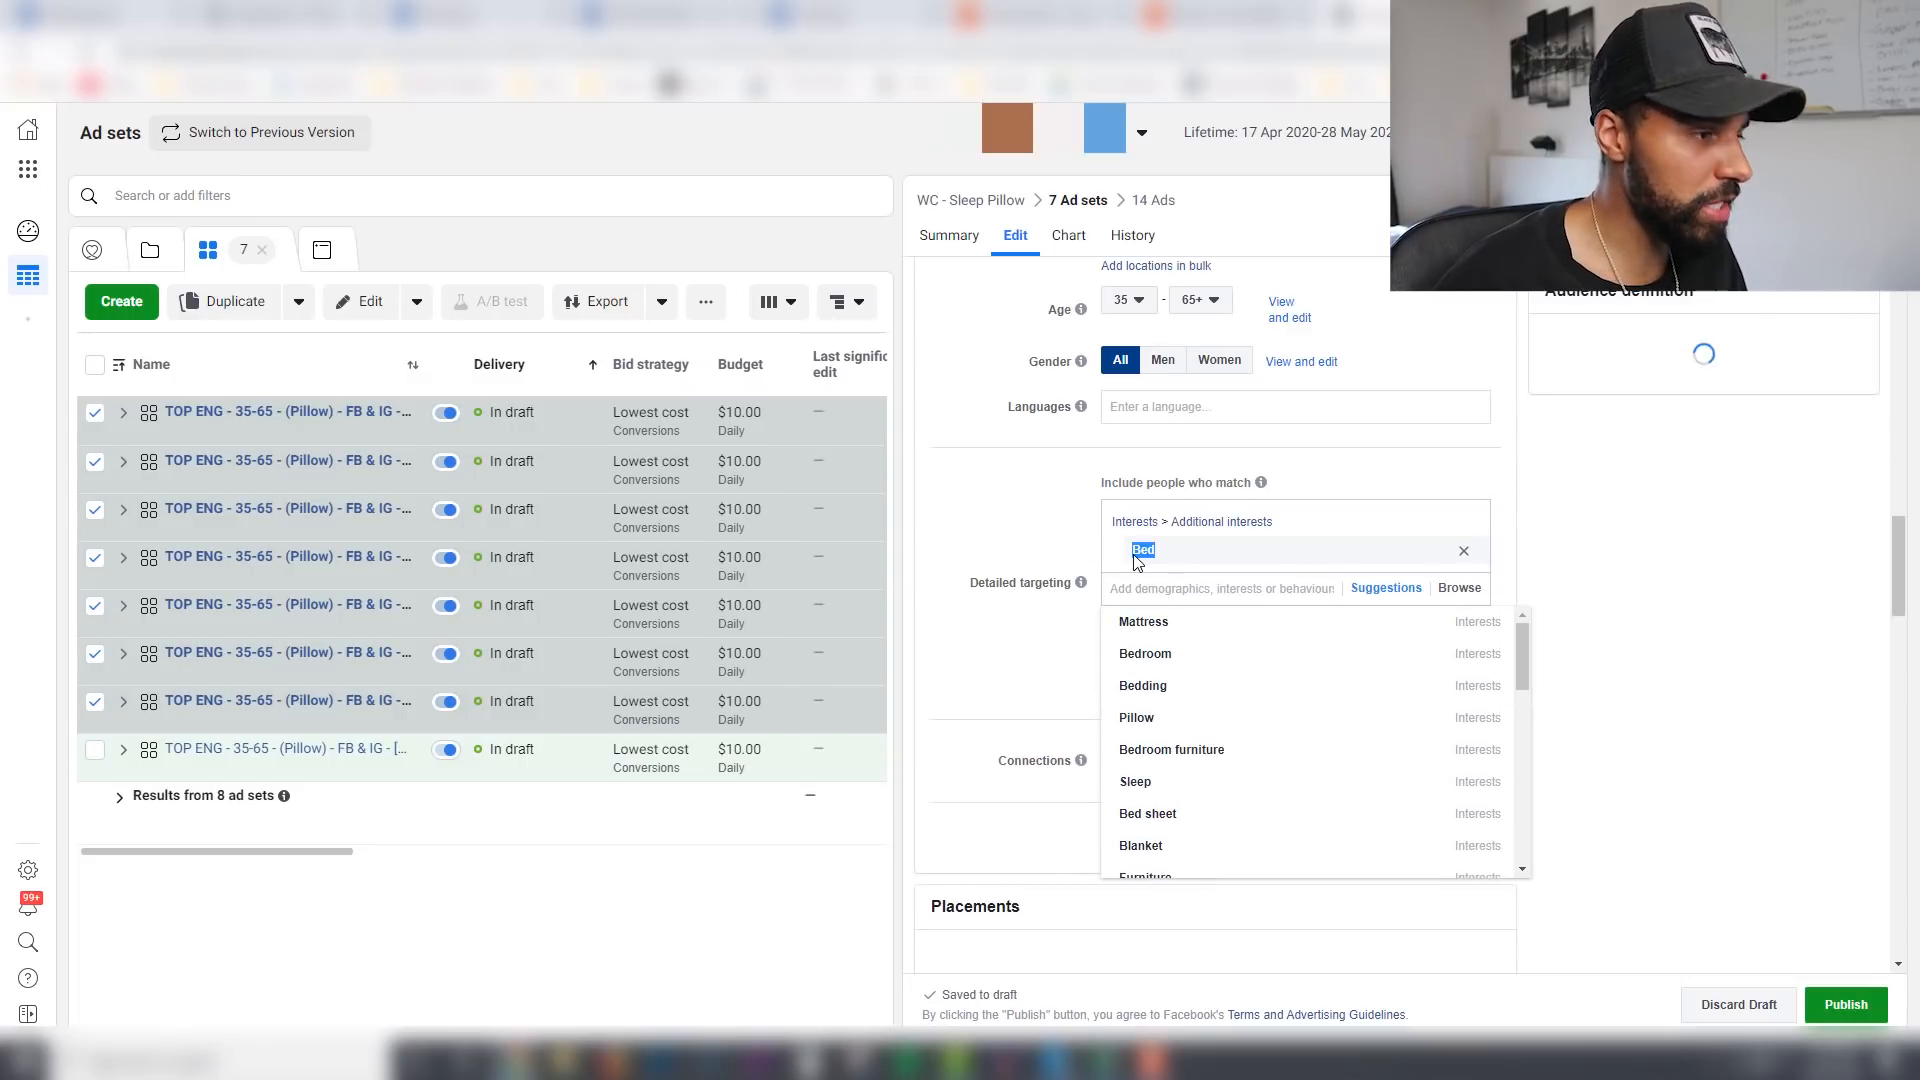
click(1814, 561)
drag(1898, 563, 1890, 300)
drag(1102, 346, 1056, 348)
key(ctrl+v)
Step: Change the audience size in the seven Bed ad set names to 24M and remove the "– Copy" suffix
click(1182, 339)
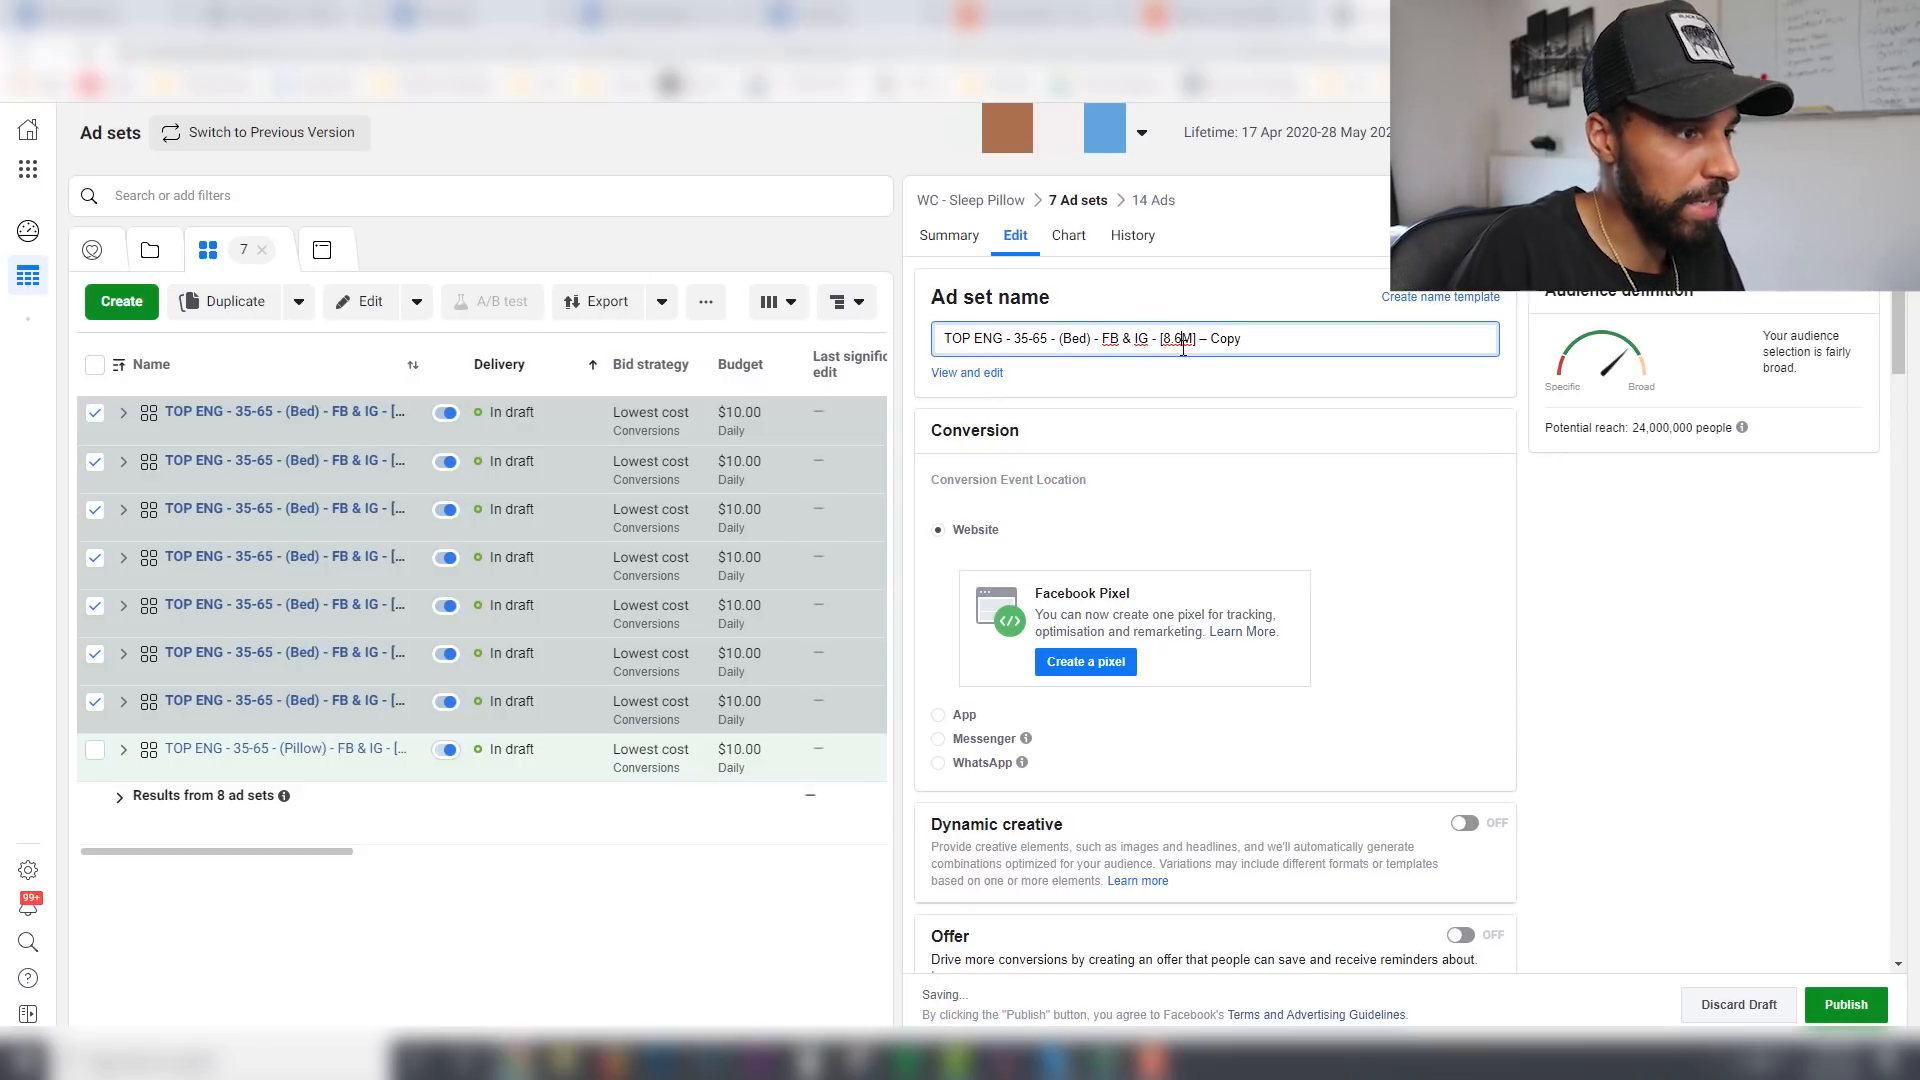
key(BackSpace)
key(BackSpace)
key(BackSpace)
text(24)
drag(1195, 339, 1240, 339)
key(BackSpace)
click(1616, 603)
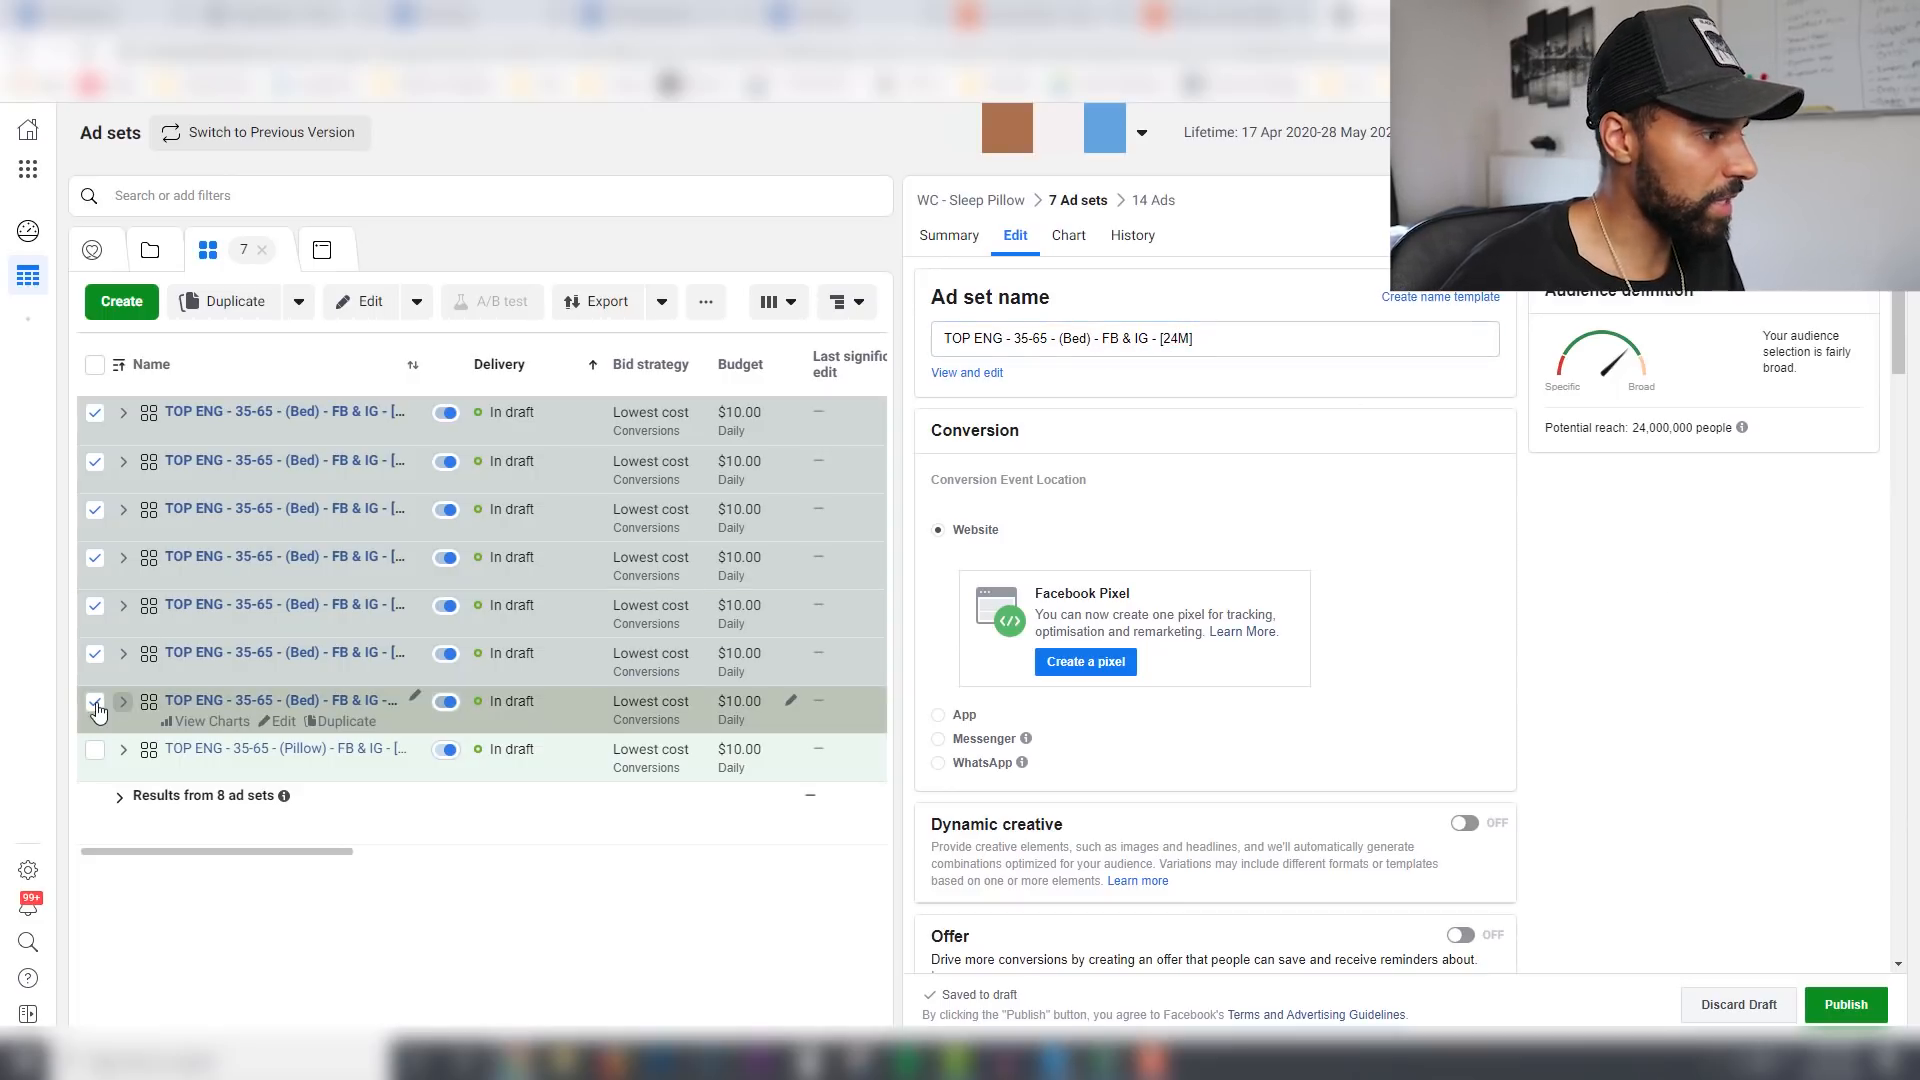
Step: Leave the lowest Bed ad set out of the selection and replace the Bed interest with Bedroom in the other six
scroll(1455, 743, down, 8)
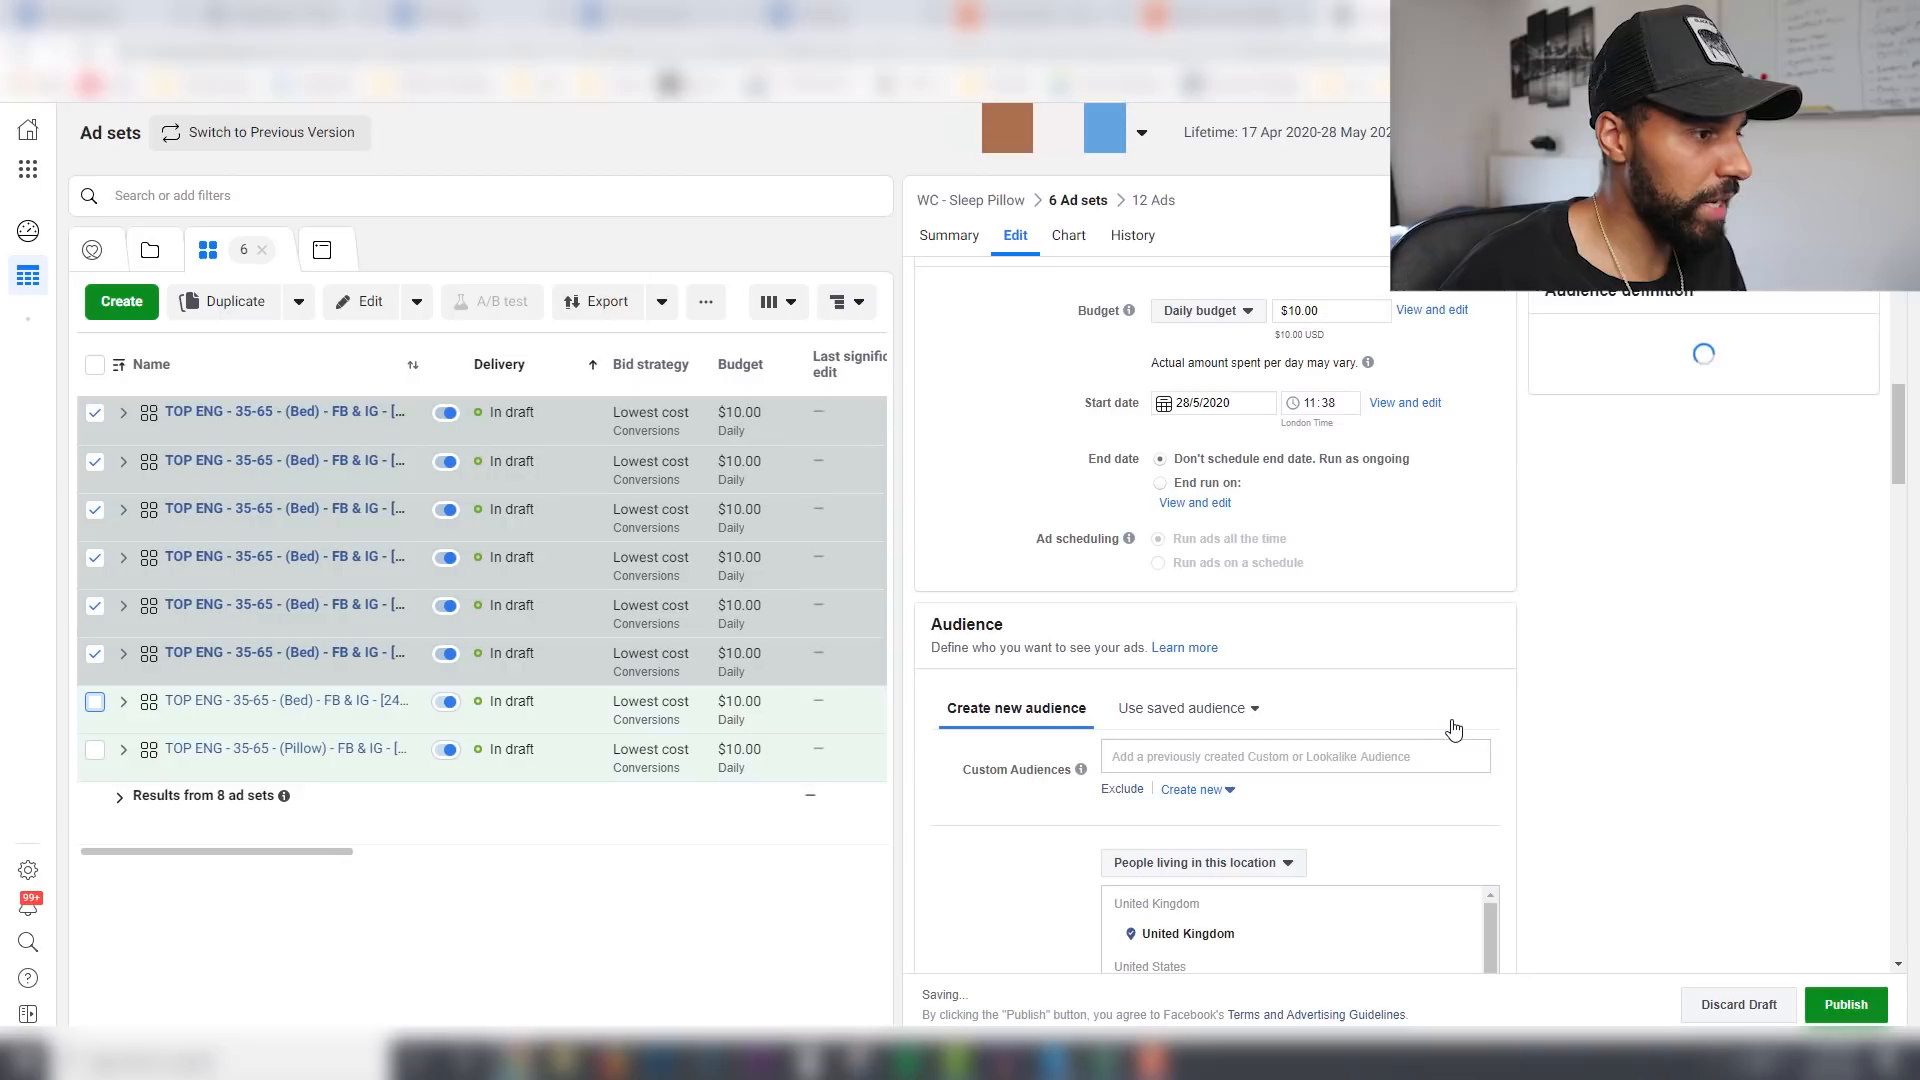
scroll(1510, 715, down, 8)
scroll(1533, 720, down, 1)
click(1400, 589)
click(1187, 658)
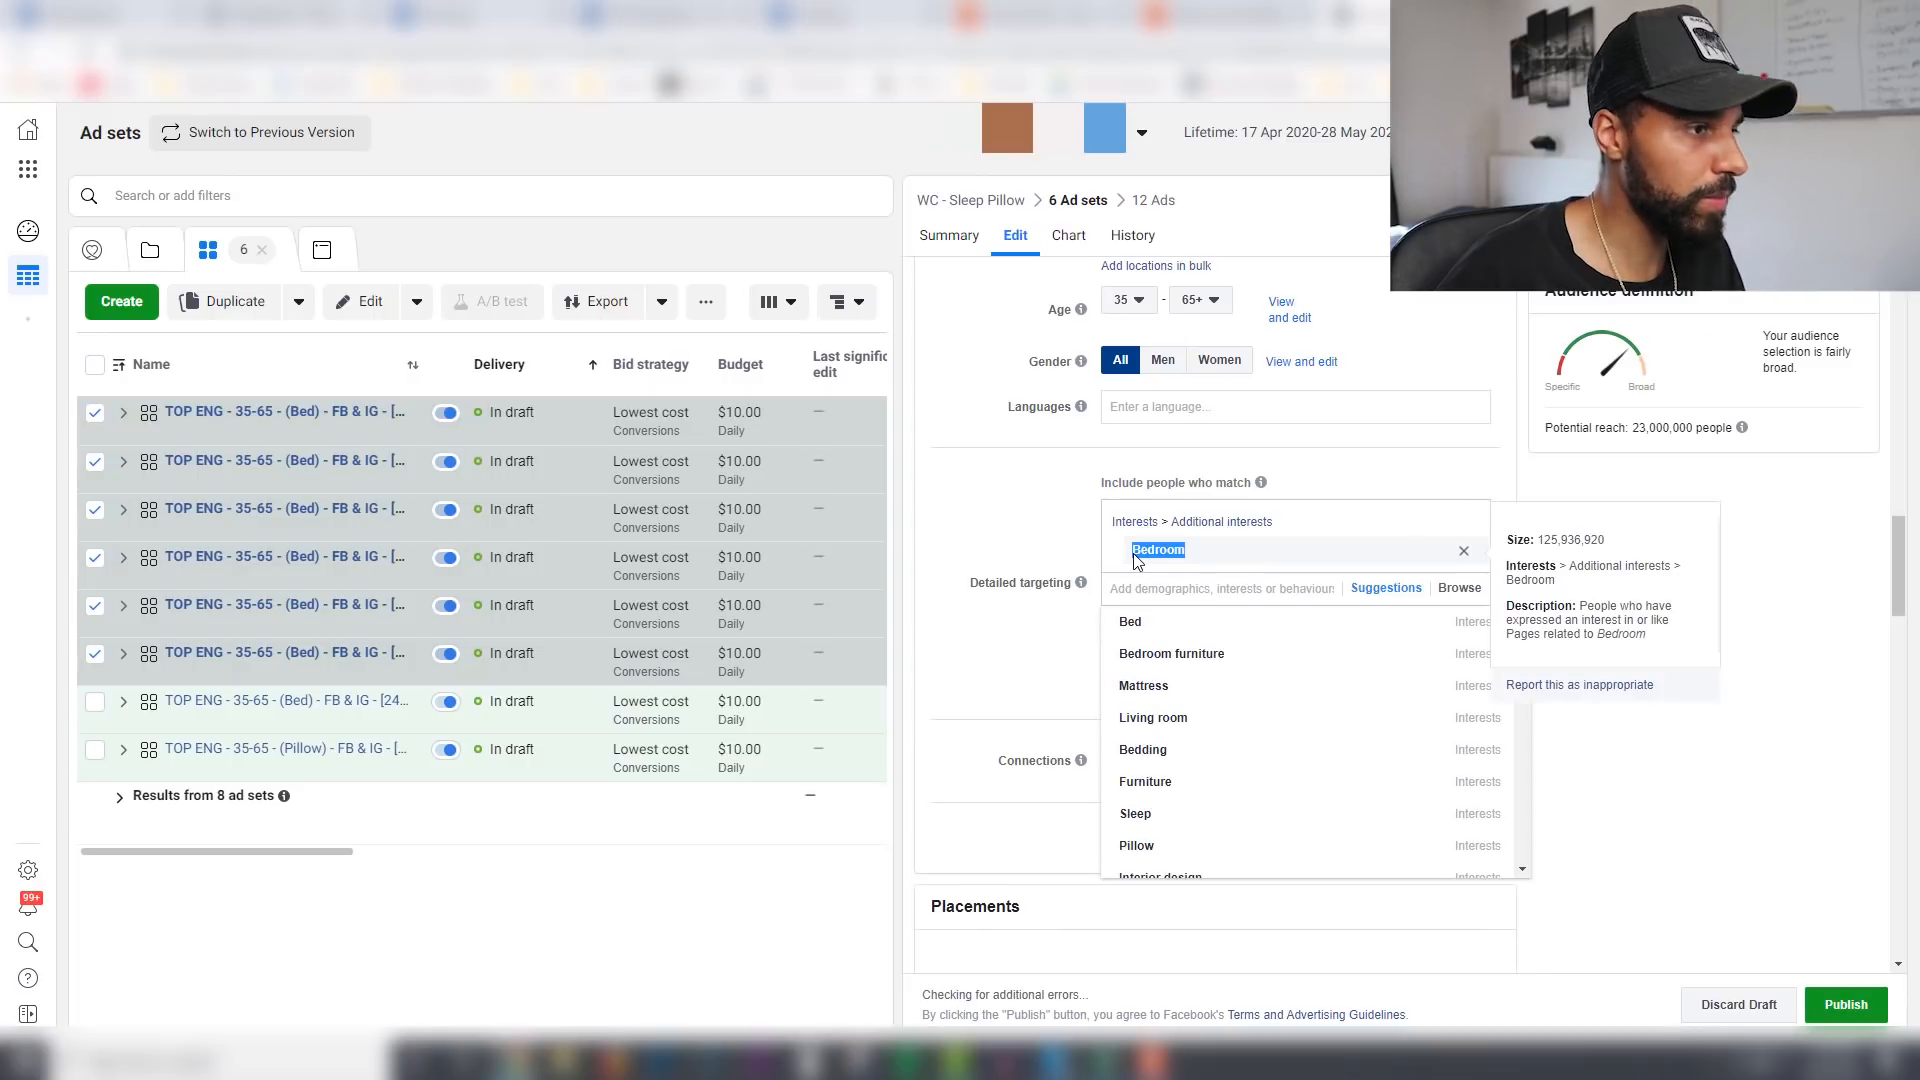
Step: Rename the six selected ad sets to "TOP ENG - 35-65 - (Bedroom) - FB & IG - [23M]"
click(1828, 655)
drag(1908, 590, 1250, 366)
drag(1088, 338, 1073, 339)
text(Bedroom)
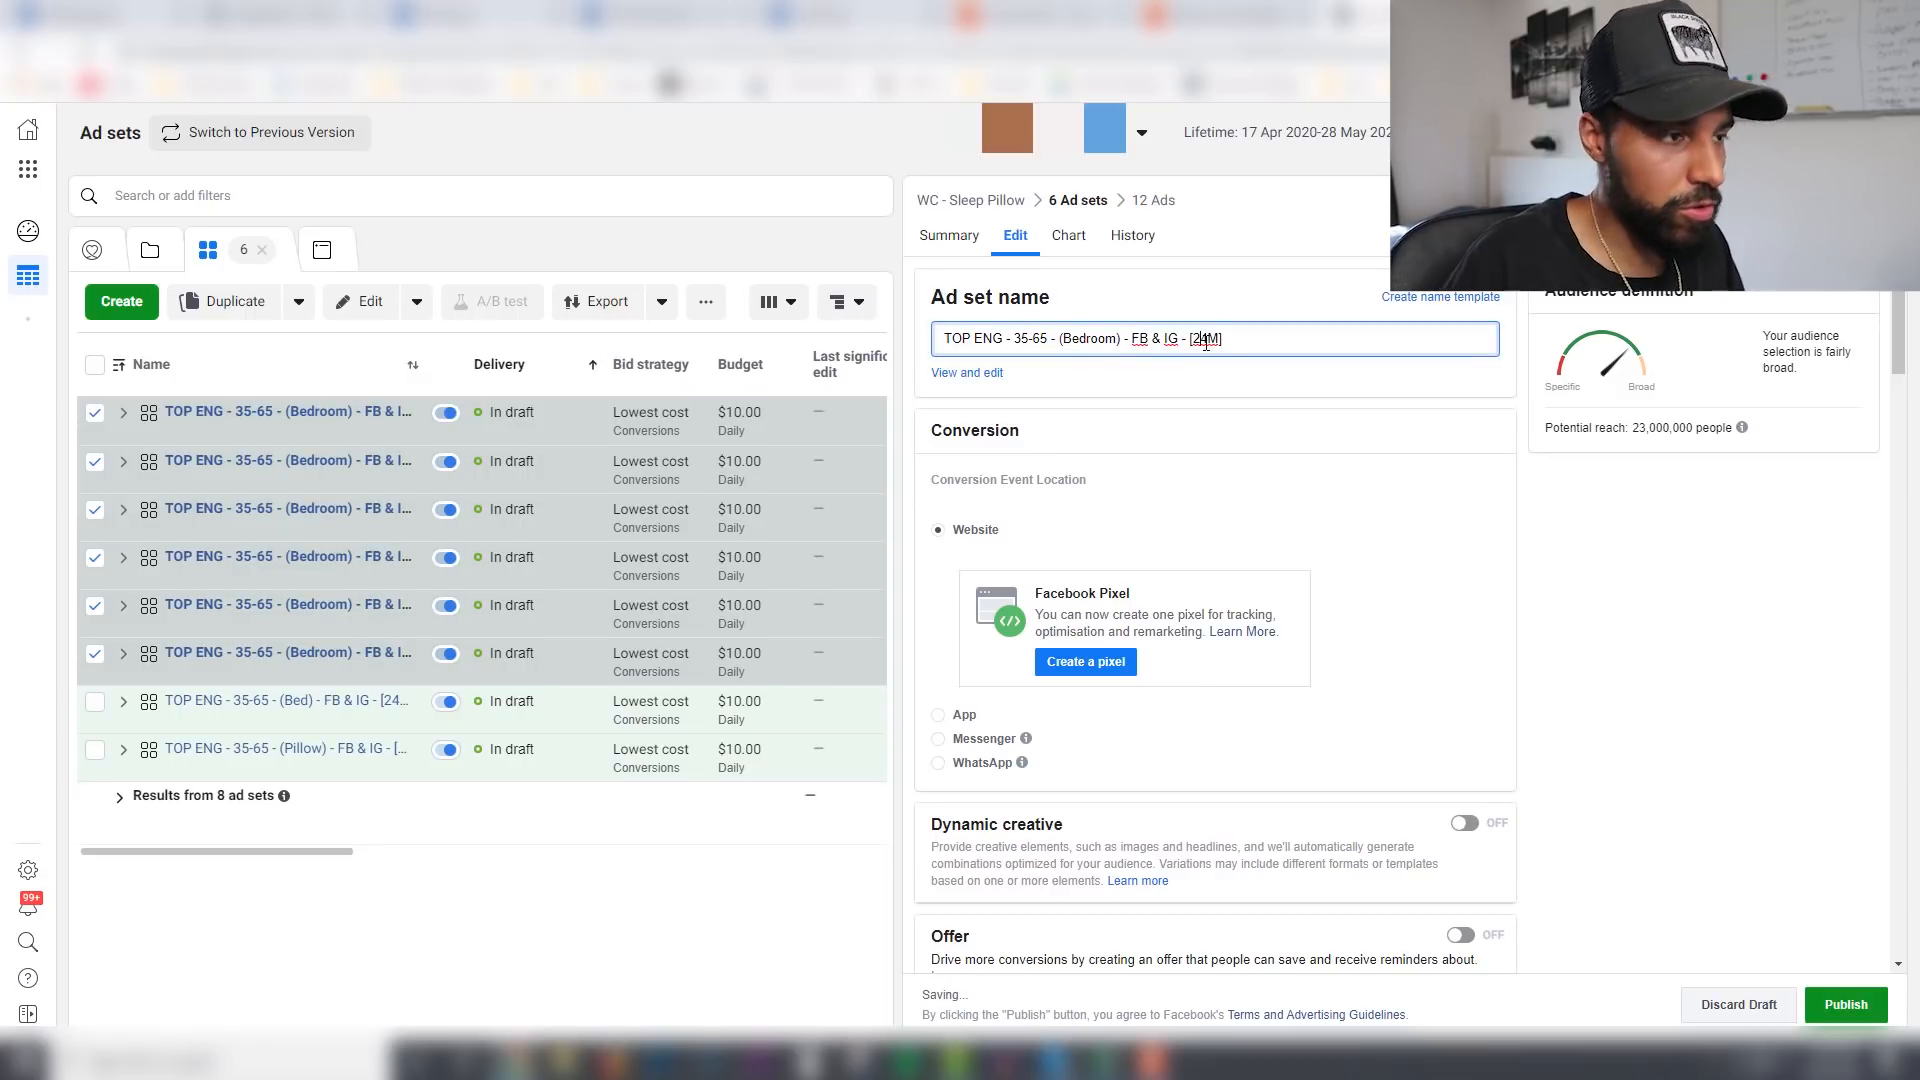
text(3)
click(1600, 640)
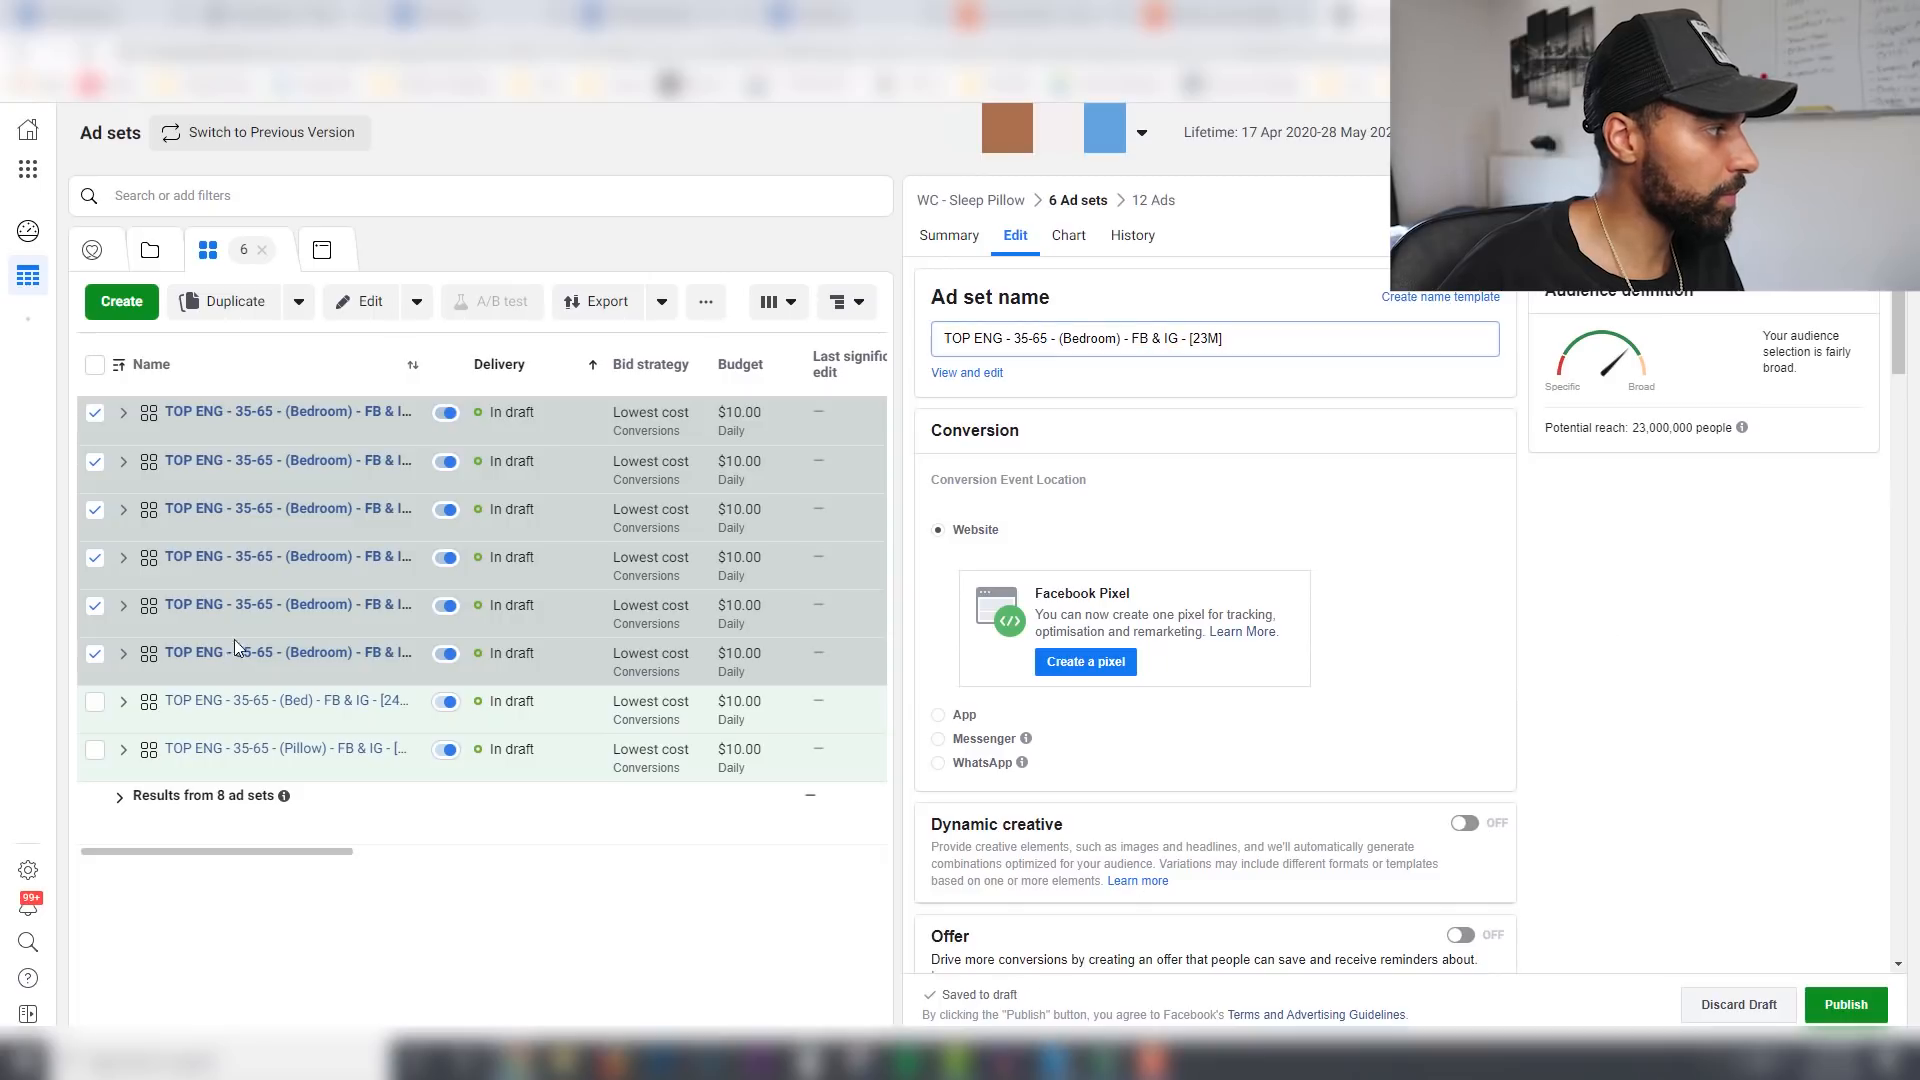
Step: Leave the lowest selected Bedroom ad set out of the selection and replace the Bedroom interest with Neck in the other five
click(94, 655)
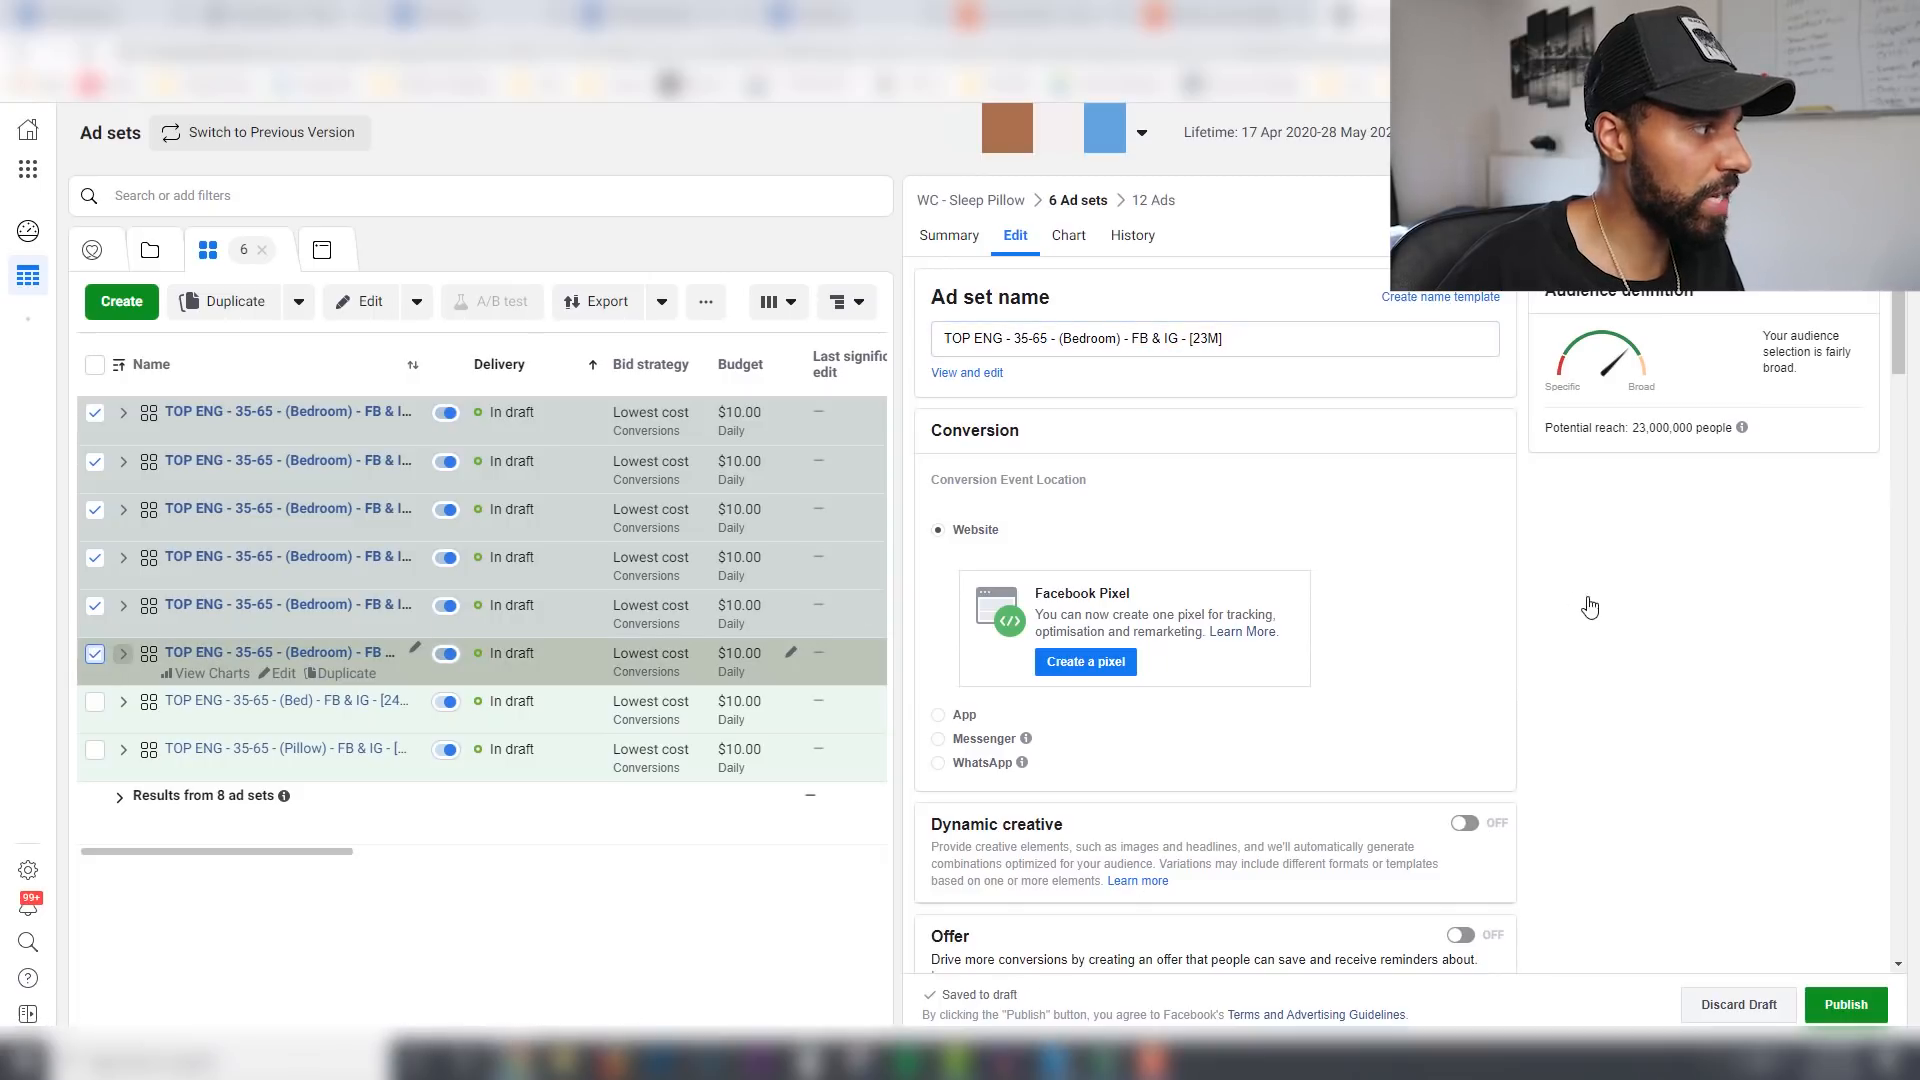
drag(1897, 312, 1875, 531)
scroll(1872, 535, down, 1)
click(1294, 659)
text(neck)
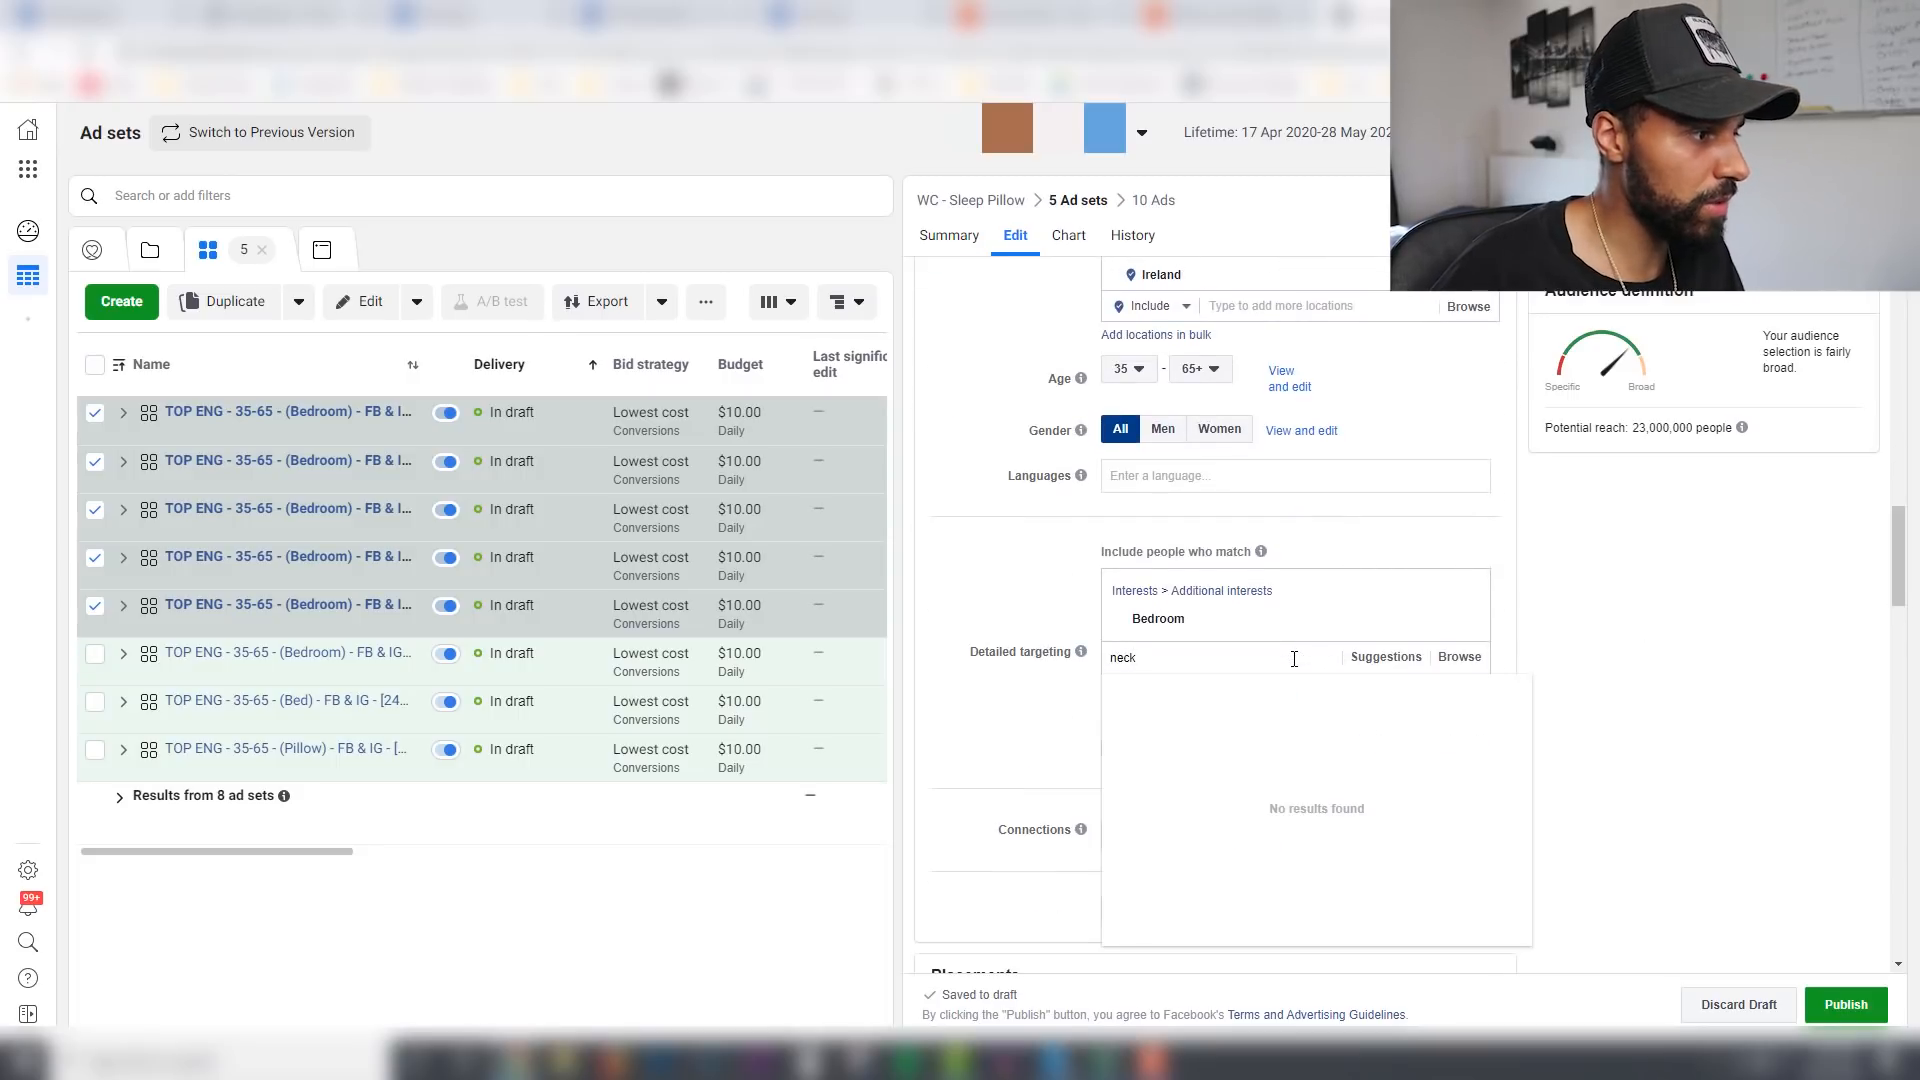
click(1263, 689)
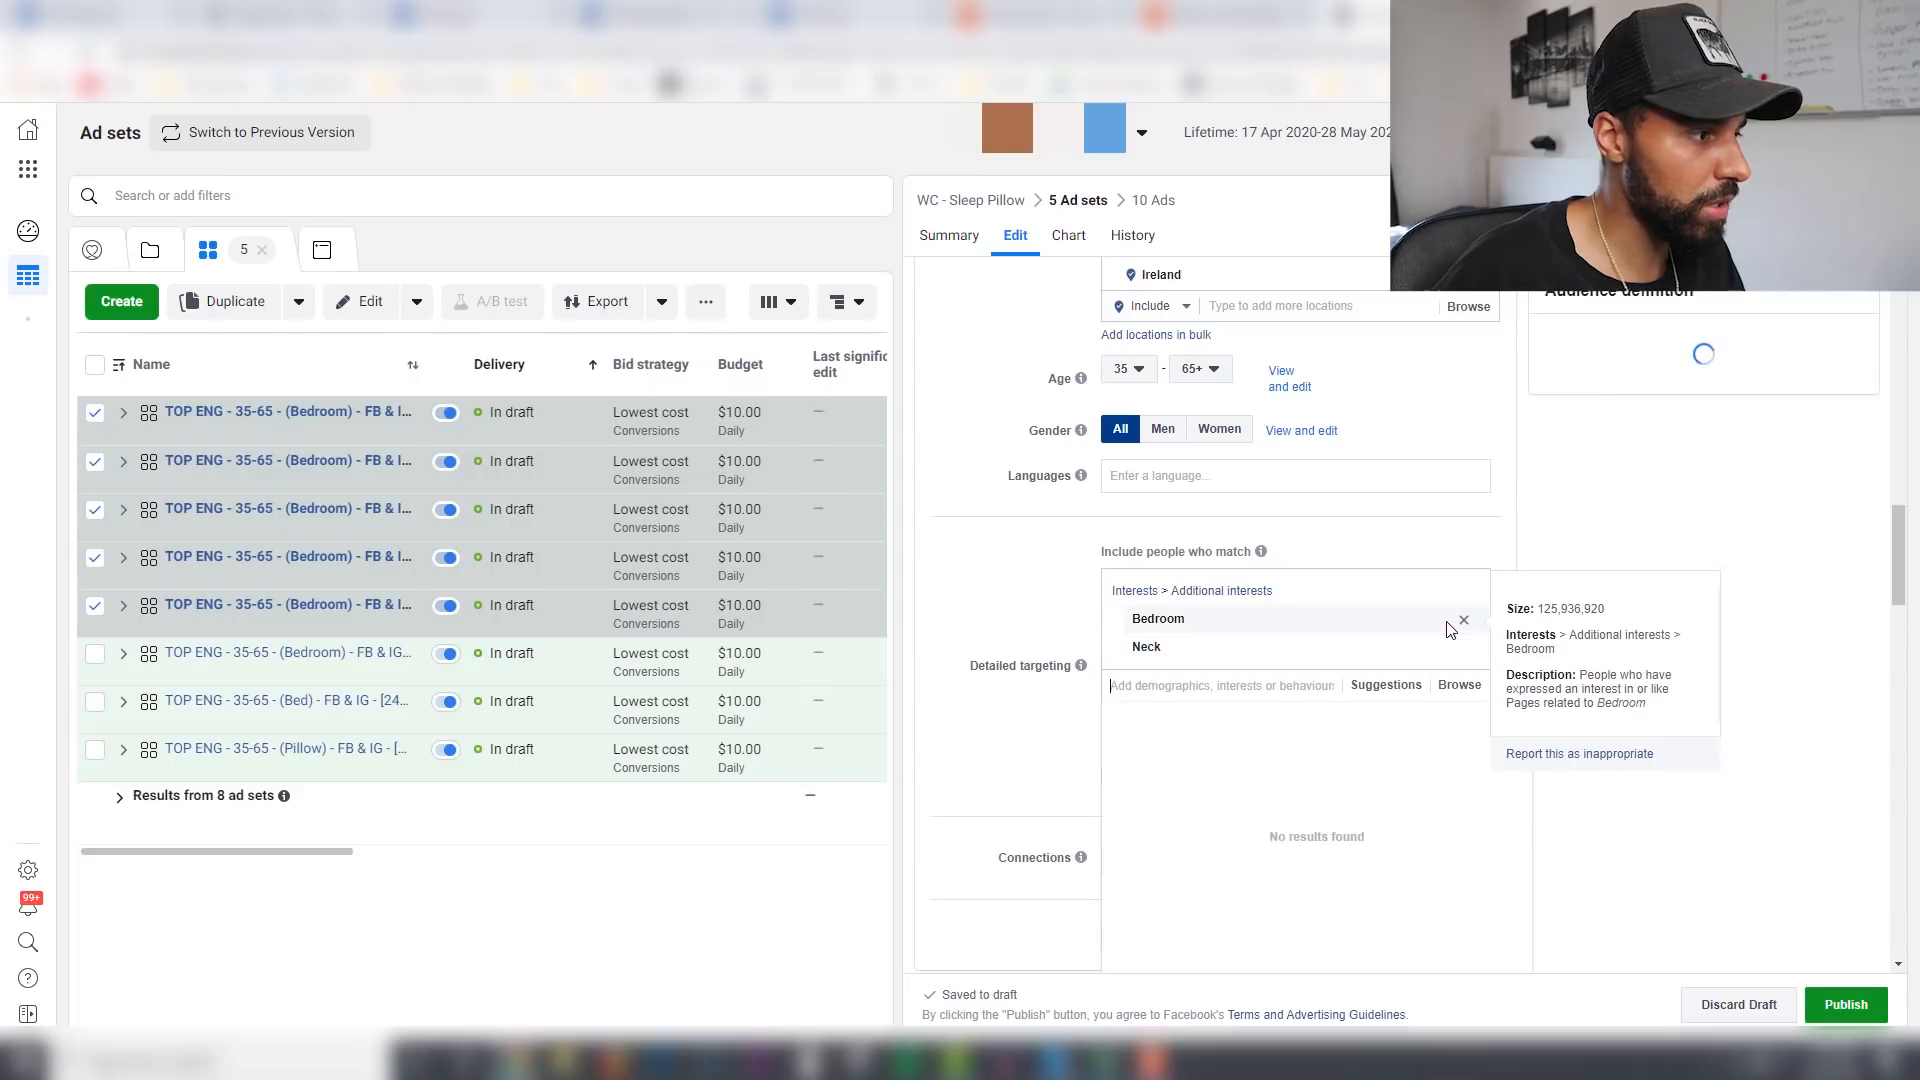
Step: Rename the five selected ad sets to "TOP ENG - 35-65 - (Neck) - FB & IG - [12M]"
click(1225, 628)
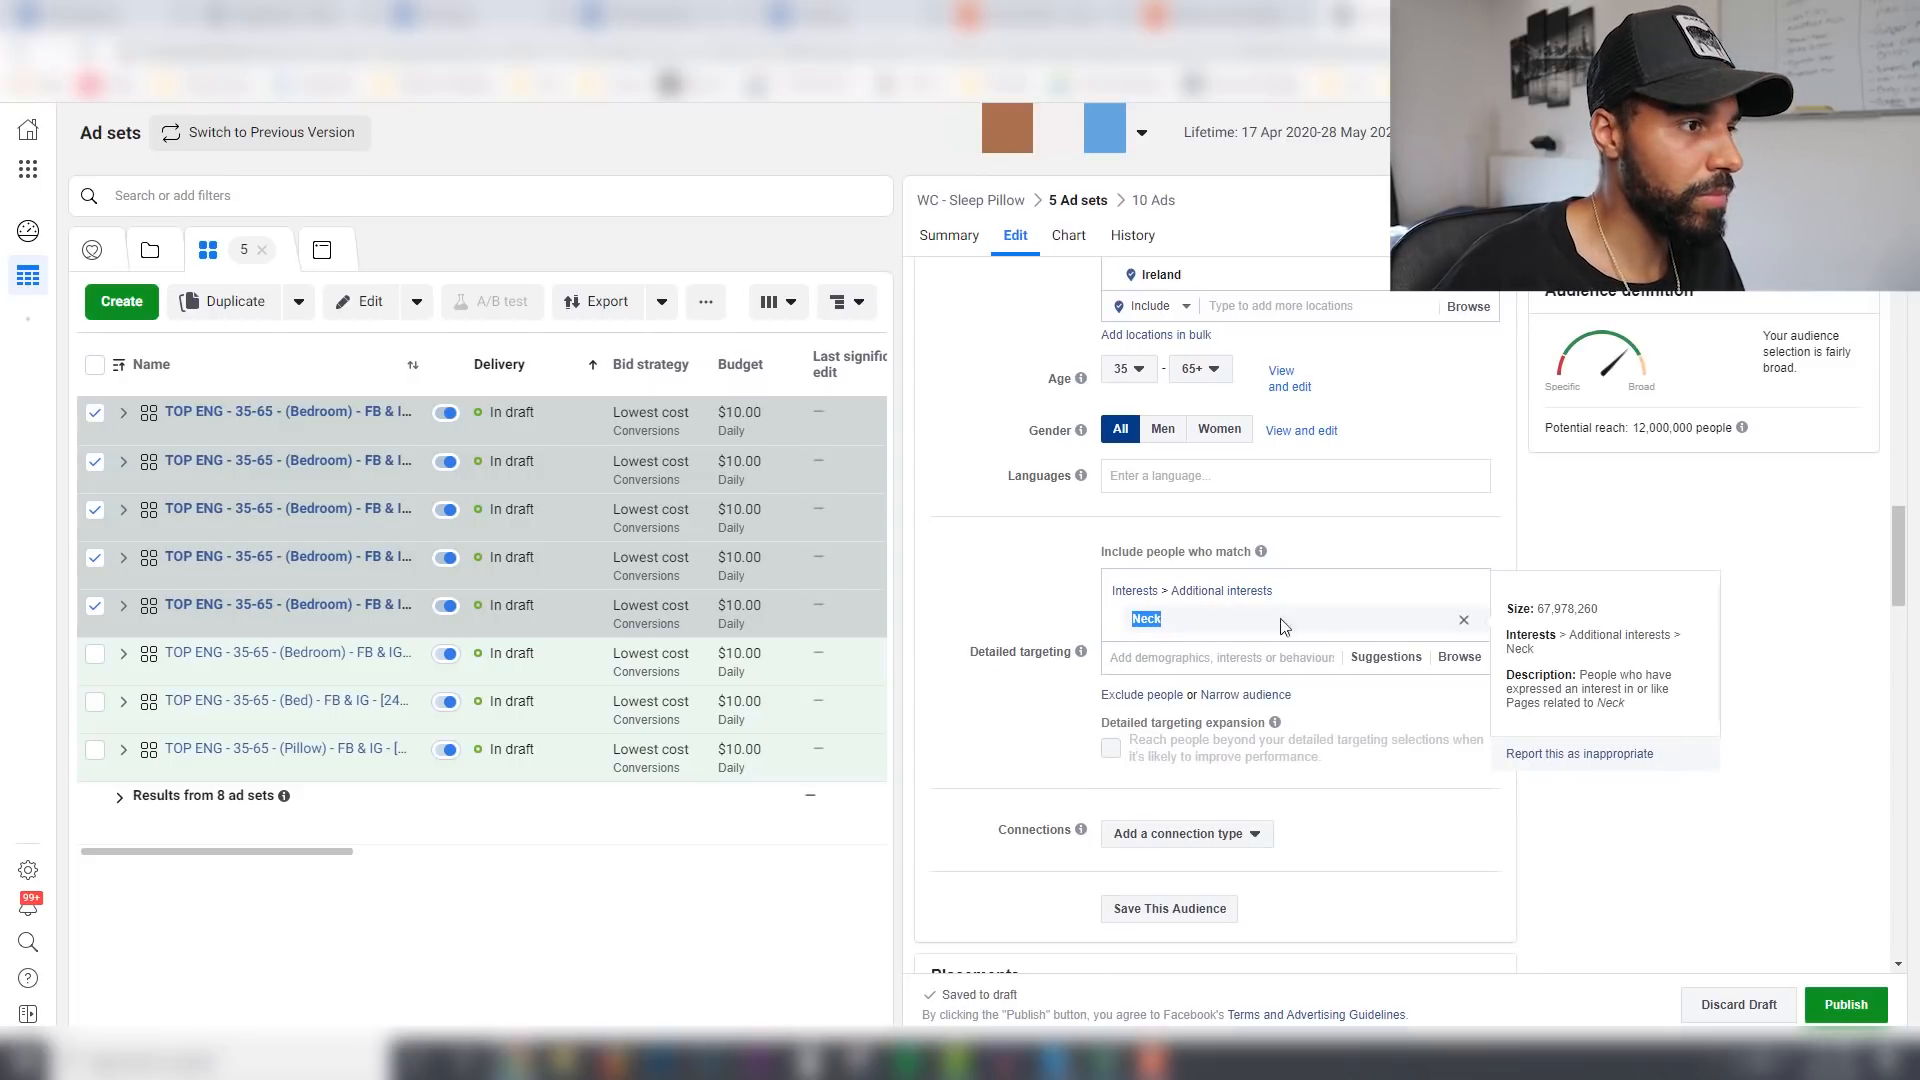
drag(1898, 555, 1898, 320)
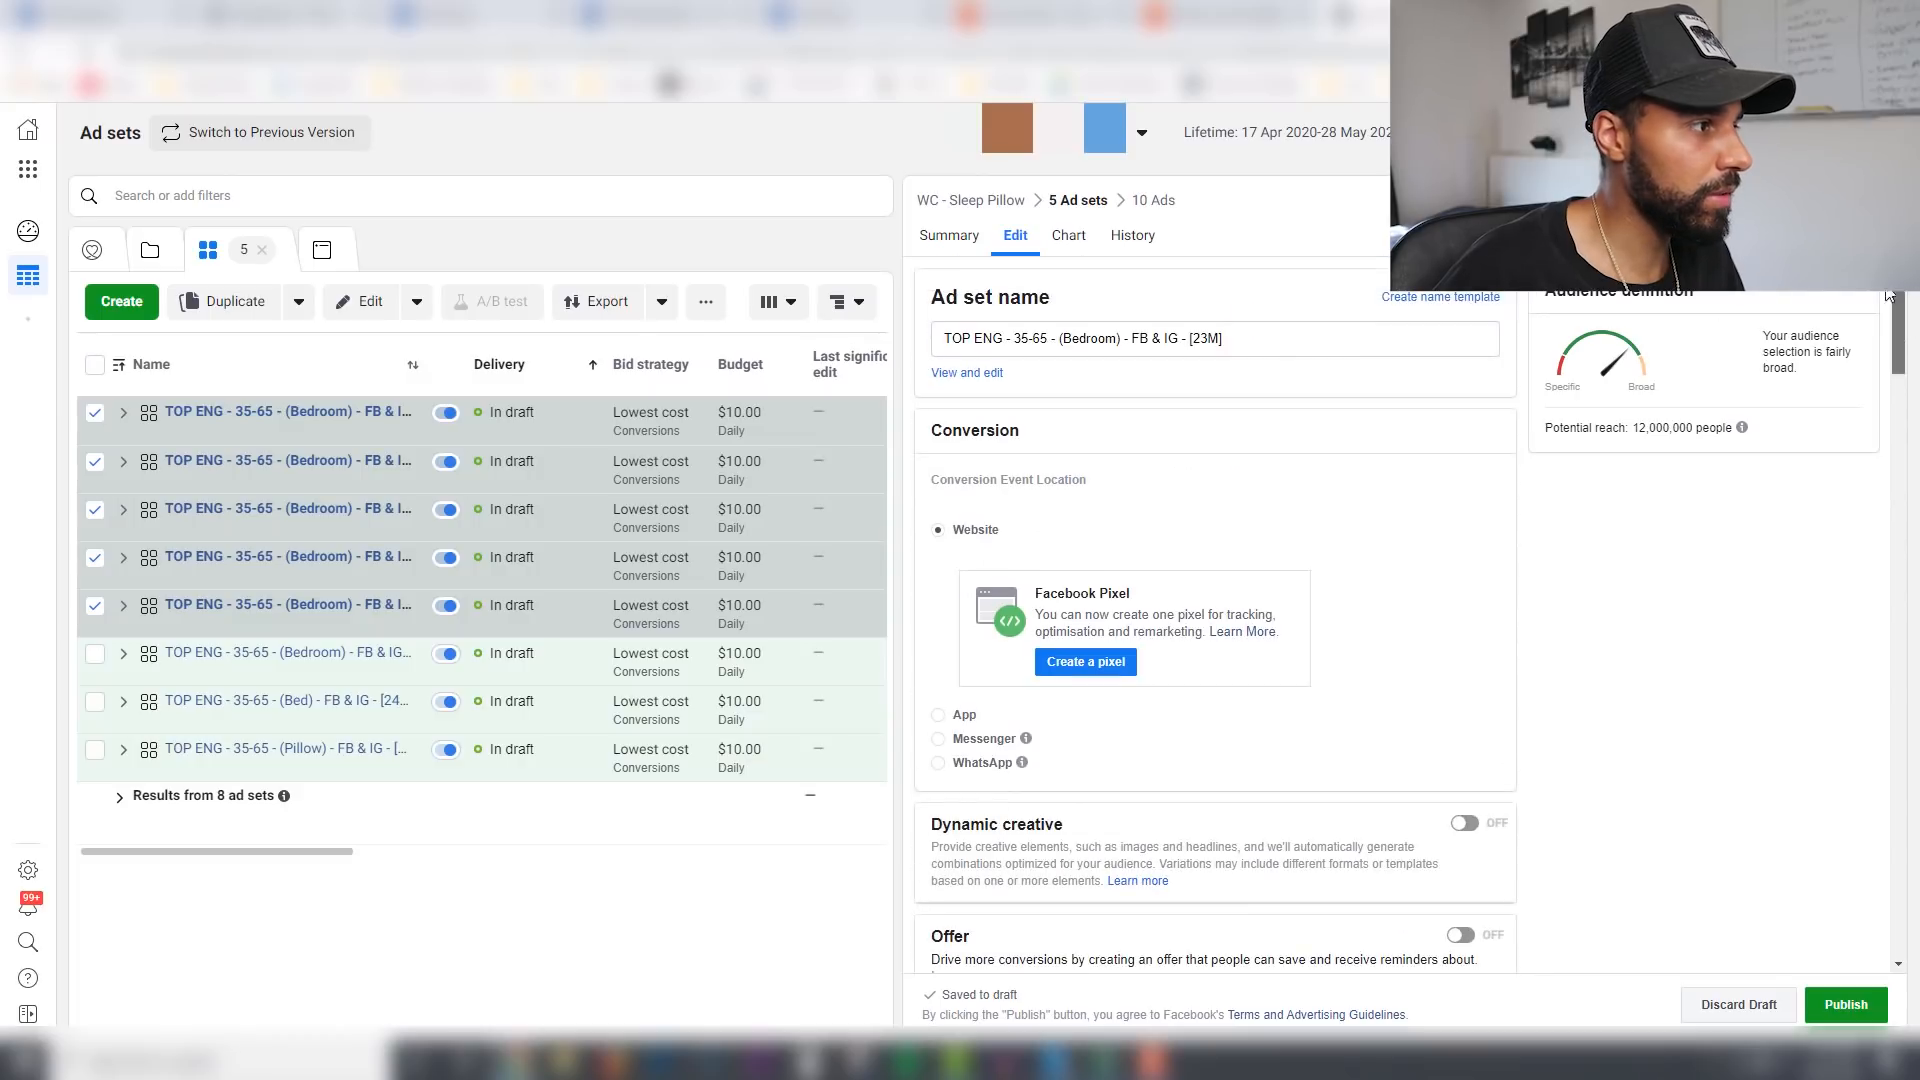
drag(1120, 341, 1068, 343)
text(Neck))
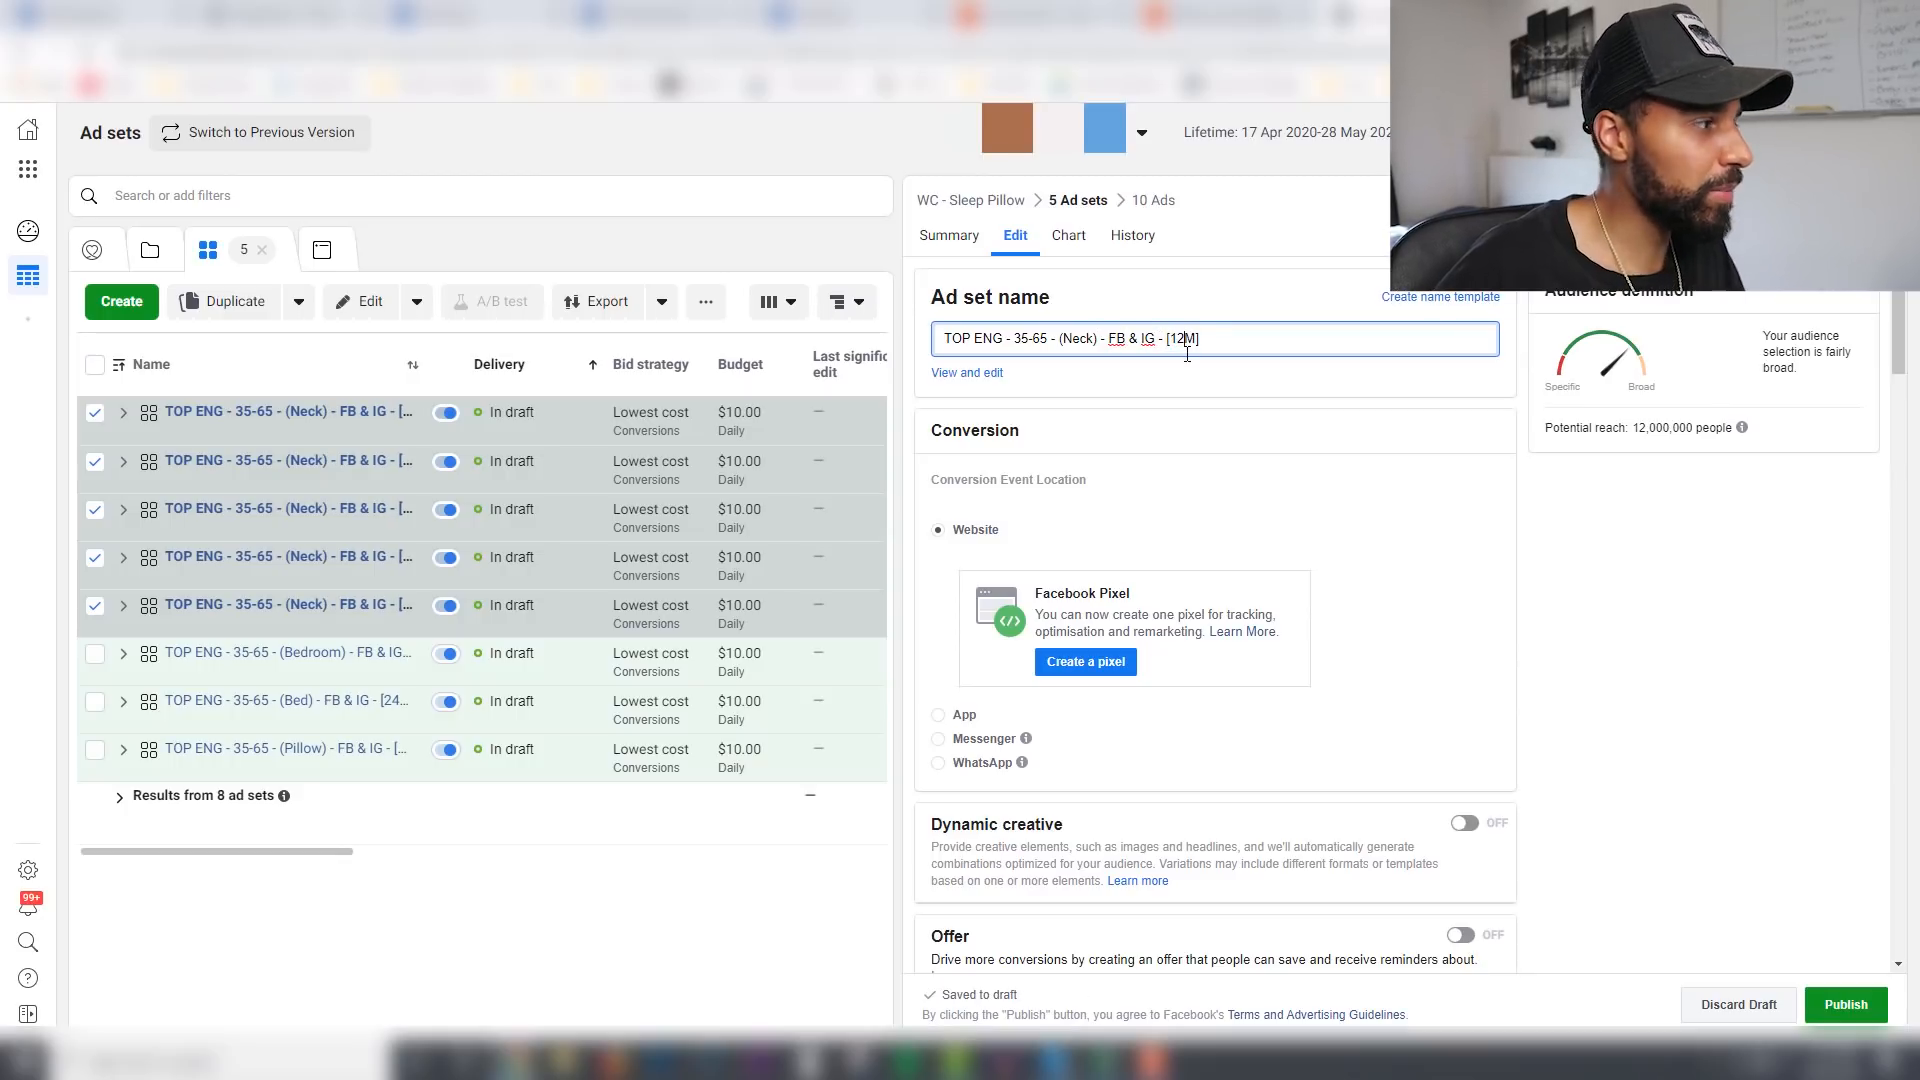
click(1711, 611)
Step: Leave the lowest Neck ad set out of the selection and replace the Neck interest with the suggested Cervical vertebrae in the other four
click(96, 606)
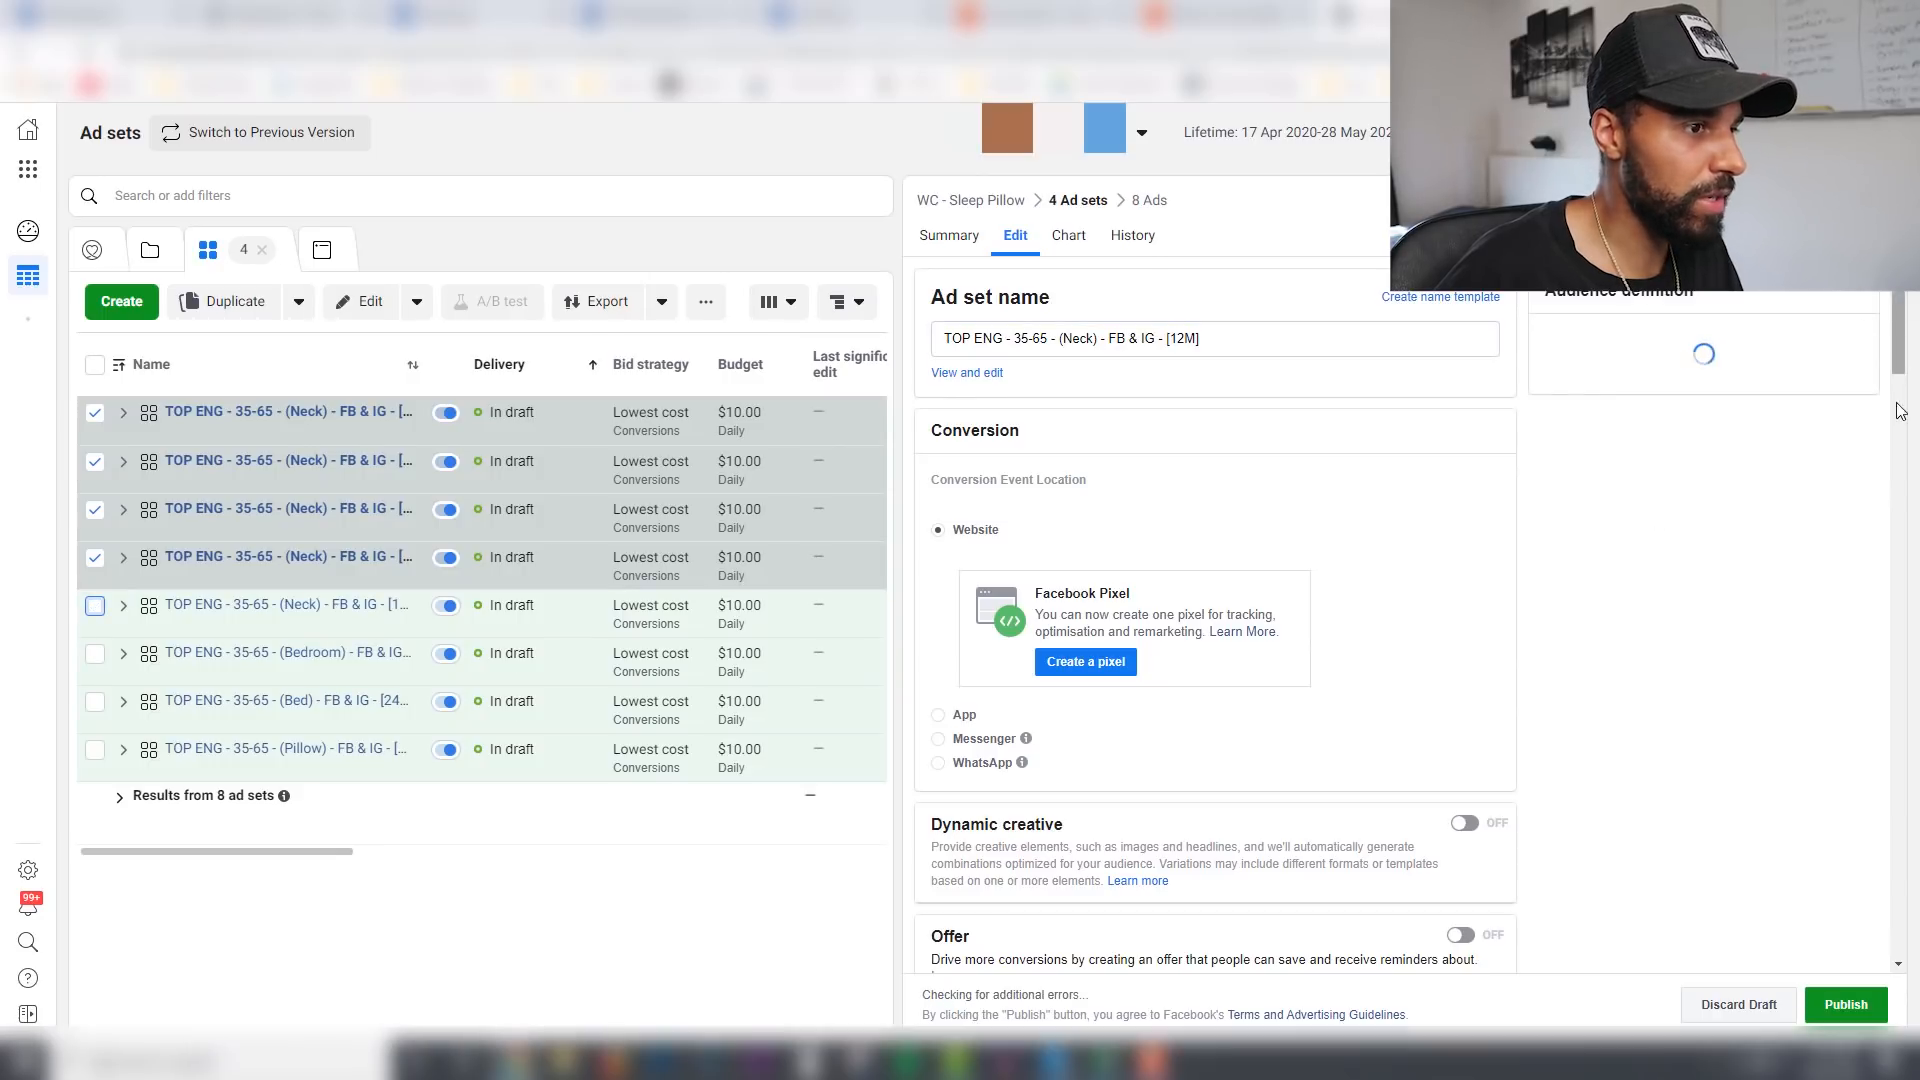
scroll(1400, 687, down, 15)
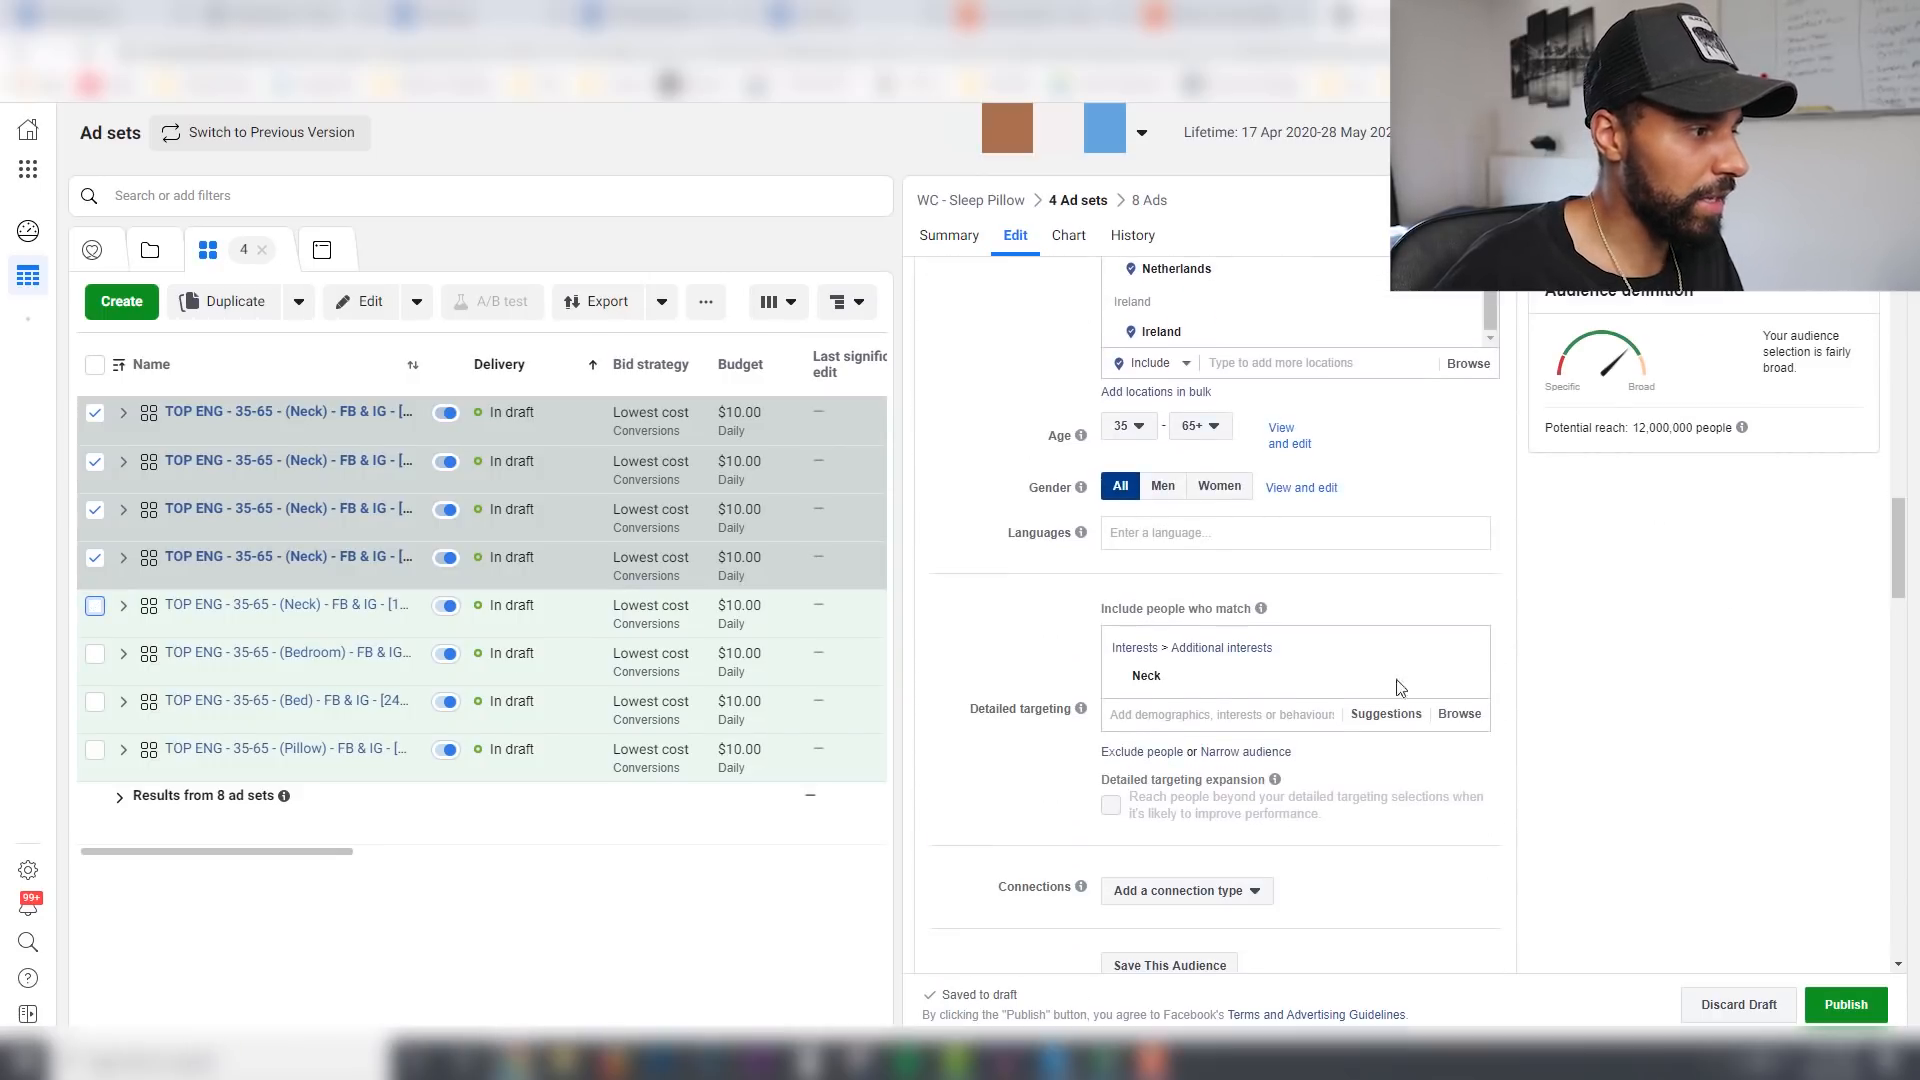
click(1386, 714)
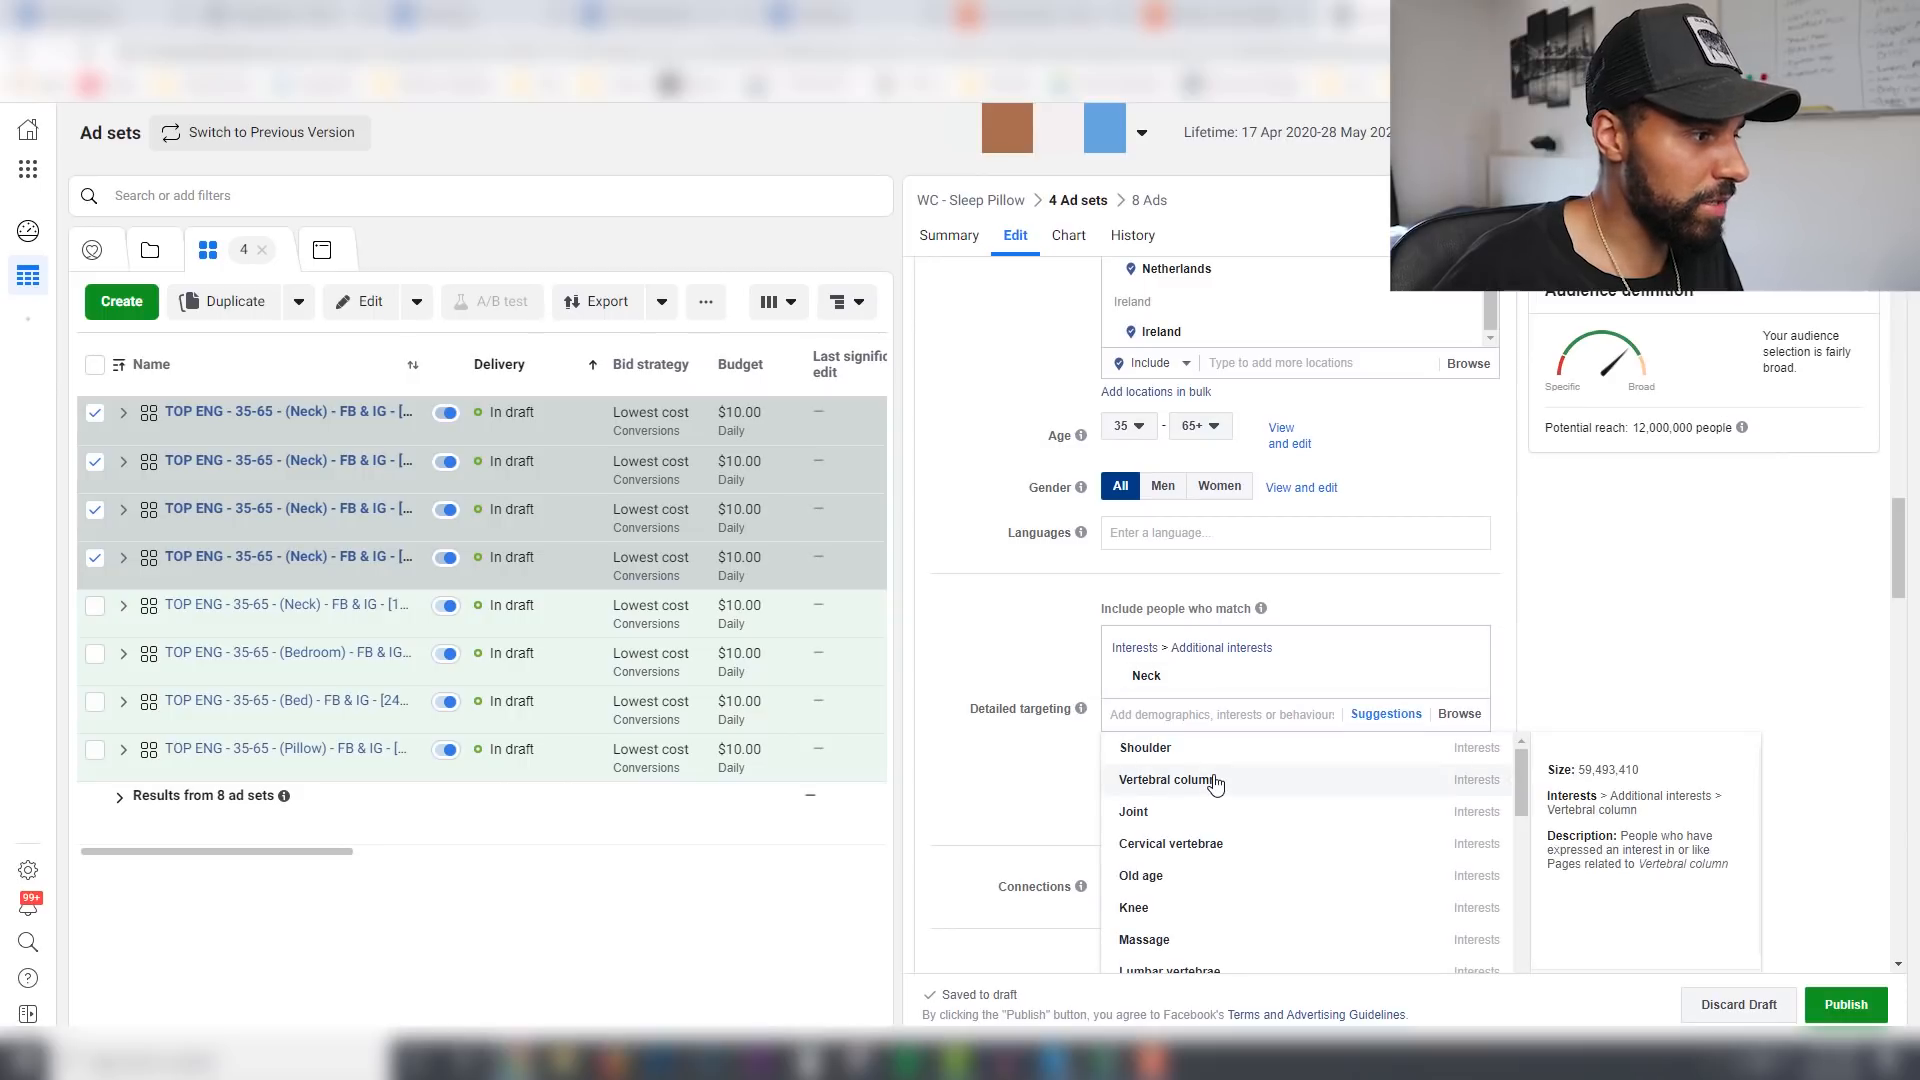
click(1213, 781)
click(1213, 818)
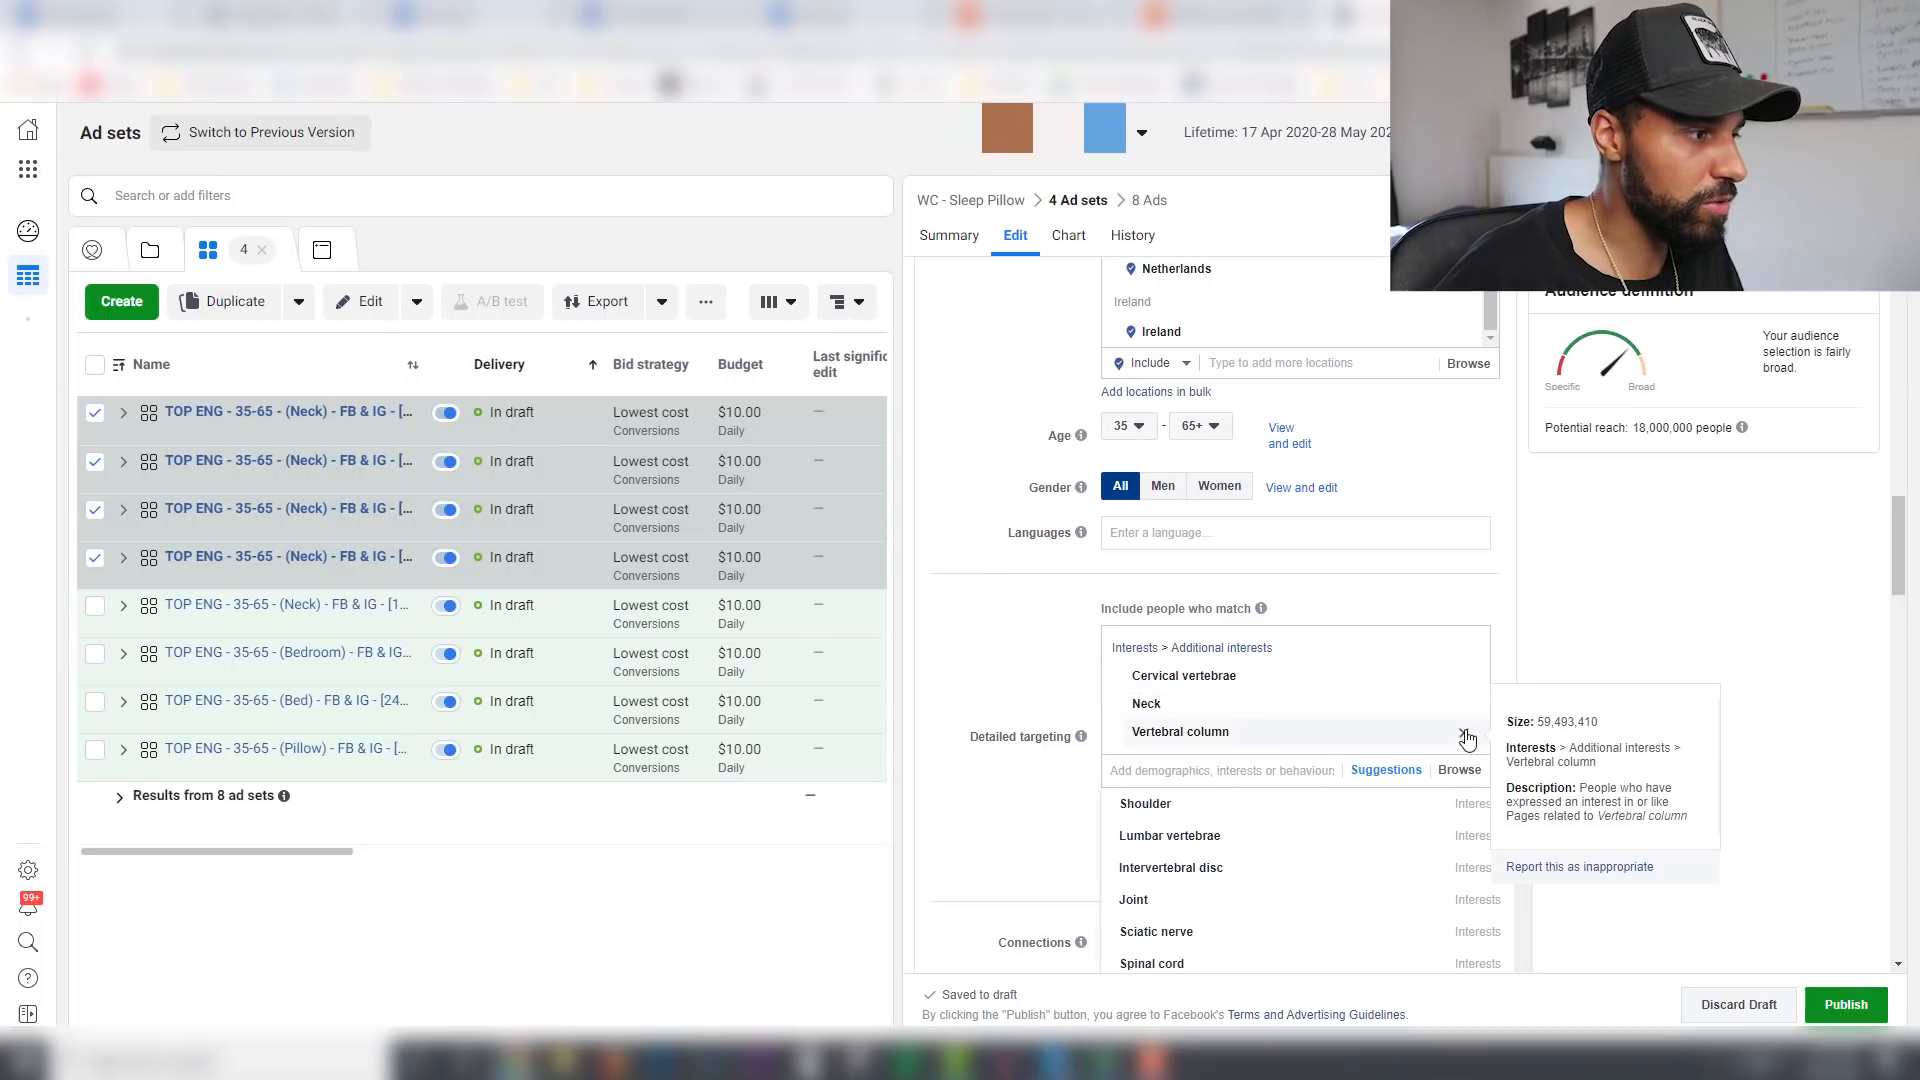
click(1463, 727)
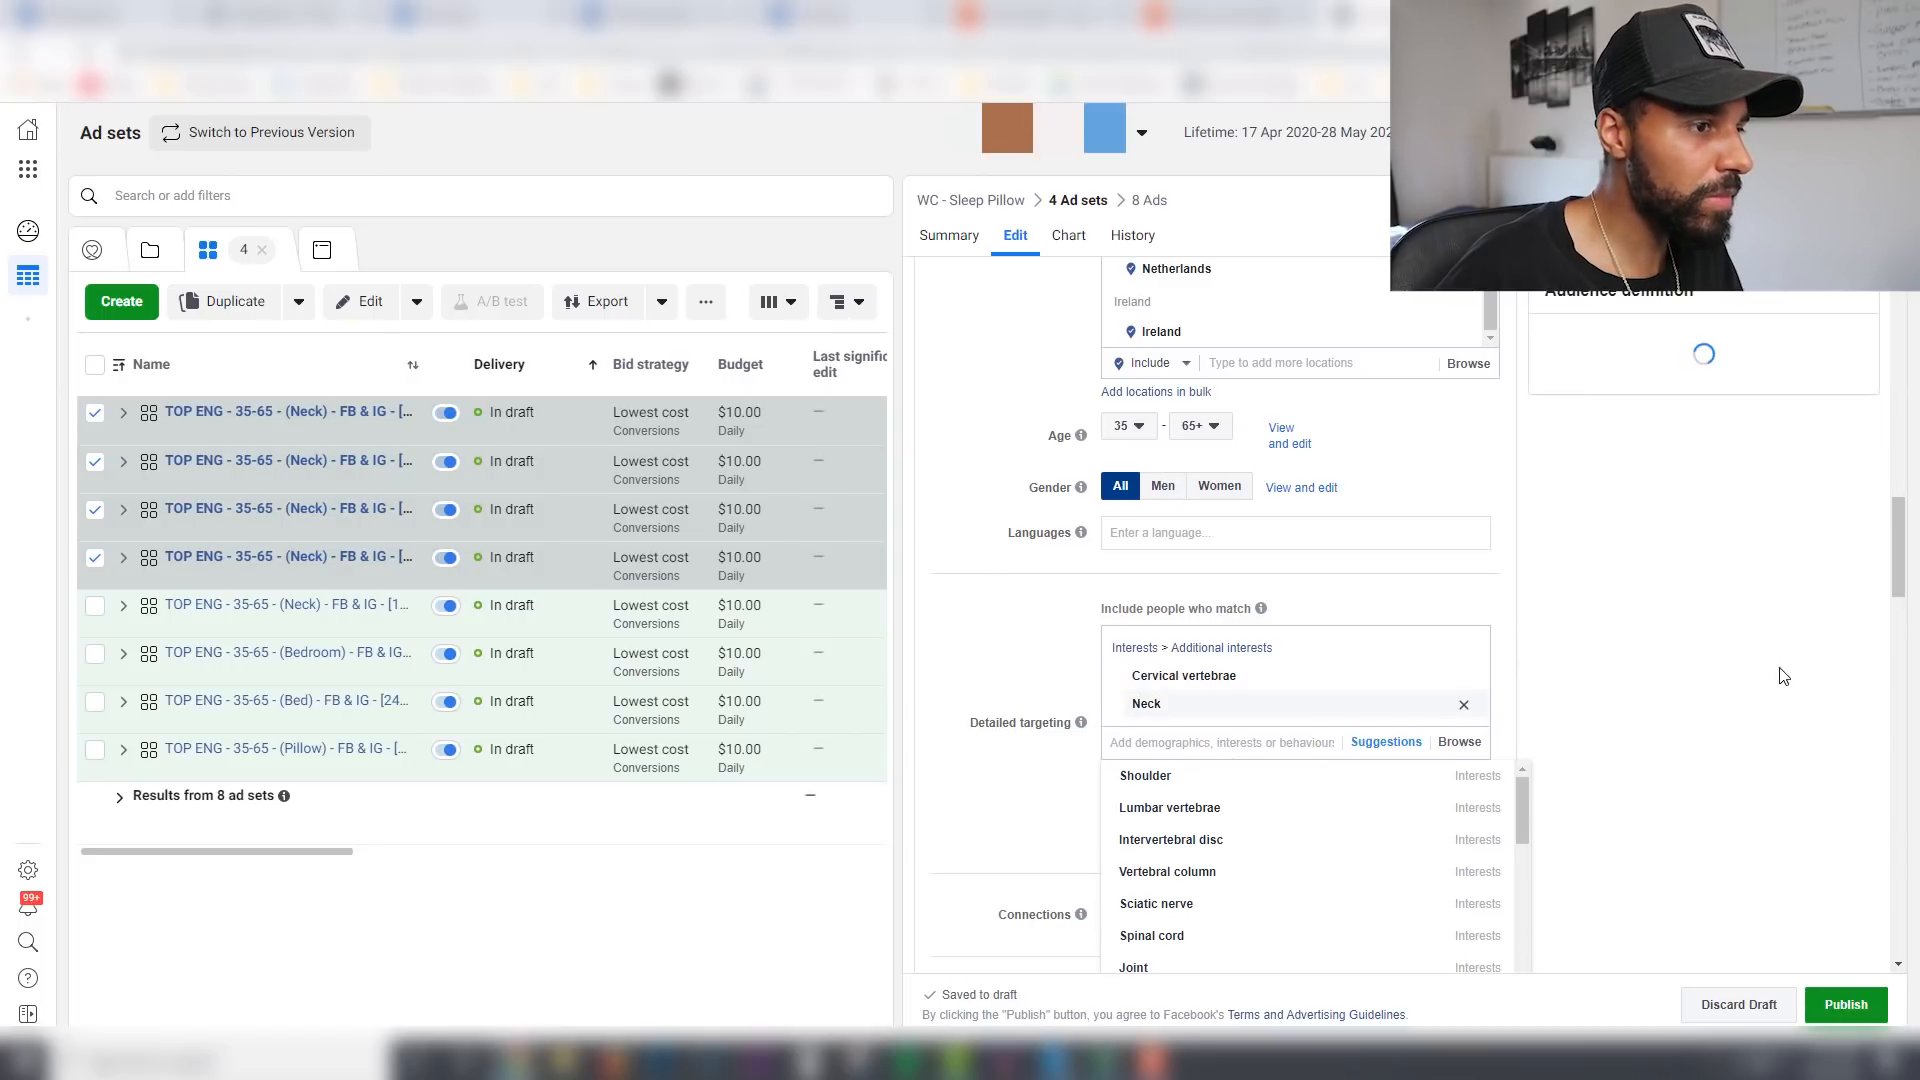
drag(1898, 540, 1898, 583)
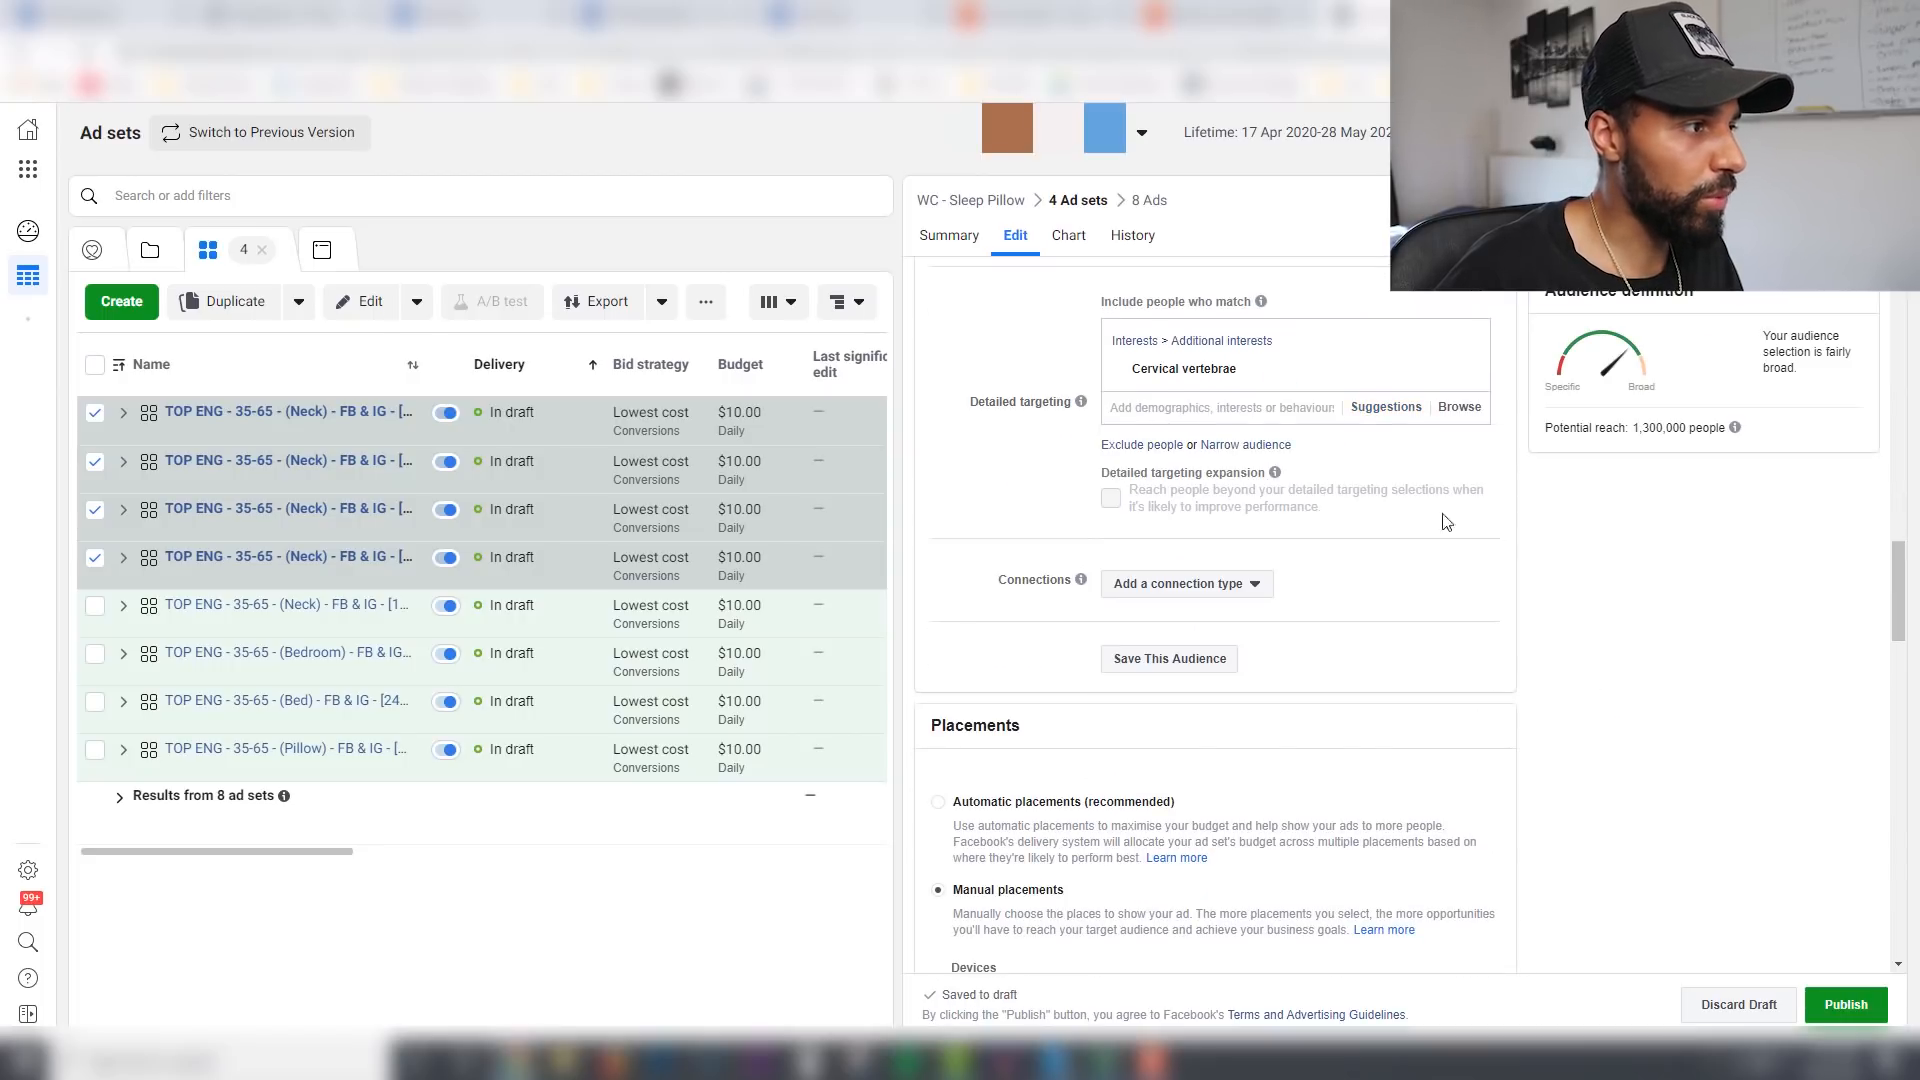
Step: Rename the four selected ad sets to "TOP ENG - 35-65 - (Cervical vertebrae) - FB & IG - [1.3M]"
drag(1241, 383, 1141, 382)
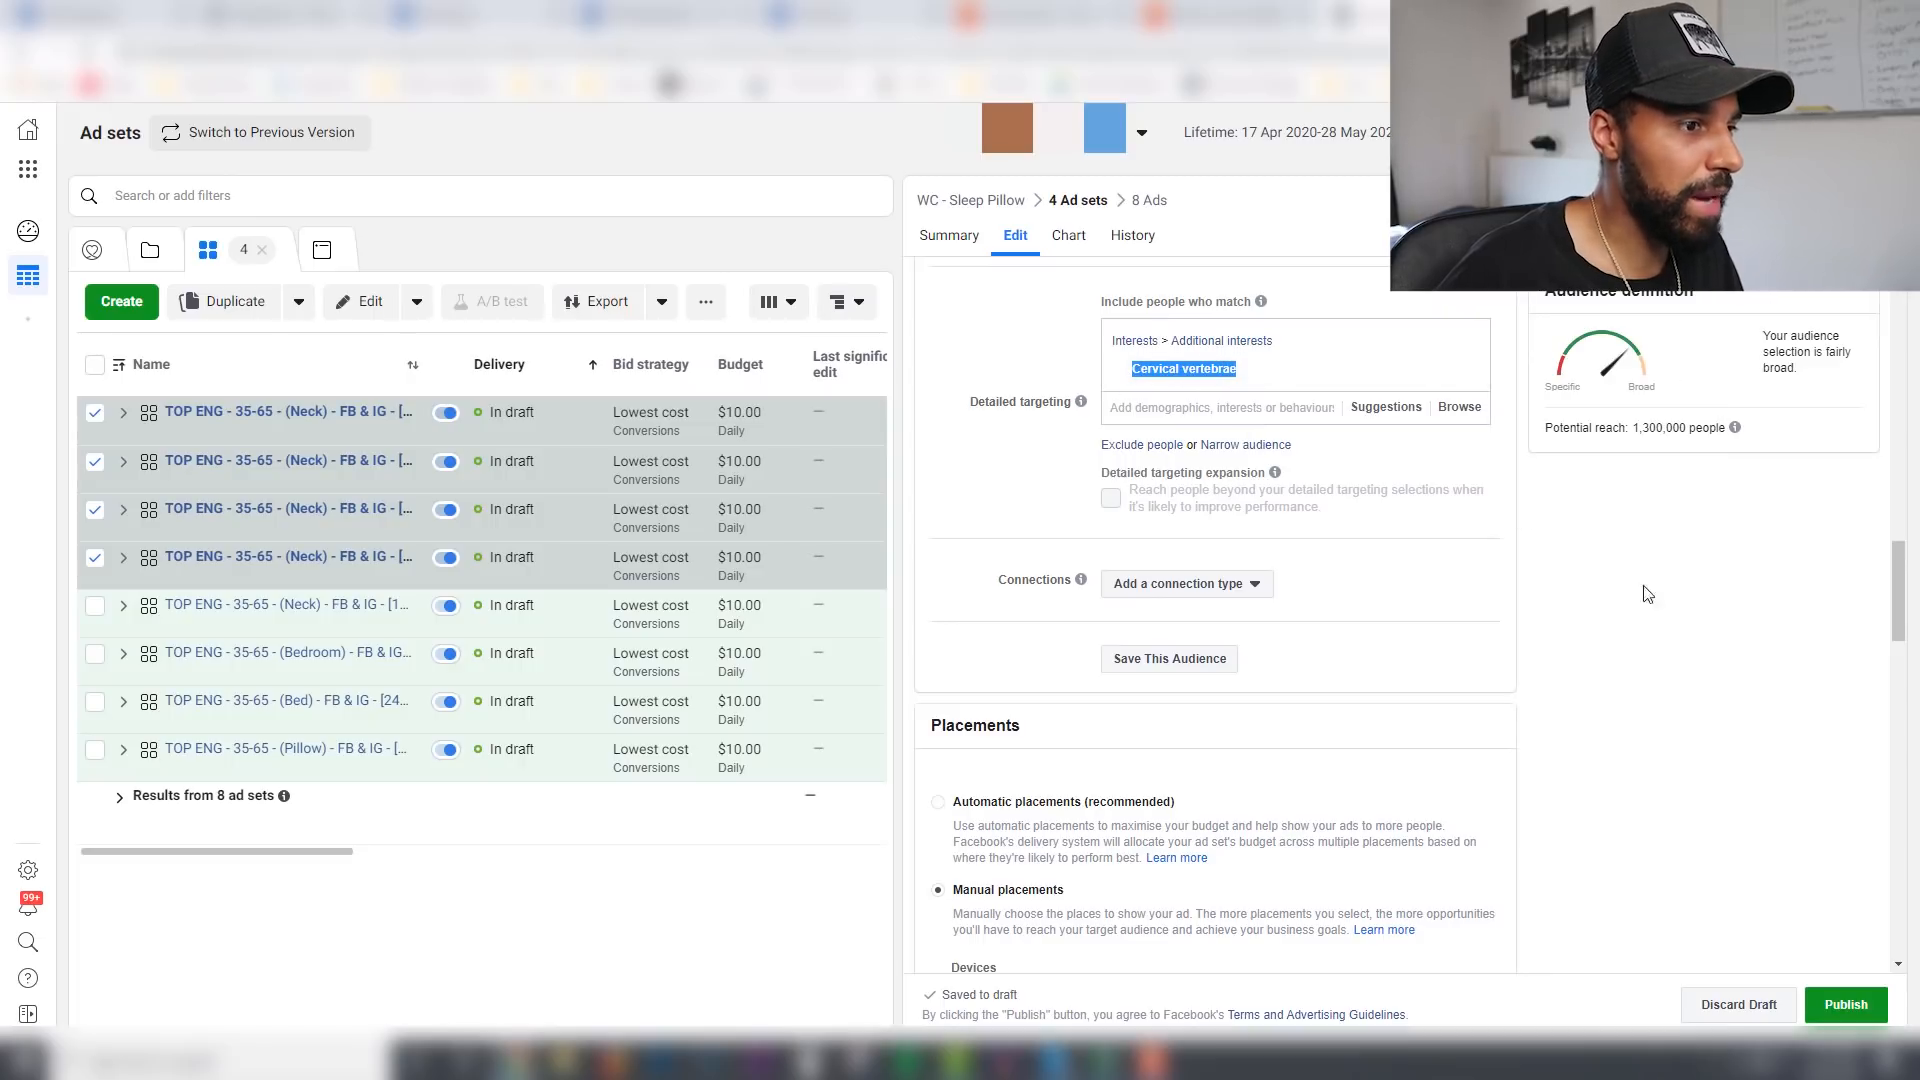
drag(1897, 588, 1897, 332)
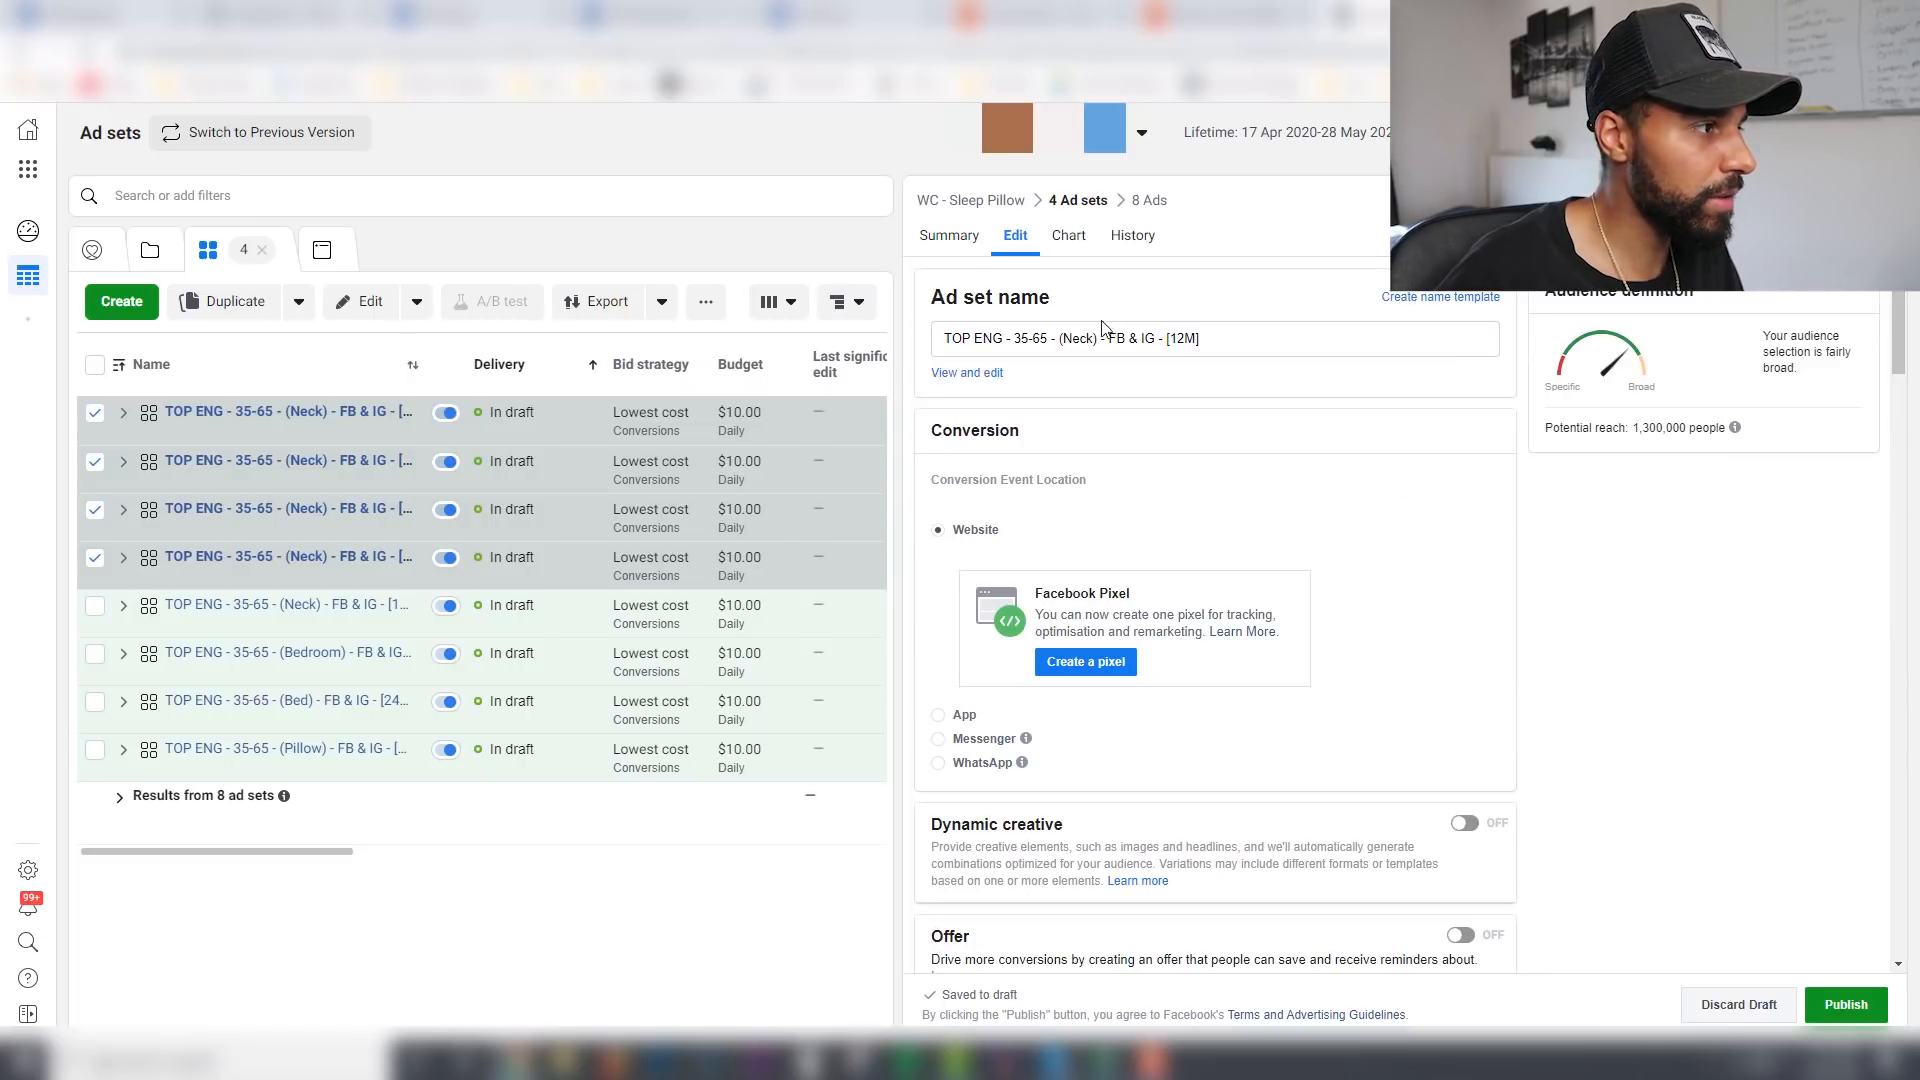
drag(1091, 345, 1073, 341)
text(Cervical vertebrae)
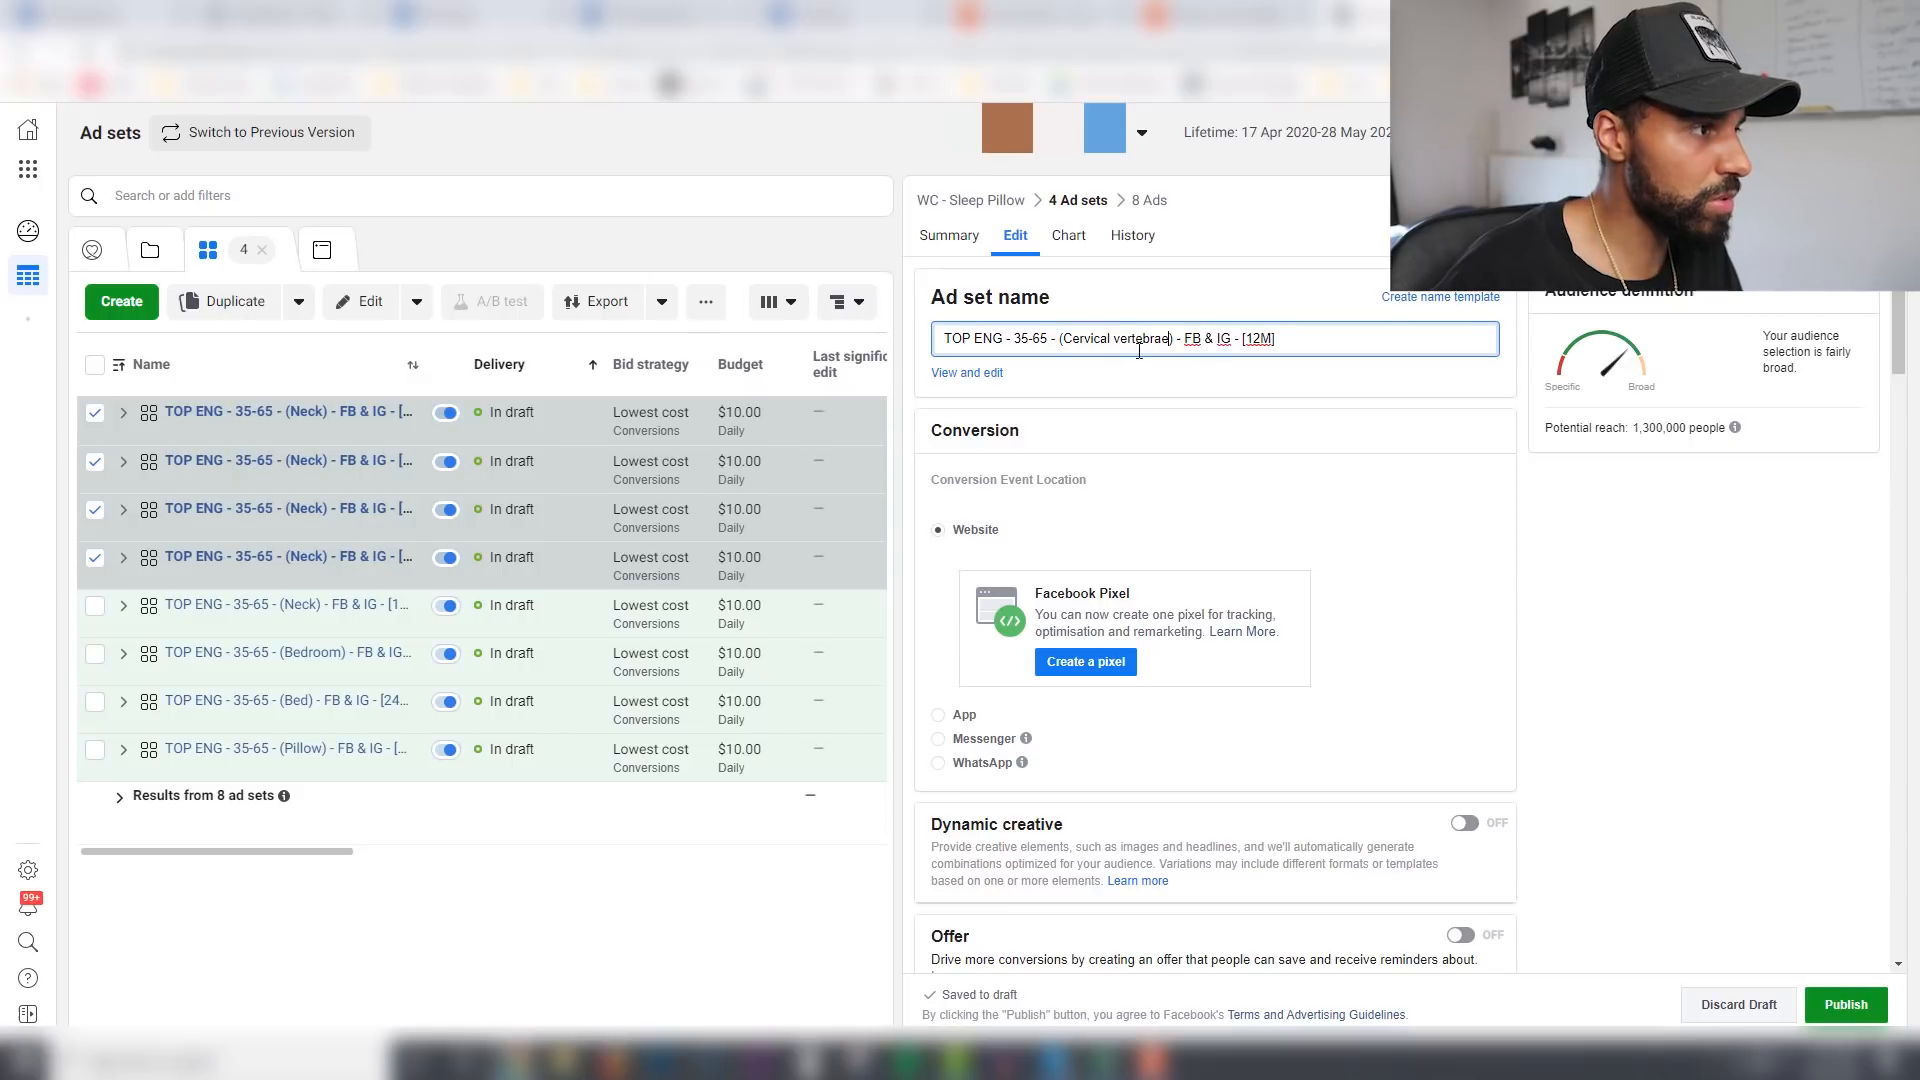
click(1258, 339)
key(BackSpace)
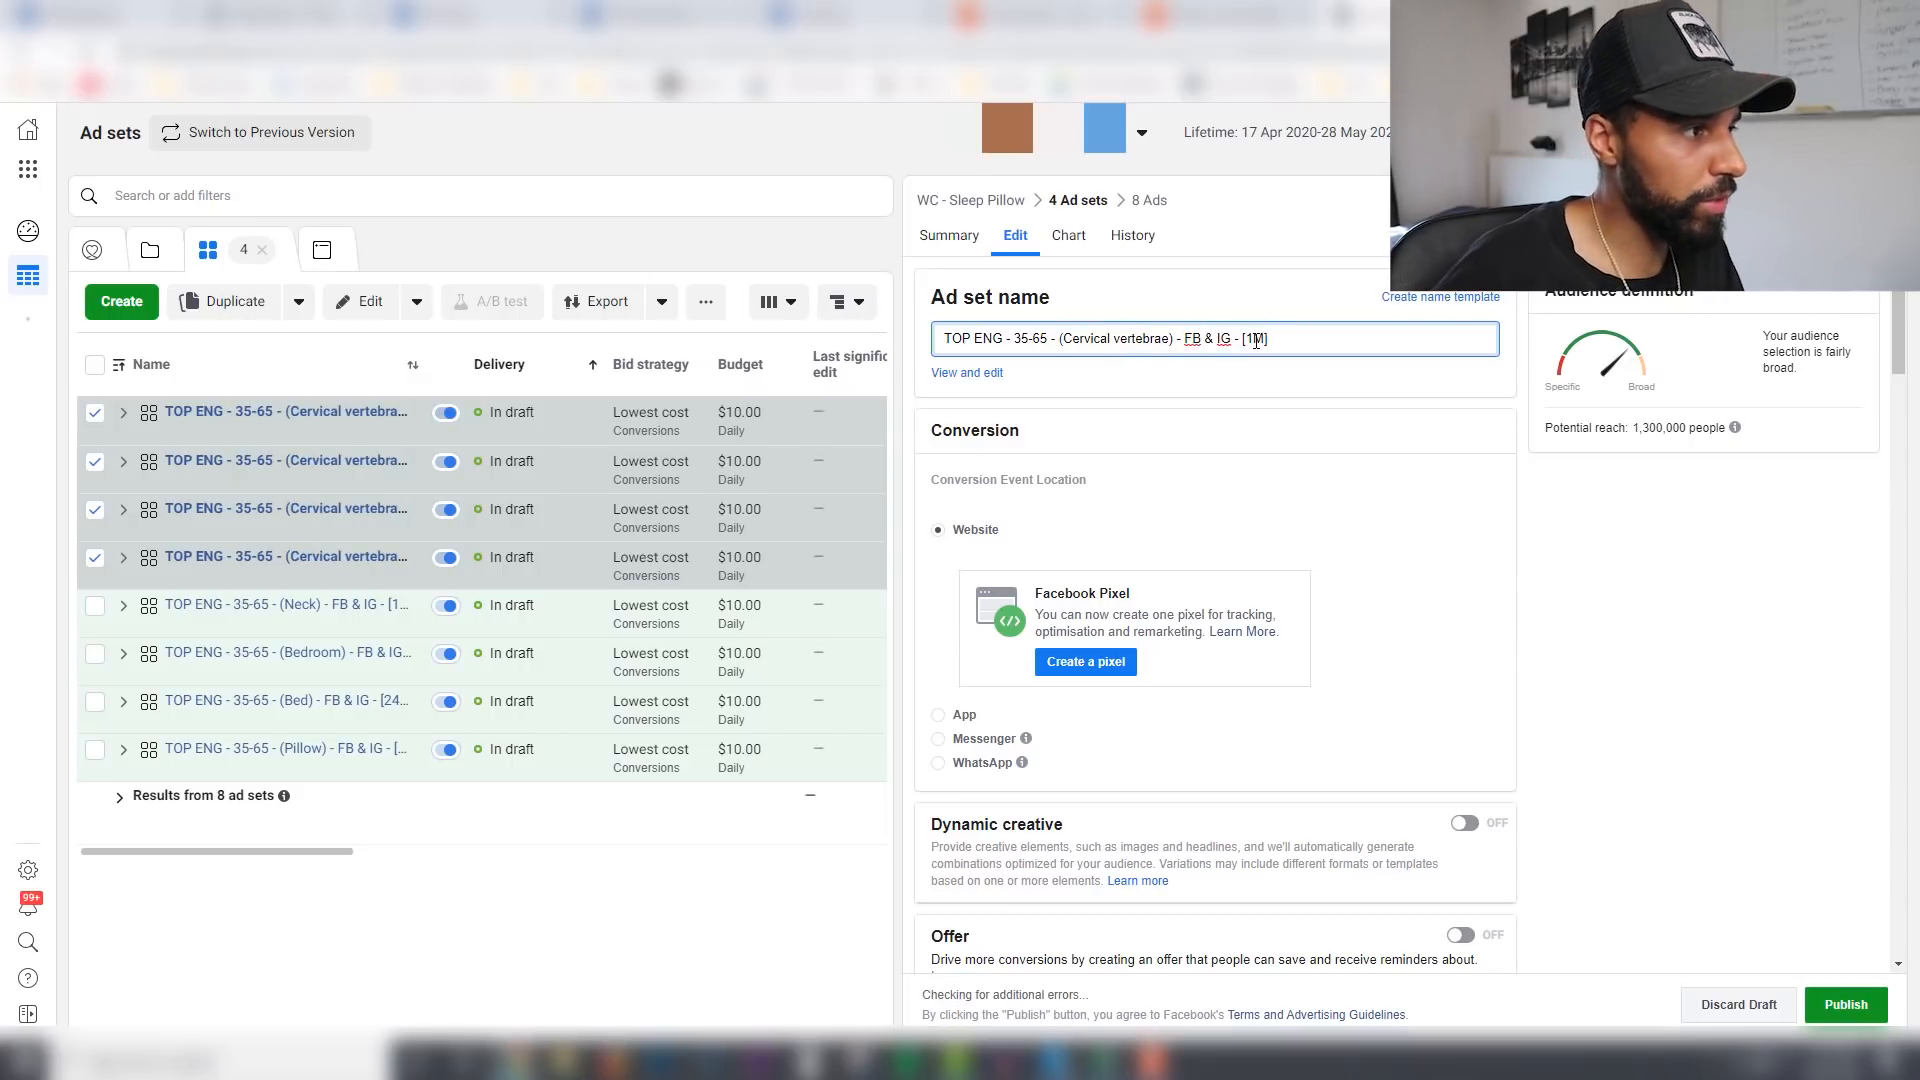
text(.3)
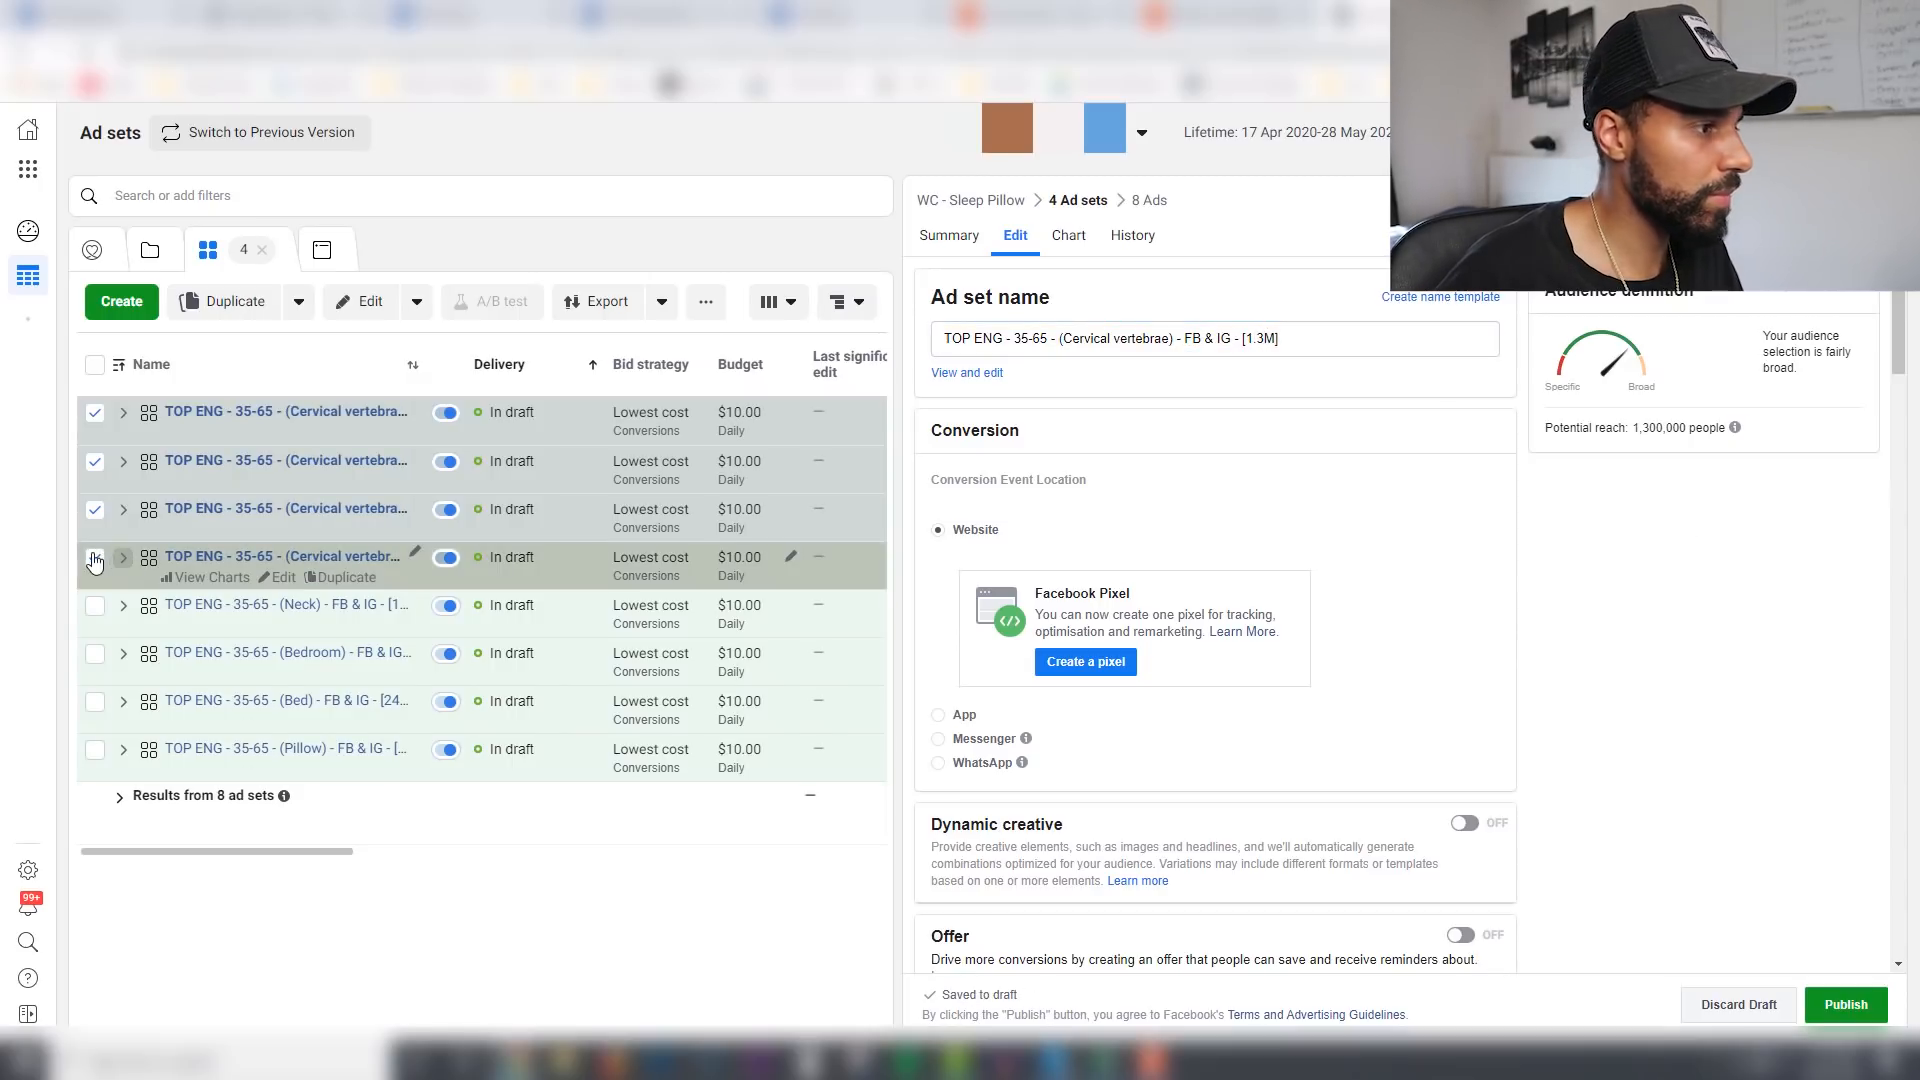
Step: Leave the lowest selected Cervical vertebrae ad set out of the selection and replace the interest with the suggested Spinal cord in the other three
drag(1899, 330, 1884, 553)
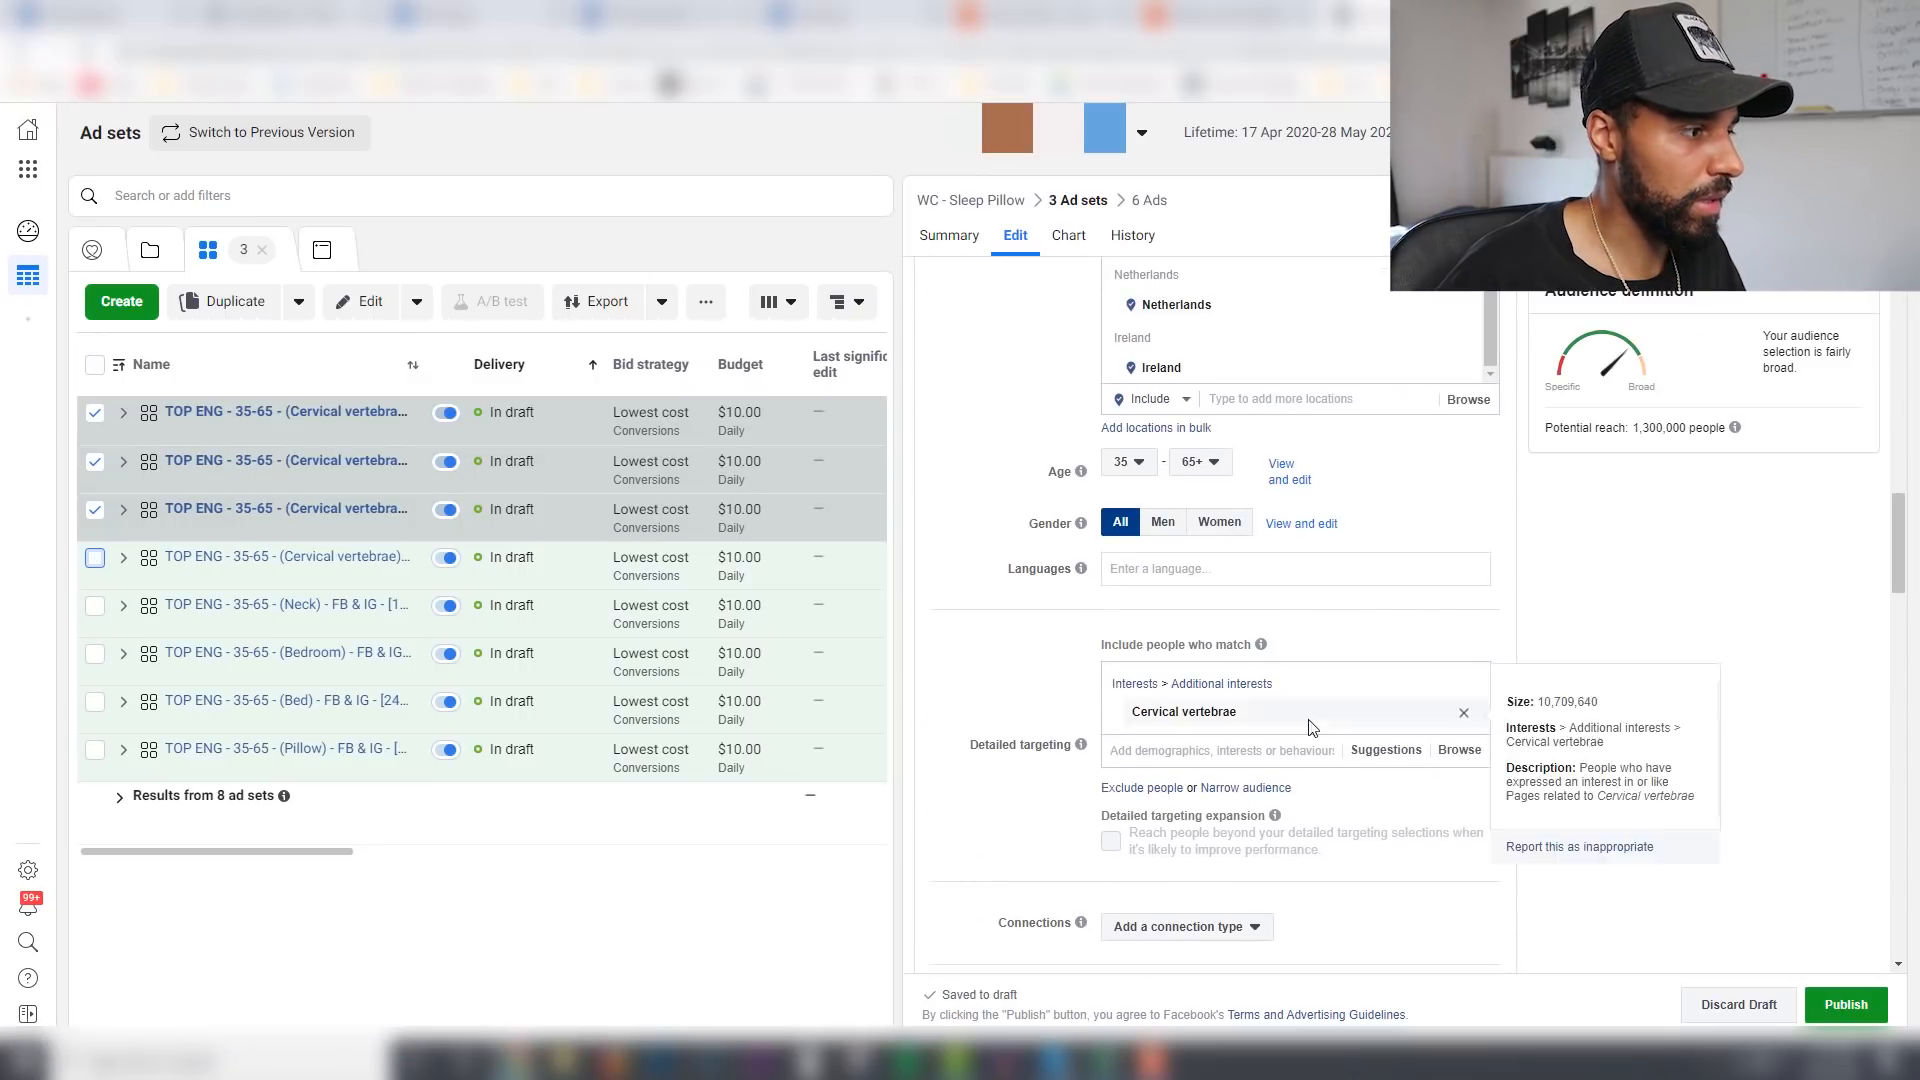
click(1386, 750)
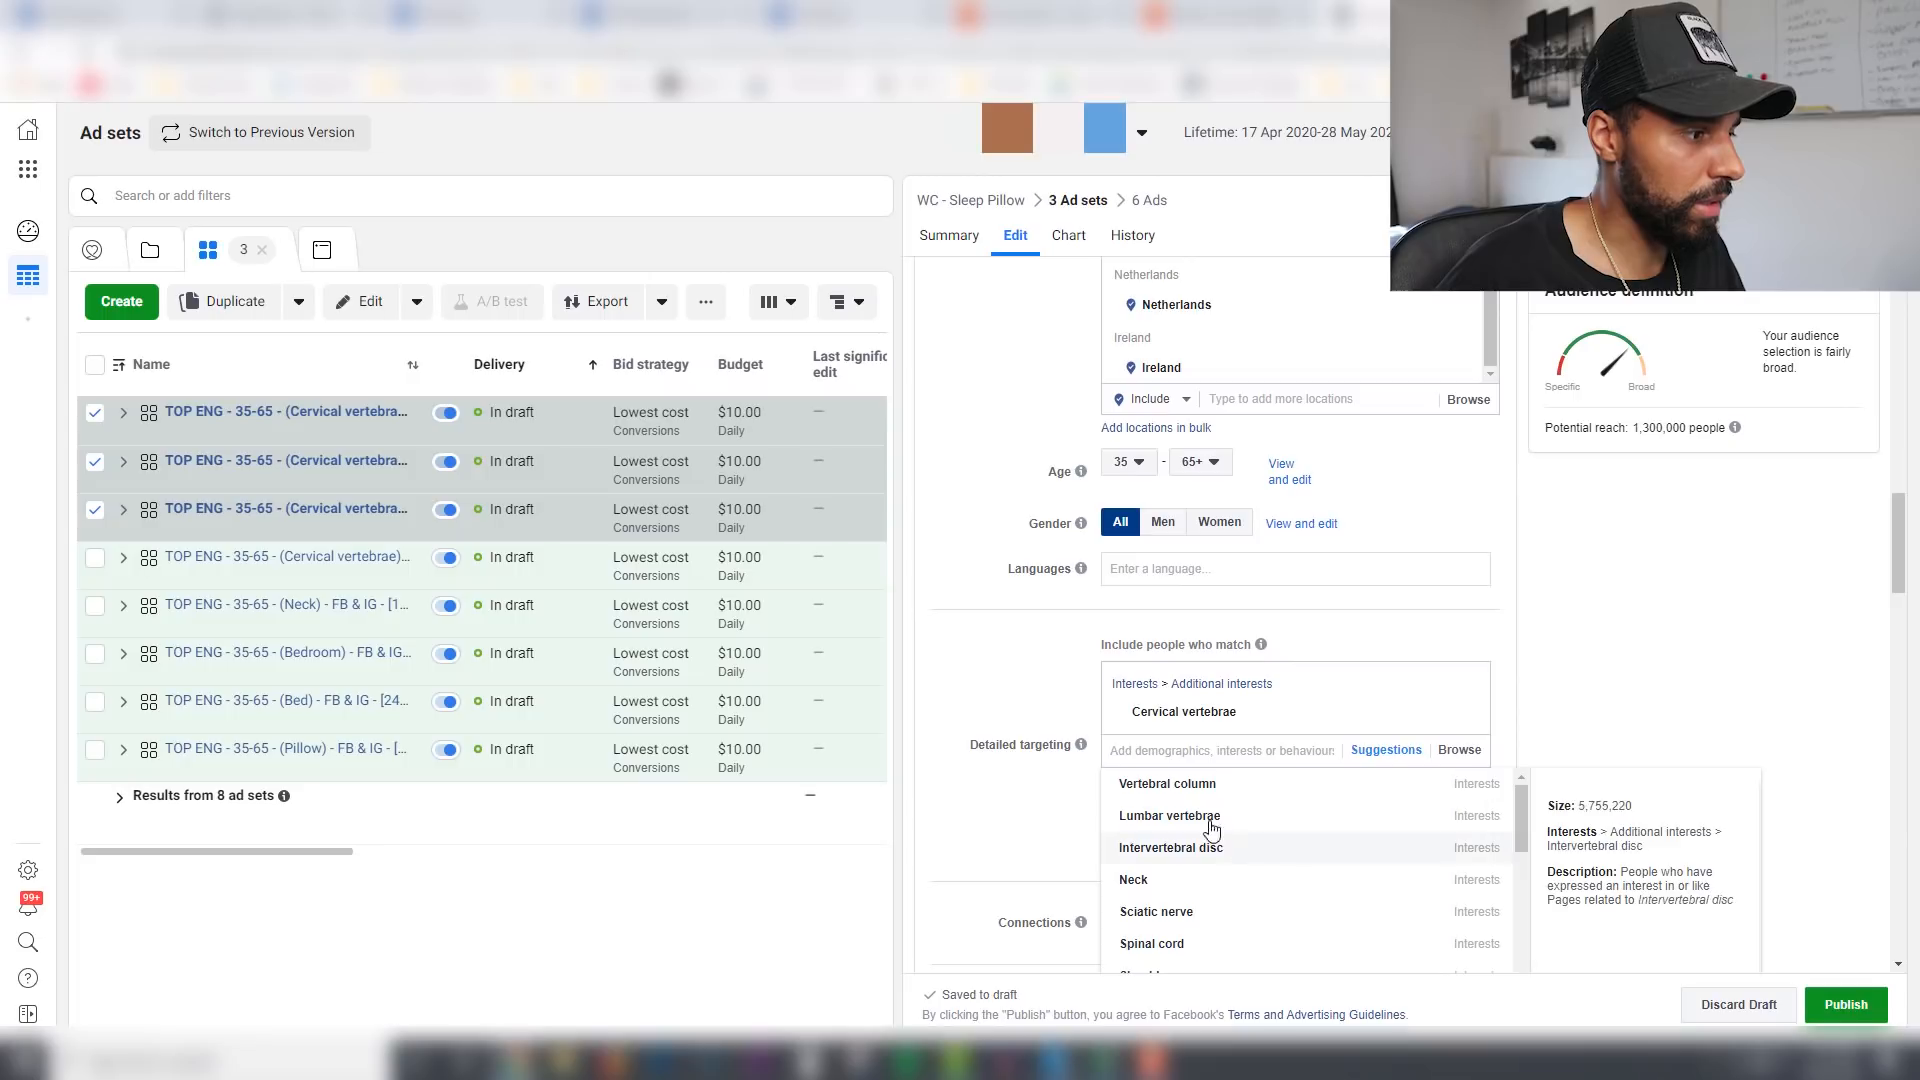
scroll(1033, 858, down, 1)
scroll(1033, 858, down, 2)
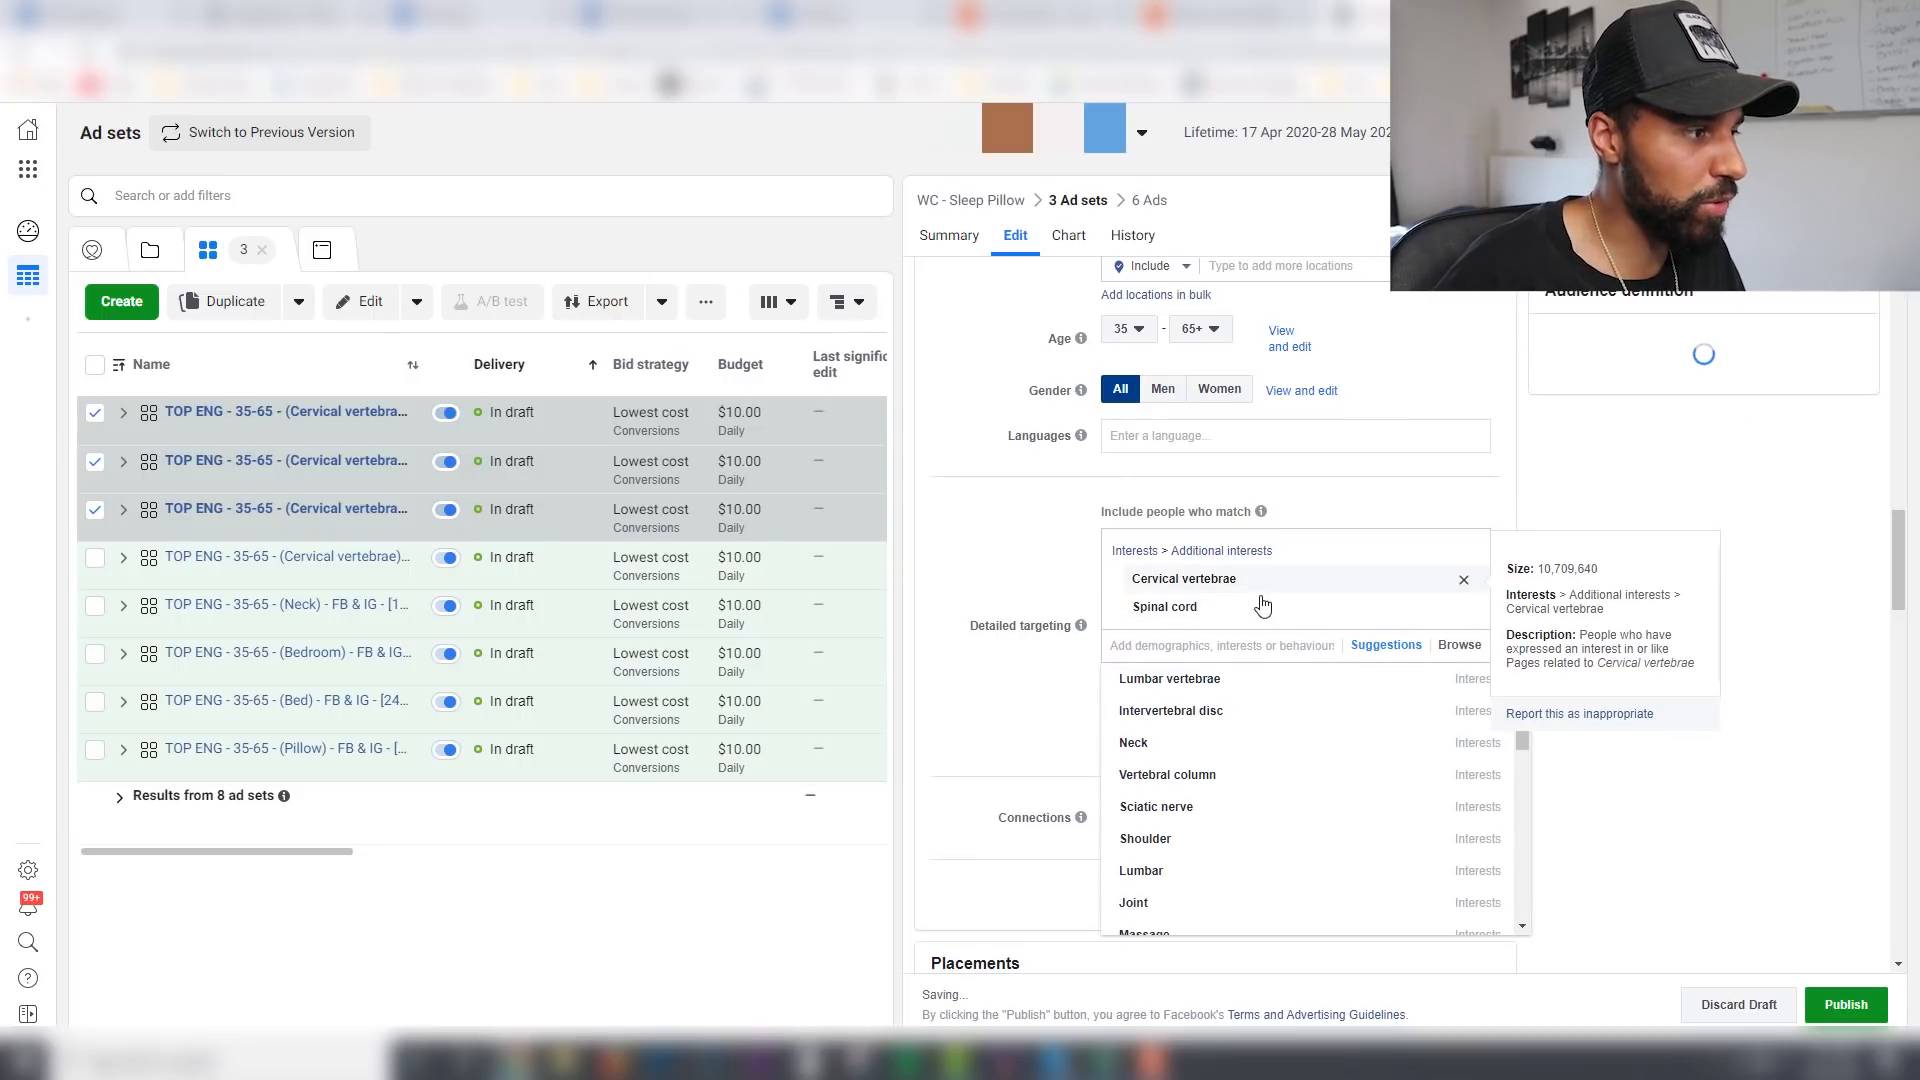
Step: Rename the three selected ad sets to "TOP ENG - 35-65 - (Spinal cord) - FB & IG - [1.5M]"
drag(1212, 585, 1137, 587)
key(ctrl+c)
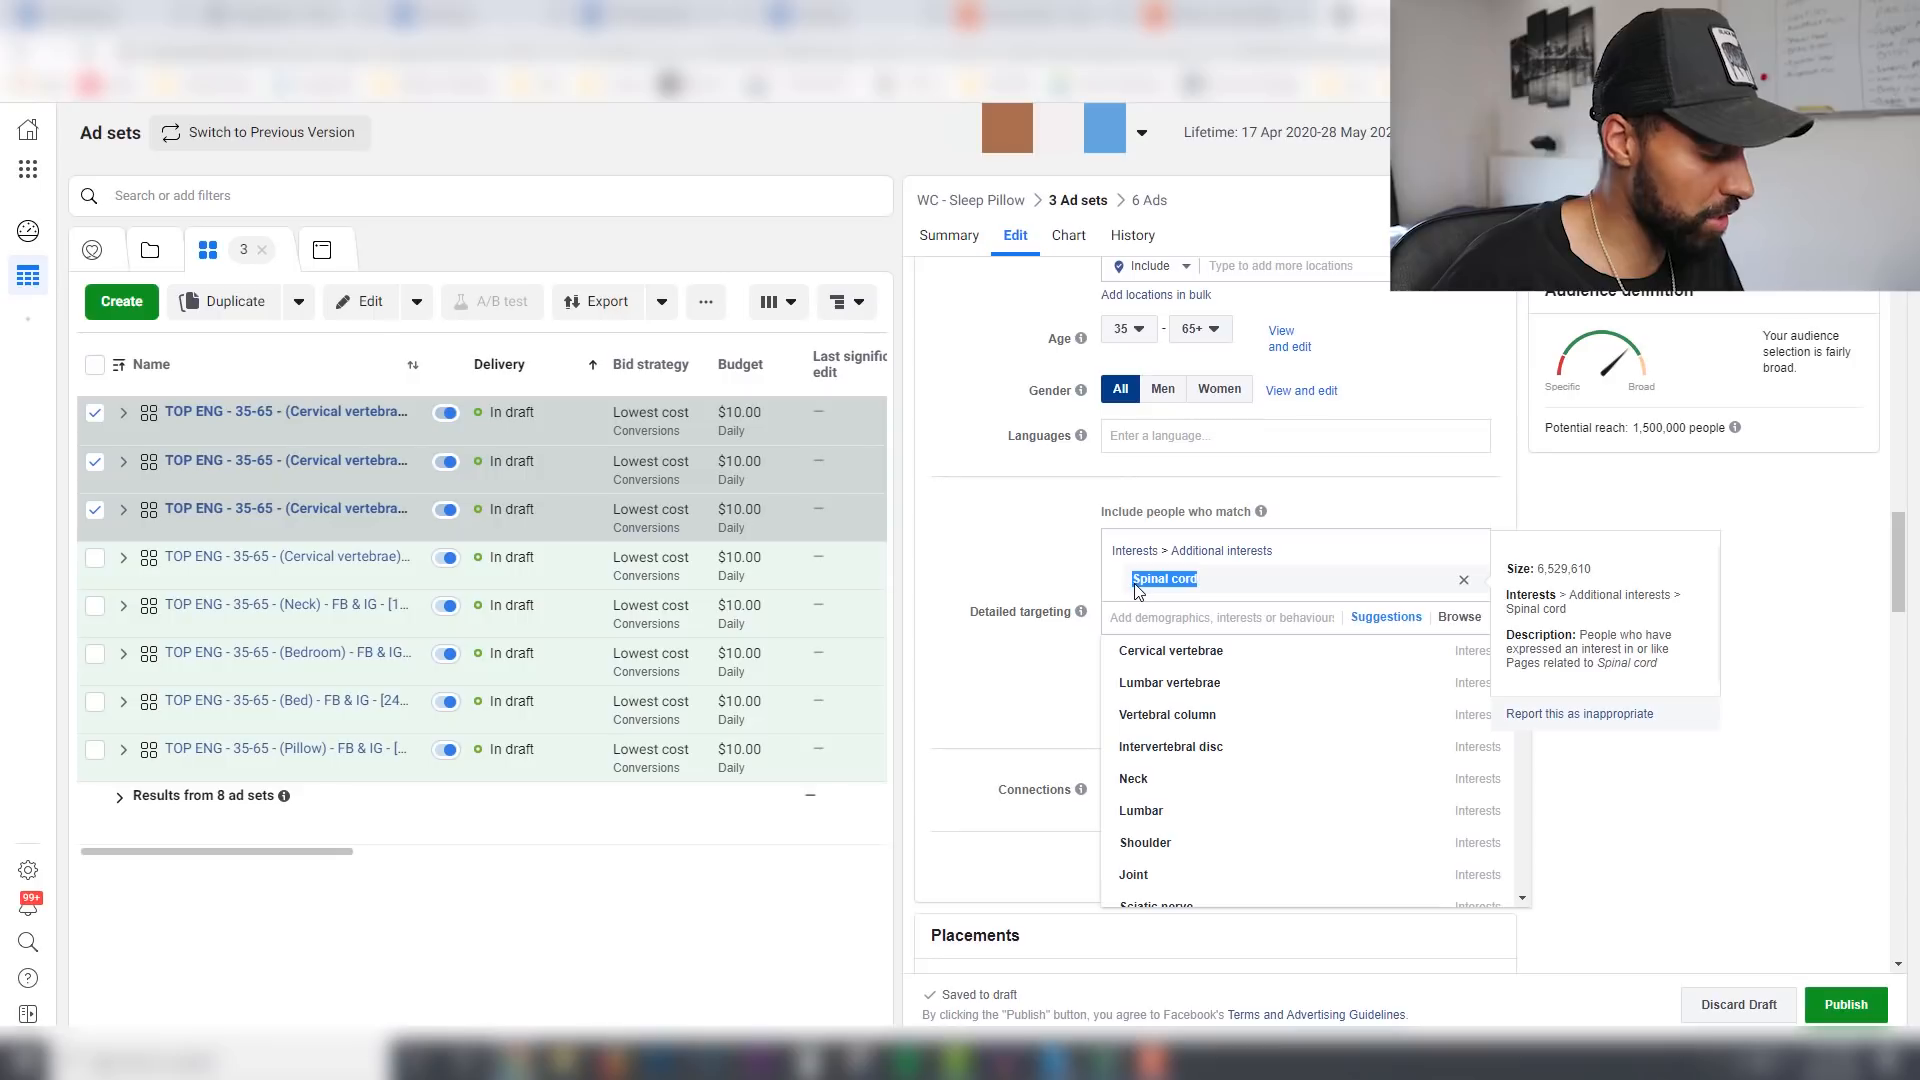
drag(1899, 556, 1637, 320)
drag(1171, 341, 1067, 352)
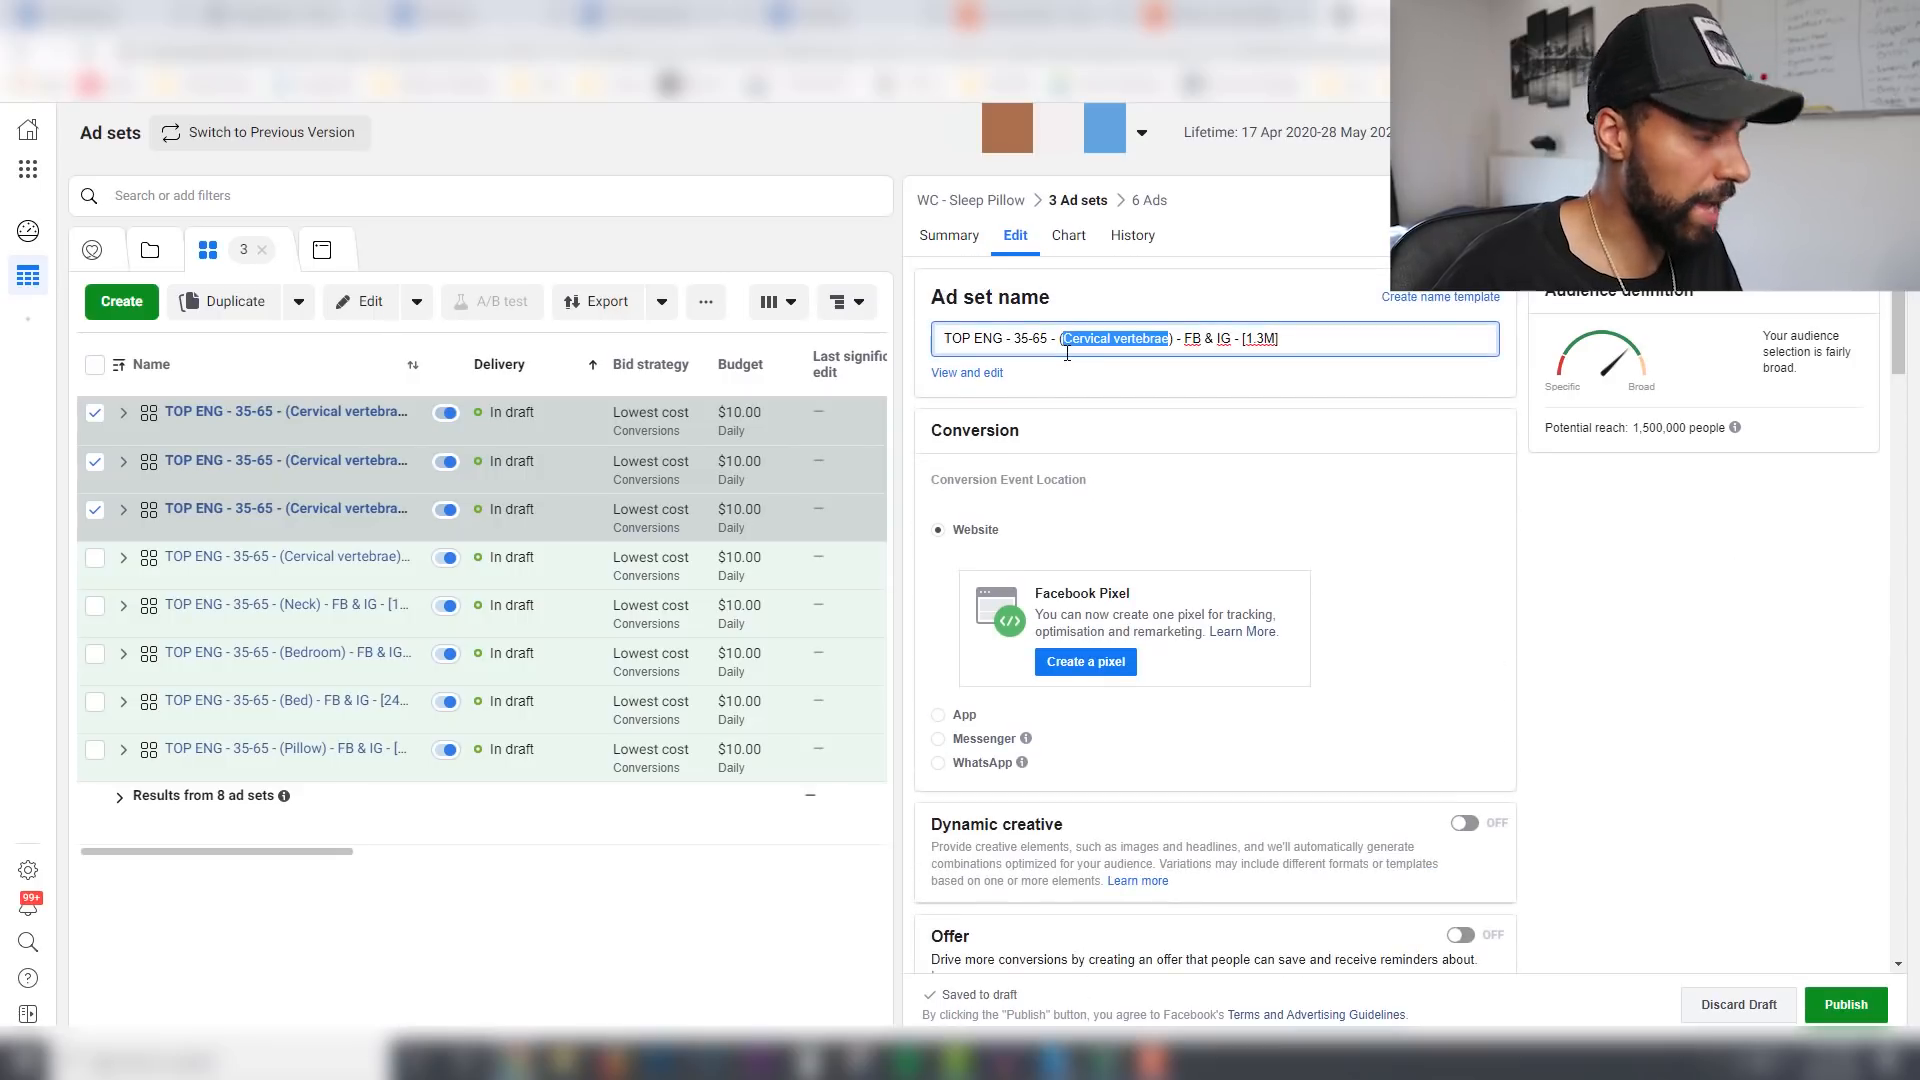
key(ctrl+v)
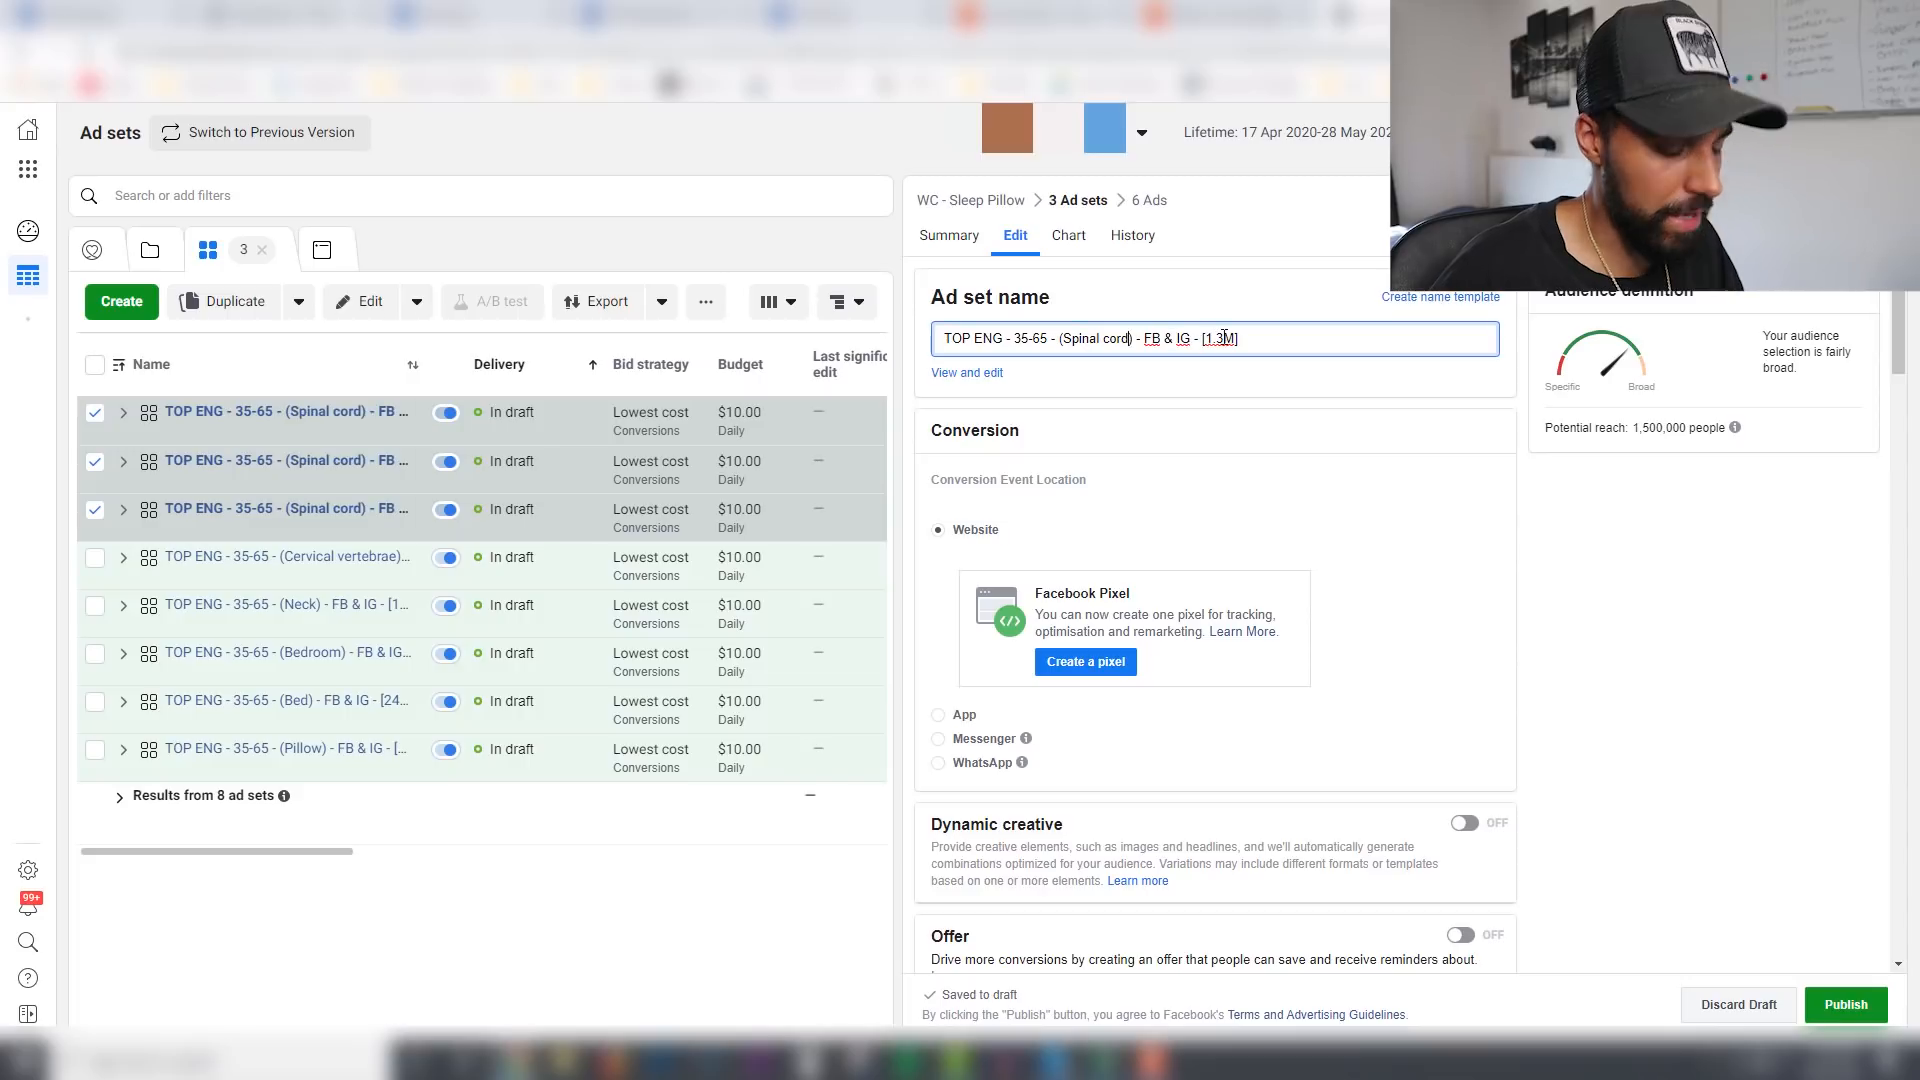
click(1224, 337)
key(BackSpace)
text(5)
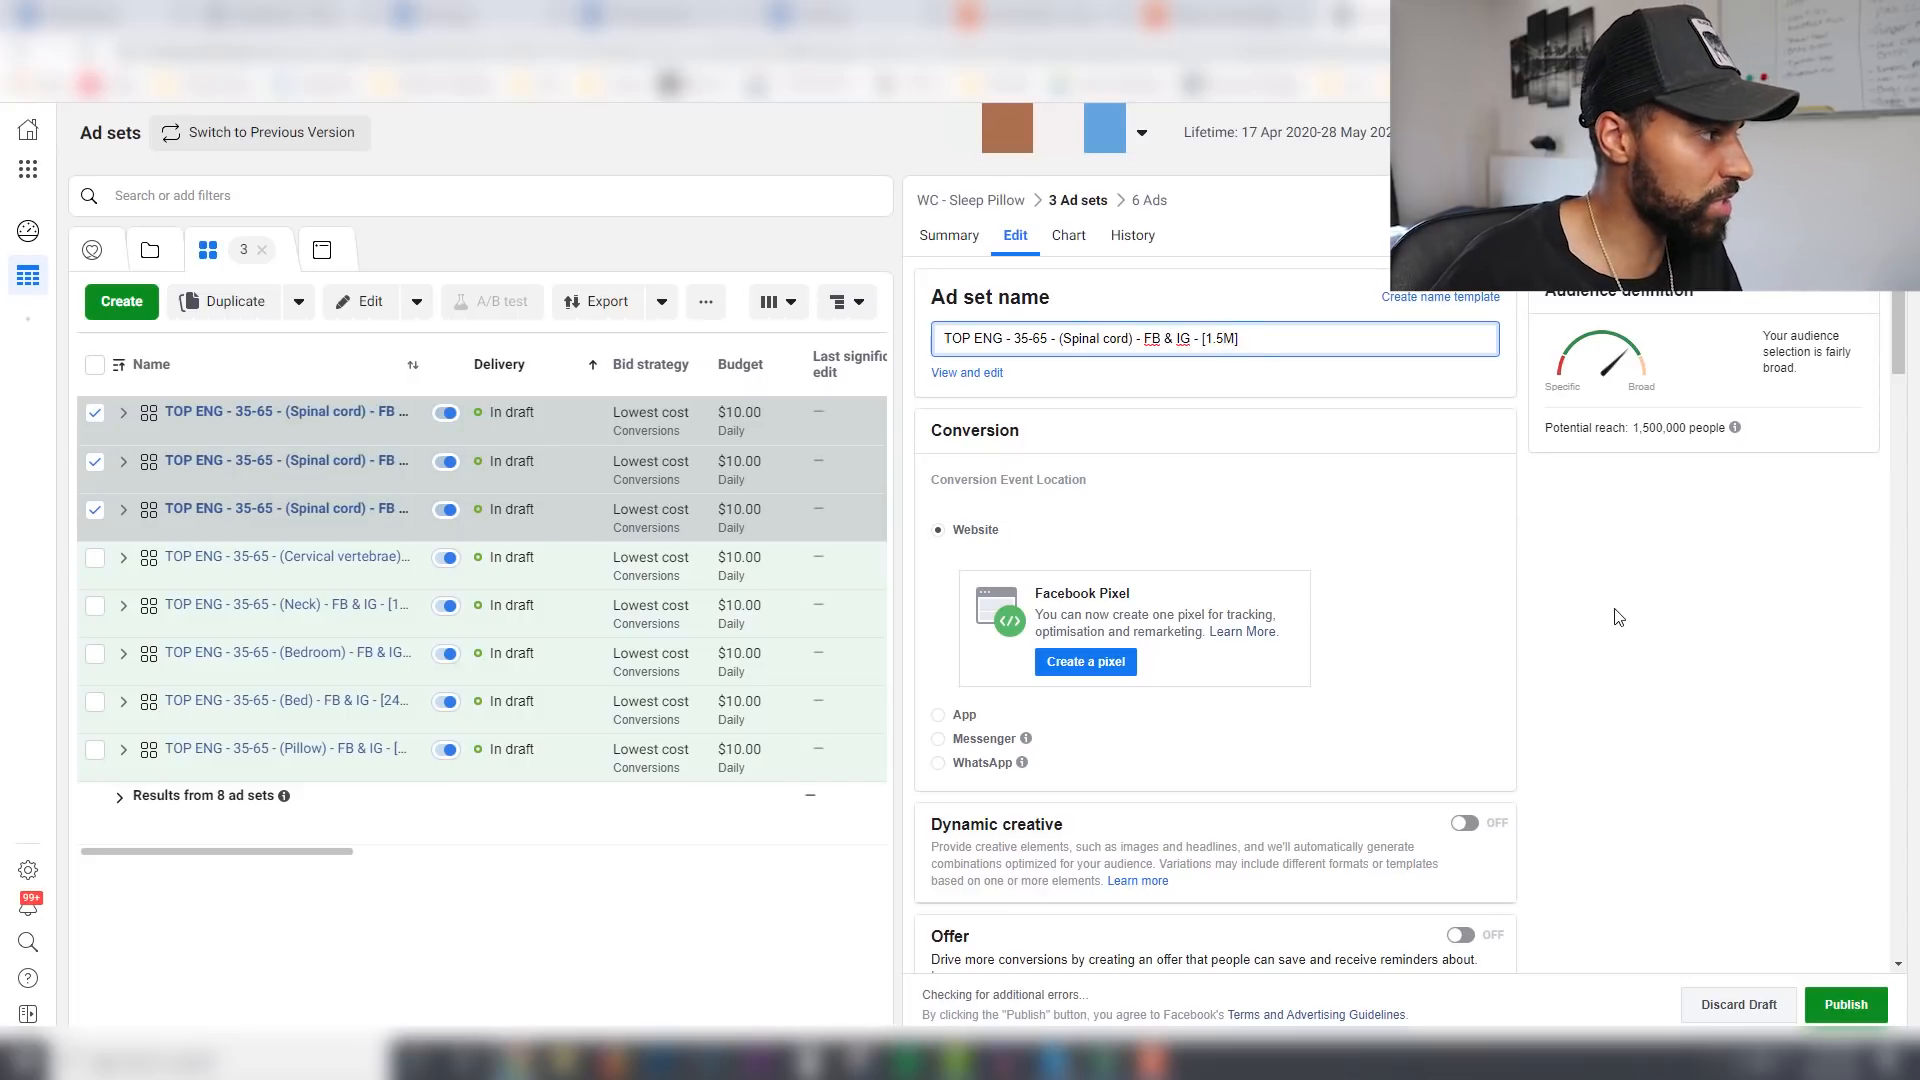
Step: Leave the lowest Spinal cord ad set out of the selection and replace the Spinal cord interest with the suggested Old age in the other two
click(96, 508)
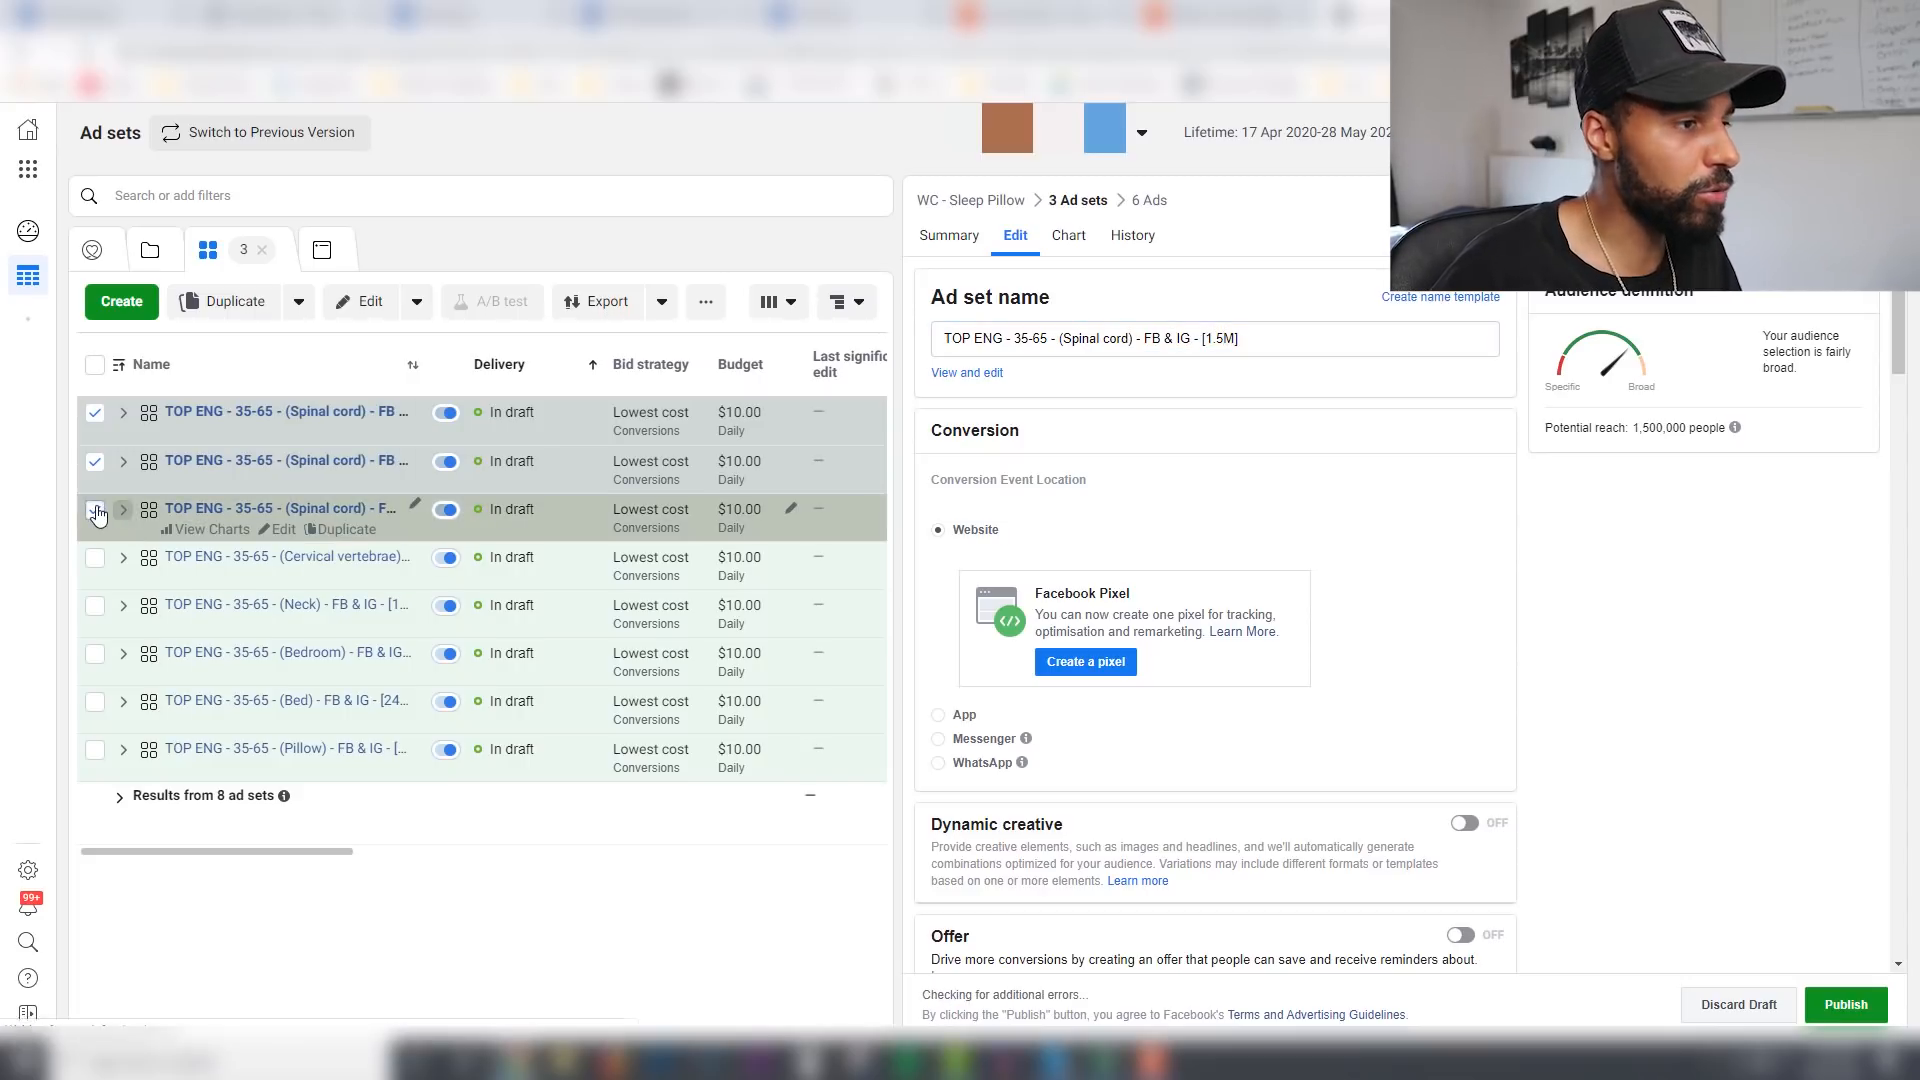
scroll(1870, 440, down, 10)
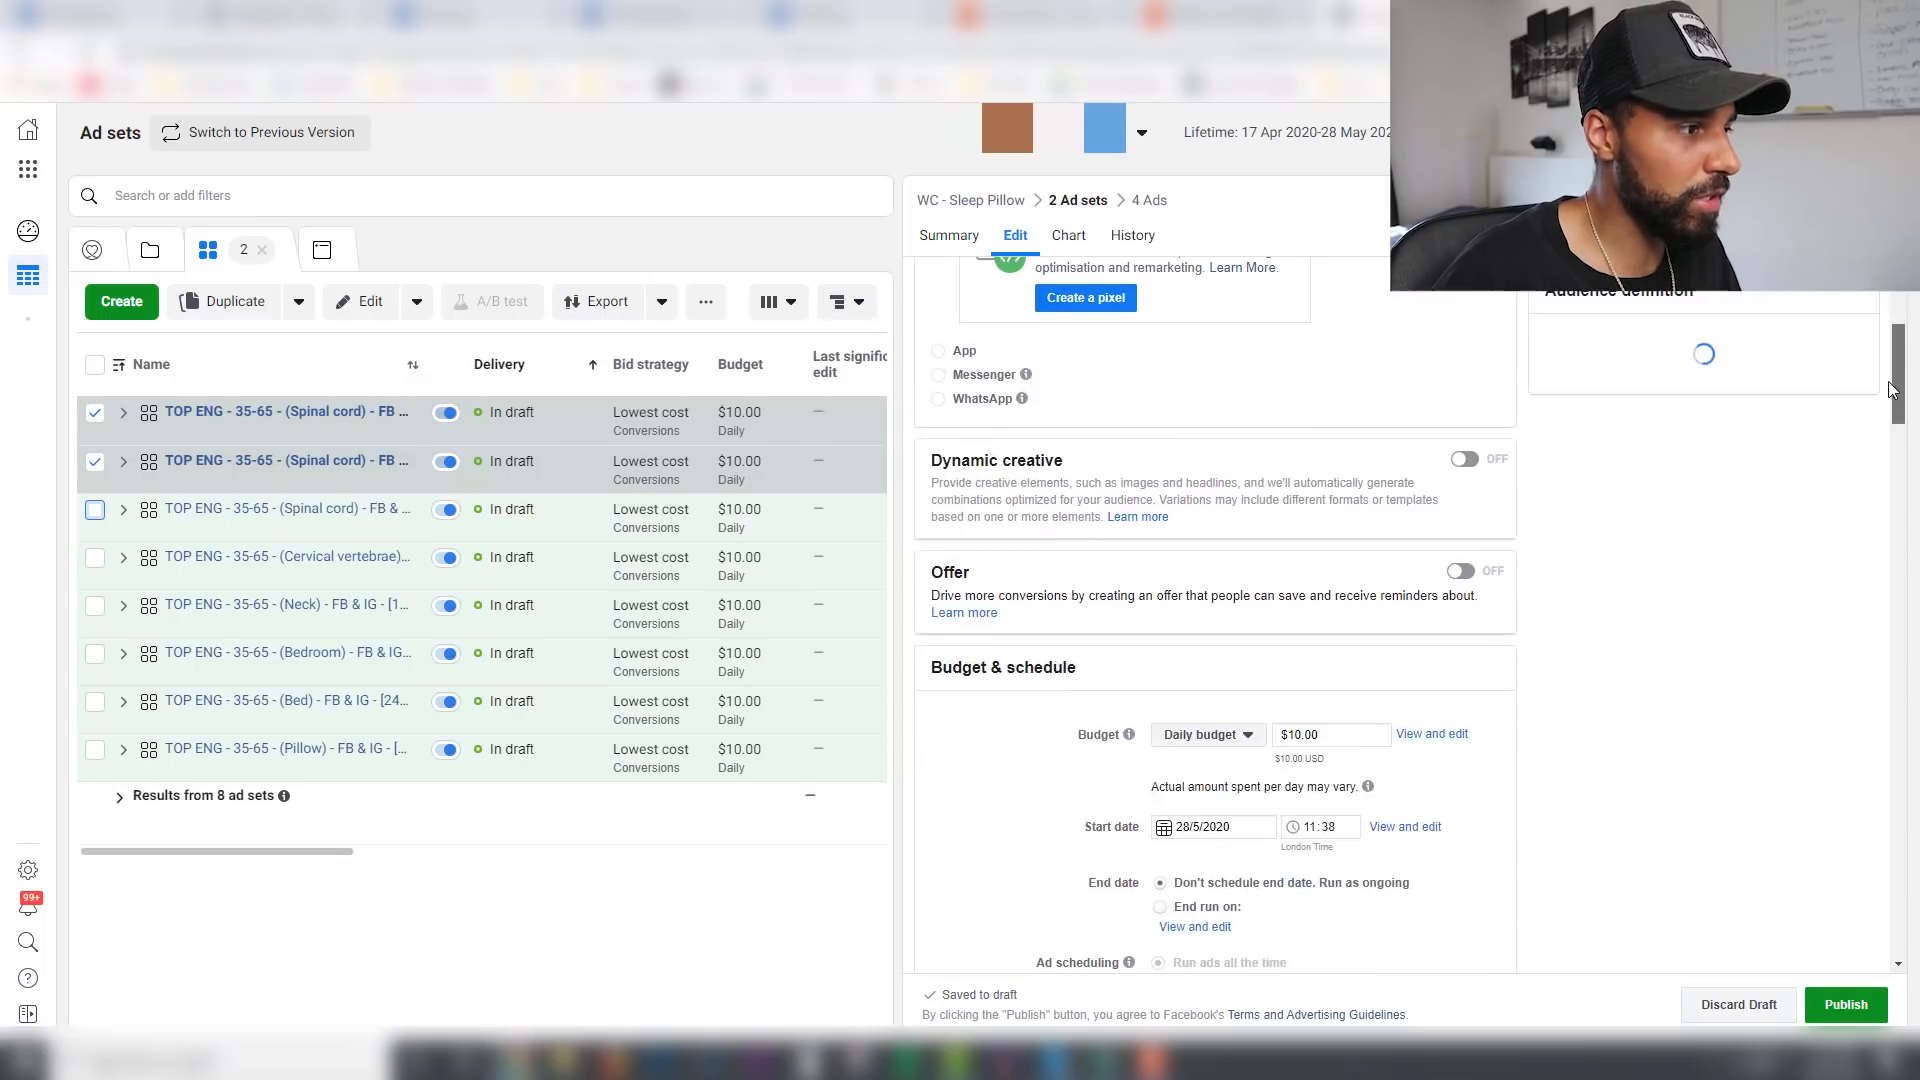
scroll(1880, 505, down, 6)
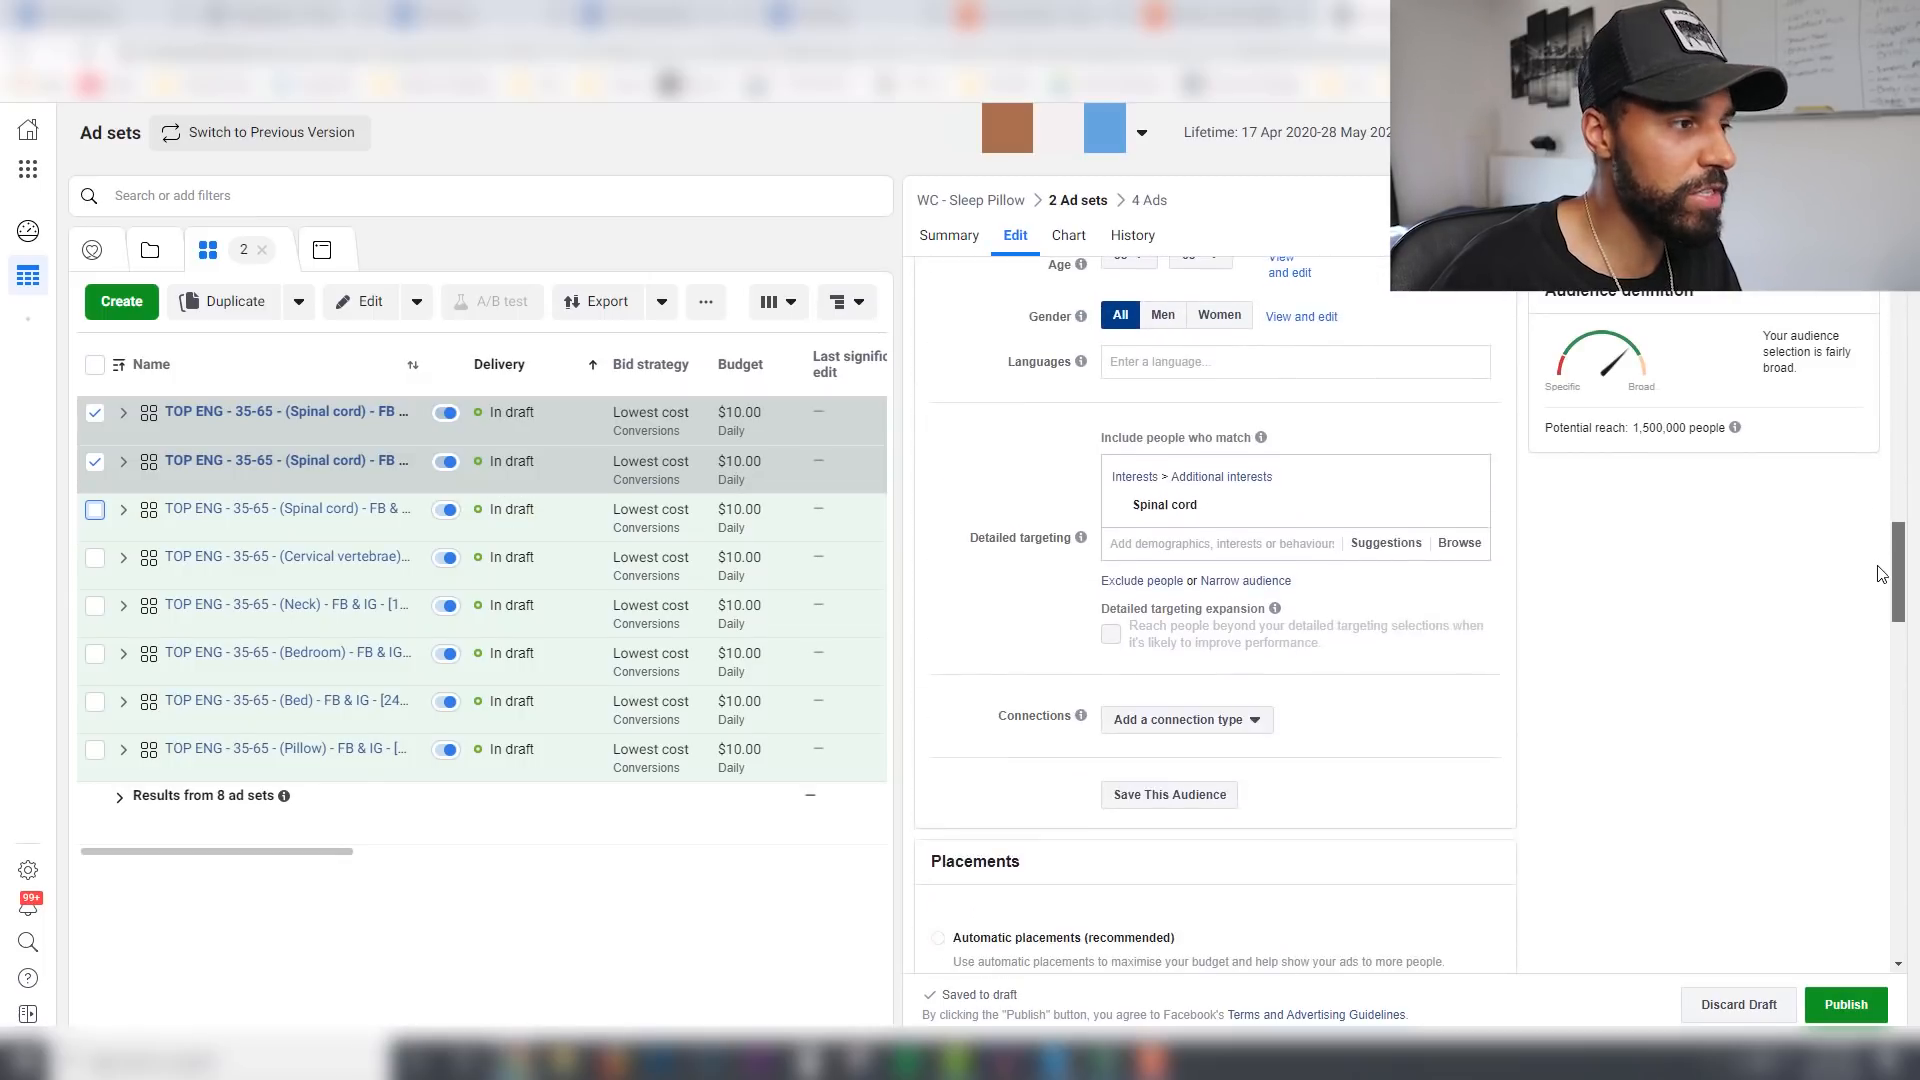
click(1387, 500)
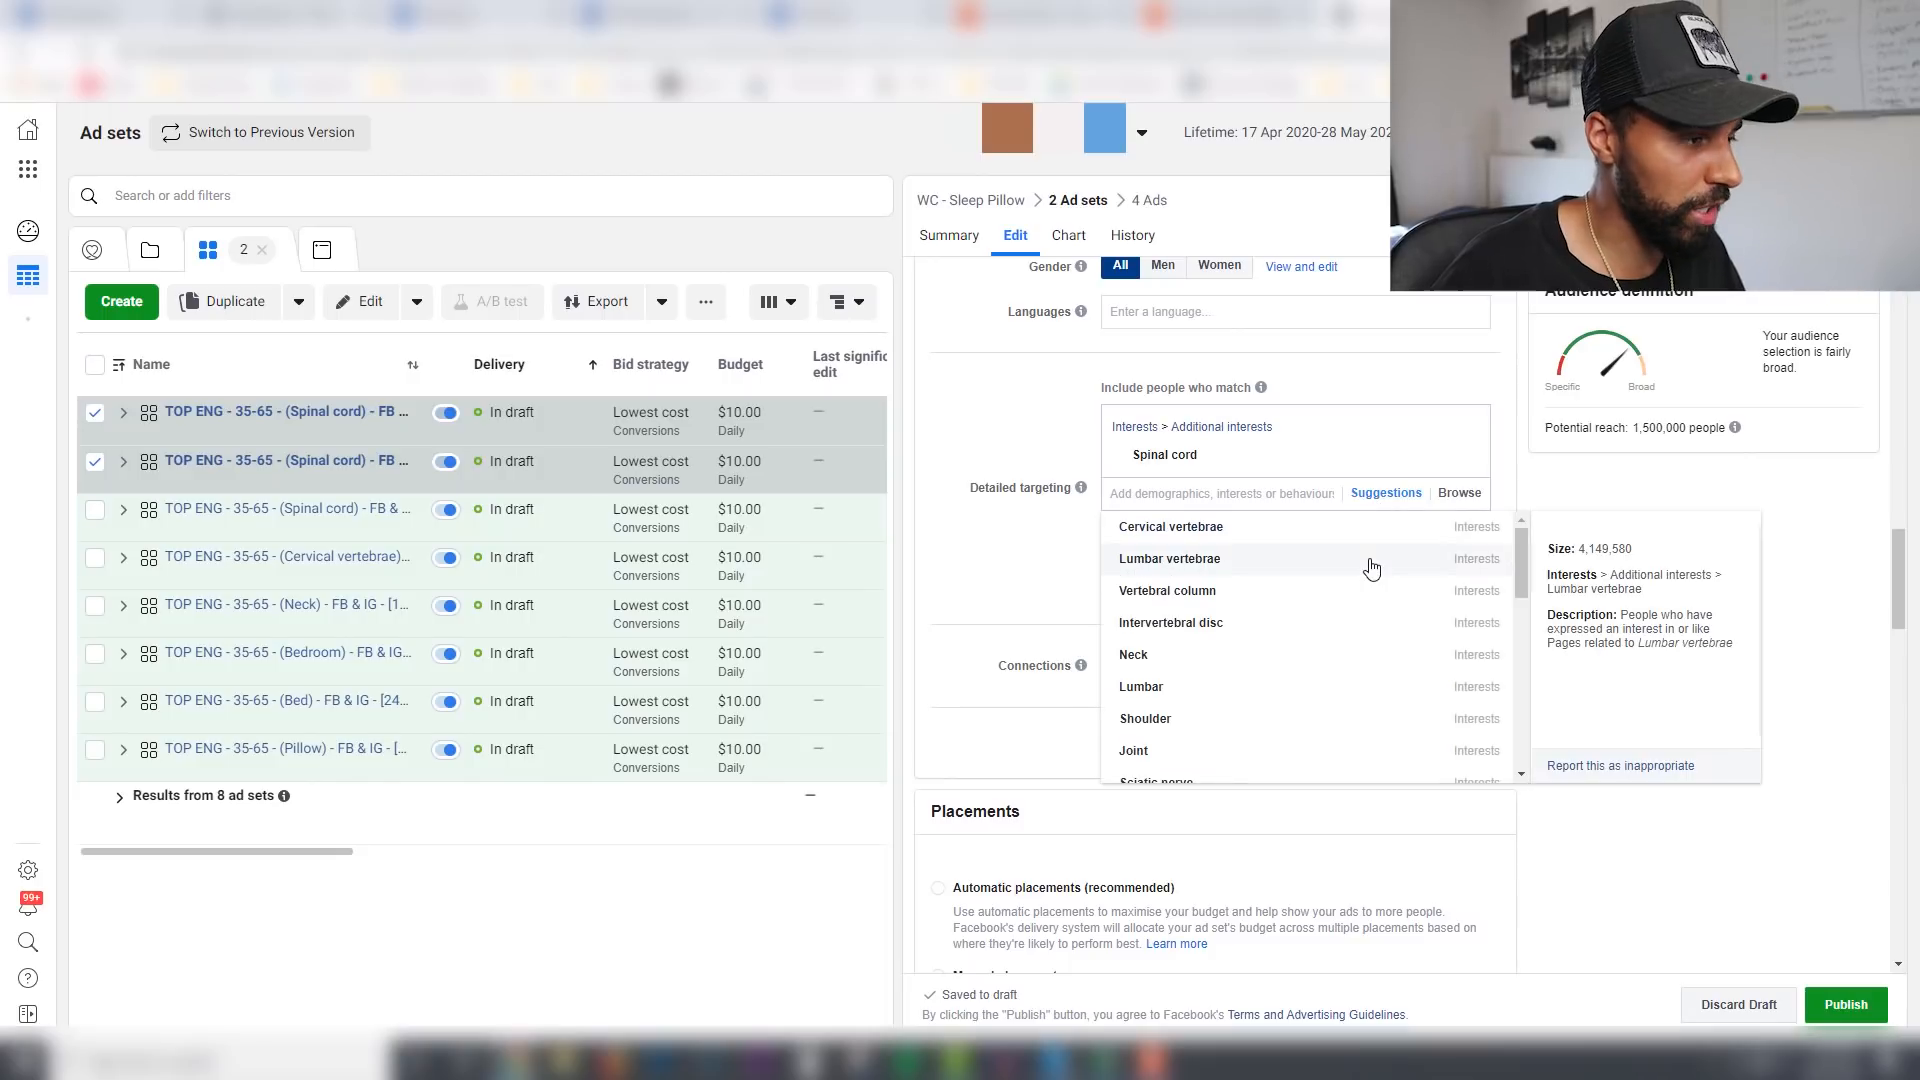
drag(1522, 577, 1509, 640)
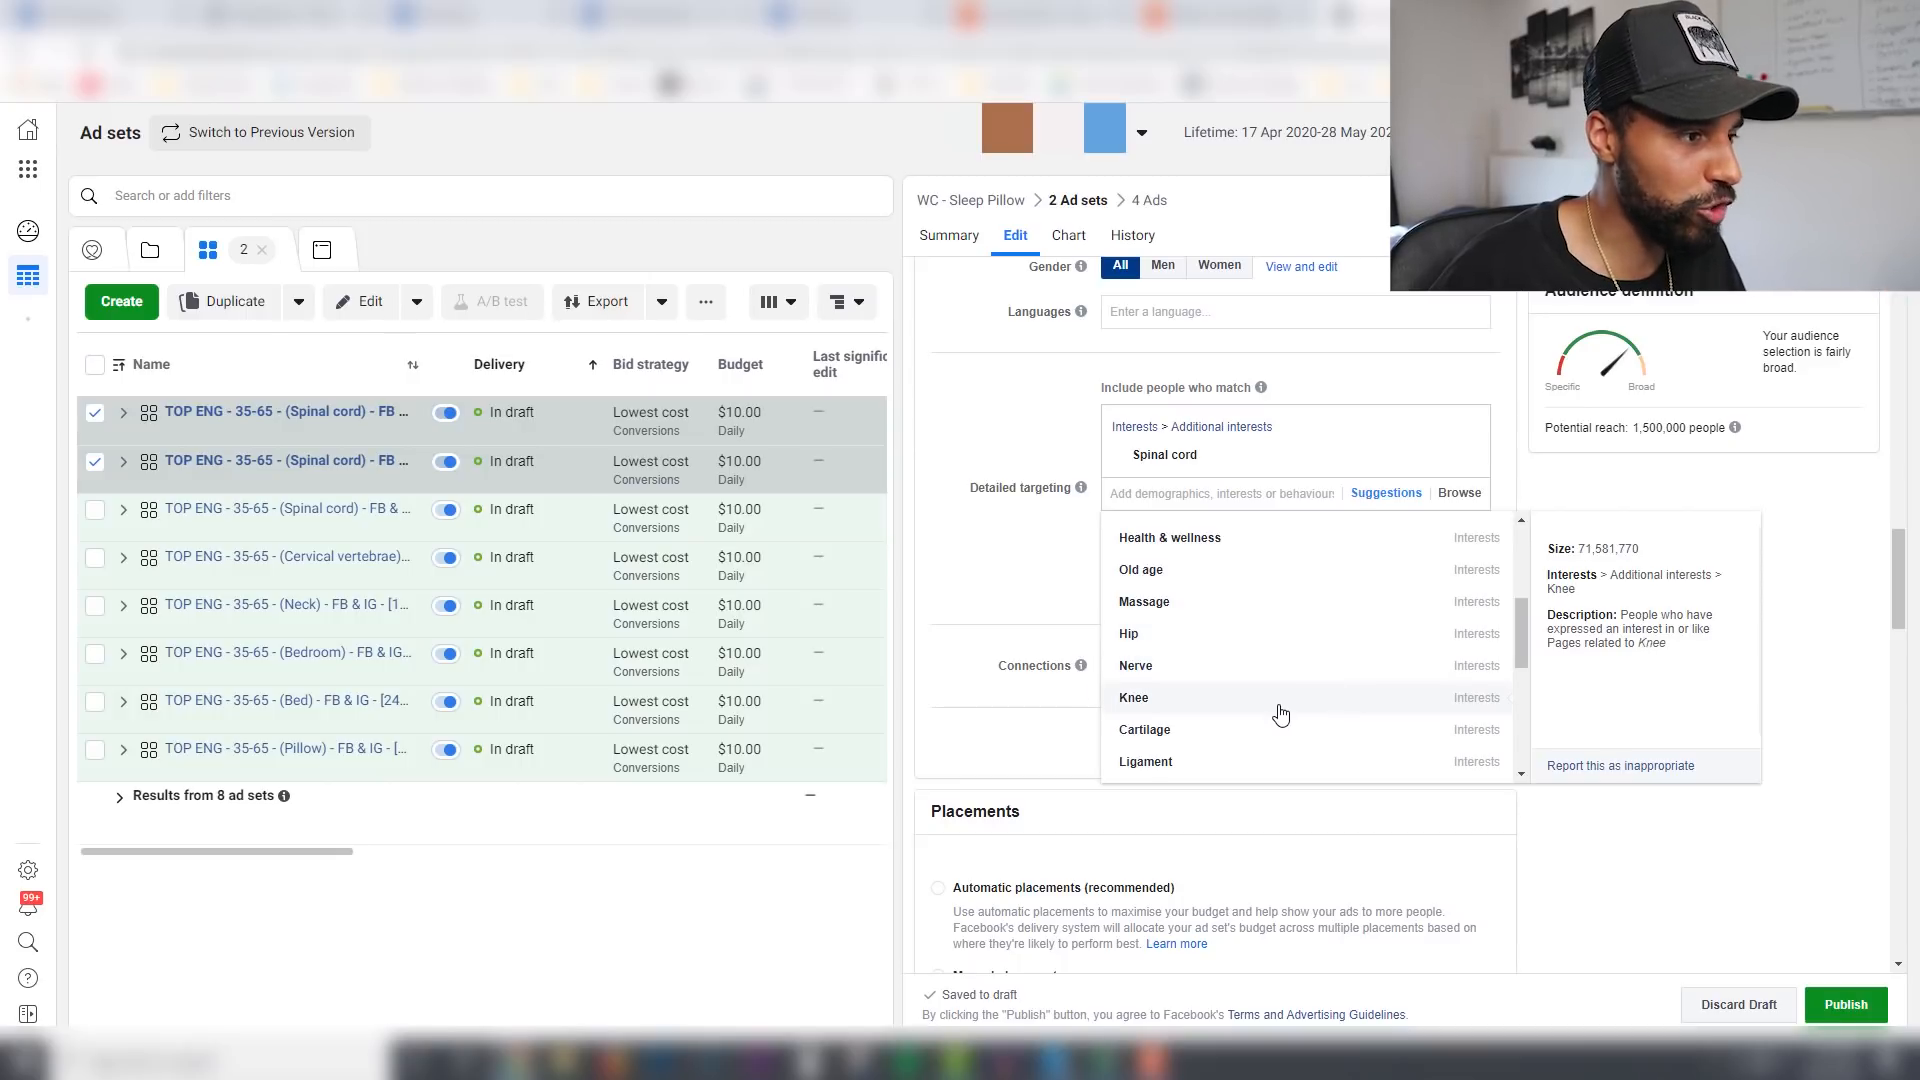
mouse_move(1526, 636)
mouse_down()
mouse_move(1533, 558)
mouse_move(1534, 604)
mouse_up()
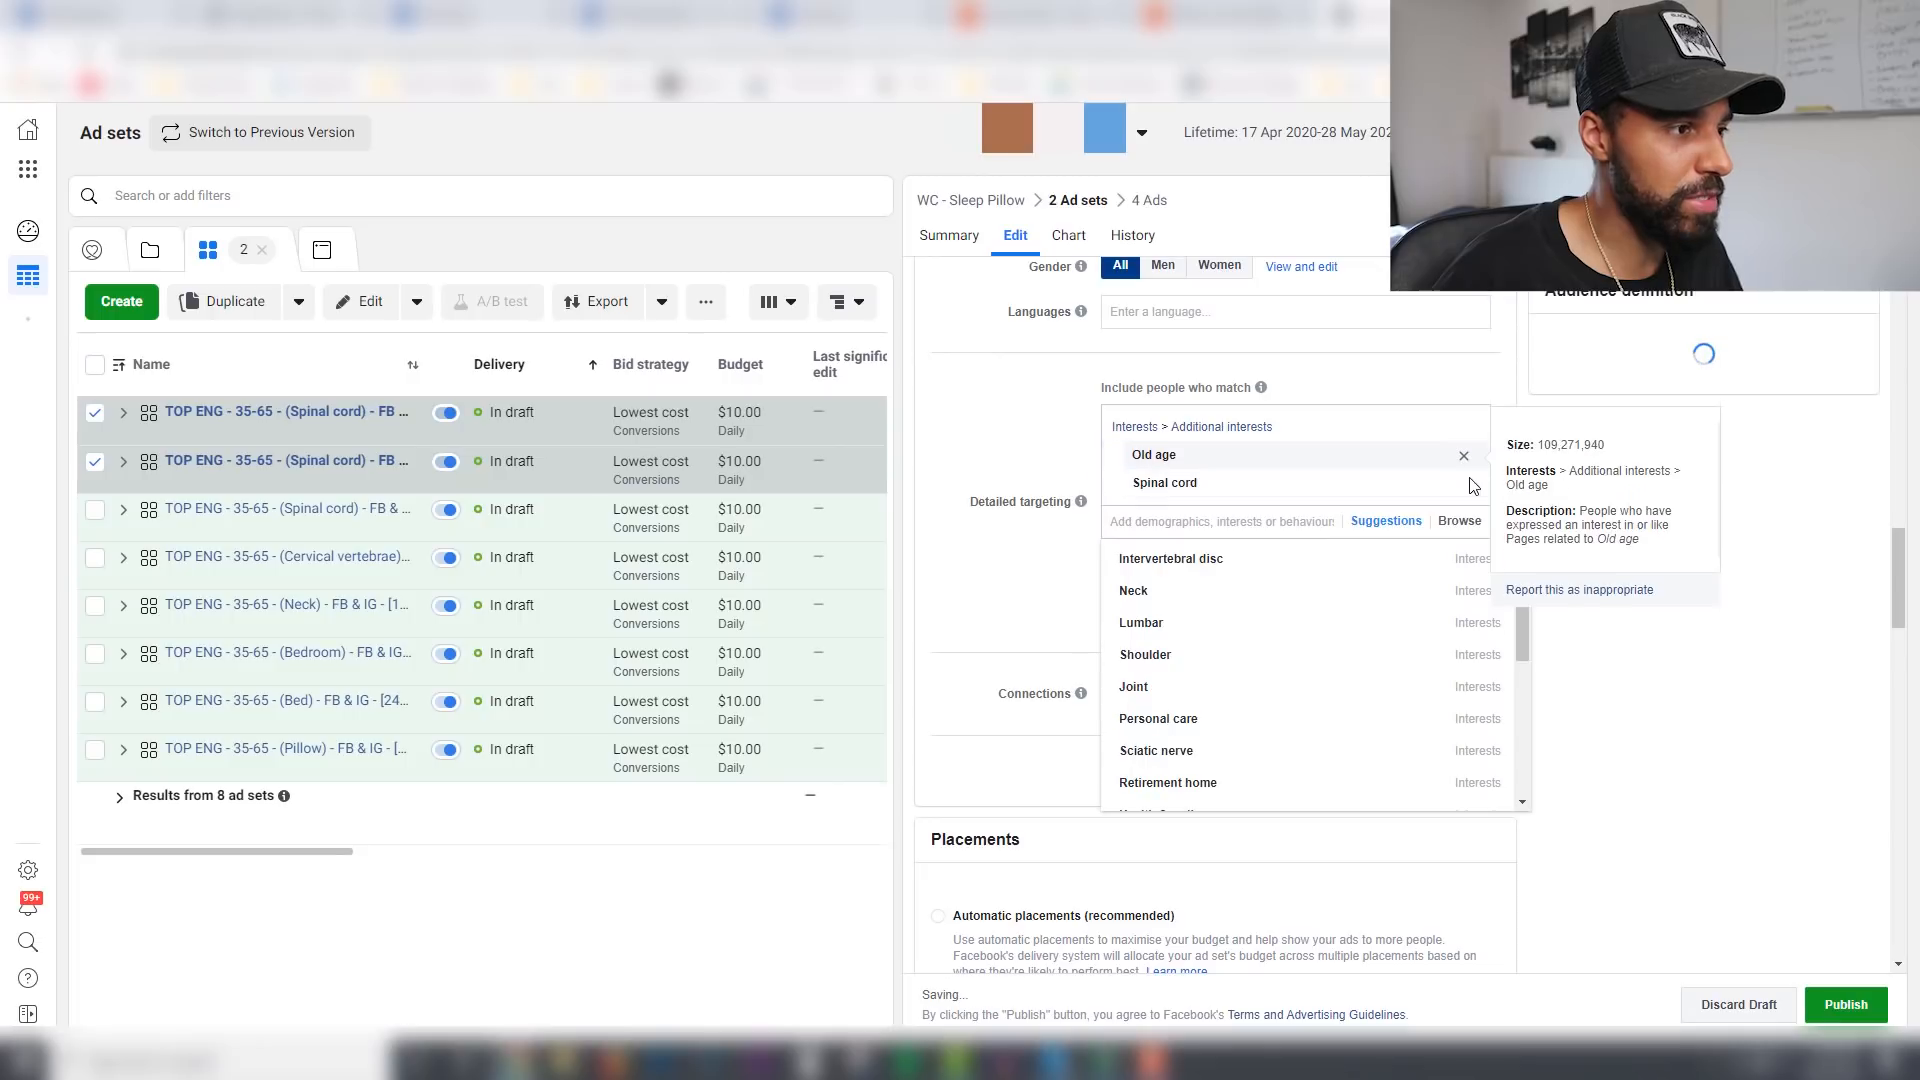
click(1465, 485)
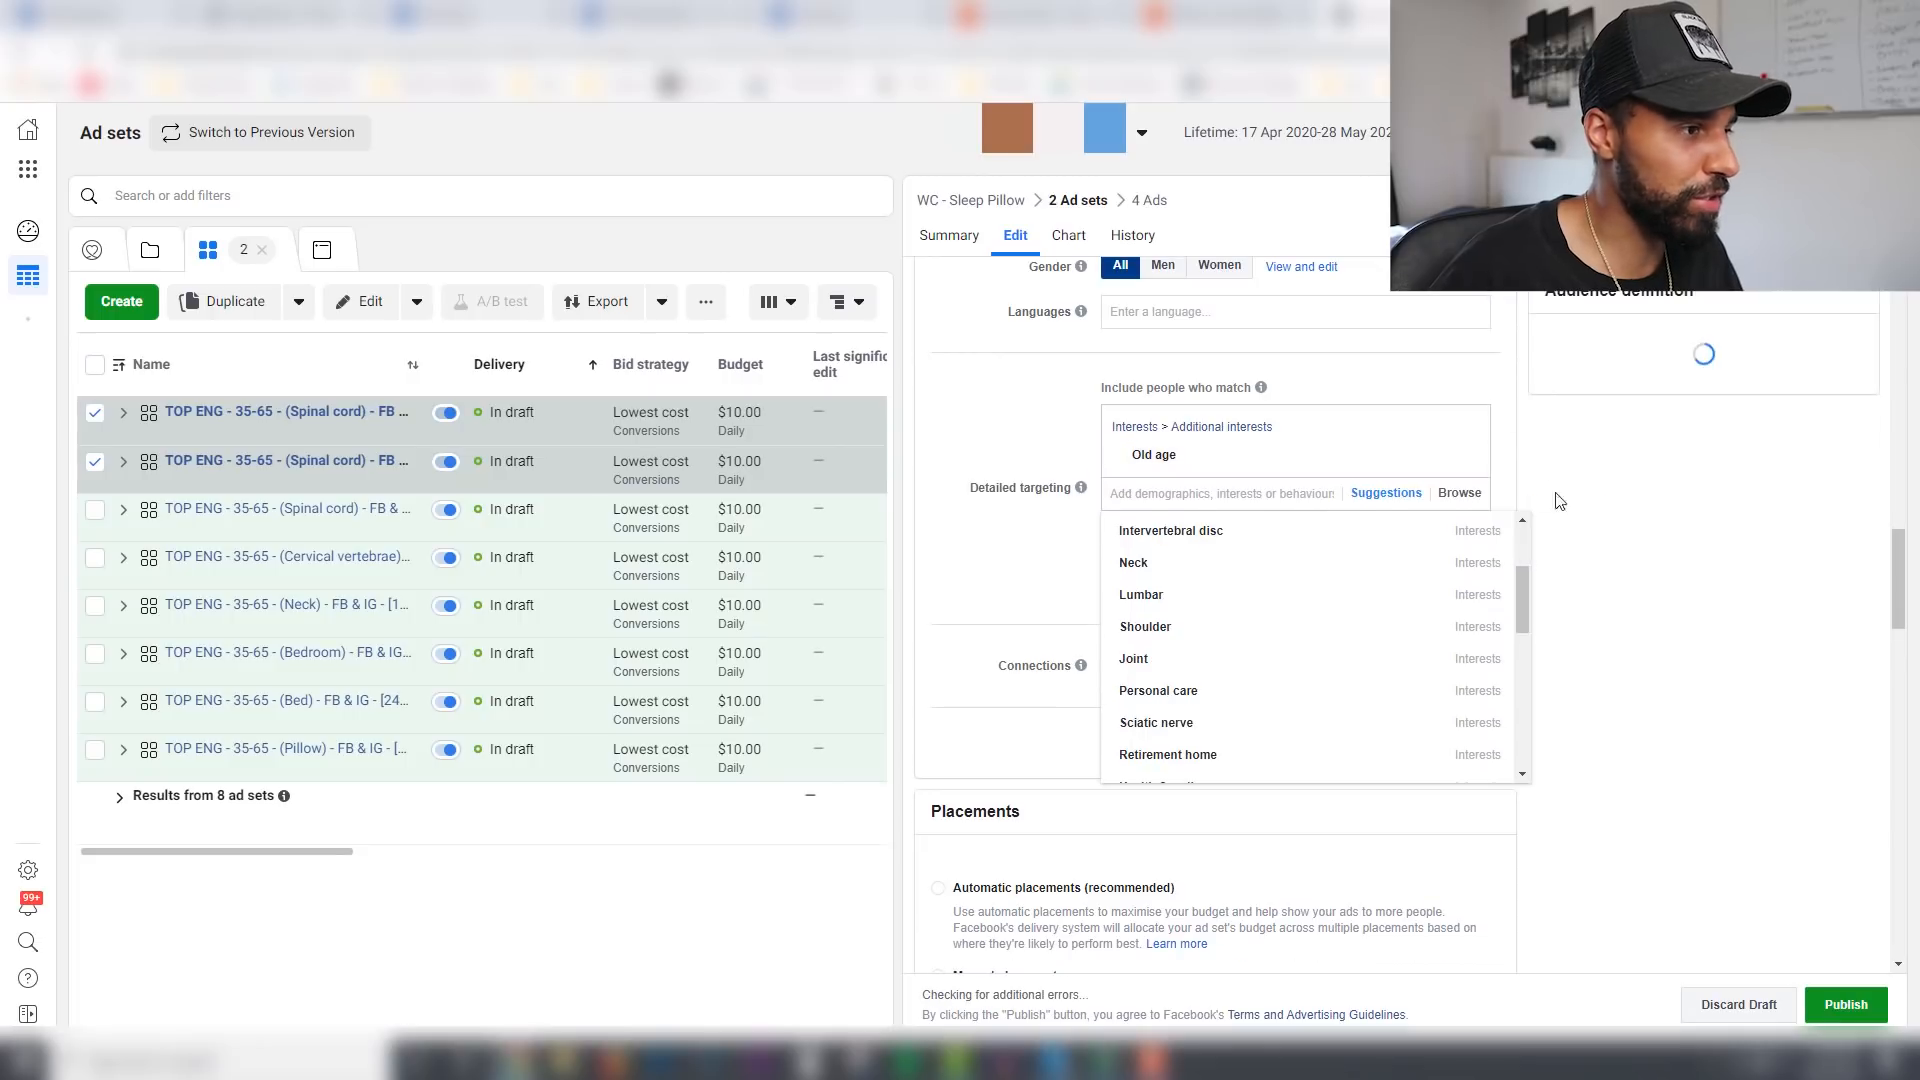
click(1714, 540)
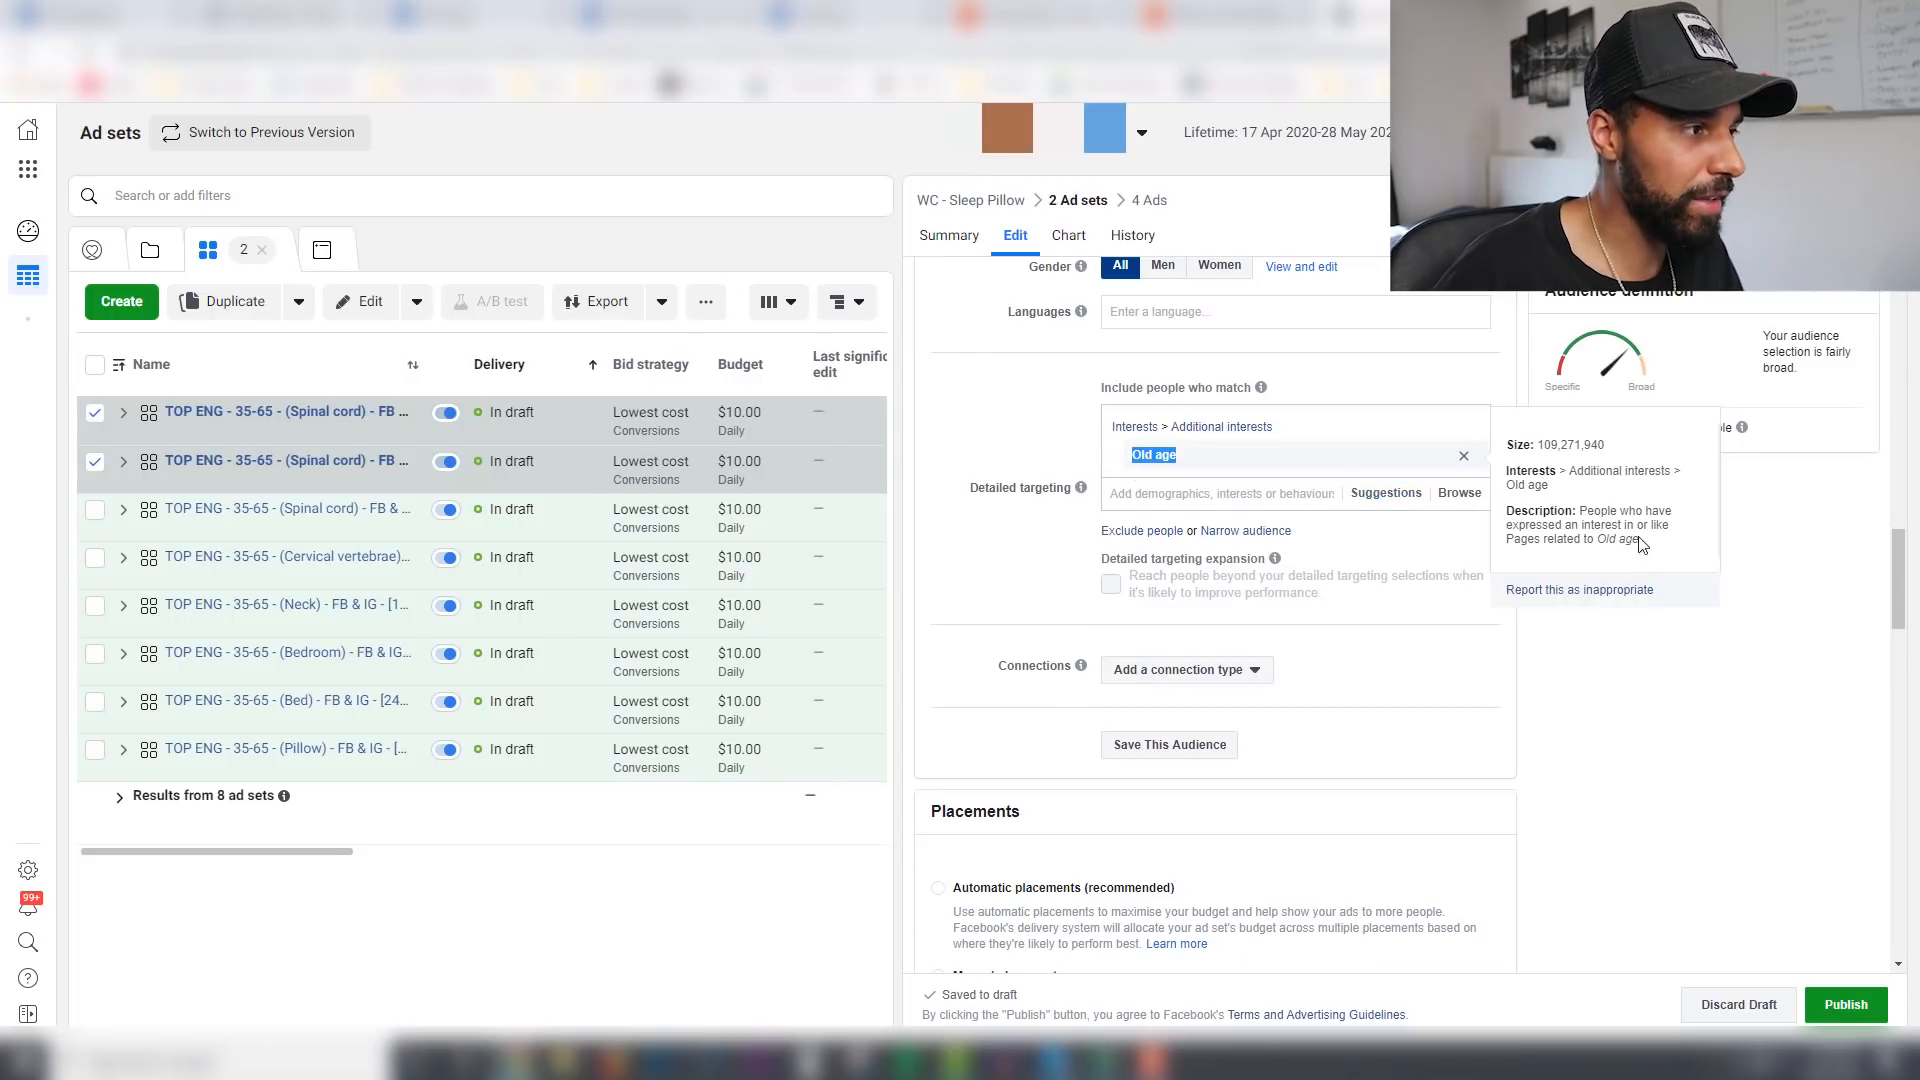
Step: Rename the two selected ad sets to "TOP ENG - 35-65 - (Old age) - FB & IG - [25M]"
key(ctrl+a)
key(ctrl+c)
click(1660, 545)
drag(1201, 457, 1133, 460)
click(1843, 584)
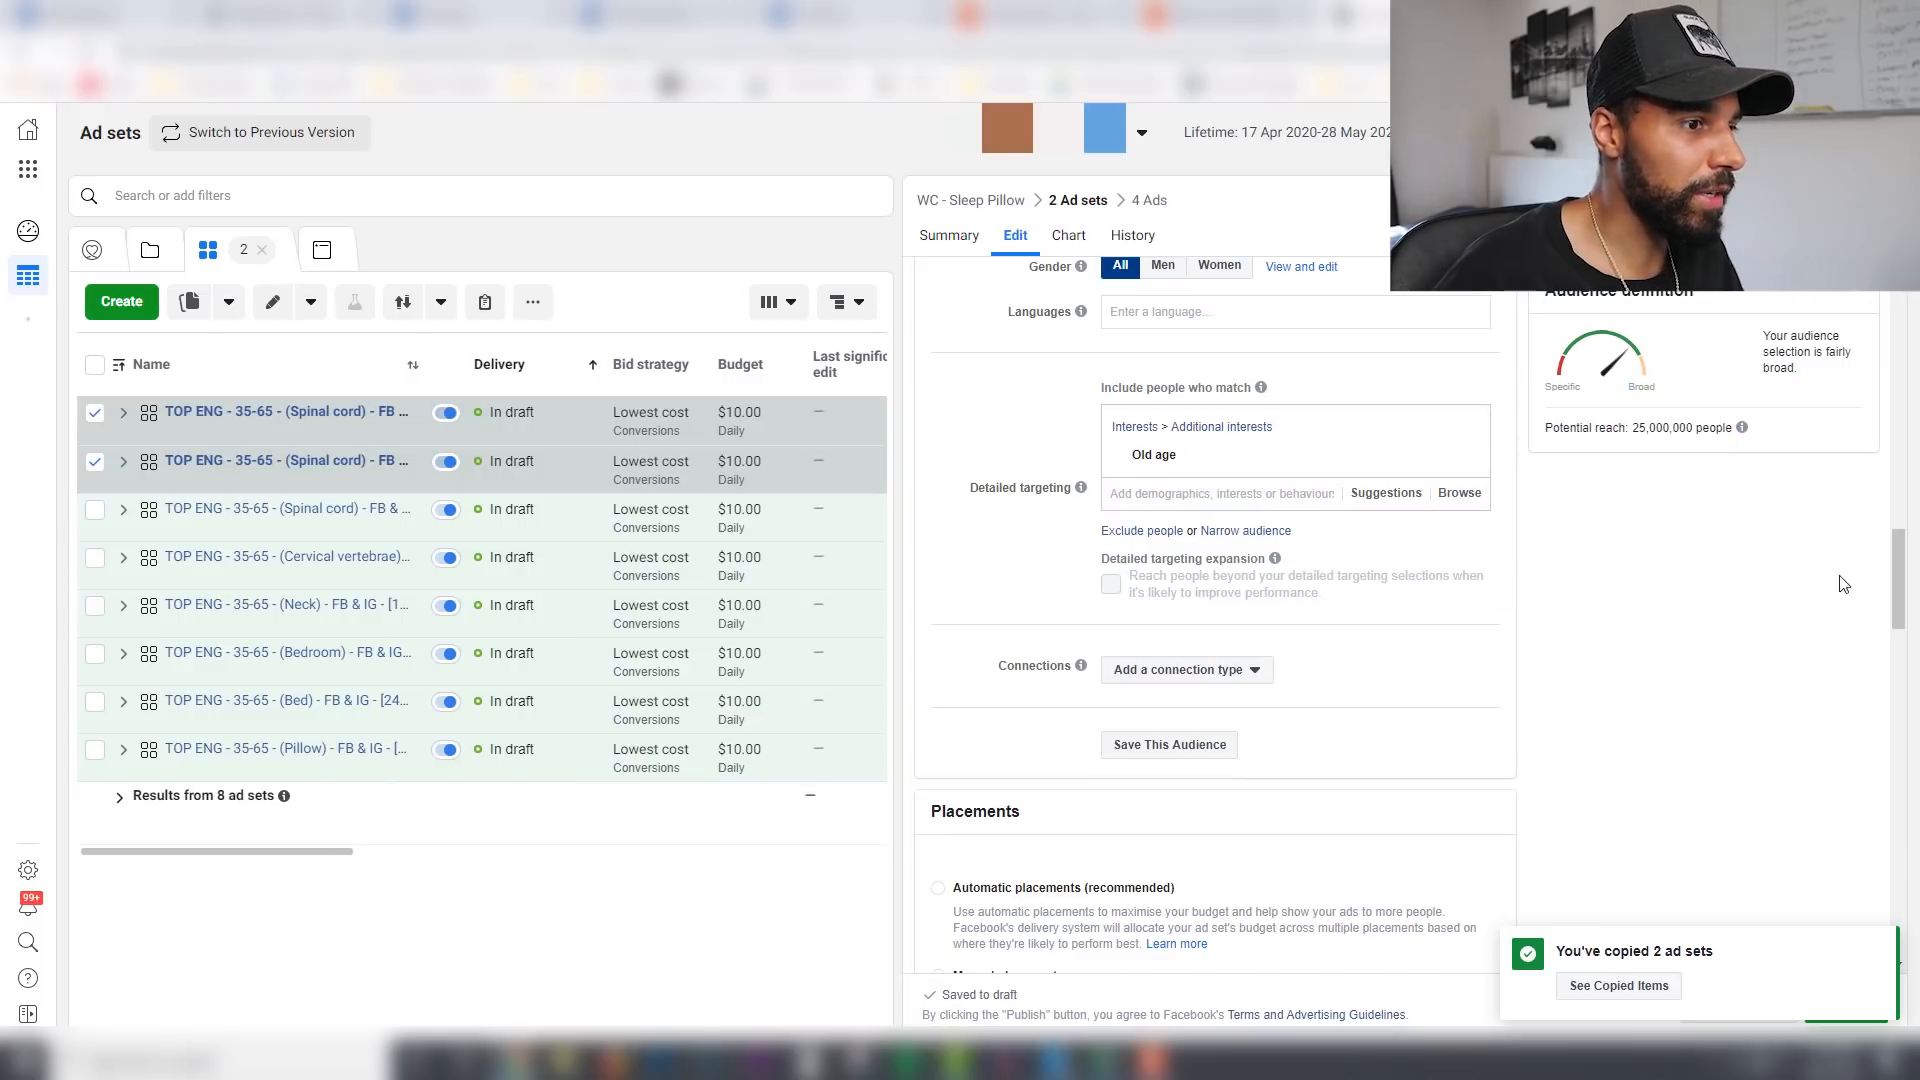
drag(1897, 584, 1893, 305)
drag(1128, 342, 1068, 342)
key(ctrl+v)
text())
click(1204, 341)
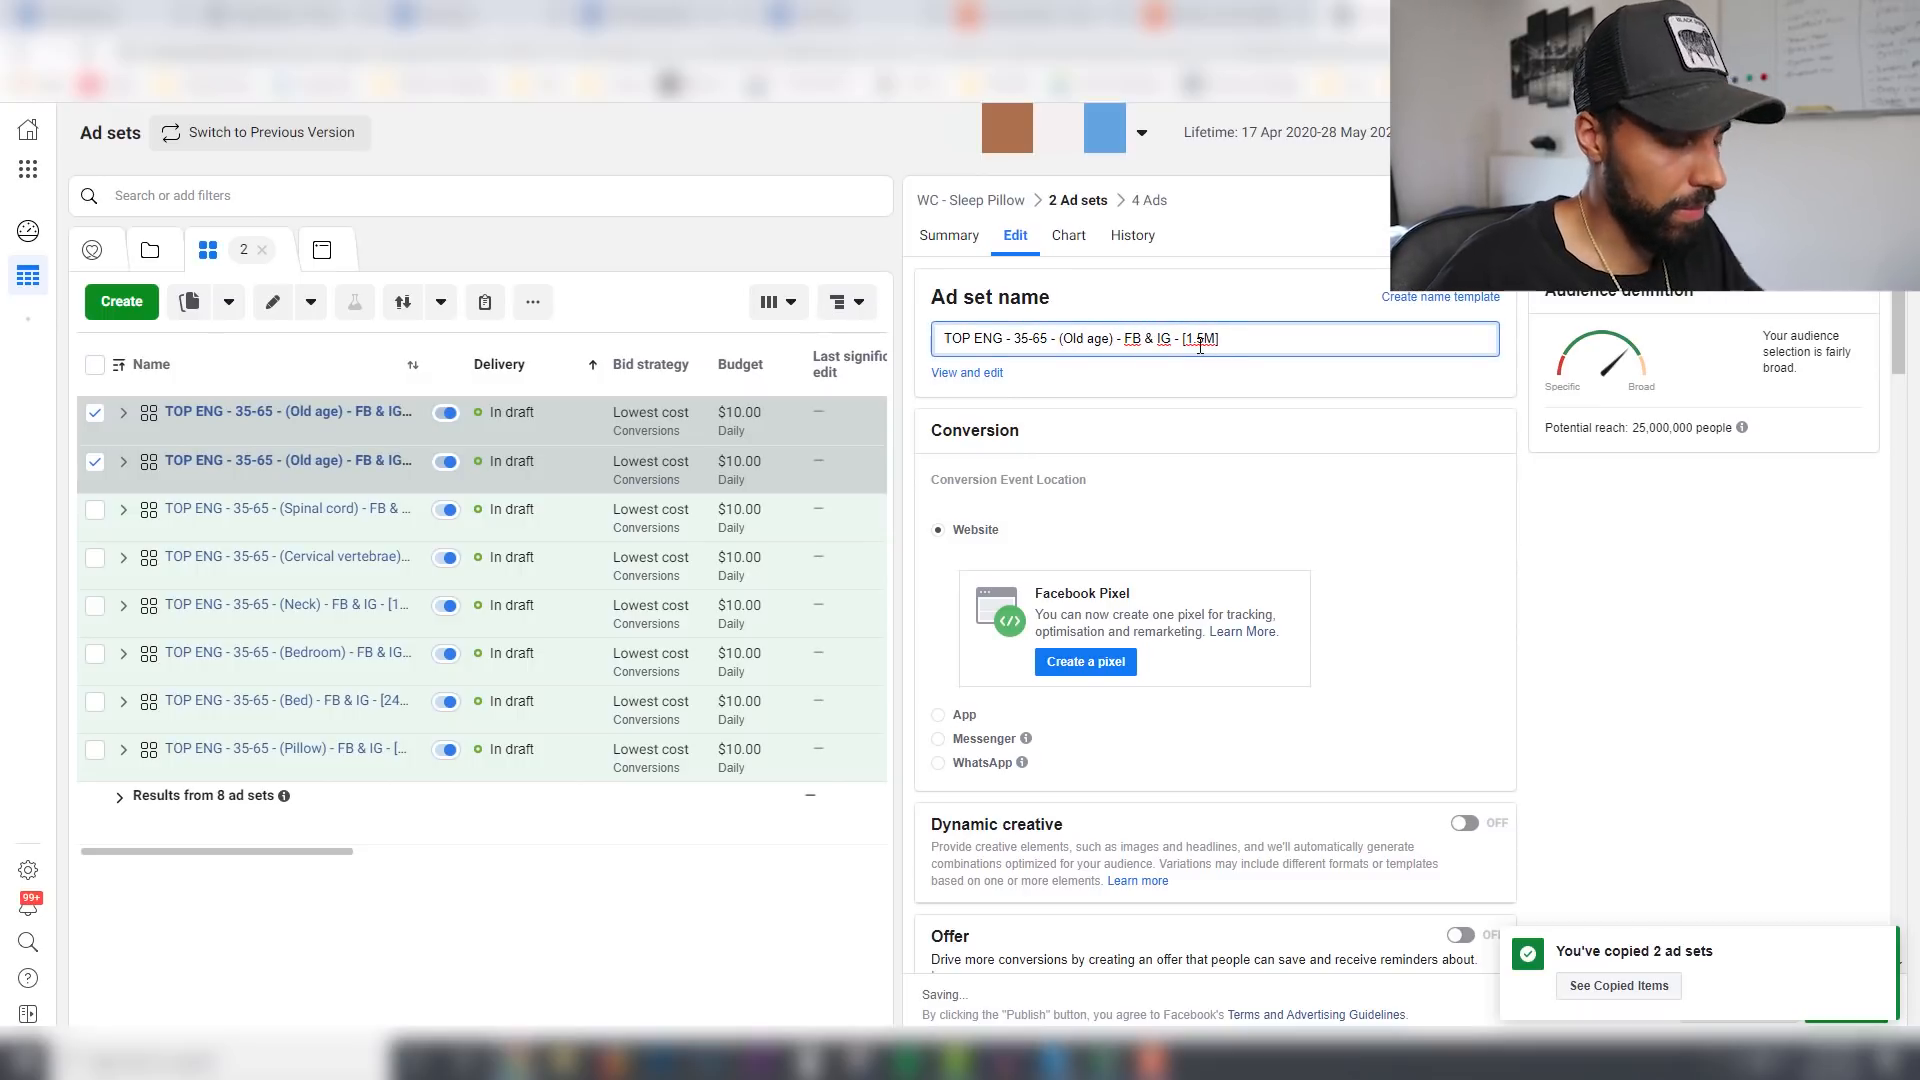
key(BackSpace)
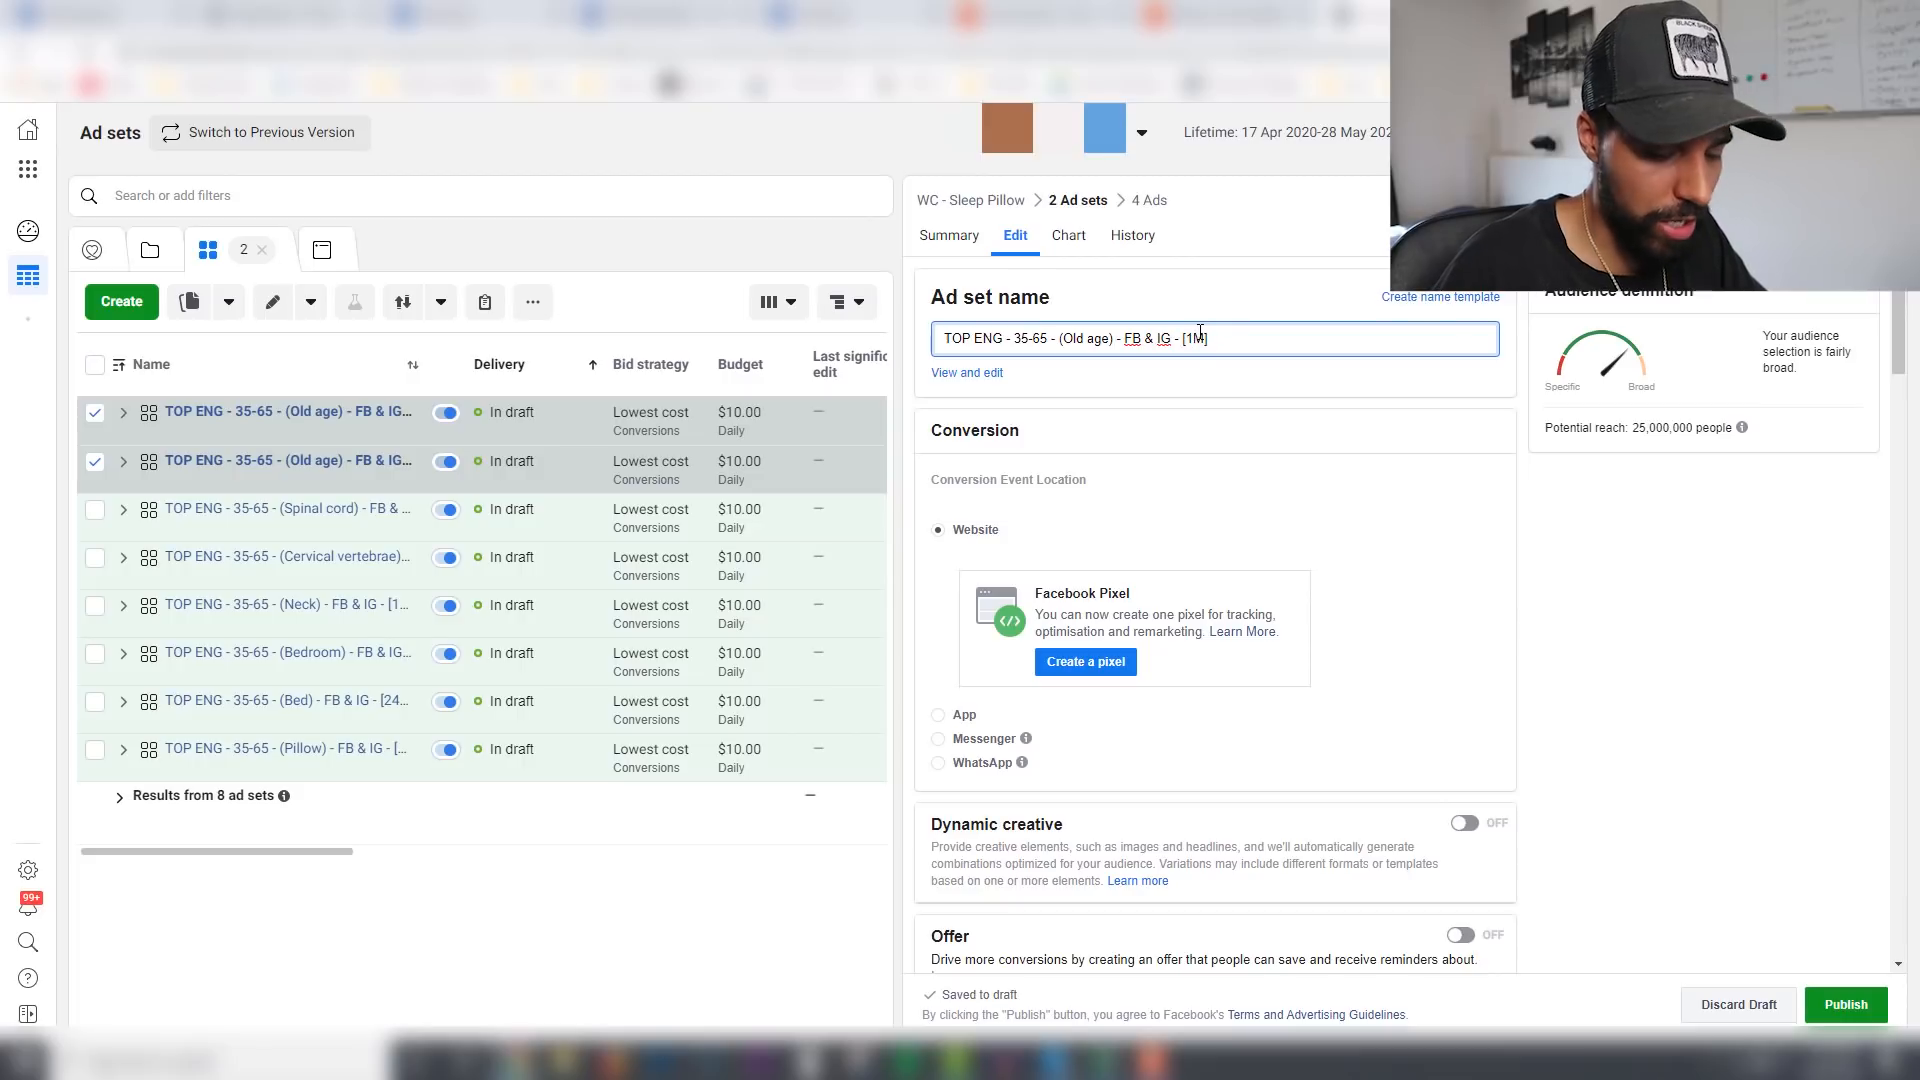
click(1682, 630)
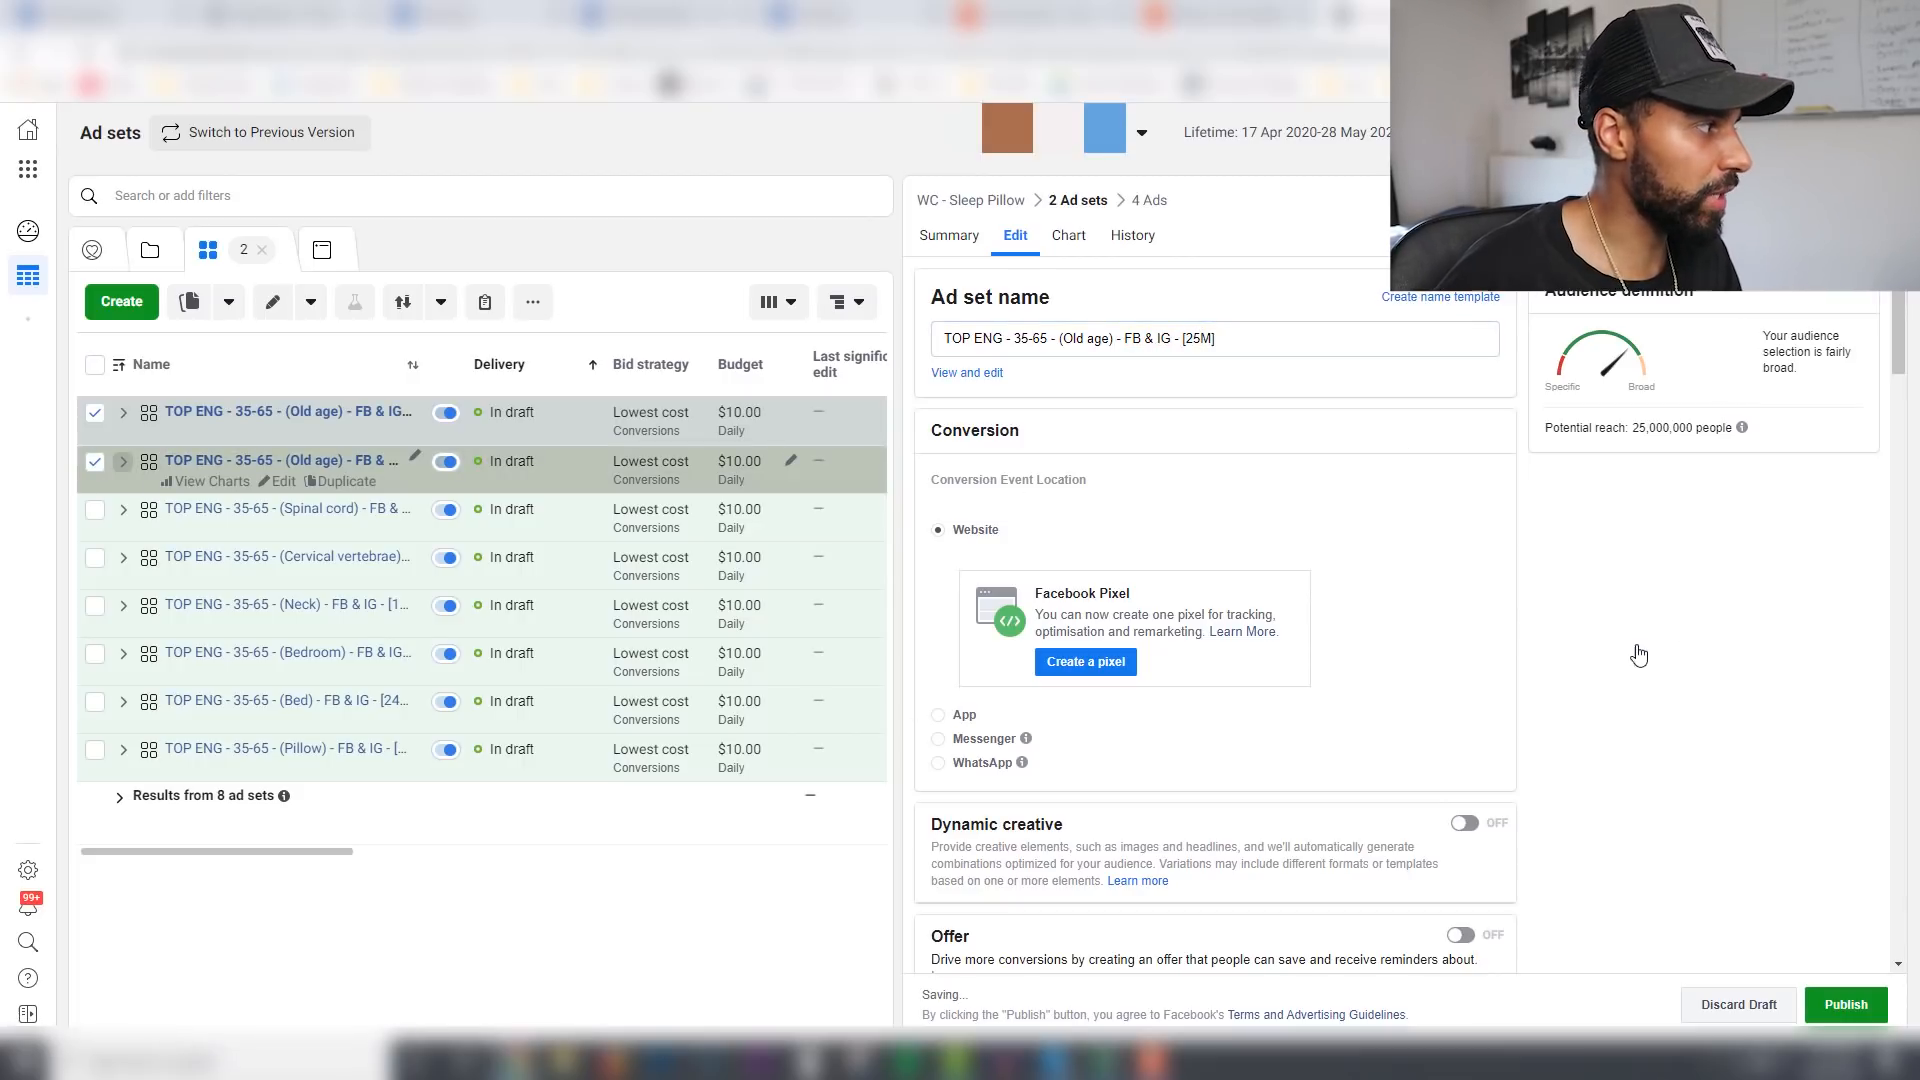
Step: Leave the lower Old age ad set out of the selection and replace the interest with Sleep in the uppermost one, using Pillow's suggestions
scroll(1640, 654, down, 10)
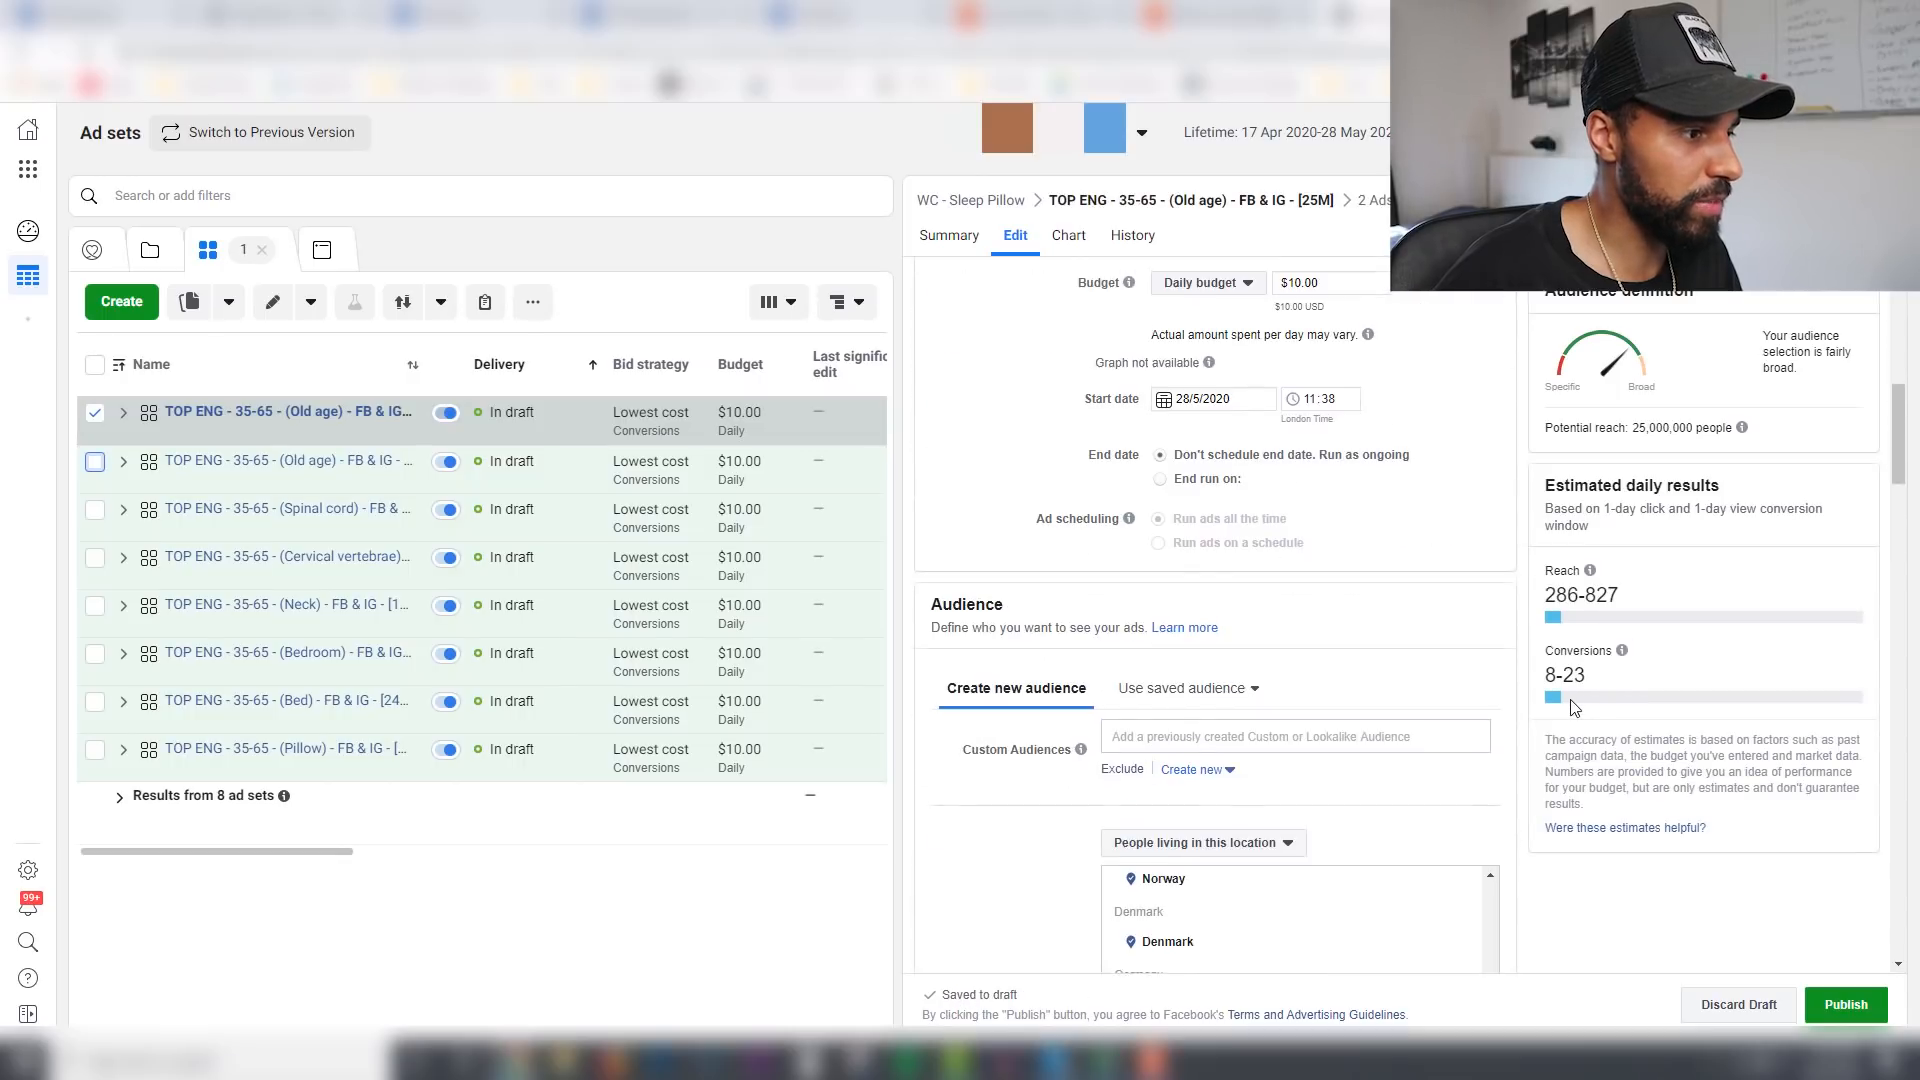
click(1200, 690)
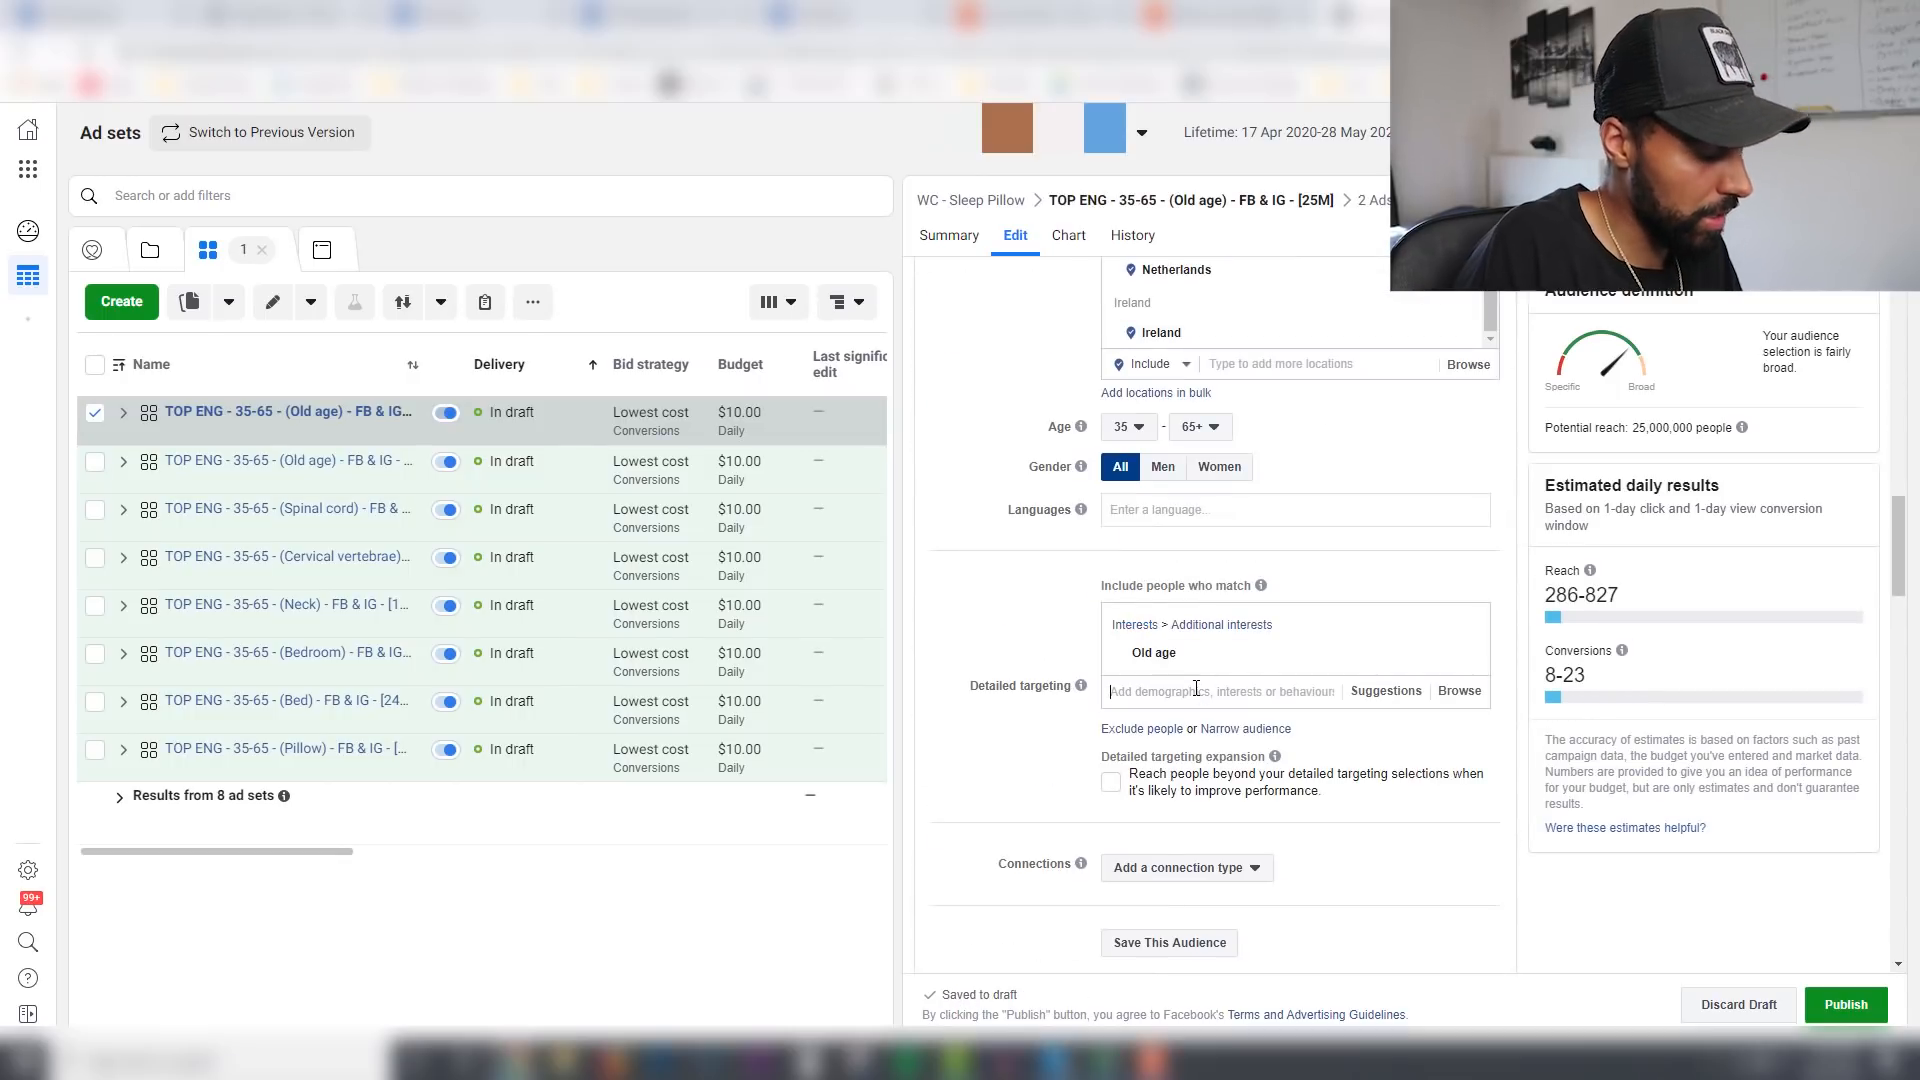
text(pillow)
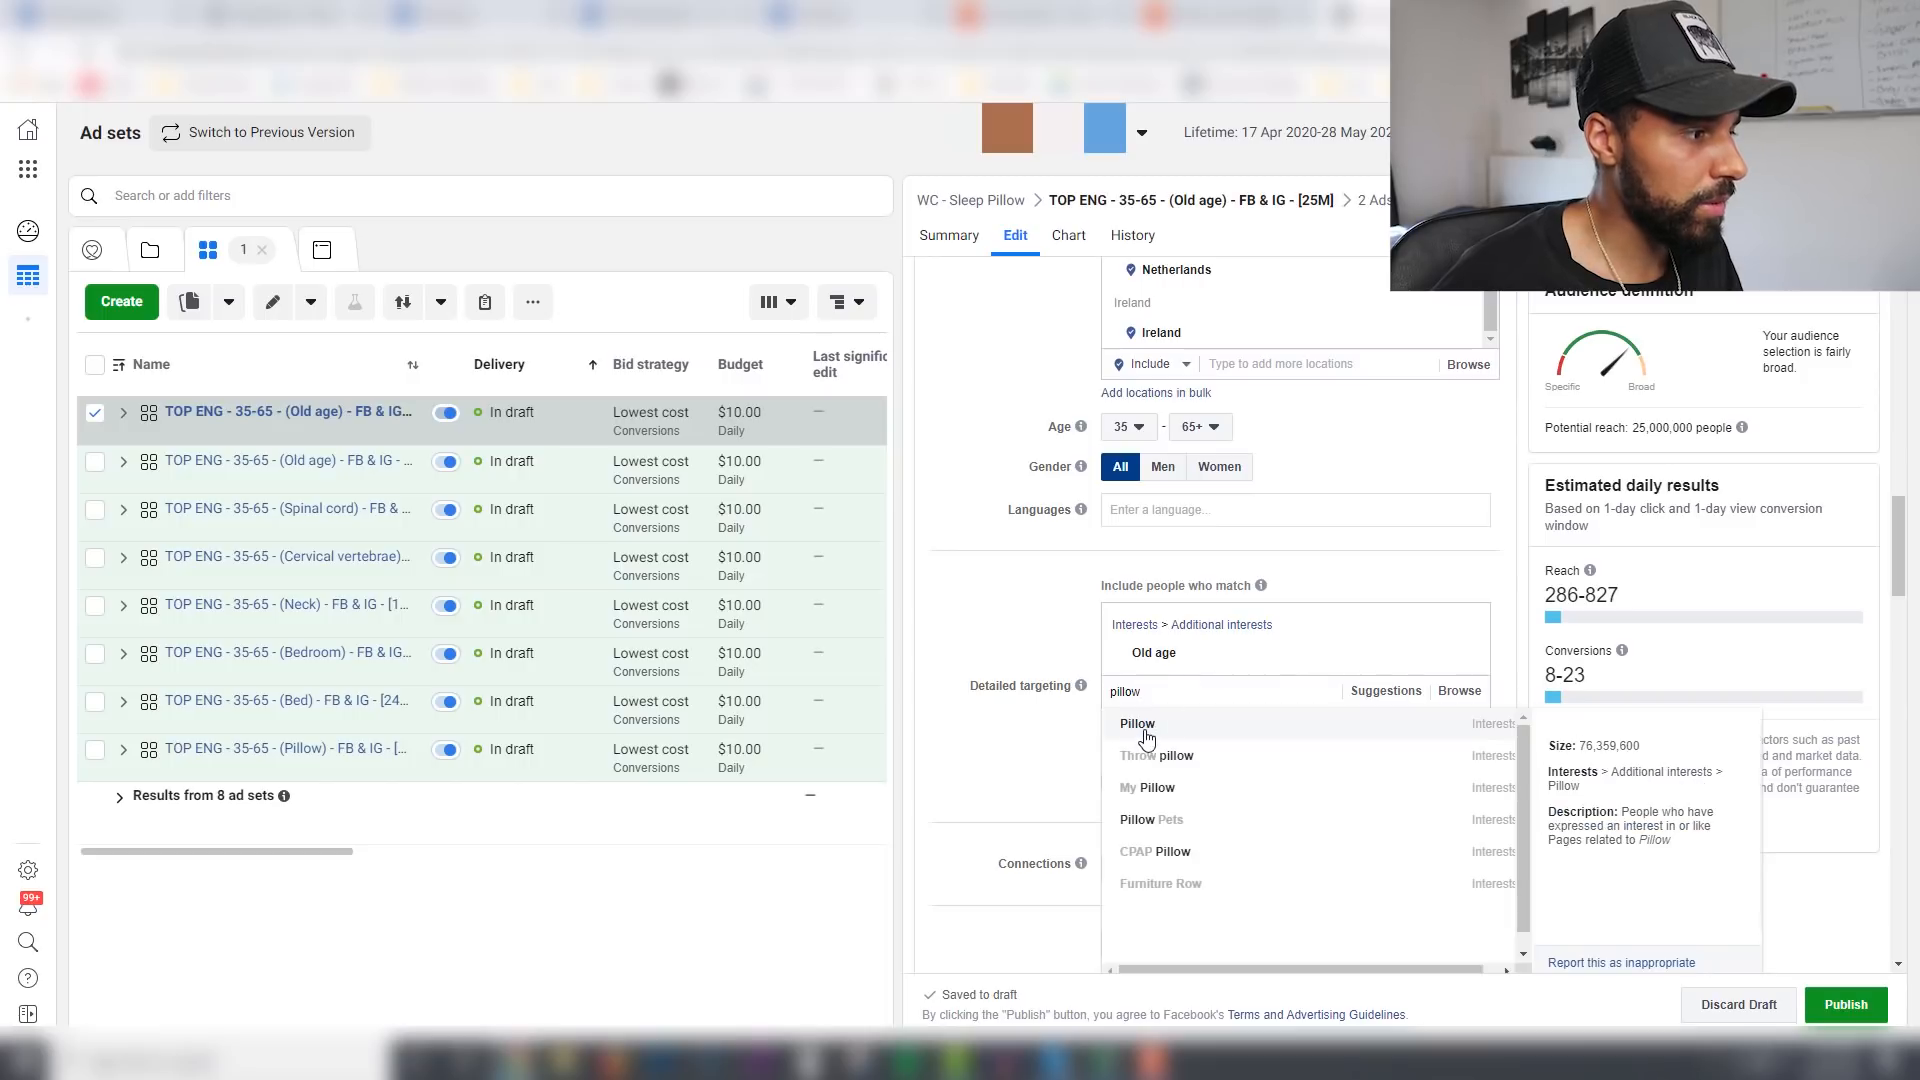
click(1227, 723)
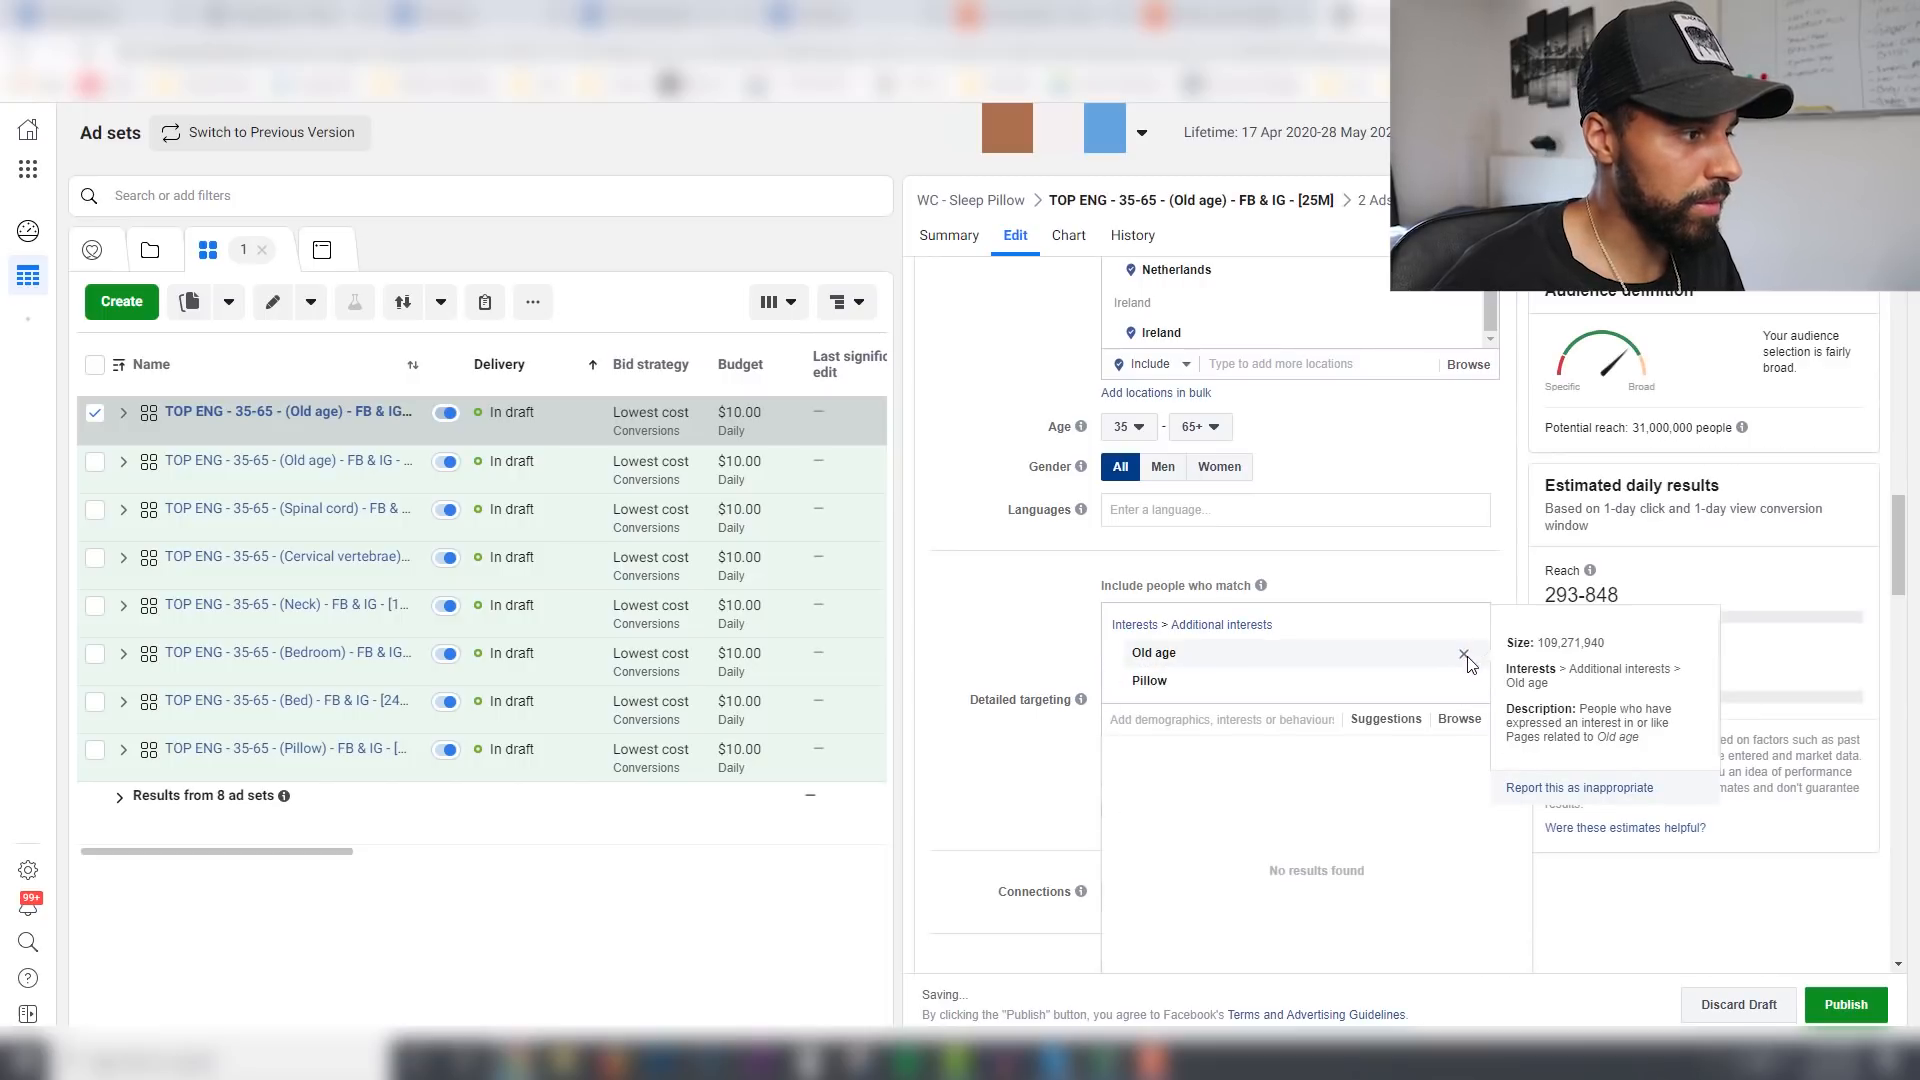
click(1464, 655)
click(1386, 690)
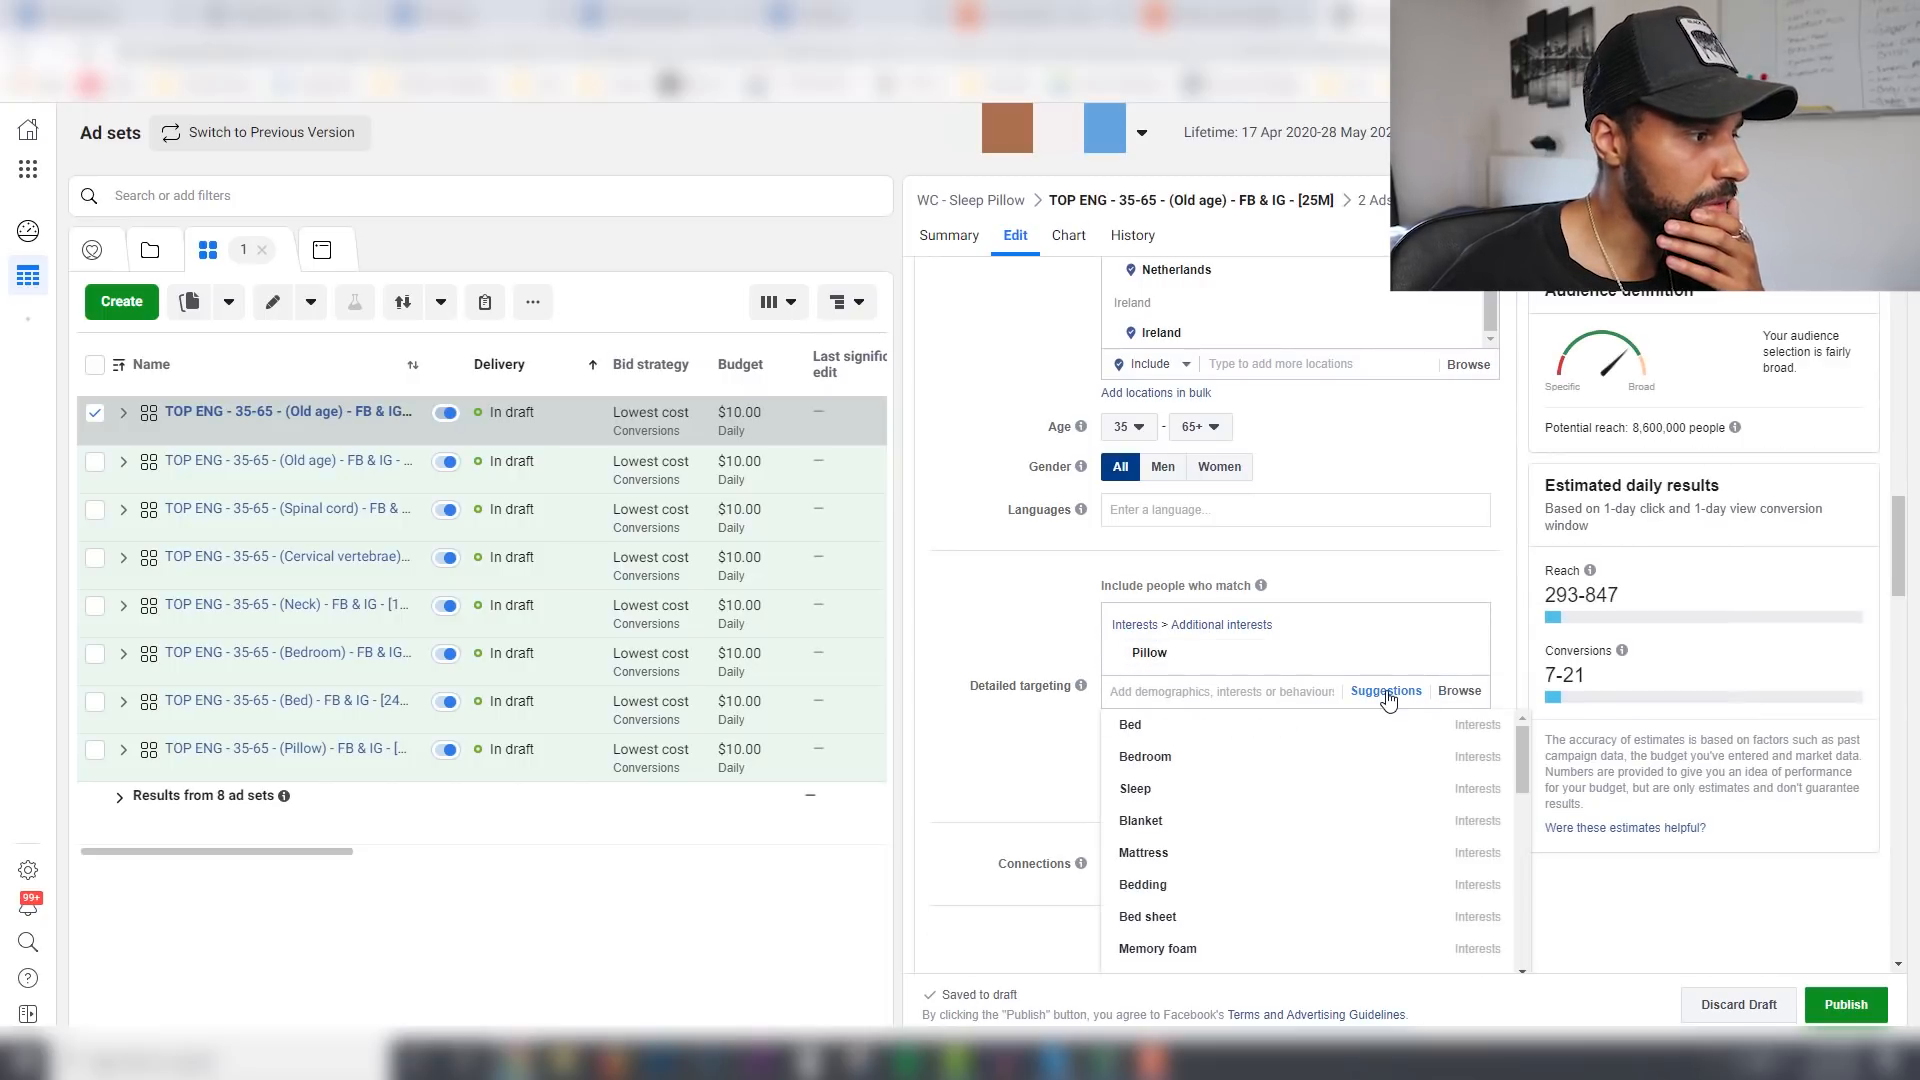
scroll(1520, 752, down, 1)
click(1162, 767)
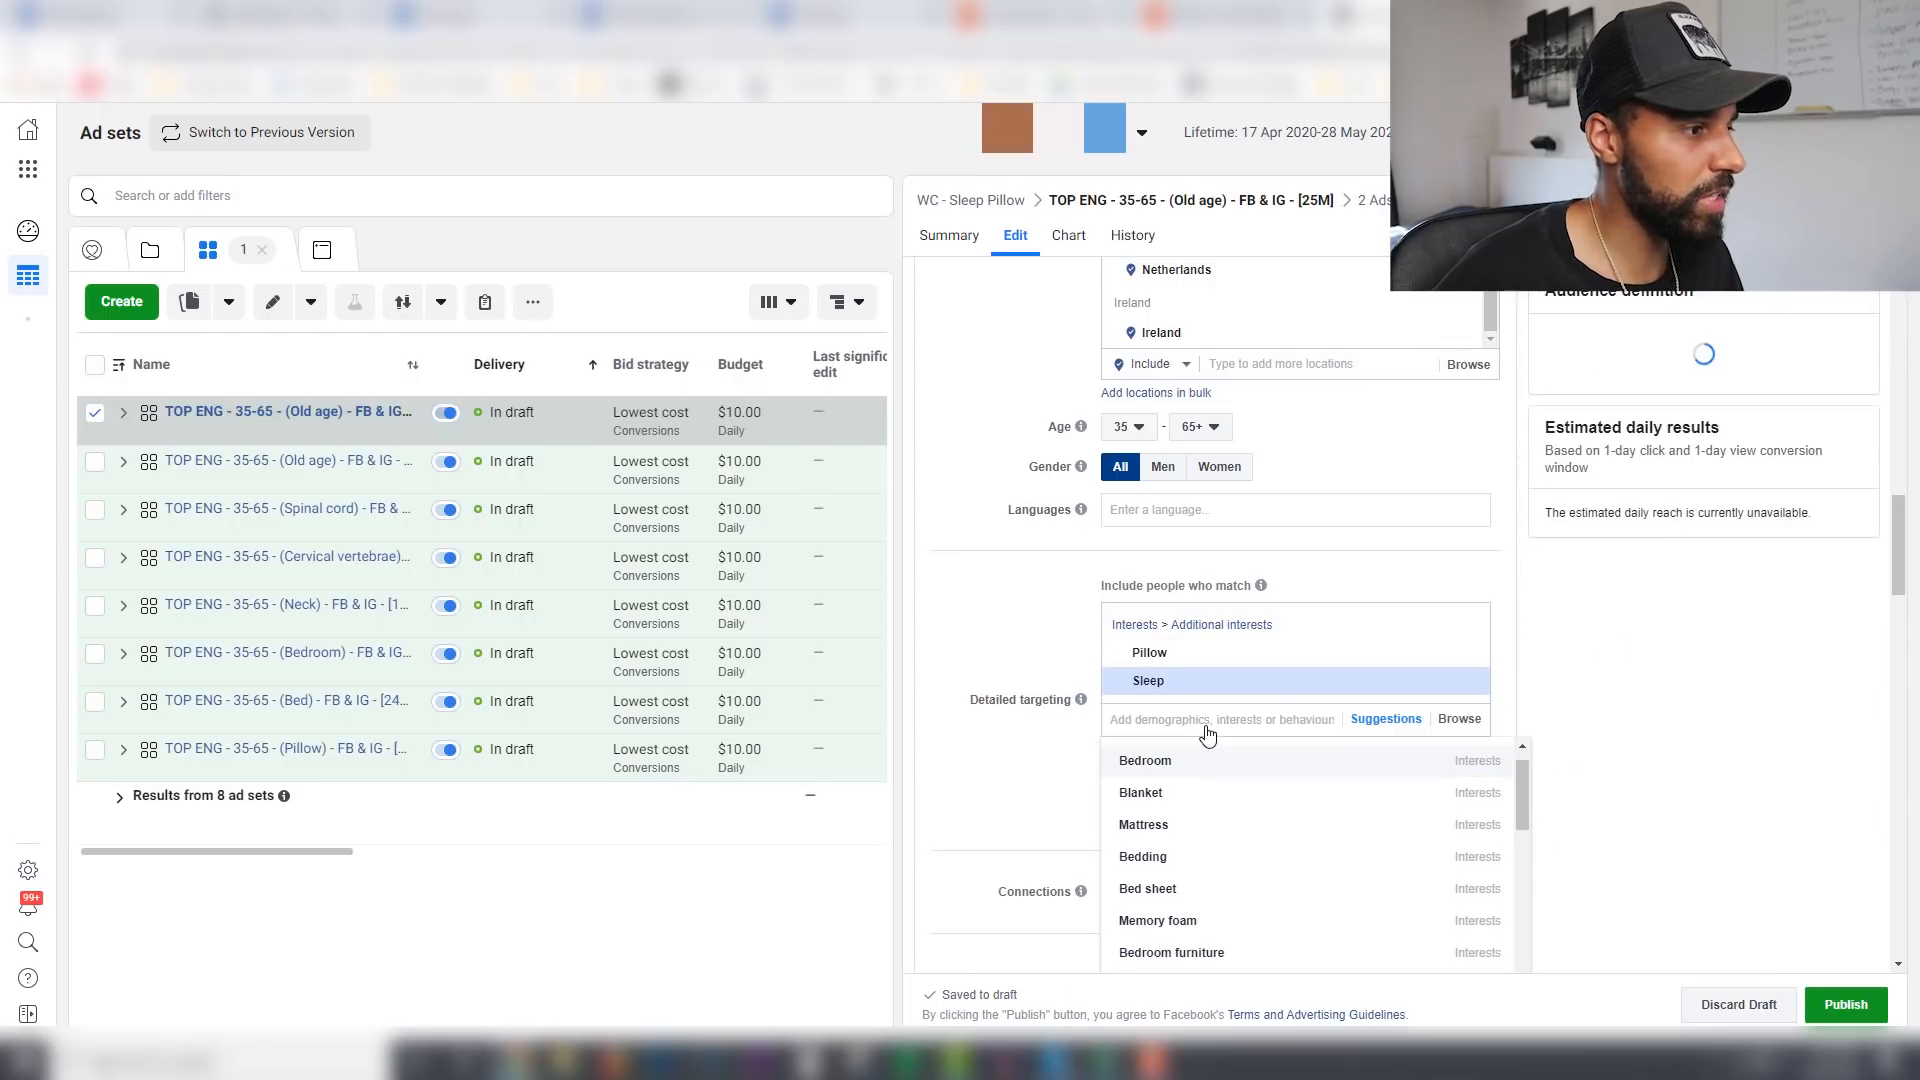
click(1464, 656)
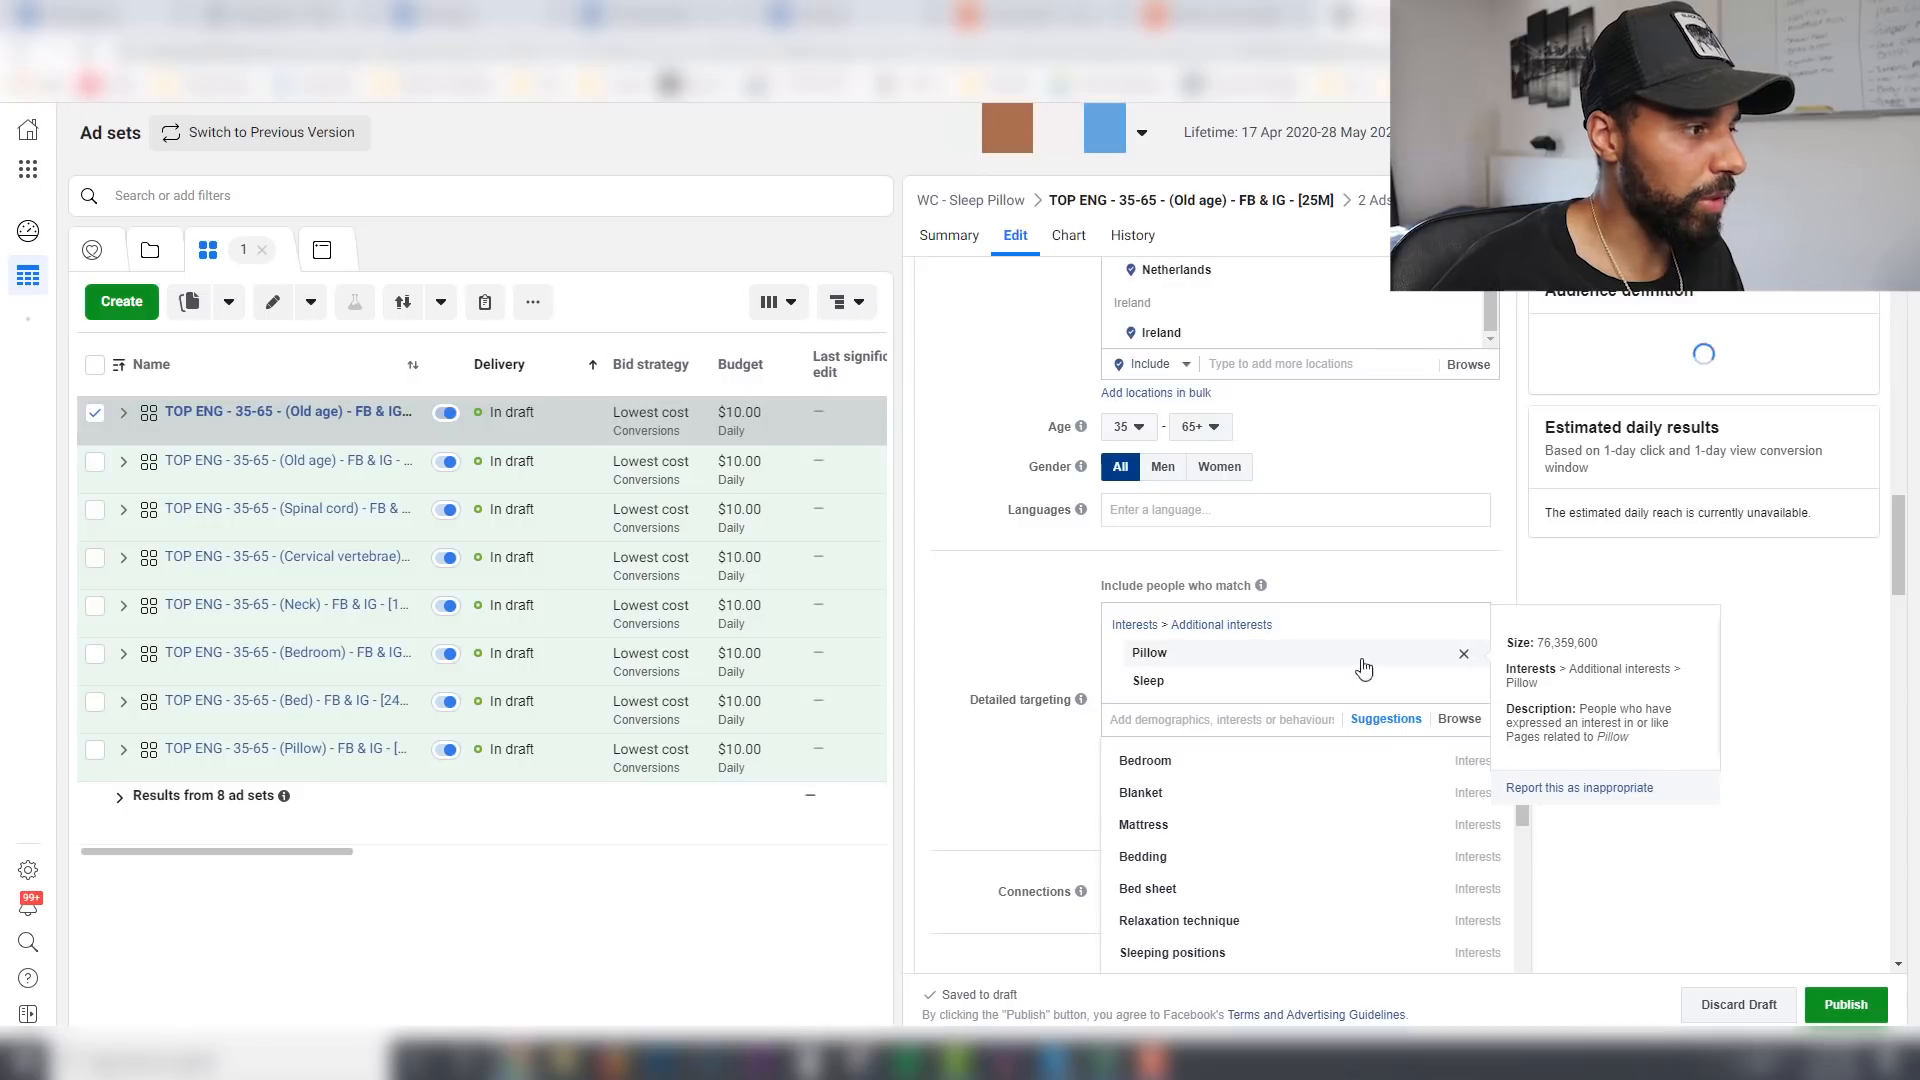
Step: Rename the uppermost ad set to "TOP ENG - 35-65 - (Sleep) - FB & IG - [53M]"
drag(1136, 662, 1128, 666)
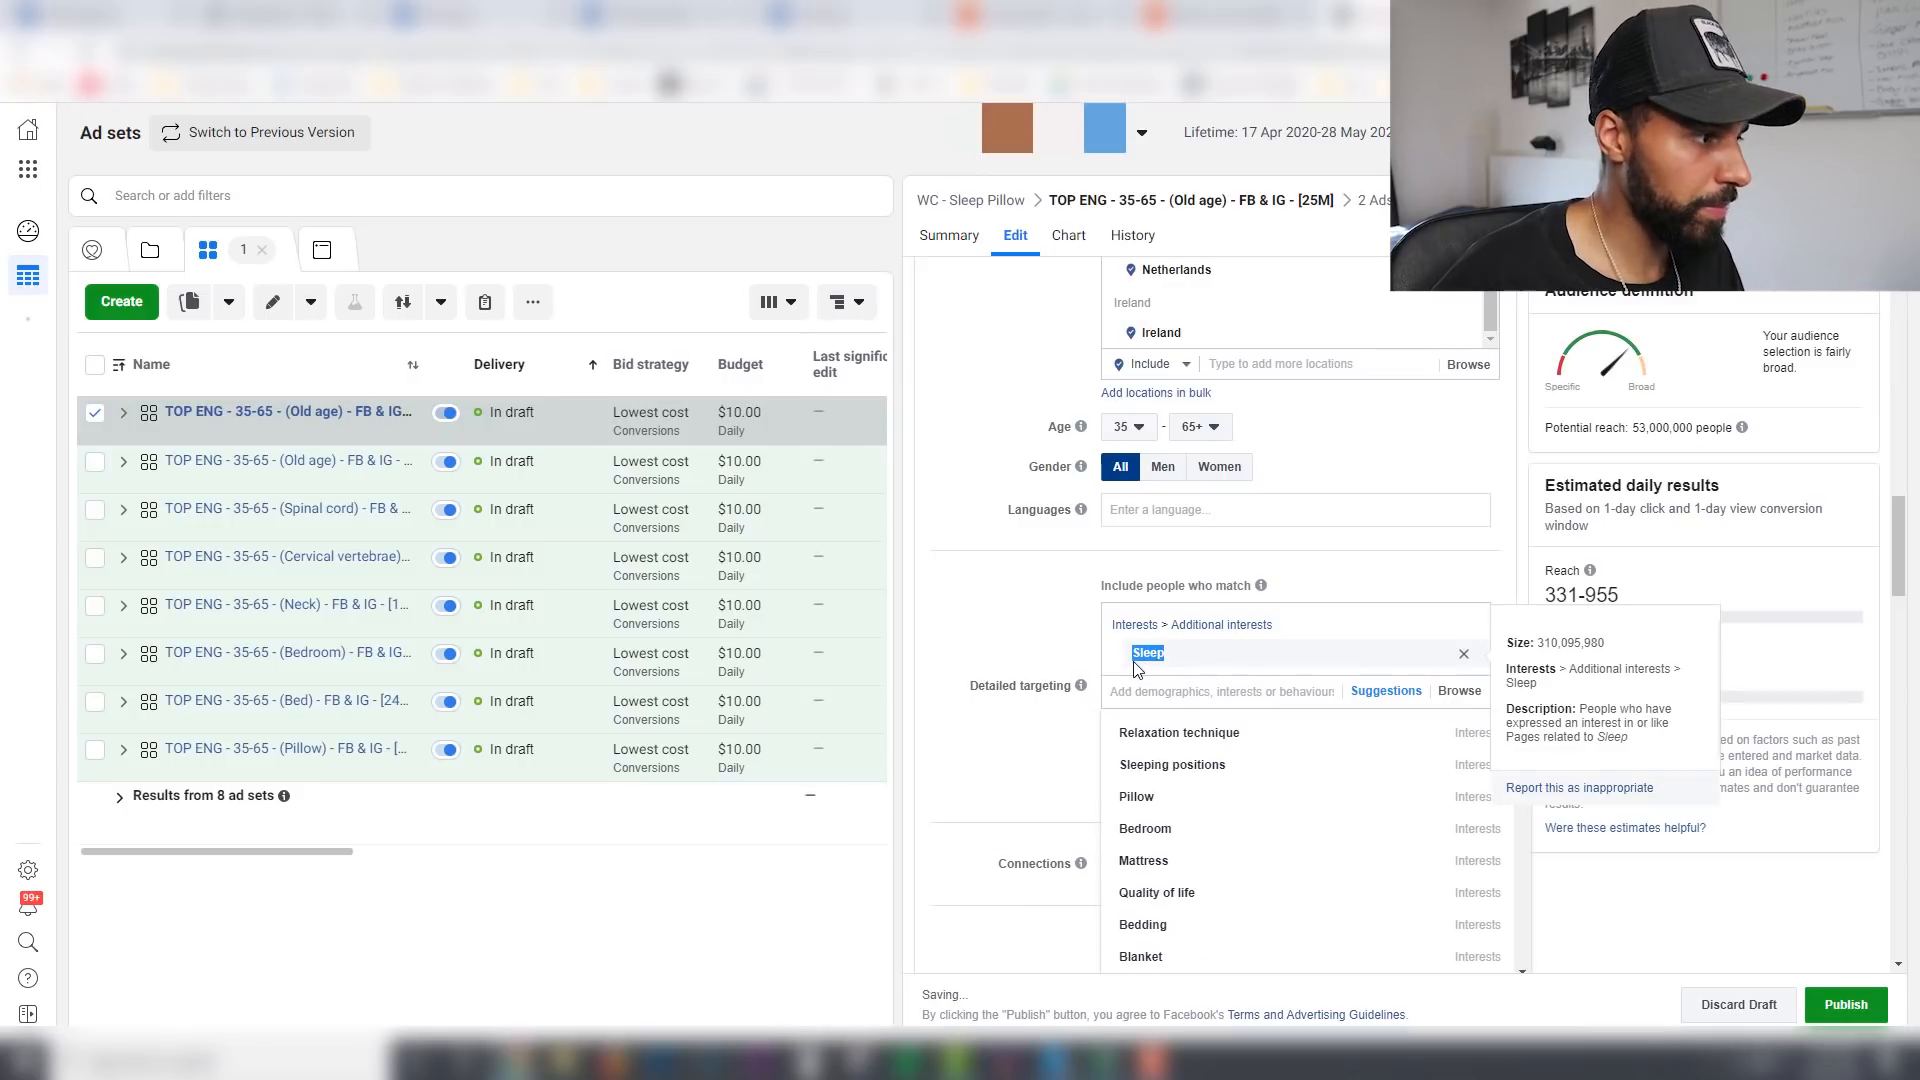
click(1798, 868)
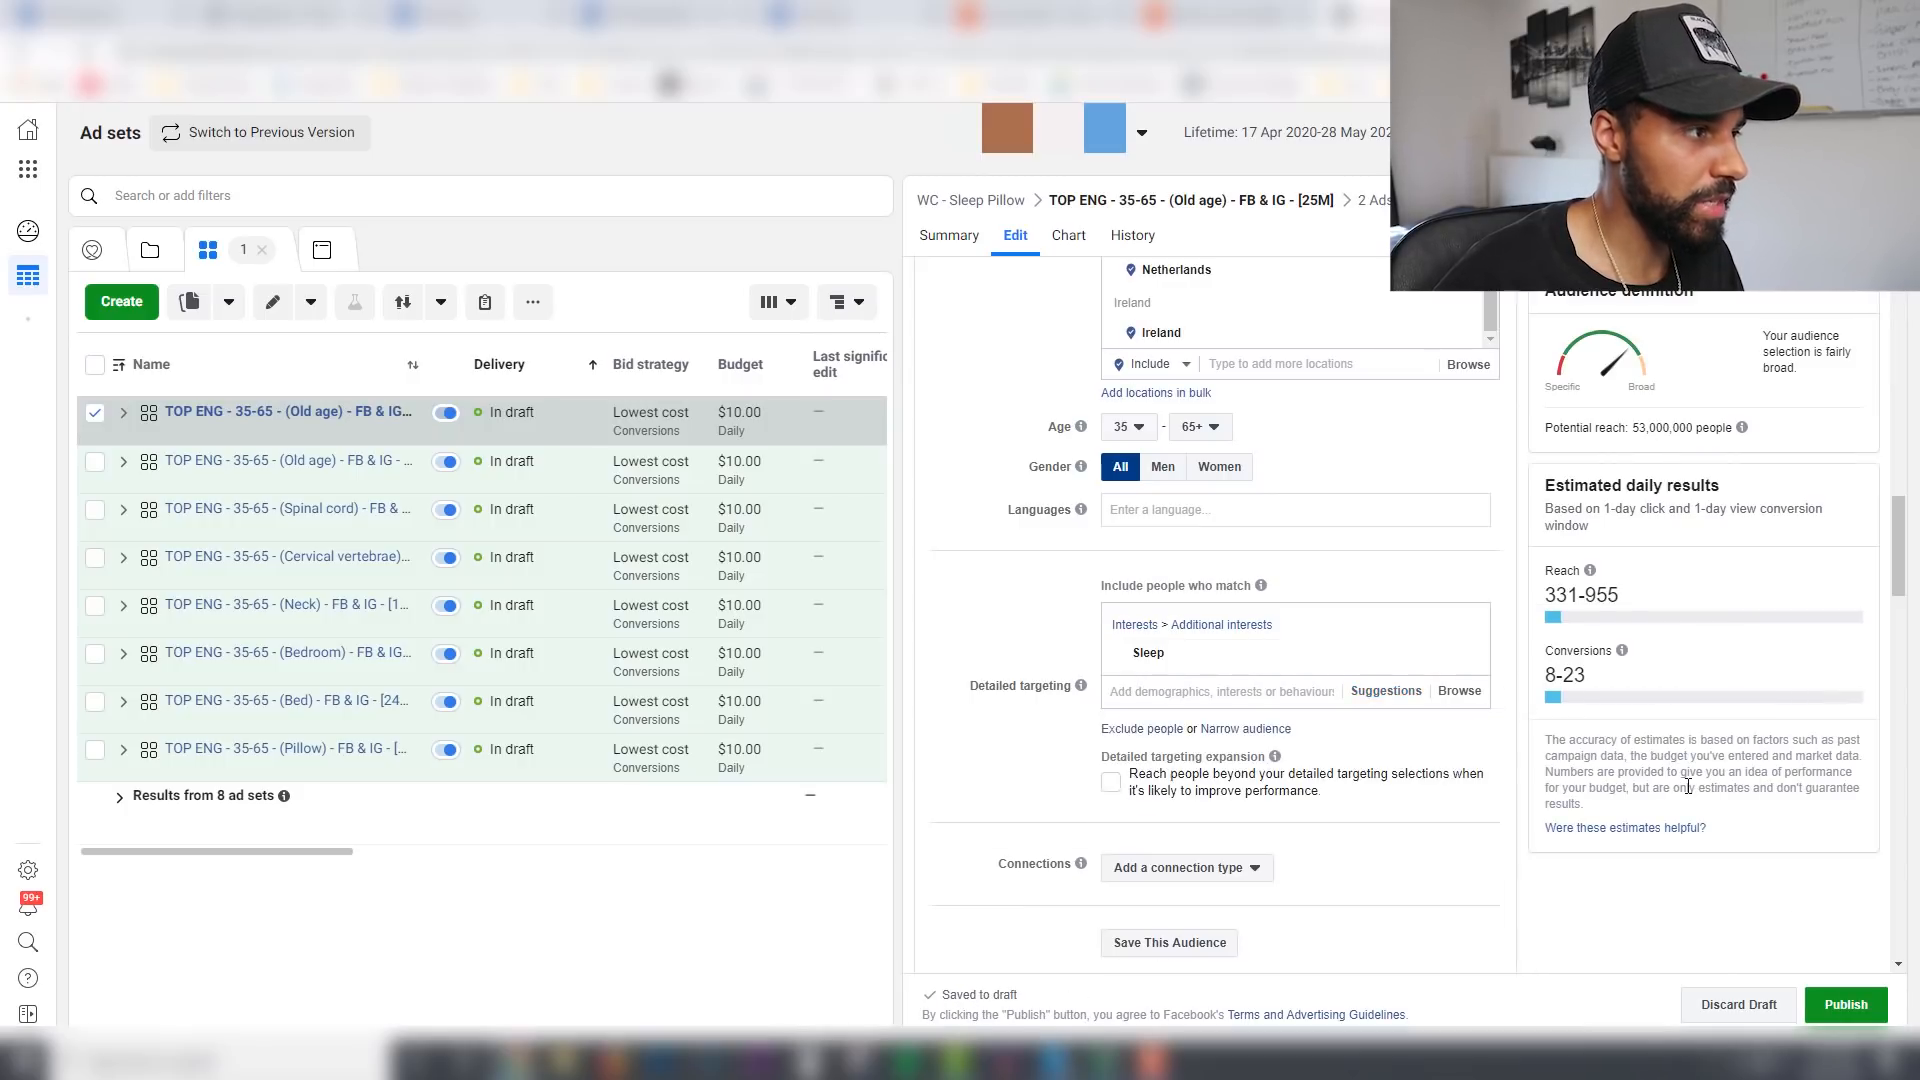
scroll(1360, 450, up, 15)
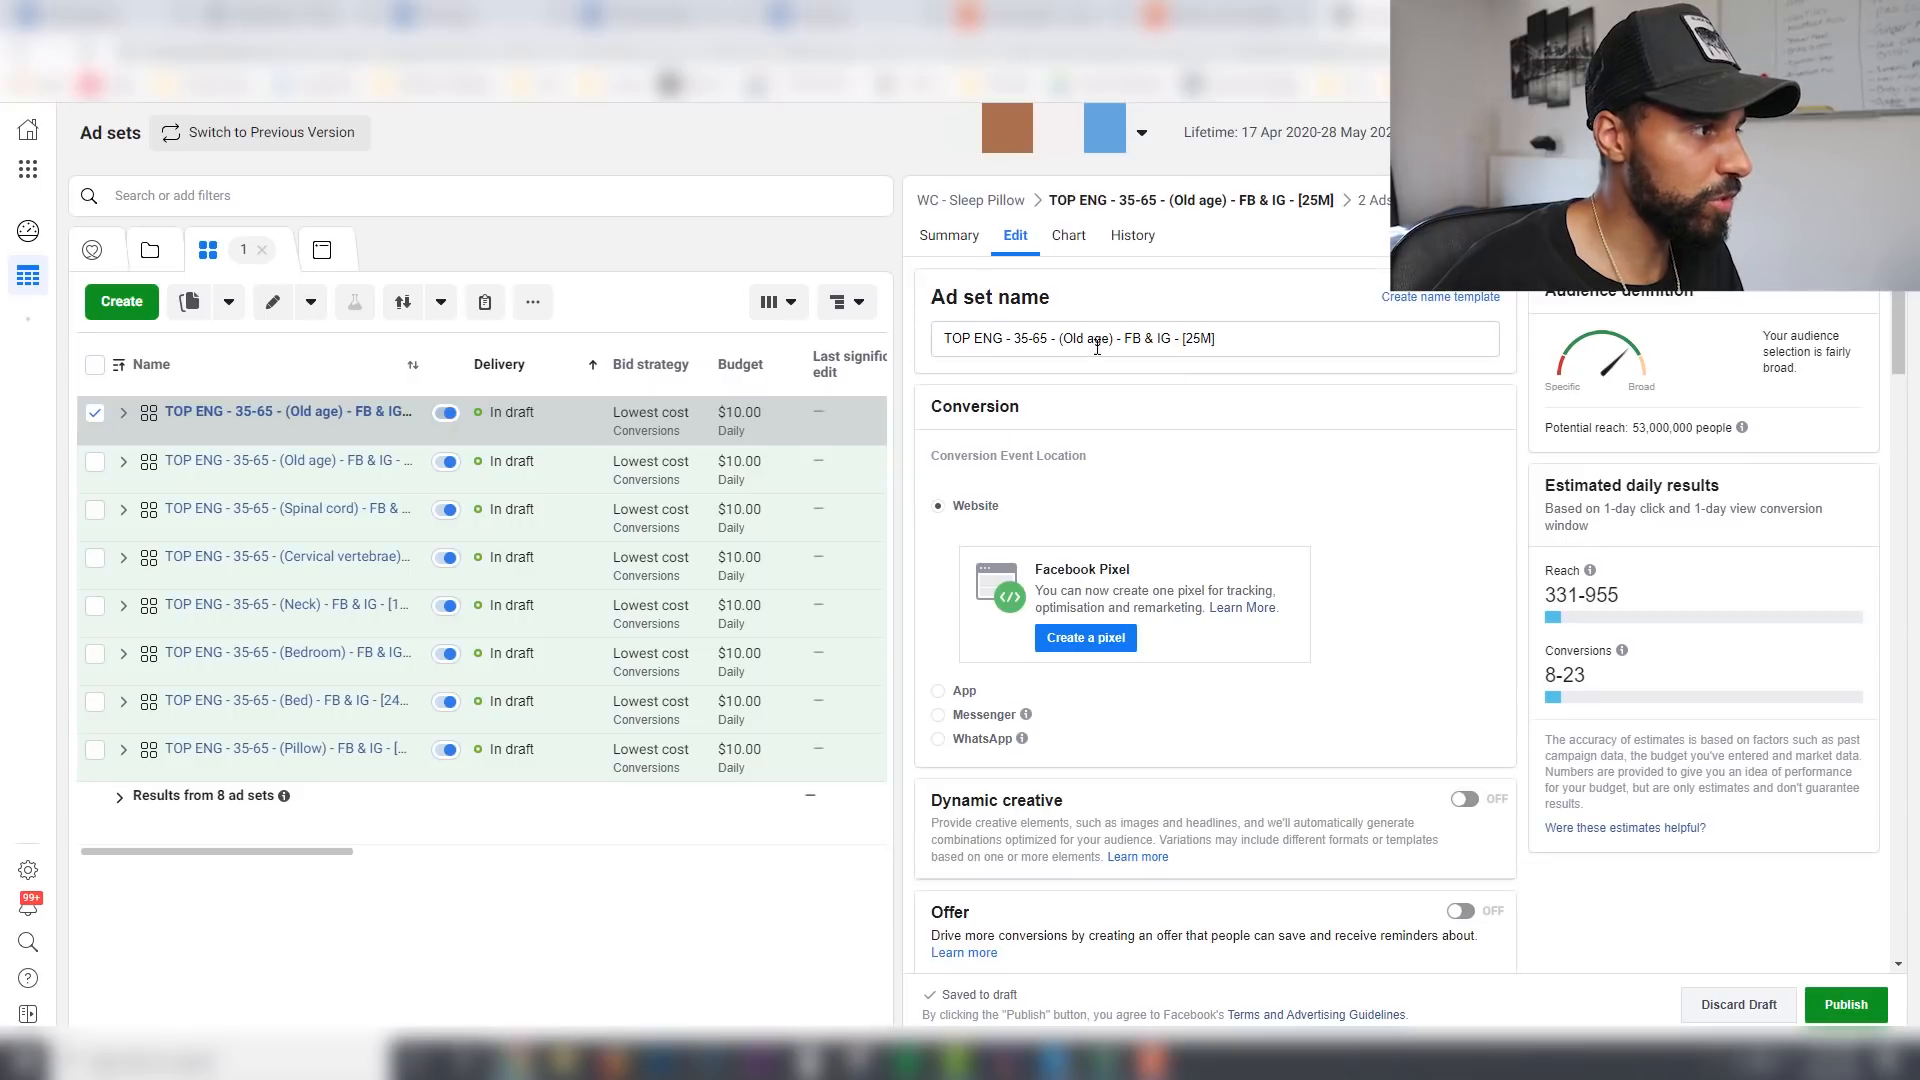
drag(1107, 346, 1075, 345)
key(ctrl+v)
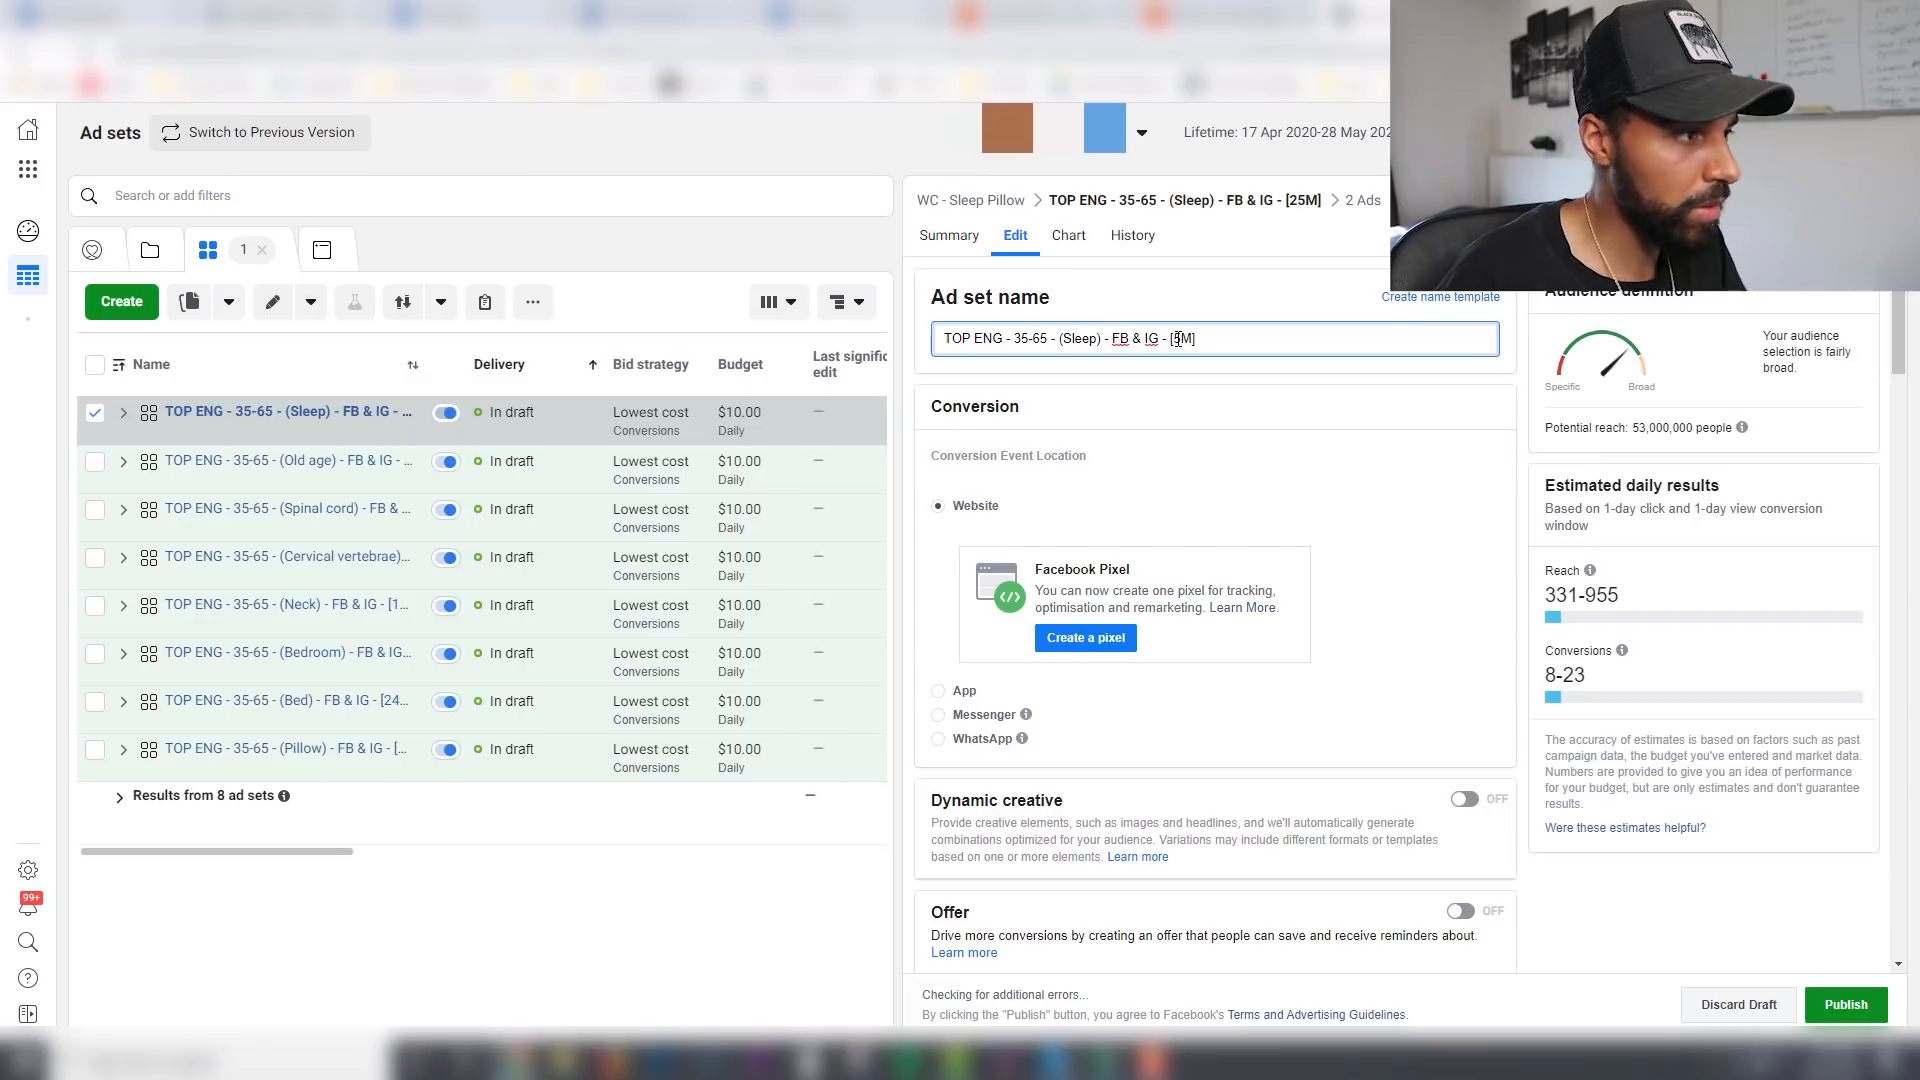
click(1548, 450)
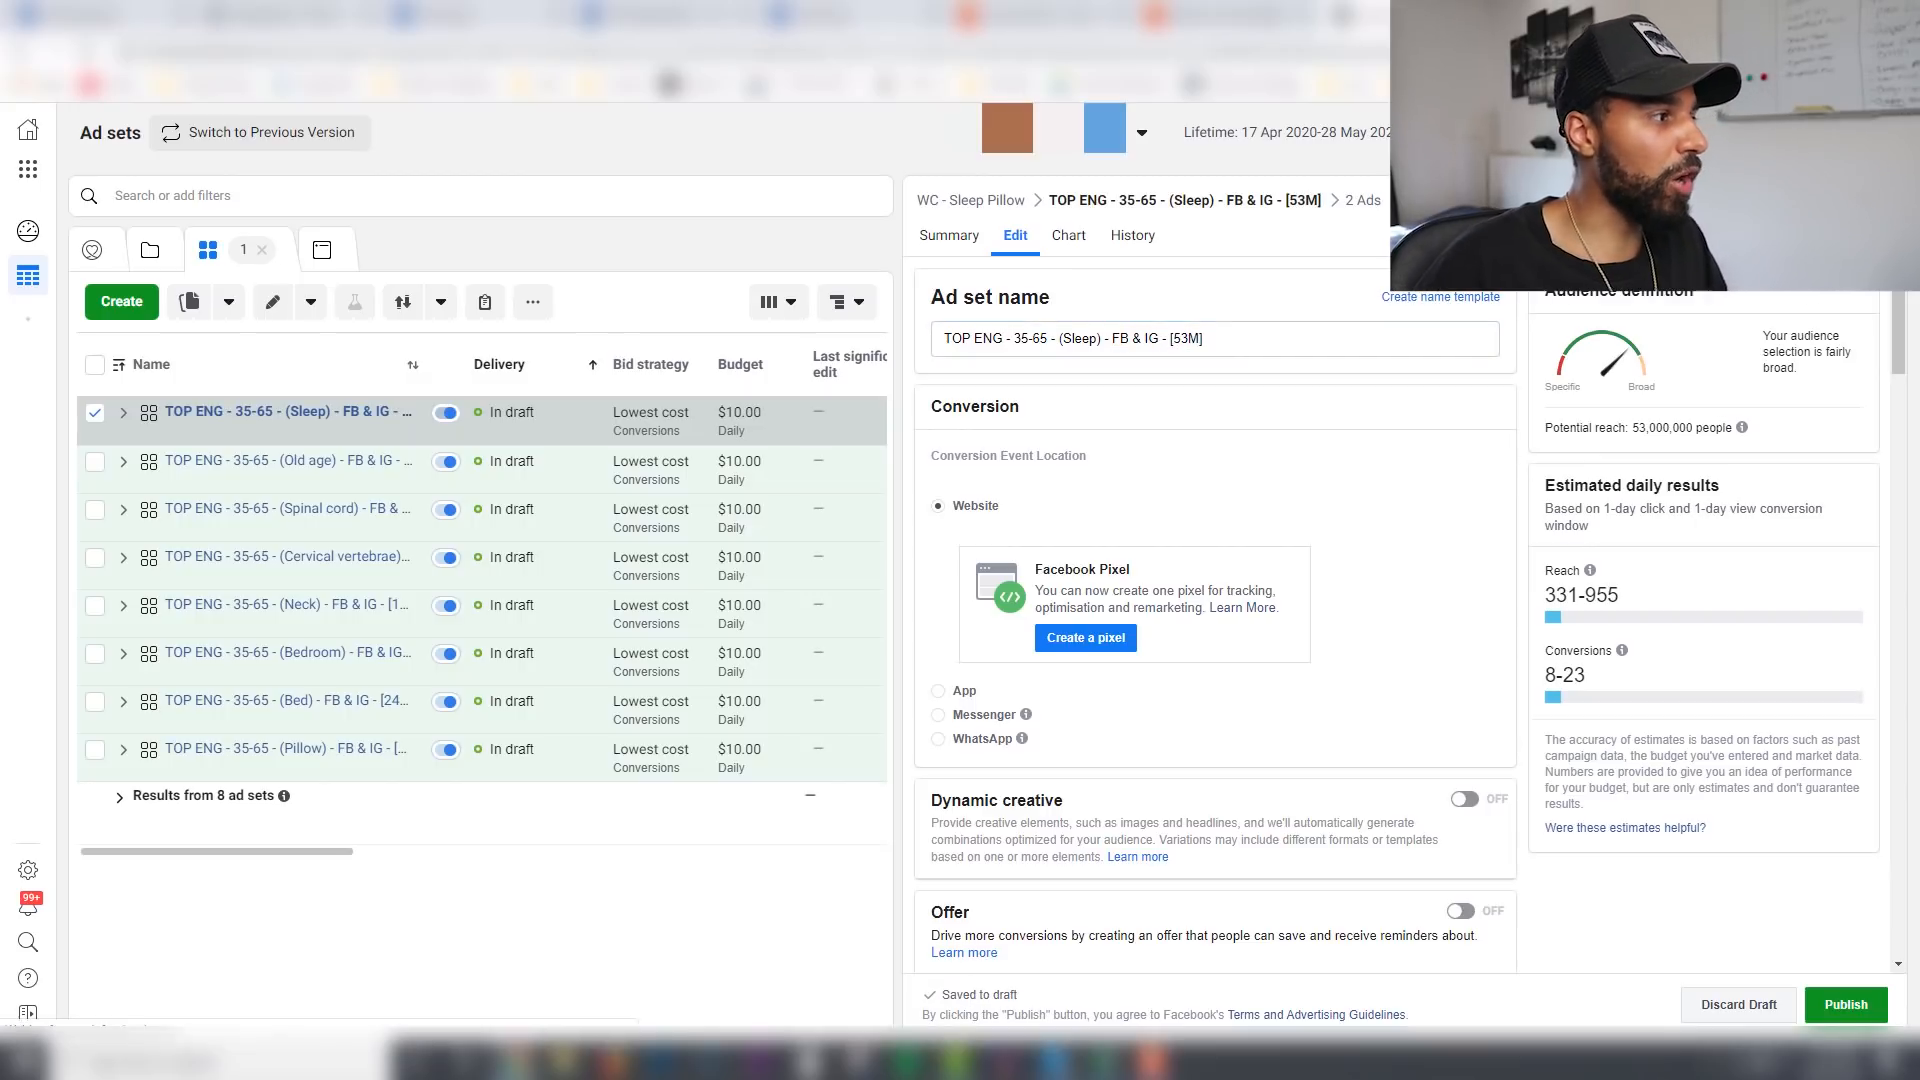
Step: Close the ad set editor, expand the Sleep ad set and open only its Creative 1 ad for editing
click(688, 482)
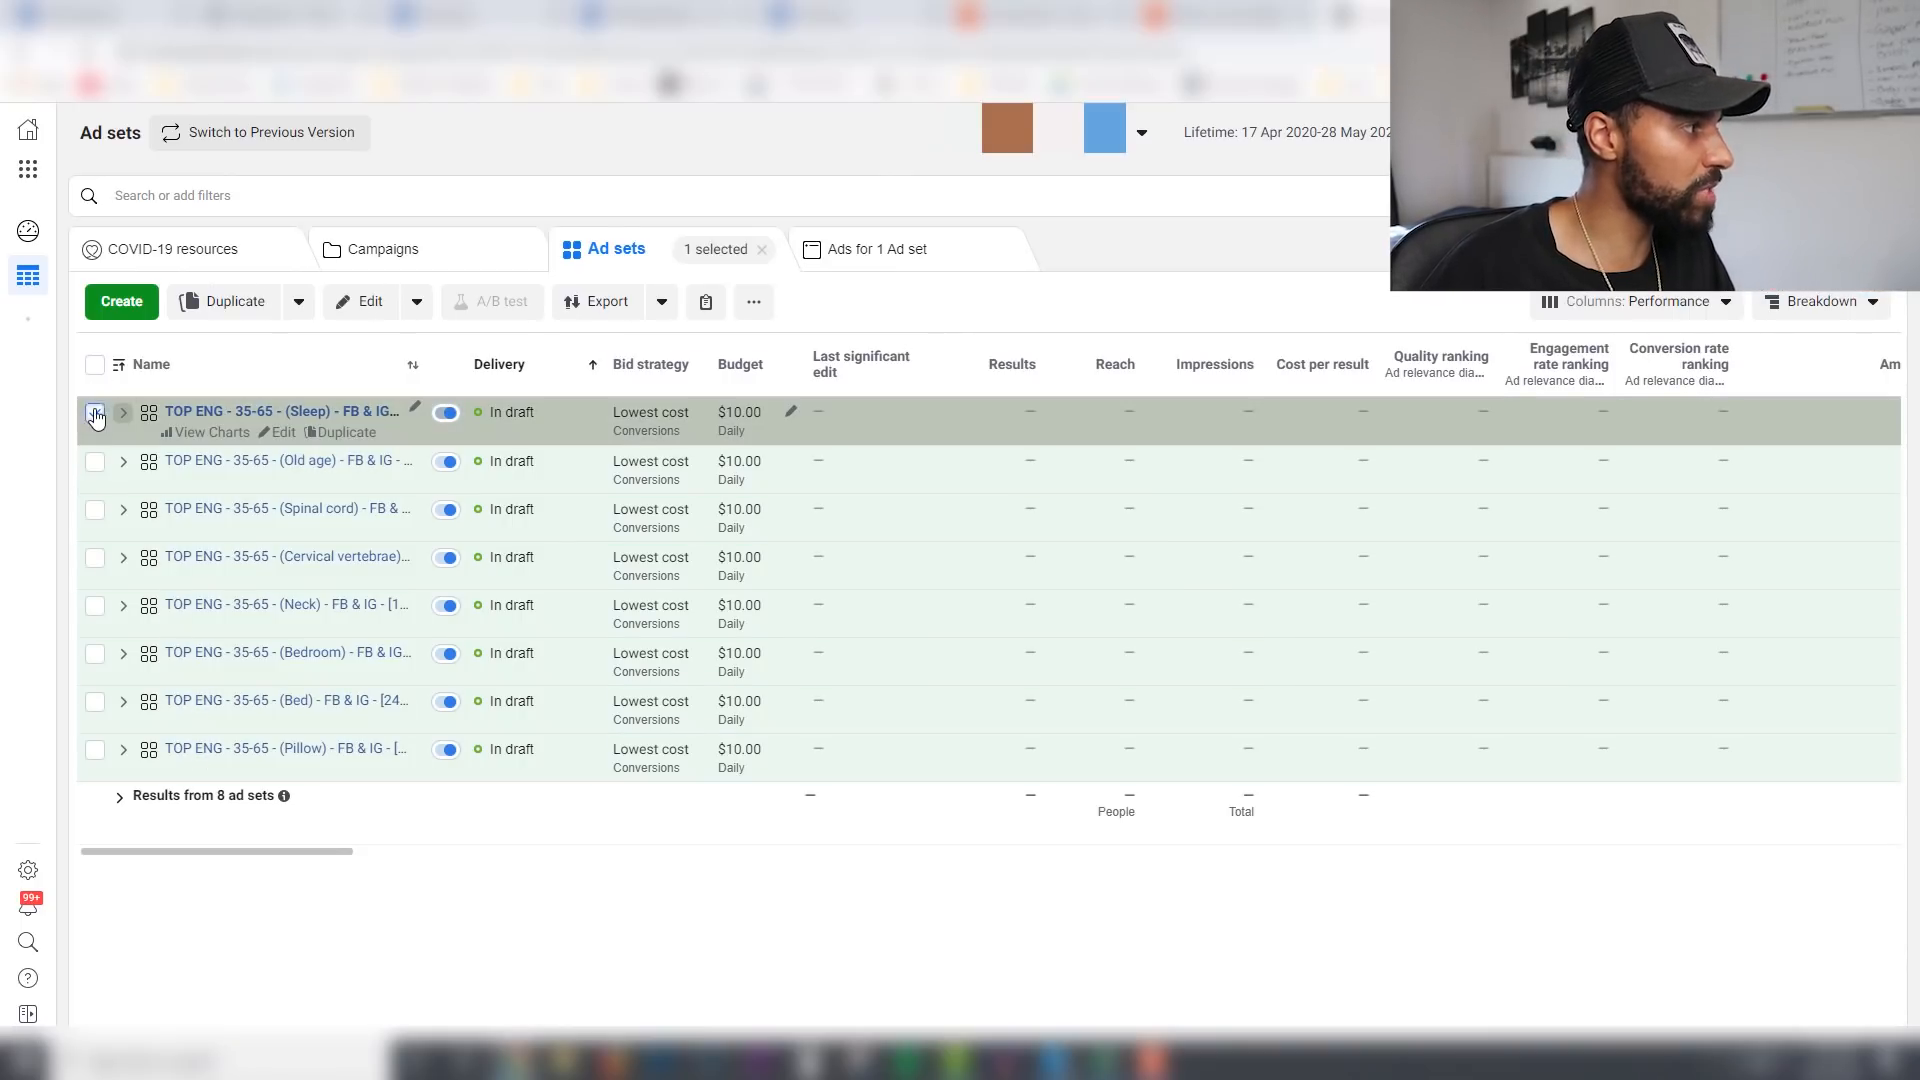
click(95, 413)
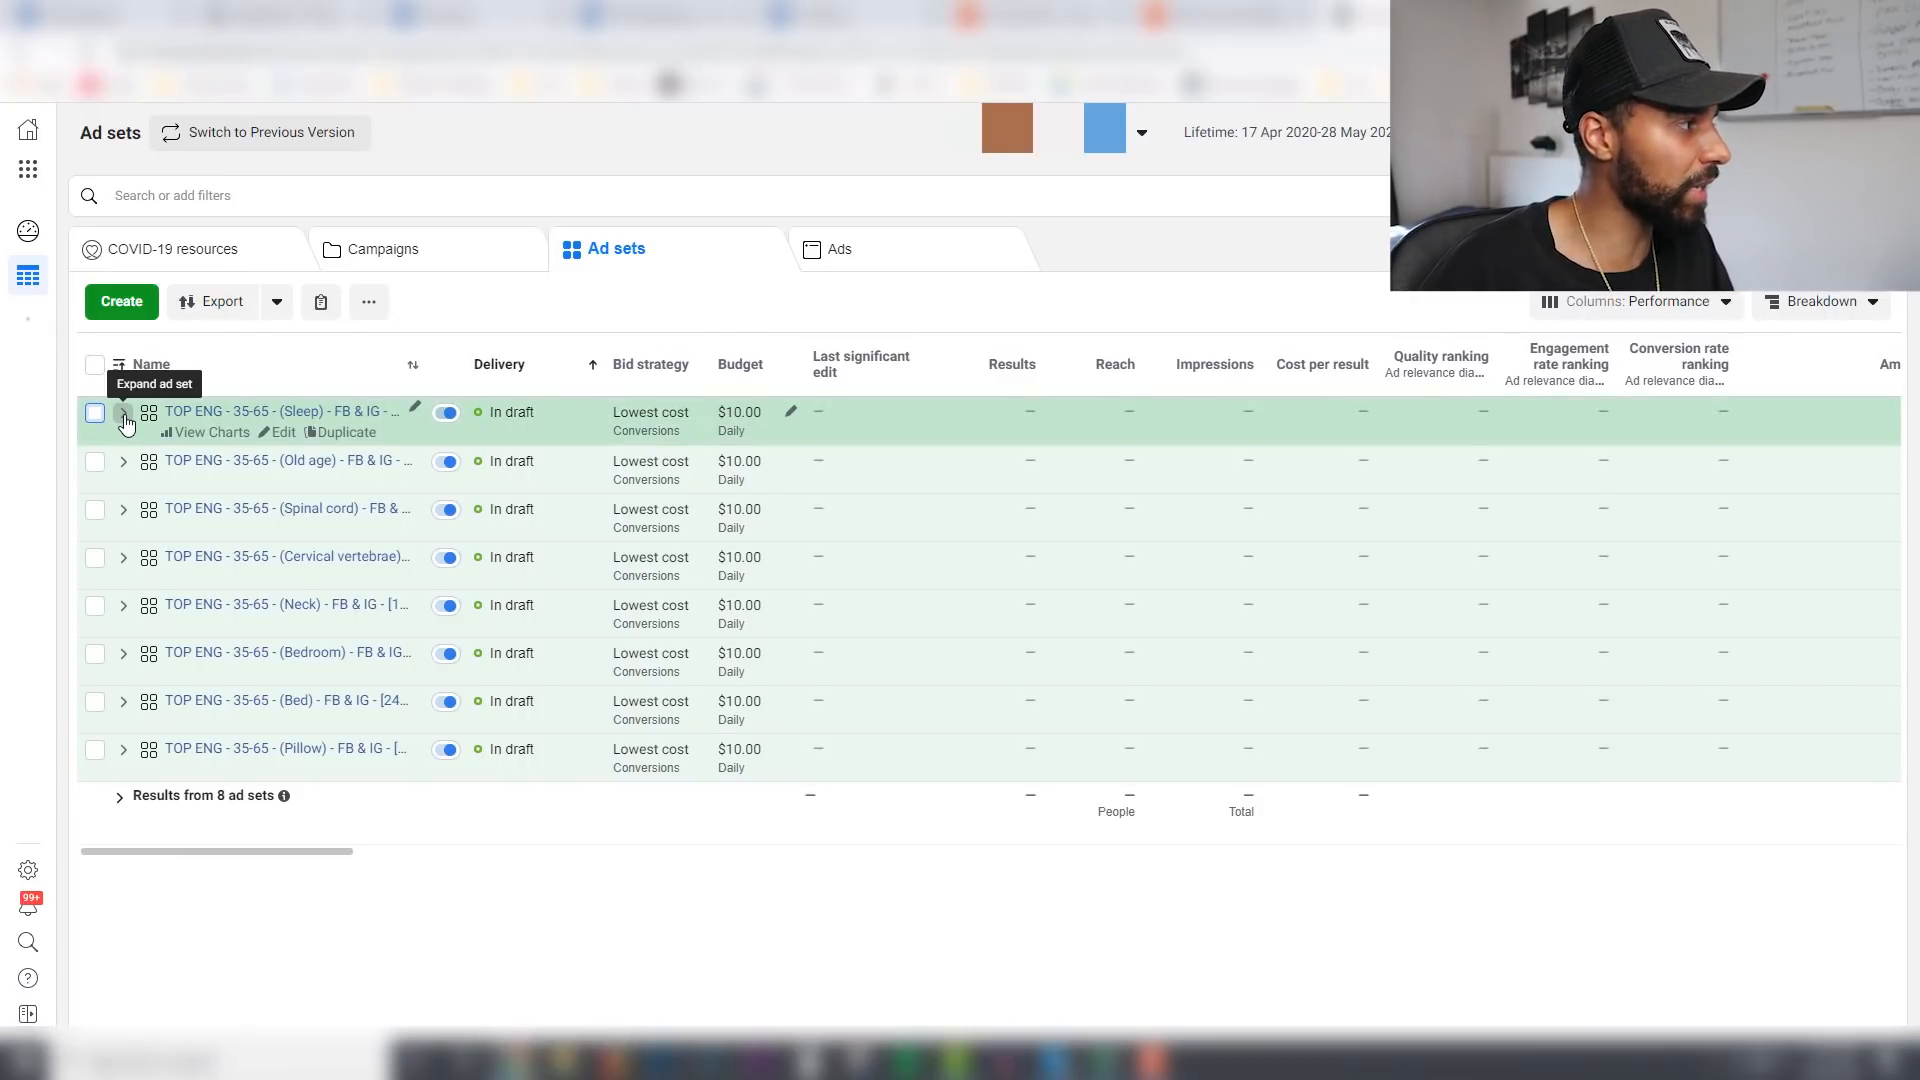
click(123, 414)
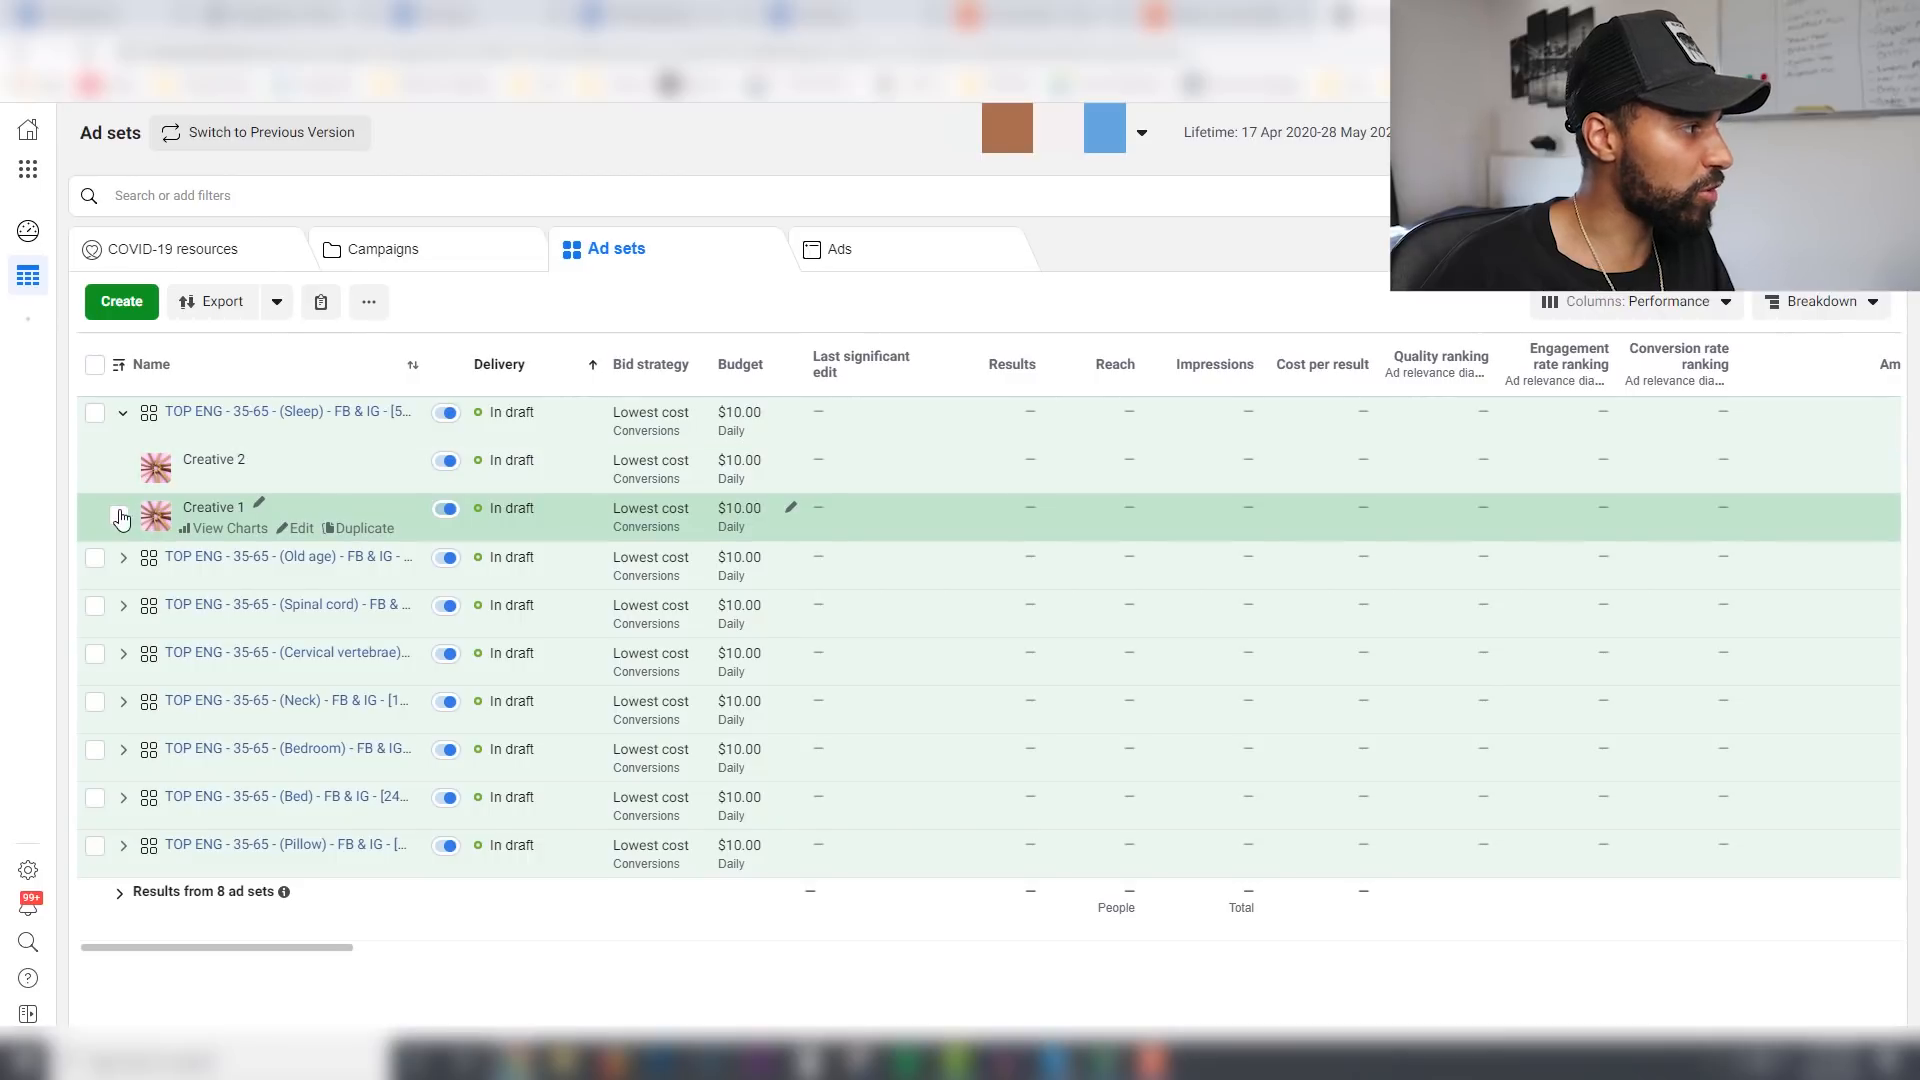
click(119, 514)
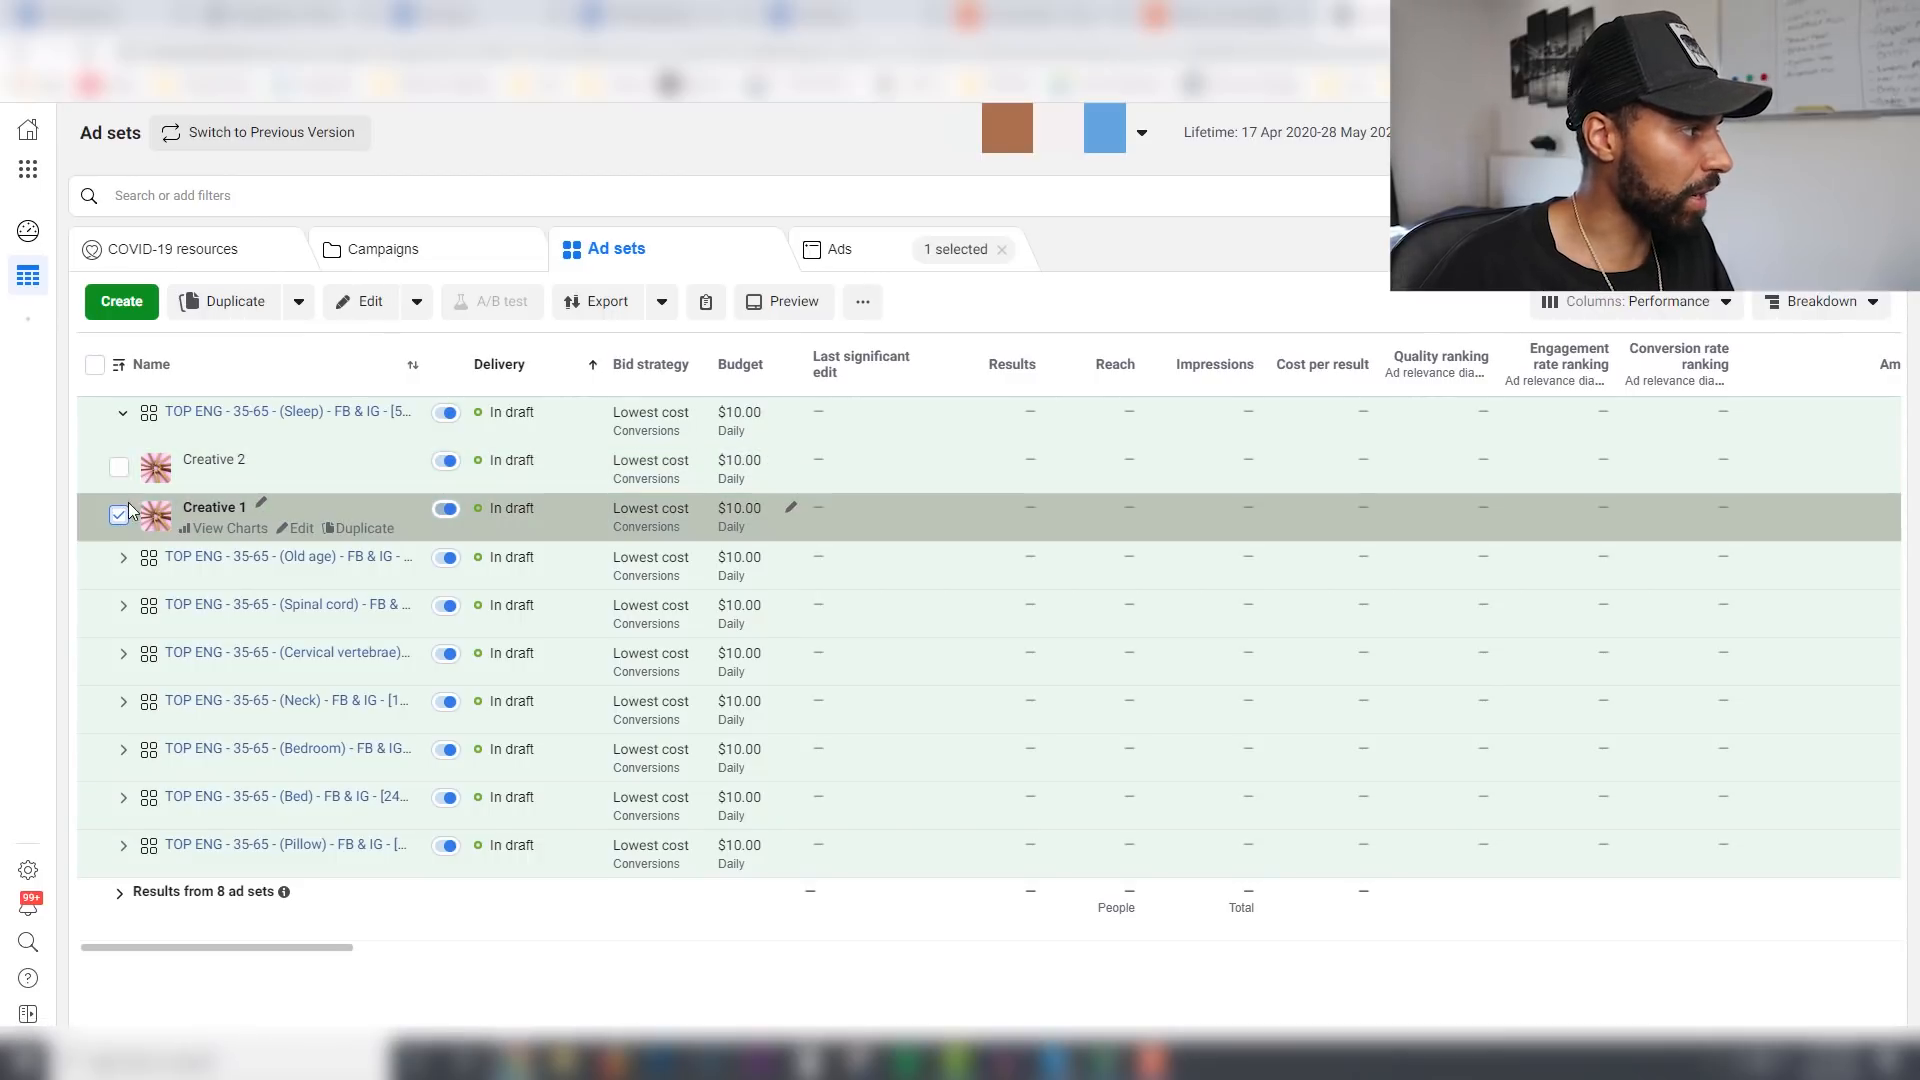
click(119, 470)
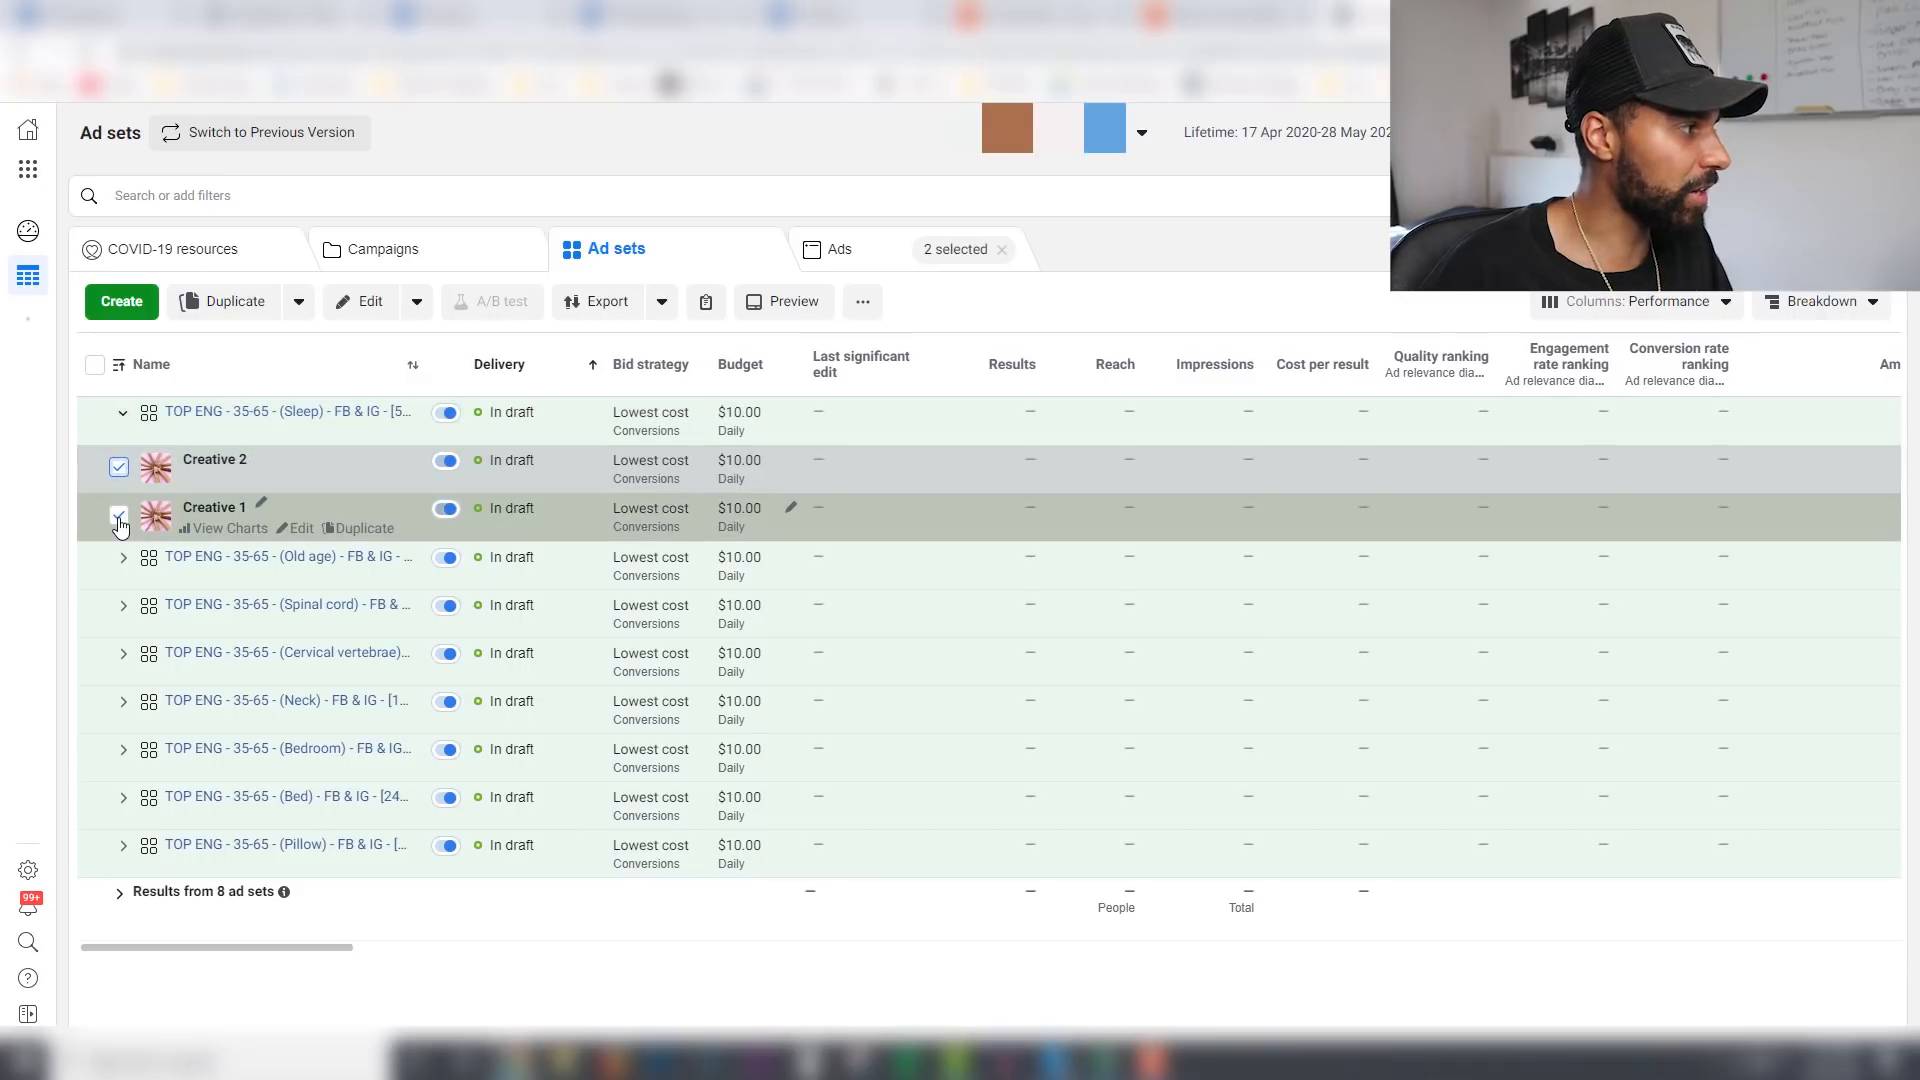
click(119, 467)
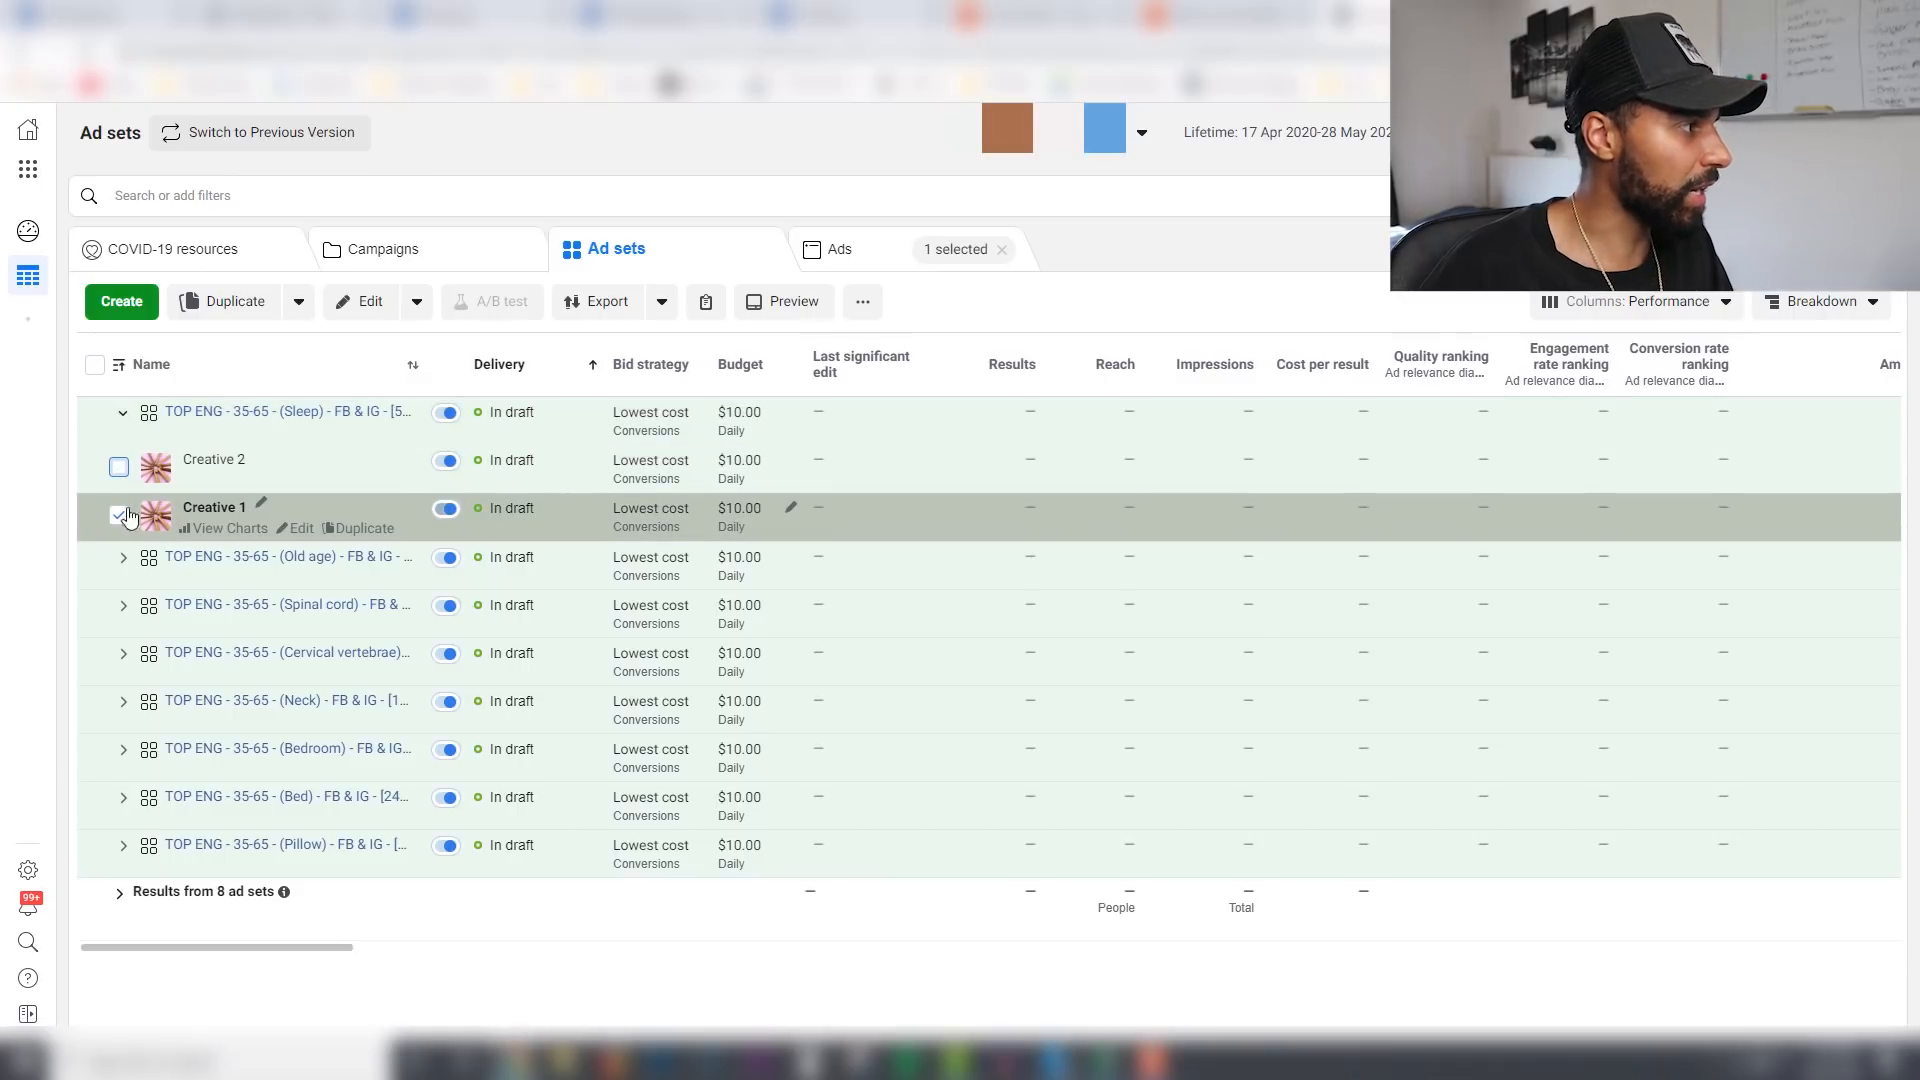
click(350, 310)
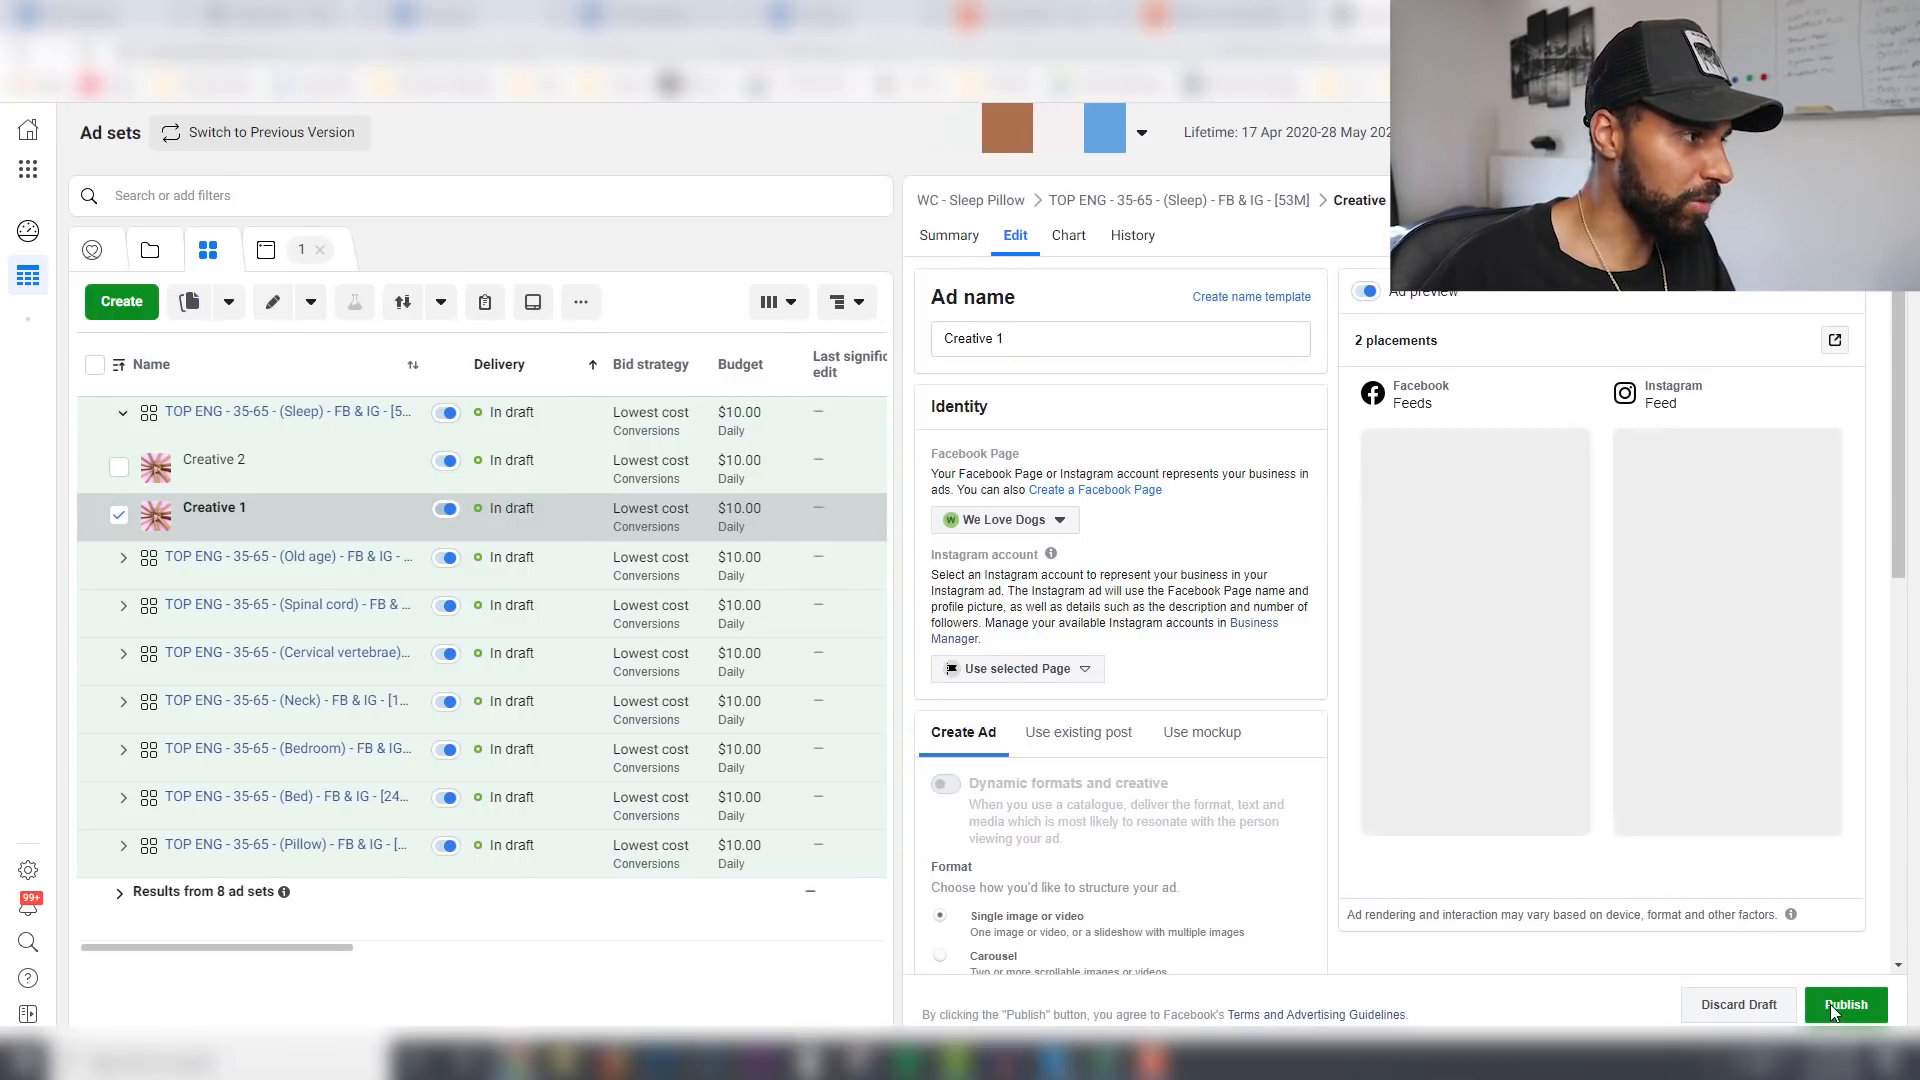
Step: Try to publish the draft and dismiss the ad account setup
click(1830, 1004)
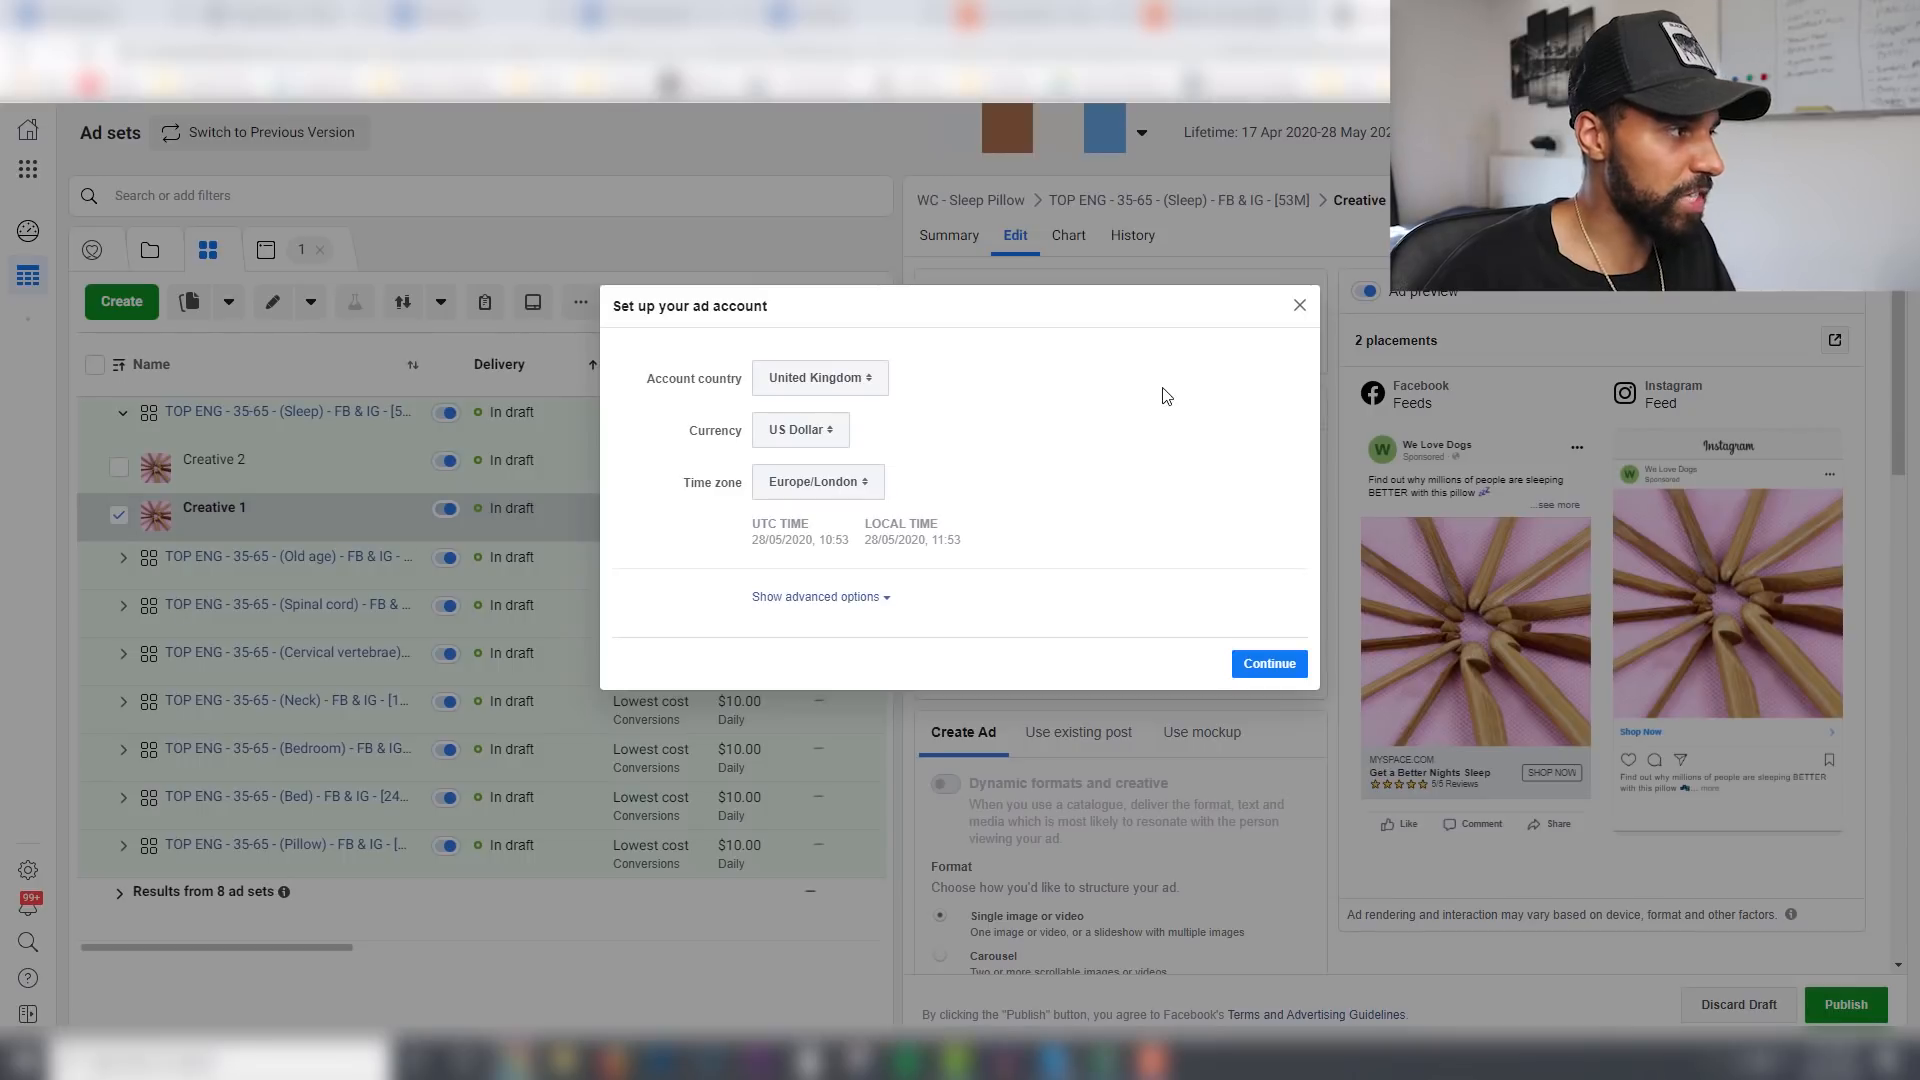
click(1300, 307)
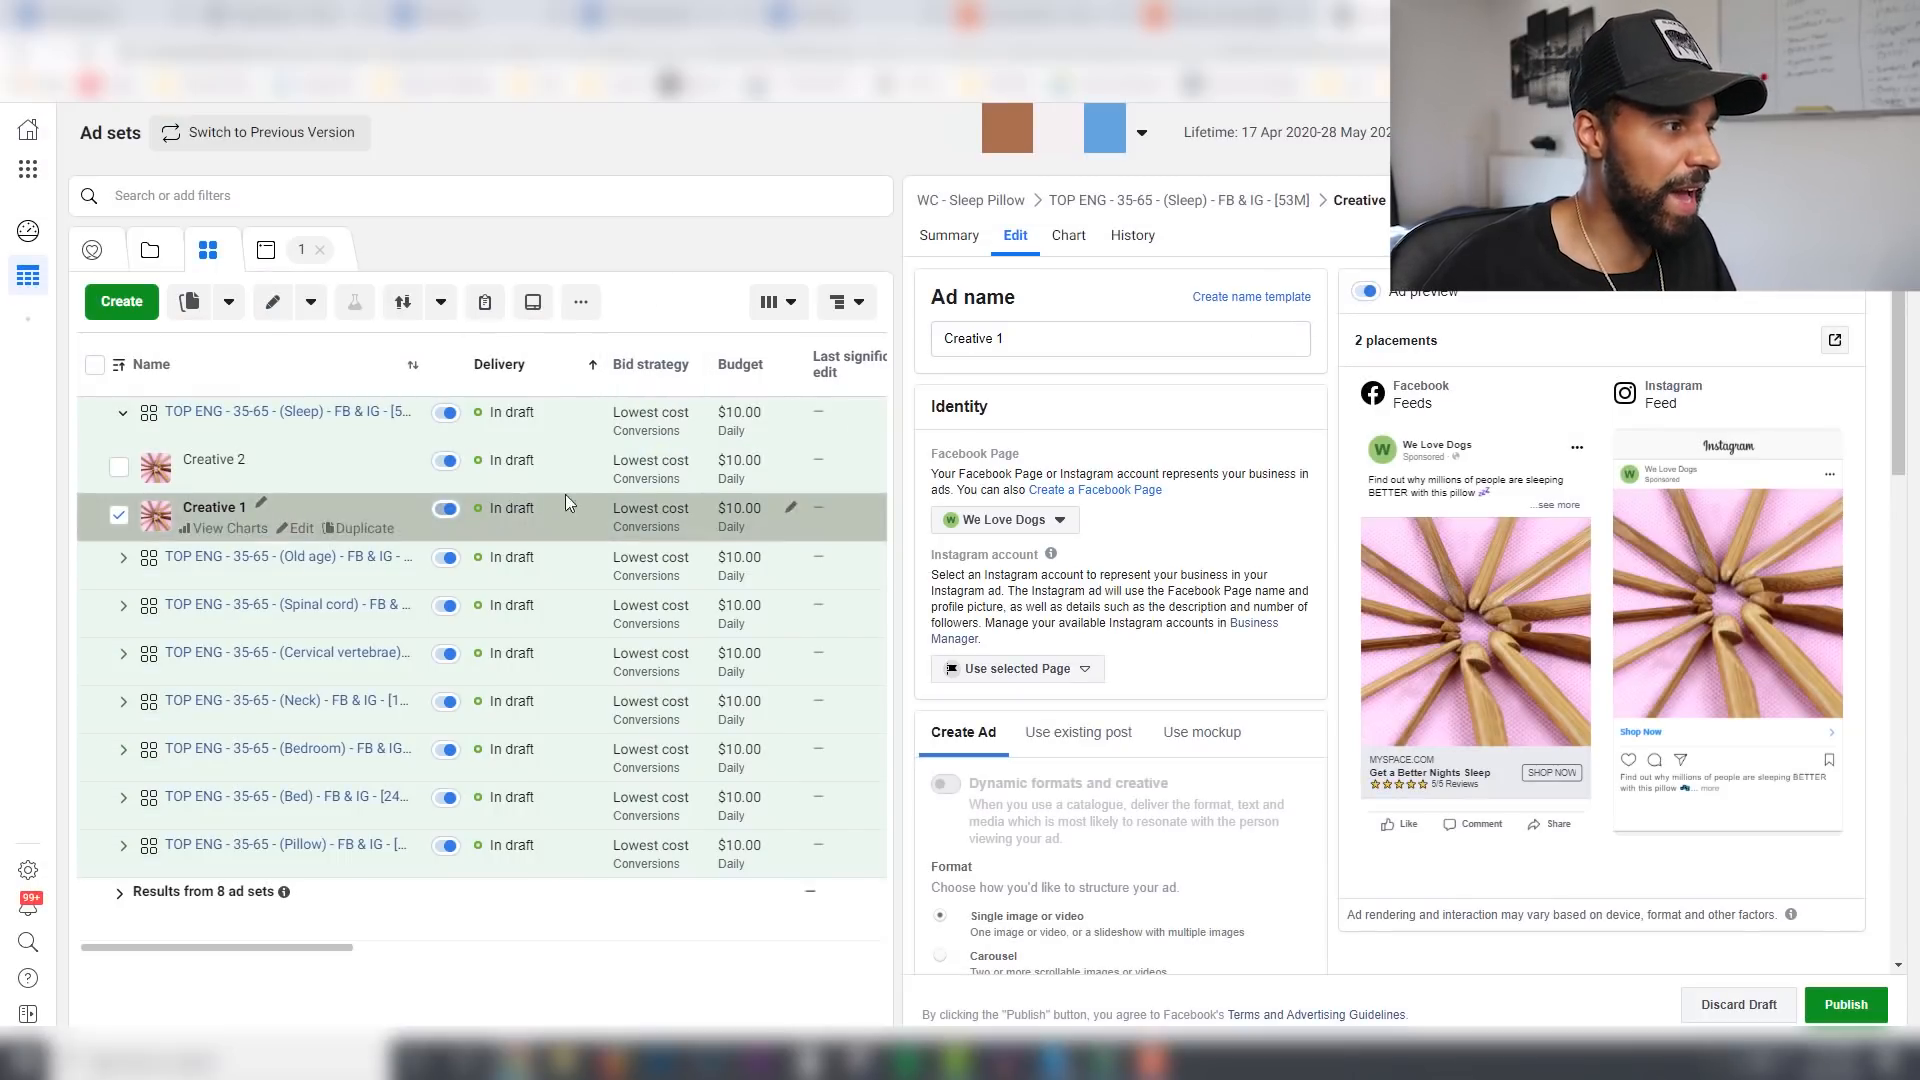
Step: Switch Creative 1 in the Sleep ad set to use an existing post and open its post ID entry
scroll(1232, 536, down, 4)
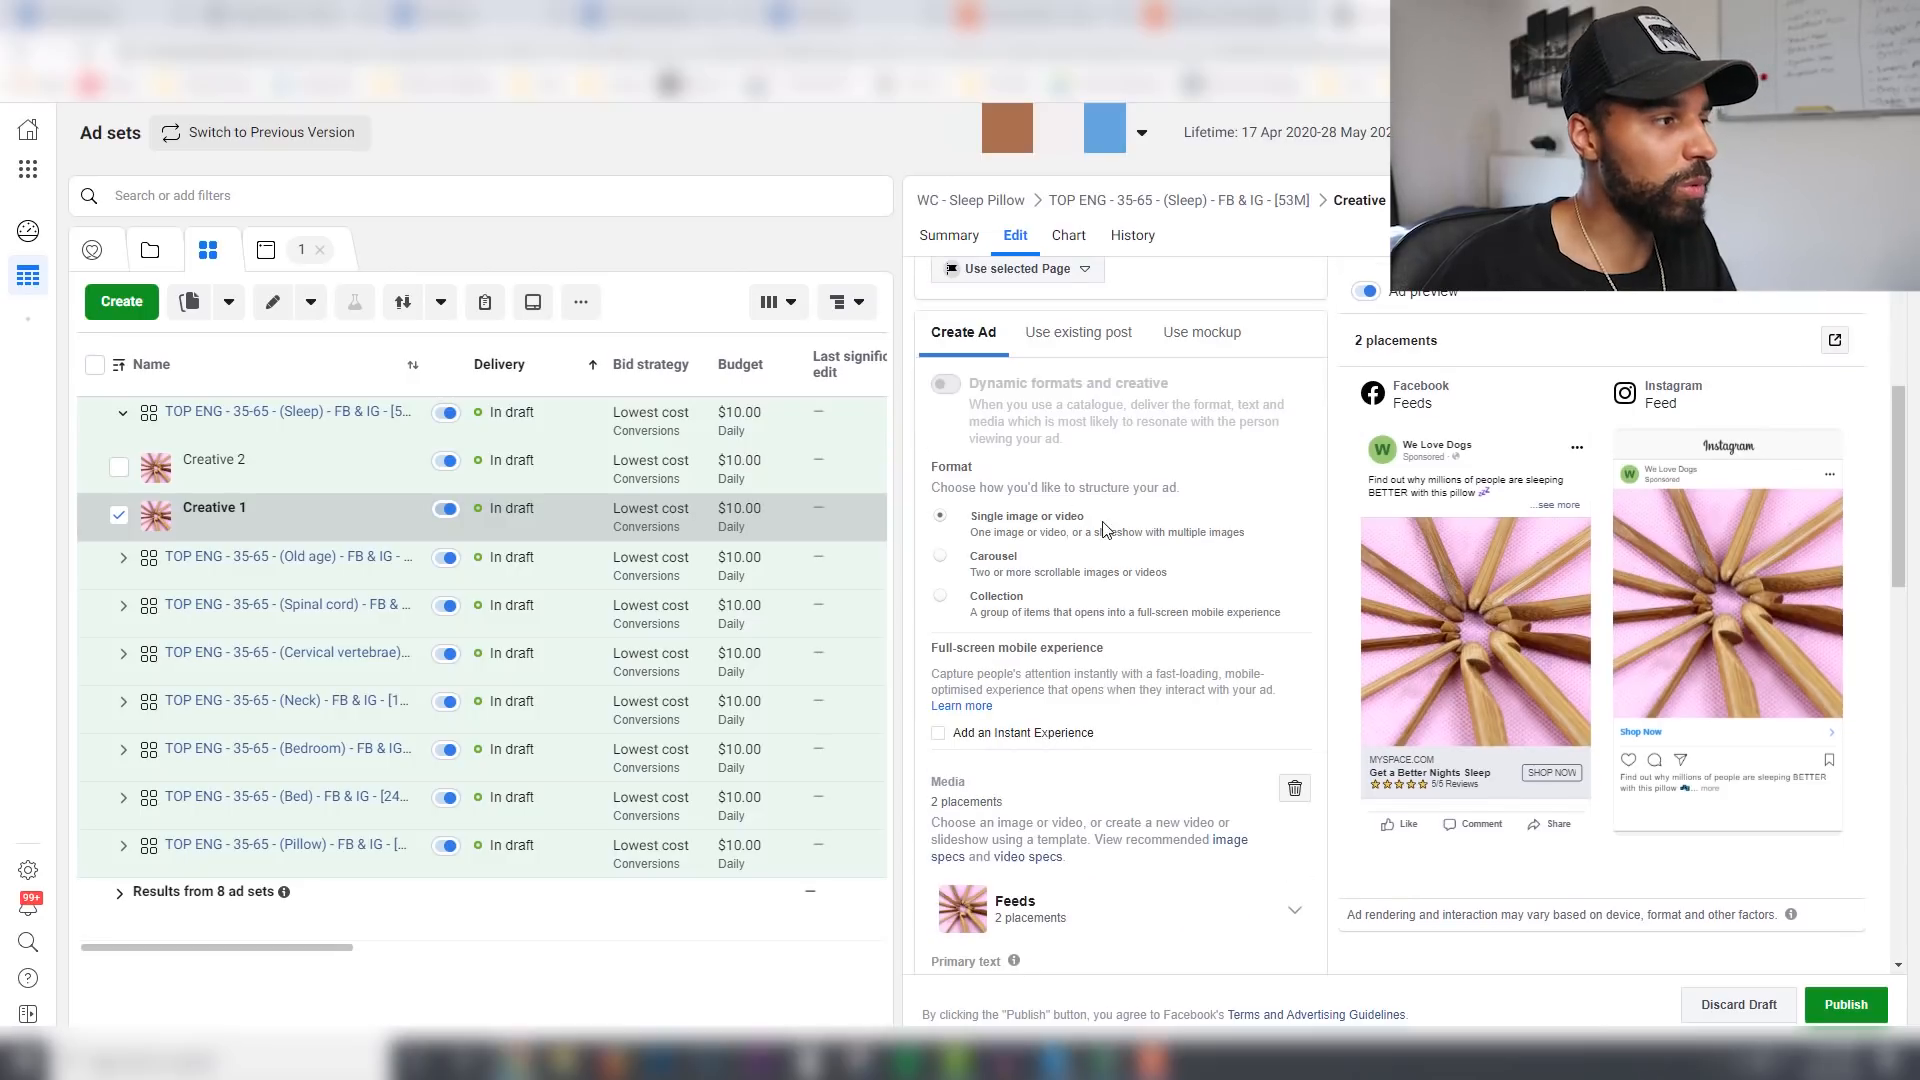
scroll(1104, 527, up, 3)
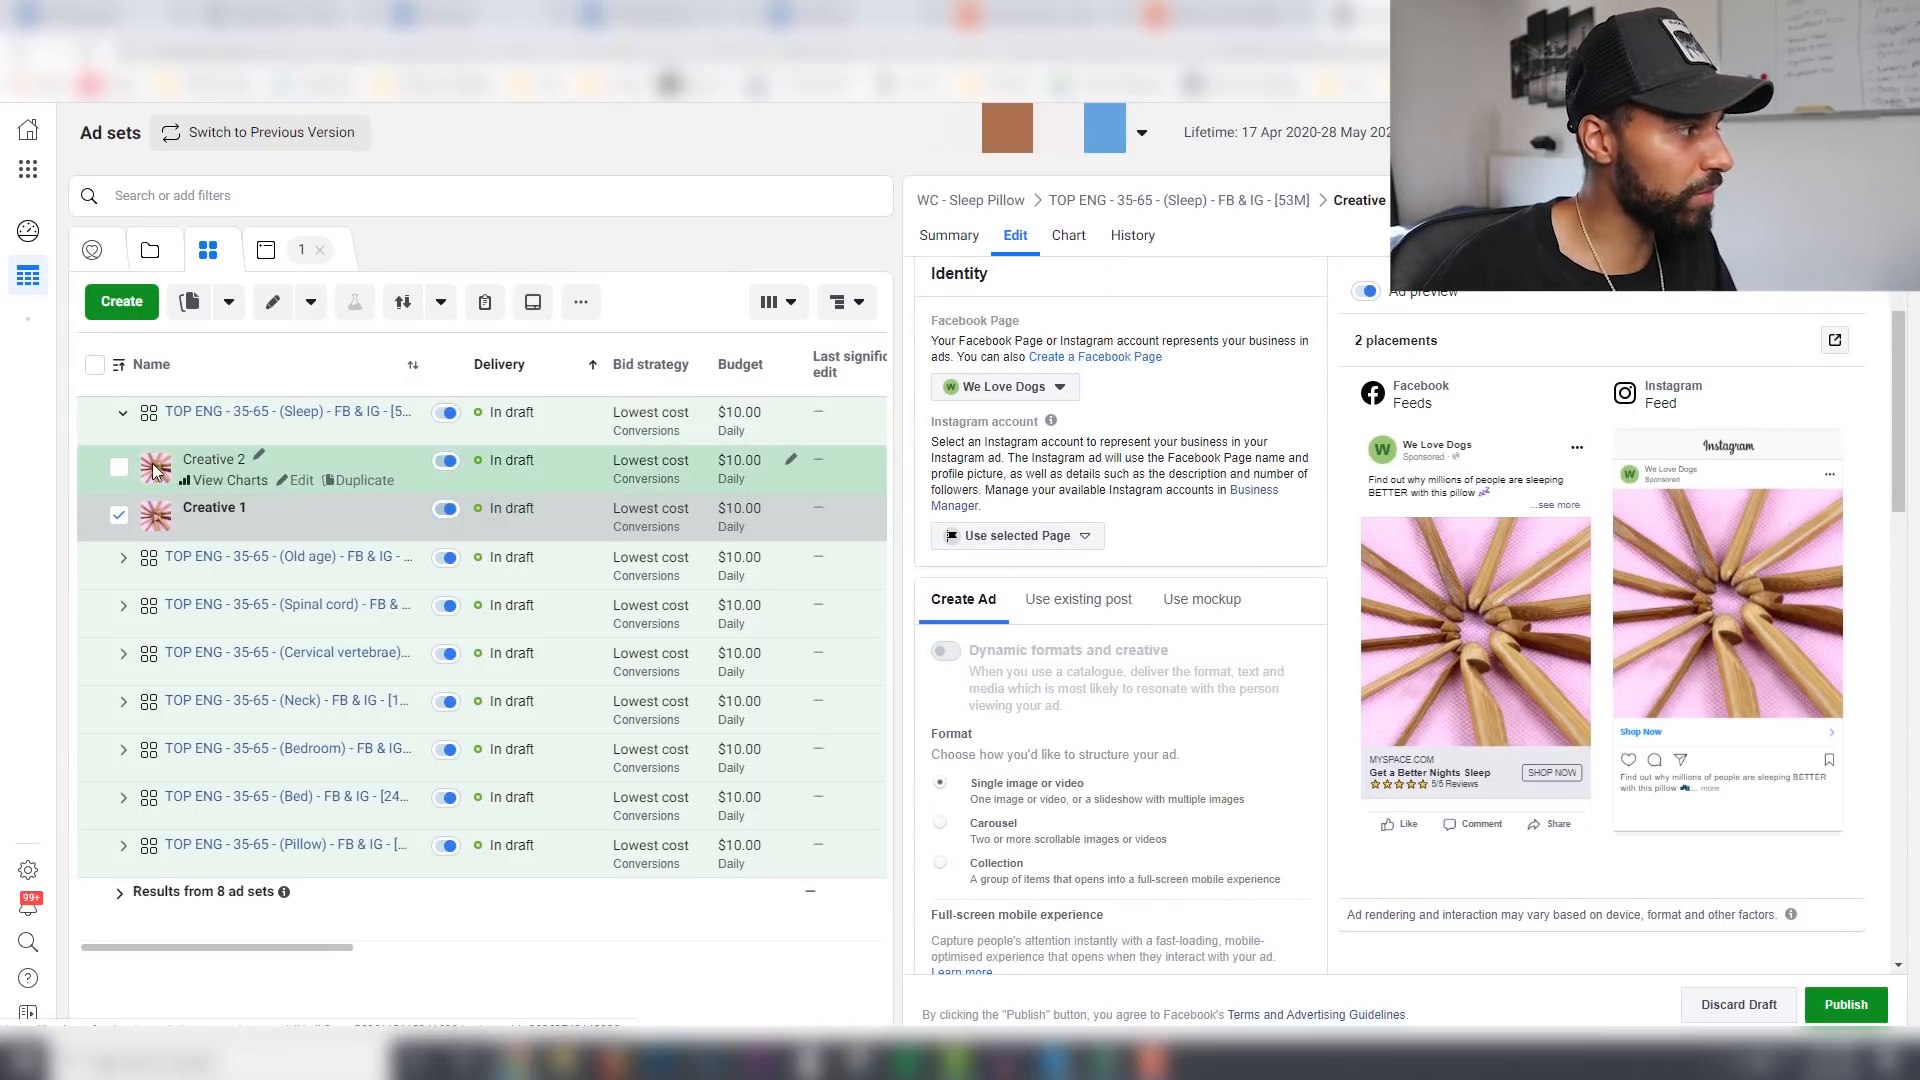
click(1094, 604)
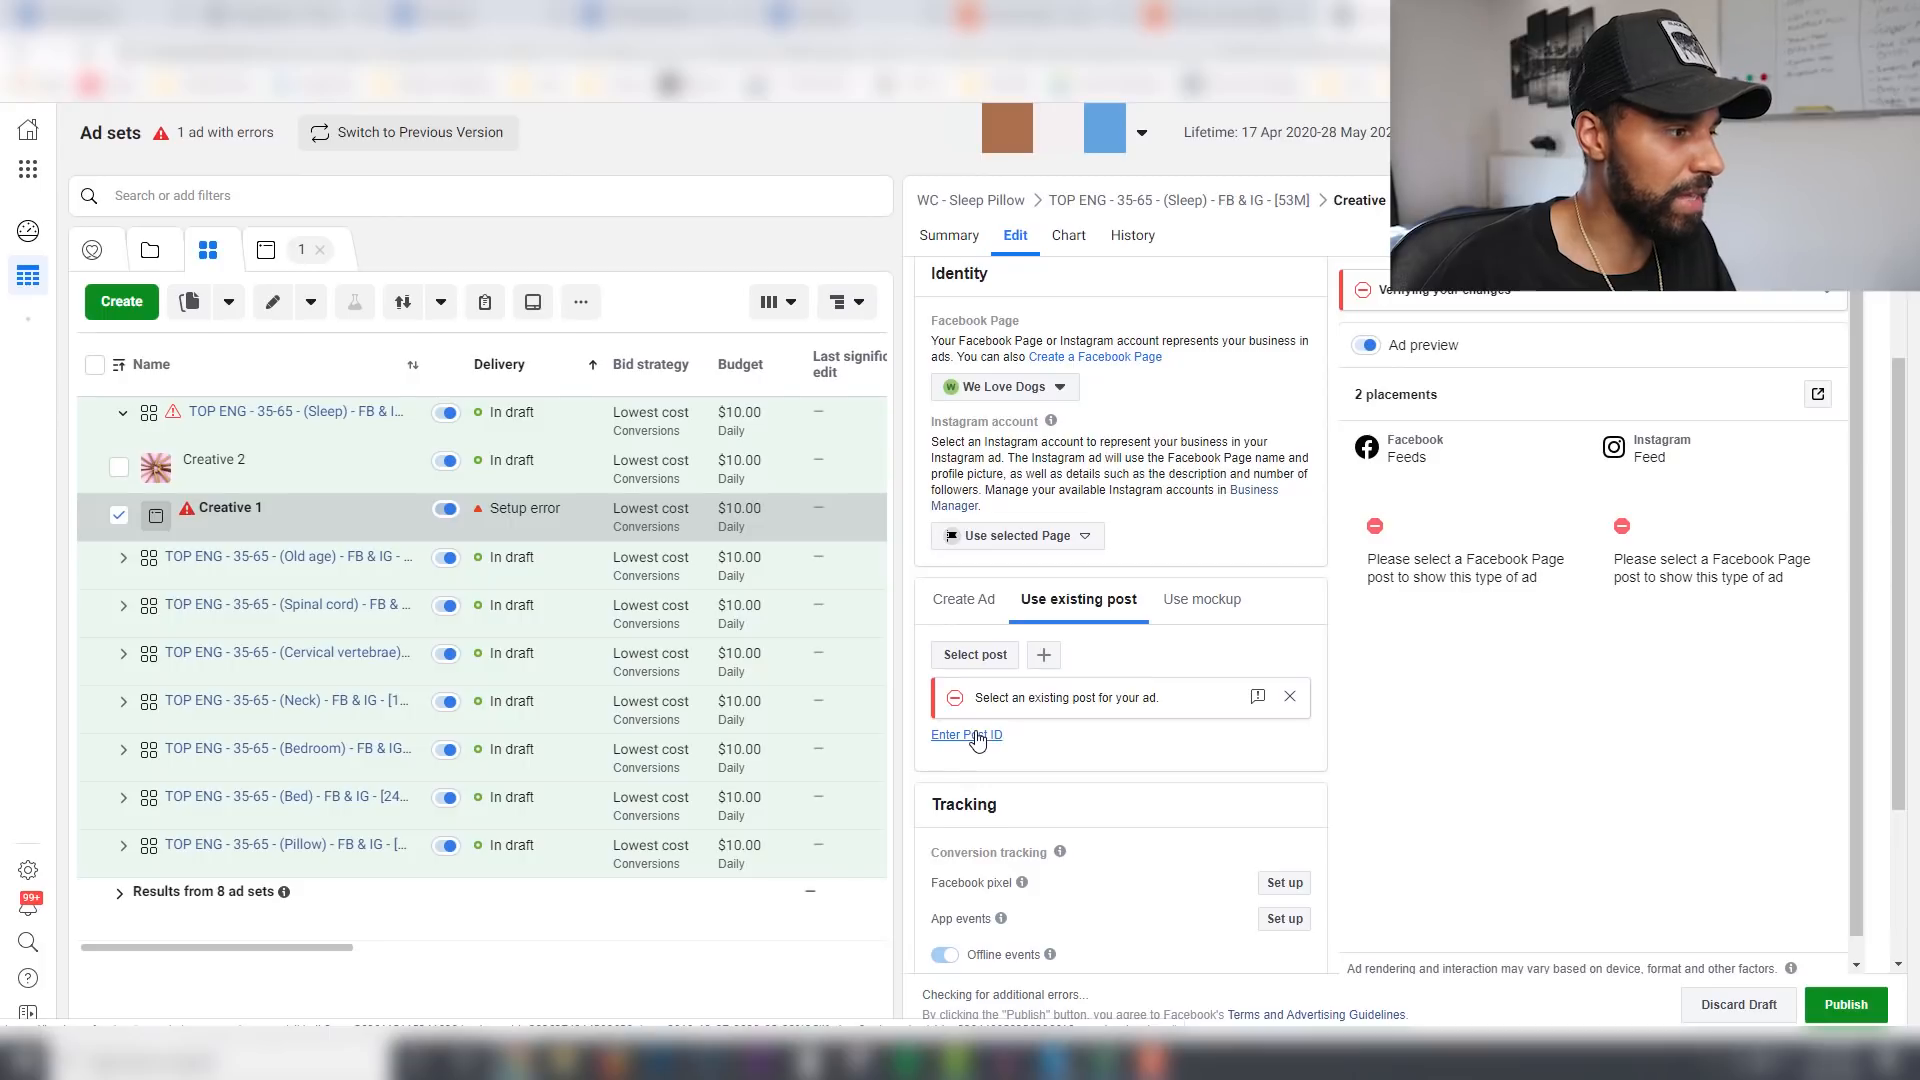
click(977, 736)
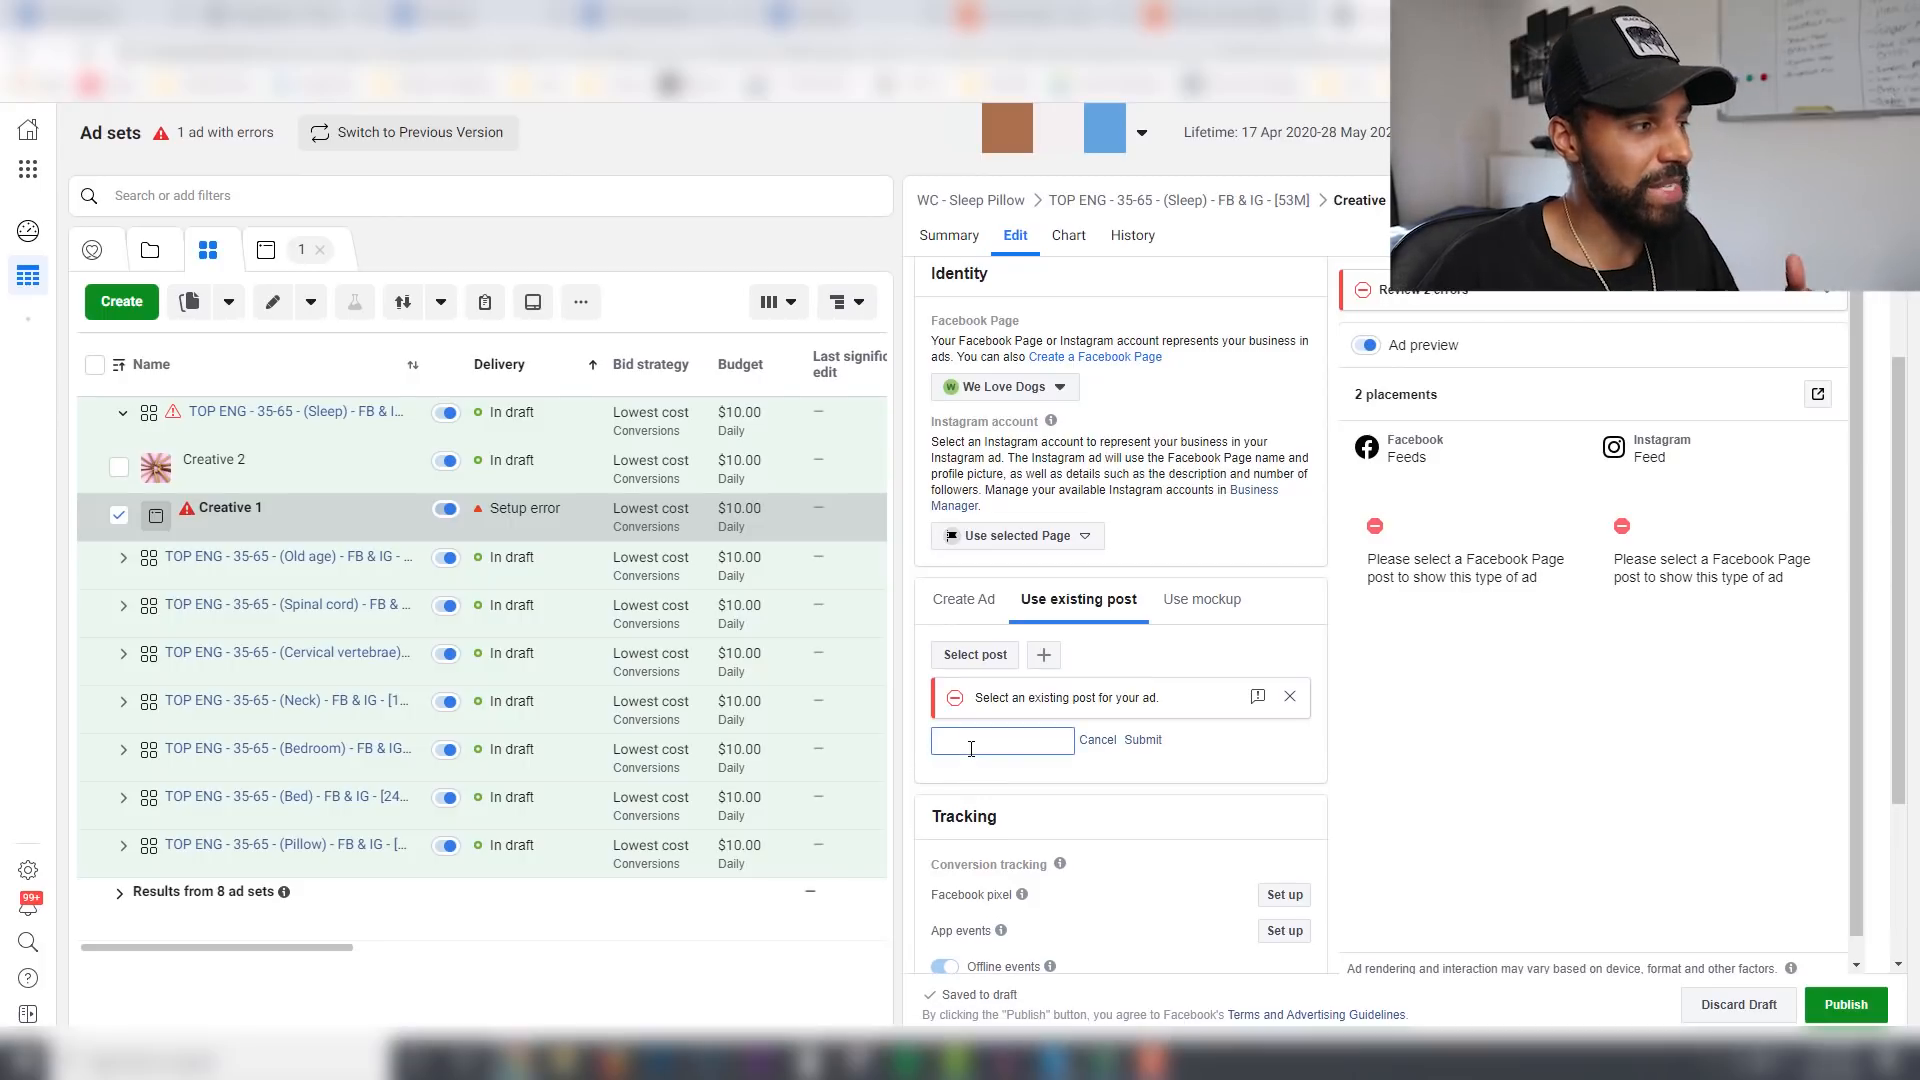